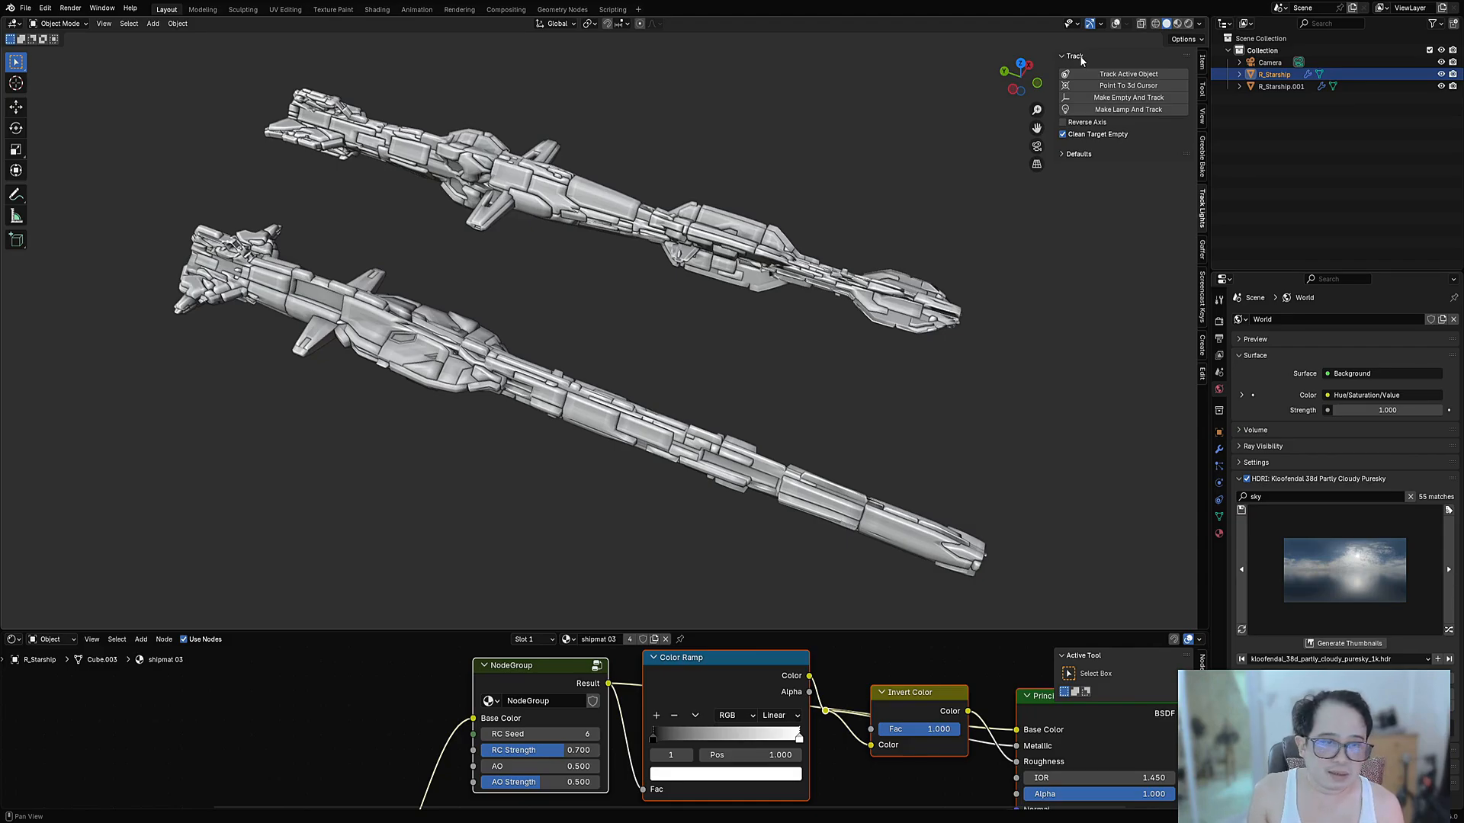
# Turn on the Screencast Keys display and hide the 3D viewport's sidebar
pyautogui.click(1081, 57)
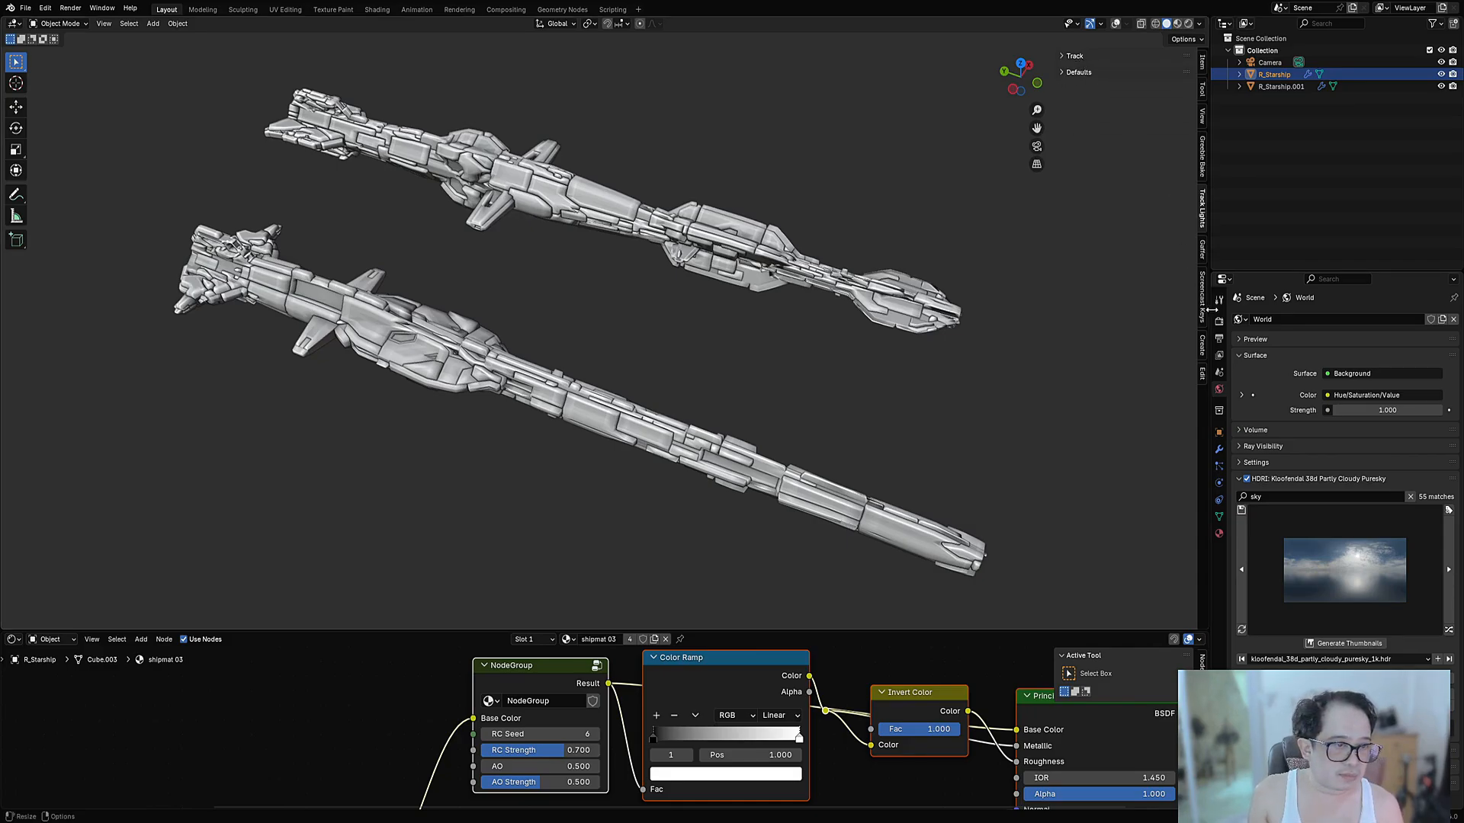
pyautogui.click(1202, 301)
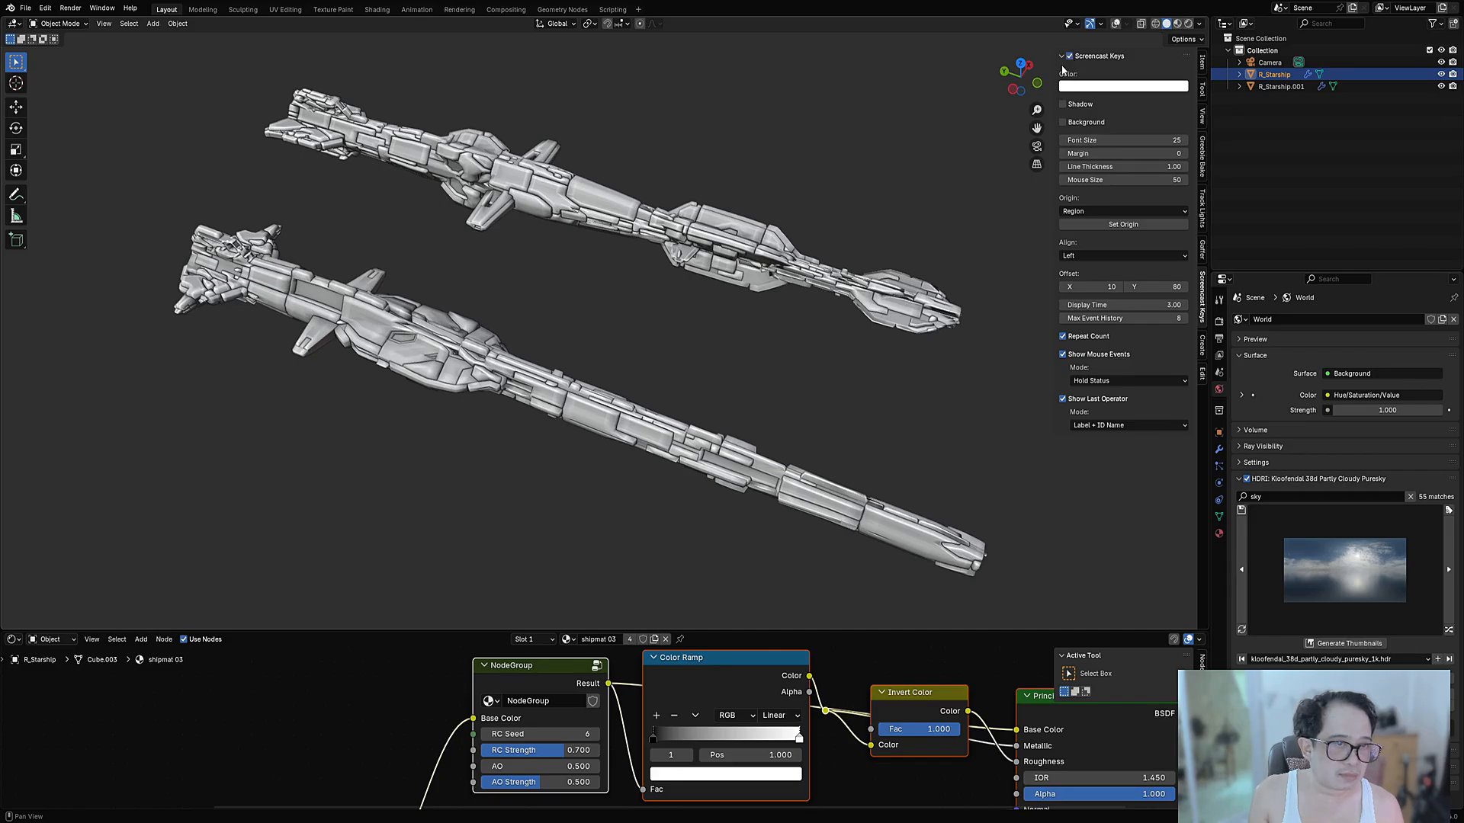
pyautogui.press('n')
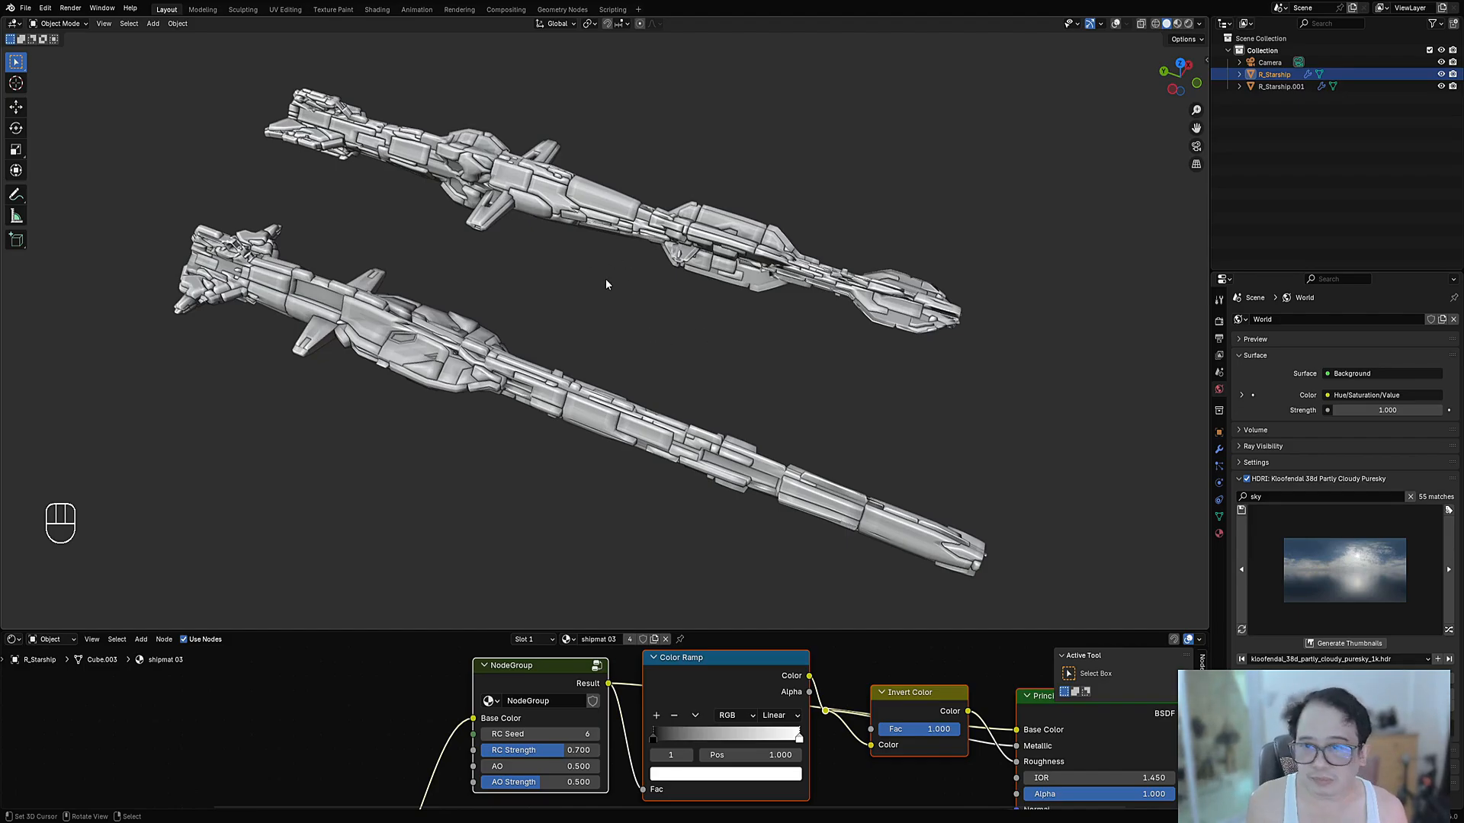
# Switch the viewport to rendered shading and examine both starships from above and below
pyautogui.moveTo(606, 284); pyautogui.dragTo(638, 338, button='middle')
pyautogui.press('F9')
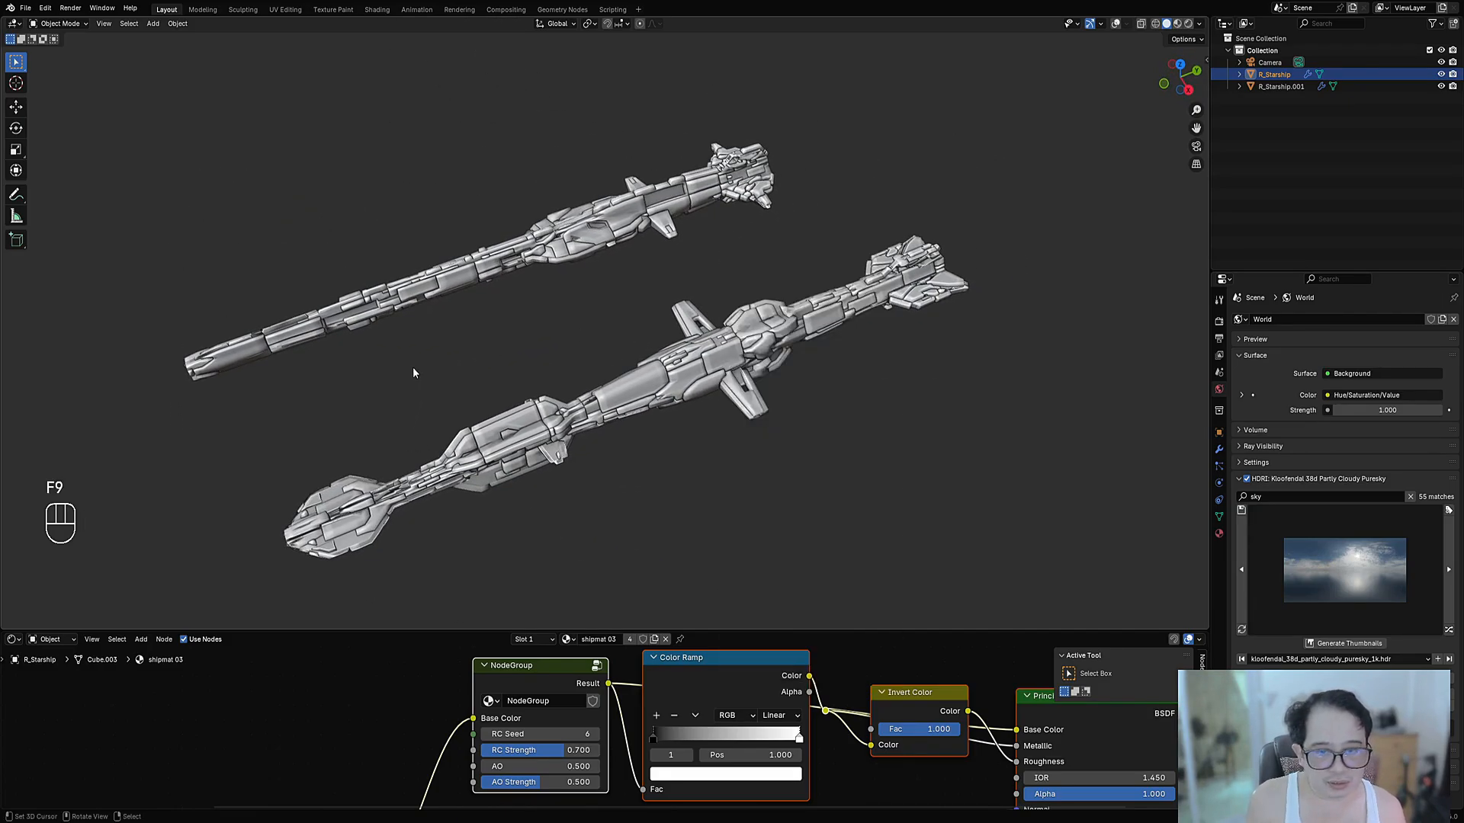
pyautogui.press('z')
pyautogui.click(845, 175)
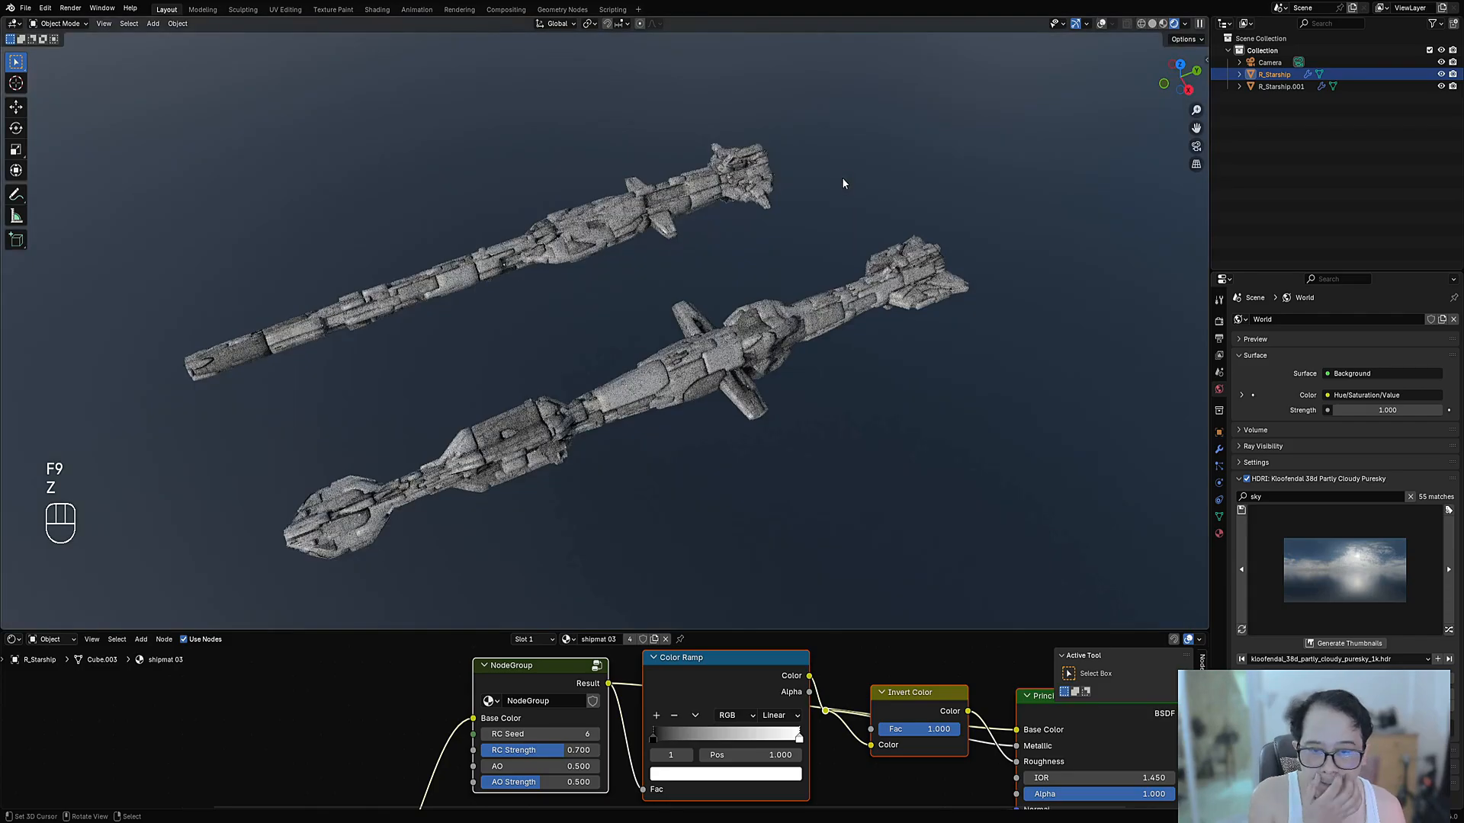
pyautogui.scroll(2, 738, 440)
pyautogui.moveTo(784, 450); pyautogui.dragTo(876, 300, button='middle')
pyautogui.scroll(-2, 756, 288)
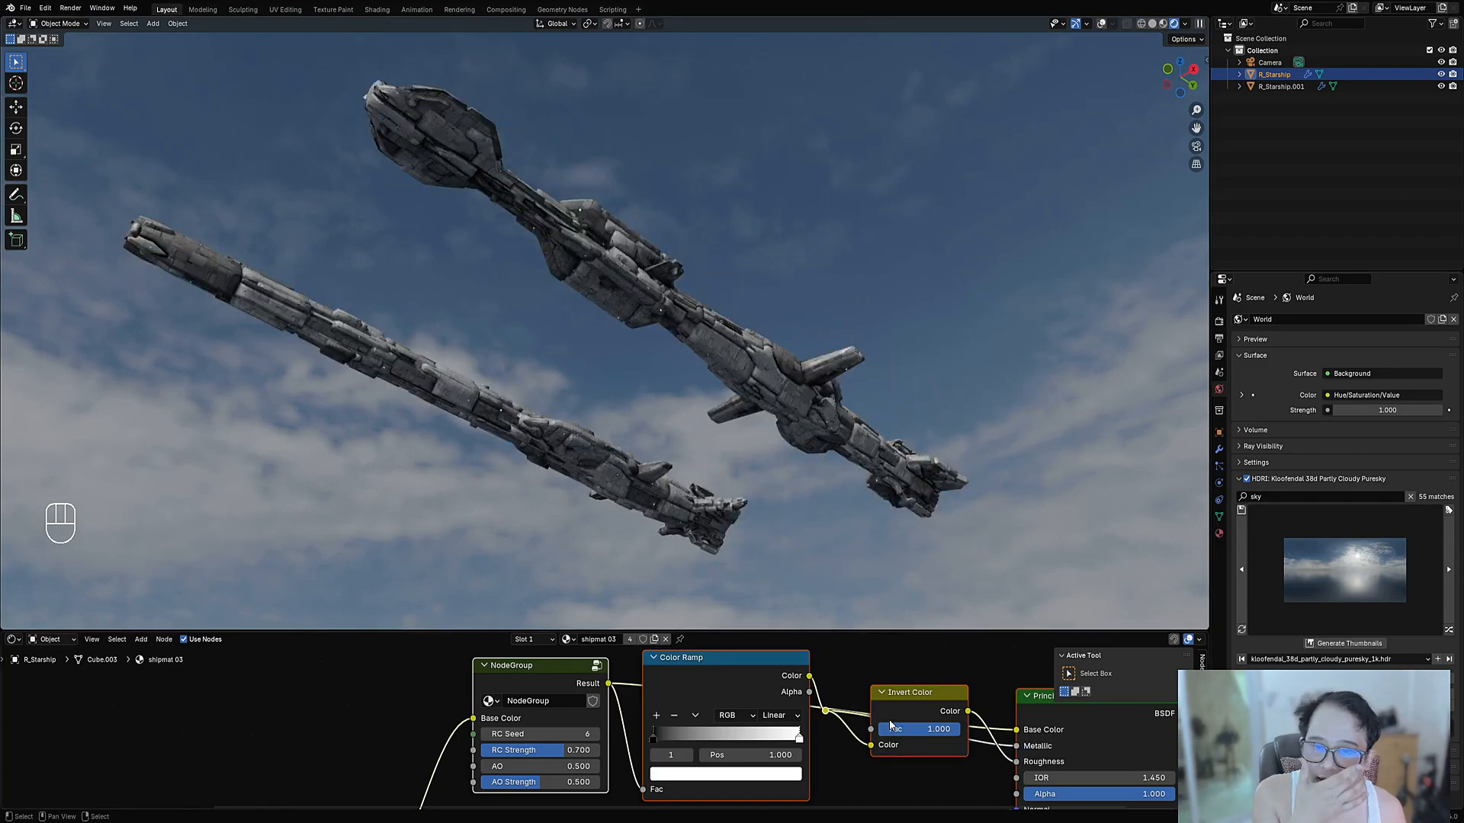
# Hide the shader editor's sidebar and inspect the node settings of the shipmat 03 material
pyautogui.press('n')
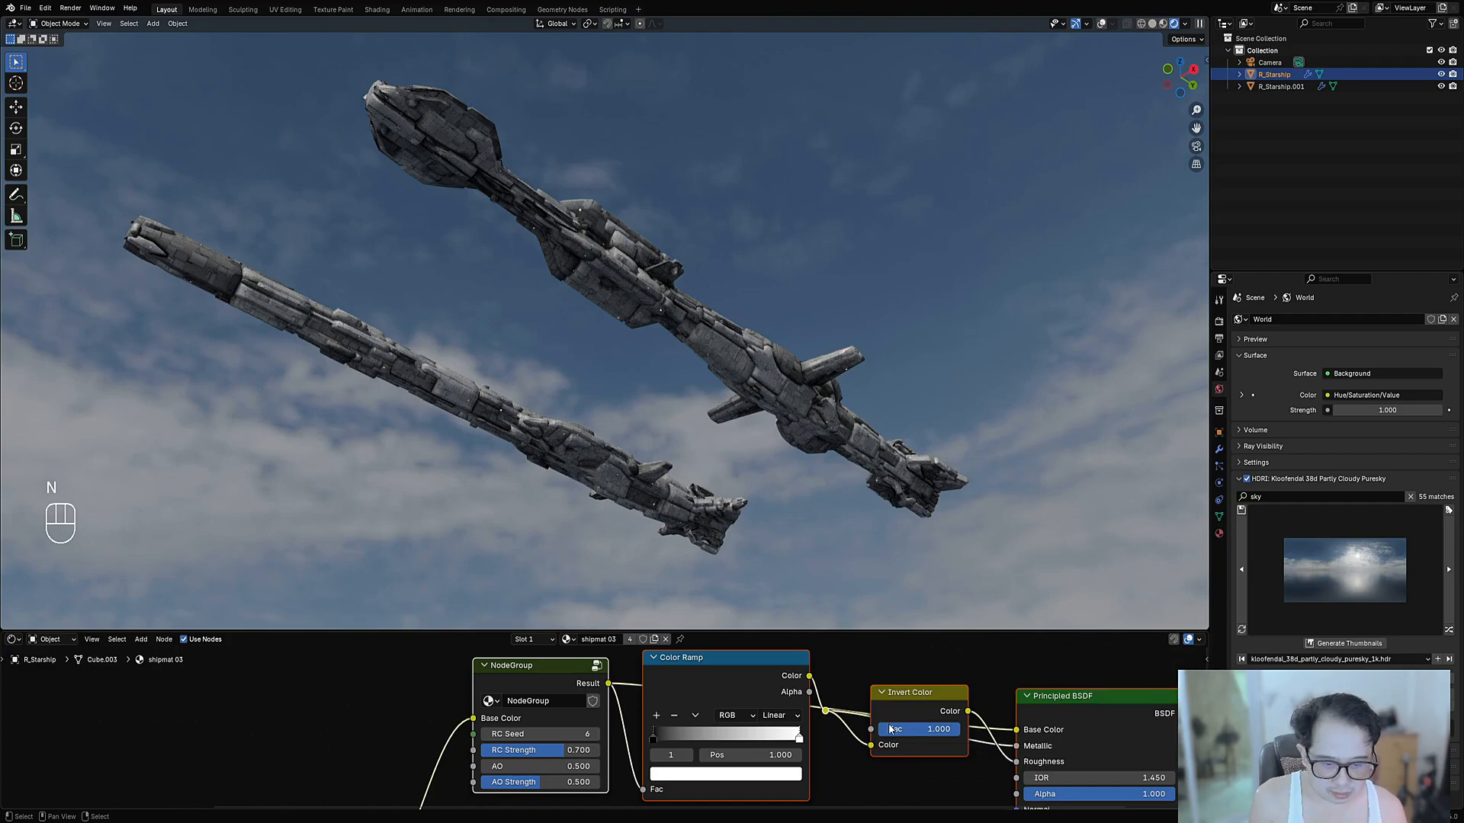
pyautogui.scroll(-3, 915, 732)
pyautogui.moveTo(973, 735); pyautogui.dragTo(583, 198, button='middle')
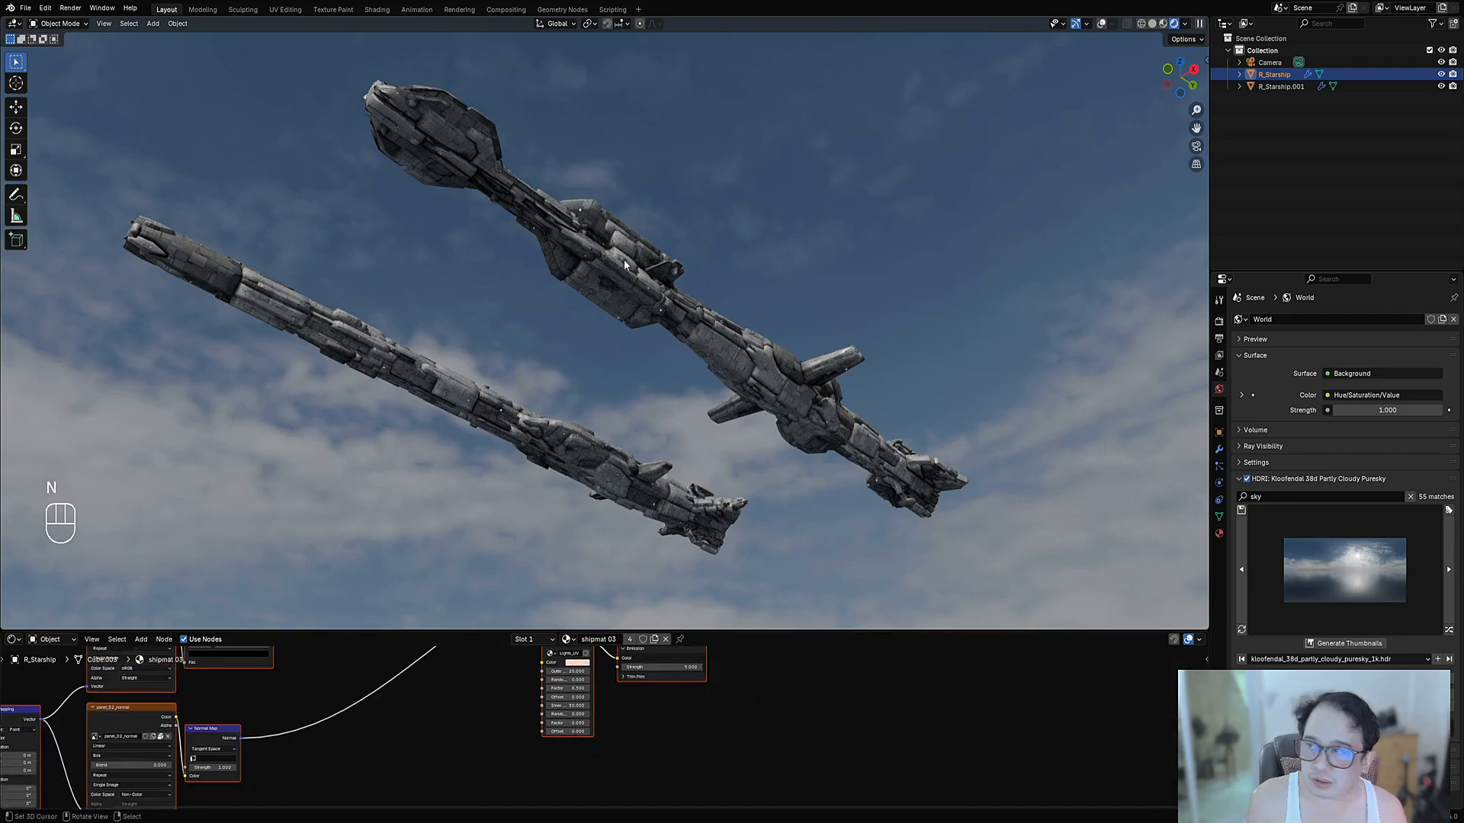
pyautogui.scroll(5, 541, 700)
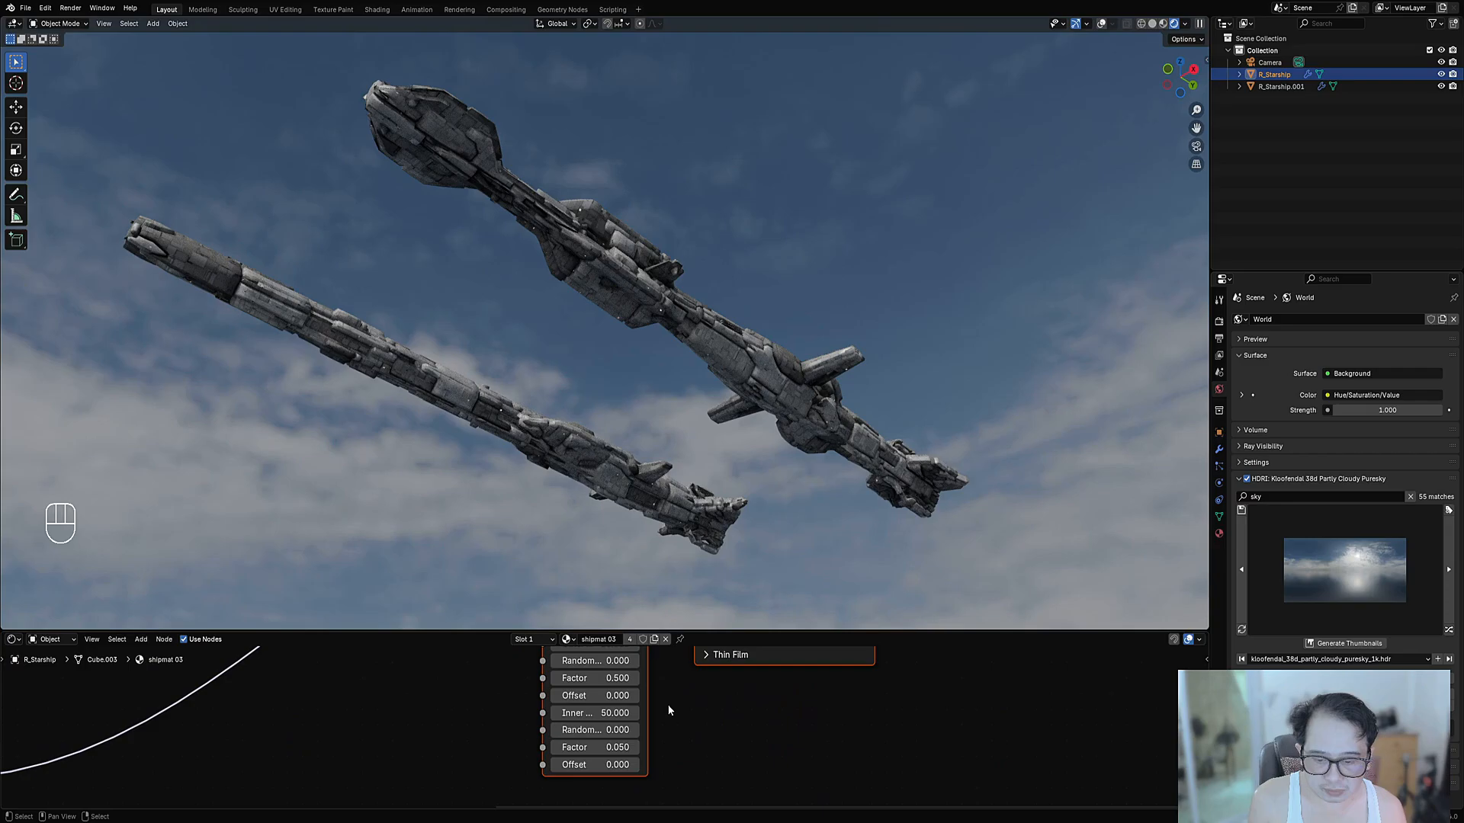
pyautogui.moveTo(869, 579); pyautogui.dragTo(828, 308, button='middle')
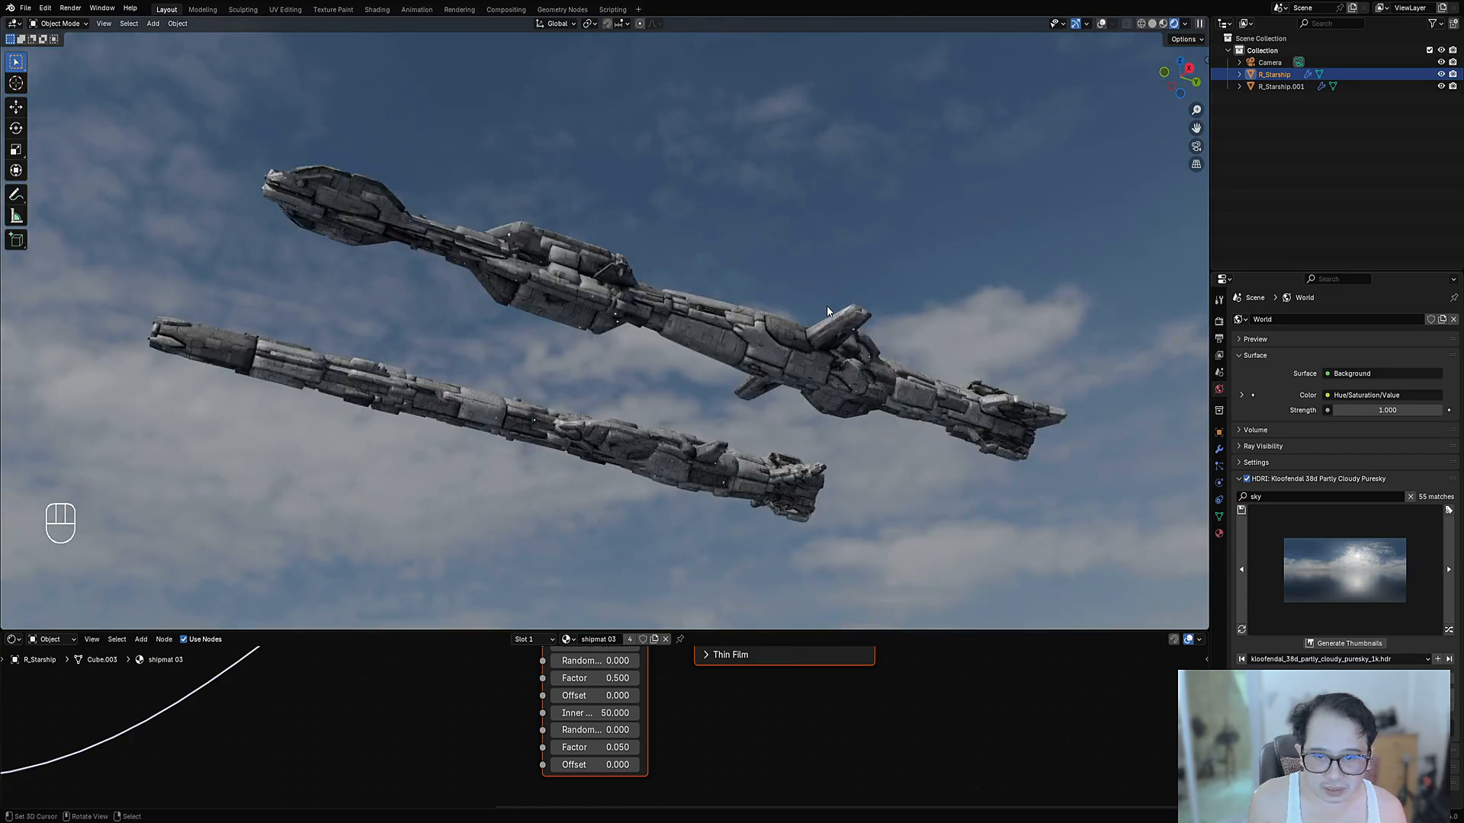
pyautogui.scroll(3, 601, 713)
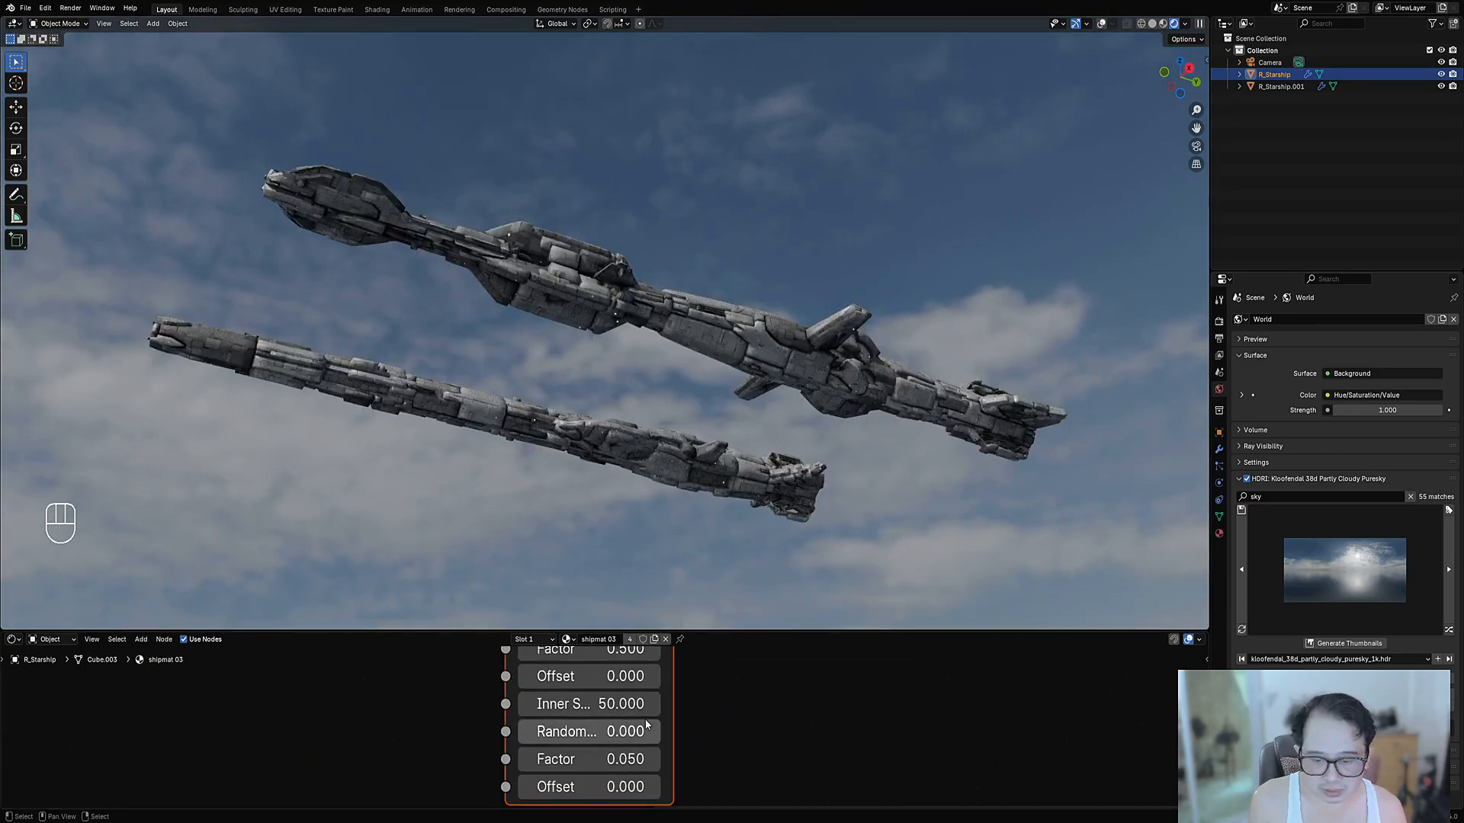
pyautogui.doubleClick(599, 706)
pyautogui.press('Return')
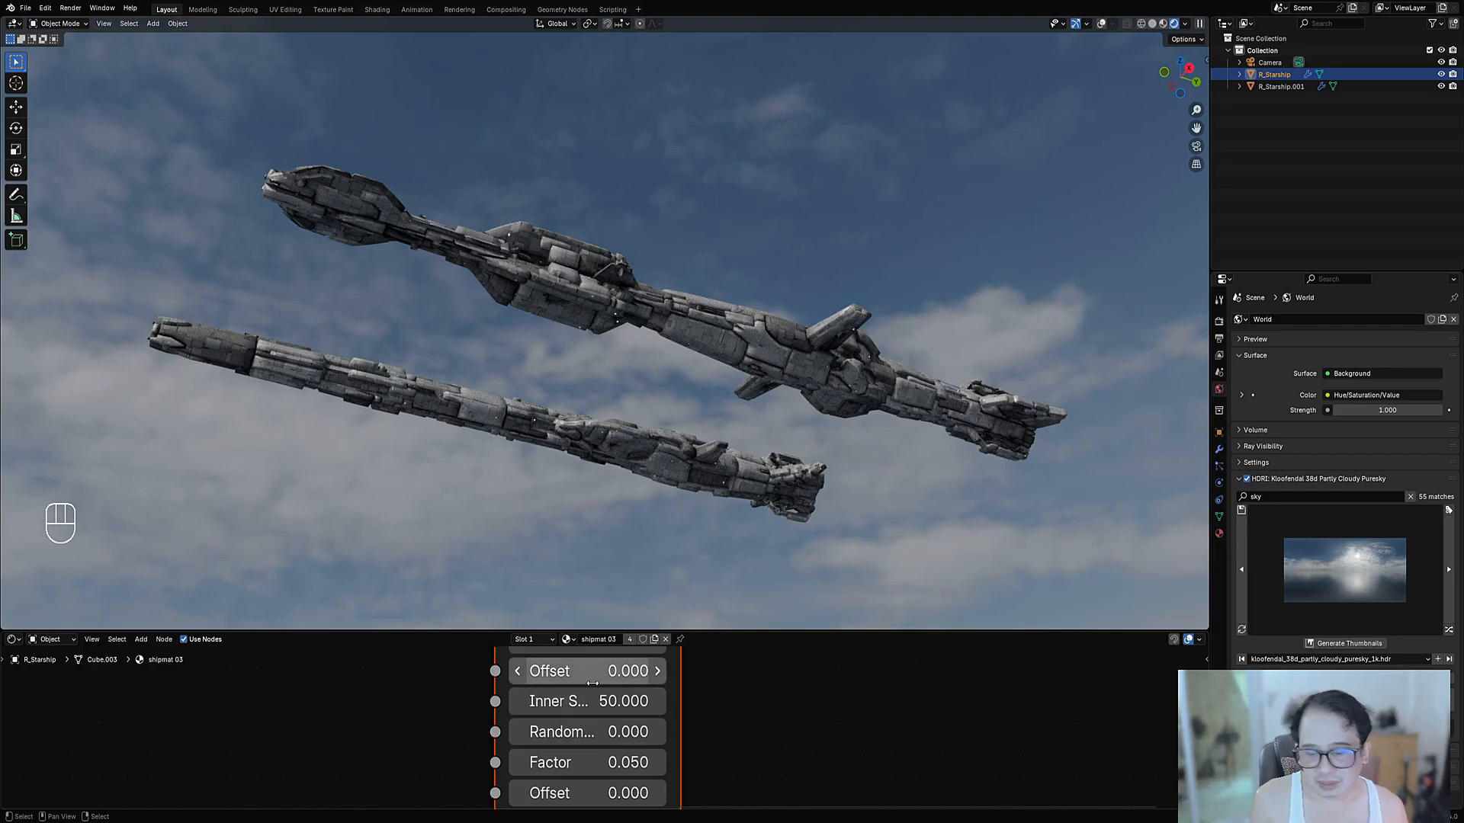
# Return to solid shading and maximise the 3D viewport in top view with overlays shown
pyautogui.moveTo(626, 293)
pyautogui.mouseDown(button='middle')
pyautogui.moveTo(657, 464)
pyautogui.moveTo(739, 501)
pyautogui.moveTo(777, 399)
pyautogui.moveTo(700, 396)
pyautogui.moveTo(658, 445)
pyautogui.moveTo(703, 336)
pyautogui.mouseUp(button='middle')
pyautogui.scroll(3, 739, 505)
pyautogui.press('z')
pyautogui.click(774, 295)
pyautogui.moveTo(774, 295)
pyautogui.mouseDown(button='middle')
pyautogui.moveTo(734, 433)
pyautogui.moveTo(767, 479)
pyautogui.mouseUp(button='middle')
pyautogui.hotkey('ctrl', 'space')
pyautogui.hotkey('shift', 'alt', 'z')
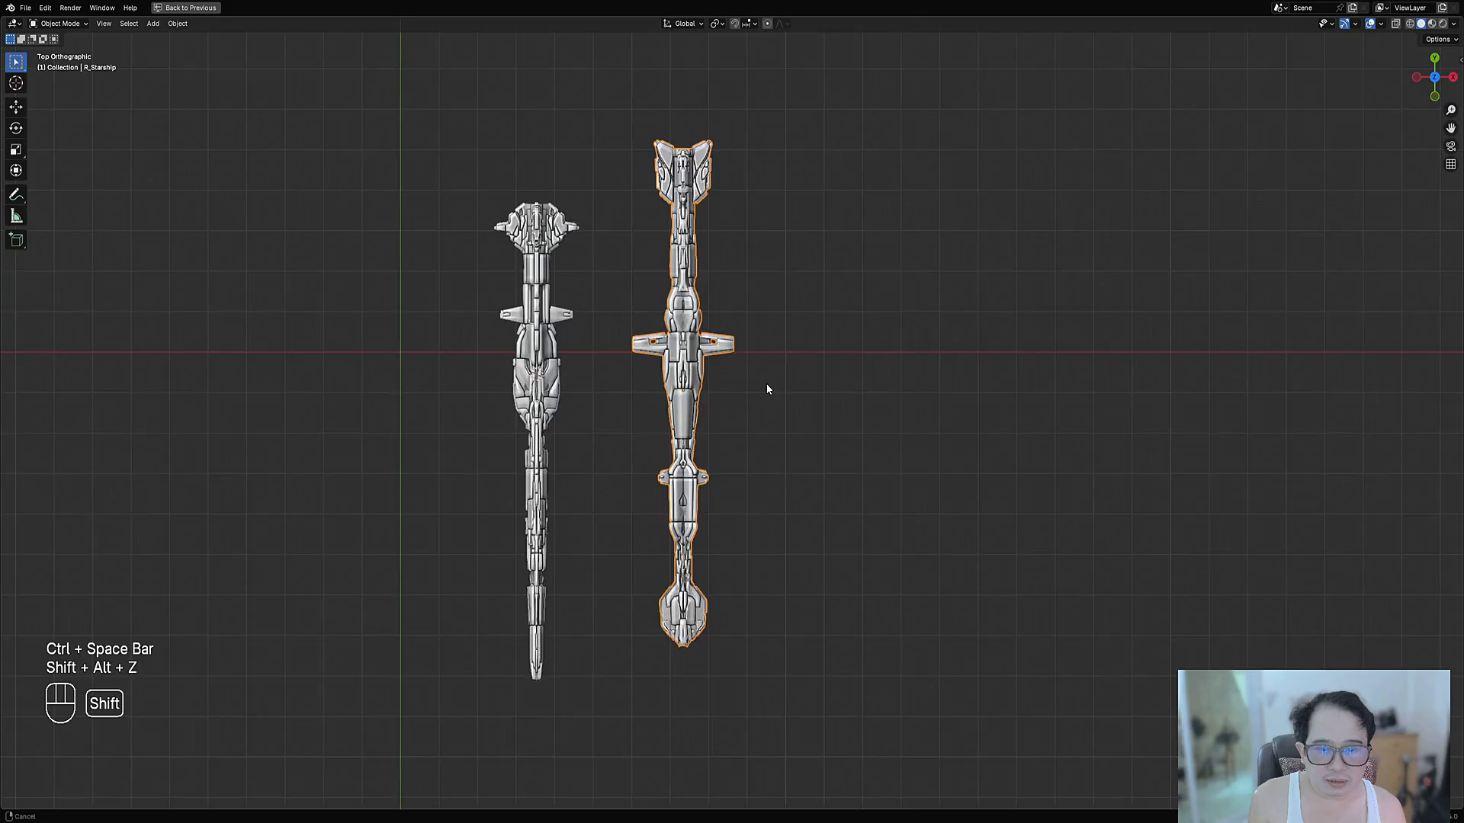
# Add a cube and move it into the empty space beside the two existing starships
pyautogui.keyDown('shift'); pyautogui.moveTo(766, 388); pyautogui.dragTo(598, 432, button='middle'); pyautogui.keyUp('shift')
pyautogui.scroll(3, 598, 432)
pyautogui.hotkey('shift', 'a')
pyautogui.moveTo(598, 432)
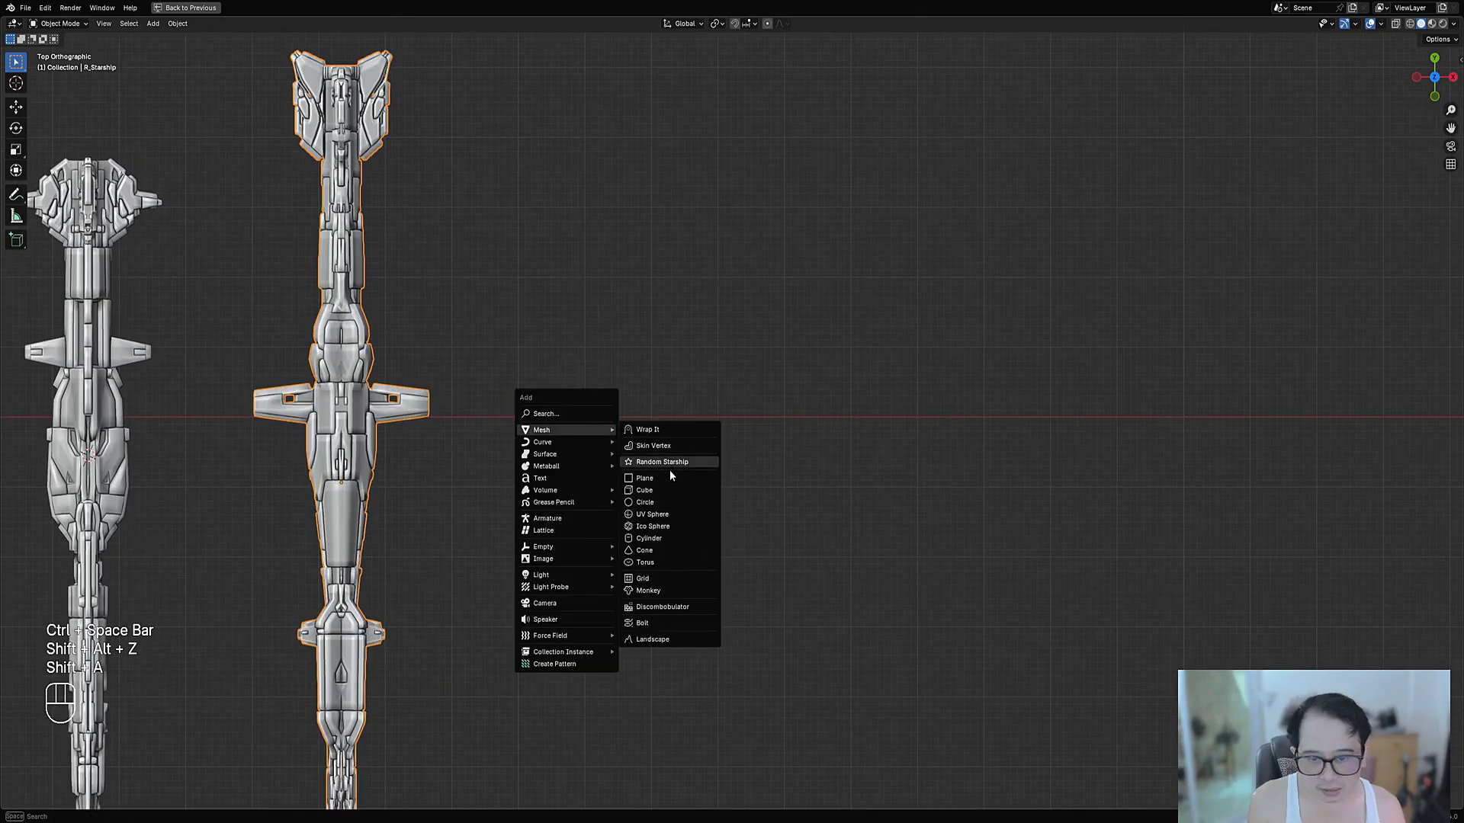
pyautogui.click(645, 491)
pyautogui.press('g')
pyautogui.click(659, 491)
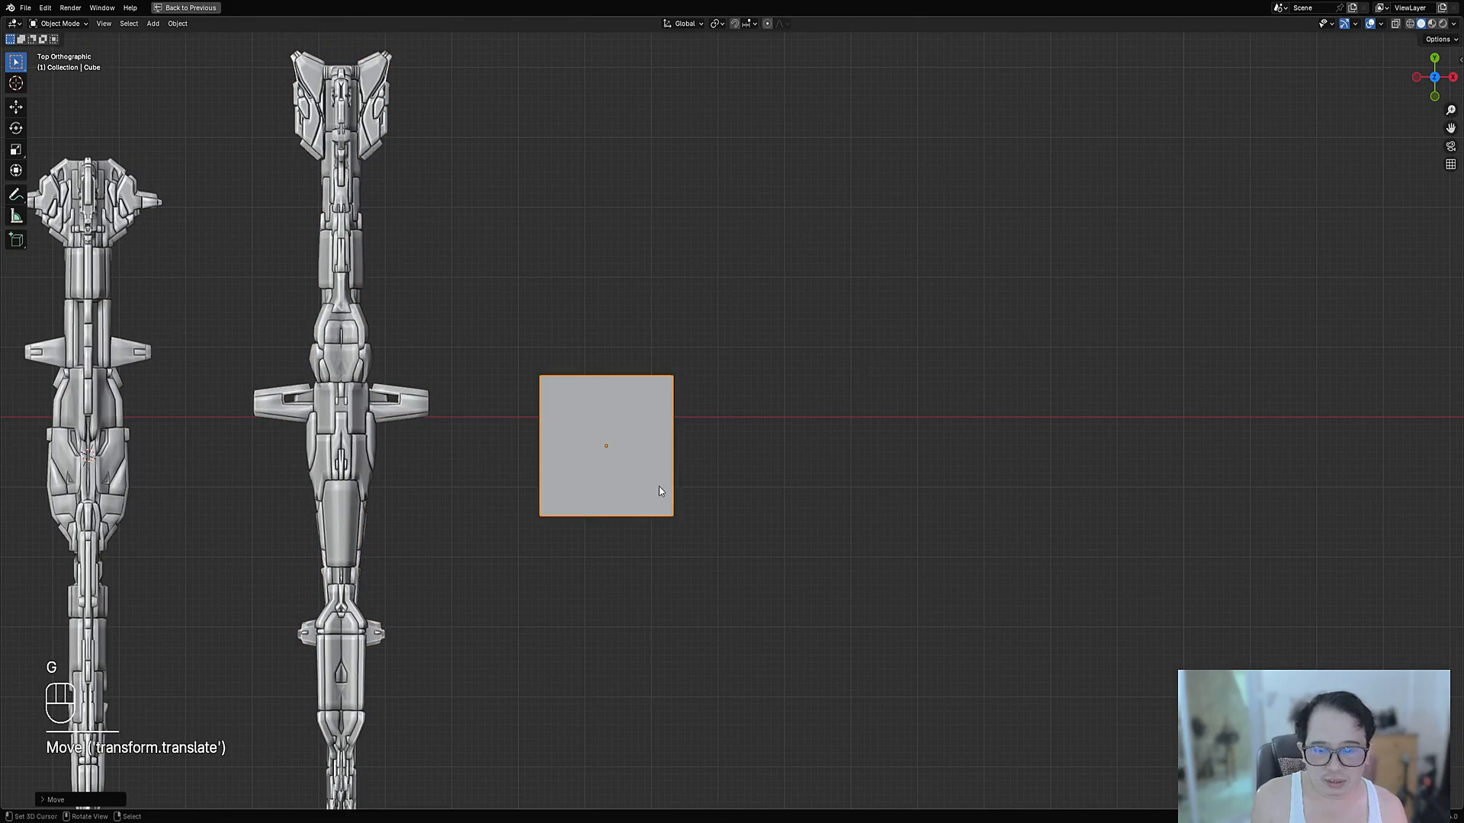
# Duplicate the cube, place the copy beside the original and select both cubes
pyautogui.hotkey('shift', 'd')
pyautogui.click(837, 474)
pyautogui.keyDown('shift'); pyautogui.click(587, 492); pyautogui.keyUp('shift')
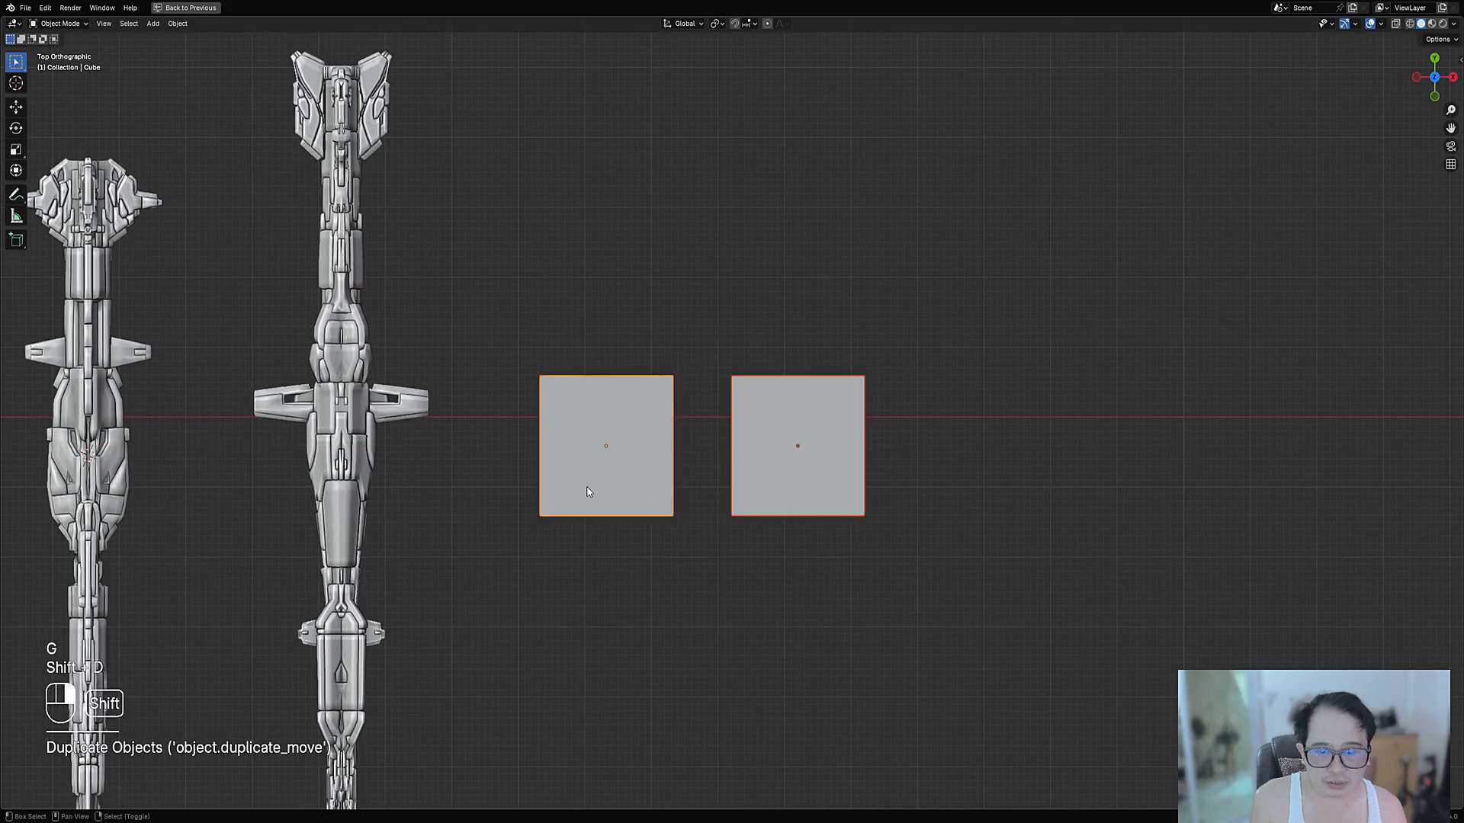
# Start the Random Starship generator on the two selected cubes
pyautogui.moveTo(587, 492); pyautogui.dragTo(734, 415, button='middle')
pyautogui.scroll(3, 734, 415)
pyautogui.hotkey('shift', 'a')
pyautogui.moveTo(706, 299)
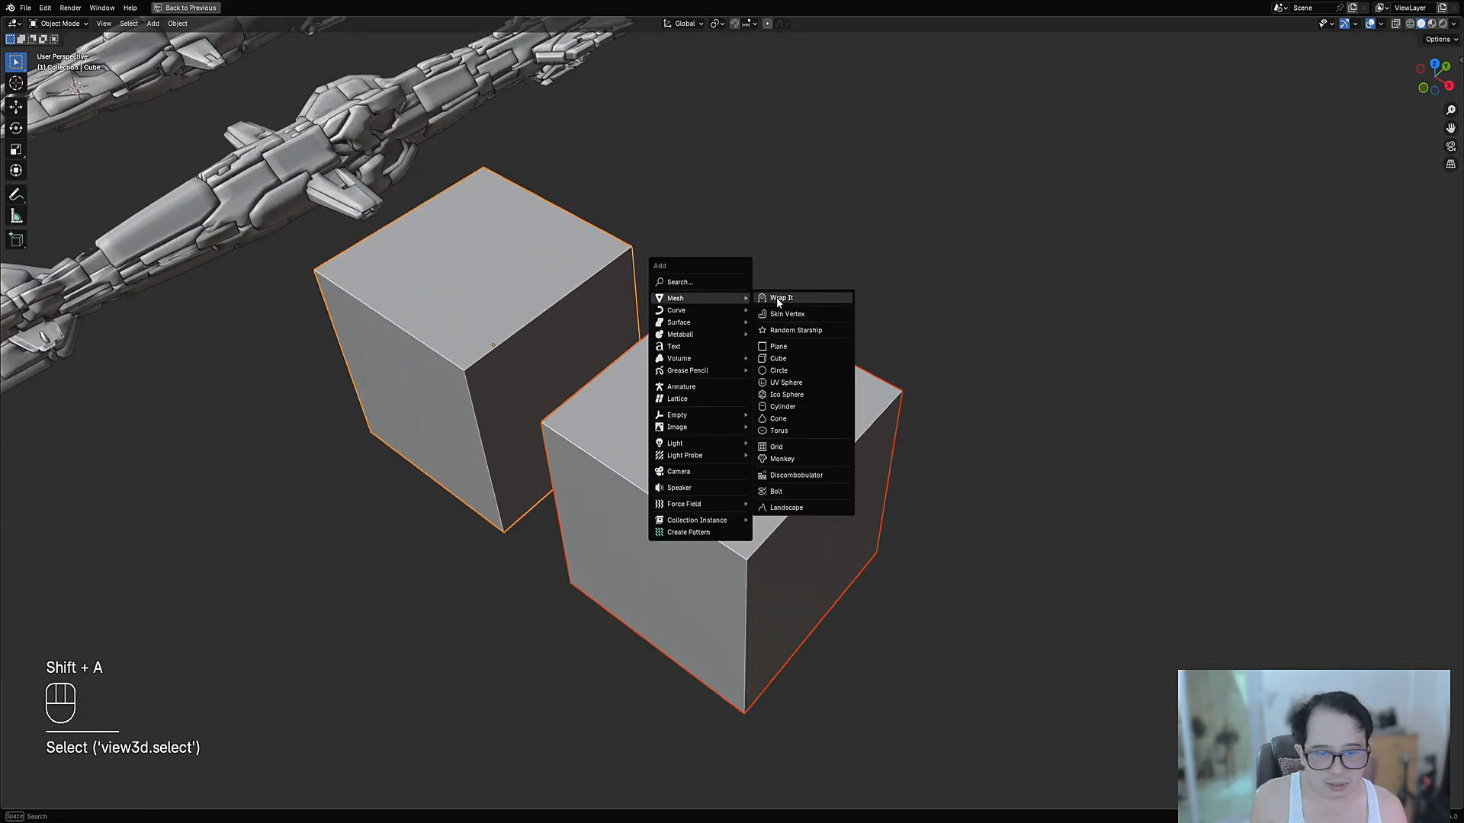
pyautogui.click(796, 330)
pyautogui.click(875, 719)
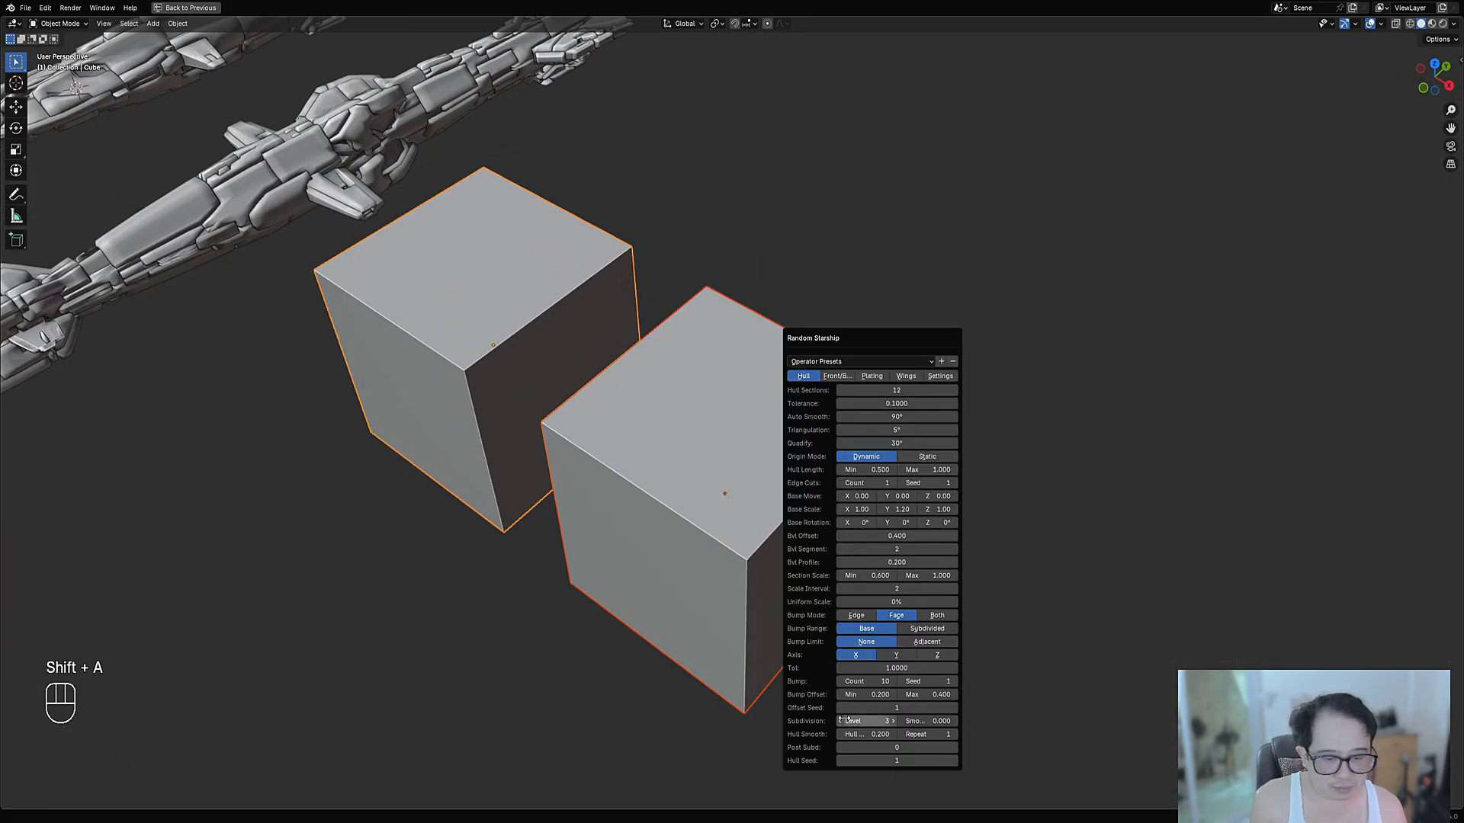
pyautogui.click(876, 710)
pyautogui.click(868, 720)
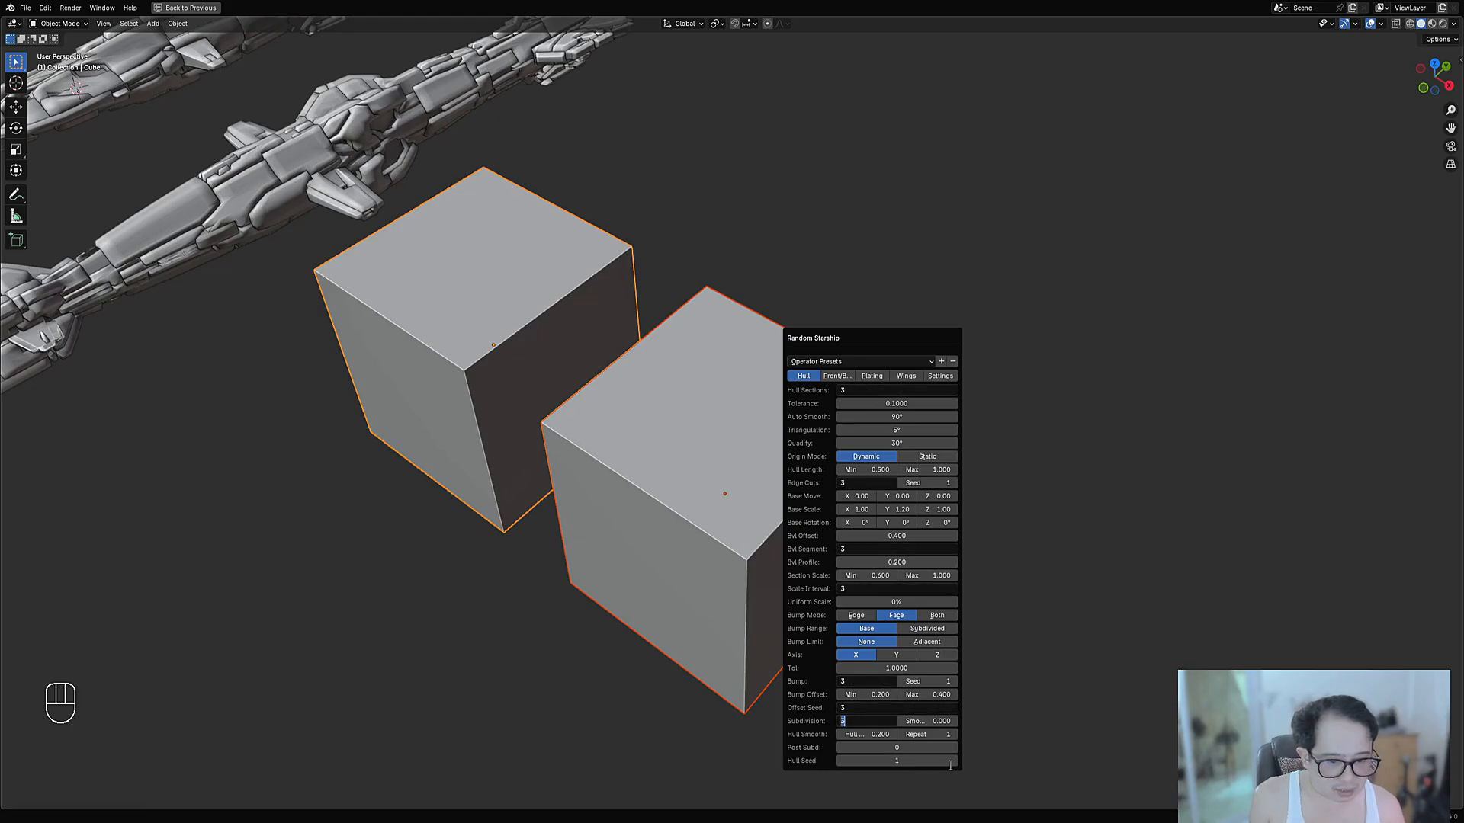
pyautogui.click(927, 709)
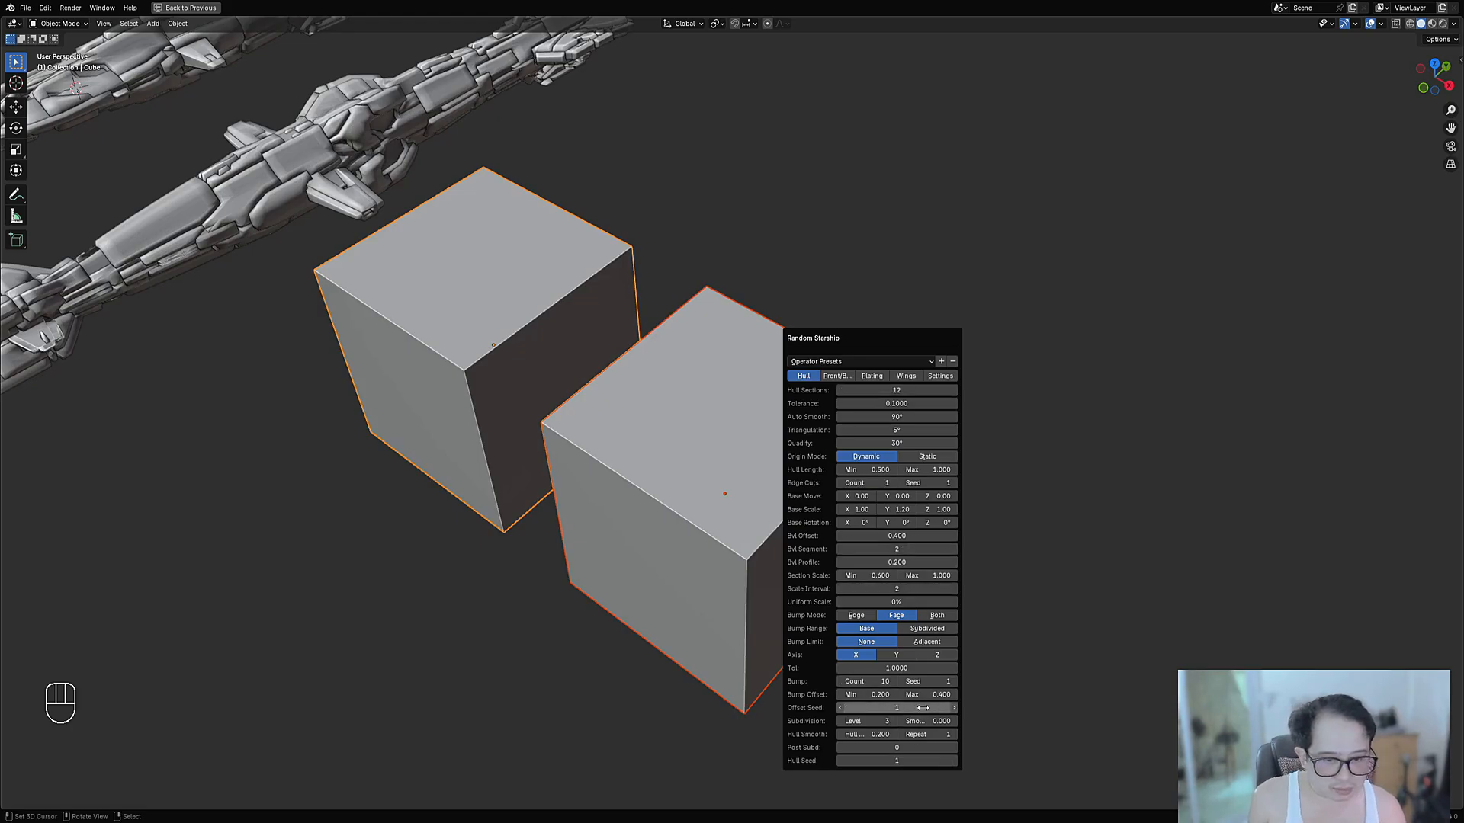
# Set the hull's subdivision level to 0 and generate starships from both cubes
pyautogui.click(886, 723)
pyautogui.write('0')
pyautogui.press('Return')
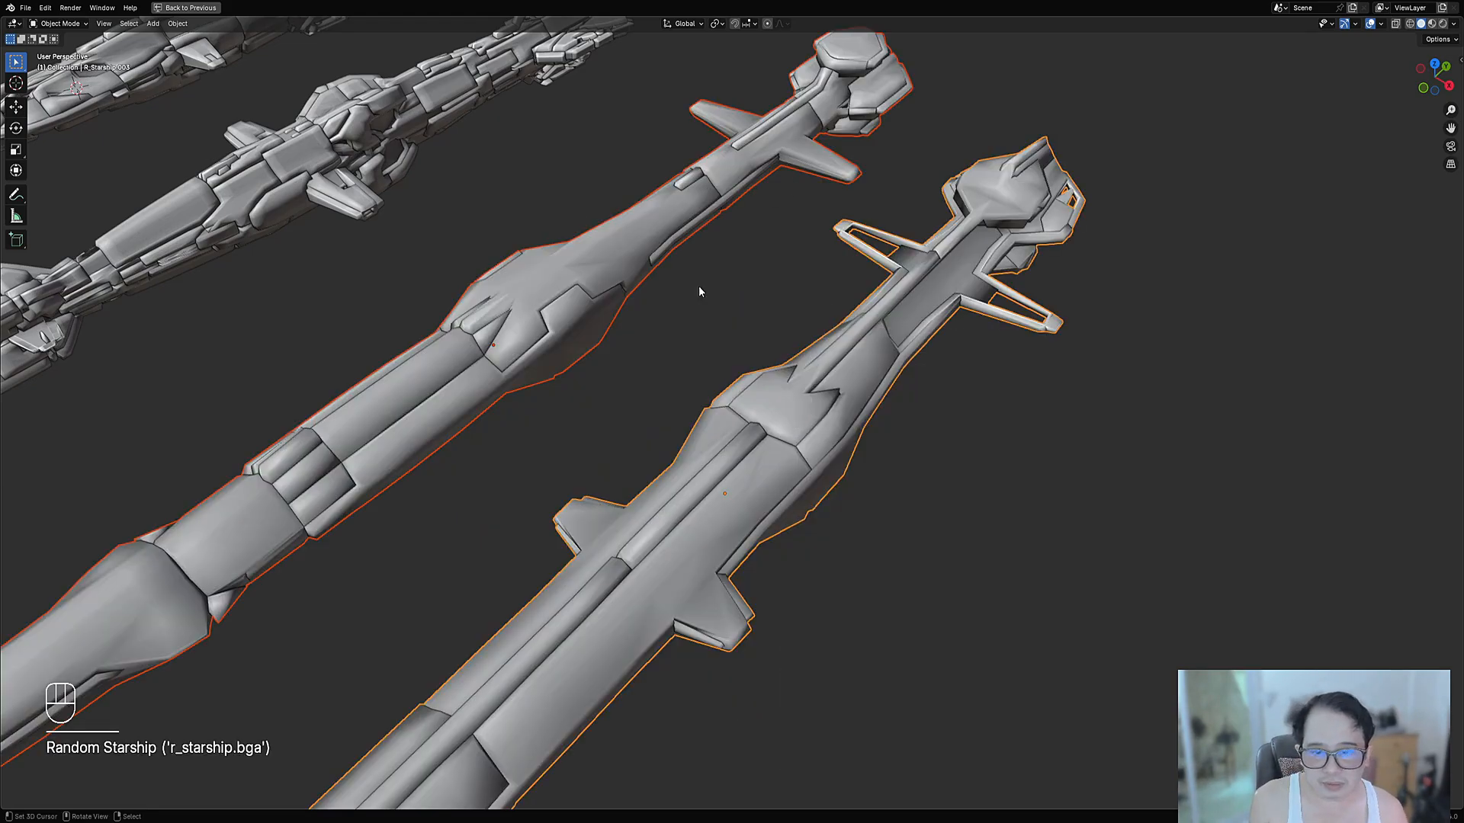
# Reopen the Random Starship settings for the new ships and raise the subdivision level to 1
pyautogui.scroll(-5, 698, 288)
pyautogui.scroll(4, 800, 487)
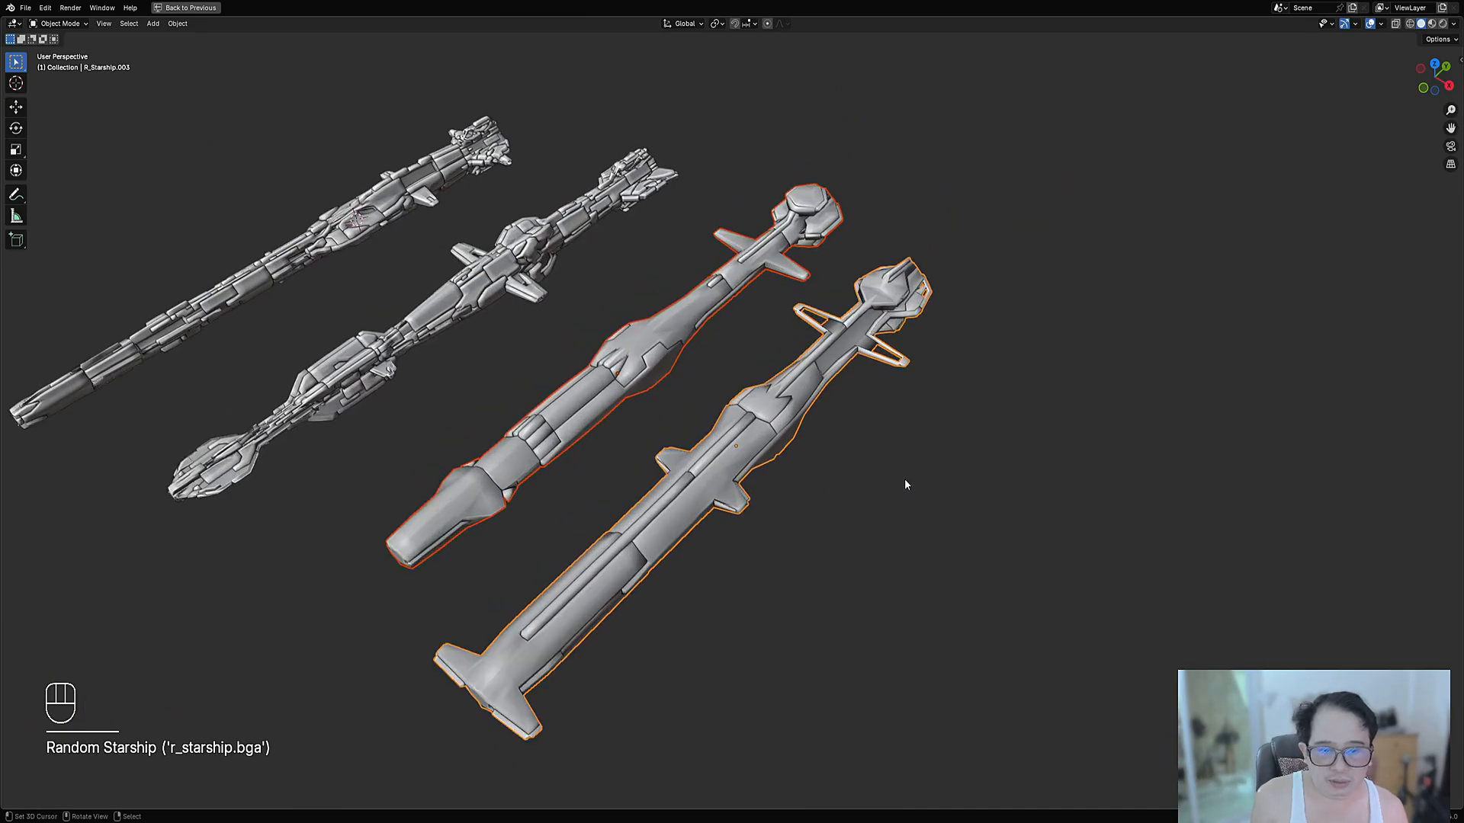
pyautogui.press('F9')
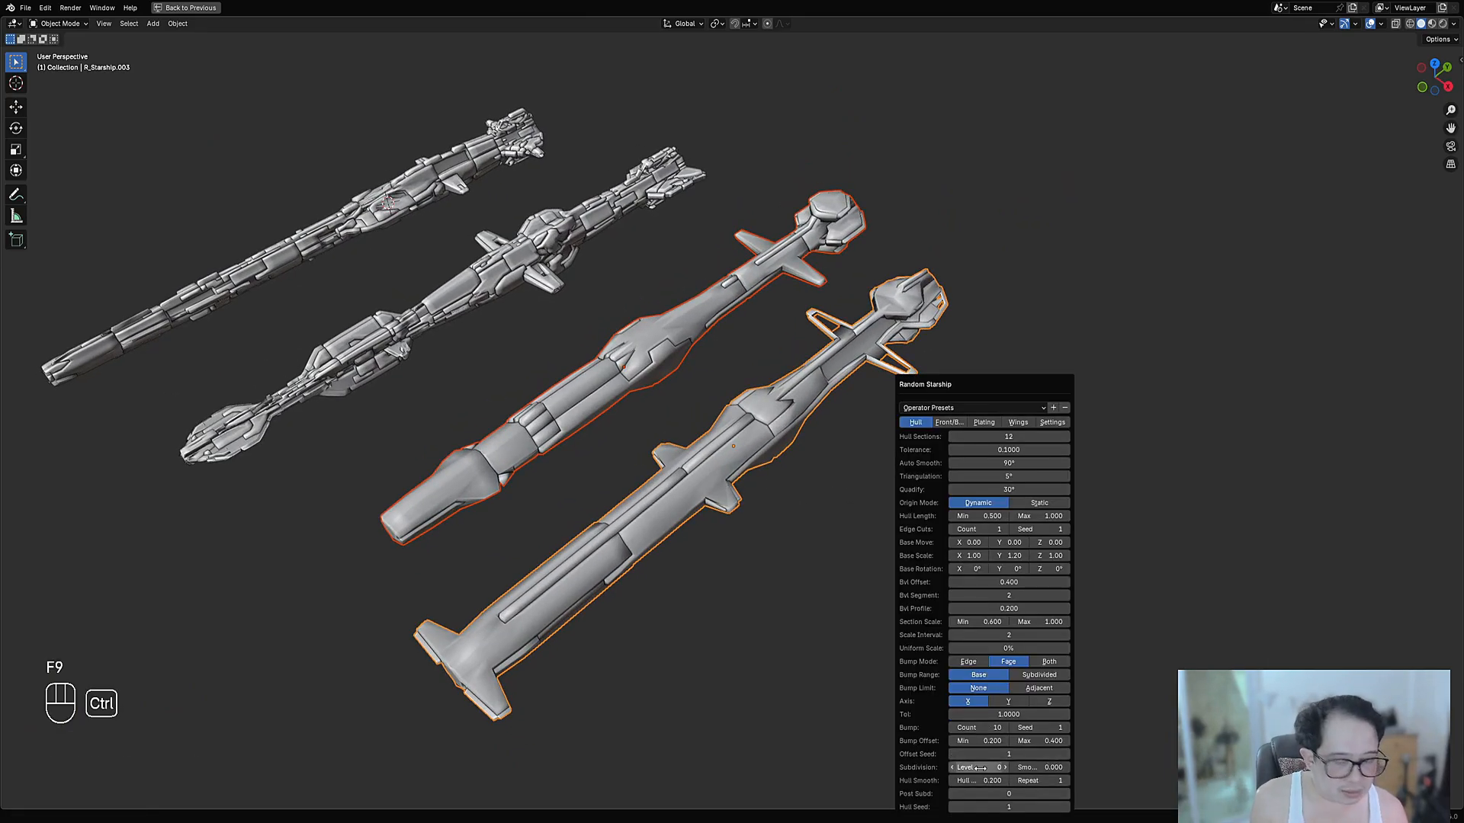
pyautogui.keyDown('ctrl'); pyautogui.scroll(1, 981, 767); pyautogui.keyUp('ctrl')
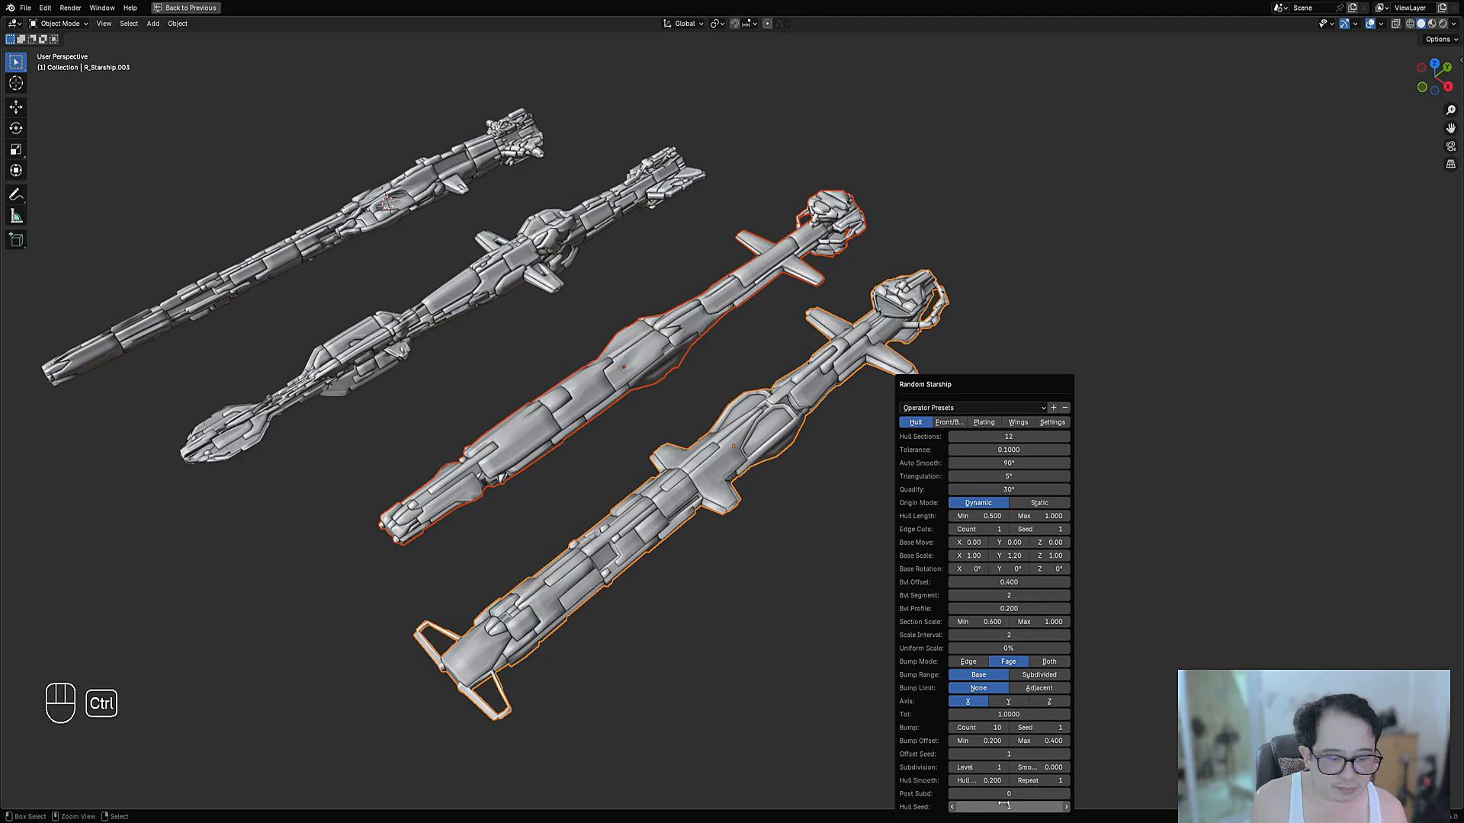
# Step the hull seed up to 13 to try different shapes for the two new starships
pyautogui.keyDown('ctrl'); pyautogui.scroll(1, 1004, 806); pyautogui.keyUp('ctrl')
pyautogui.keyDown('ctrl'); pyautogui.scroll(1, 1005, 806); pyautogui.keyUp('ctrl')
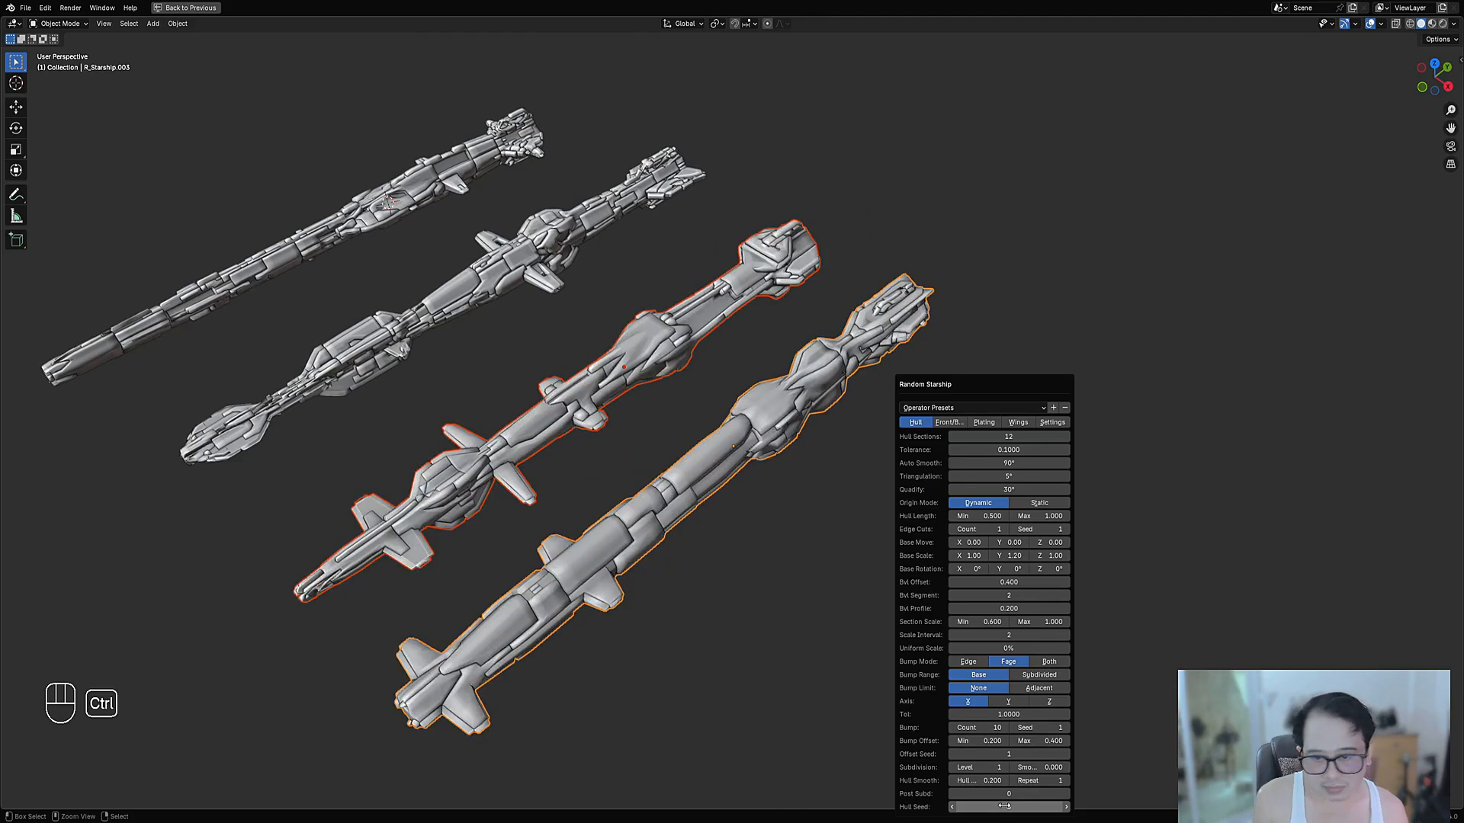
pyautogui.keyDown('ctrl'); pyautogui.scroll(1, 1004, 806); pyautogui.keyUp('ctrl')
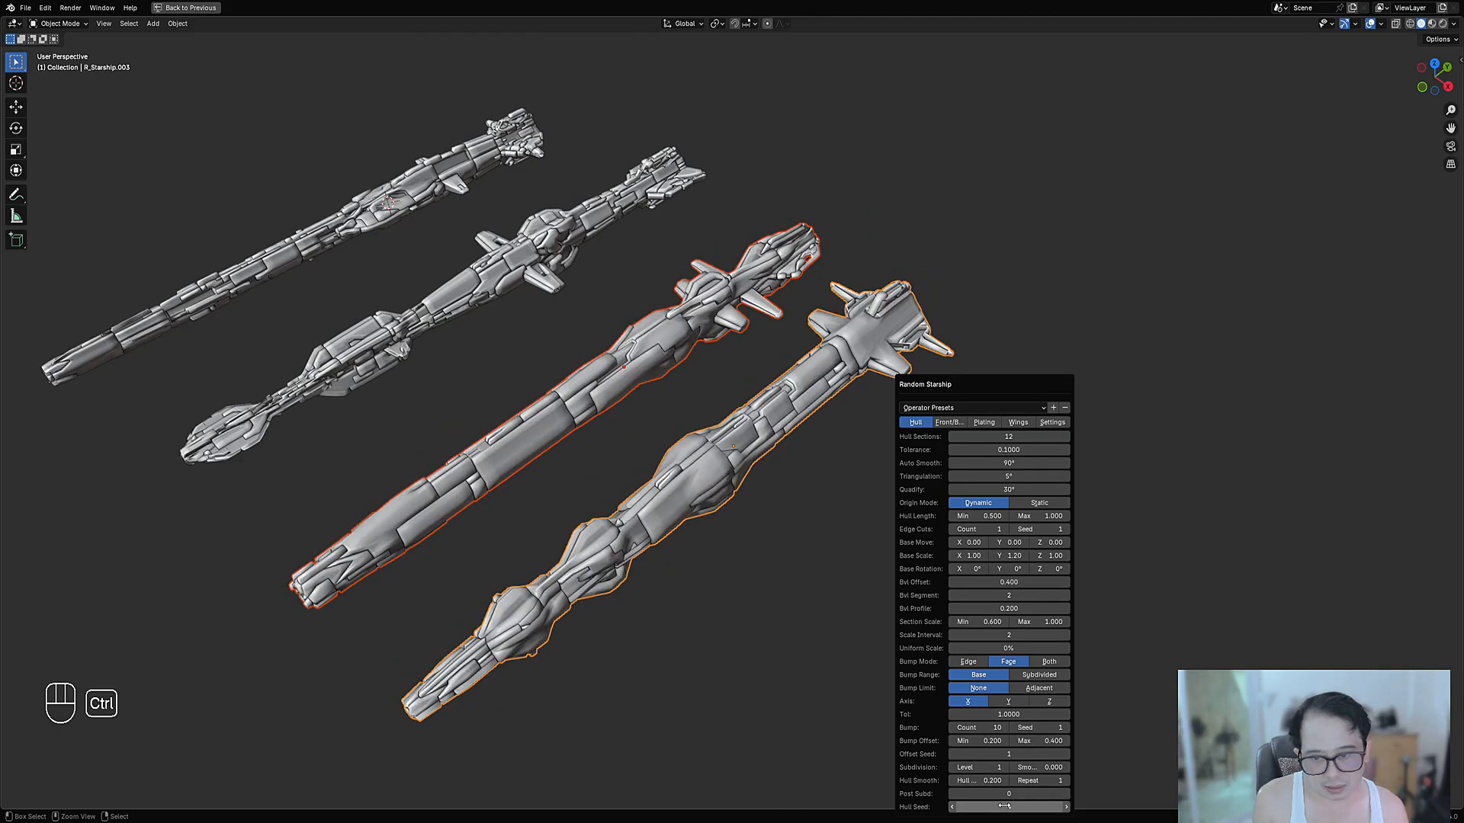
pyautogui.keyDown('ctrl'); pyautogui.scroll(1, 1004, 806); pyautogui.keyUp('ctrl')
pyautogui.keyDown('ctrl'); pyautogui.scroll(1, 1004, 806); pyautogui.keyUp('ctrl')
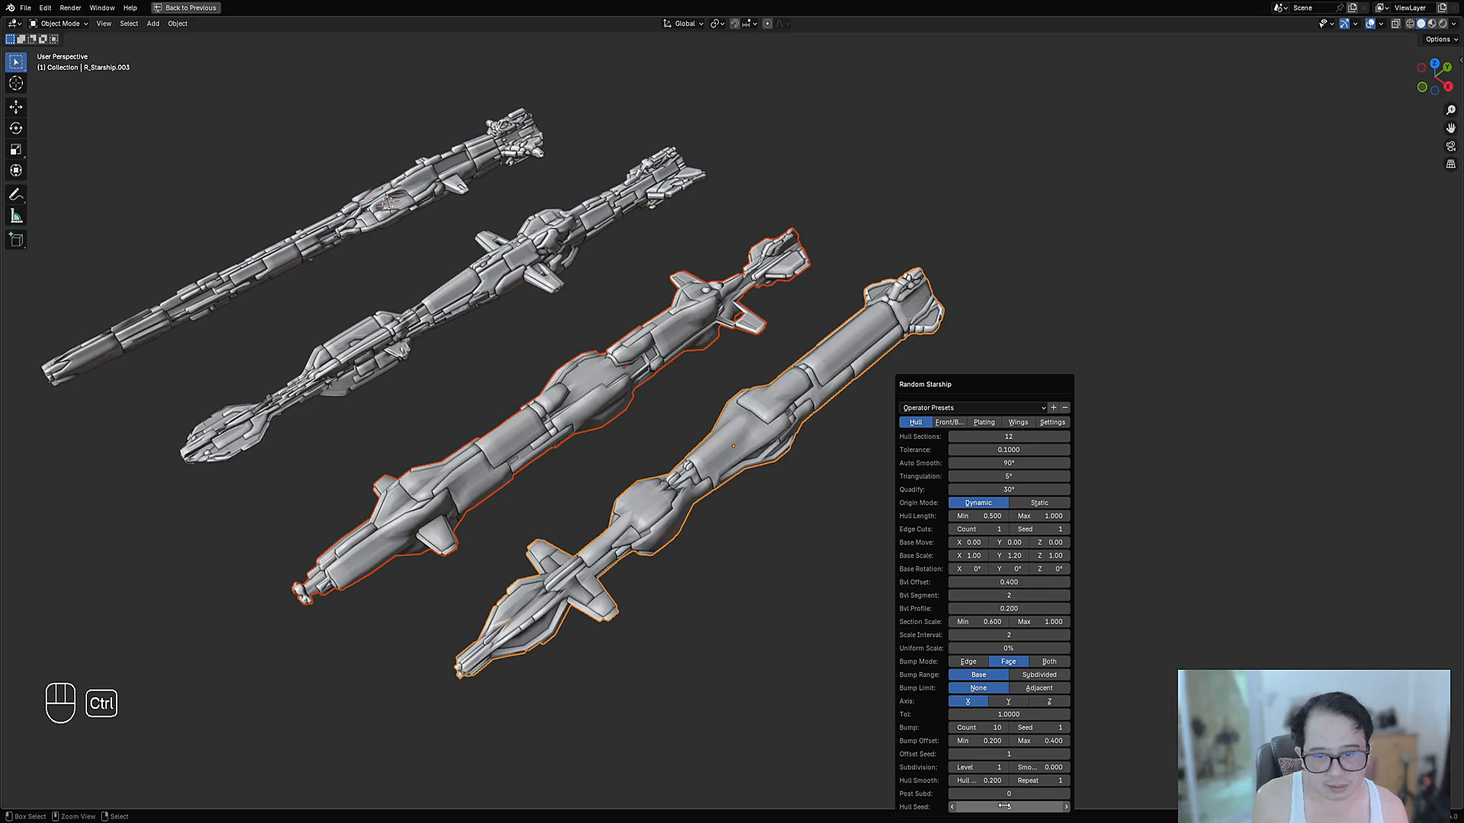
pyautogui.keyDown('ctrl'); pyautogui.scroll(1, 1004, 805); pyautogui.keyUp('ctrl')
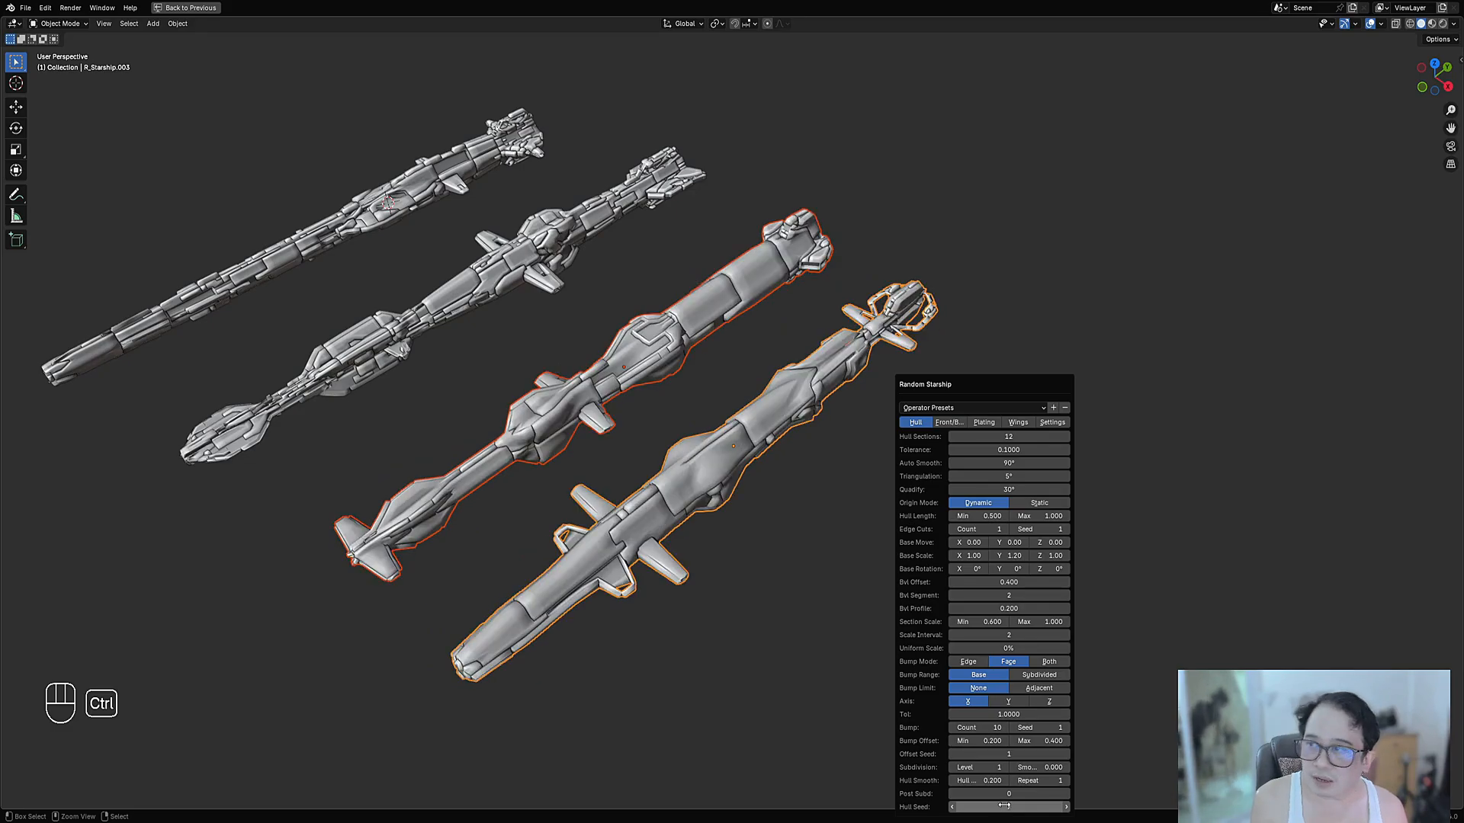
pyautogui.keyDown('ctrl'); pyautogui.scroll(1, 1004, 806); pyautogui.keyUp('ctrl')
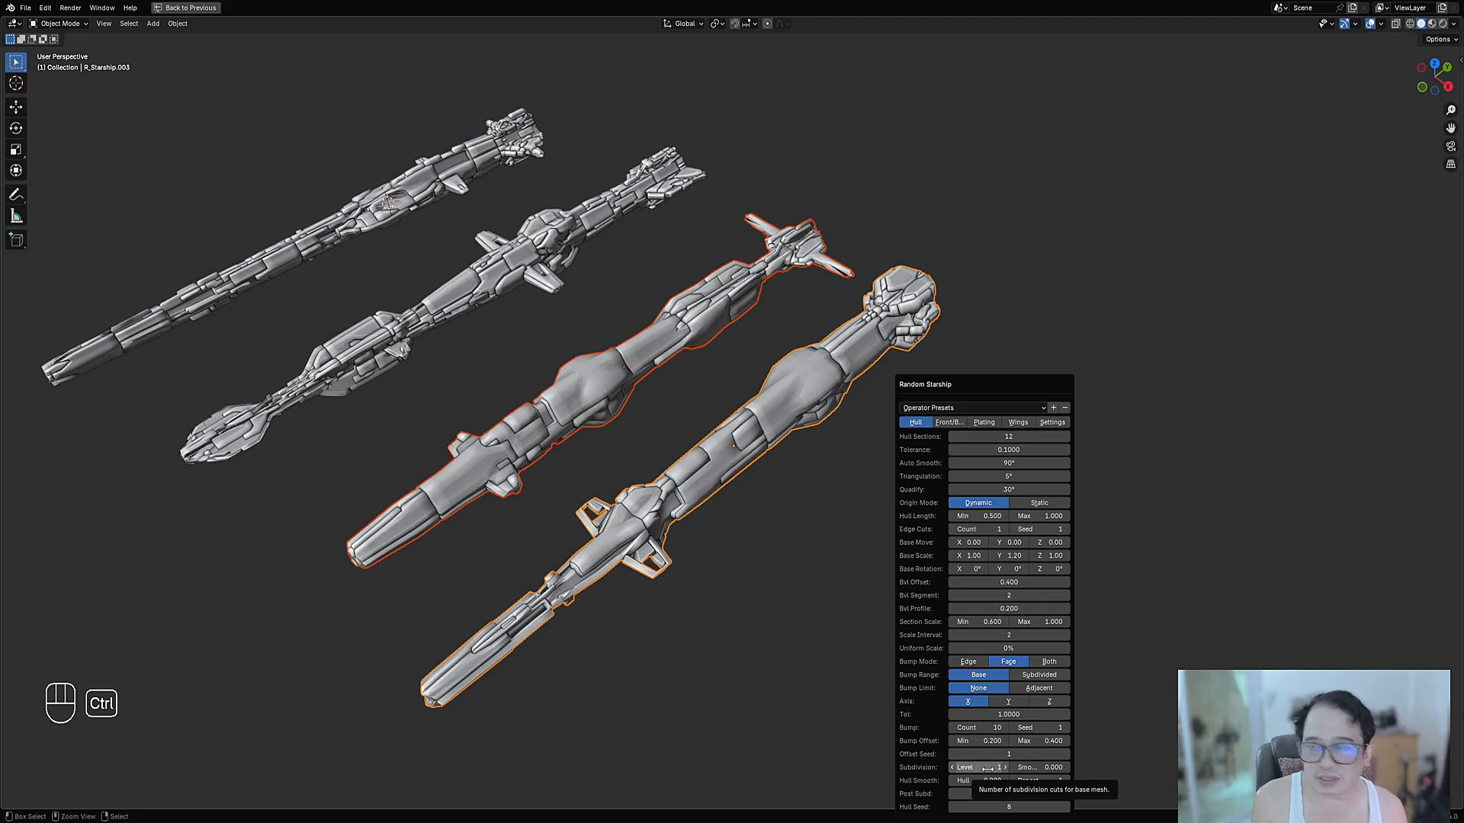
pyautogui.keyDown('ctrl'); pyautogui.scroll(2, 989, 804); pyautogui.keyUp('ctrl')
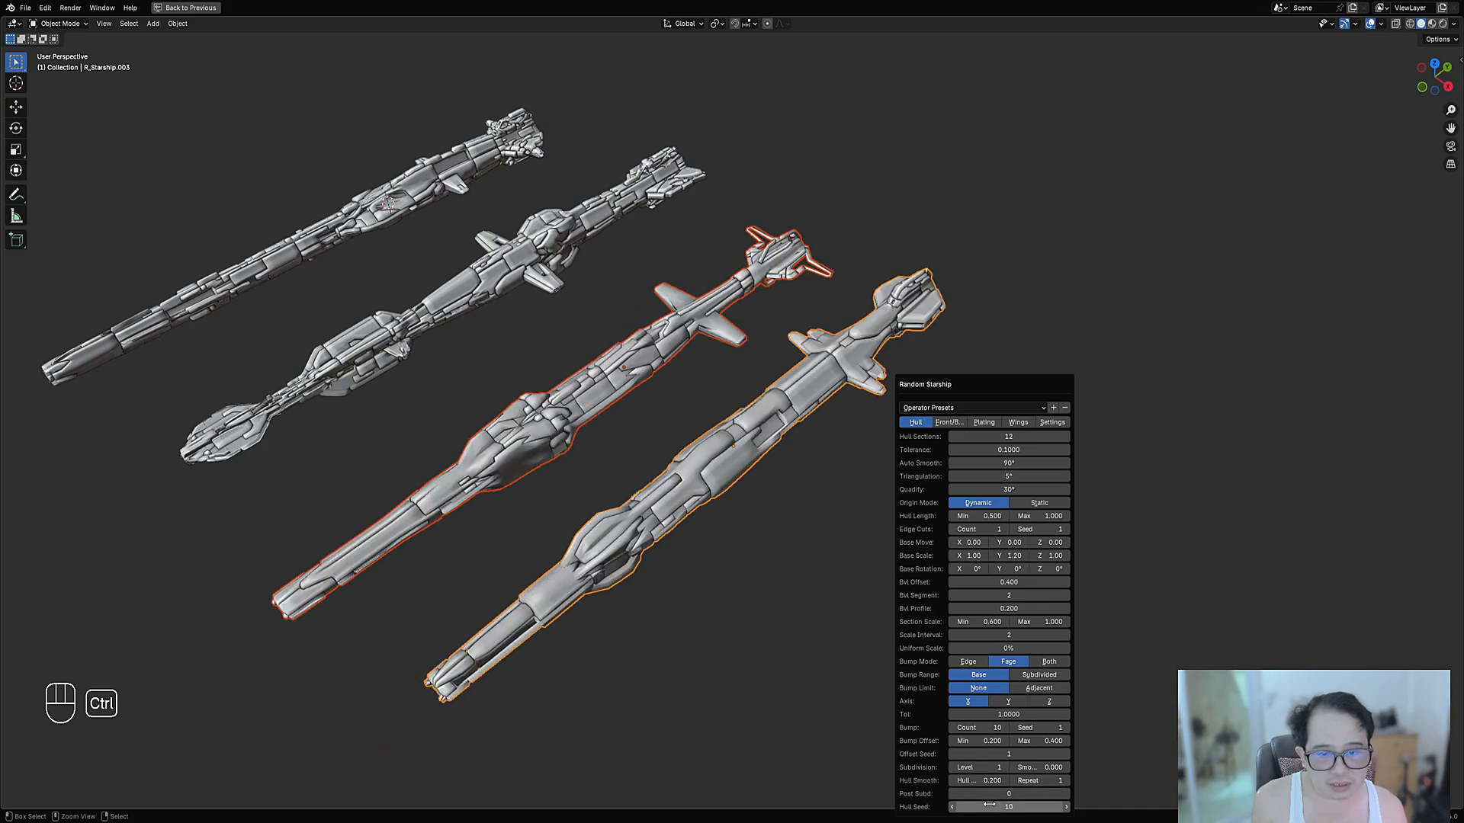
pyautogui.keyDown('ctrl'); pyautogui.scroll(1, 989, 804); pyautogui.keyUp('ctrl')
pyautogui.keyDown('ctrl'); pyautogui.scroll(1, 988, 804); pyautogui.keyUp('ctrl')
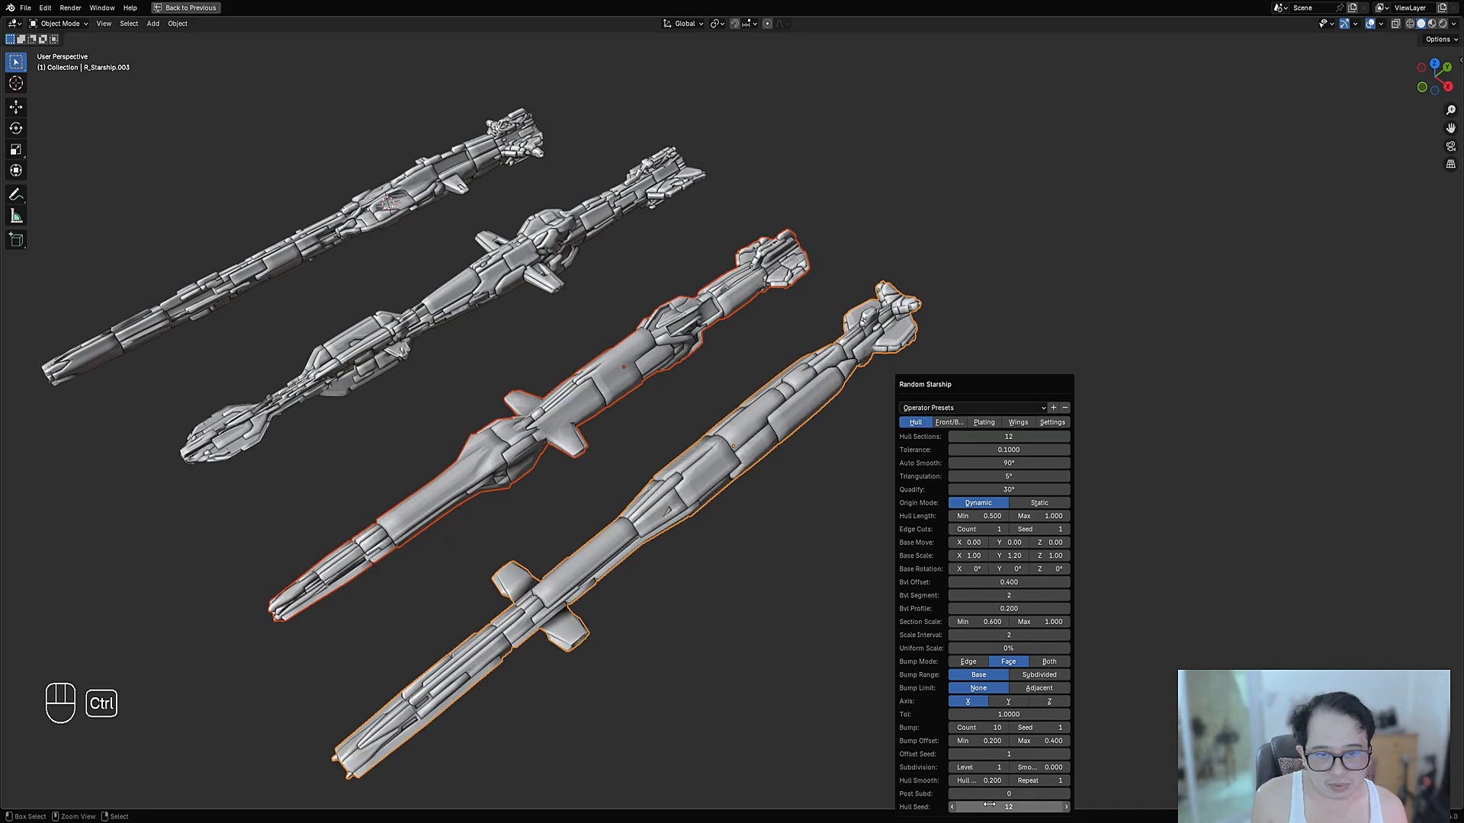
pyautogui.keyDown('ctrl'); pyautogui.scroll(1, 989, 804); pyautogui.keyUp('ctrl')
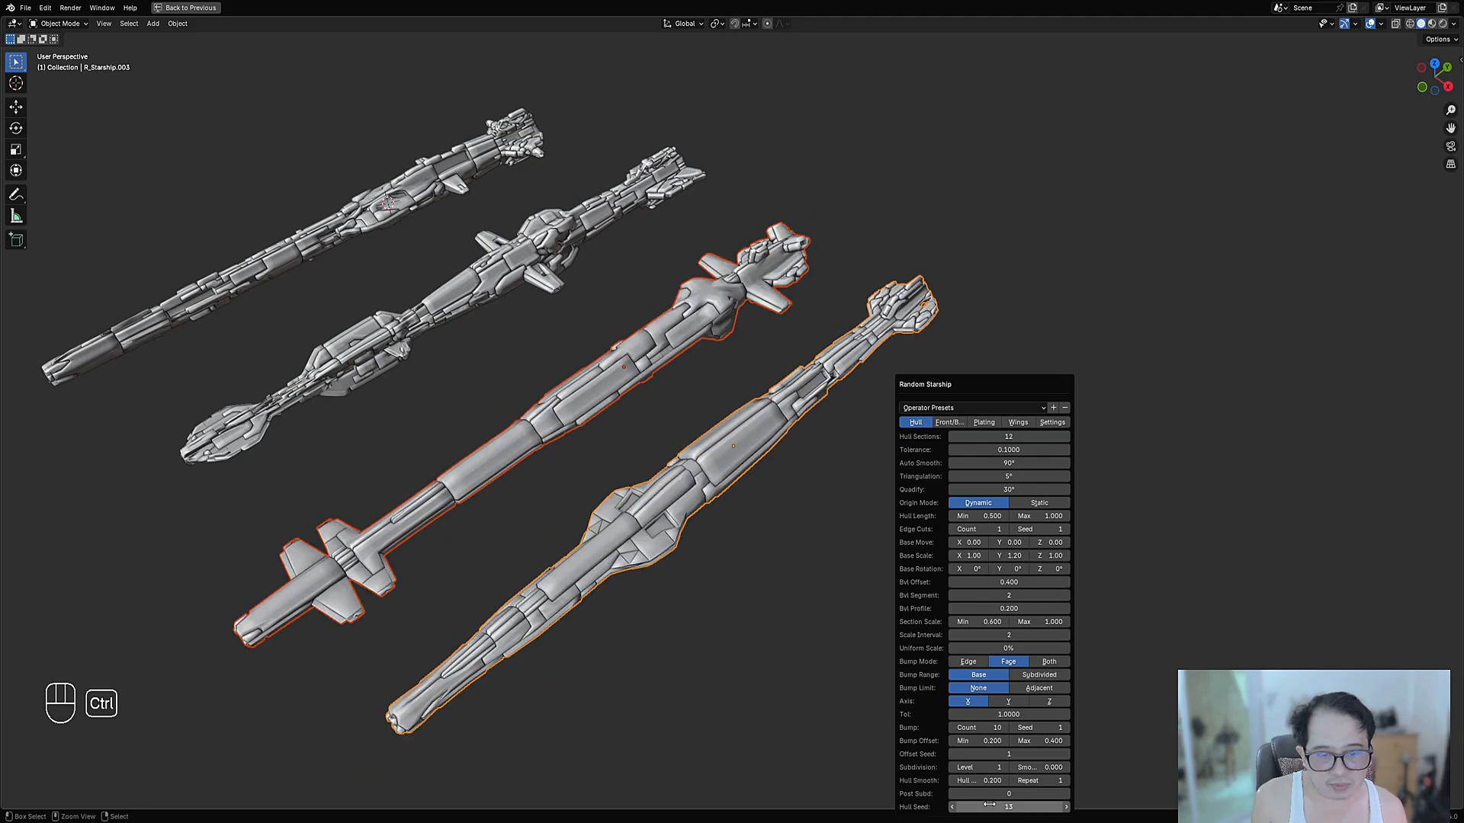
# Examine the new starships in rendered shading with overlays hidden and return to solid shading
pyautogui.press('z')
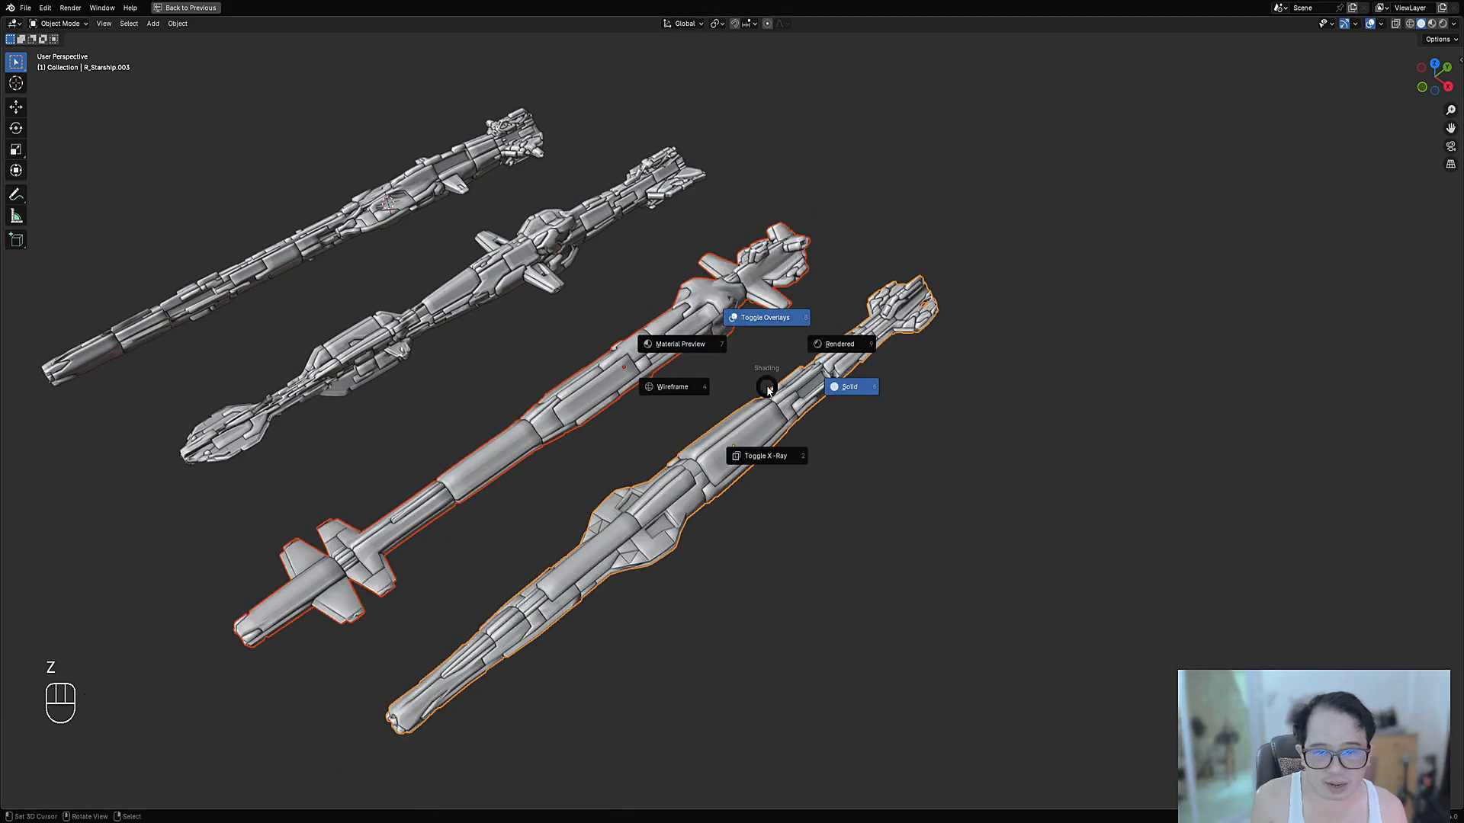
pyautogui.click(834, 347)
pyautogui.hotkey('shift', 'alt', 'z')
pyautogui.moveTo(798, 475); pyautogui.dragTo(869, 429, button='middle')
pyautogui.scroll(3, 780, 330)
pyautogui.scroll(-3, 831, 469)
pyautogui.press('z')
pyautogui.click(827, 382)
pyautogui.scroll(2, 870, 429)
# Set the number of hull sections to 3 for the two new starships
pyautogui.press('F9')
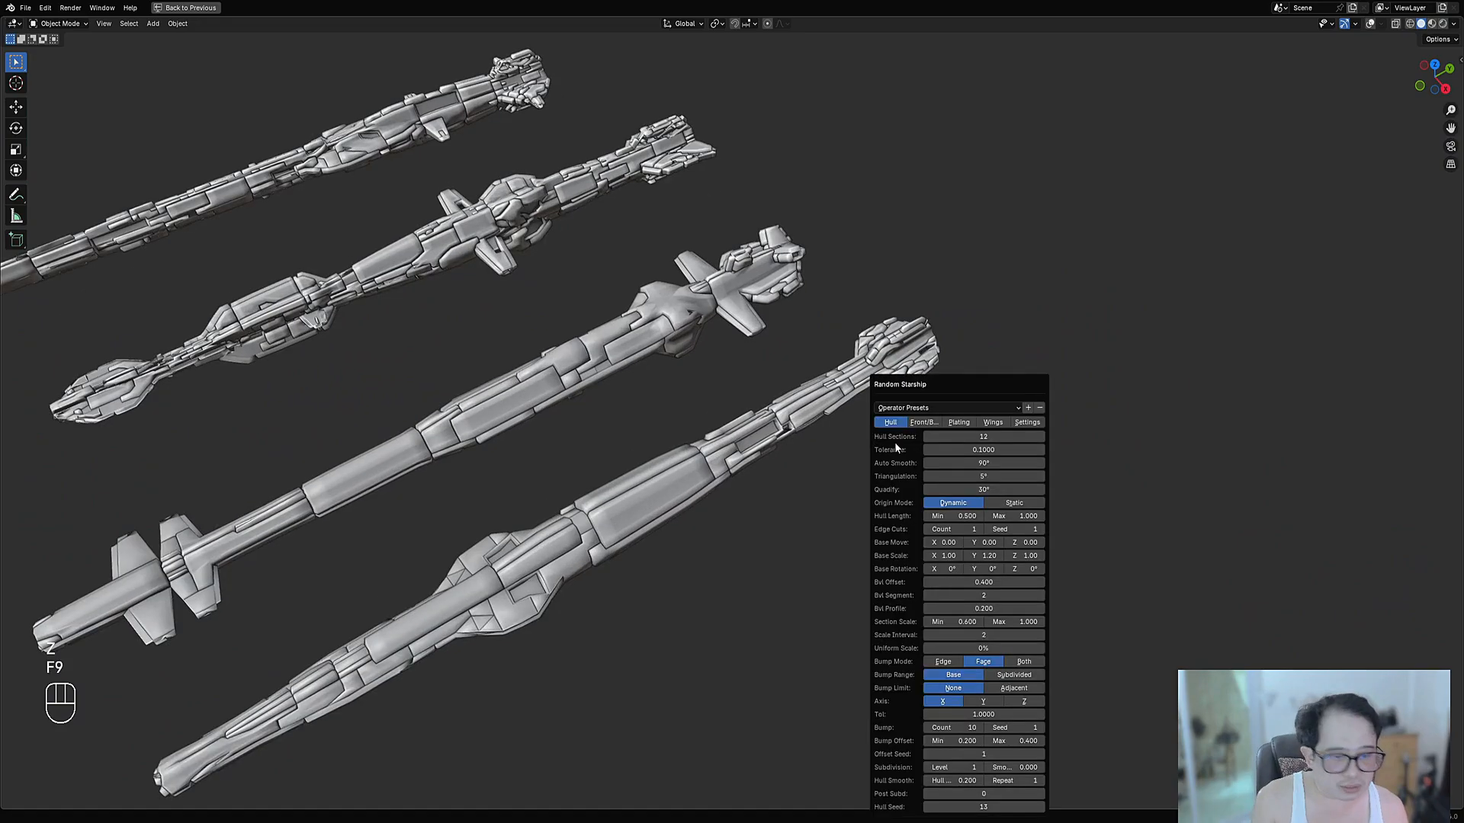
pyautogui.click(953, 438)
pyautogui.write('3')
pyautogui.press('Return')
pyautogui.keyDown('shift'); pyautogui.moveTo(794, 546); pyautogui.dragTo(868, 531, button='middle'); pyautogui.keyUp('shift')
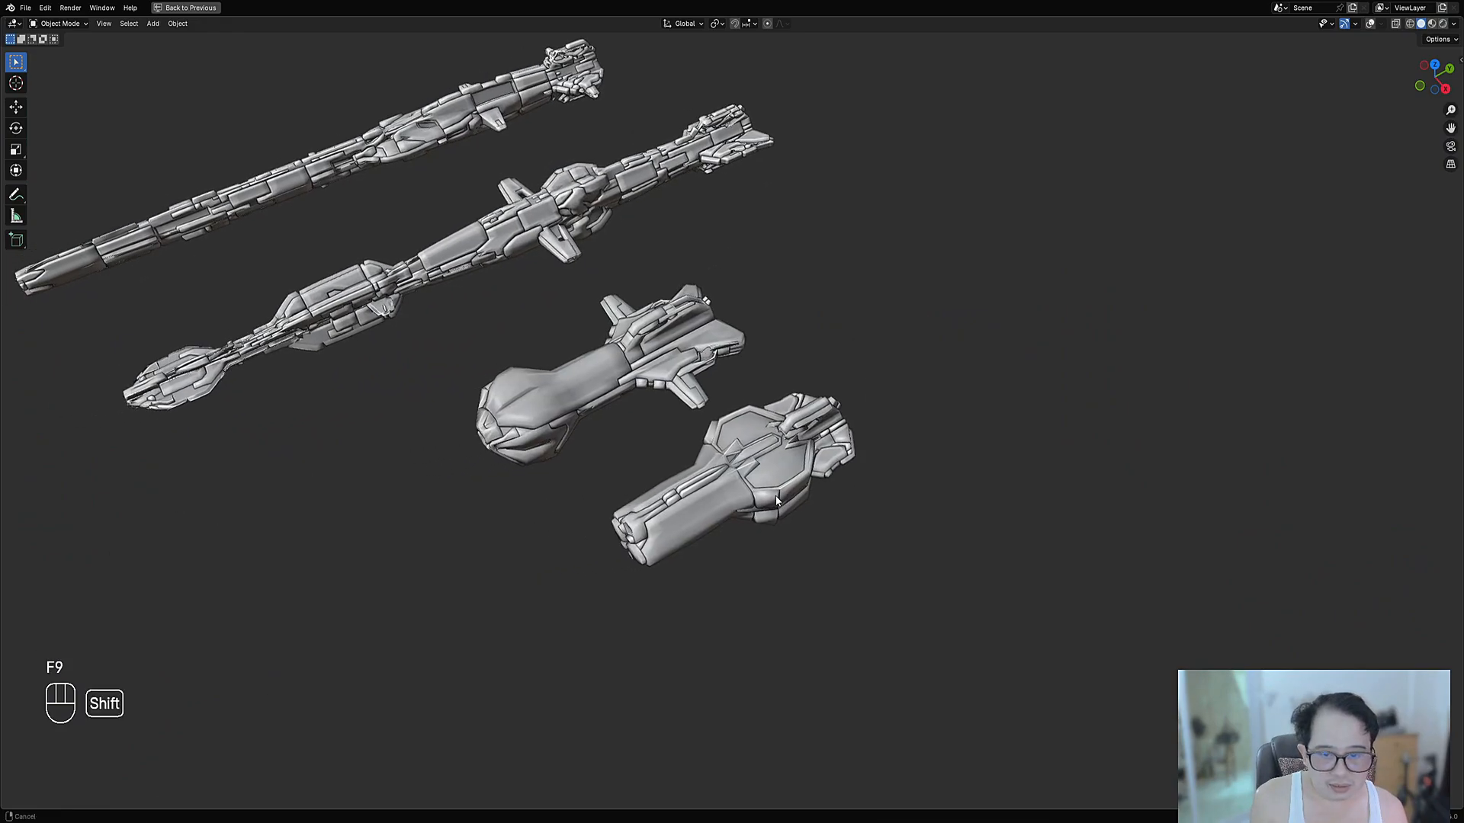
# Step the hull seed up to 22 to generate other shapes for the two three-section starships
pyautogui.scroll(1, 867, 531)
pyautogui.scroll(2, 867, 532)
pyautogui.press('F9')
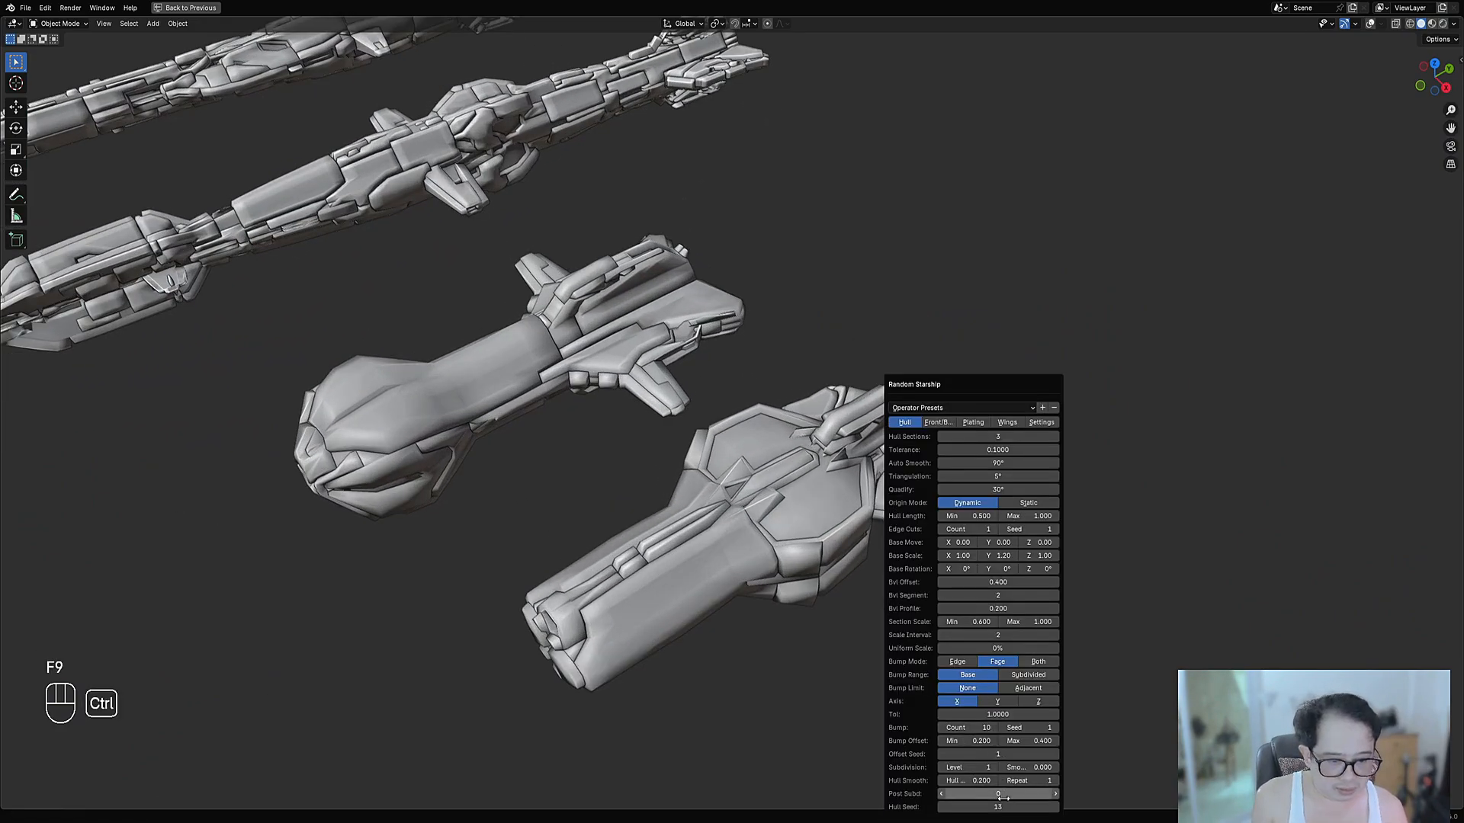
pyautogui.keyDown('ctrl'); pyautogui.scroll(3, 1001, 807); pyautogui.keyUp('ctrl')
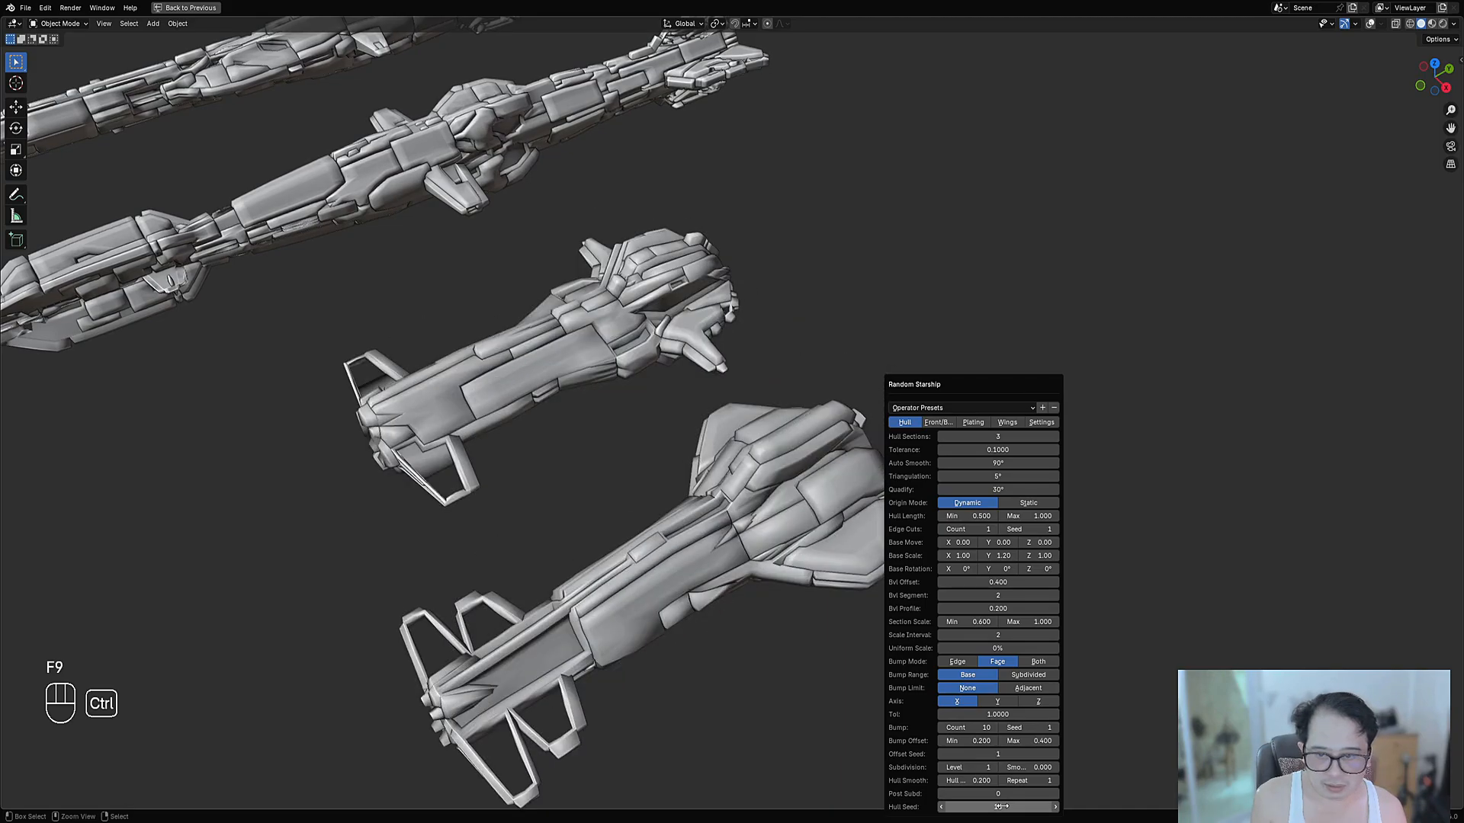
pyautogui.keyDown('ctrl'); pyautogui.scroll(3, 1001, 807); pyautogui.keyUp('ctrl')
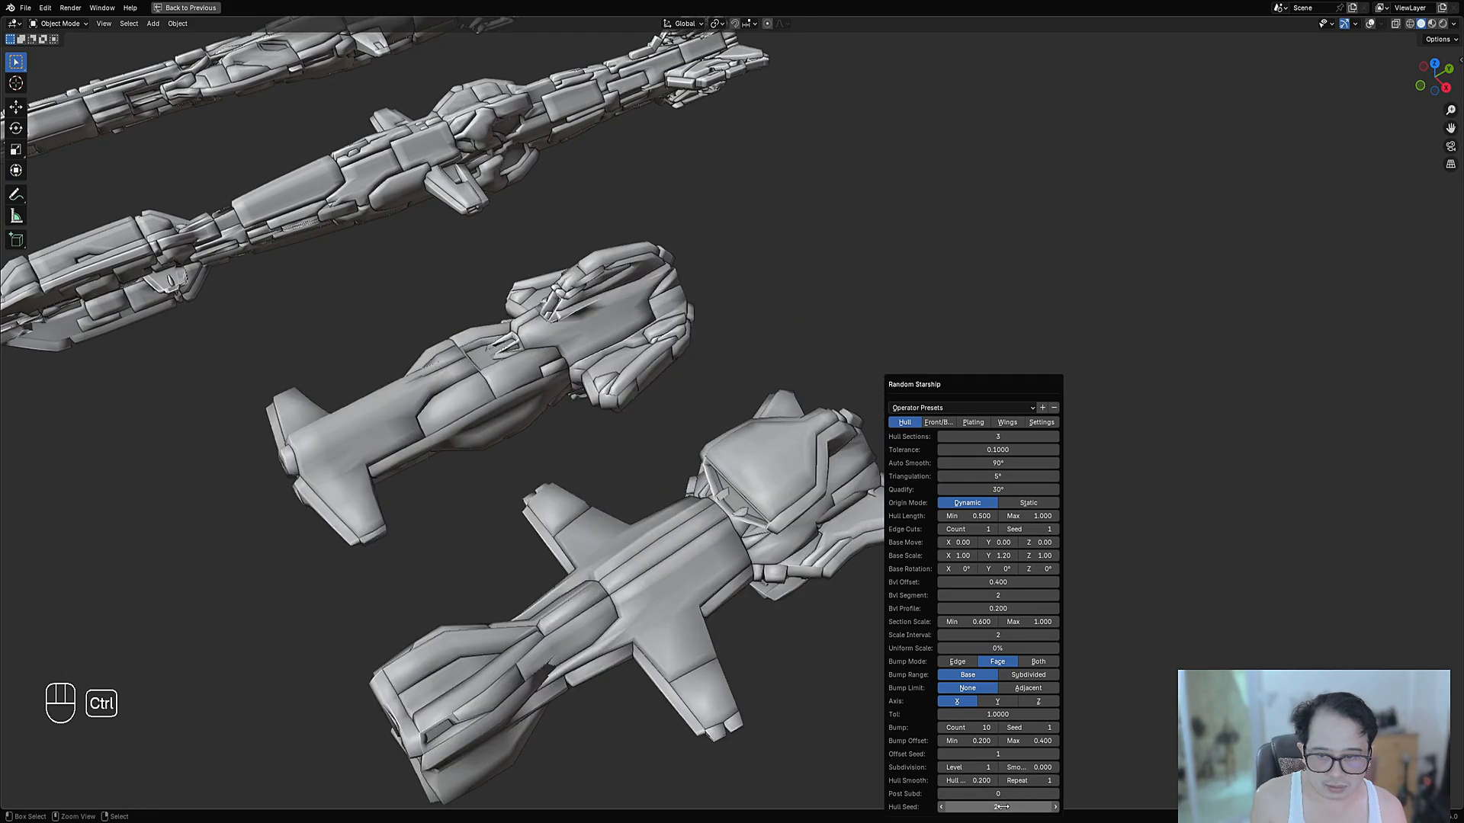
# Preview the regenerated starships in another viewport shading mode and return to solid shading
pyautogui.press('z')
pyautogui.moveTo(674, 551)
pyautogui.mouseDown(button='middle')
pyautogui.moveTo(693, 488)
pyautogui.moveTo(786, 511)
pyautogui.moveTo(801, 534)
pyautogui.moveTo(772, 424)
pyautogui.moveTo(775, 310)
pyautogui.moveTo(794, 546)
pyautogui.moveTo(801, 454)
pyautogui.mouseUp(button='middle')
pyautogui.click(747, 450)
pyautogui.press('z')
pyautogui.click(851, 455)
# Raise the hull seed to 24 for the two new starships
pyautogui.press('F9')
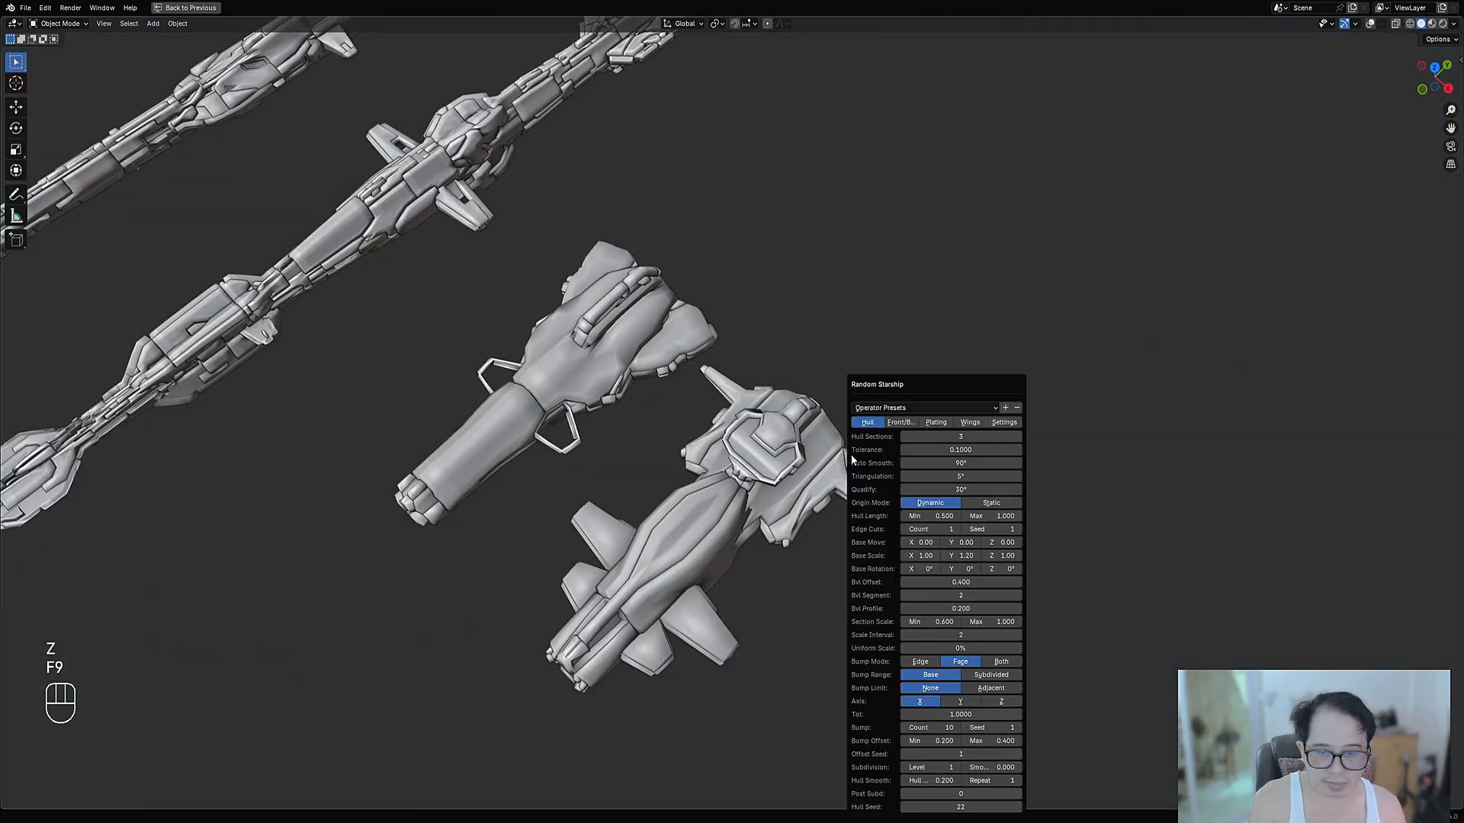
pyautogui.keyDown('ctrl'); pyautogui.scroll(3, 941, 807); pyautogui.keyUp('ctrl')
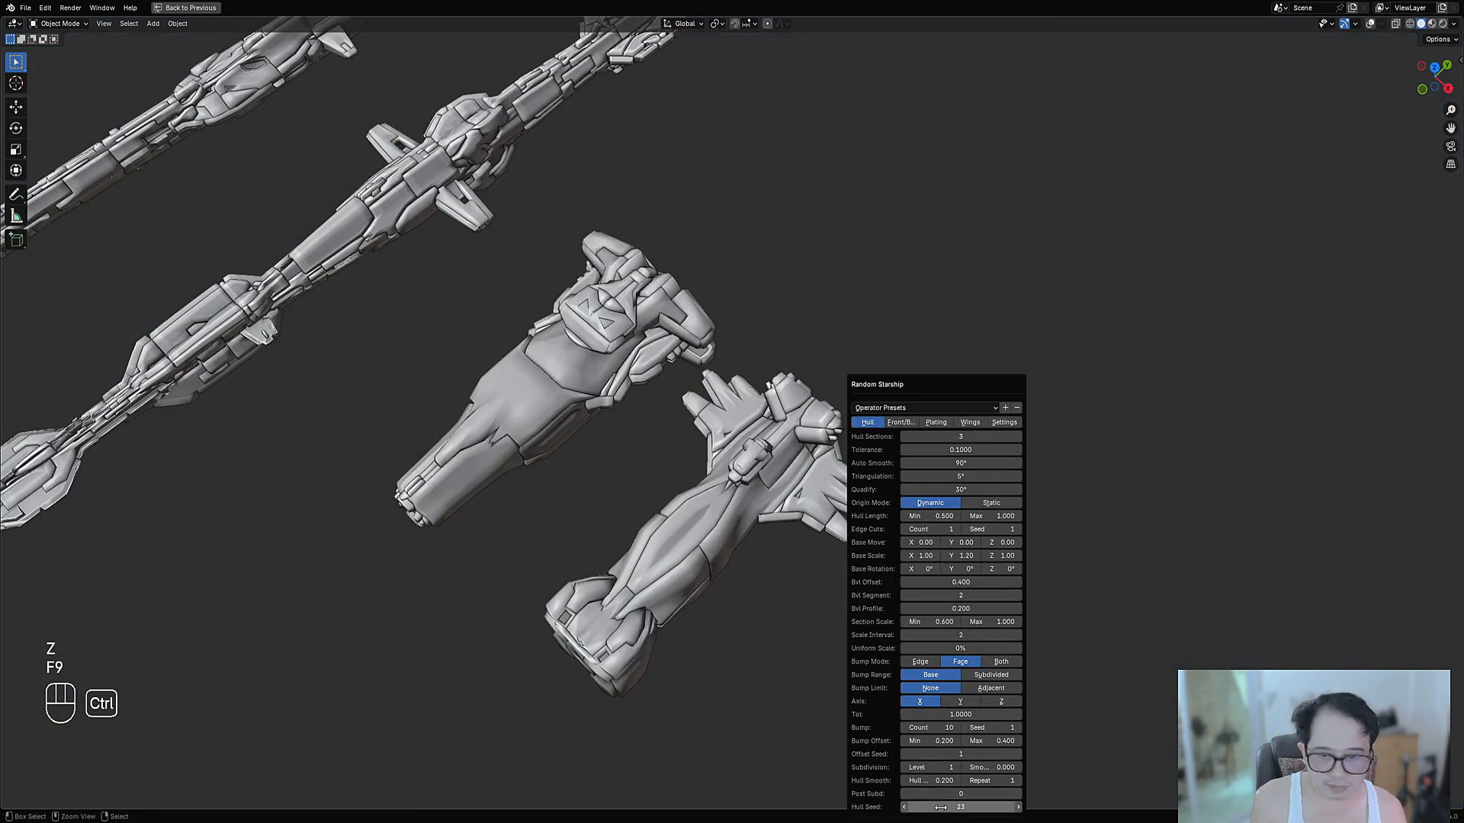
pyautogui.keyDown('ctrl'); pyautogui.scroll(-1, 941, 808); pyautogui.keyUp('ctrl')
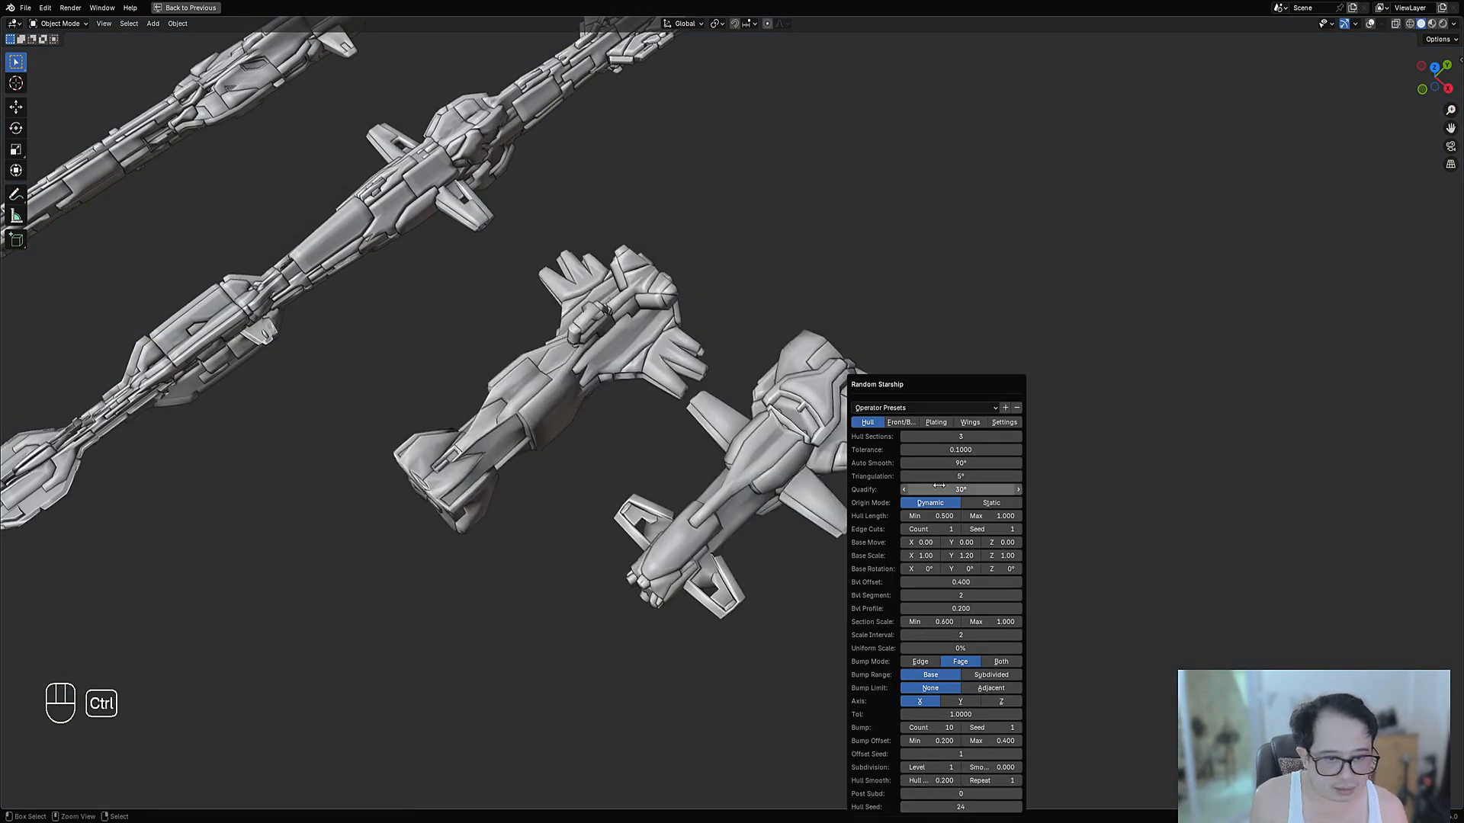
# Try a hull tolerance of 1 and settle on 0.25 for the two new starships, checking the hulls from the front
pyautogui.click(920, 450)
pyautogui.write('1')
pyautogui.press('Return')
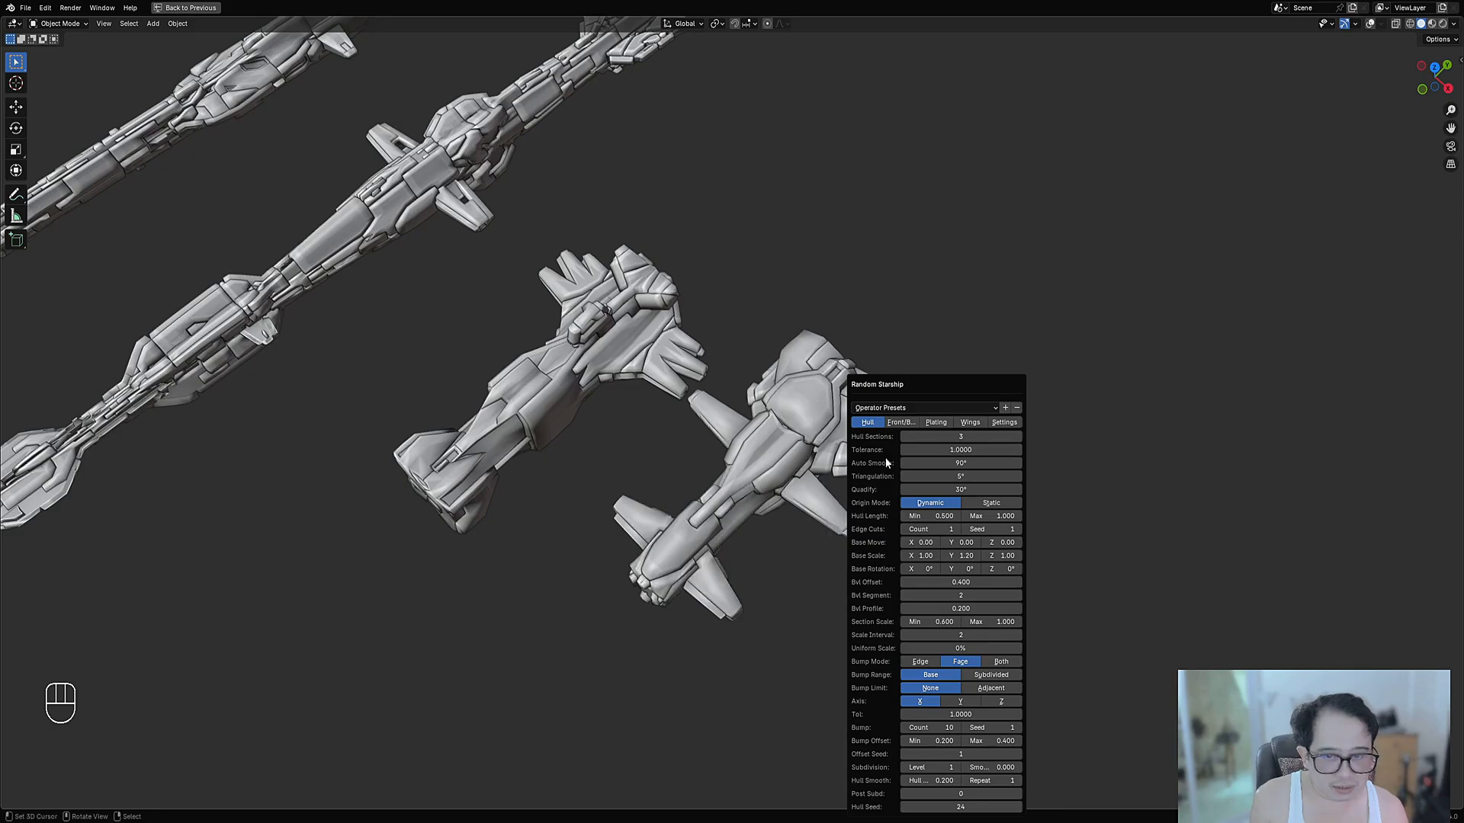
pyautogui.moveTo(768, 666); pyautogui.dragTo(896, 485, button='middle')
pyautogui.press('F9')
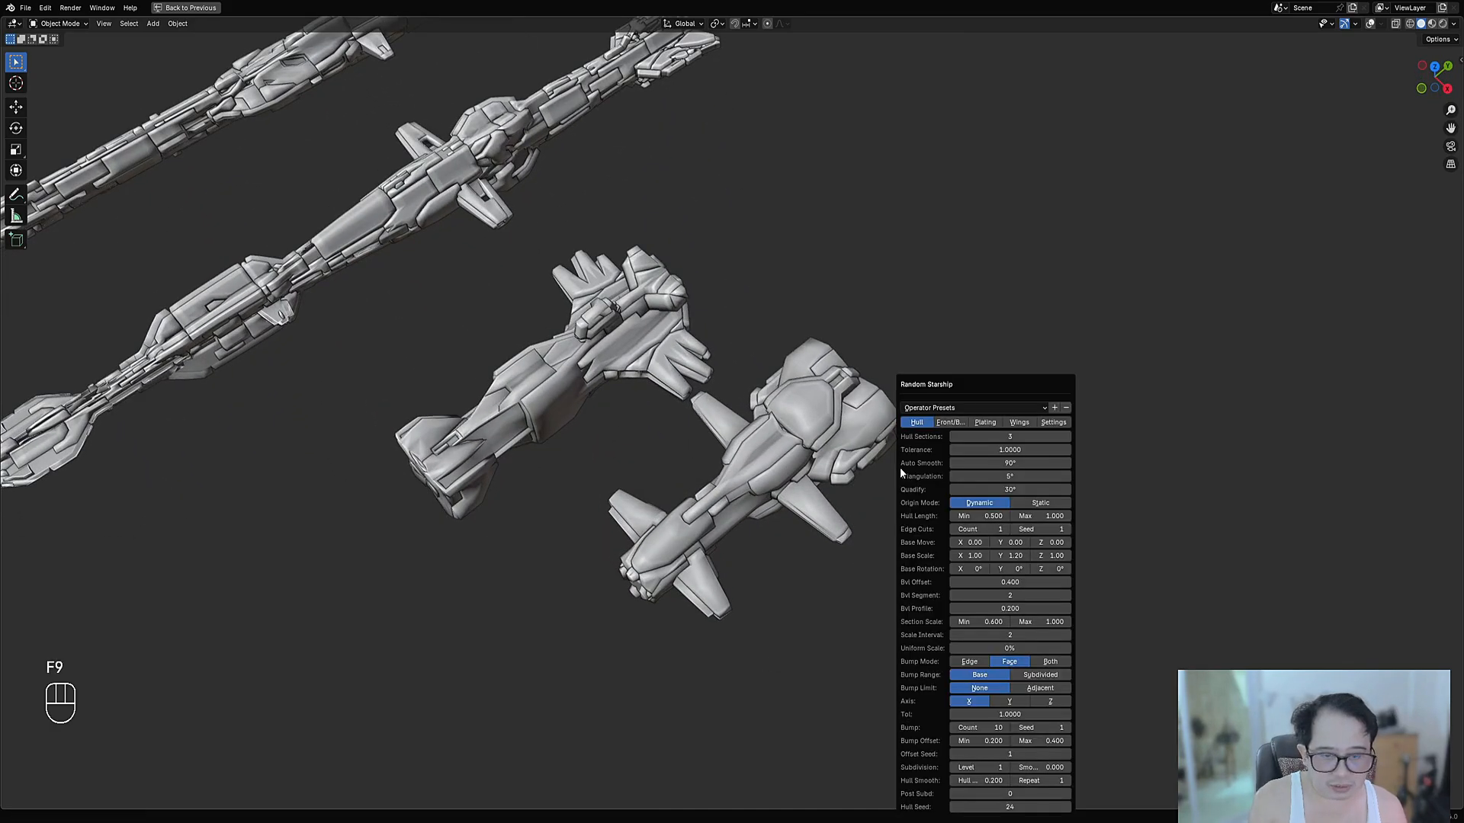
pyautogui.click(982, 451)
pyautogui.write('.25')
pyautogui.press('Return')
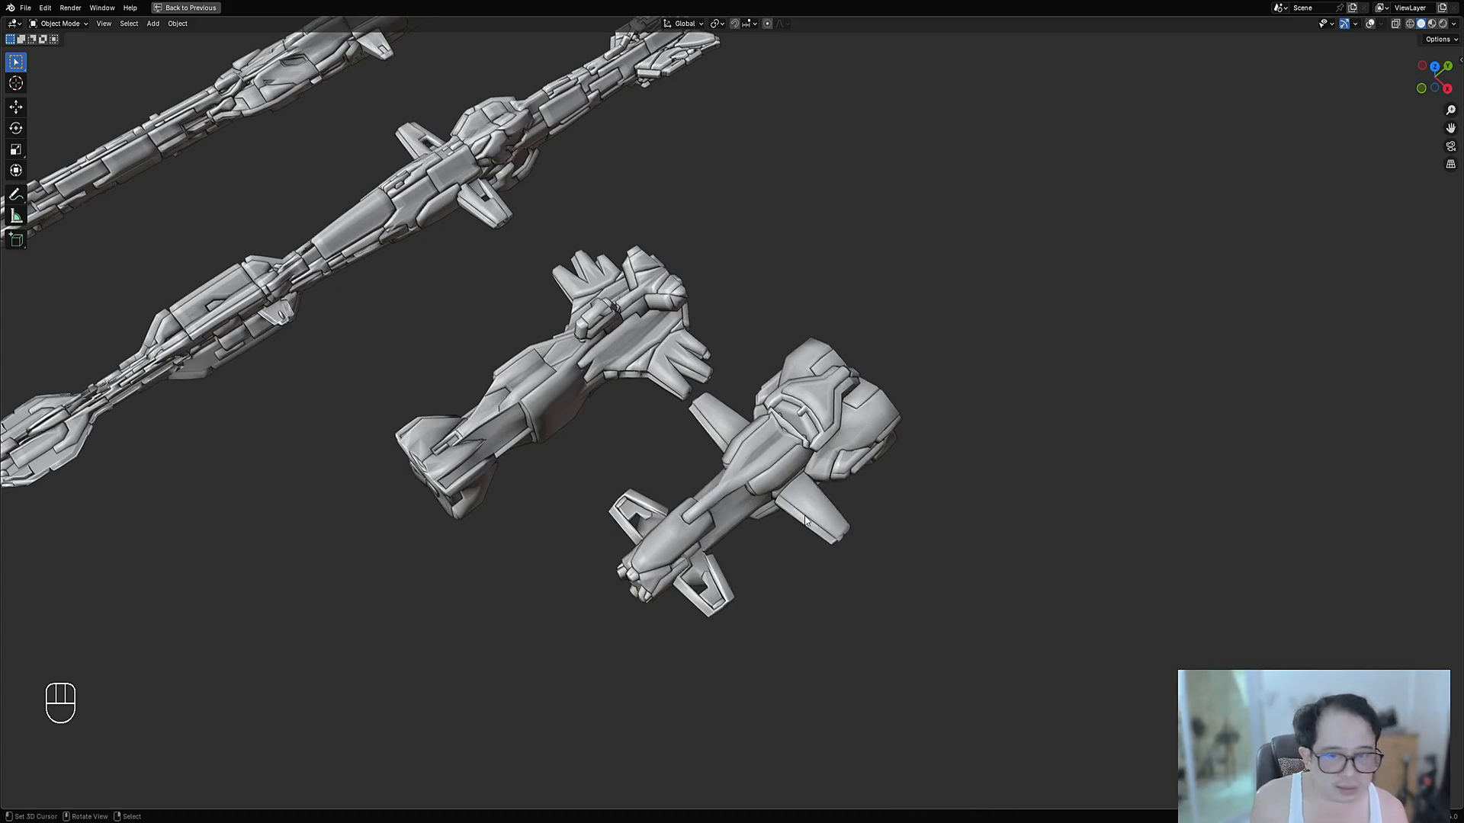
pyautogui.moveTo(877, 435)
pyautogui.mouseDown(button='middle')
pyautogui.moveTo(870, 412)
pyautogui.moveTo(864, 455)
pyautogui.moveTo(877, 450)
pyautogui.mouseUp(button='middle')
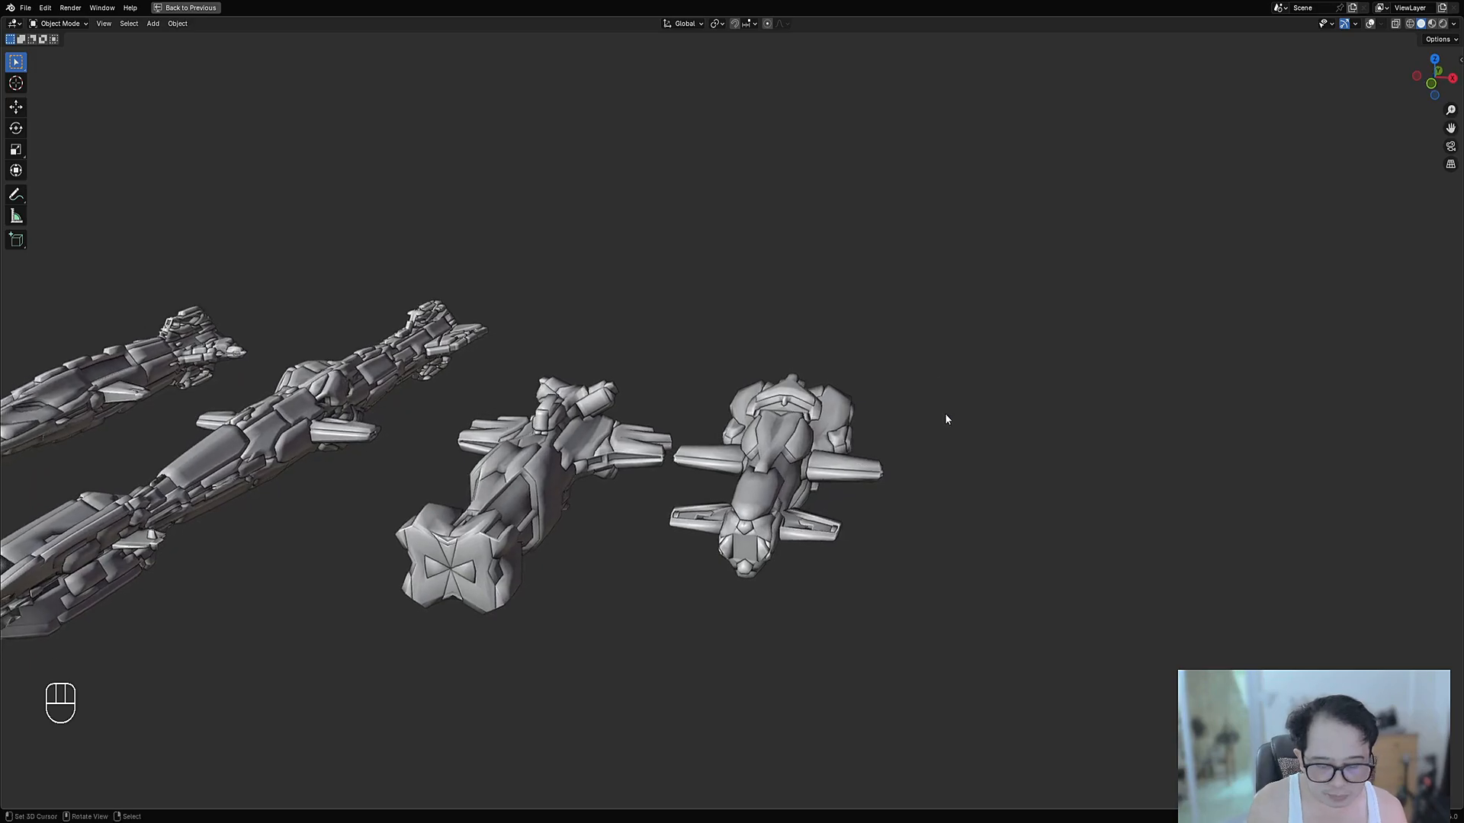
# Flatten and widen the two hulls with a base scale of 1.65 in X and 0.60 in Z
pyautogui.press('F9')
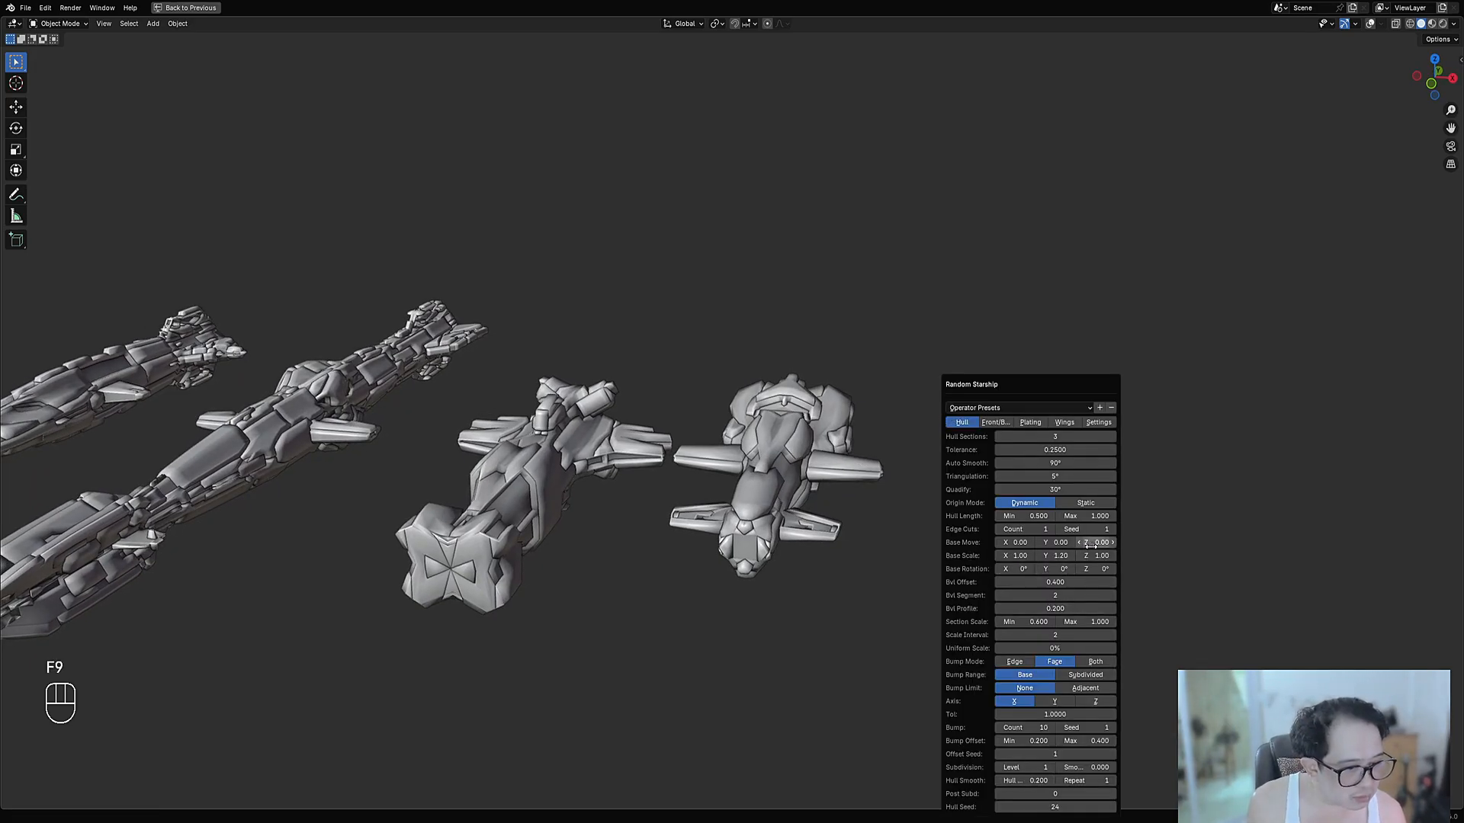
pyautogui.moveTo(1098, 556); pyautogui.dragTo(1035, 556)
pyautogui.moveTo(750, 562); pyautogui.dragTo(862, 542, button='middle')
pyautogui.press('F9')
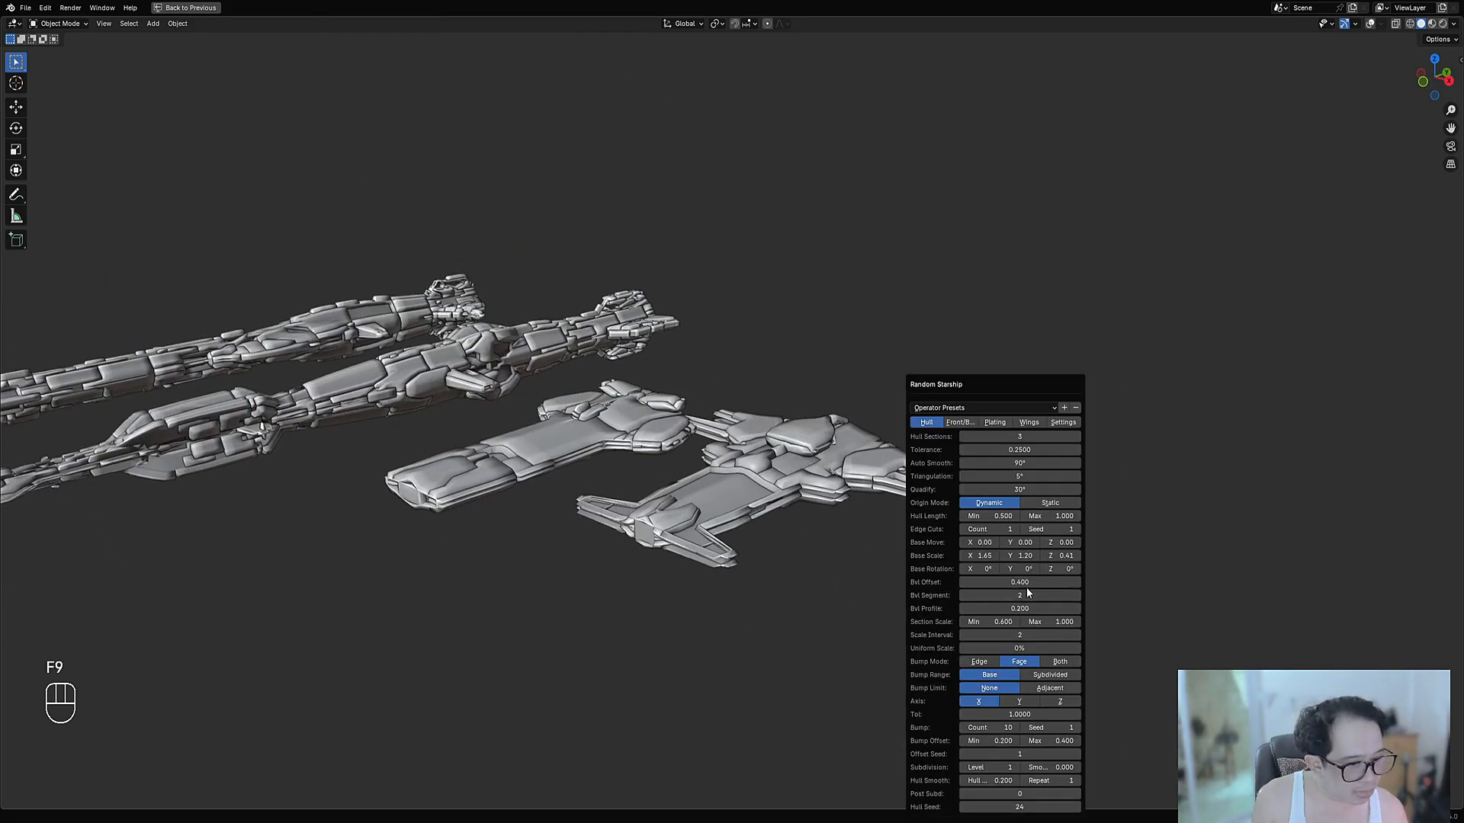
pyautogui.moveTo(1049, 555); pyautogui.dragTo(1083, 556)
pyautogui.moveTo(669, 565); pyautogui.dragTo(904, 588, button='middle')
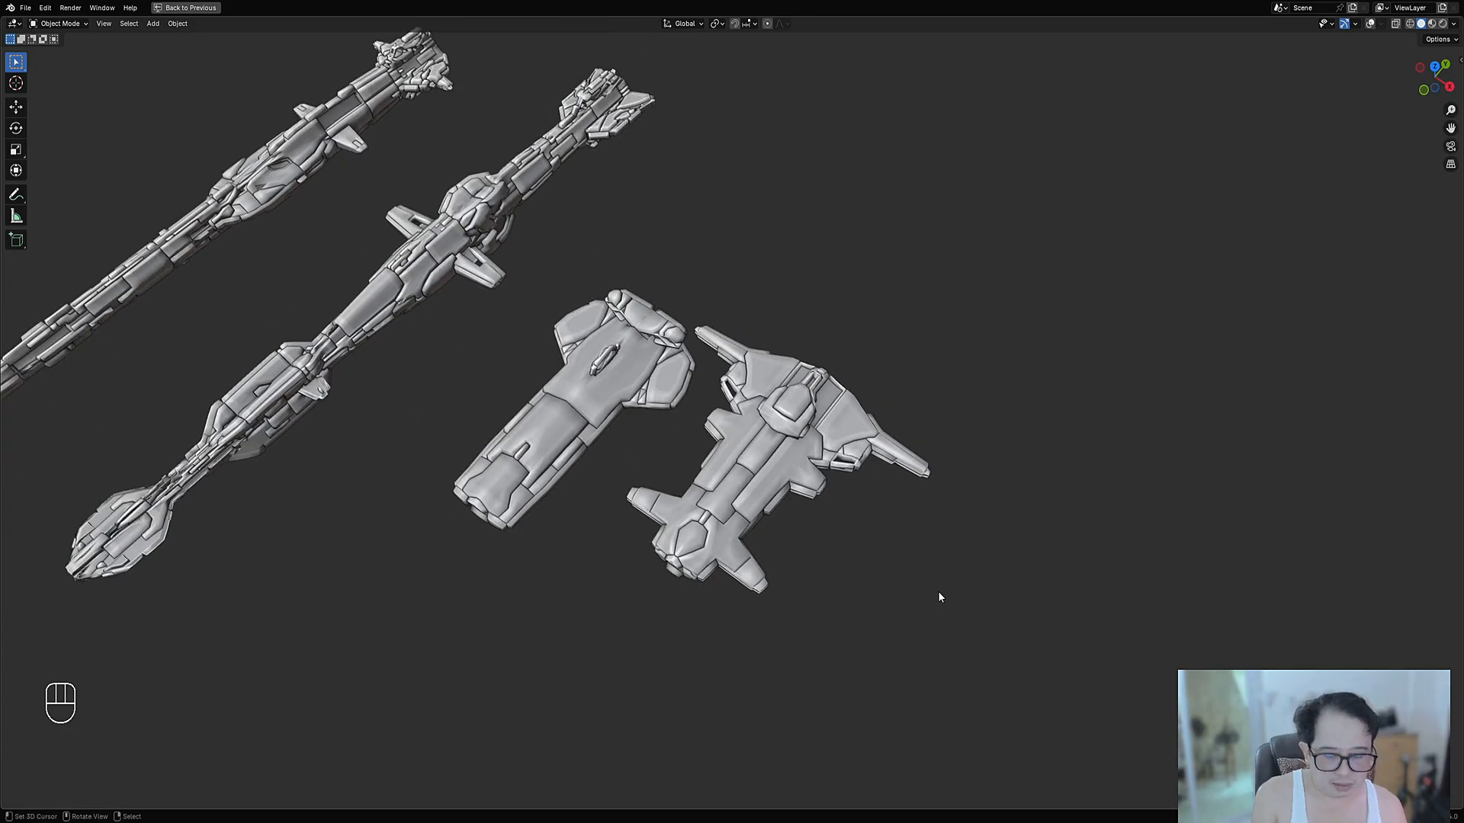
# Step the hull seed up to 37 to try different shapes for the flattened starships
pyautogui.press('F9')
pyautogui.press('F9')
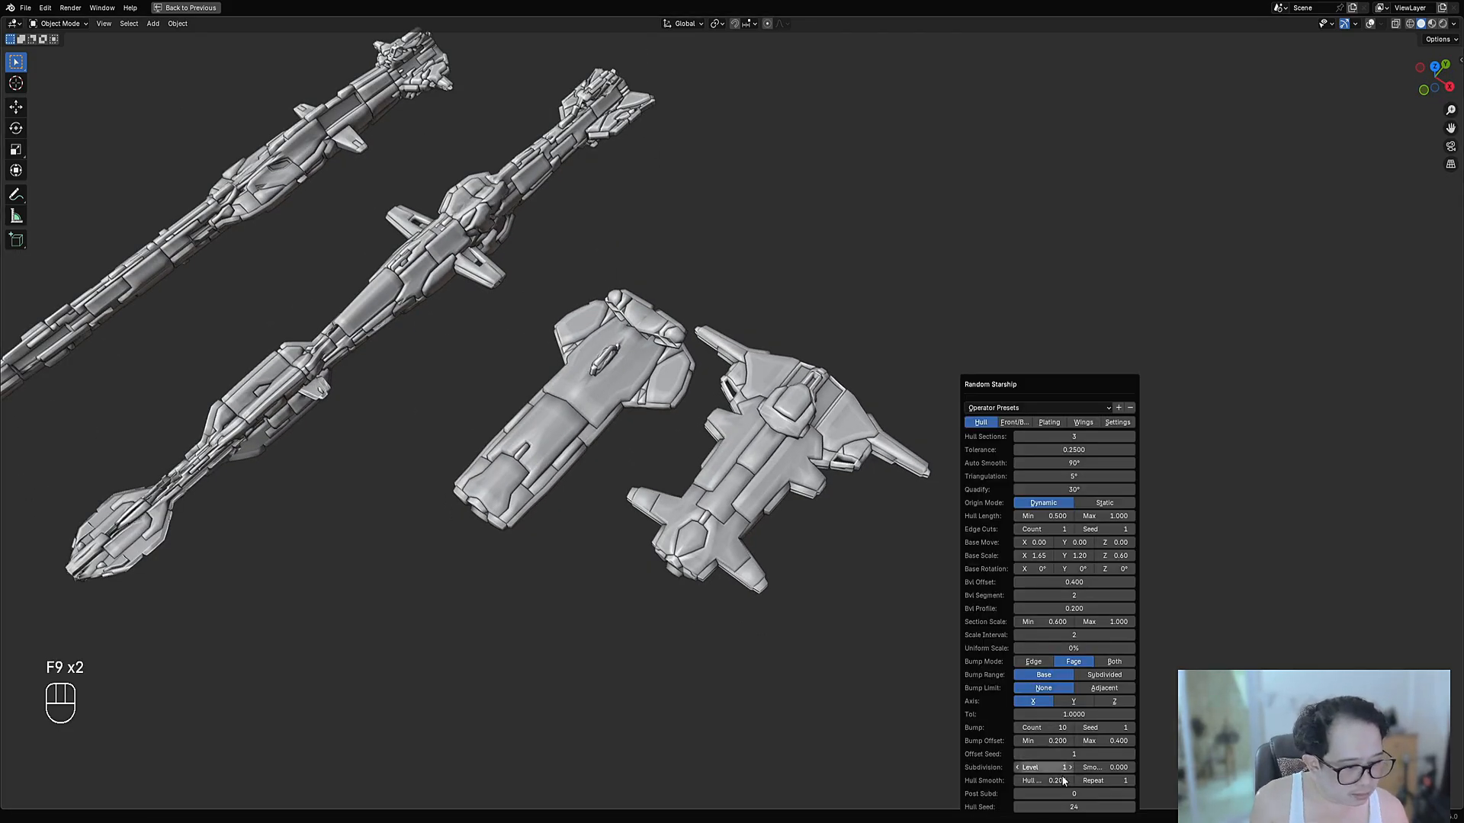
pyautogui.keyDown('ctrl'); pyautogui.scroll(4, 1070, 806); pyautogui.keyUp('ctrl')
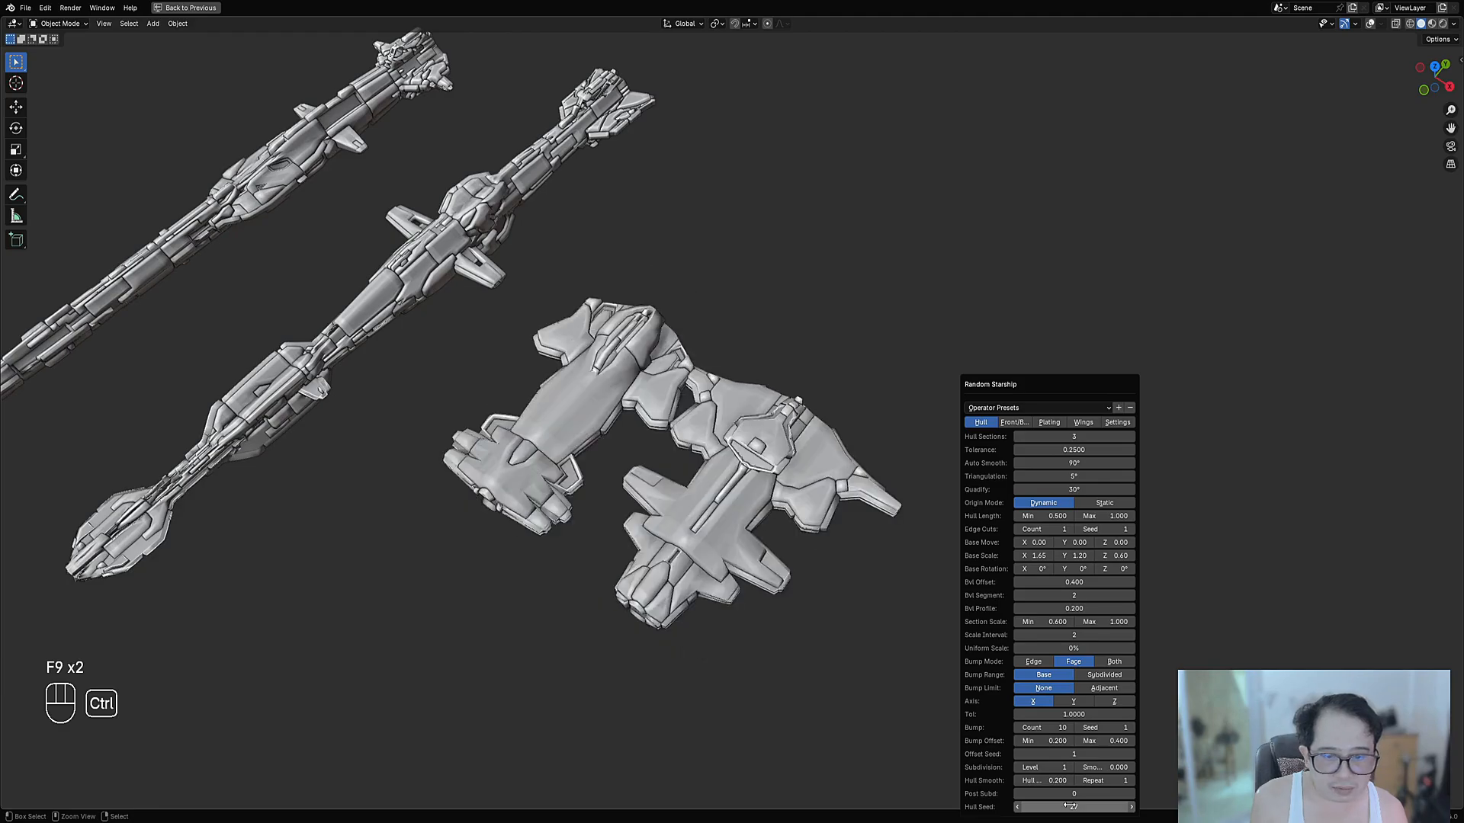
pyautogui.keyDown('ctrl'); pyautogui.scroll(5, 1069, 806); pyautogui.keyUp('ctrl')
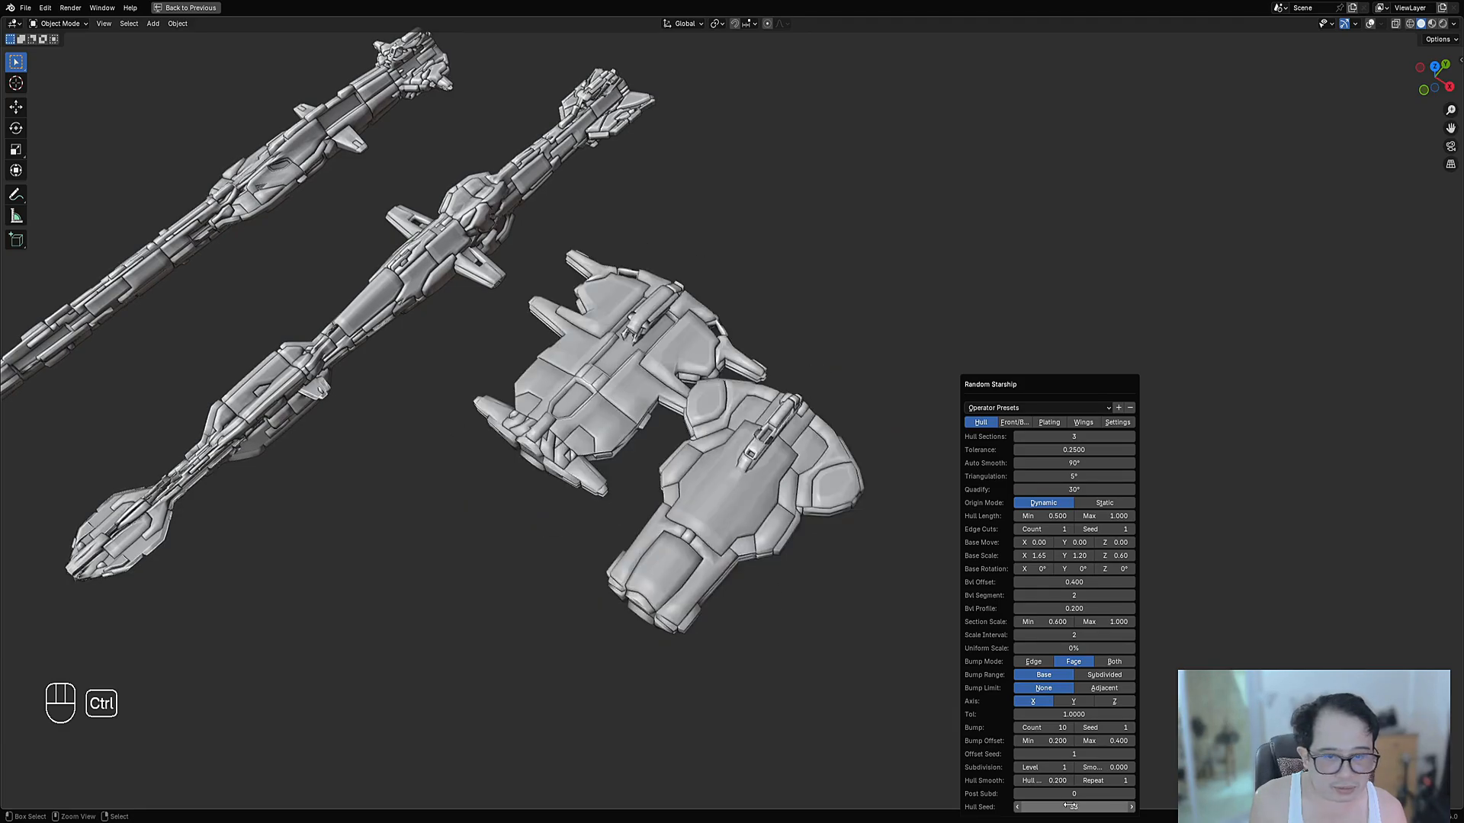
pyautogui.keyDown('ctrl'); pyautogui.scroll(1, 1069, 806); pyautogui.keyUp('ctrl')
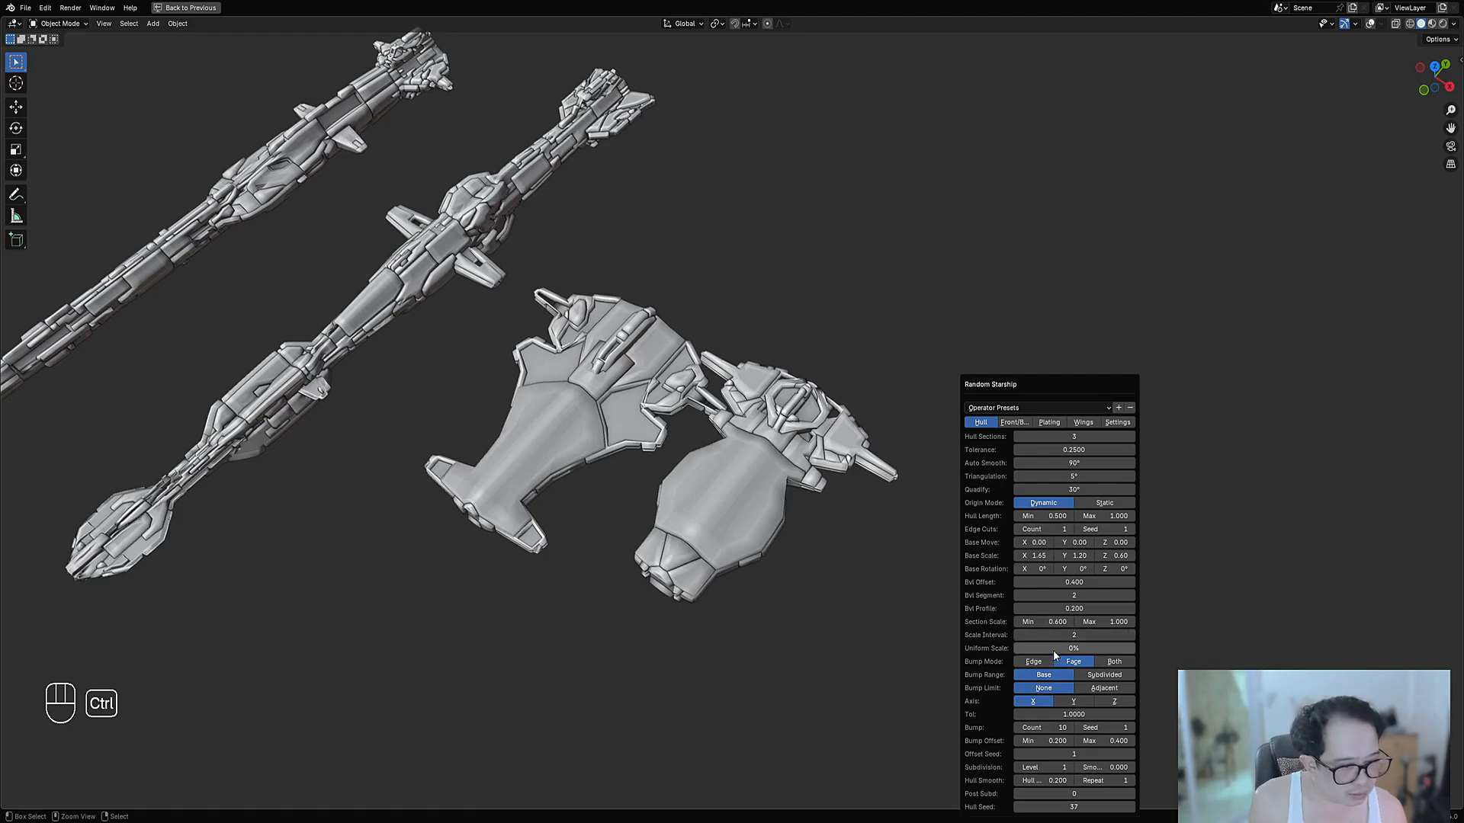
# Compare several section scale intervals on the two flattened starships and leave the scale interval at 1
pyautogui.keyDown('ctrl'); pyautogui.scroll(-1, 1054, 632); pyautogui.keyUp('ctrl')
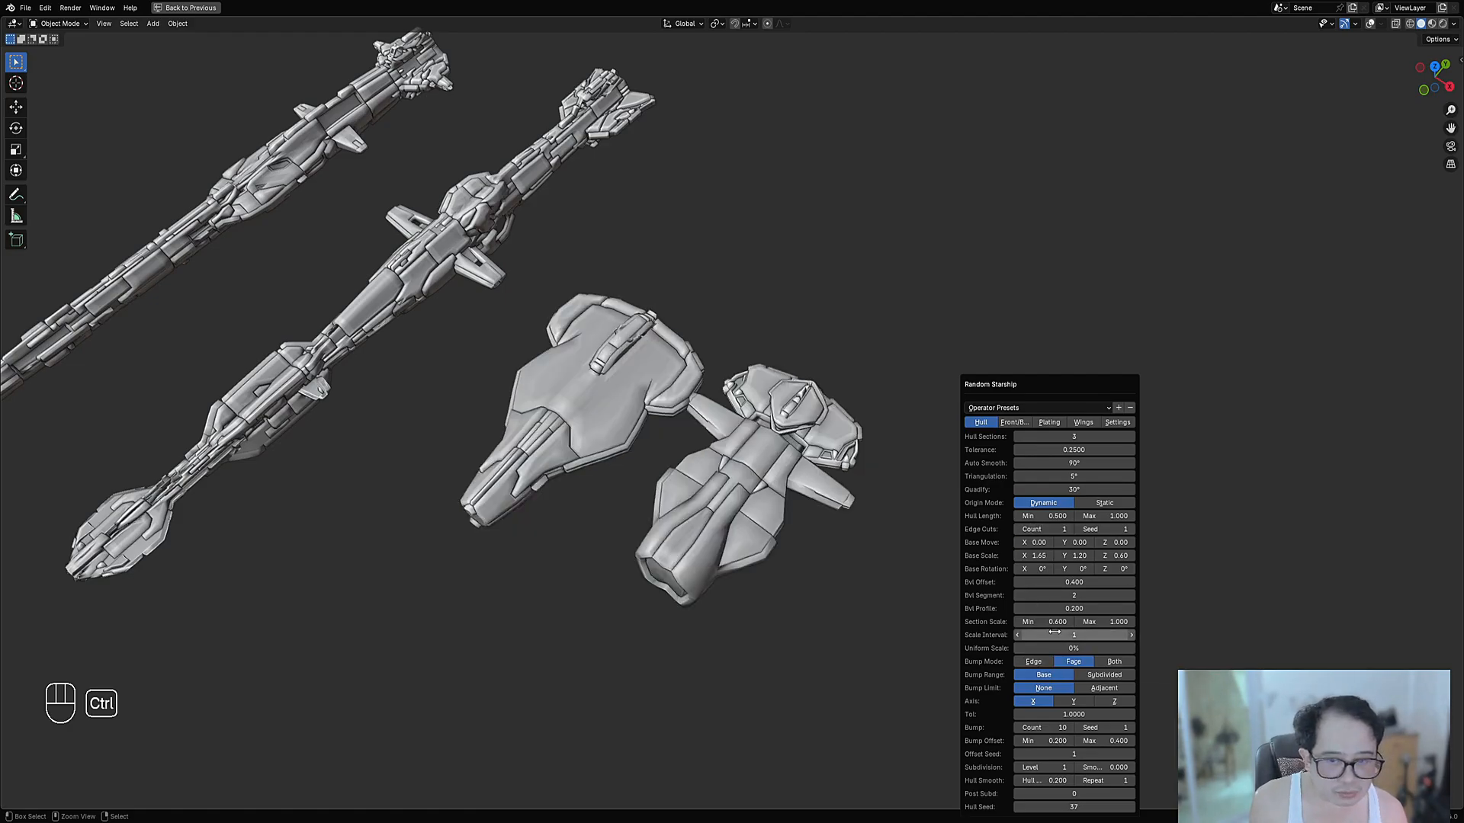
pyautogui.keyDown('ctrl'); pyautogui.scroll(1, 1054, 632); pyautogui.keyUp('ctrl')
pyautogui.keyDown('ctrl'); pyautogui.scroll(1, 1055, 631); pyautogui.keyUp('ctrl')
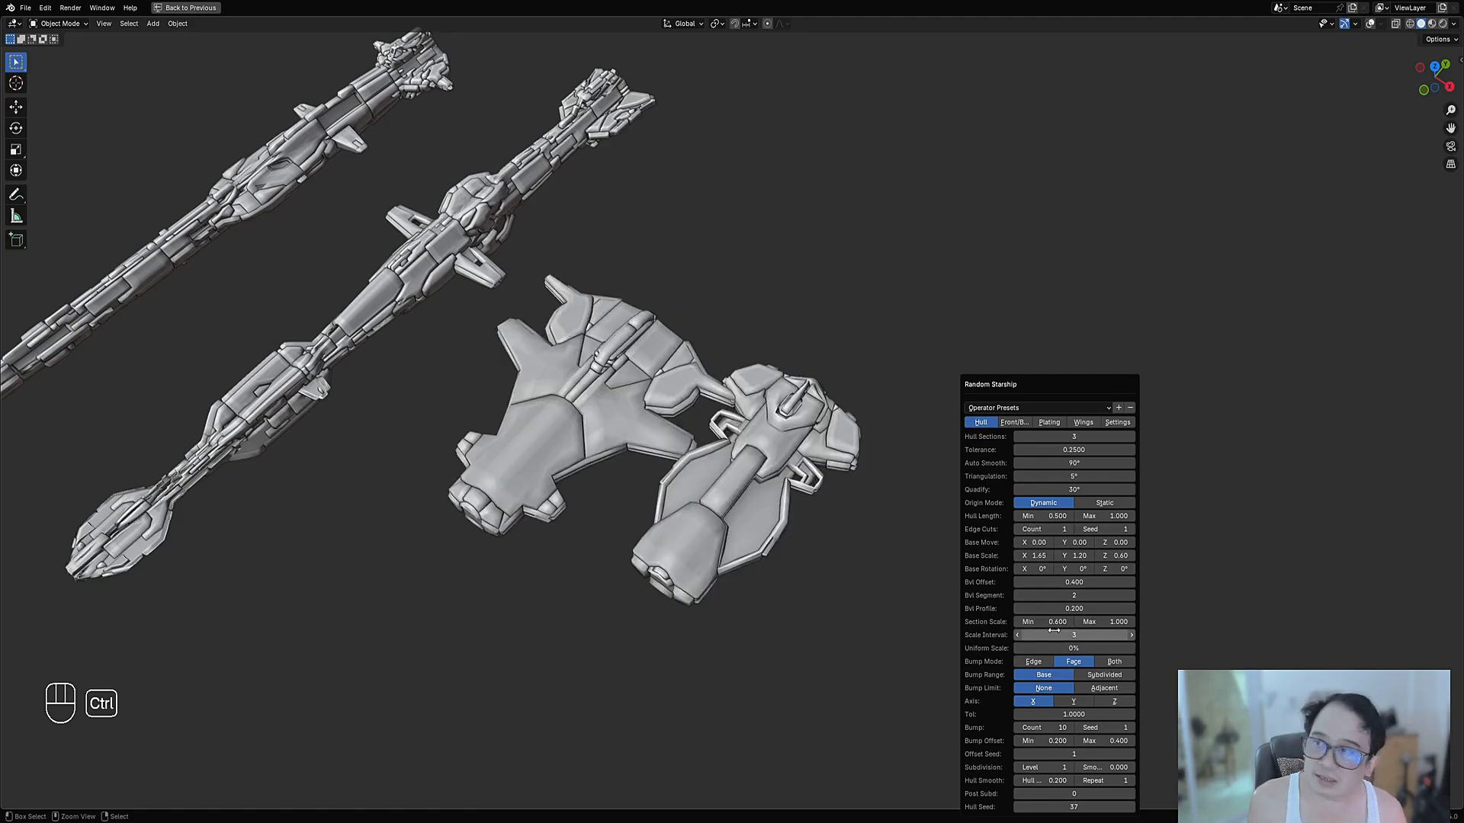
pyautogui.keyDown('ctrl'); pyautogui.scroll(-1, 1054, 632); pyautogui.keyUp('ctrl')
pyautogui.keyDown('ctrl'); pyautogui.scroll(-1, 1054, 631); pyautogui.keyUp('ctrl')
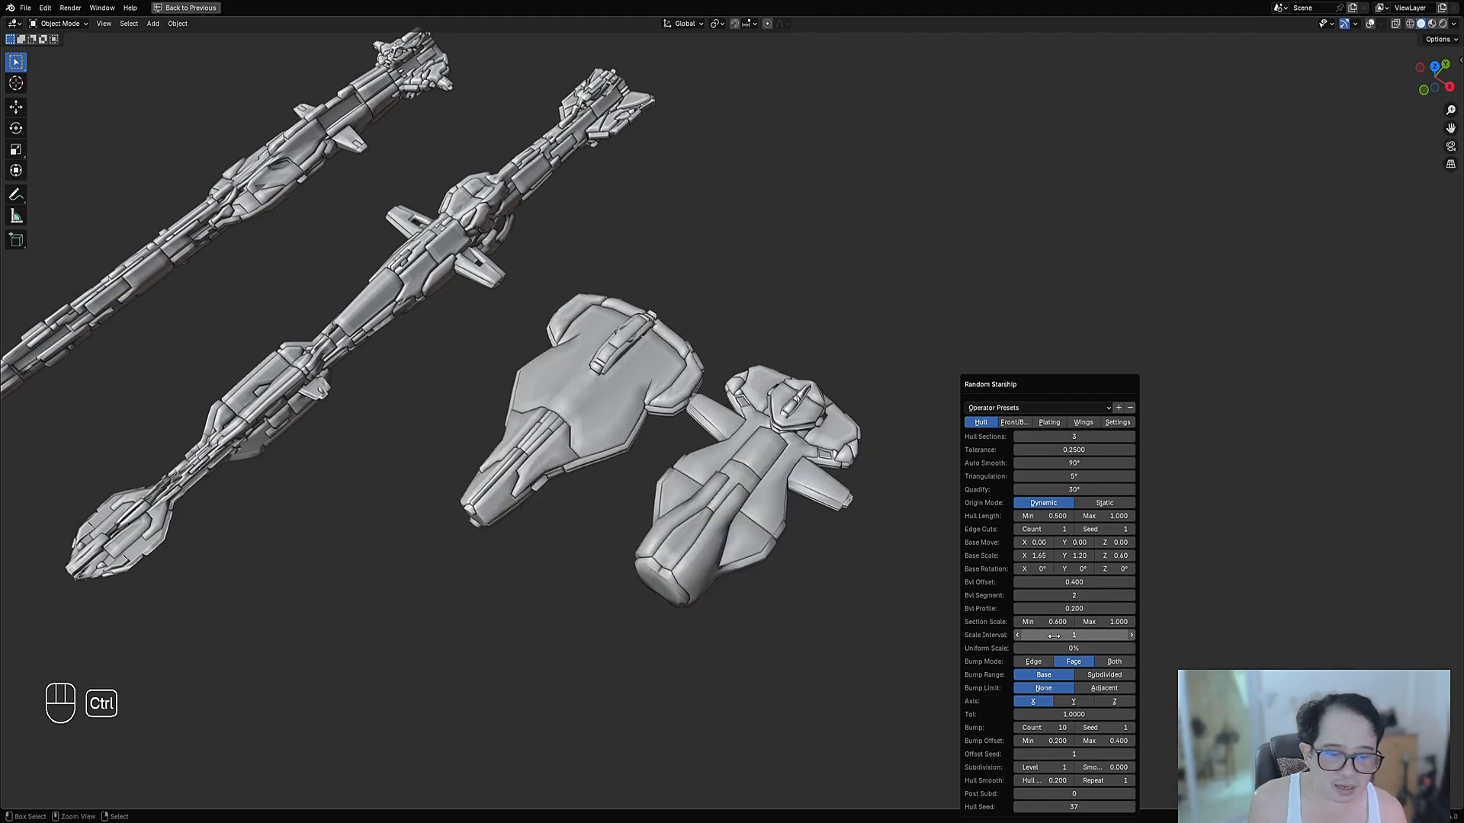
pyautogui.keyDown('ctrl'); pyautogui.scroll(1, 1054, 636); pyautogui.keyUp('ctrl')
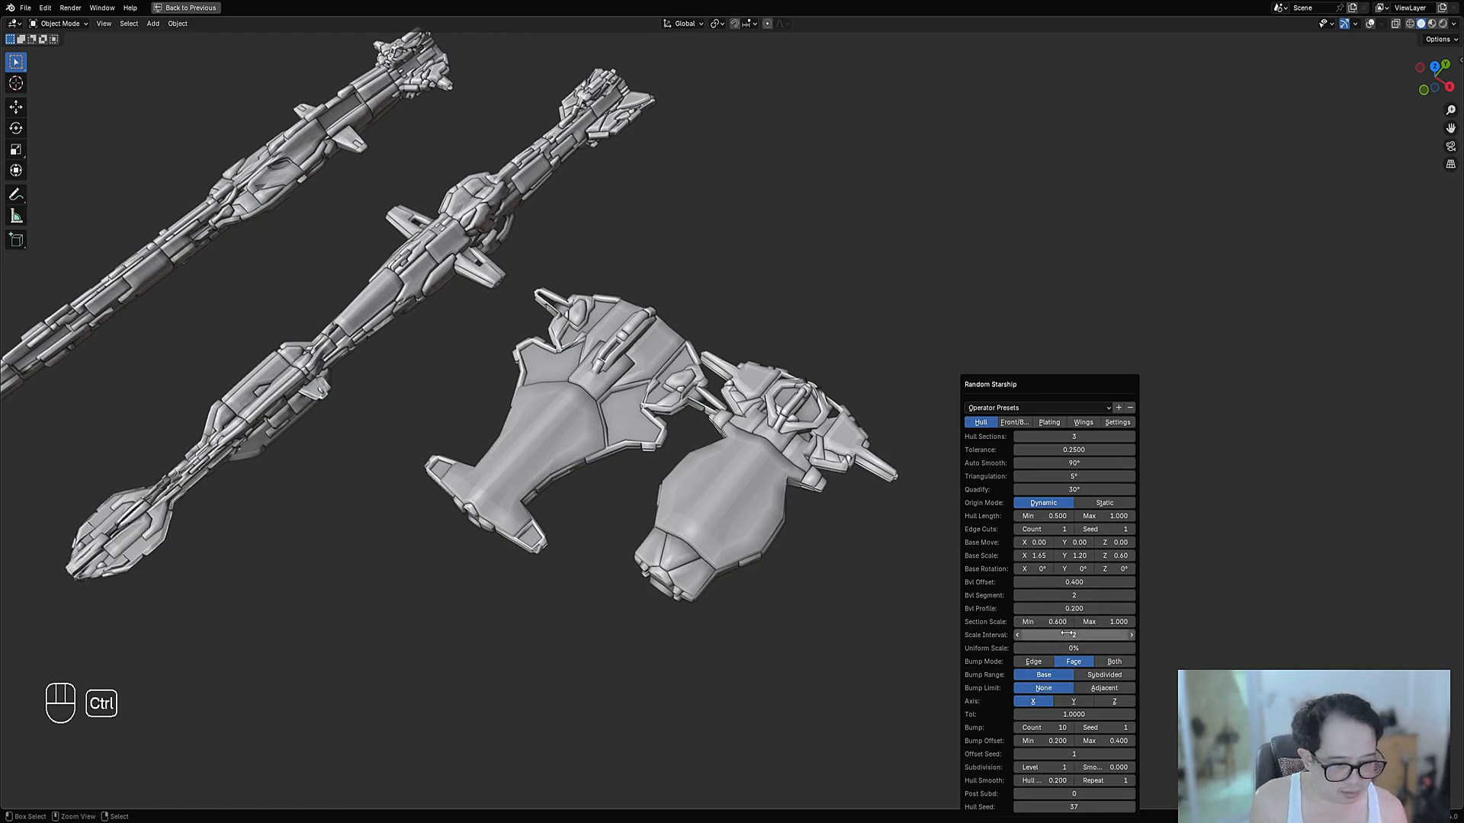
pyautogui.keyDown('ctrl'); pyautogui.scroll(1, 1068, 635); pyautogui.keyUp('ctrl')
pyautogui.keyDown('ctrl'); pyautogui.scroll(-2, 1067, 635); pyautogui.keyUp('ctrl')
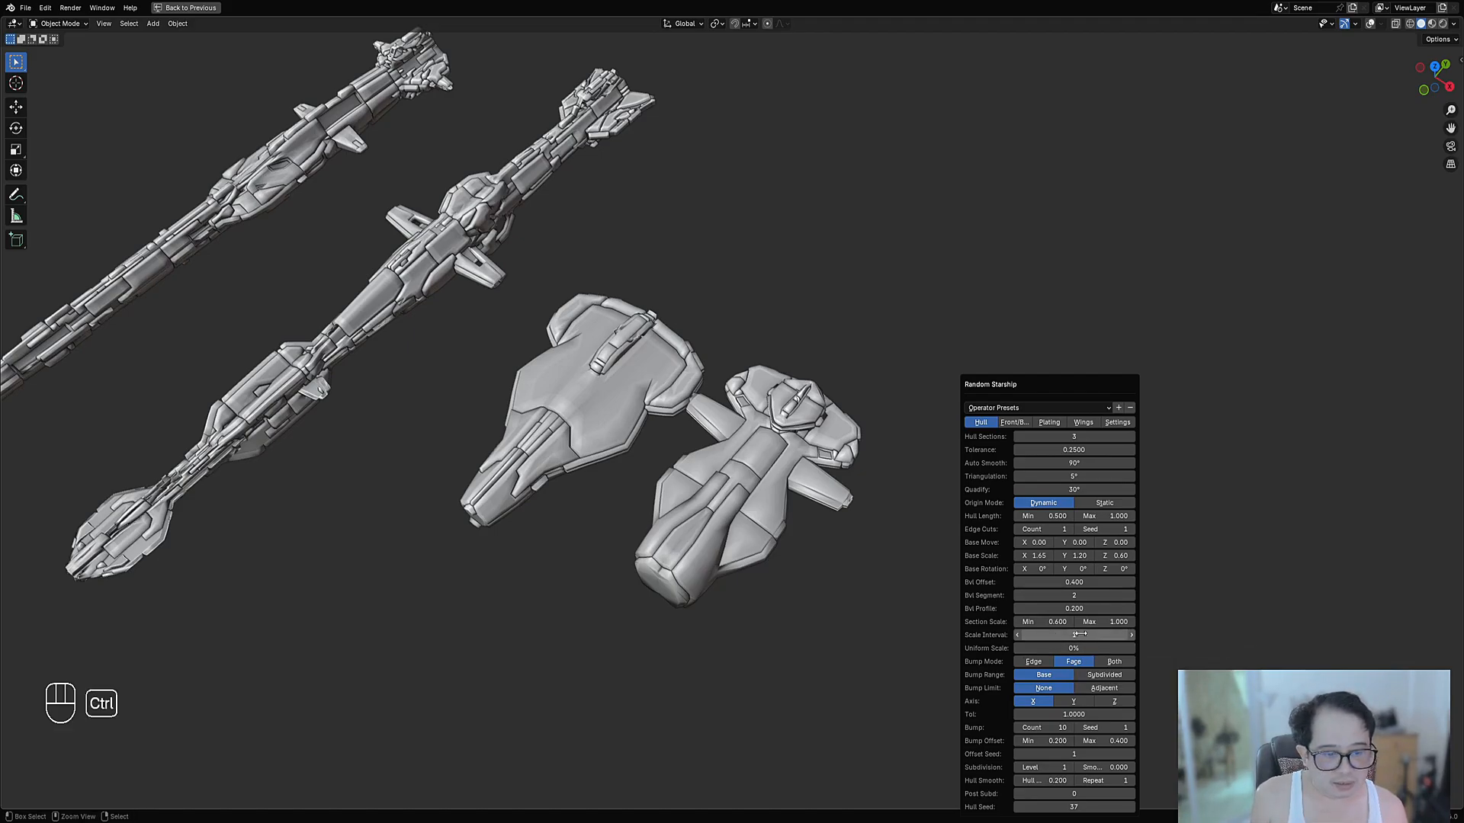
pyautogui.keyDown('ctrl'); pyautogui.scroll(1, 1081, 635); pyautogui.keyUp('ctrl')
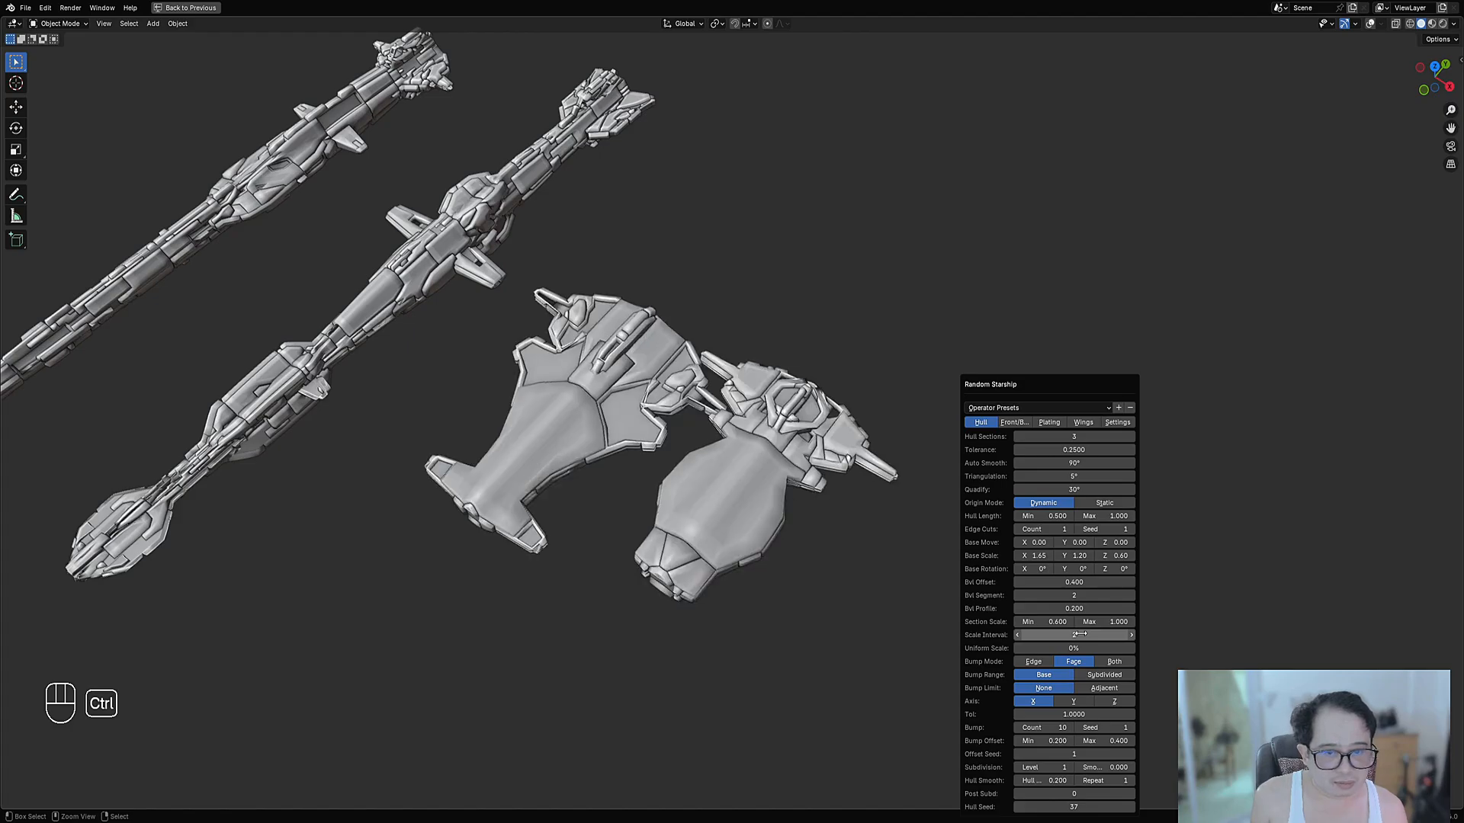
pyautogui.keyDown('ctrl'); pyautogui.scroll(2, 1081, 635); pyautogui.keyUp('ctrl')
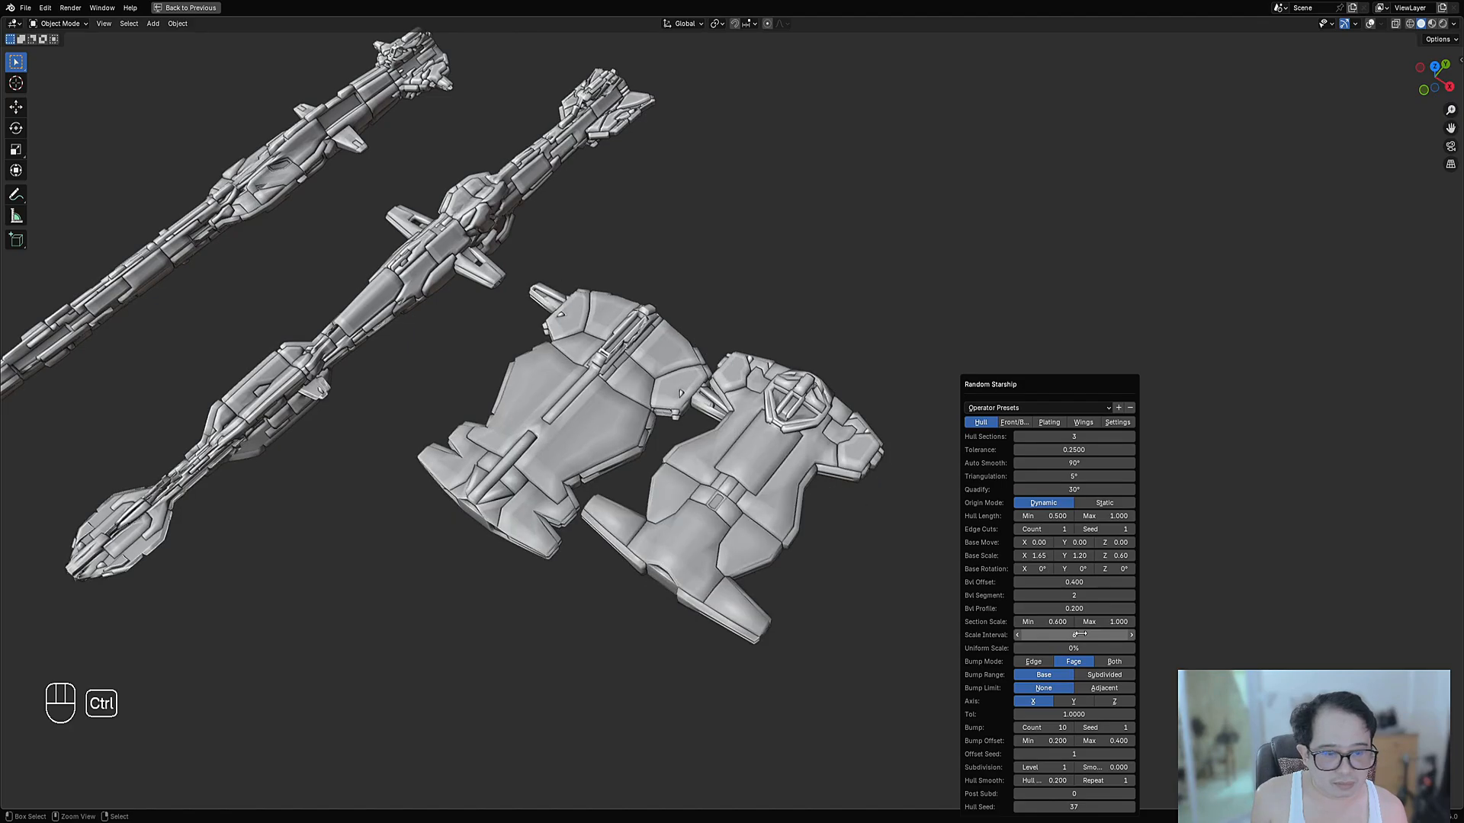
pyautogui.keyDown('ctrl'); pyautogui.scroll(-3, 1081, 635); pyautogui.keyUp('ctrl')
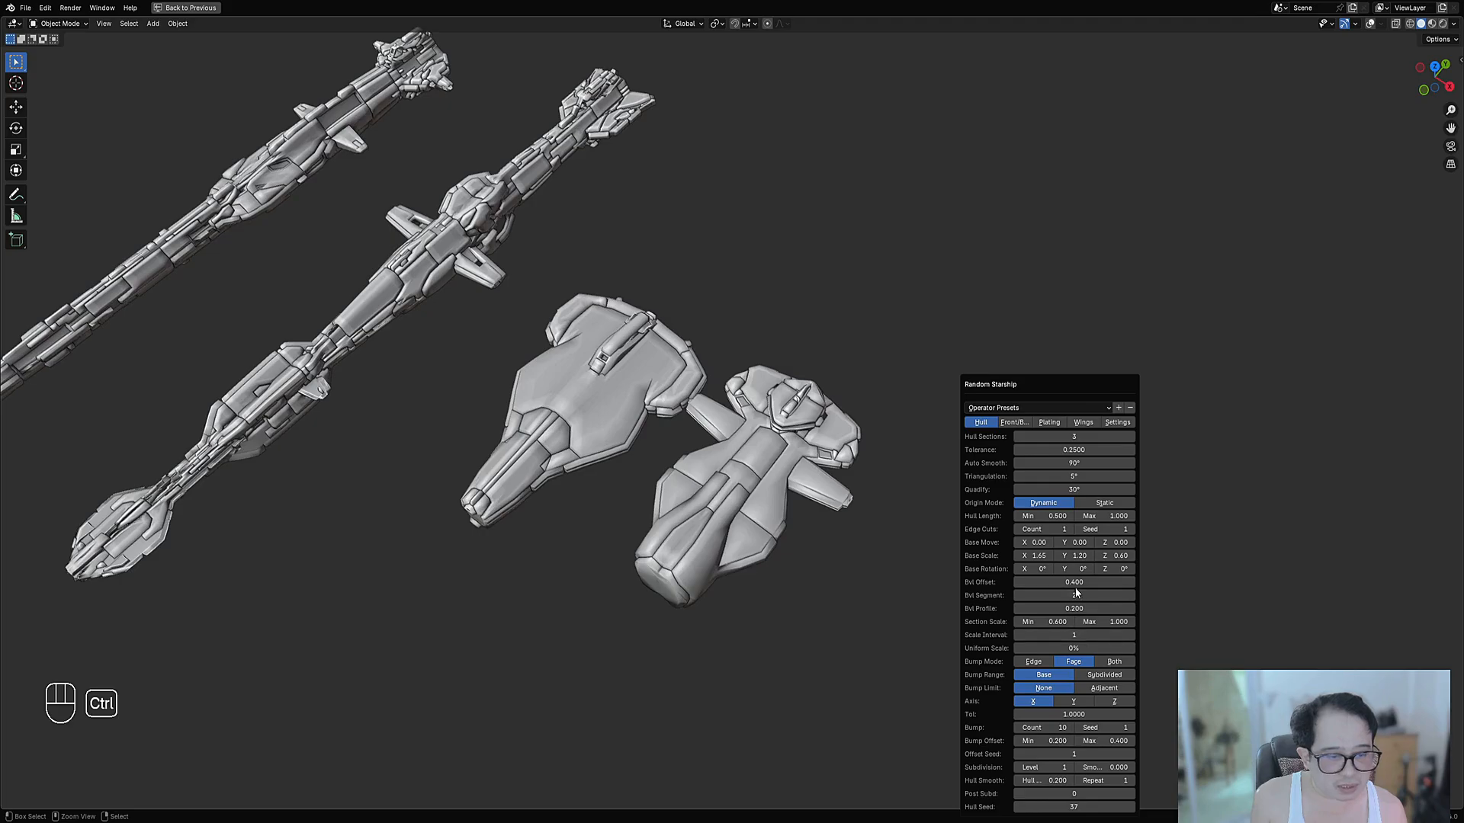
# Set the hull's bevel segments to 3 and try other bevel offsets, including 0.2, before settling on 0.4
pyautogui.keyDown('ctrl'); pyautogui.scroll(1, 1075, 593); pyautogui.keyUp('ctrl')
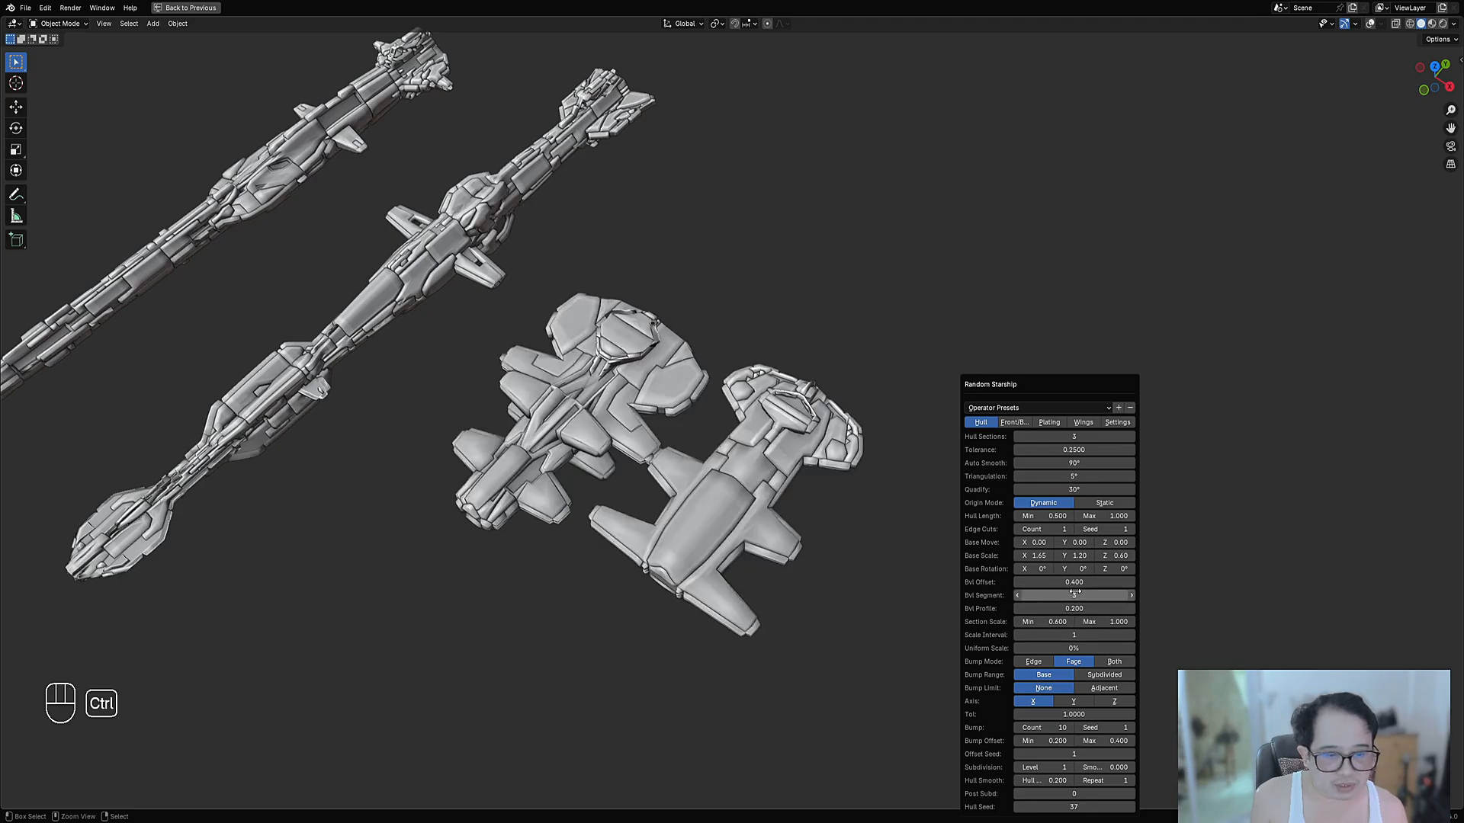
pyautogui.click(1075, 586)
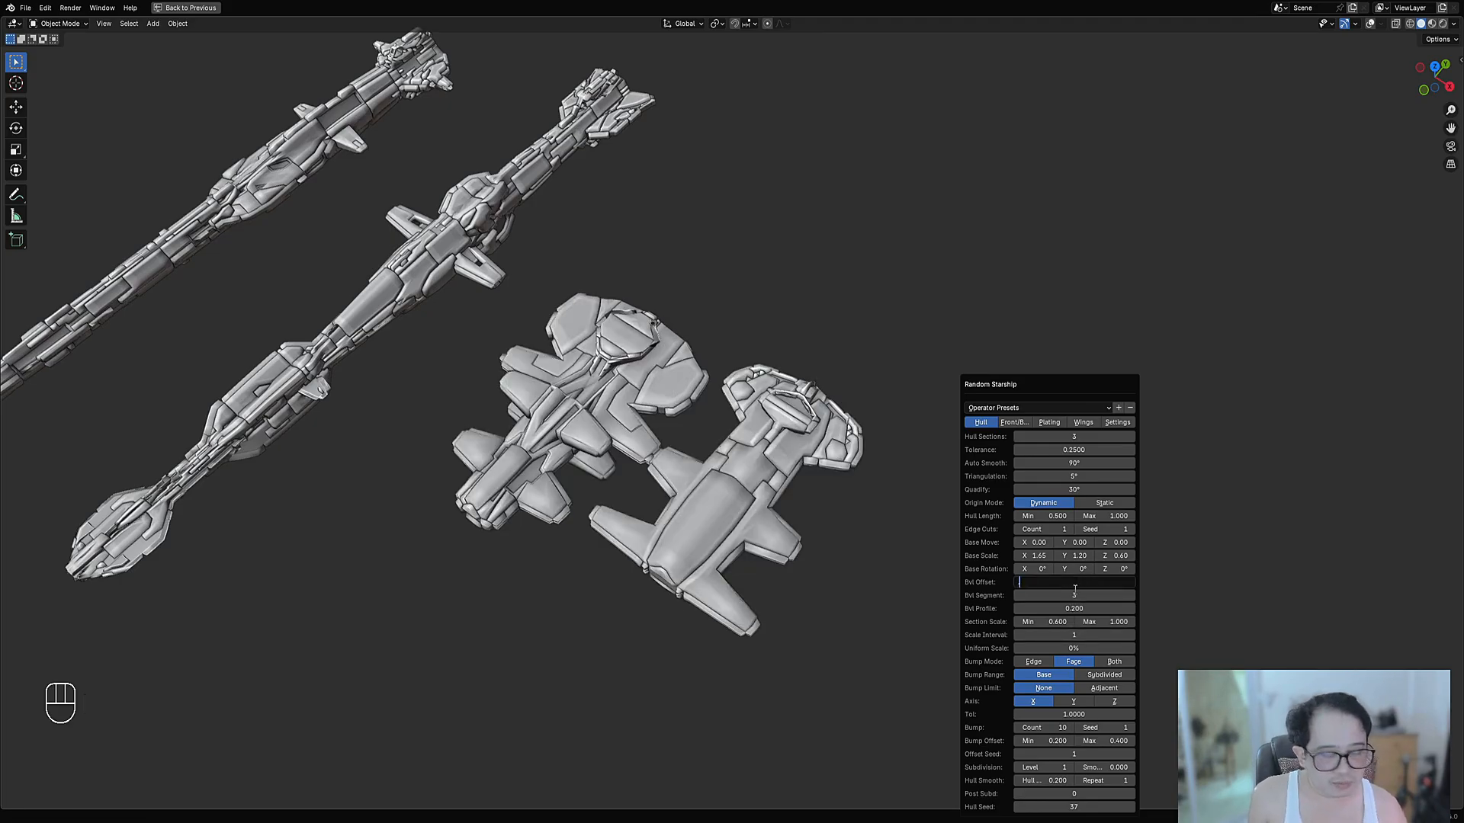
pyautogui.press('Return')
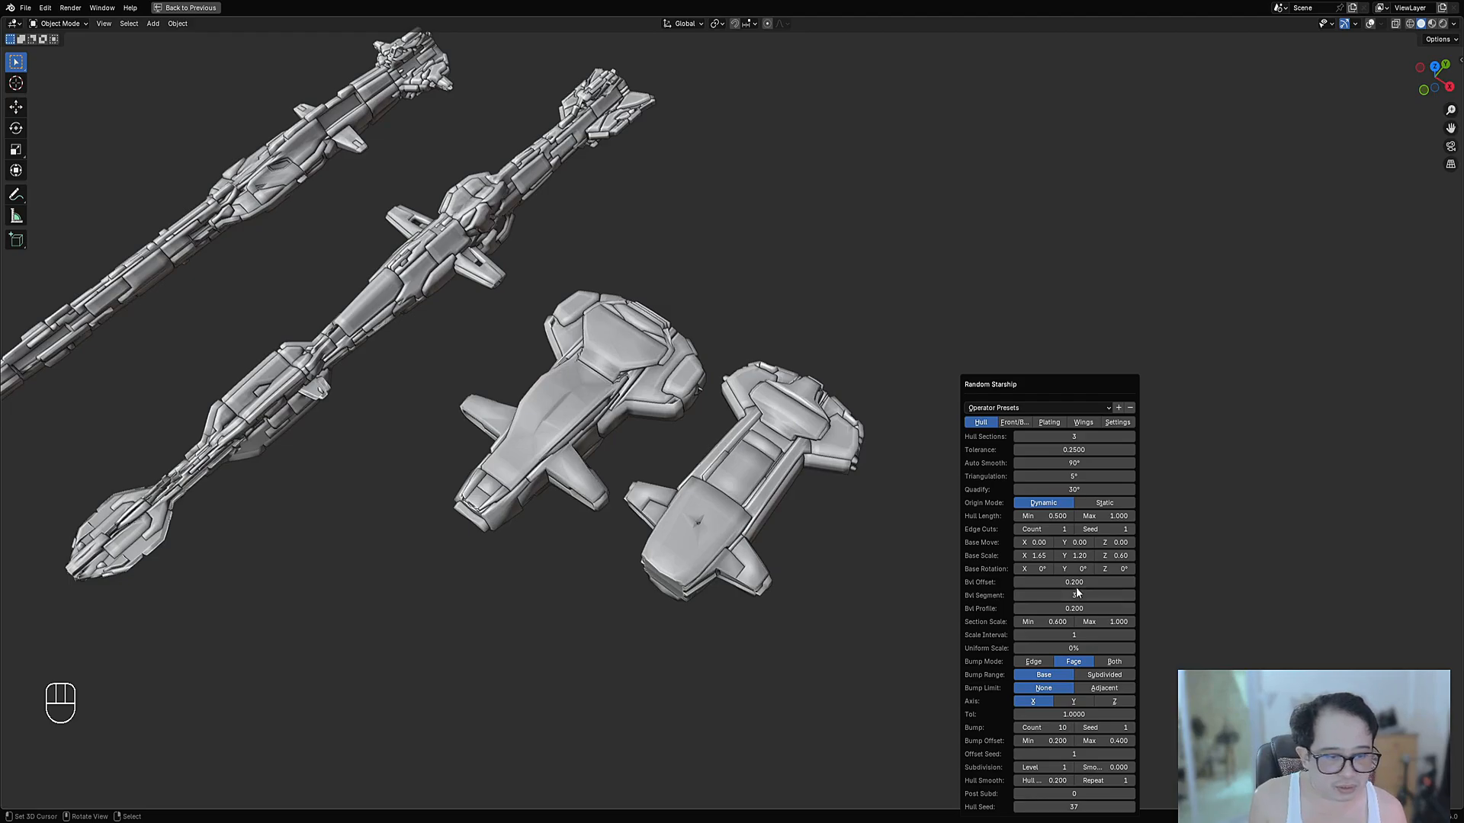
pyautogui.click(1075, 583)
pyautogui.press('BackSpace')
pyautogui.press('Return')
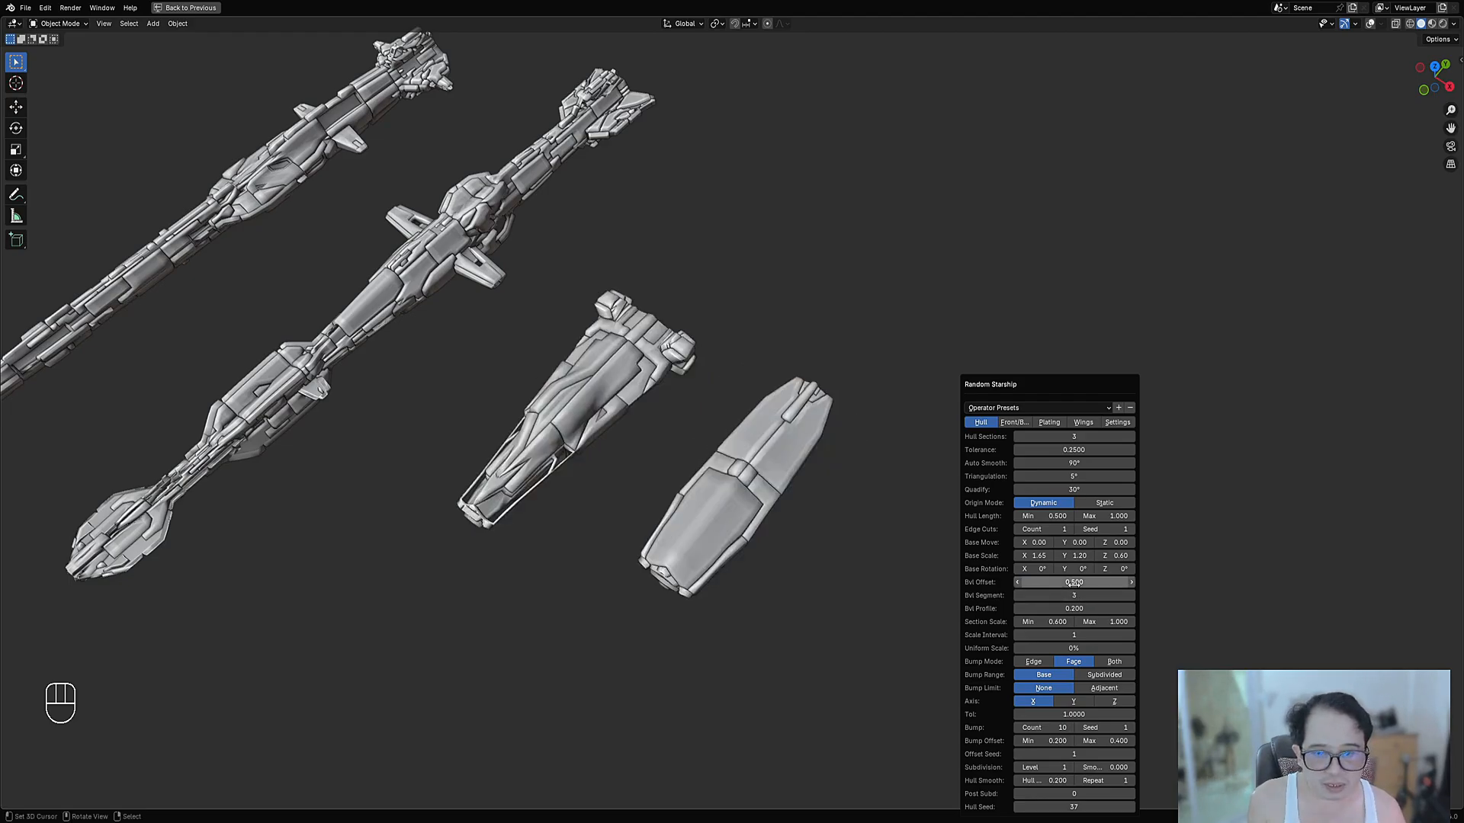
pyautogui.click(1073, 583)
pyautogui.write('1')
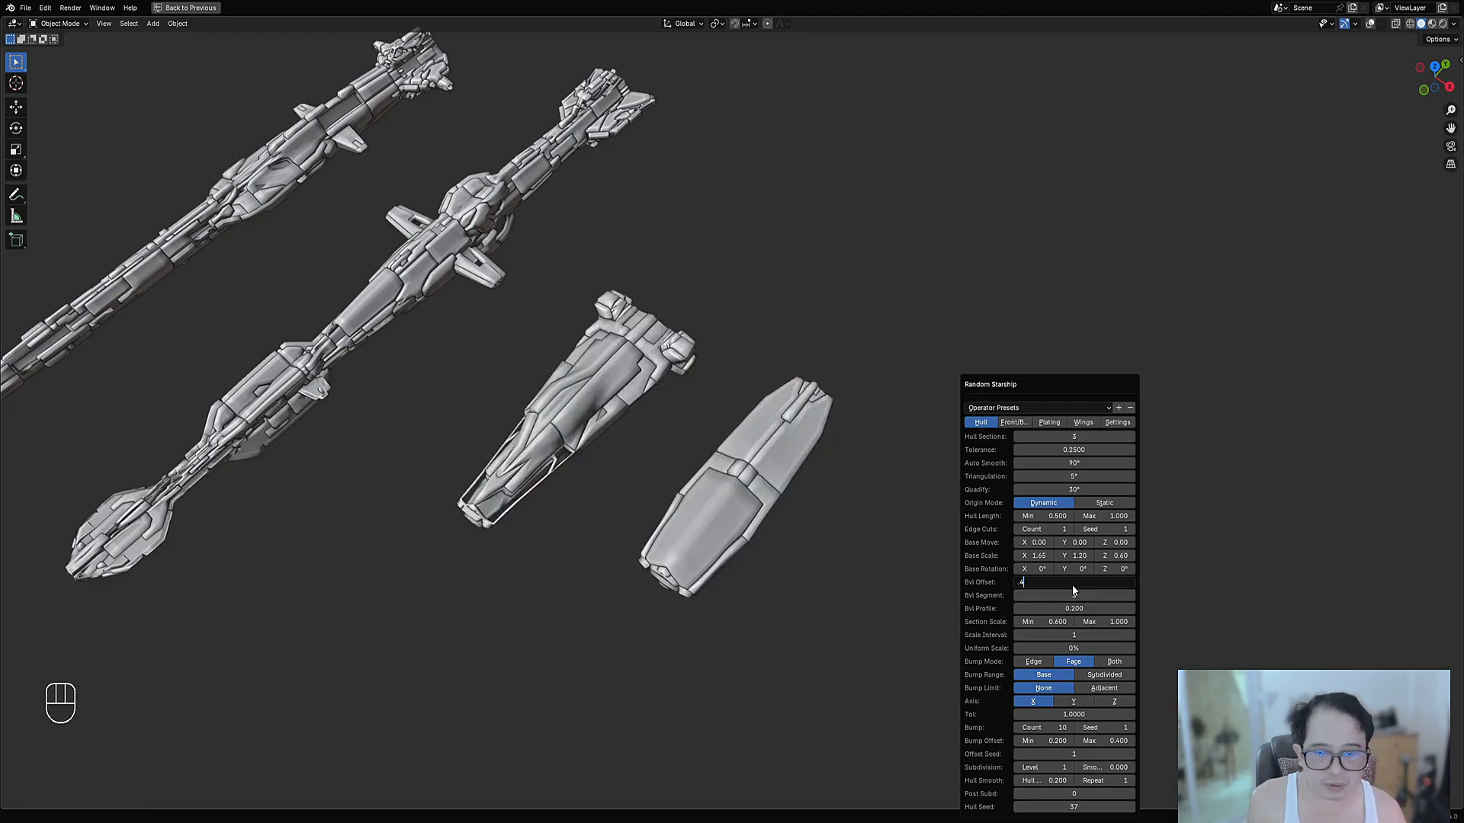
pyautogui.press('Return')
# Step the hull seed up to 41 for the two bevelled, flattened starships
pyautogui.moveTo(793, 506); pyautogui.dragTo(921, 415, button='middle')
pyautogui.press('F9')
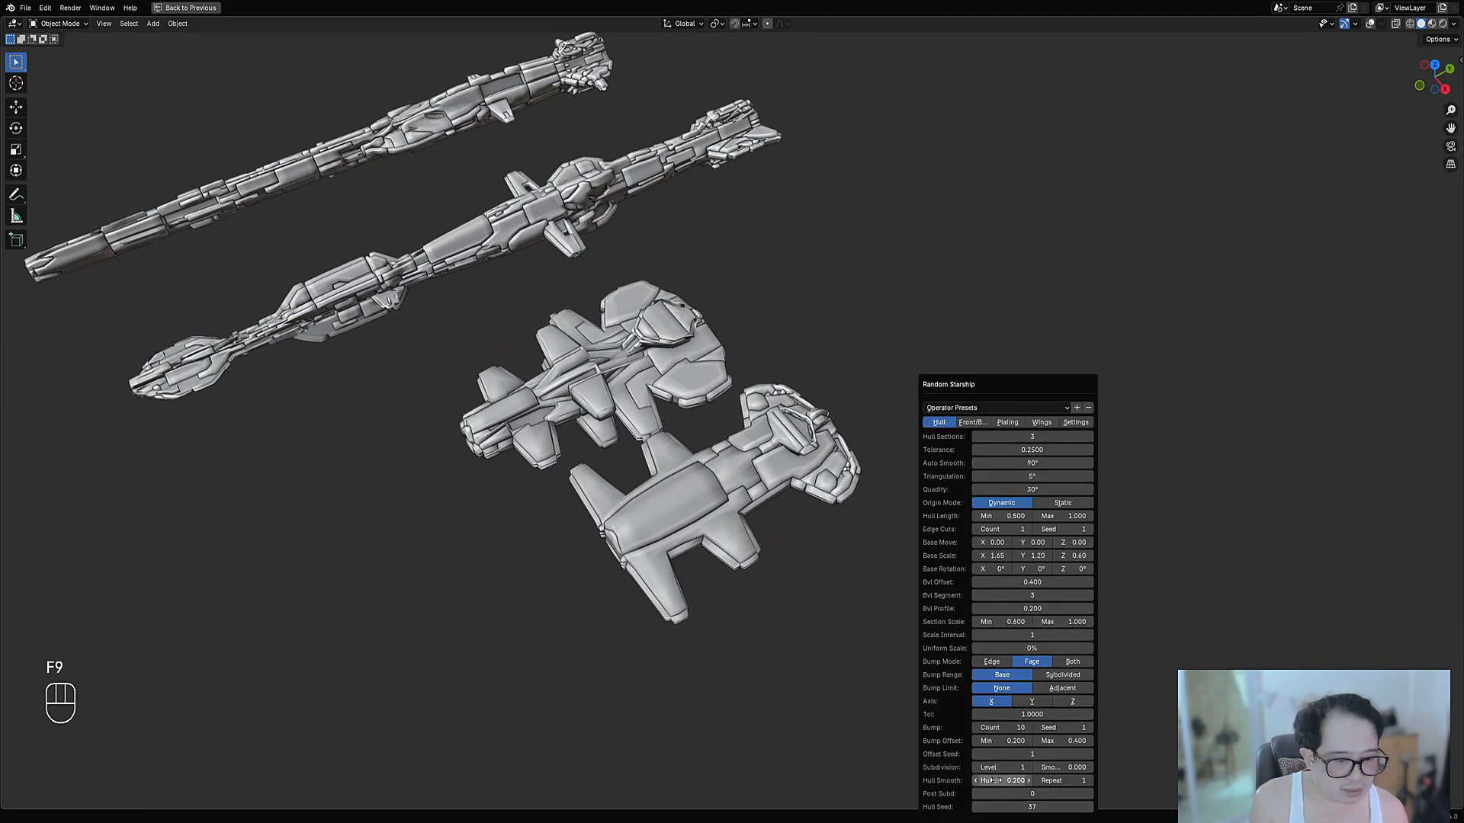
pyautogui.keyDown('ctrl'); pyautogui.scroll(2, 1006, 808); pyautogui.keyUp('ctrl')
pyautogui.keyDown('ctrl'); pyautogui.scroll(2, 1007, 808); pyautogui.keyUp('ctrl')
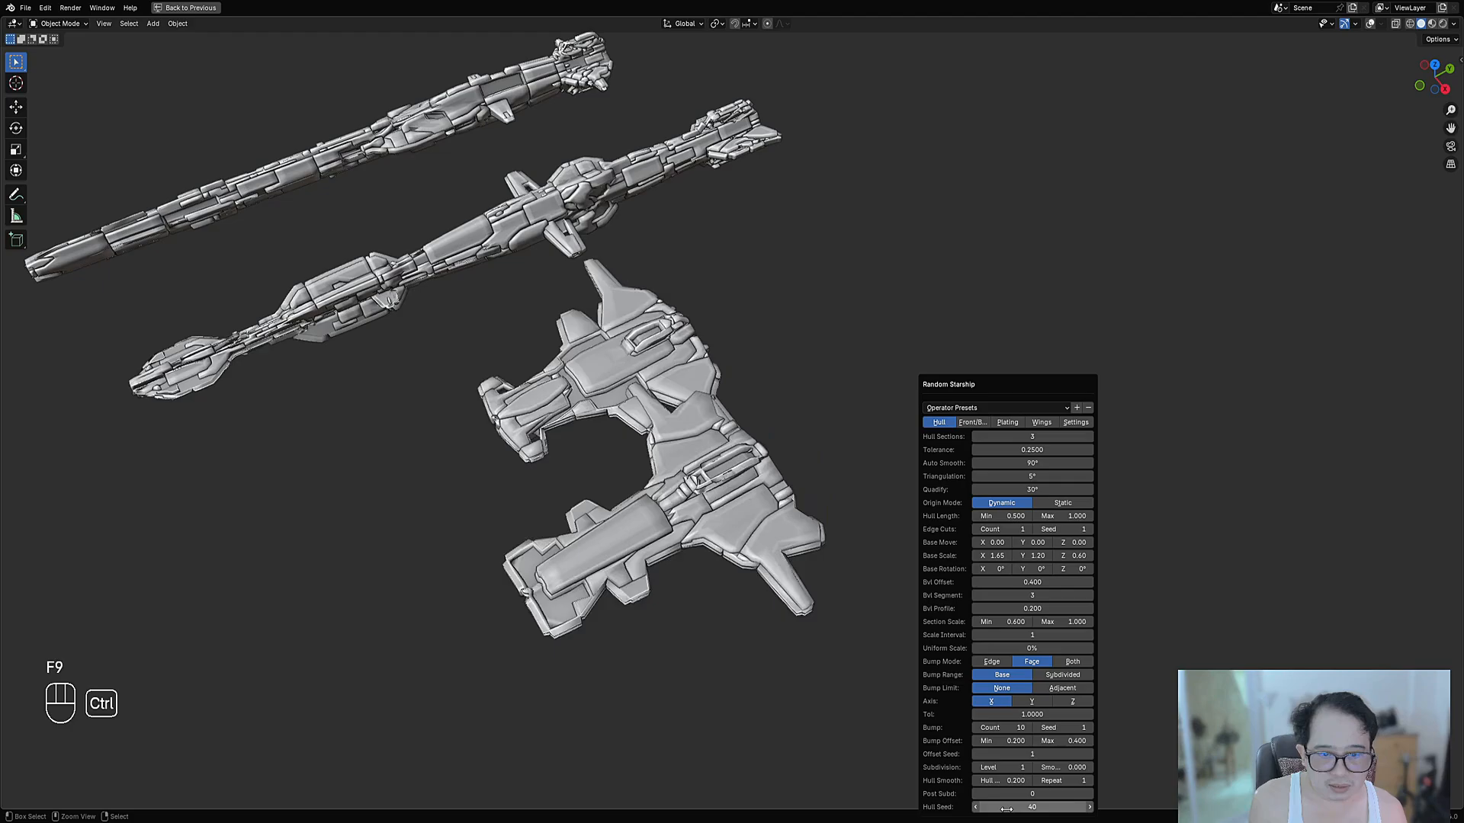
# Increase the back Z depth of the ships' bridge to 0.899 in the front and back settings
pyautogui.click(982, 423)
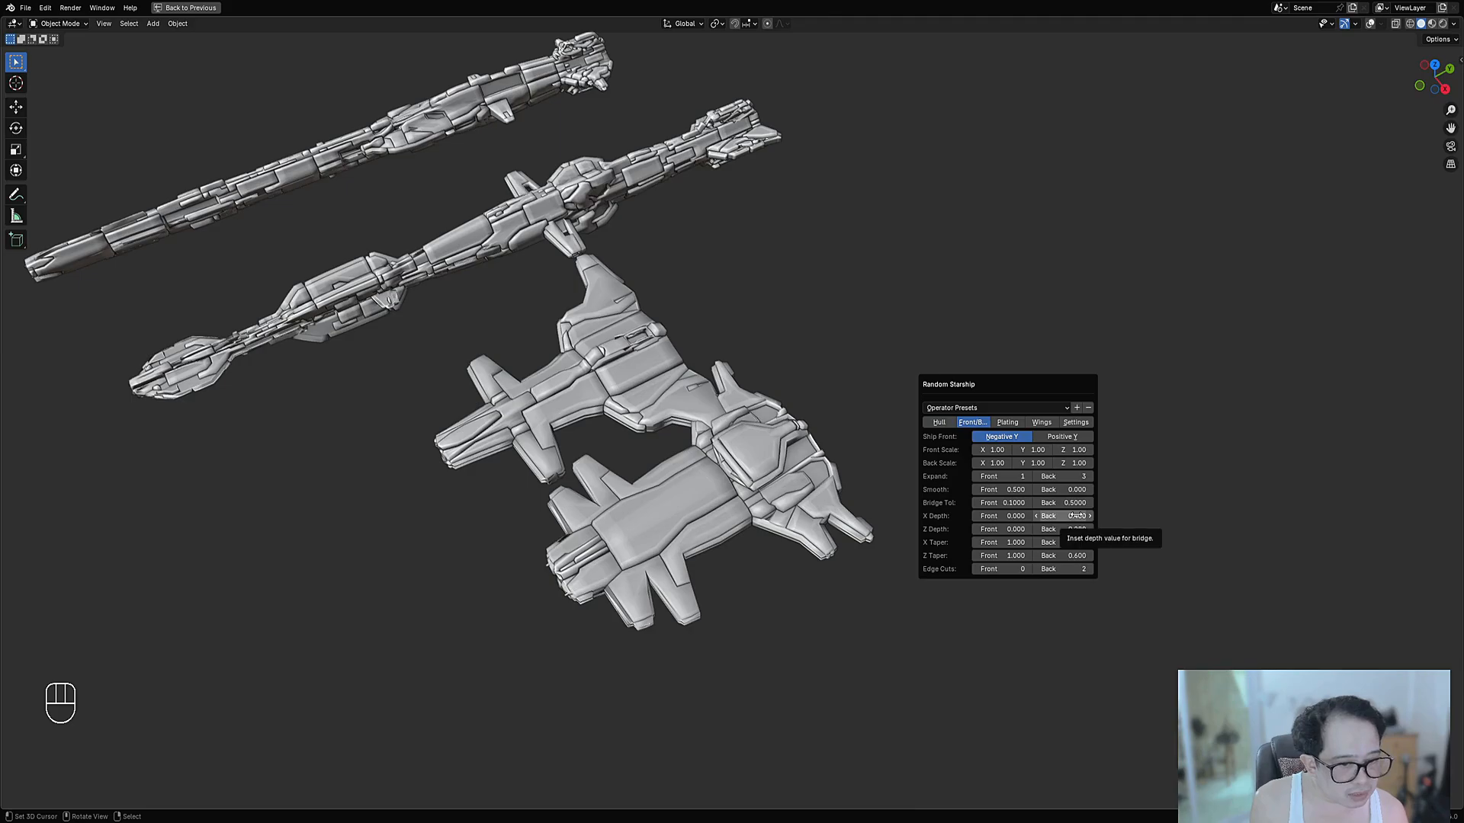
pyautogui.moveTo(1075, 516); pyautogui.dragTo(1107, 531)
pyautogui.moveTo(832, 526); pyautogui.dragTo(875, 495, button='middle')
pyautogui.moveTo(921, 445); pyautogui.dragTo(926, 462, button='middle')
# Step through further hull seeds for the two flattened starships and settle on seed 50
pyautogui.press('F9')
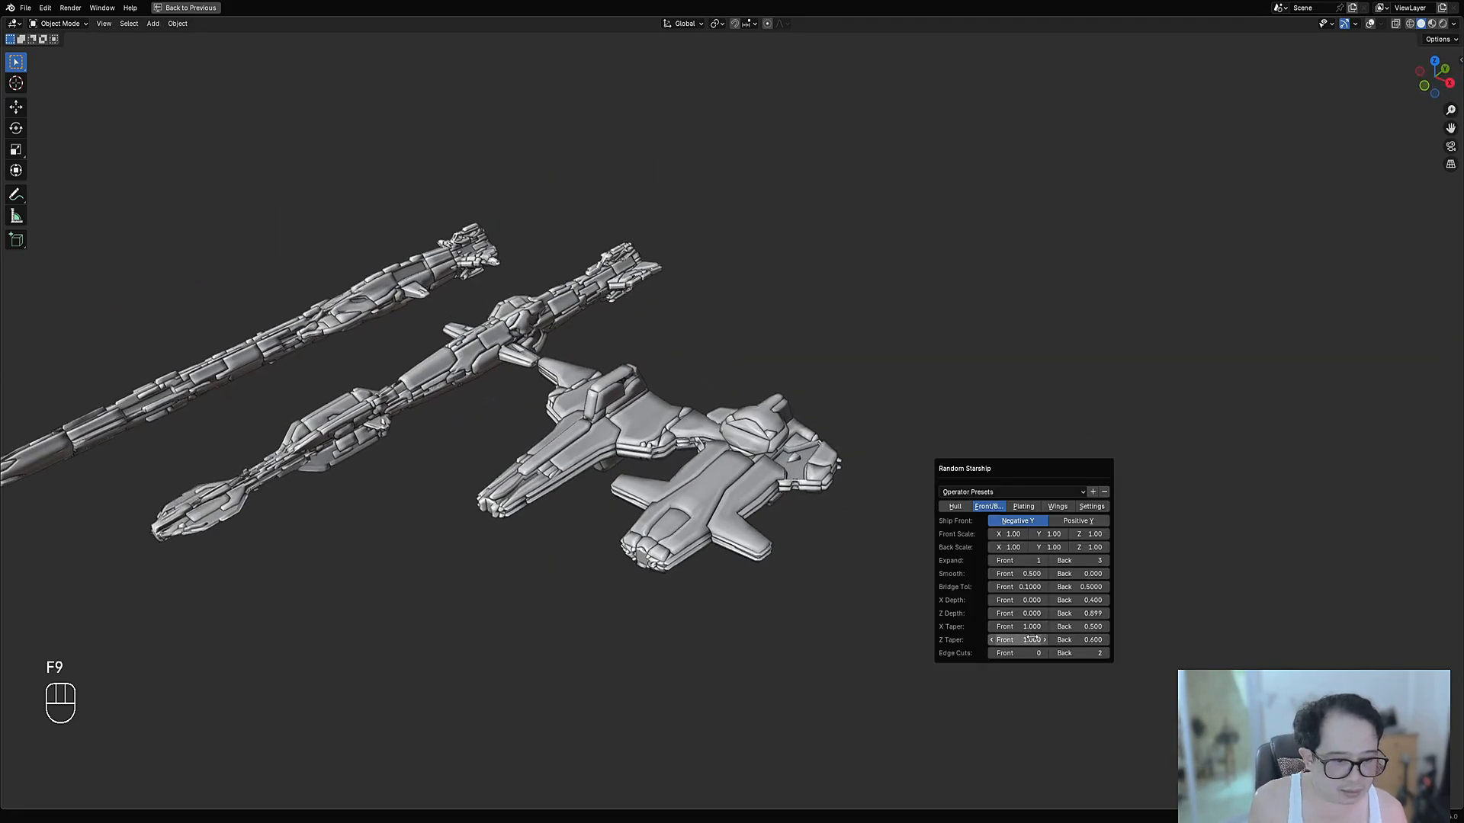
pyautogui.click(957, 507)
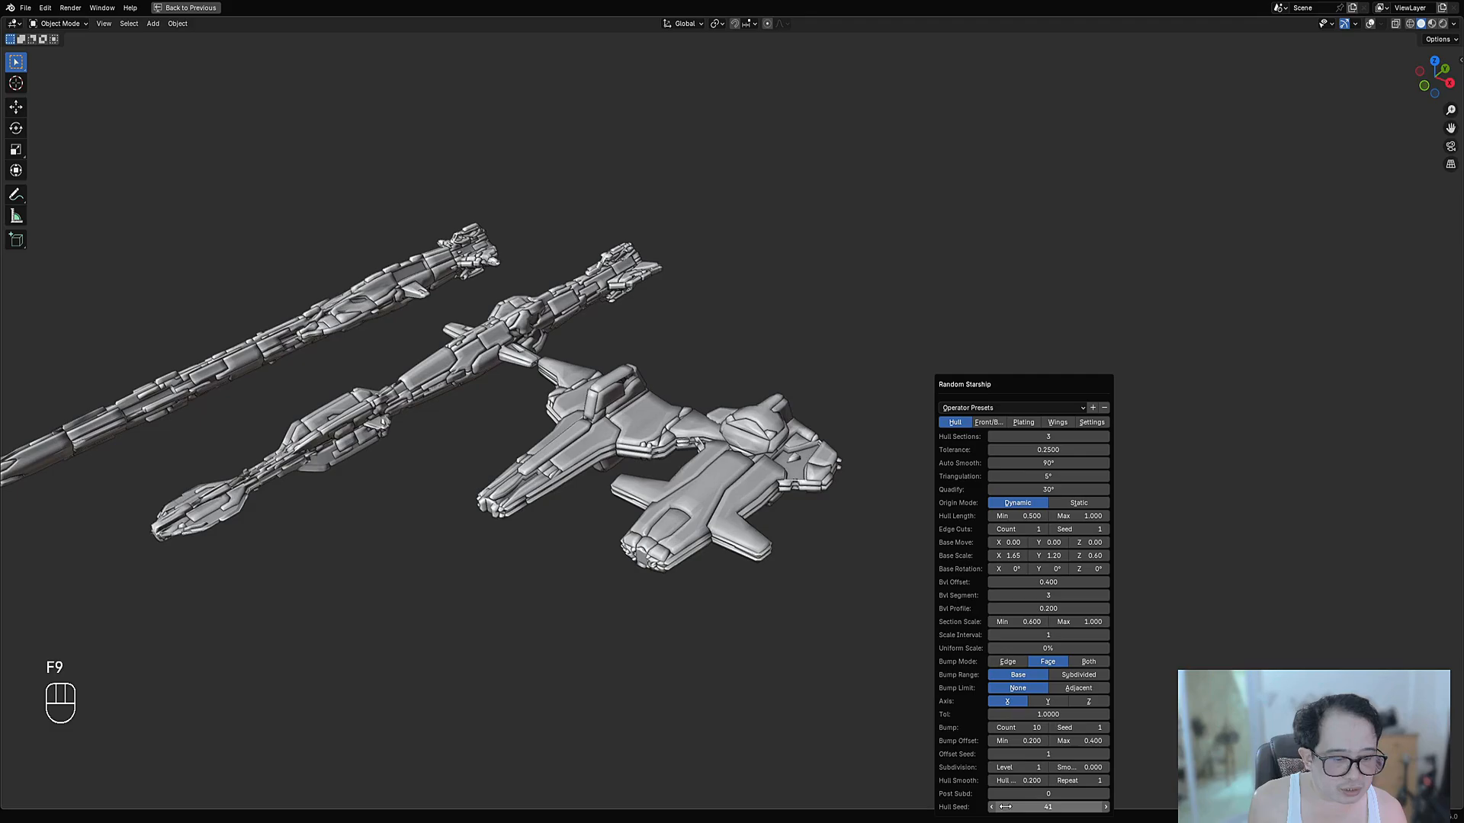
pyautogui.keyDown('ctrl'); pyautogui.scroll(1, 1015, 807); pyautogui.keyUp('ctrl')
pyautogui.keyDown('ctrl'); pyautogui.scroll(6, 1015, 807); pyautogui.keyUp('ctrl')
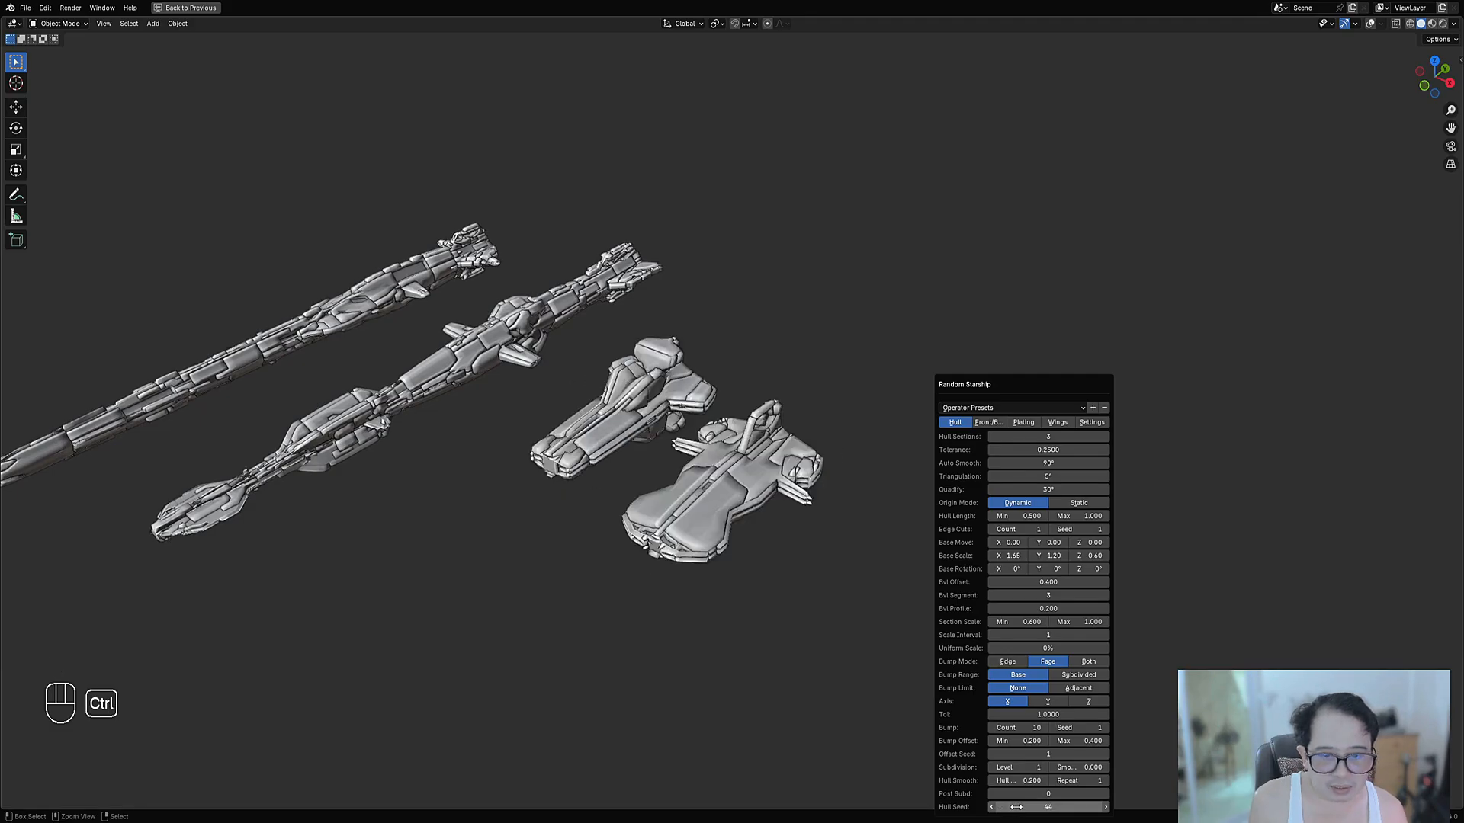
pyautogui.keyDown('ctrl'); pyautogui.scroll(3, 1016, 806); pyautogui.keyUp('ctrl')
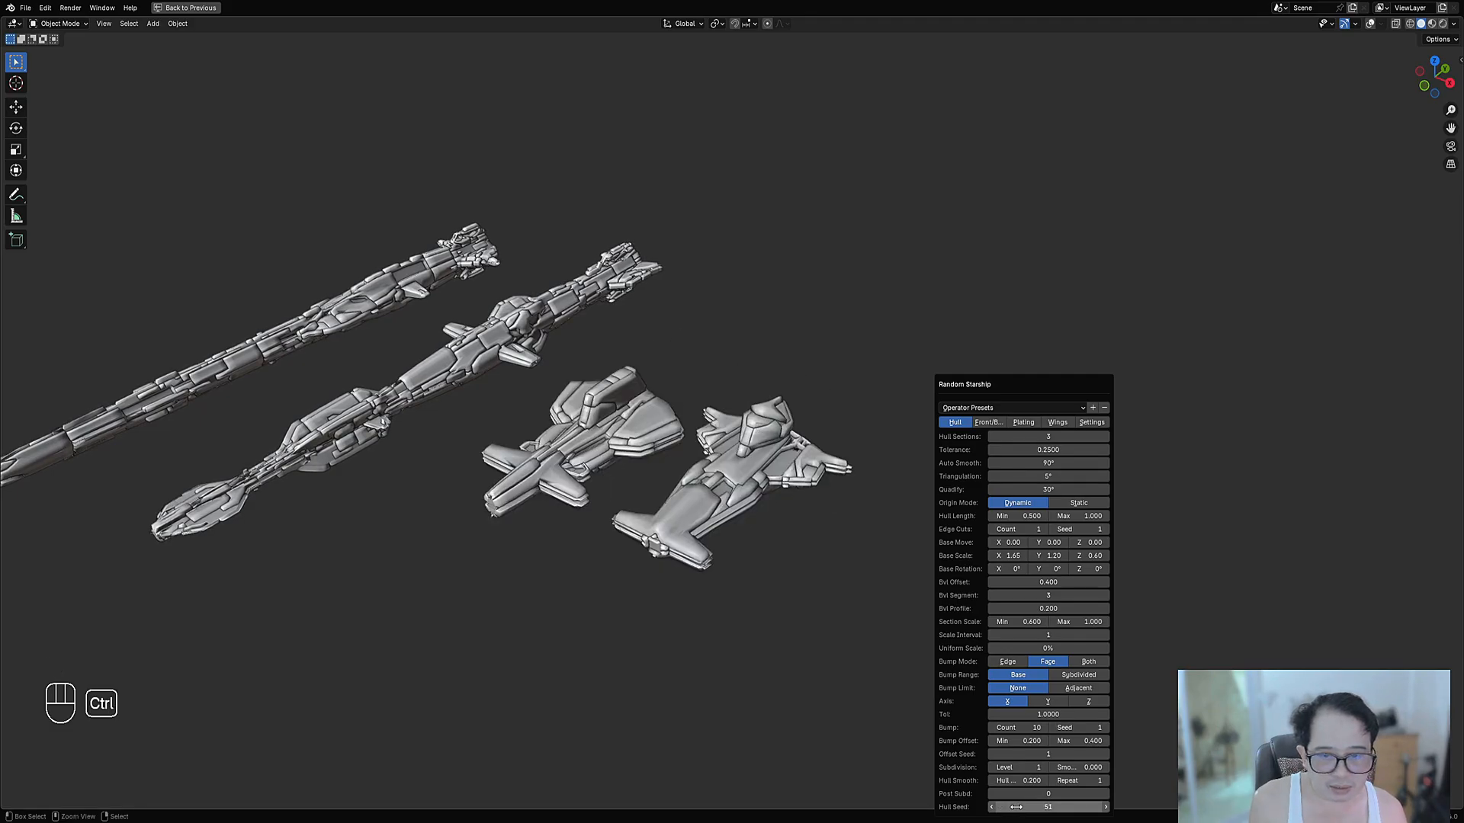
pyautogui.keyDown('ctrl'); pyautogui.scroll(-1, 1016, 806); pyautogui.keyUp('ctrl')
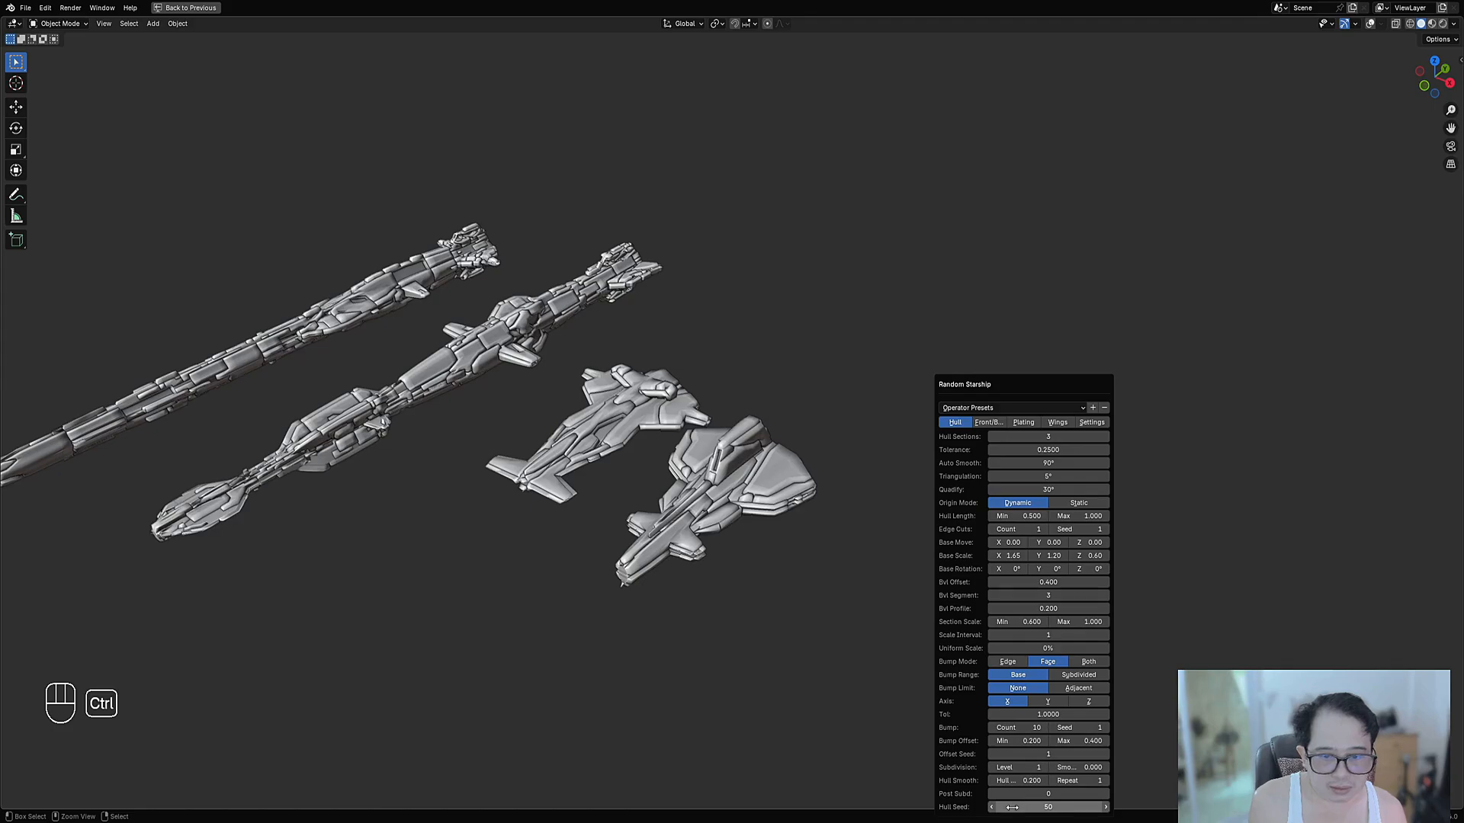
# Preview the two flattened starships up close in rendered shading, then return the viewport to solid shading
pyautogui.moveTo(748, 492)
pyautogui.mouseDown(button='middle')
pyautogui.moveTo(786, 565)
pyautogui.moveTo(790, 518)
pyautogui.mouseUp(button='middle')
pyautogui.scroll(2, 785, 564)
pyautogui.press('z')
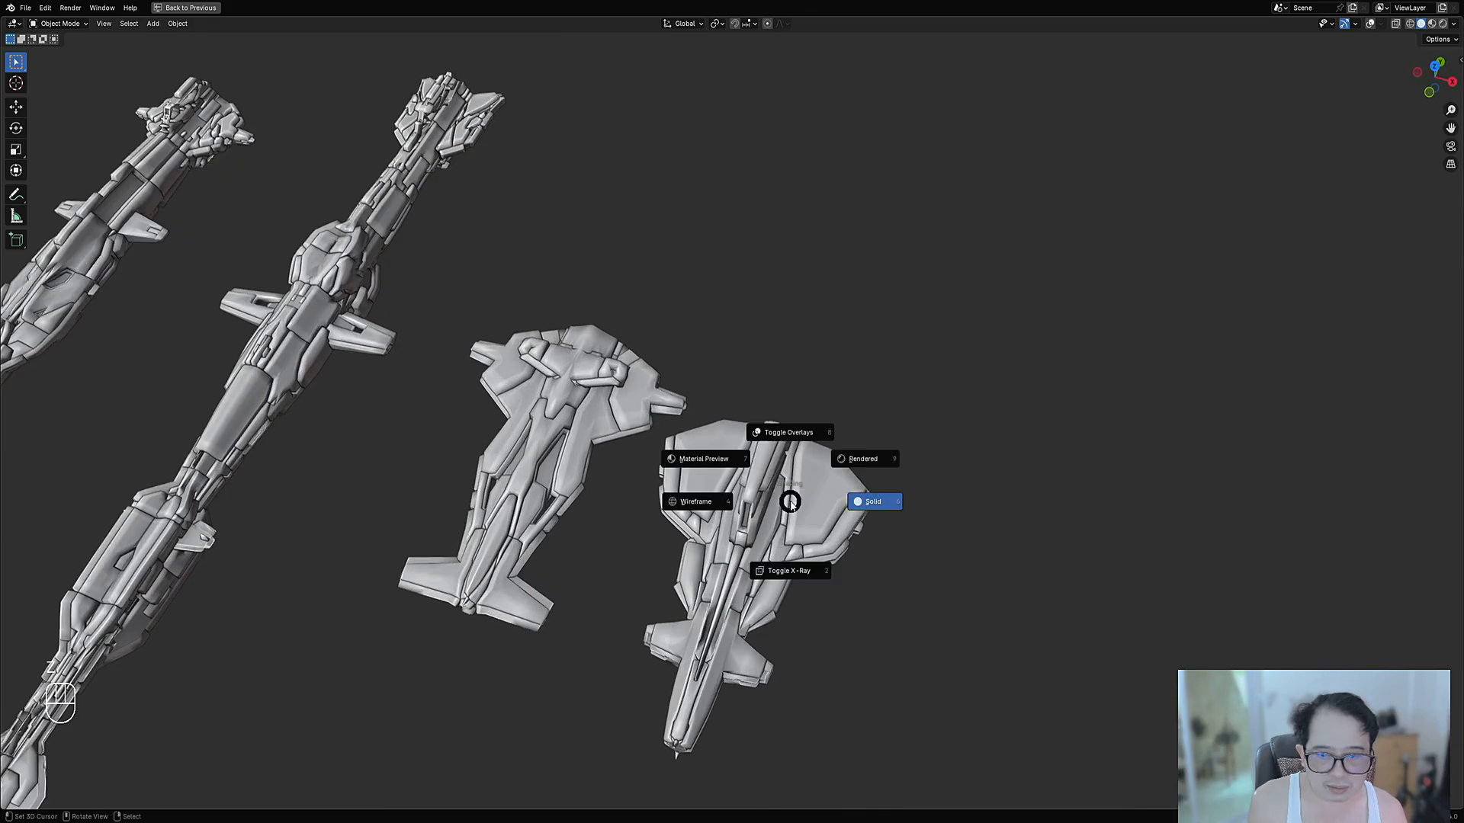
pyautogui.click(859, 440)
pyautogui.moveTo(889, 513)
pyautogui.mouseDown(button='middle')
pyautogui.moveTo(865, 489)
pyautogui.moveTo(871, 412)
pyautogui.mouseUp(button='middle')
pyautogui.press('z')
pyautogui.click(913, 414)
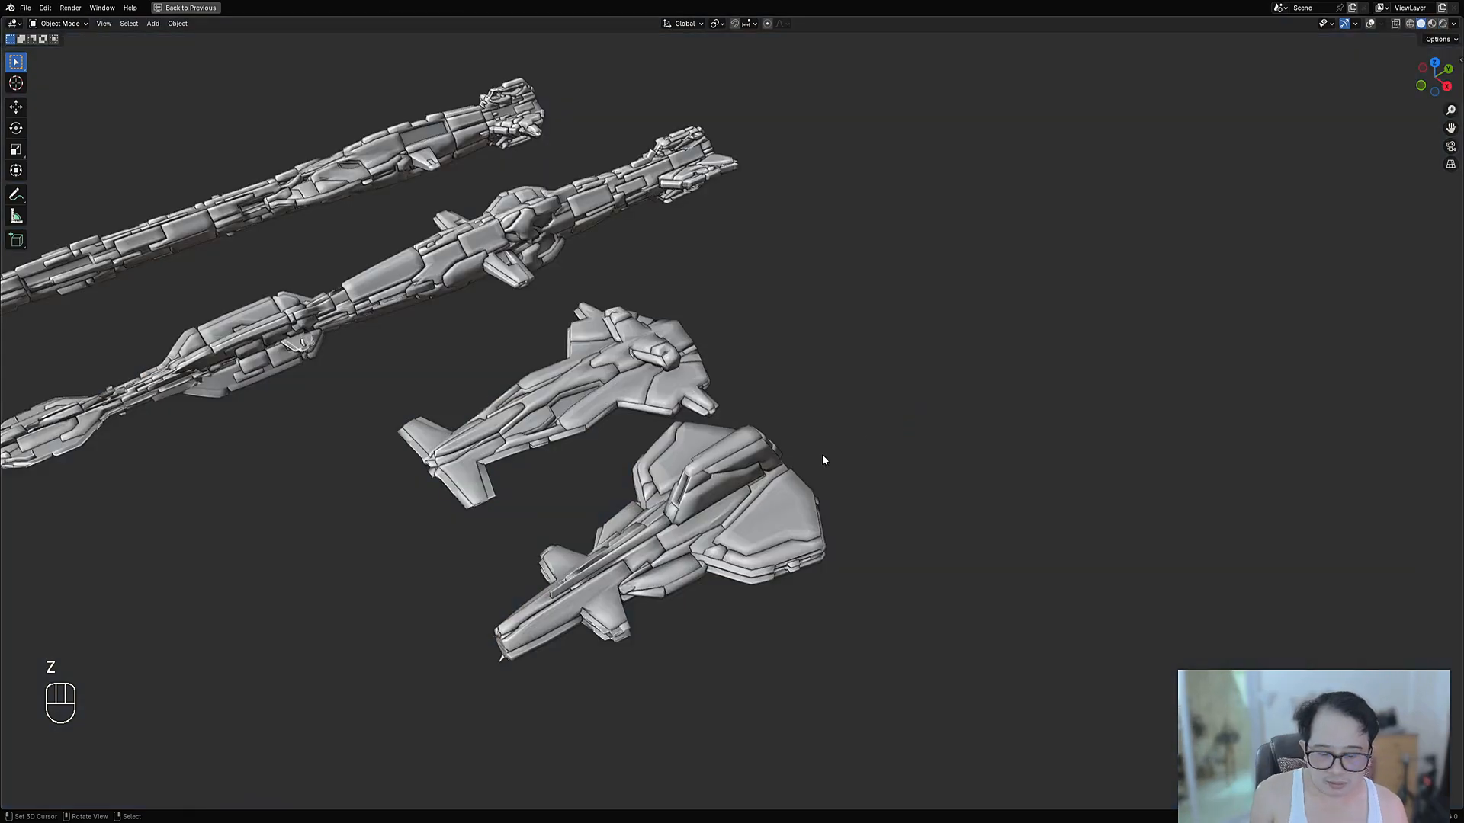
# Raise the hull's subdivision level to 2 for the two flattened starships
pyautogui.press('F9')
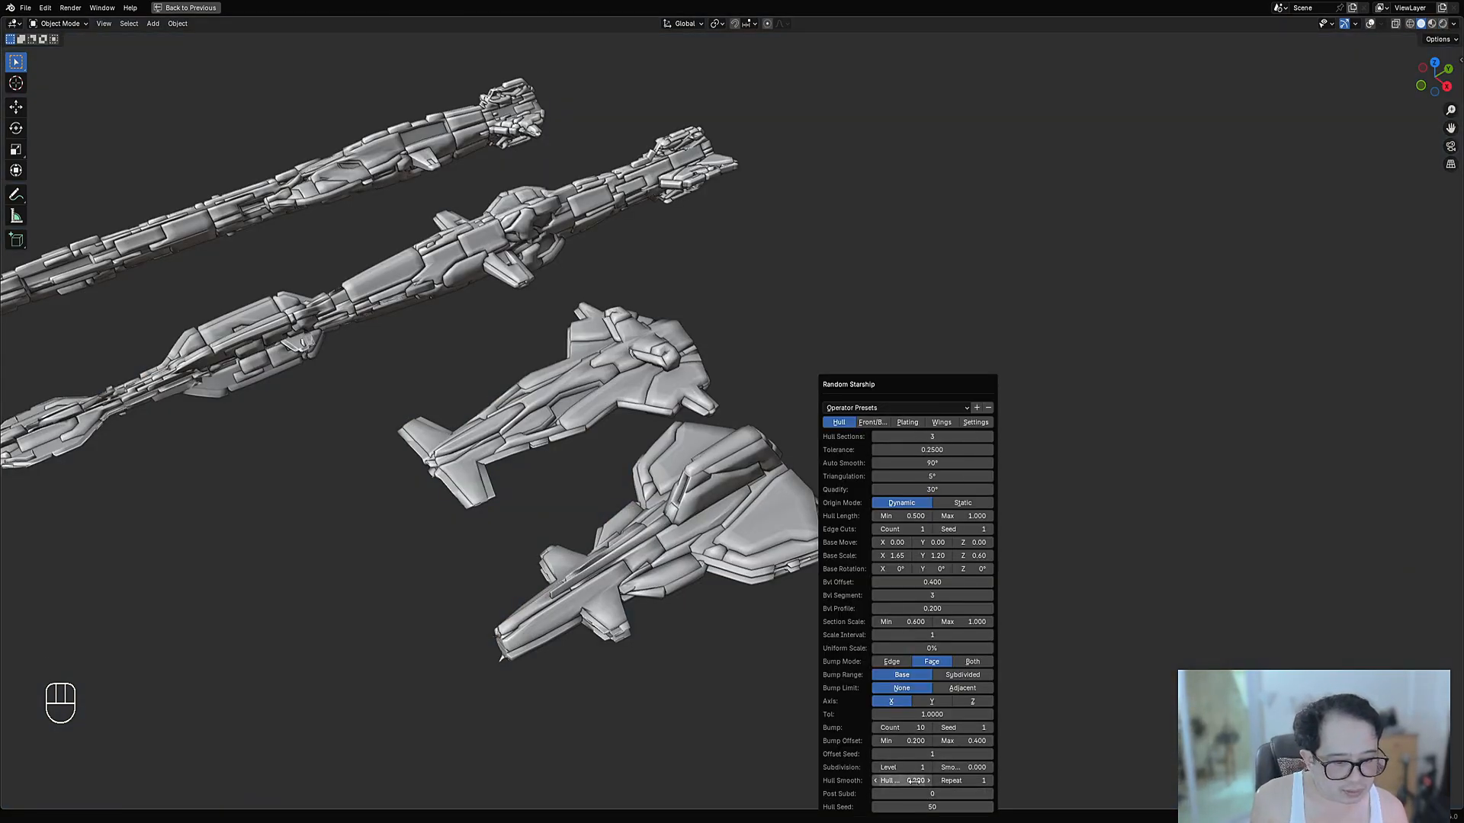
pyautogui.press('ctrl')
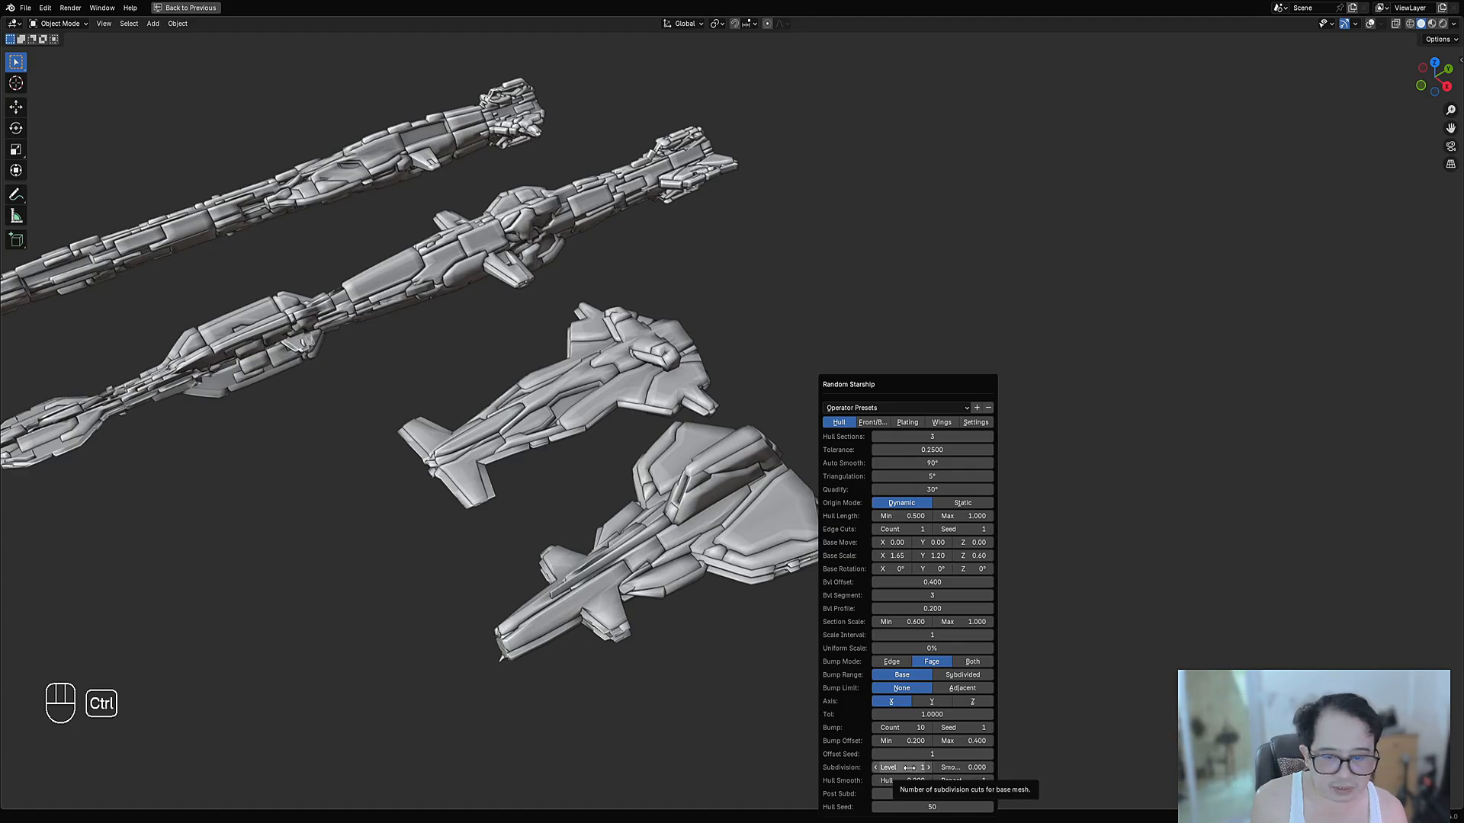
pyautogui.keyDown('ctrl'); pyautogui.scroll(1, 908, 768); pyautogui.keyUp('ctrl')
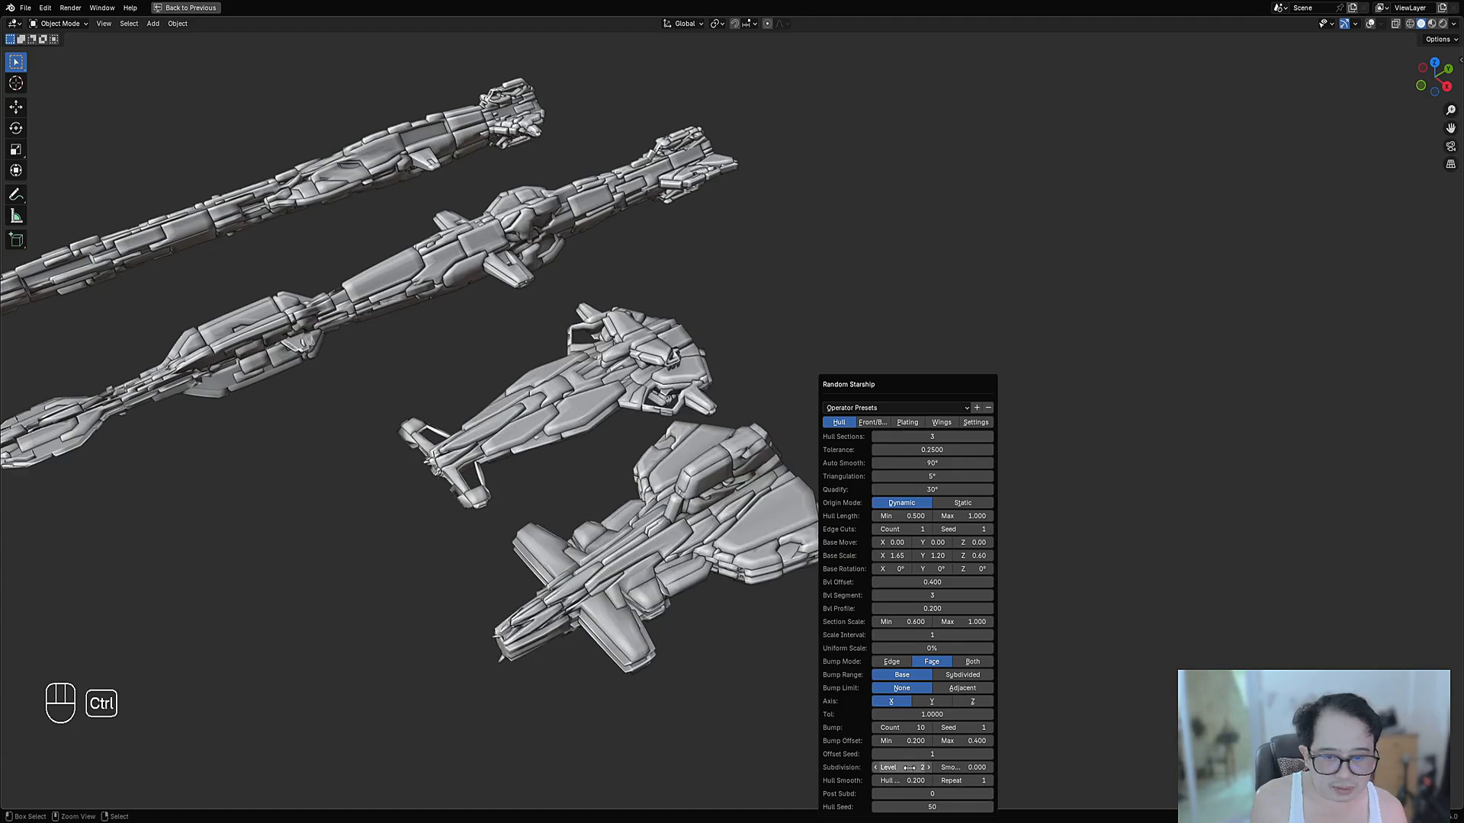
# Set the maximum plating size of the two flattened starships to 4
pyautogui.click(918, 422)
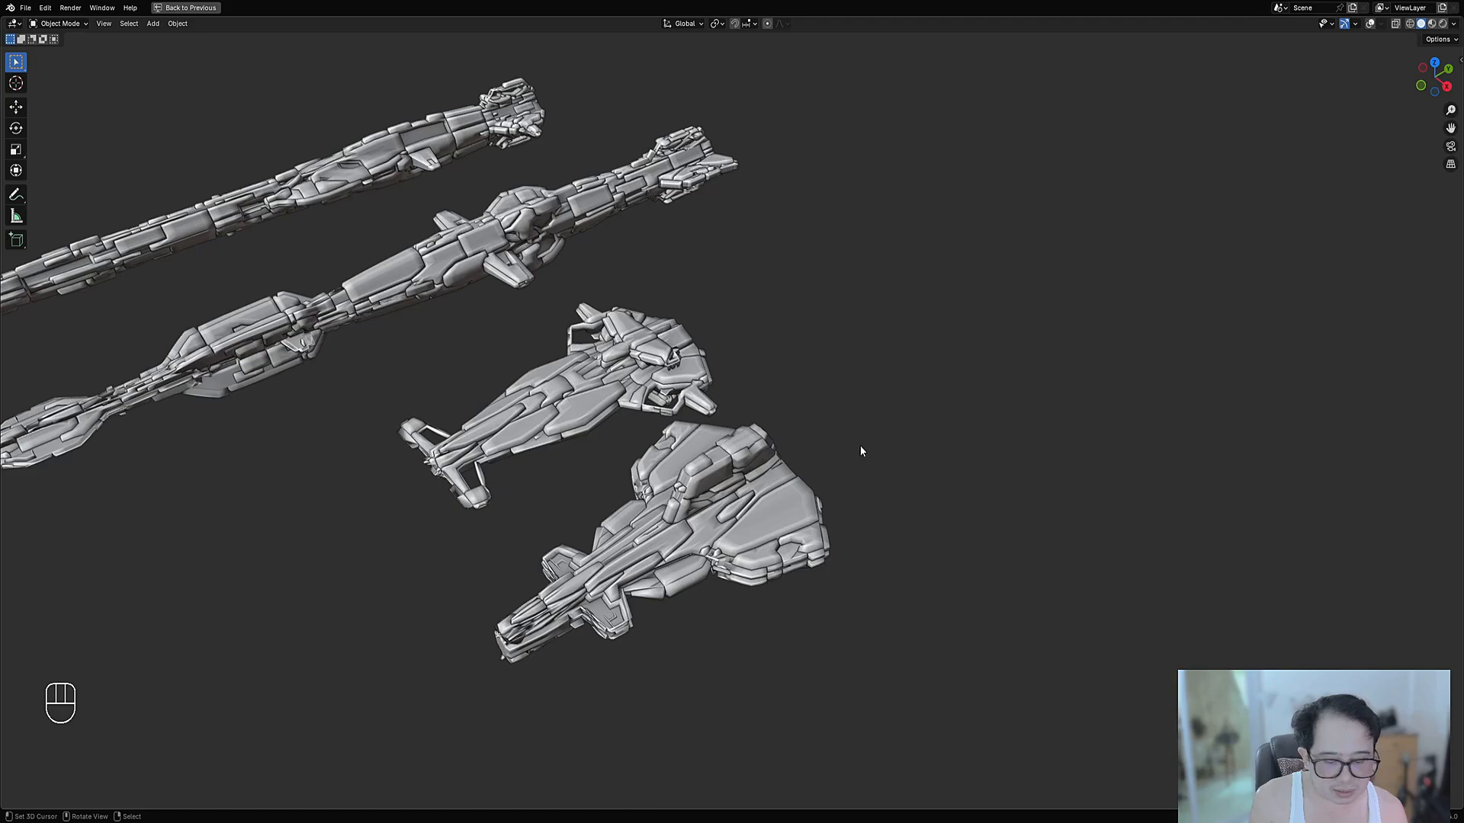
pyautogui.press('F9')
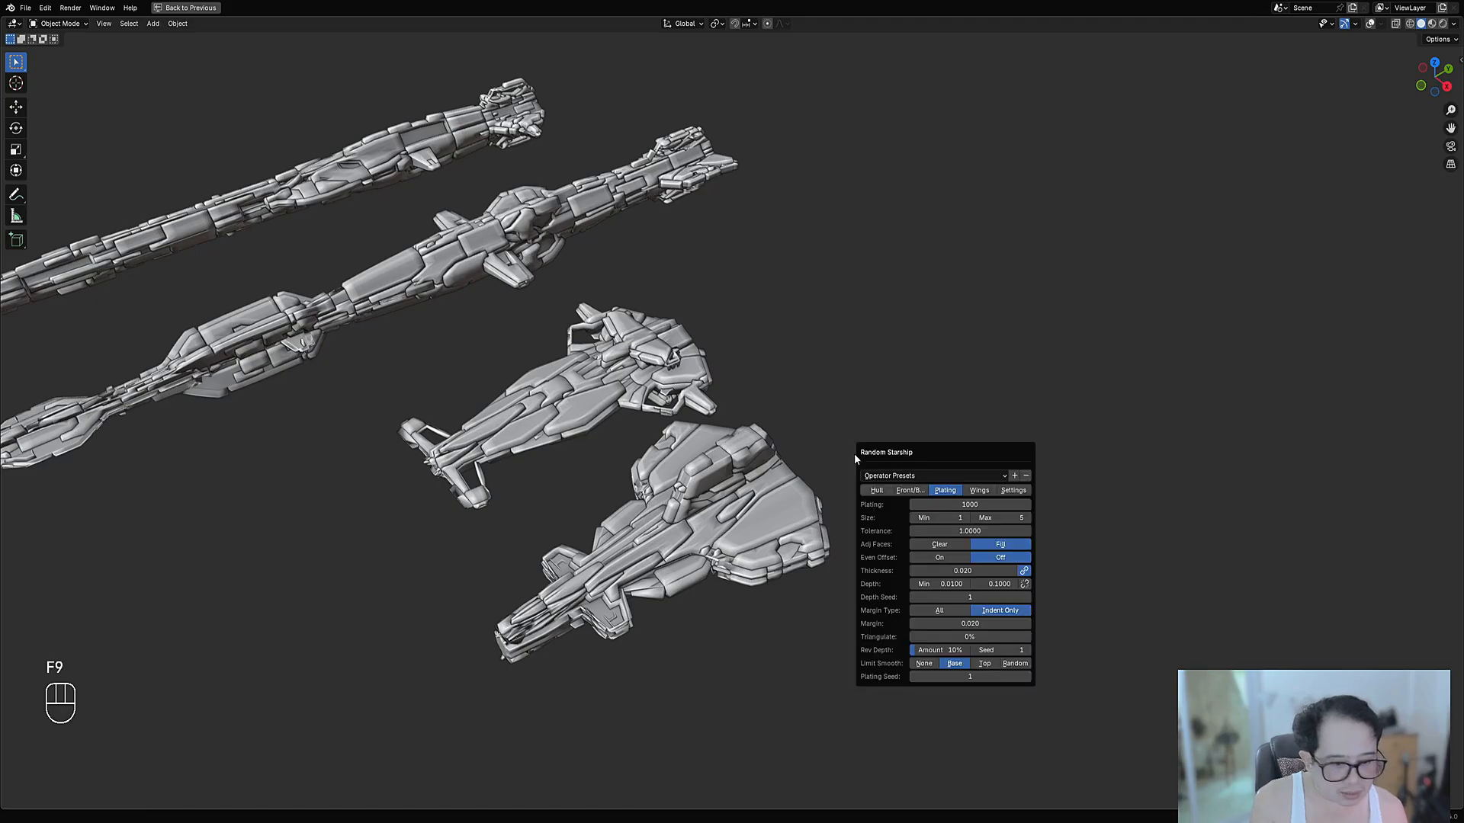
pyautogui.click(995, 518)
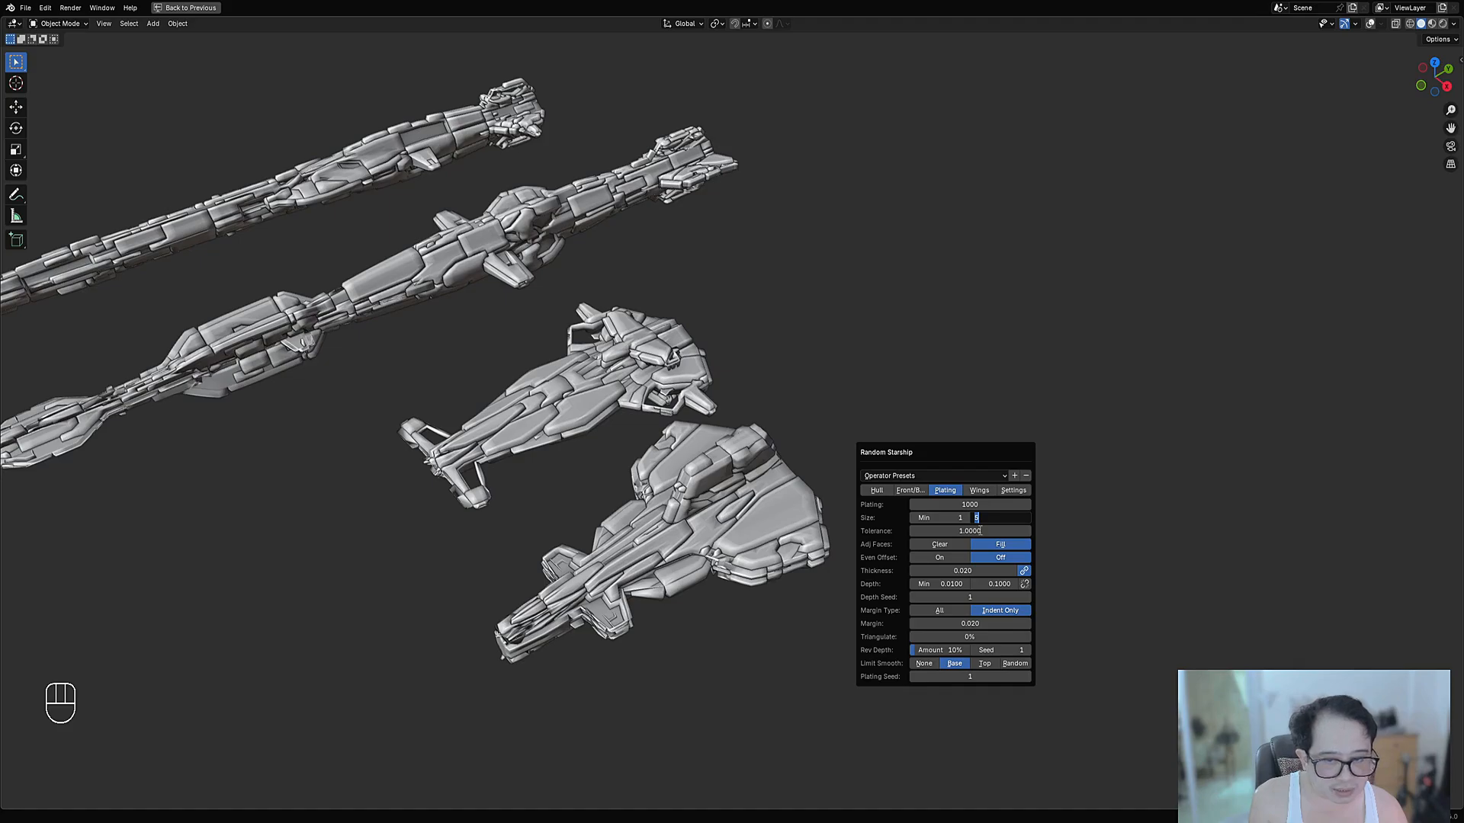
pyautogui.write('4')
pyautogui.press('Return')
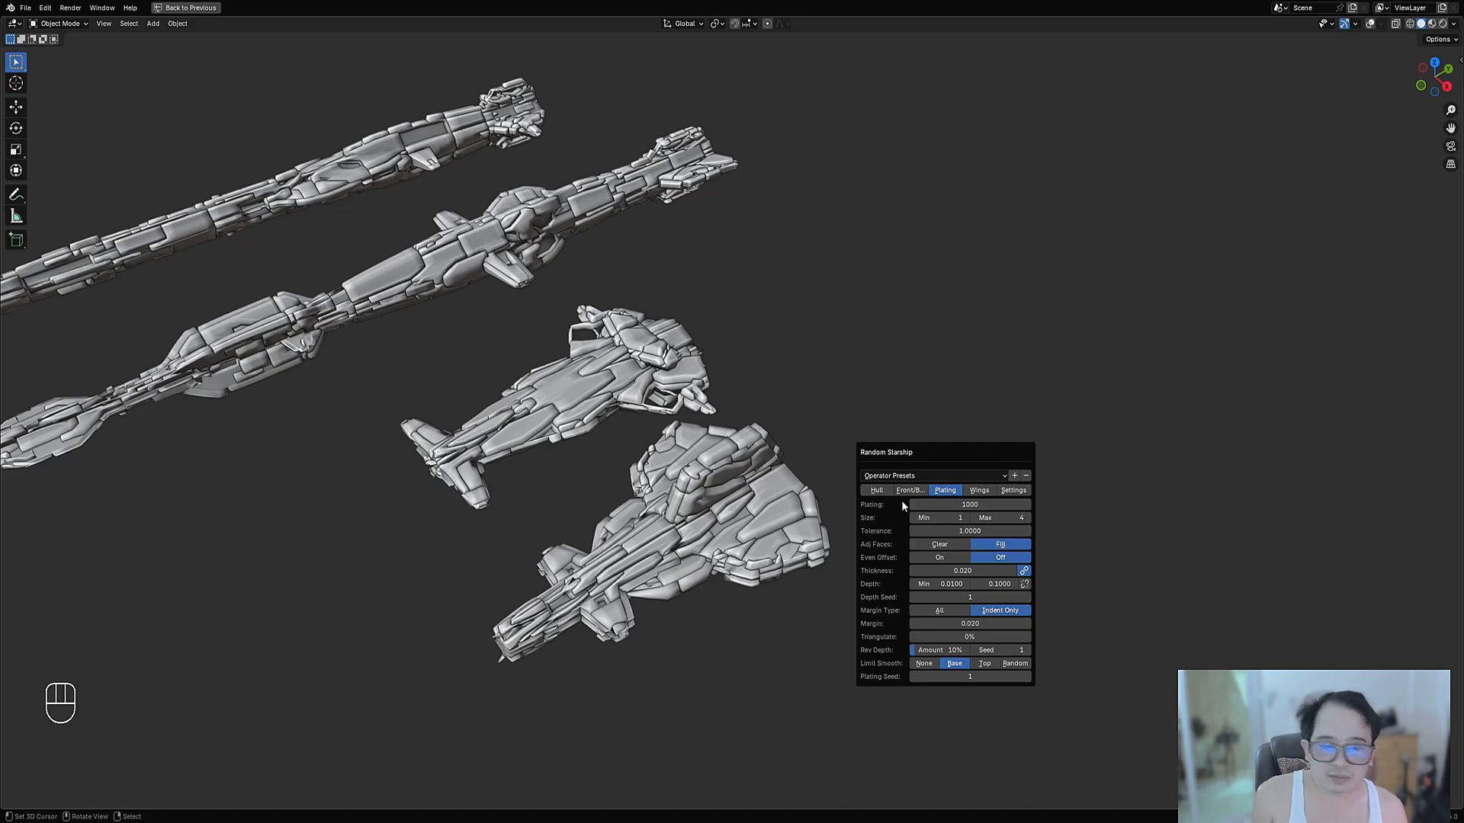
# Advance the two flattened starships' hull seed to 51
pyautogui.click(876, 491)
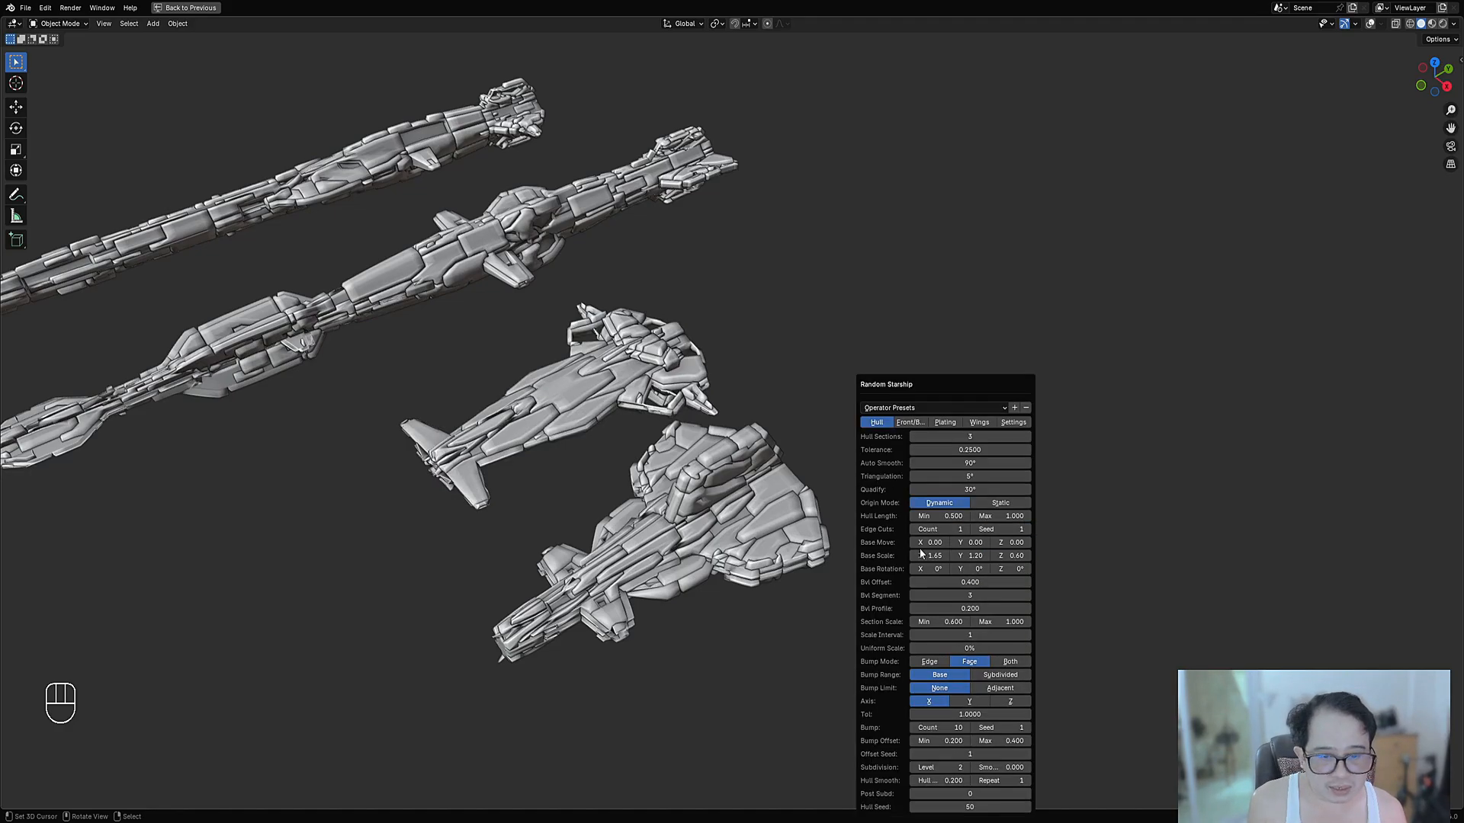
pyautogui.moveTo(902, 393); pyautogui.dragTo(980, 250)
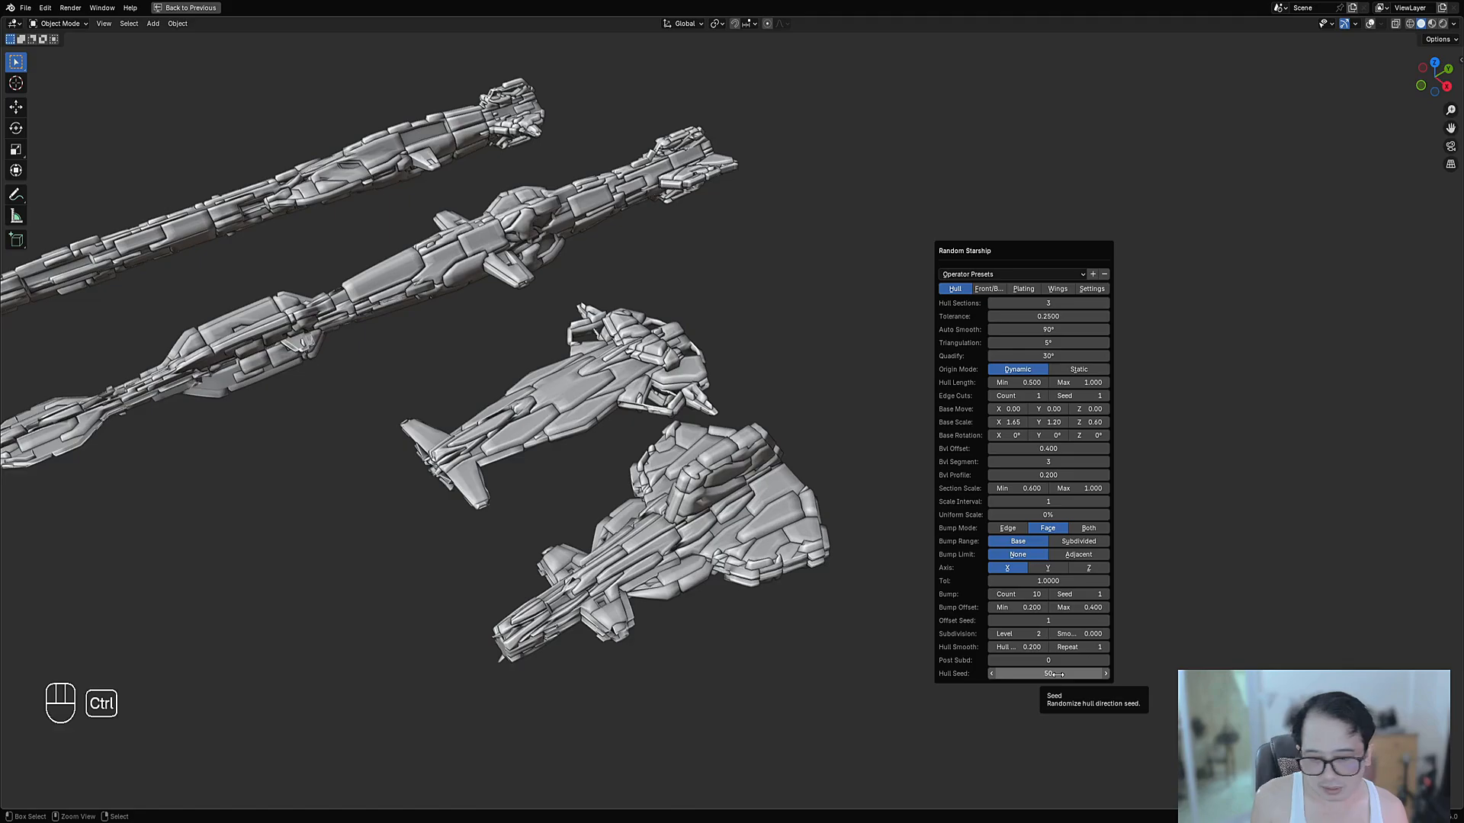
pyautogui.keyDown('ctrl'); pyautogui.scroll(1, 1056, 674); pyautogui.keyUp('ctrl')
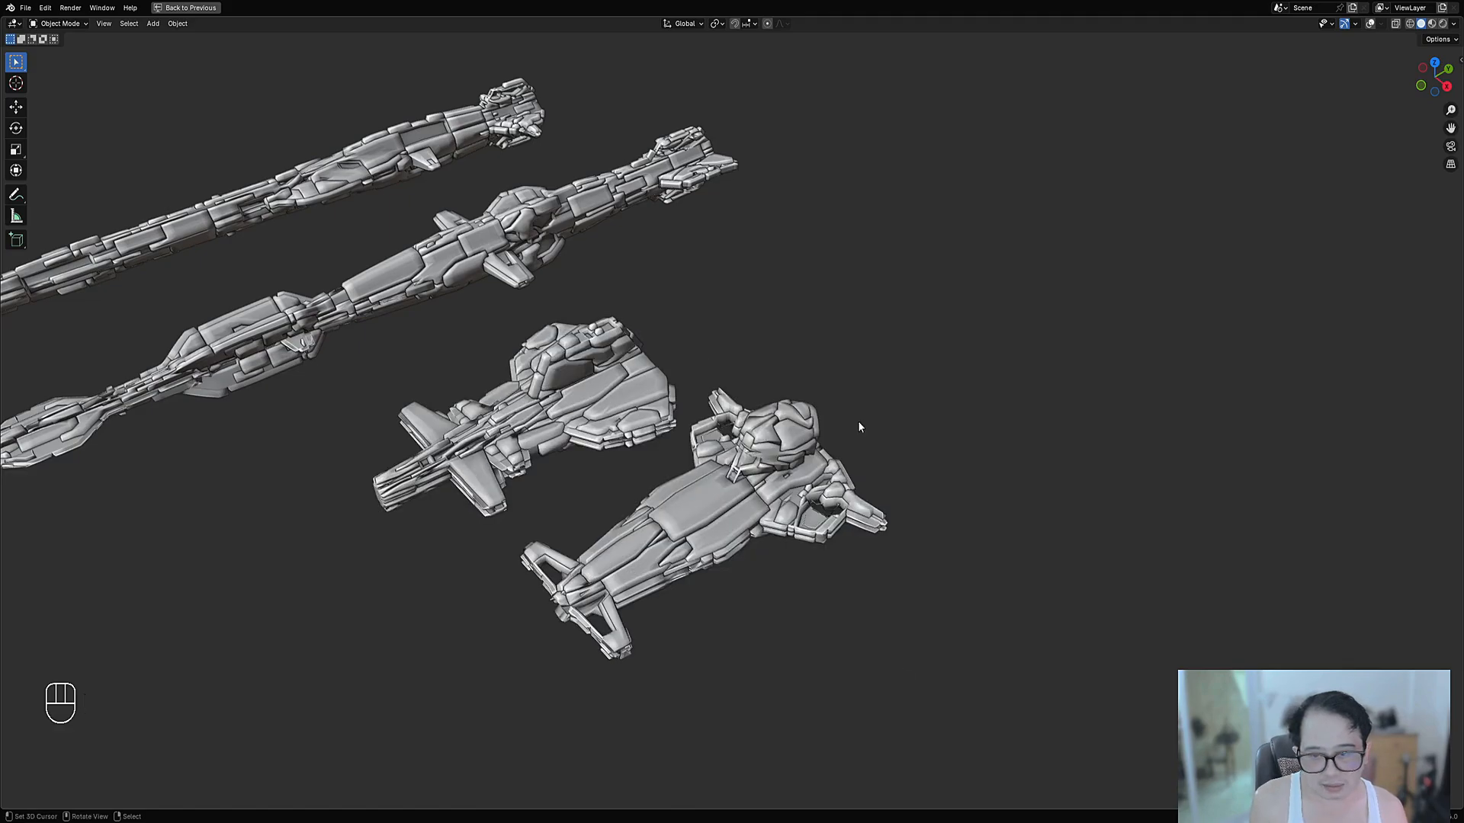
# Switch the viewport to rendered shading and inspect the plating on the new ships
pyautogui.press('z')
pyautogui.click(935, 369)
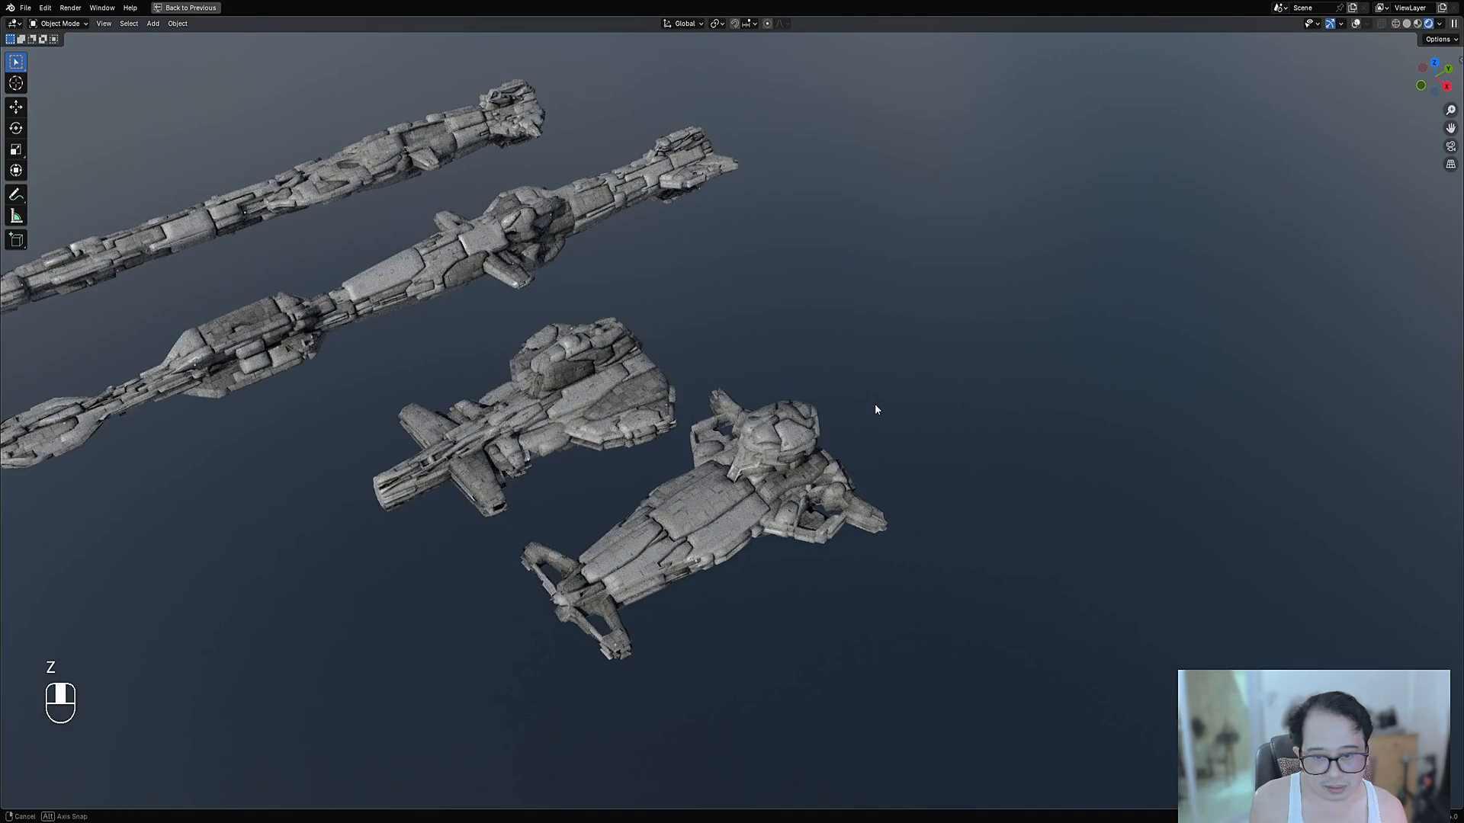
pyautogui.moveTo(875, 405)
pyautogui.mouseDown(button='middle')
pyautogui.moveTo(895, 385)
pyautogui.moveTo(886, 415)
pyautogui.mouseUp(button='middle')
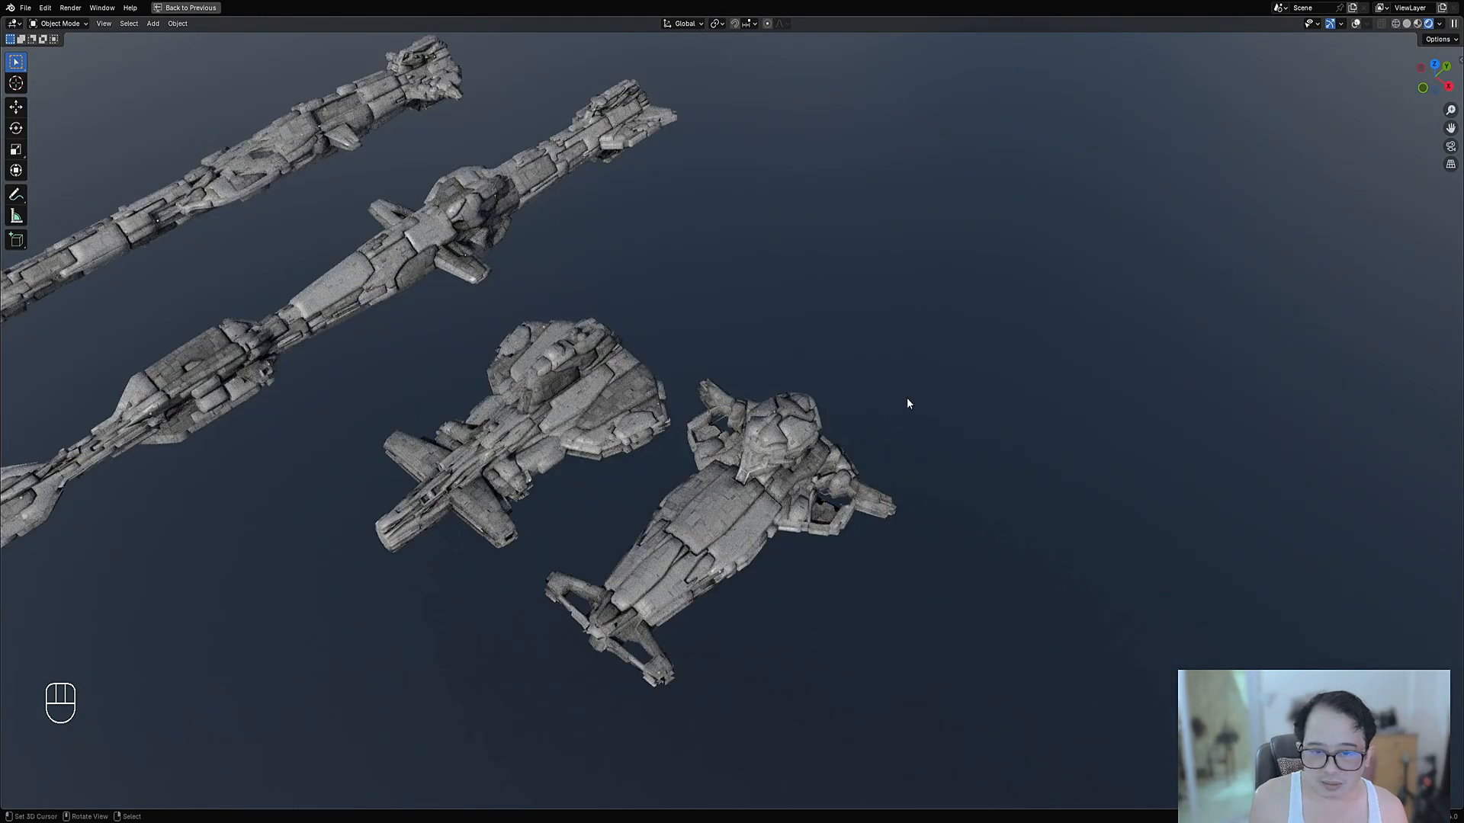
# Set the plating tolerance of the two flattened starships to 2 and return the viewport to solid shading
pyautogui.press('F9')
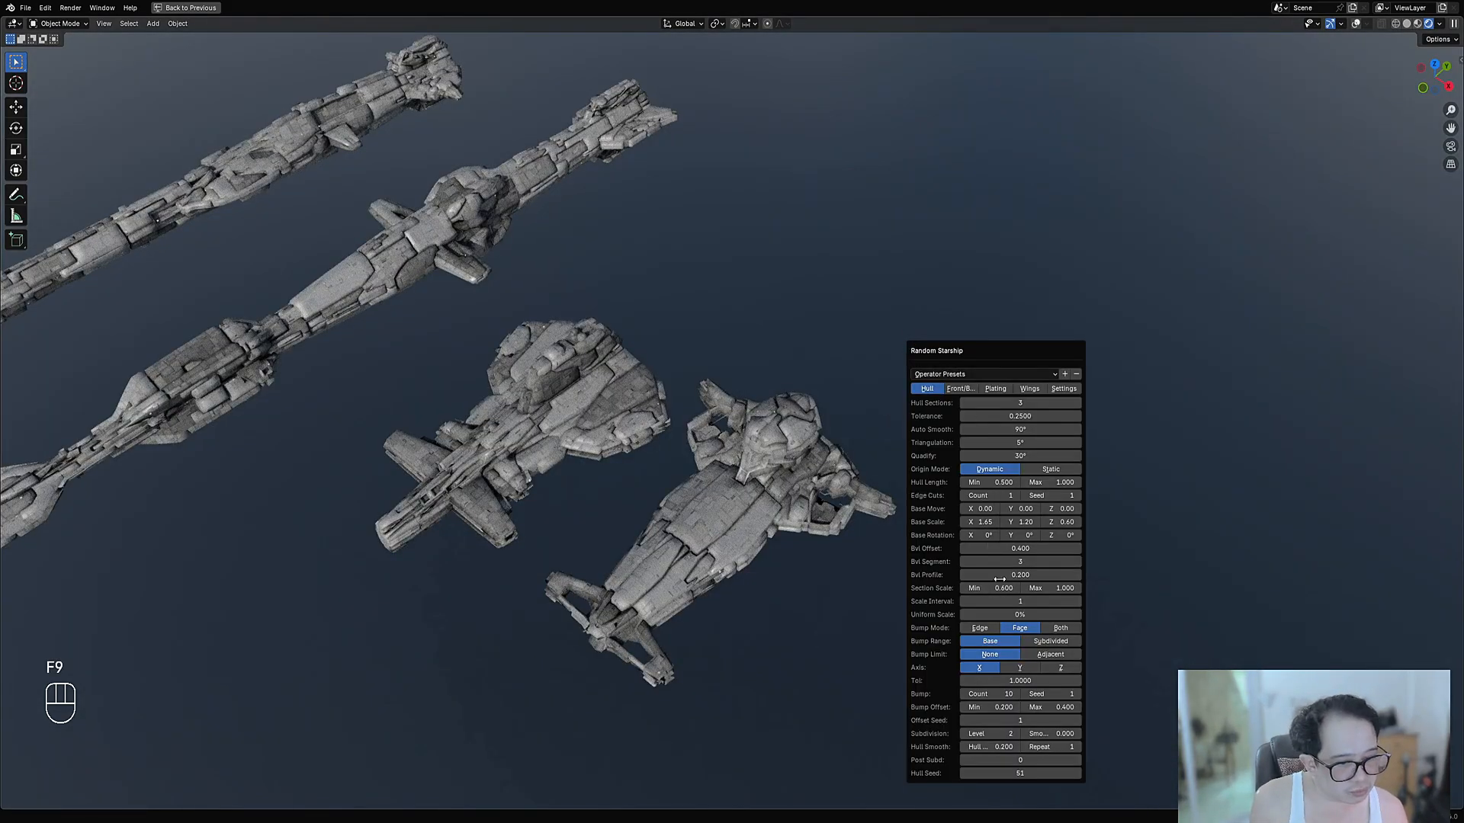
pyautogui.click(995, 389)
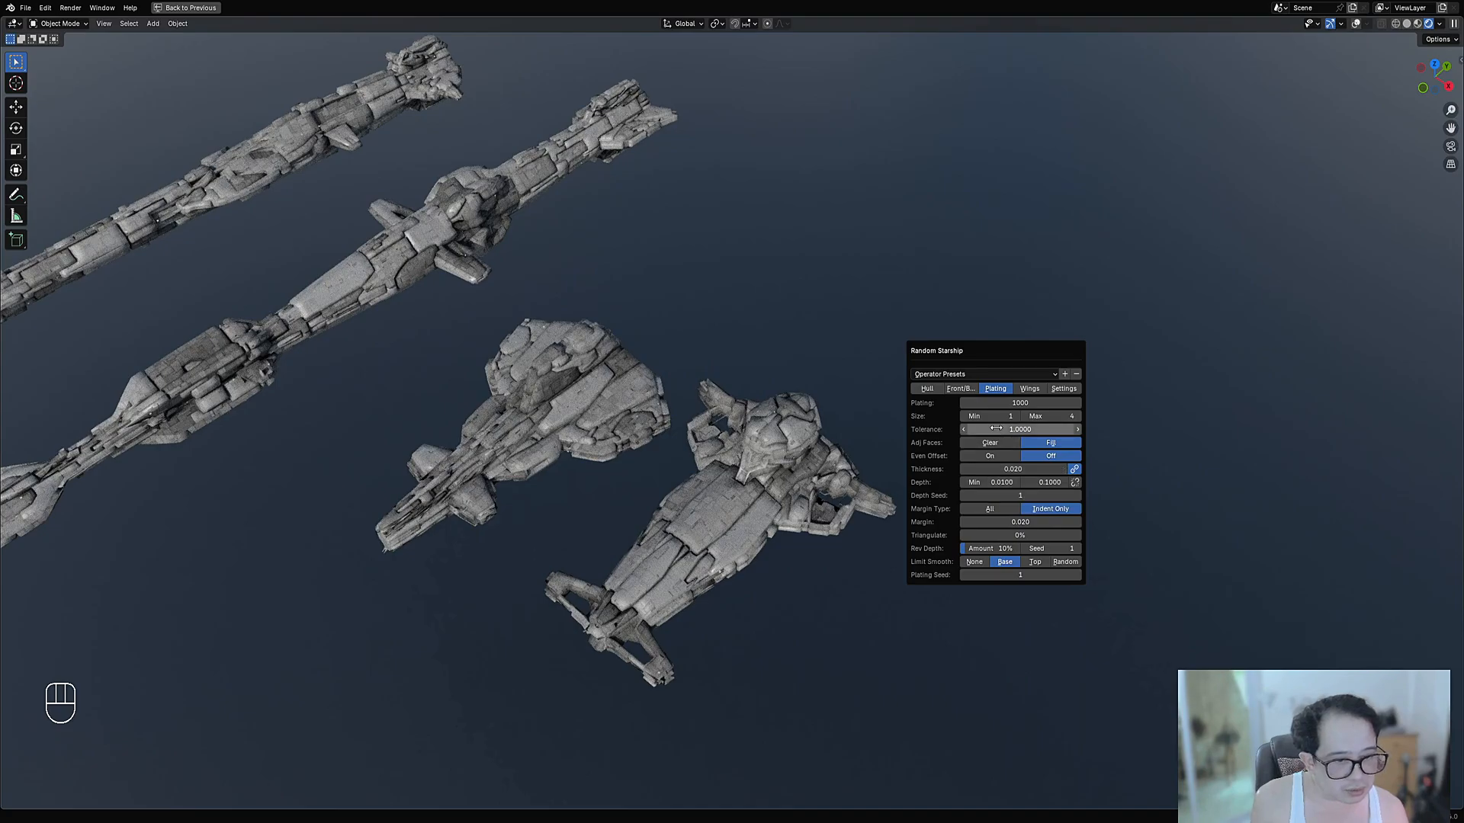
pyautogui.click(995, 428)
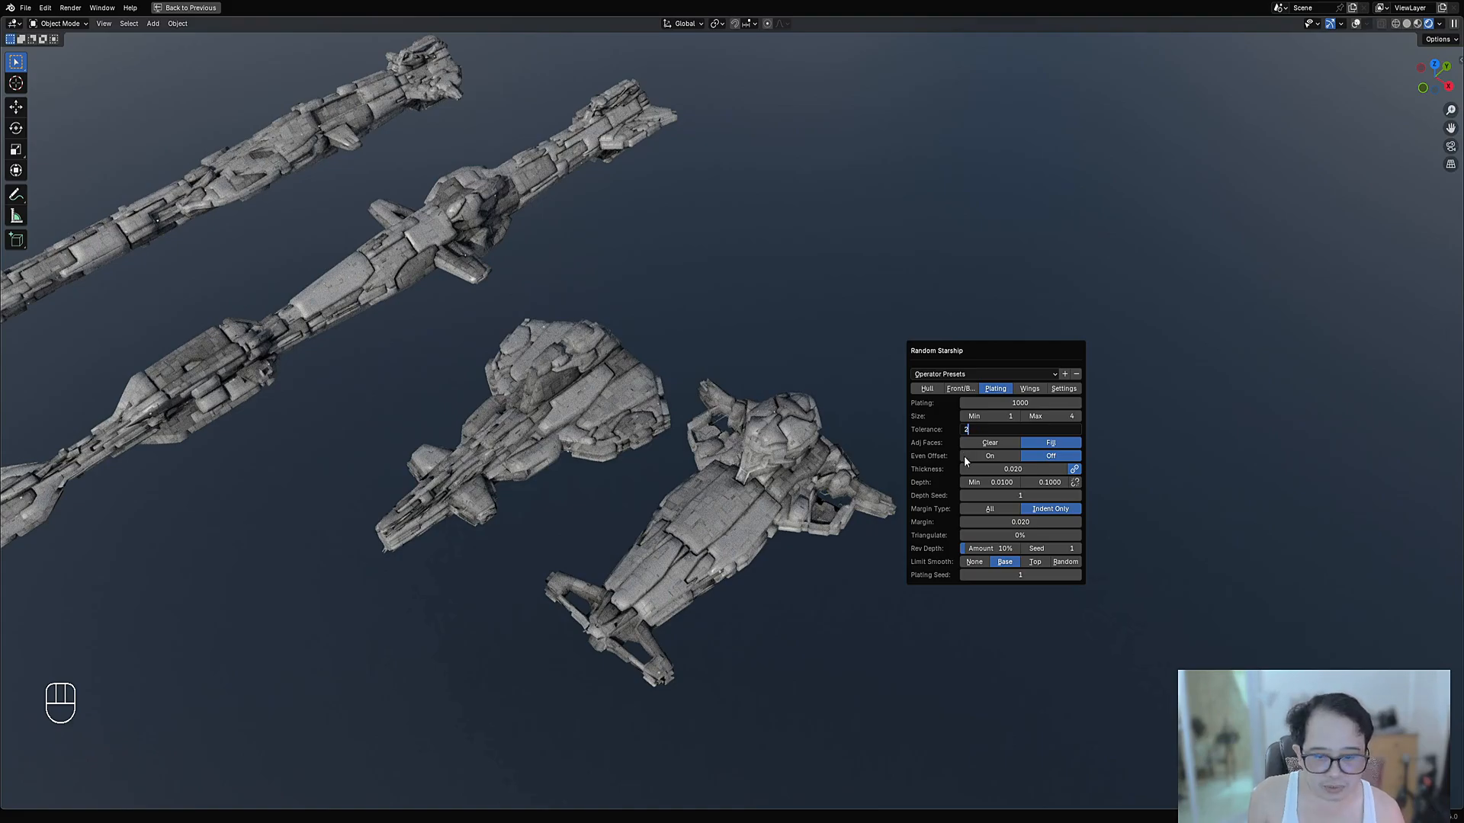
pyautogui.press('Return')
pyautogui.moveTo(733, 592)
pyautogui.mouseDown(button='middle')
pyautogui.moveTo(717, 564)
pyautogui.moveTo(794, 556)
pyautogui.mouseUp(button='middle')
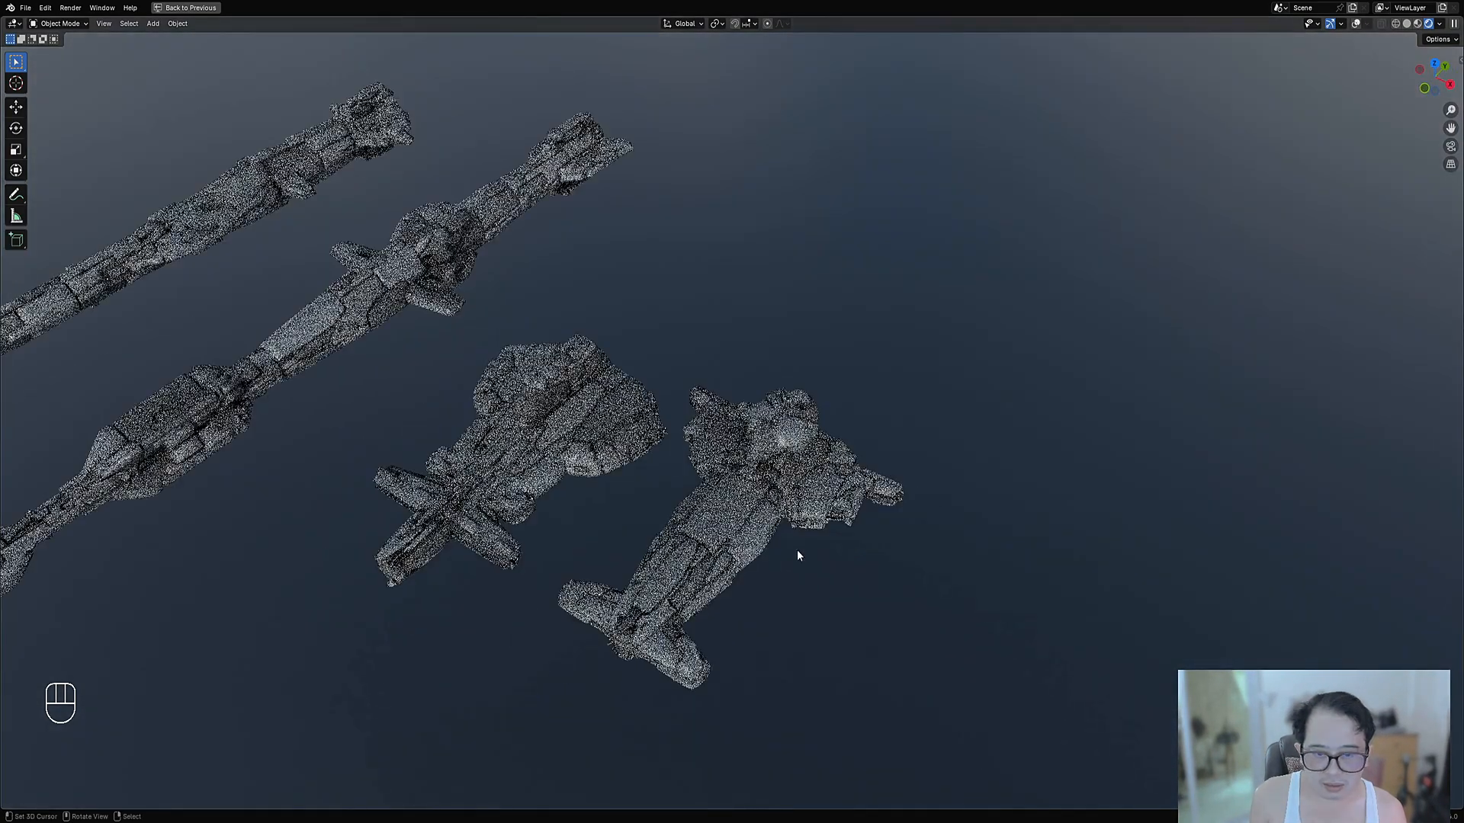
pyautogui.press('z')
pyautogui.click(863, 512)
pyautogui.moveTo(881, 508); pyautogui.dragTo(898, 427, button='middle')
# Step the hull seed of the two flattened starships up to 53
pyautogui.press('F9')
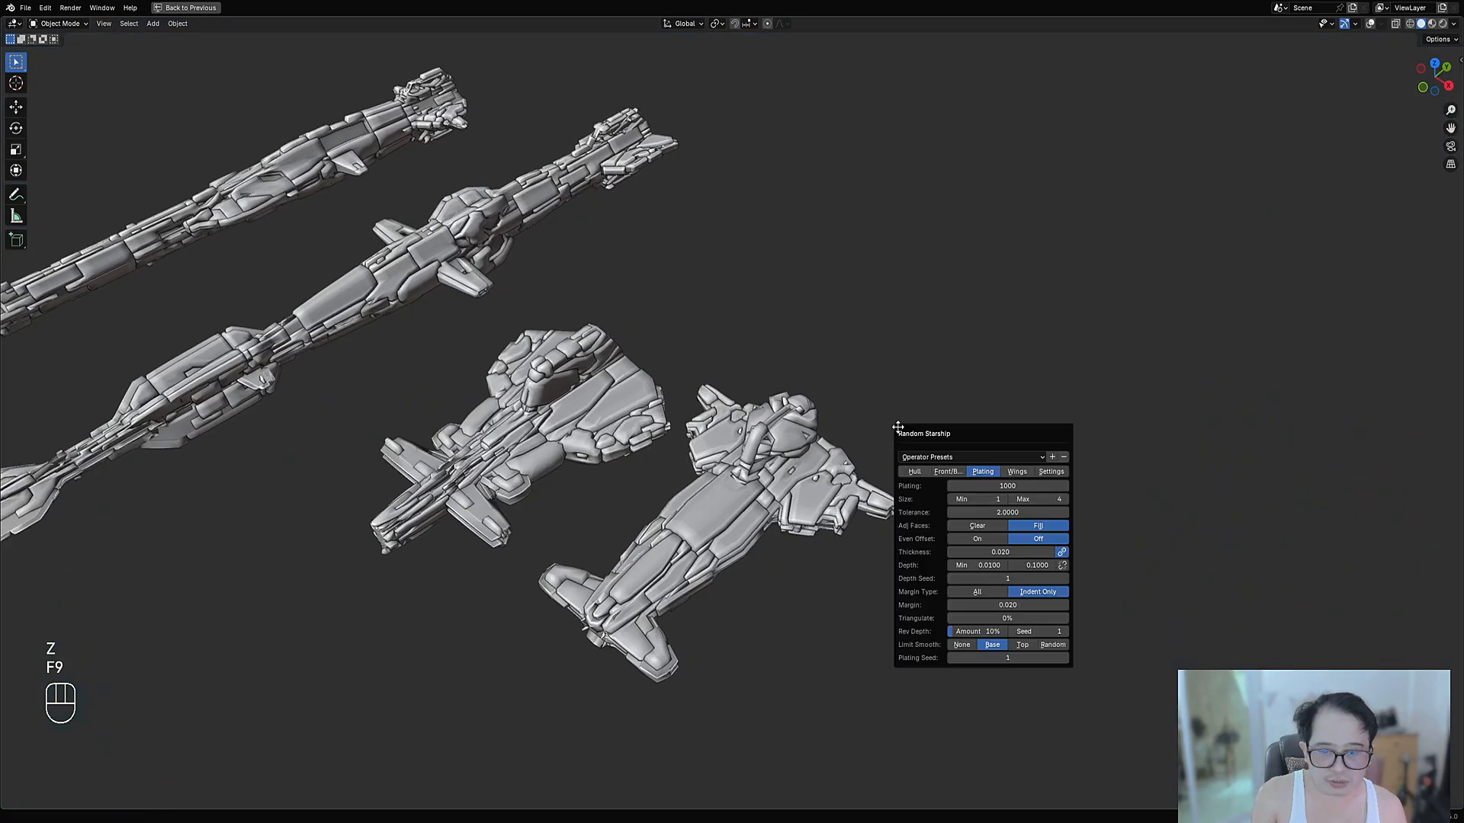
pyautogui.click(915, 471)
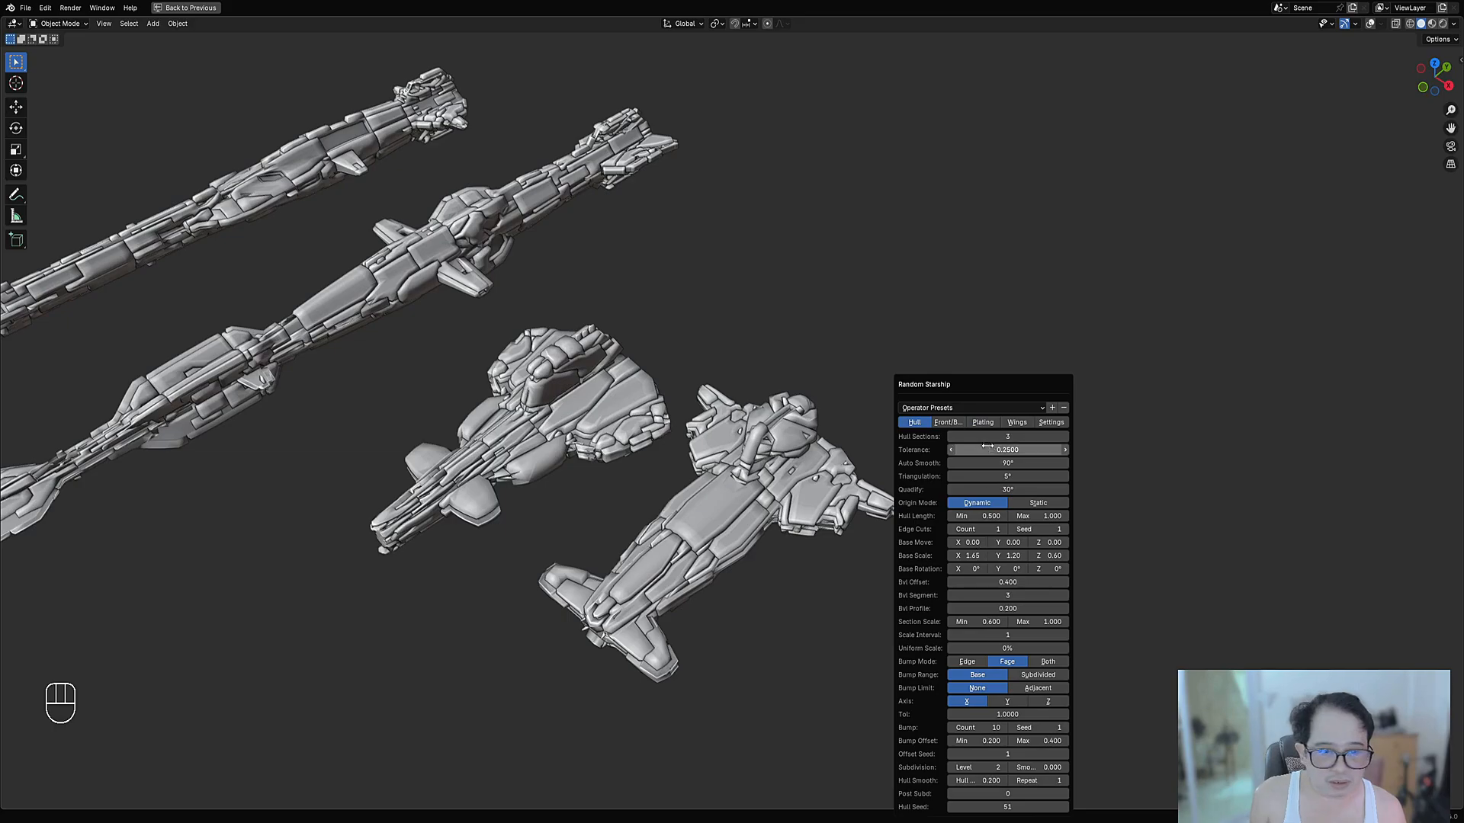
pyautogui.moveTo(968, 386); pyautogui.dragTo(1003, 289)
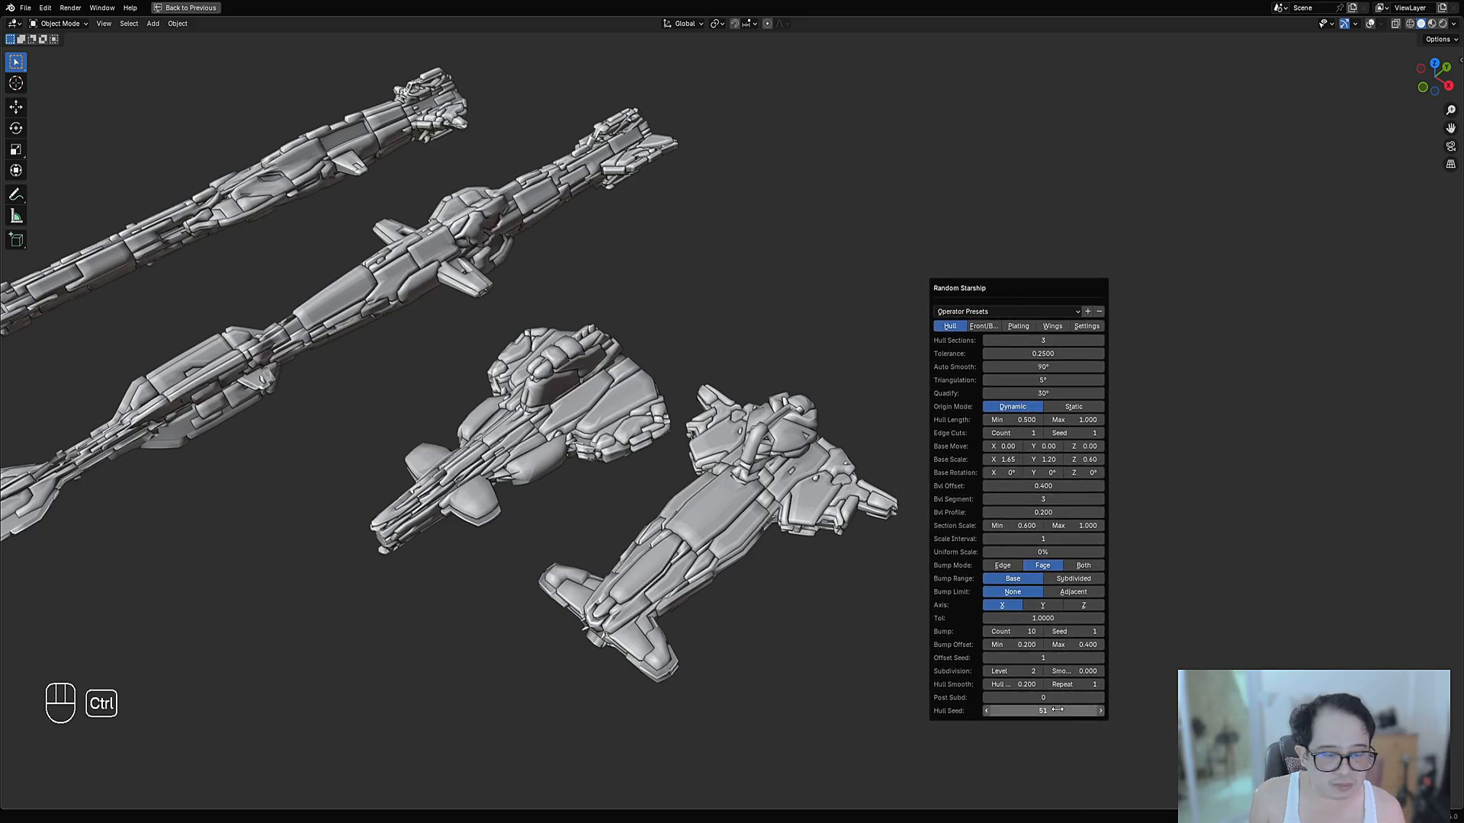
pyautogui.keyDown('ctrl'); pyautogui.scroll(1, 1057, 711); pyautogui.keyUp('ctrl')
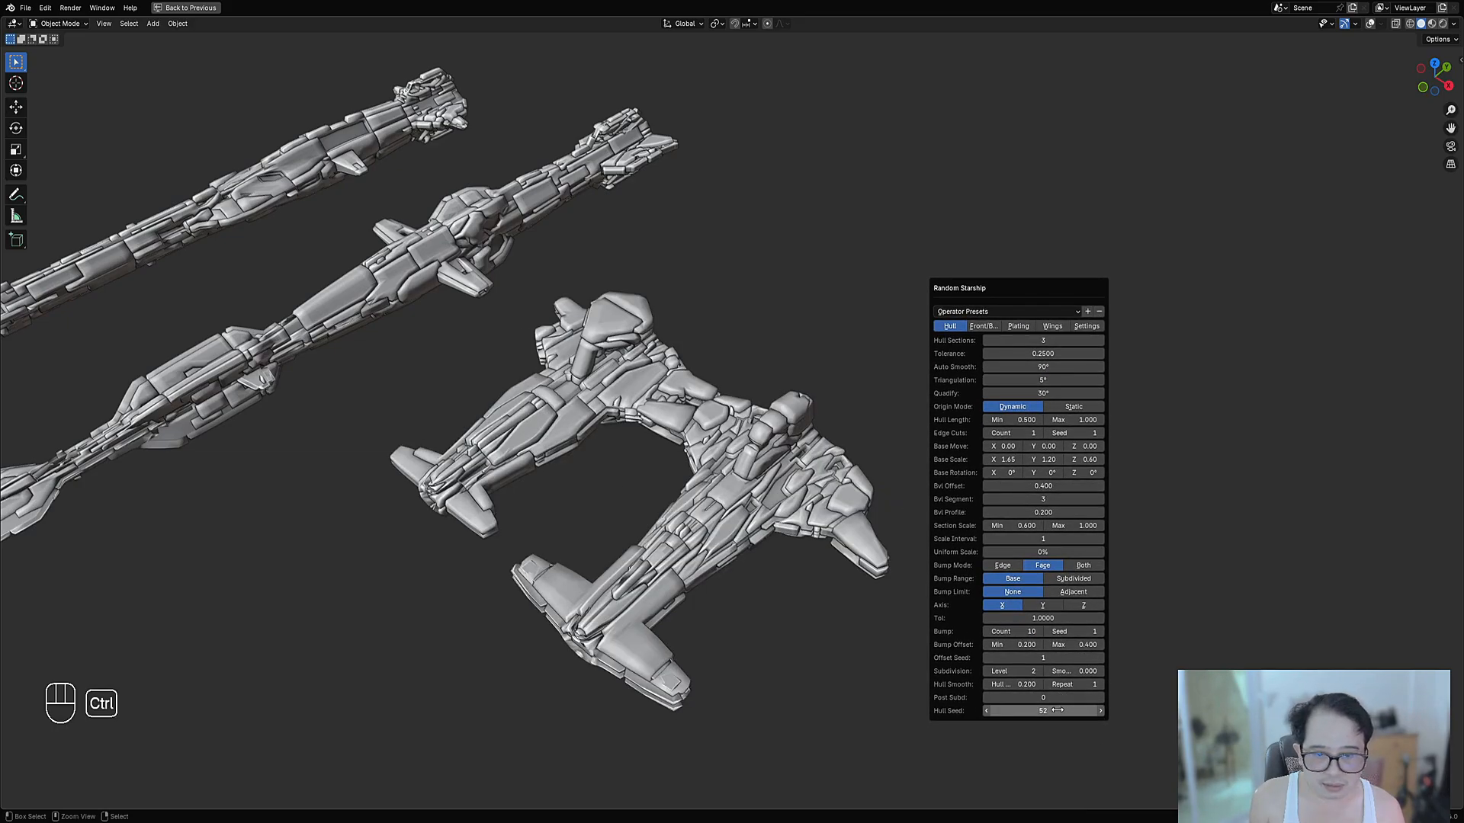
pyautogui.keyDown('ctrl'); pyautogui.scroll(1, 1057, 710); pyautogui.keyUp('ctrl')
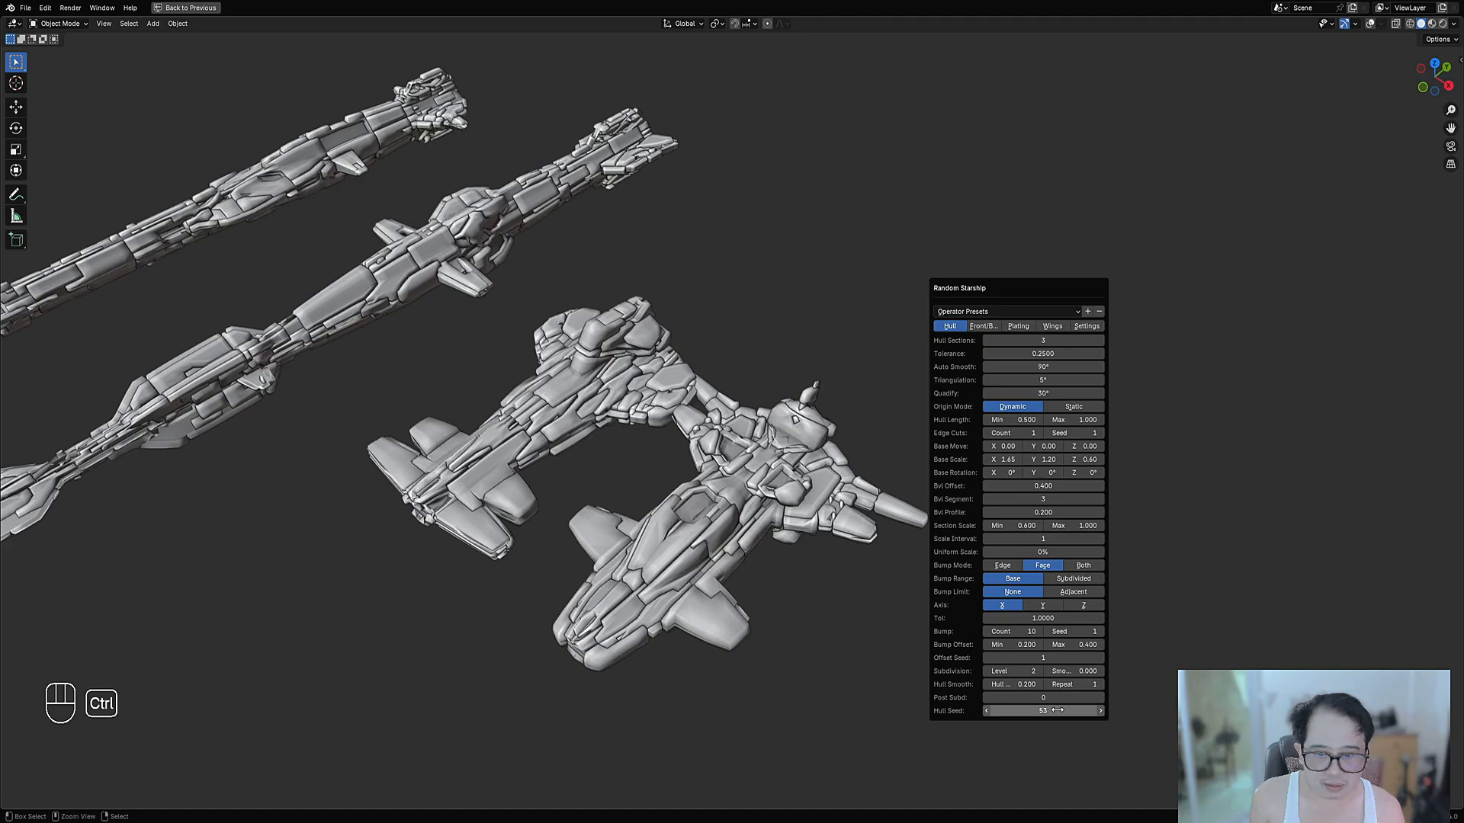
# Try the hull's subdivision level at 1 and restore it to 2
pyautogui.moveTo(877, 686); pyautogui.dragTo(894, 474, button='middle')
pyautogui.press('F9')
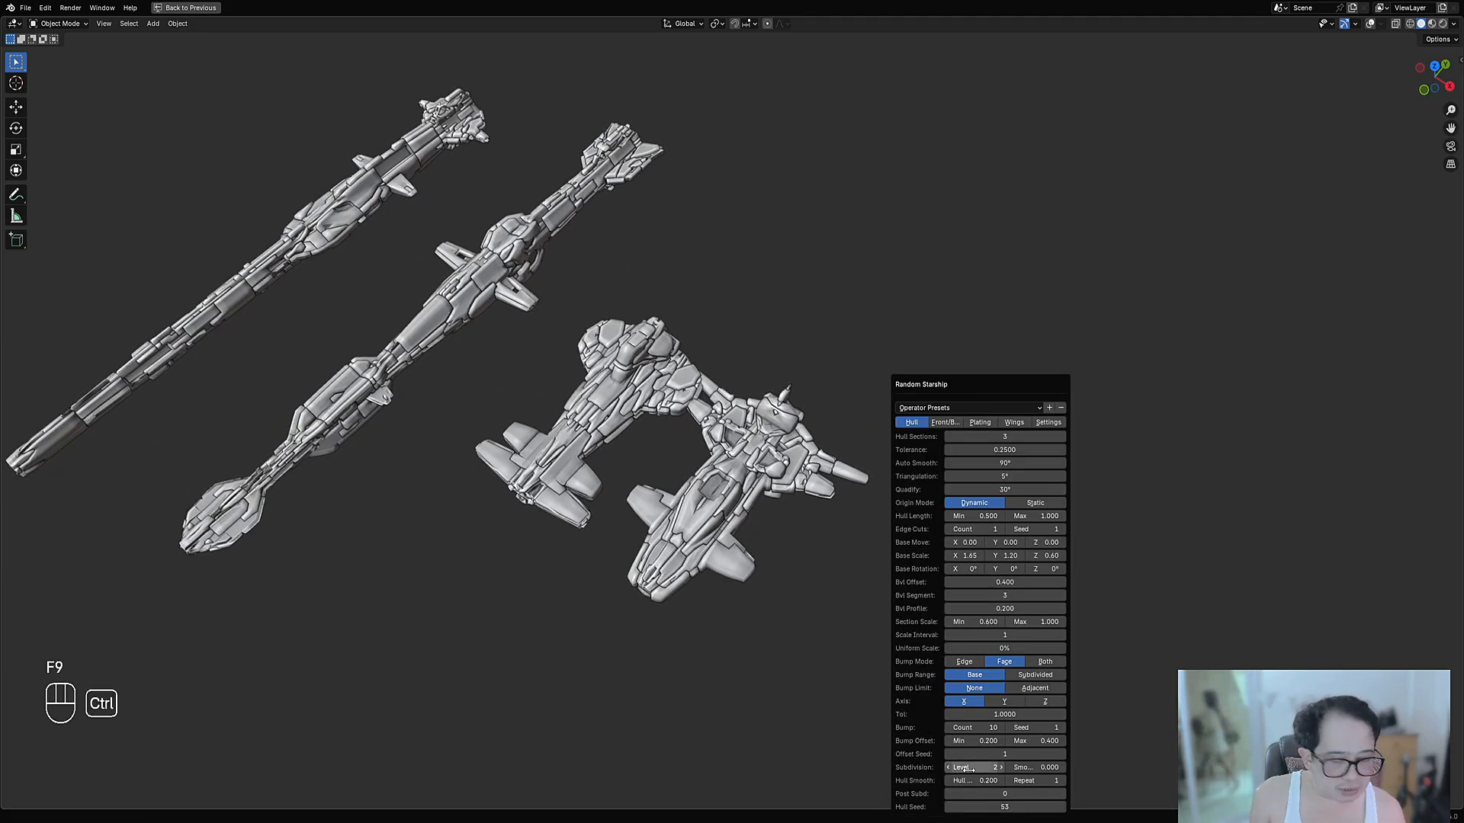
pyautogui.keyDown('ctrl'); pyautogui.scroll(-1, 969, 770); pyautogui.keyUp('ctrl')
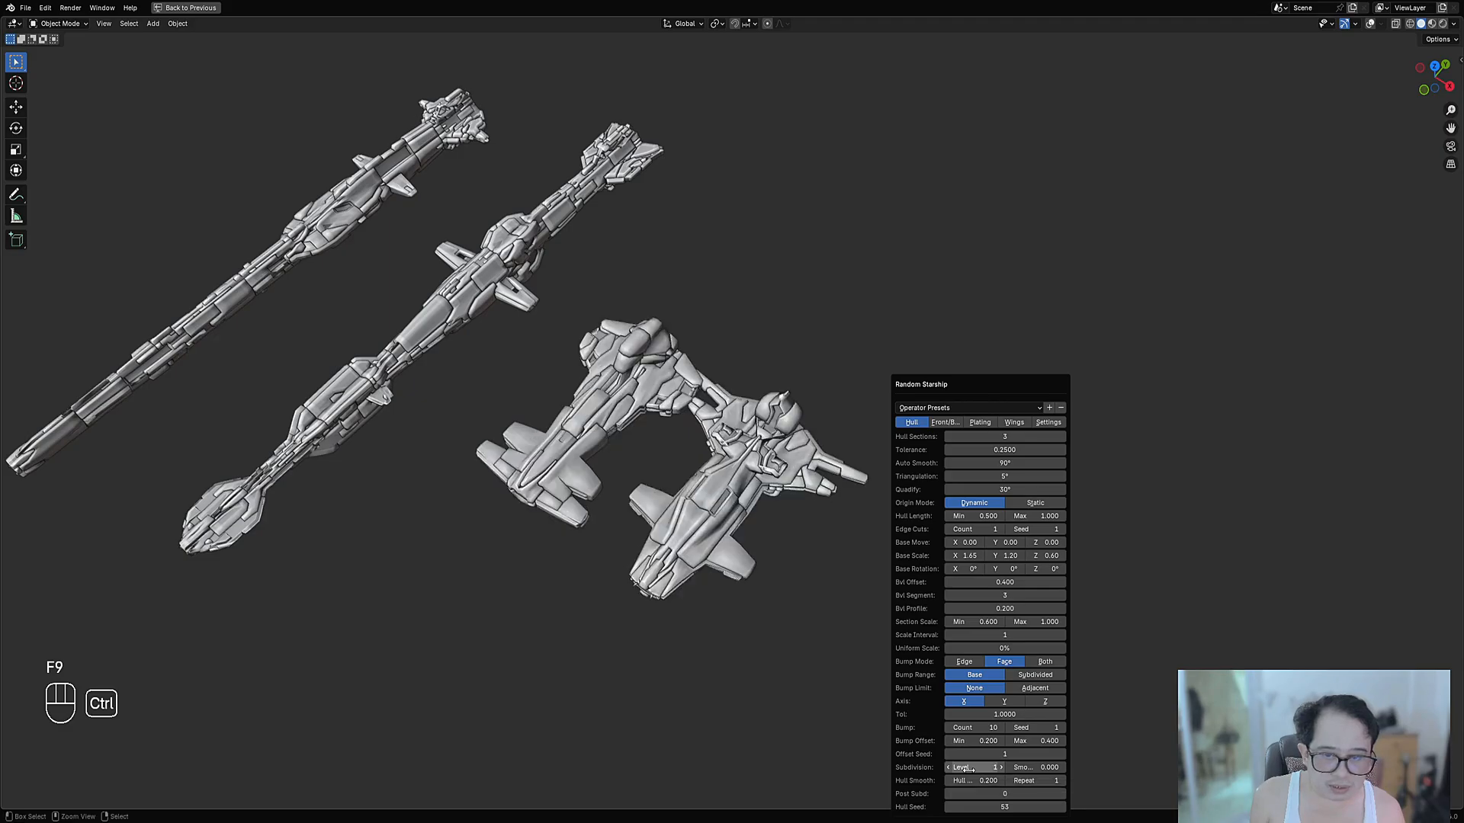
pyautogui.keyDown('ctrl'); pyautogui.scroll(1, 969, 769); pyautogui.keyUp('ctrl')
# Move the frontmost flattened starship away from the neighbouring flattened ship so that the two stand apart
pyautogui.click(731, 501)
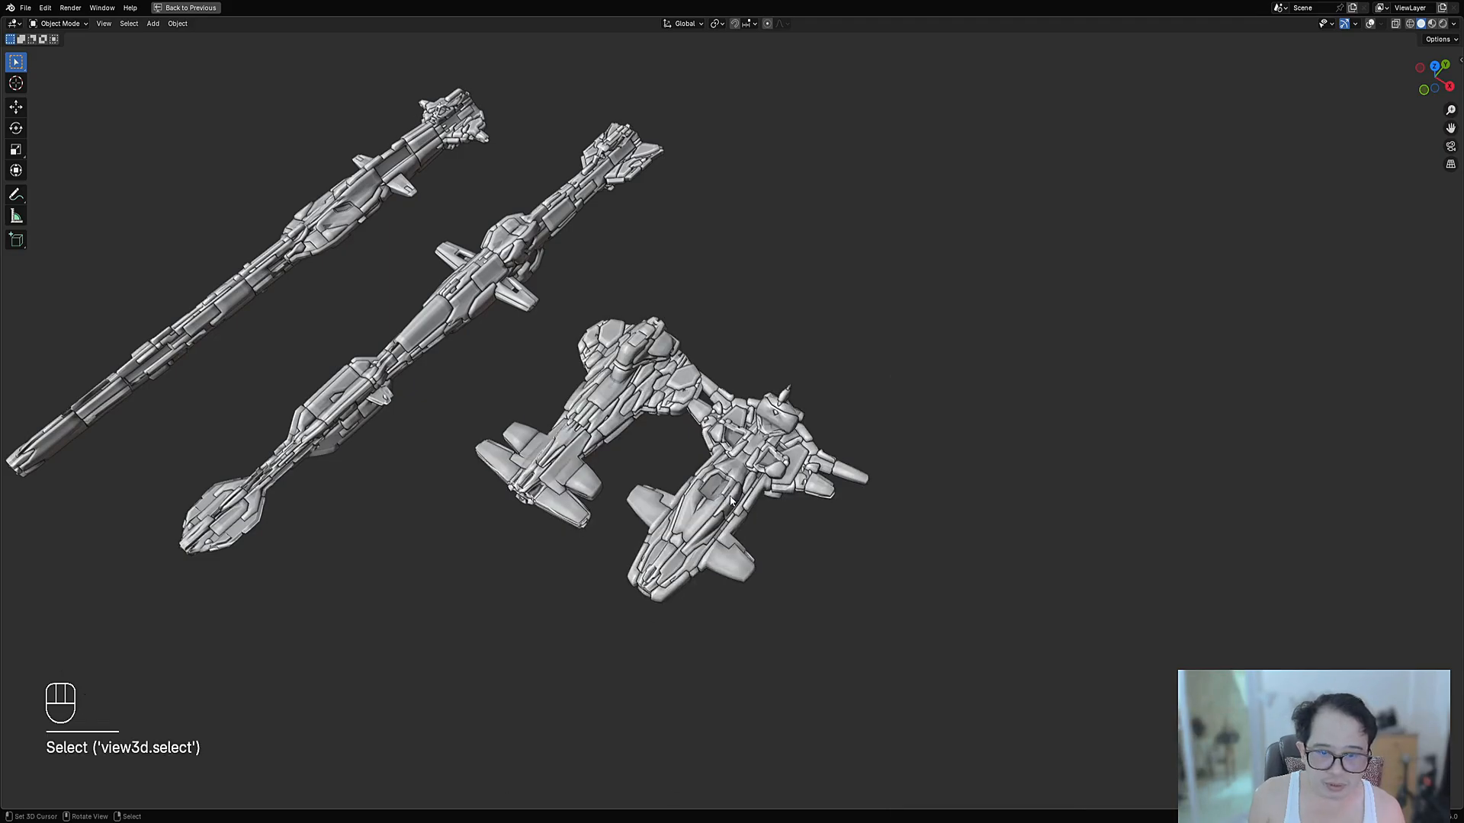
pyautogui.press('g')
pyautogui.moveTo(735, 504); pyautogui.dragTo(762, 526, button='middle')
pyautogui.click(779, 549)
# Display the separated starships in rendered shading, toggle the overlays off and on, and inspect the ships
pyautogui.moveTo(792, 602)
pyautogui.mouseDown(button='middle')
pyautogui.moveTo(909, 525)
pyautogui.moveTo(877, 396)
pyautogui.moveTo(886, 455)
pyautogui.mouseUp(button='middle')
pyautogui.scroll(3, 909, 524)
pyautogui.press('z')
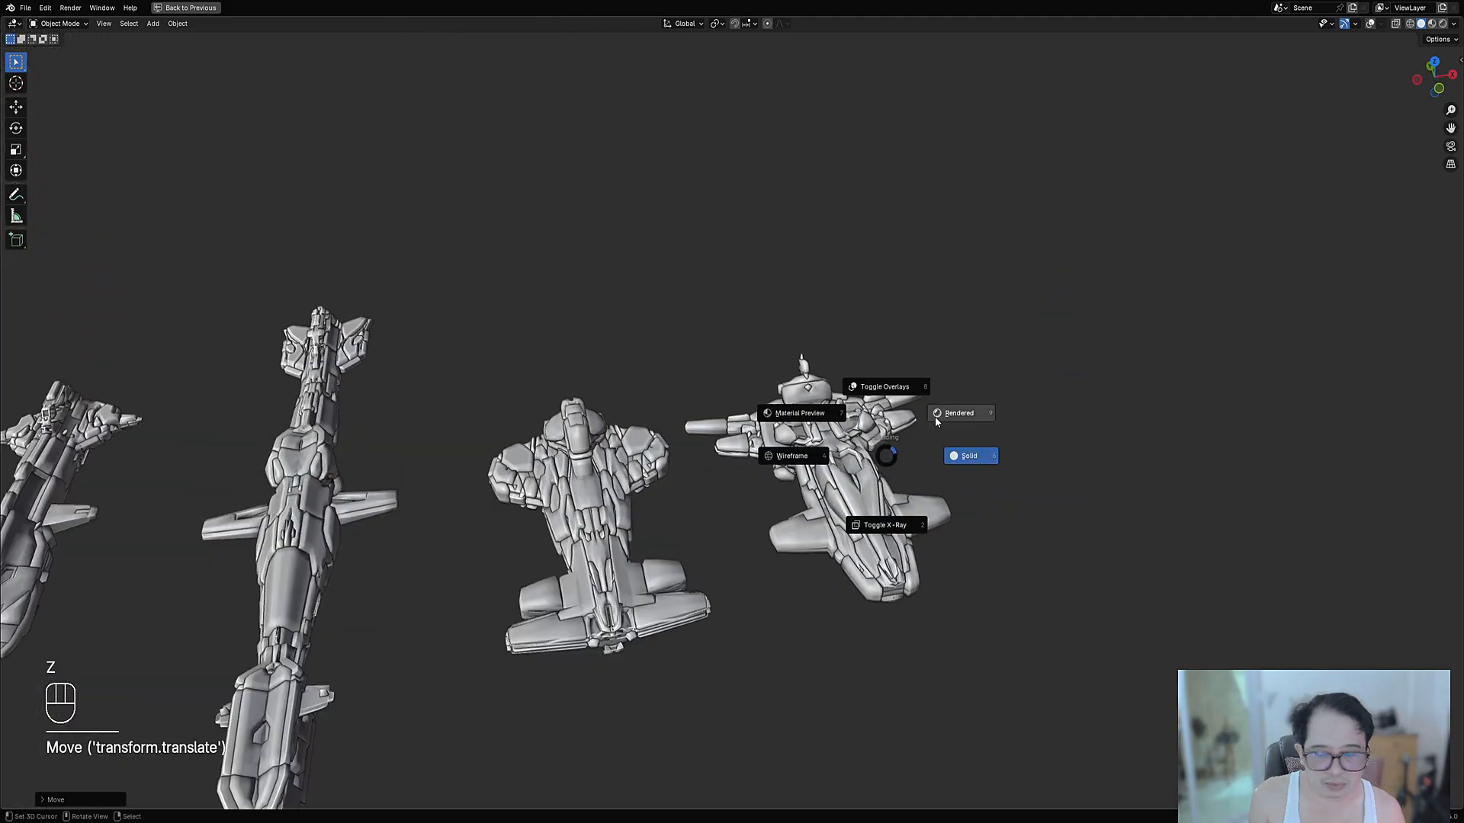
pyautogui.click(937, 422)
pyautogui.hotkey('shift', 'alt', 'z')
pyautogui.hotkey('shift', 'alt', 'z')
pyautogui.moveTo(1036, 513)
pyautogui.mouseDown(button='middle')
pyautogui.moveTo(932, 527)
pyautogui.moveTo(683, 474)
pyautogui.moveTo(981, 530)
pyautogui.mouseUp(button='middle')
pyautogui.keyDown('shift'); pyautogui.moveTo(705, 542); pyautogui.dragTo(827, 467, button='middle'); pyautogui.keyUp('shift')
# Select the flattened starship R_Starship.002, leave the maximized viewport and enlarge the Shader Editor area showing its material
pyautogui.click(725, 431)
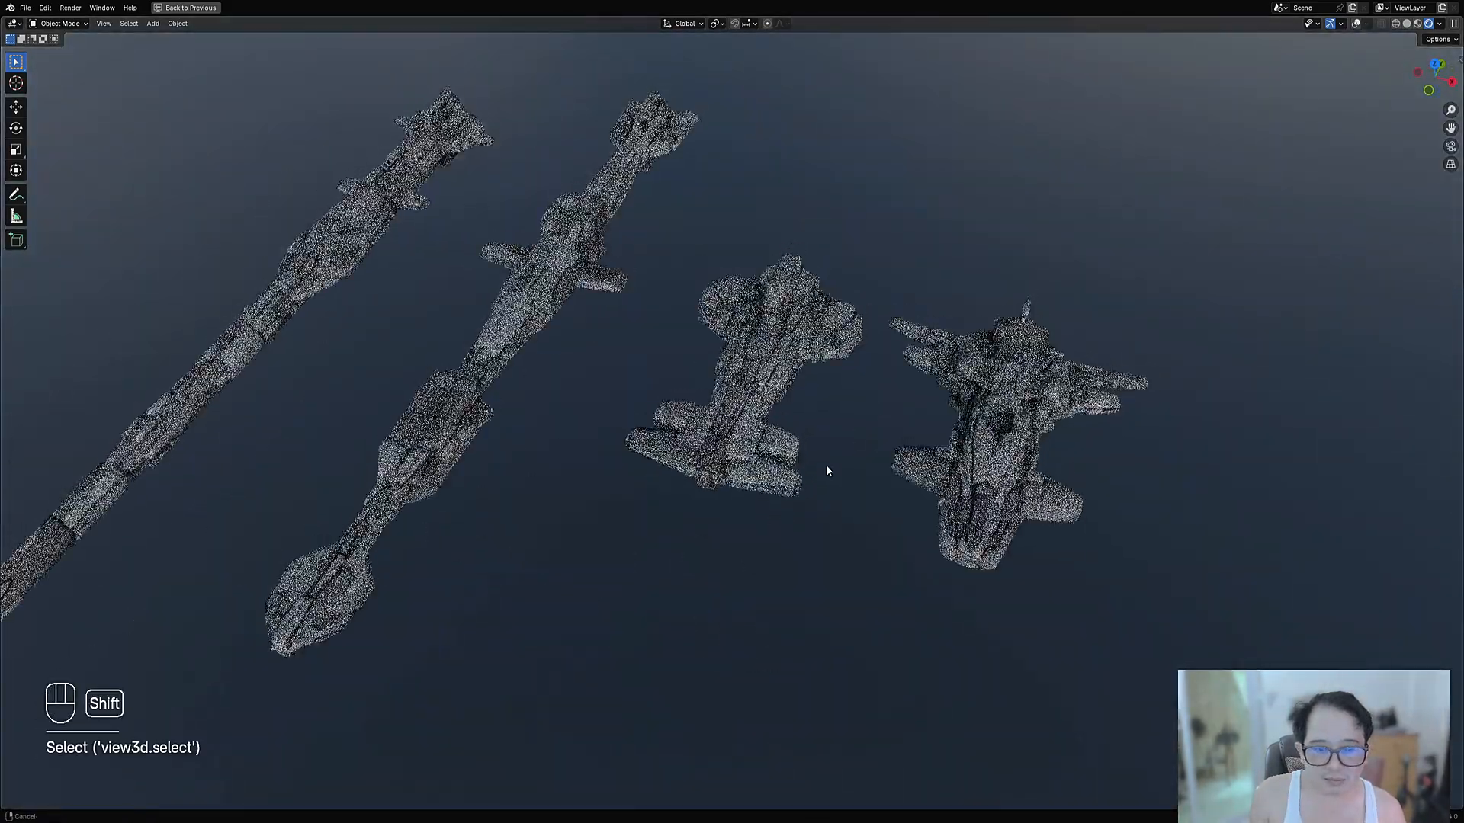
pyautogui.hotkey('ctrl', 'space')
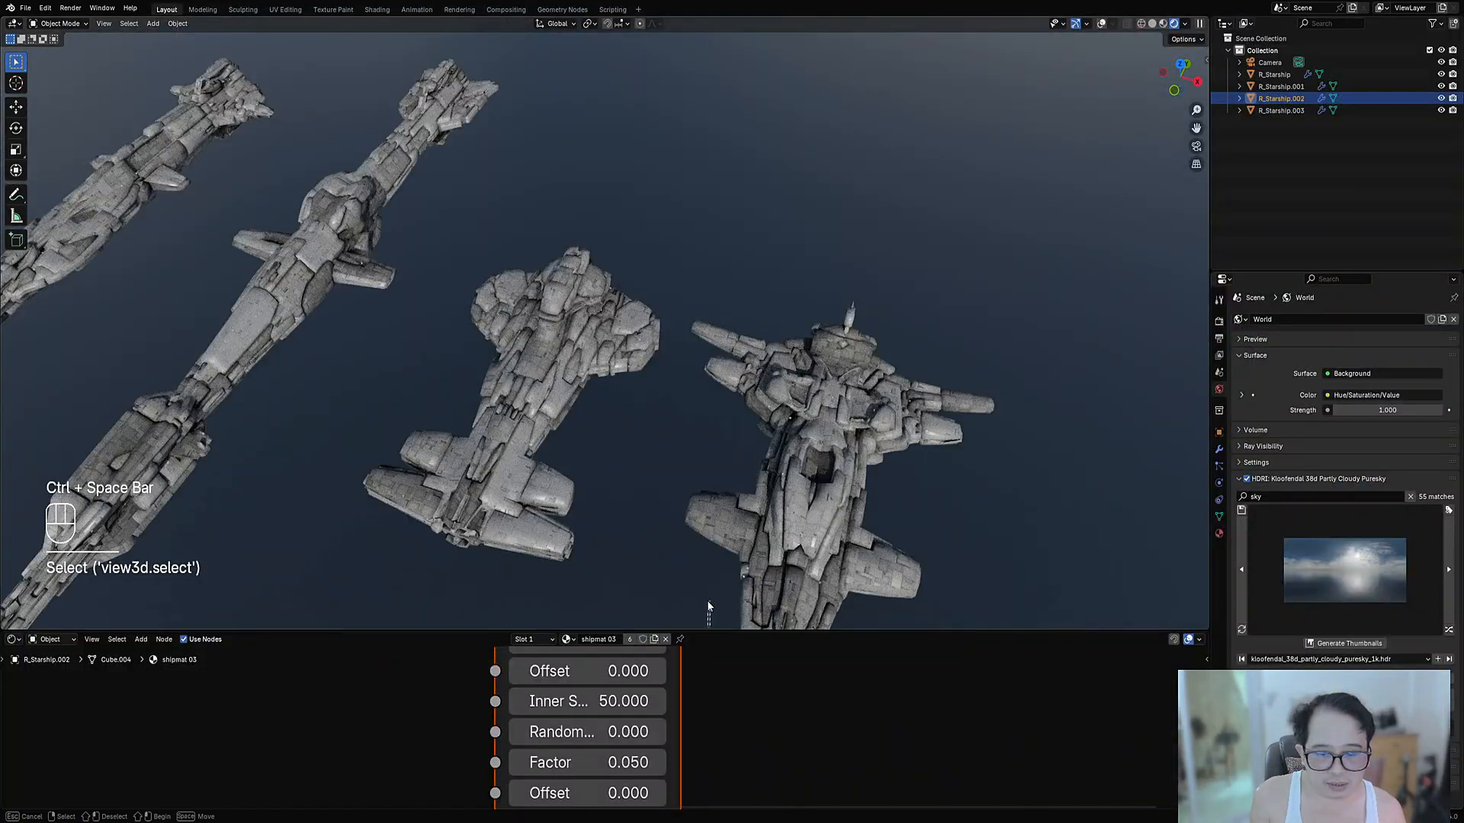
pyautogui.click(708, 601)
pyautogui.moveTo(719, 631); pyautogui.dragTo(709, 426)
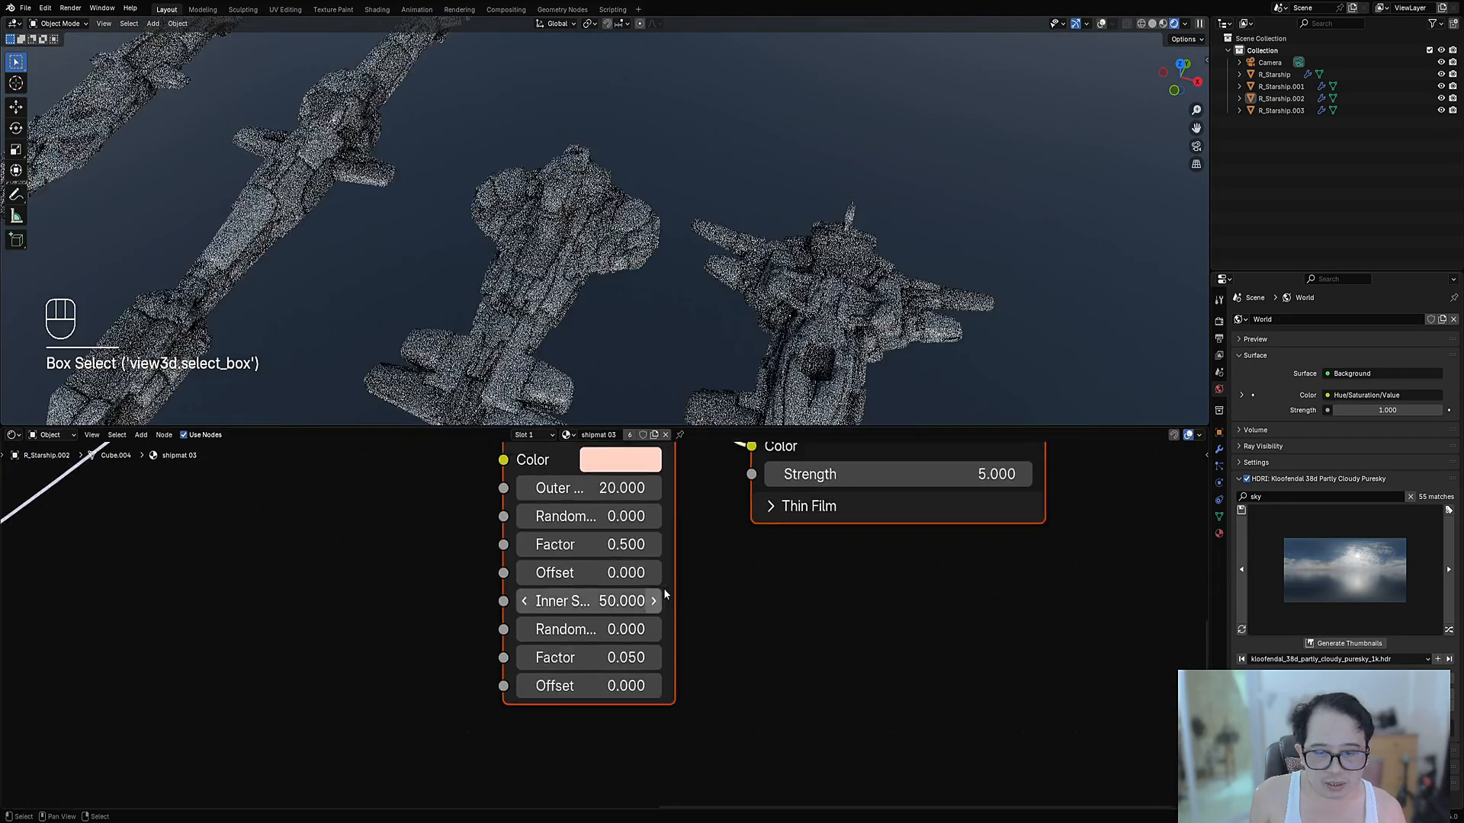
# Locate the NodeGroup node feeding the Color Ramp in the shipmat 03 node tree and select it
pyautogui.scroll(-12, 607, 621)
pyautogui.moveTo(430, 572); pyautogui.dragTo(575, 654, button='middle')
pyautogui.scroll(5, 573, 648)
pyautogui.moveTo(570, 595); pyautogui.dragTo(565, 723, button='middle')
pyautogui.scroll(6, 564, 686)
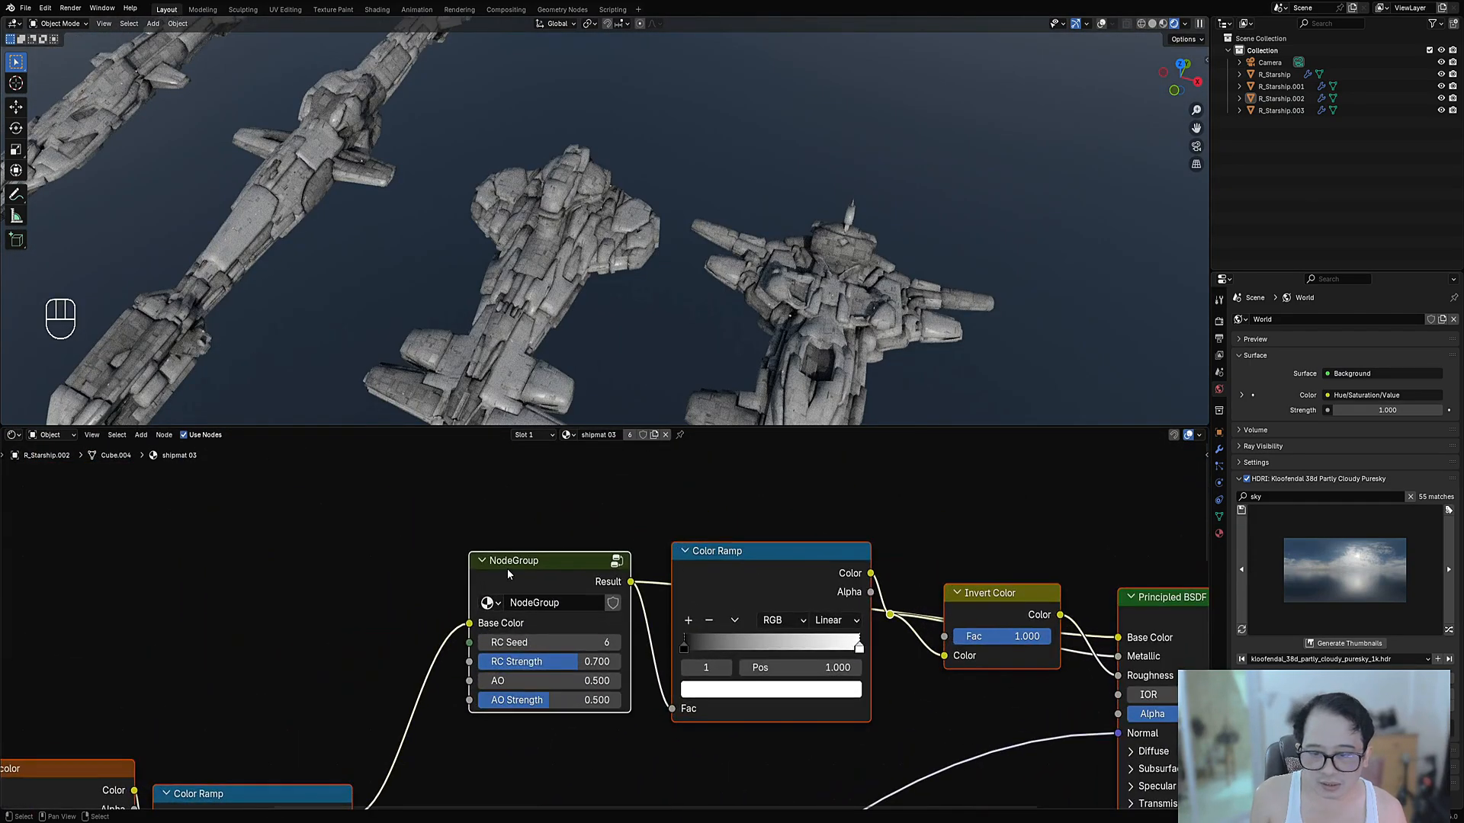
pyautogui.click(509, 575)
pyautogui.scroll(3, 518, 621)
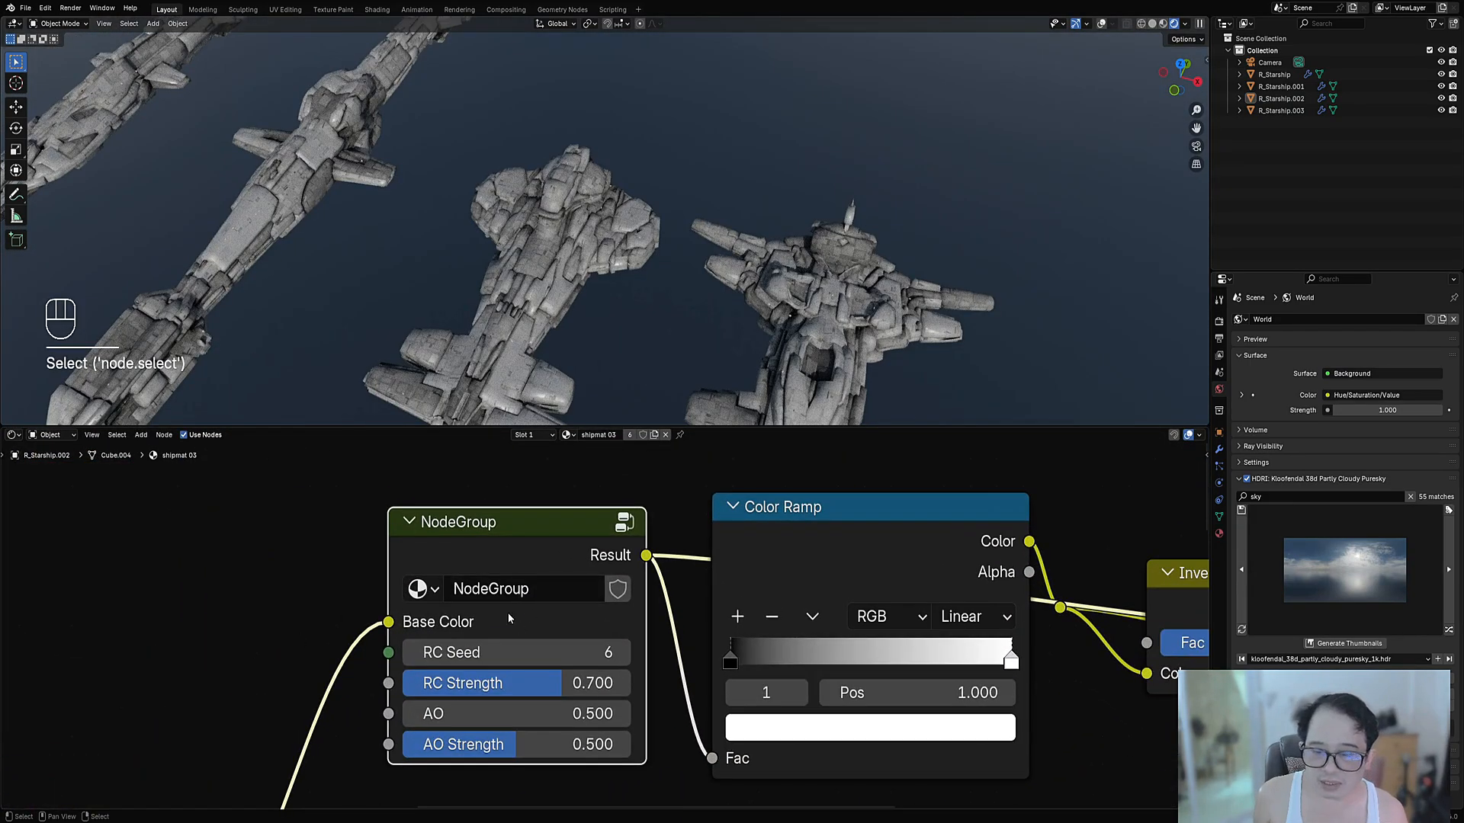
pyautogui.moveTo(349, 687); pyautogui.dragTo(326, 668, button='middle')
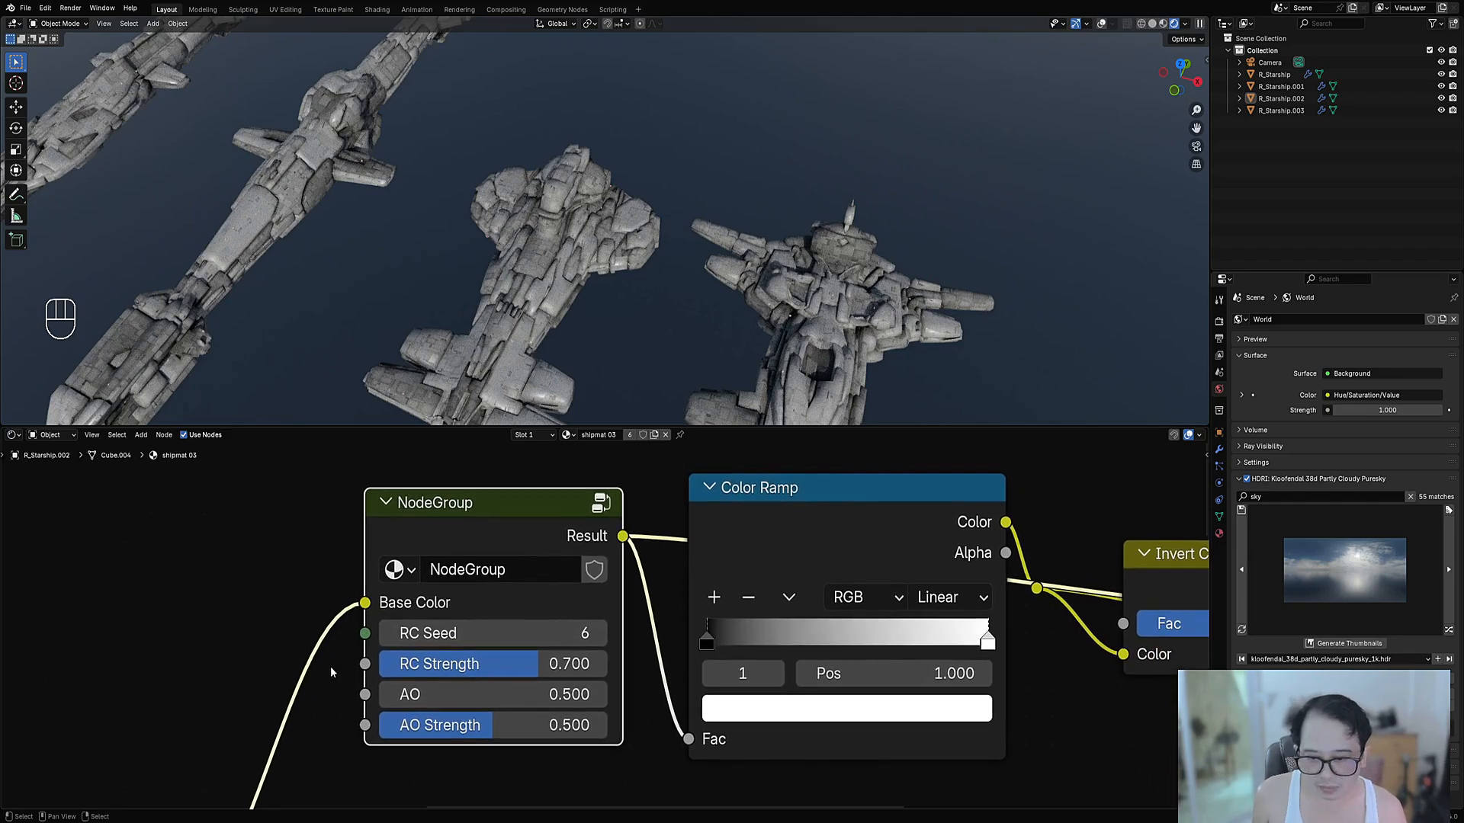
# Try an RC Strength of 1.000 and an RC Seed of 8 on the NodeGroup node
pyautogui.moveTo(531, 668); pyautogui.dragTo(610, 665)
pyautogui.keyDown('shift'); pyautogui.moveTo(799, 358); pyautogui.dragTo(706, 274, button='middle'); pyautogui.keyUp('shift')
pyautogui.scroll(1, 706, 274)
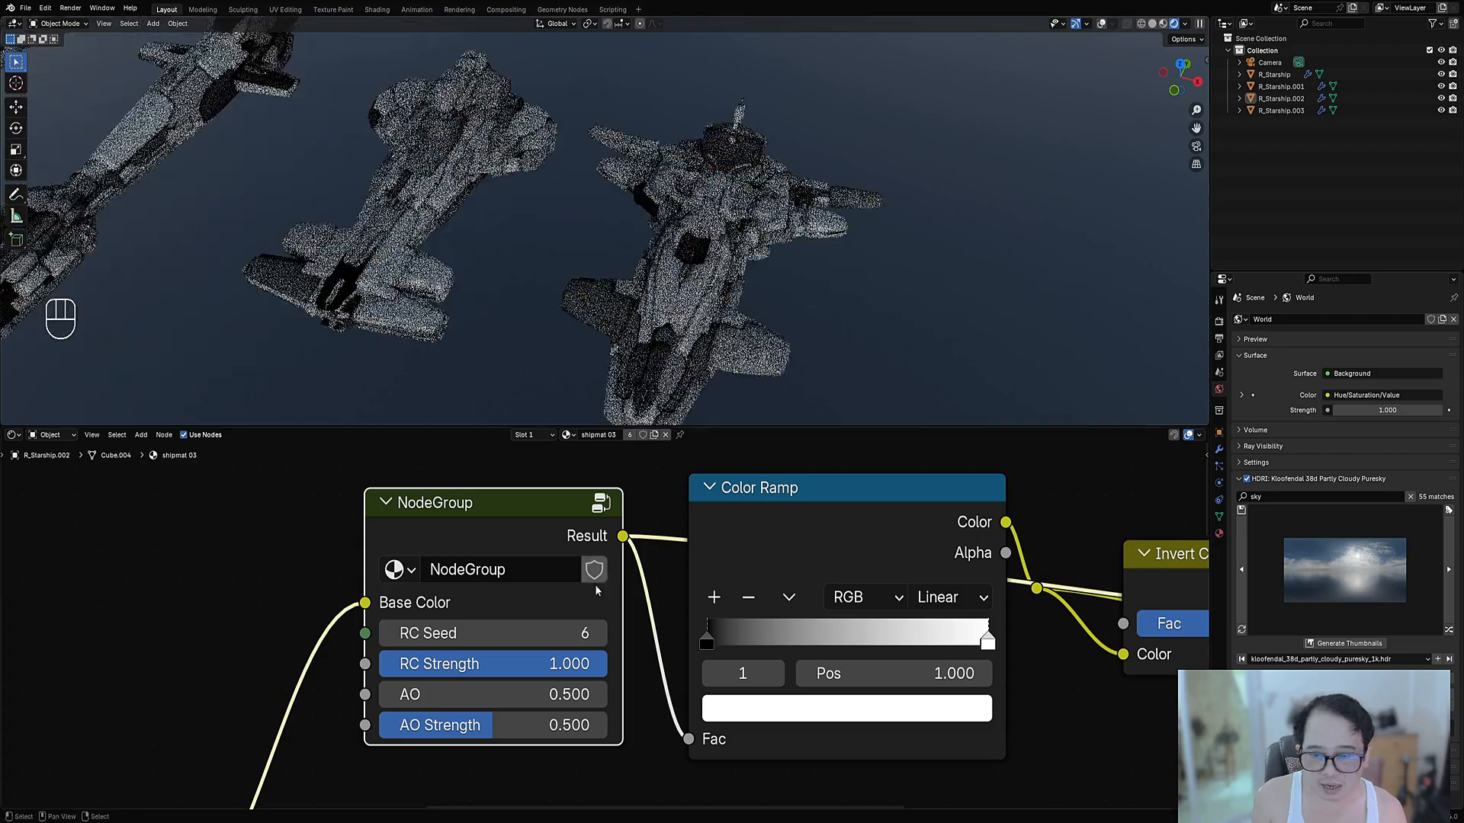
pyautogui.keyDown('ctrl'); pyautogui.scroll(5, 494, 644); pyautogui.keyUp('ctrl')
pyautogui.keyDown('ctrl'); pyautogui.scroll(-3, 494, 643); pyautogui.keyUp('ctrl')
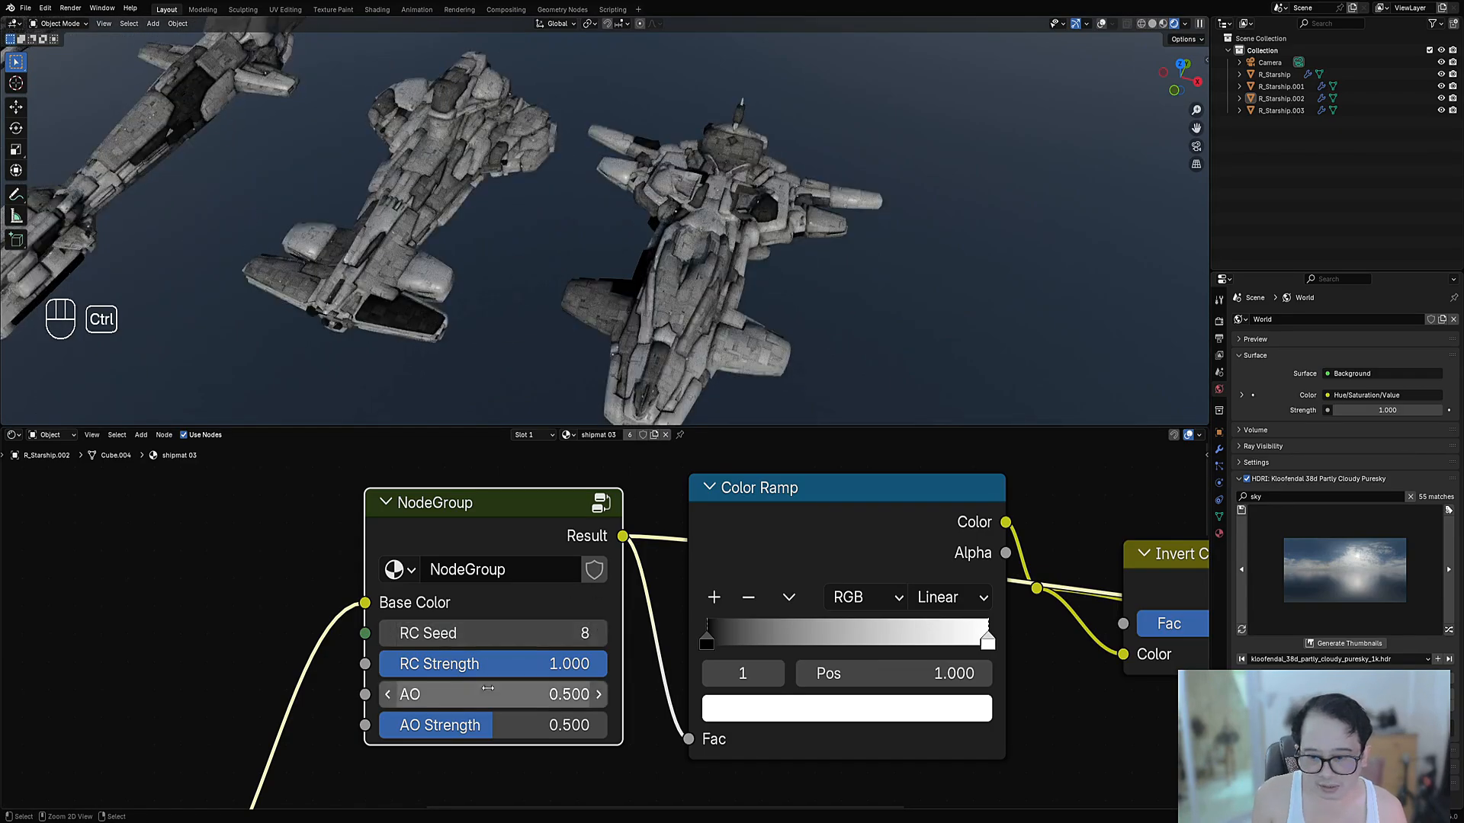
# Try an RC Strength of 0.500 on the NodeGroup node and view the front starship up close
pyautogui.moveTo(480, 699)
pyautogui.mouseDown()
pyautogui.moveTo(538, 698)
pyautogui.moveTo(434, 699)
pyautogui.moveTo(535, 699)
pyautogui.moveTo(455, 698)
pyautogui.moveTo(534, 725)
pyautogui.moveTo(491, 725)
pyautogui.mouseUp()
pyautogui.moveTo(553, 665); pyautogui.dragTo(502, 664)
pyautogui.moveTo(833, 372); pyautogui.dragTo(781, 379, button='middle')
pyautogui.scroll(3, 755, 358)
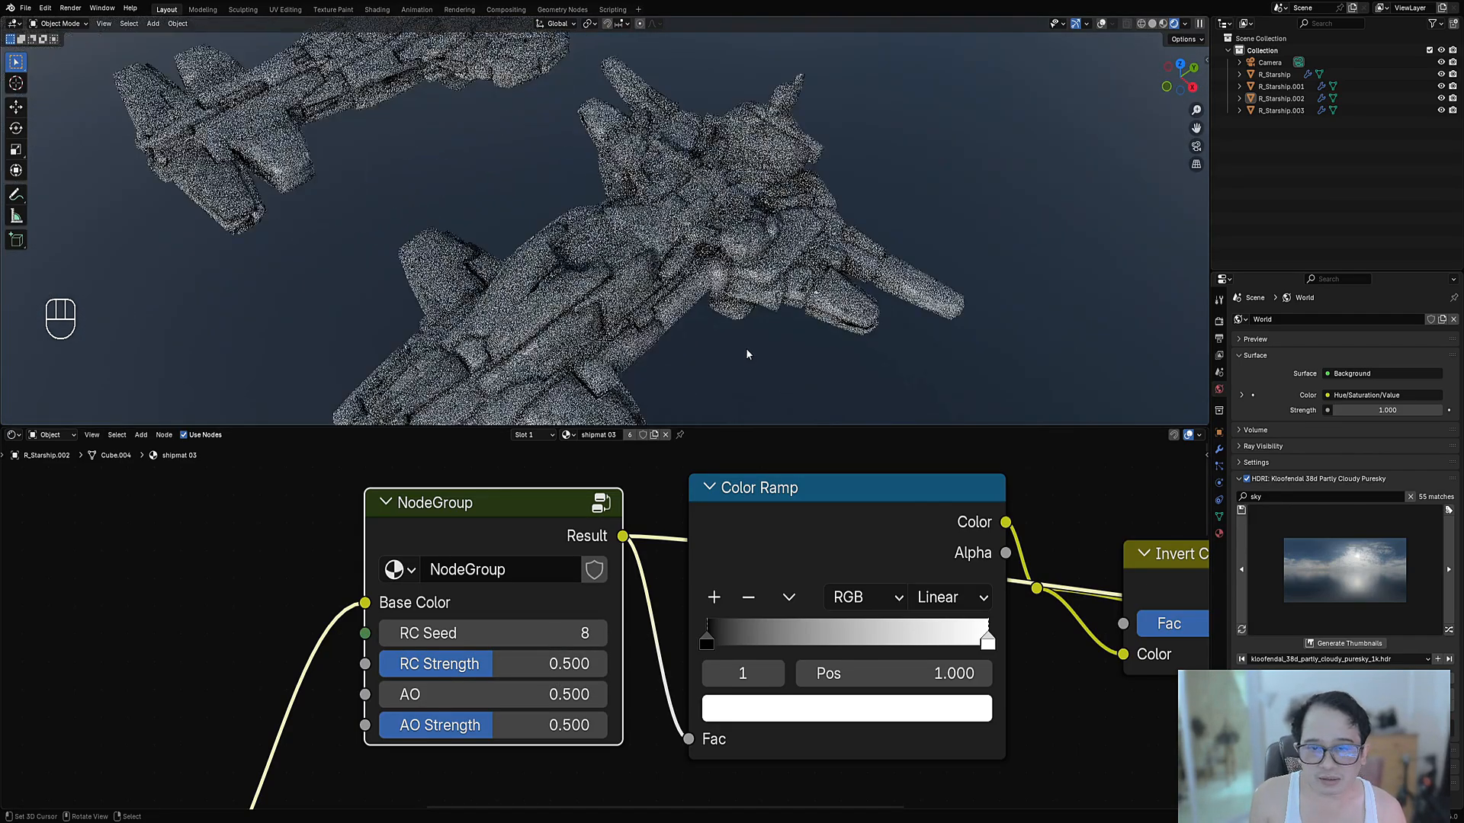
# Set the NodeGroup node's RC Strength to 0.700 and its RC Seed to 12
pyautogui.moveTo(533, 665); pyautogui.dragTo(580, 664)
pyautogui.keyDown('ctrl'); pyautogui.scroll(4, 536, 637); pyautogui.keyUp('ctrl')
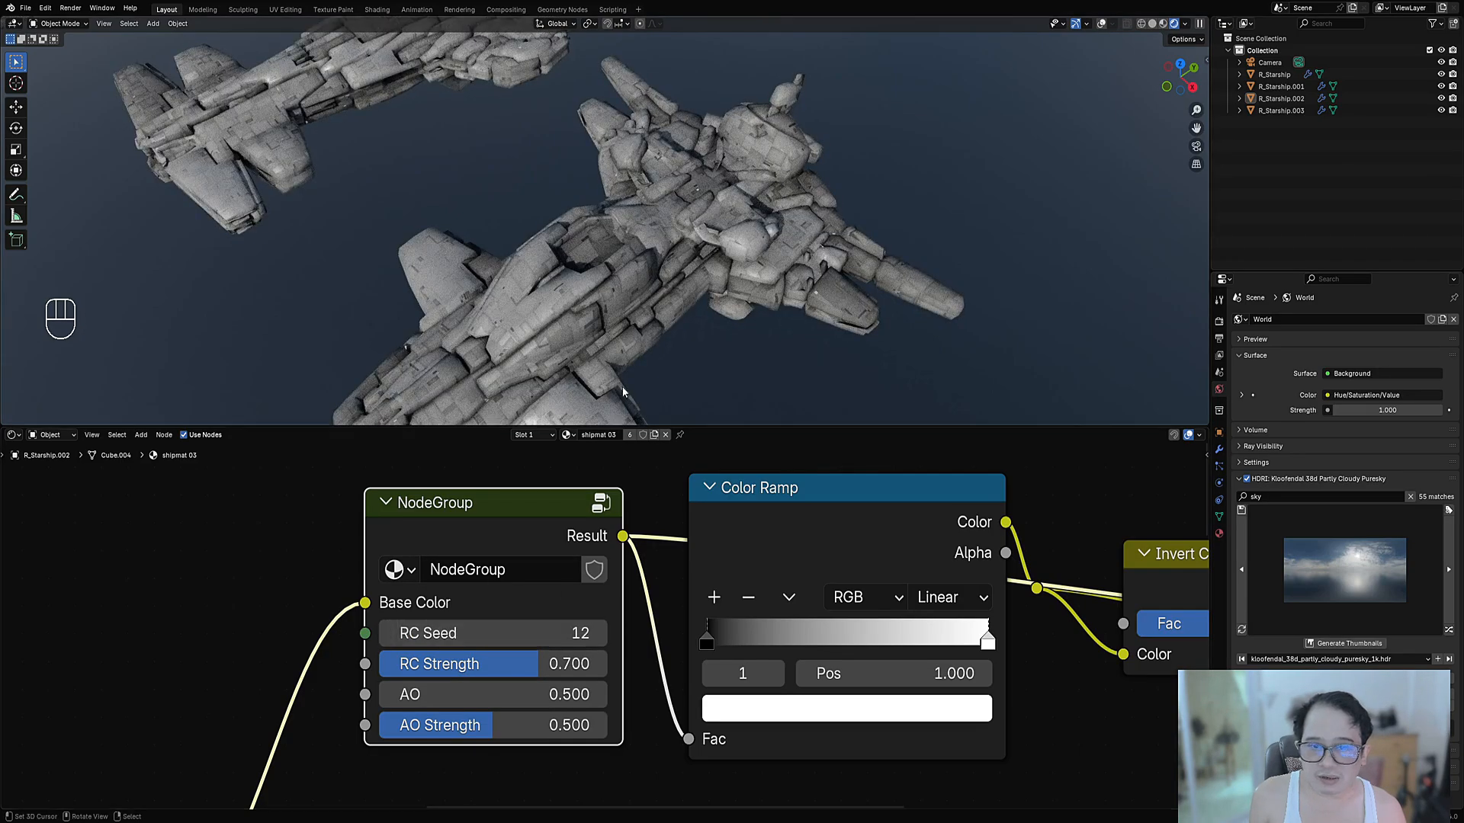
pyautogui.scroll(-5, 623, 381)
pyautogui.scroll(4, 621, 356)
# Set the NodeGroup node's AO Strength to 0.600 and inspect the starships in a maximized viewport
pyautogui.moveTo(503, 693); pyautogui.dragTo(526, 725)
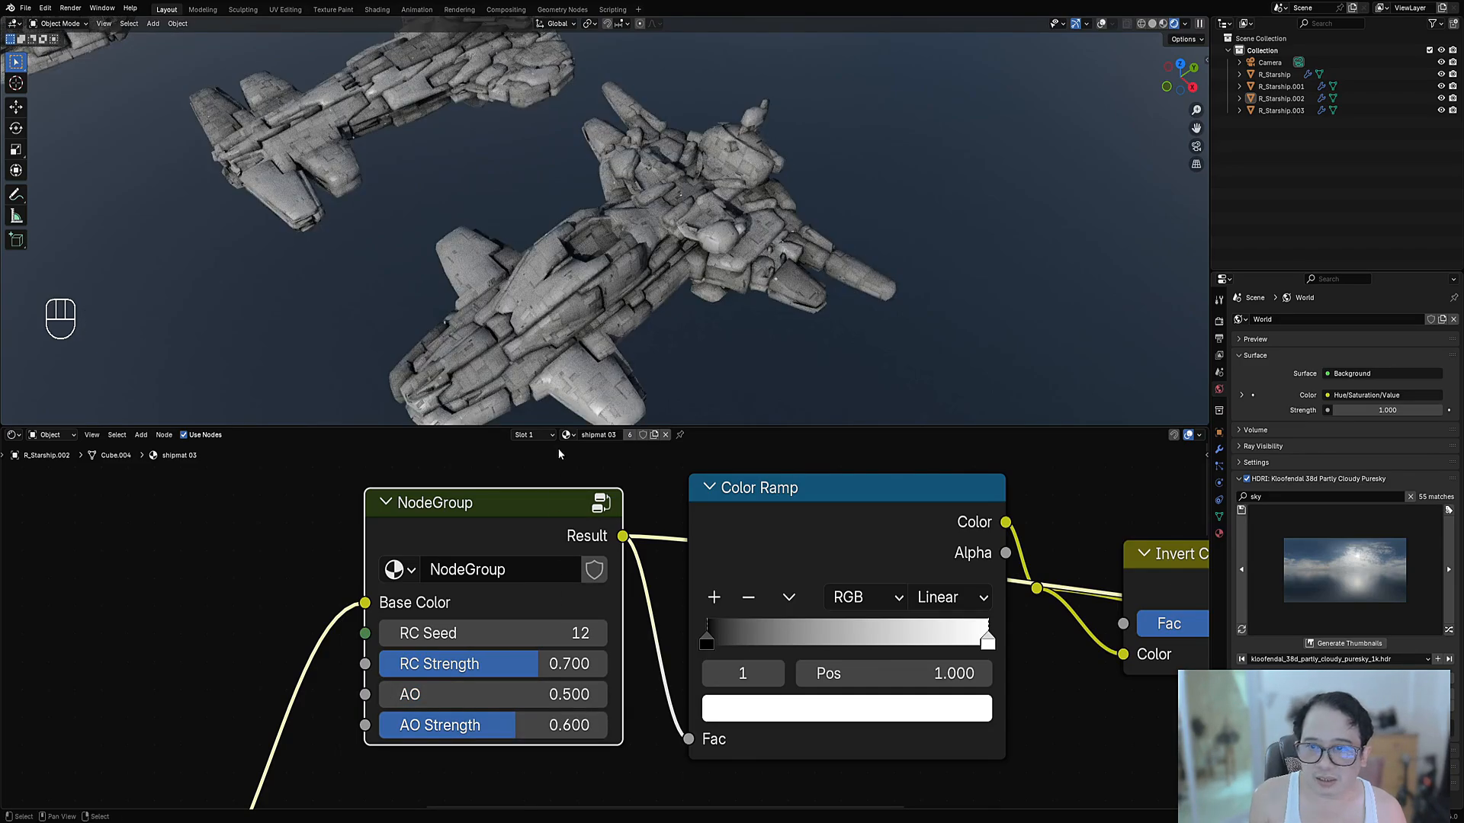
pyautogui.scroll(-3, 611, 305)
pyautogui.hotkey('ctrl', 'space')
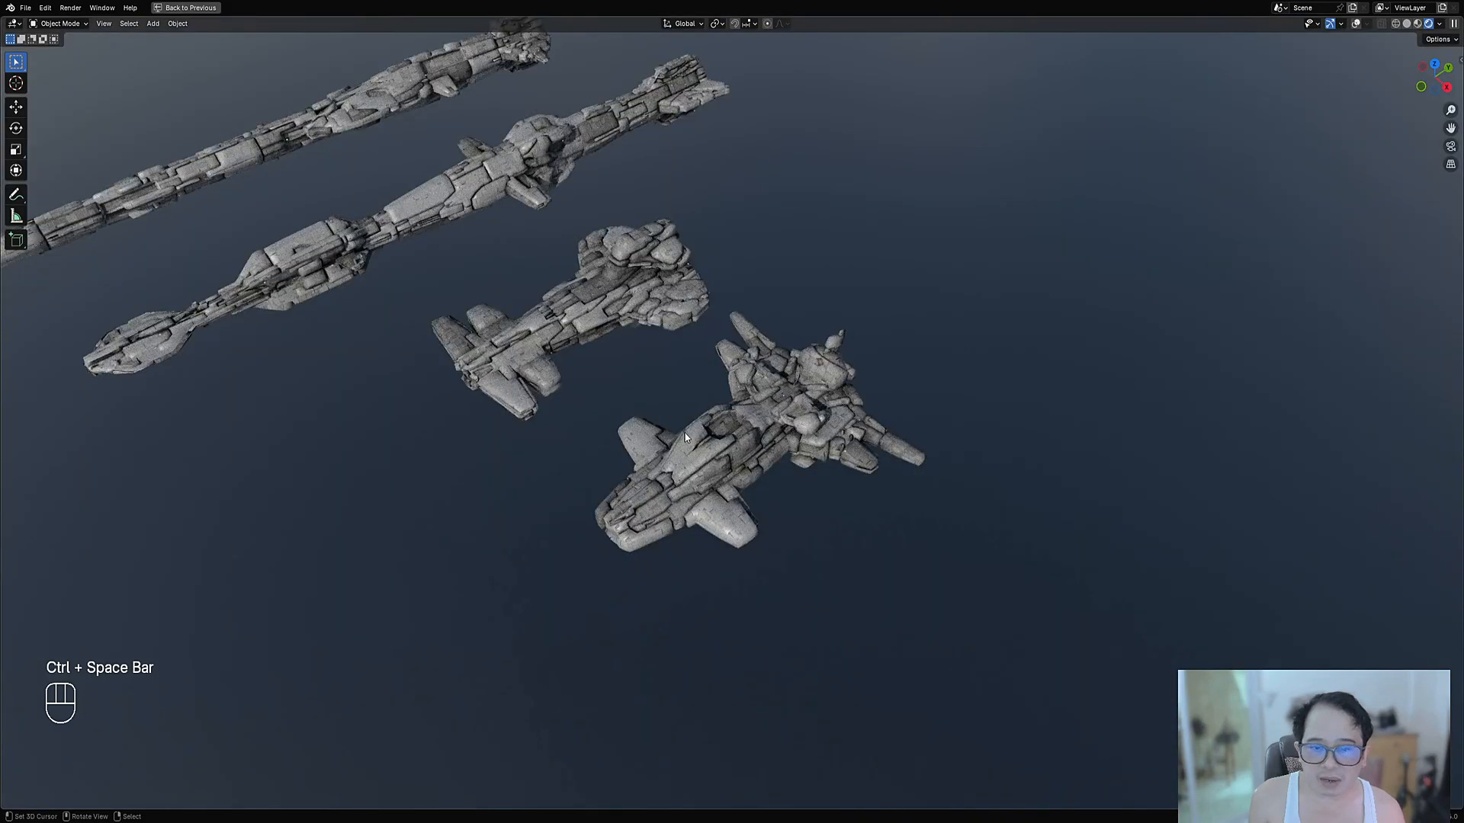
pyautogui.moveTo(686, 437); pyautogui.dragTo(916, 391, button='middle')
pyautogui.moveTo(898, 392); pyautogui.dragTo(830, 450, button='middle')
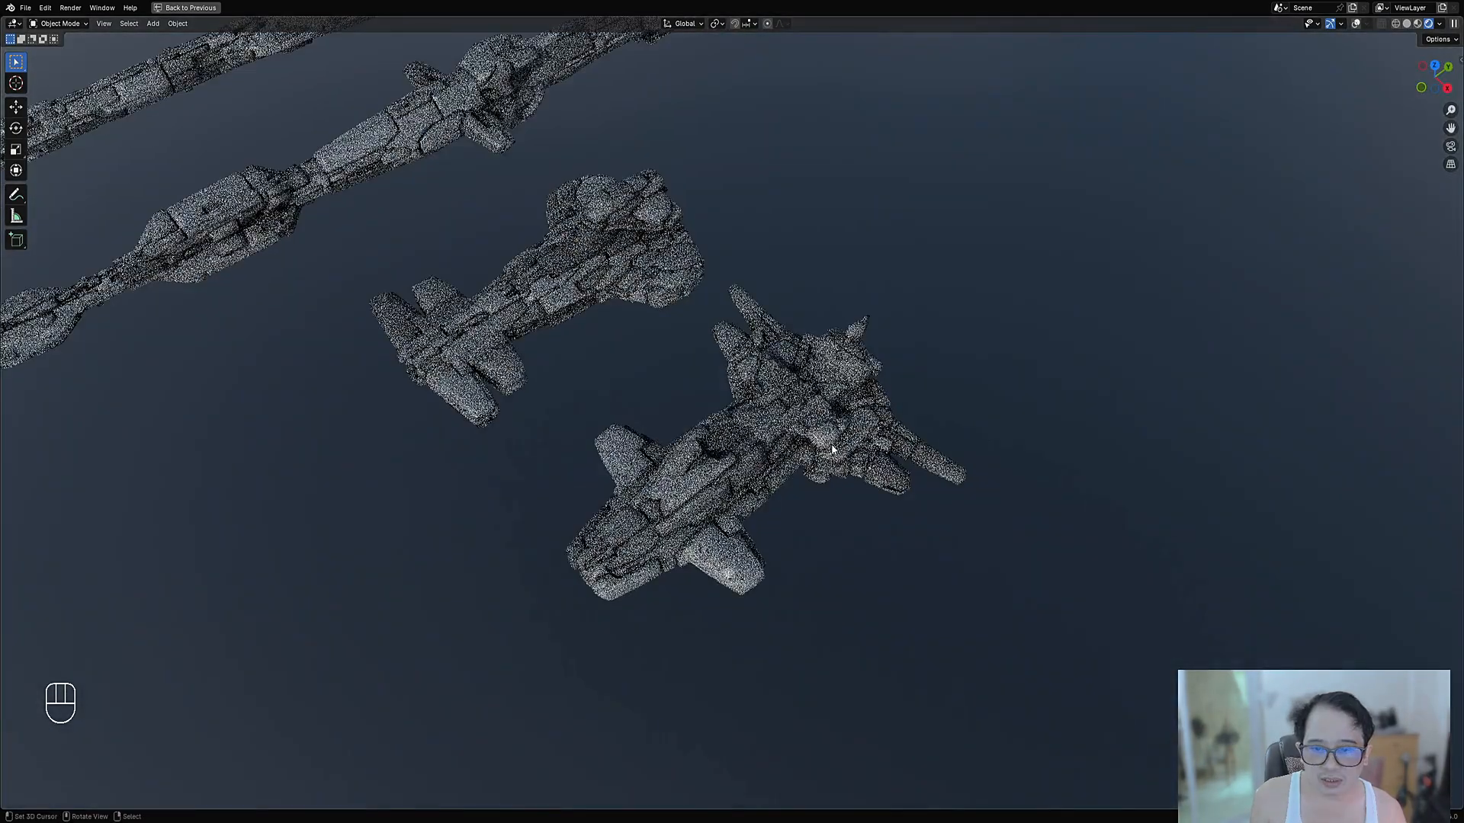
pyautogui.moveTo(701, 494); pyautogui.dragTo(758, 510, button='middle')
# Delete the frontmost starship with the spread wings
pyautogui.click(799, 419)
pyautogui.press('x')
pyautogui.moveTo(670, 533); pyautogui.dragTo(746, 456, button='middle')
# Select the remaining short, flattened starship and move it closer to the long ship beside it
pyautogui.click(760, 424)
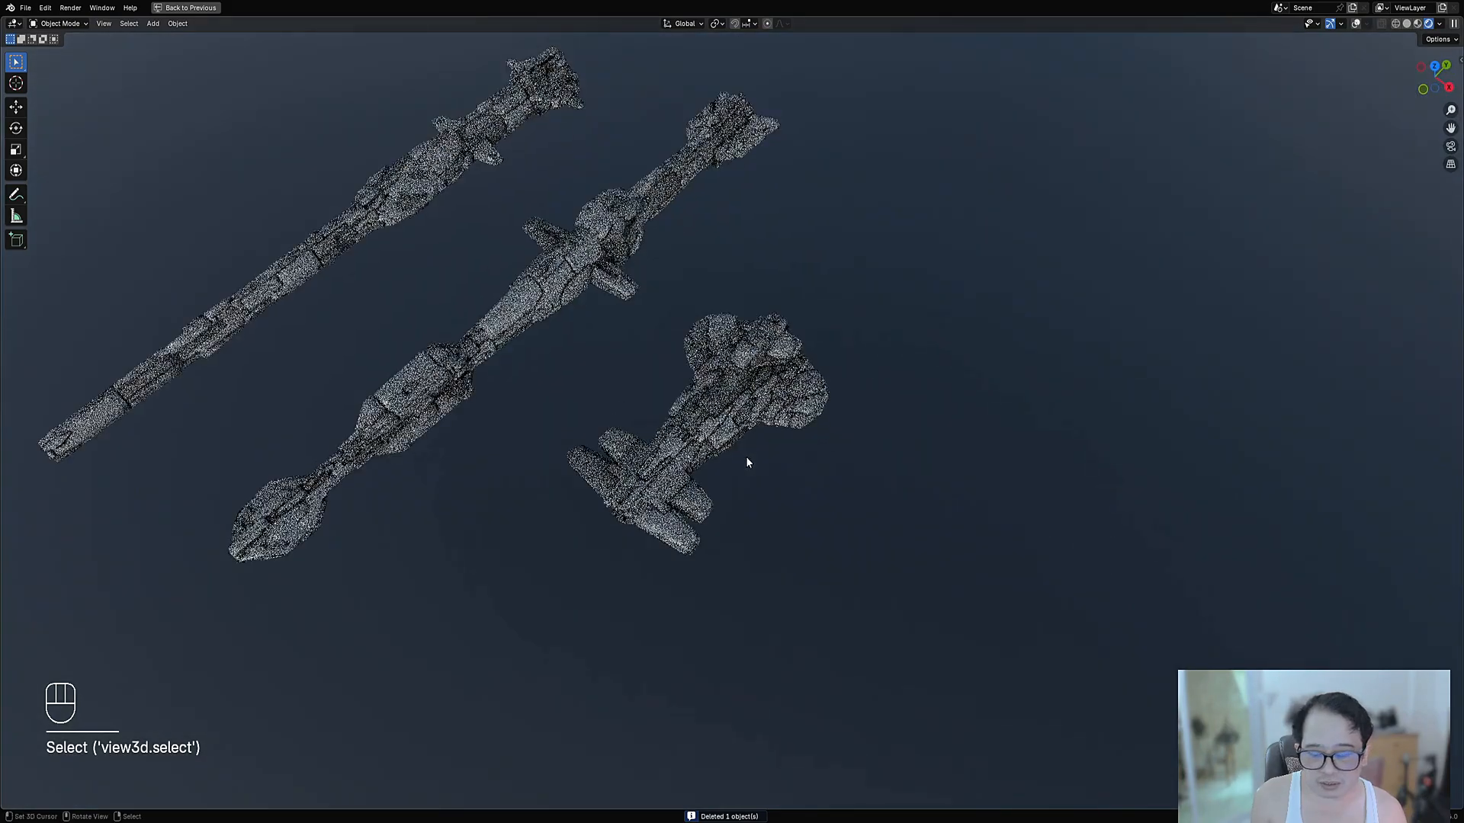
pyautogui.press('g')
pyautogui.click(741, 422)
pyautogui.scroll(3, 724, 423)
pyautogui.press('g')
pyautogui.click(725, 436)
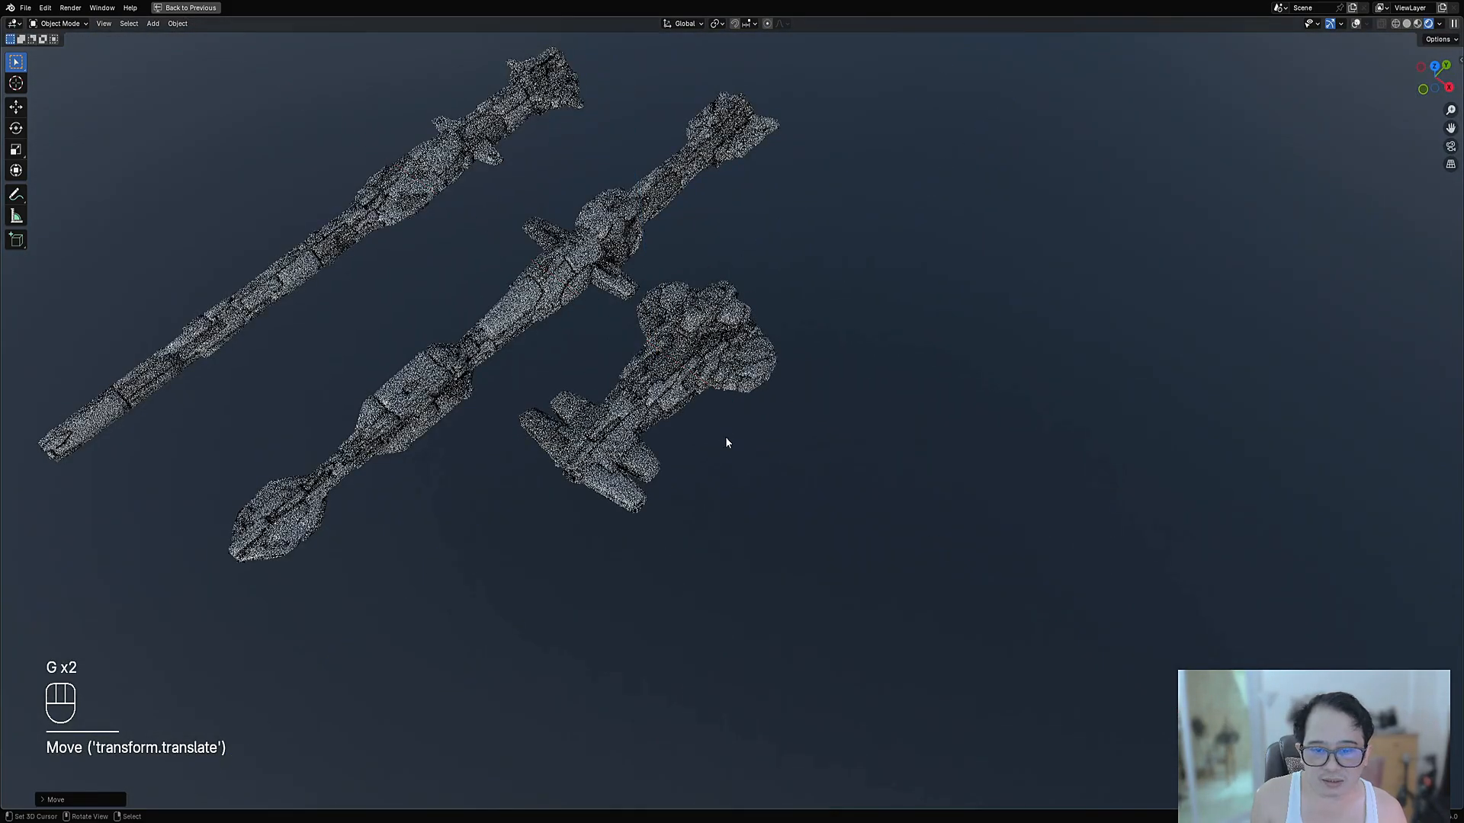
# Add a cube and place it in the empty space in front of the short, flattened starship
pyautogui.hotkey('shift', 'a')
pyautogui.moveTo(828, 382)
pyautogui.click(872, 447)
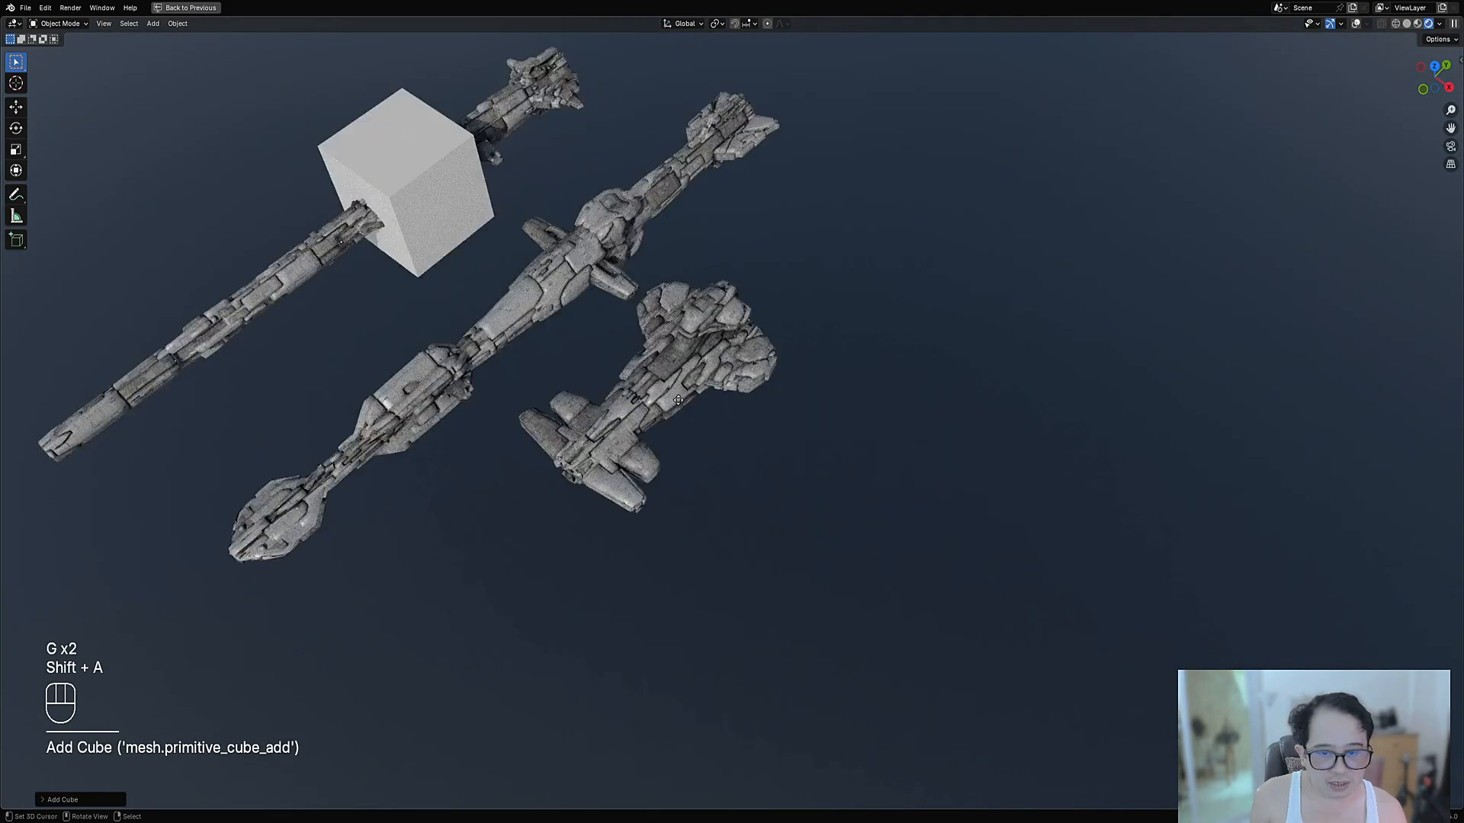
pyautogui.press('g')
pyautogui.click(1194, 610)
pyautogui.scroll(-3, 950, 432)
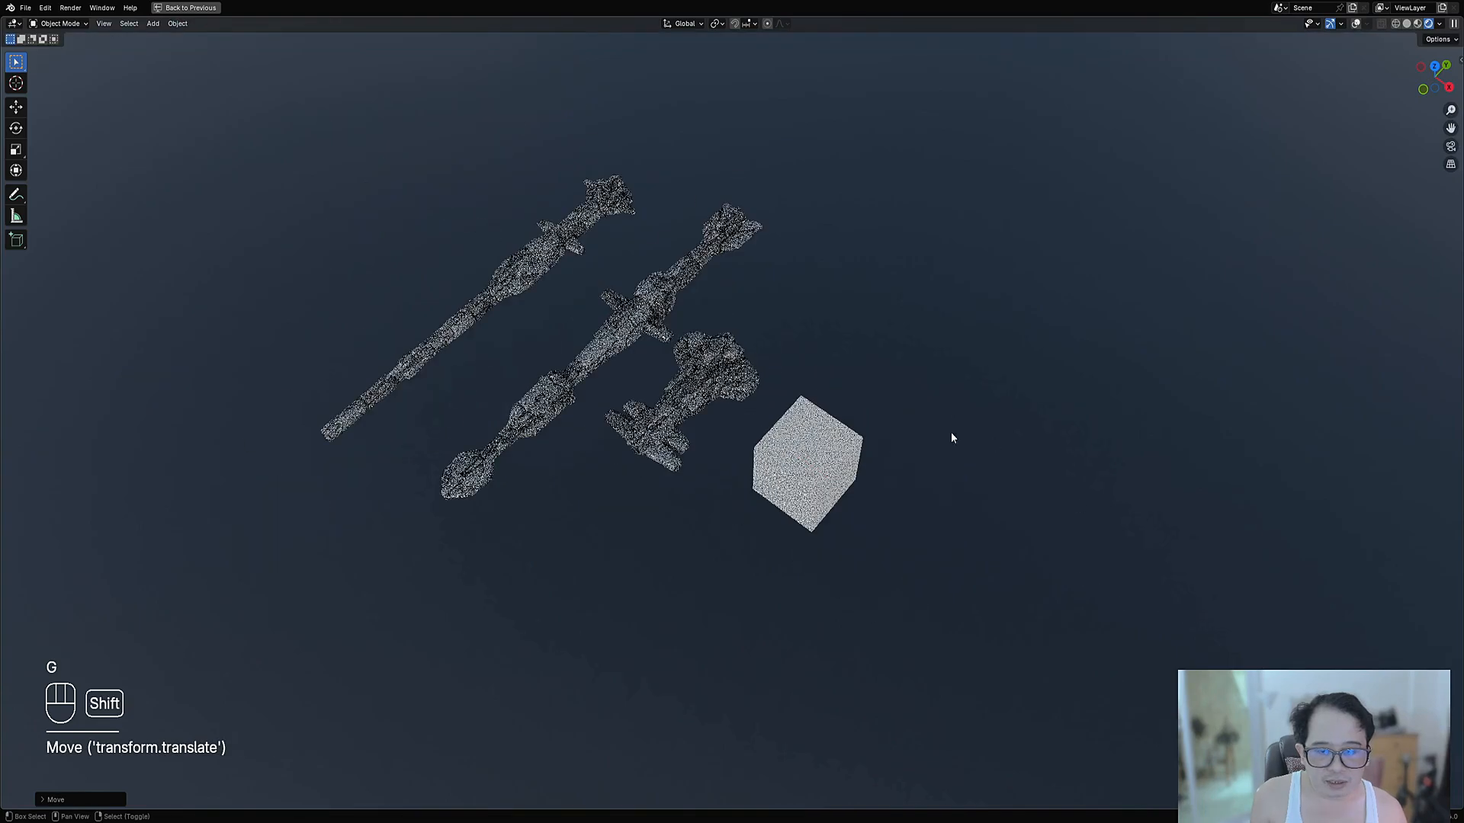
# Switch the viewport to solid shading and run Random Starship on the new cube
pyautogui.scroll(3, 862, 419)
pyautogui.hotkey('shift', 'a')
pyautogui.press('z')
pyautogui.click(831, 417)
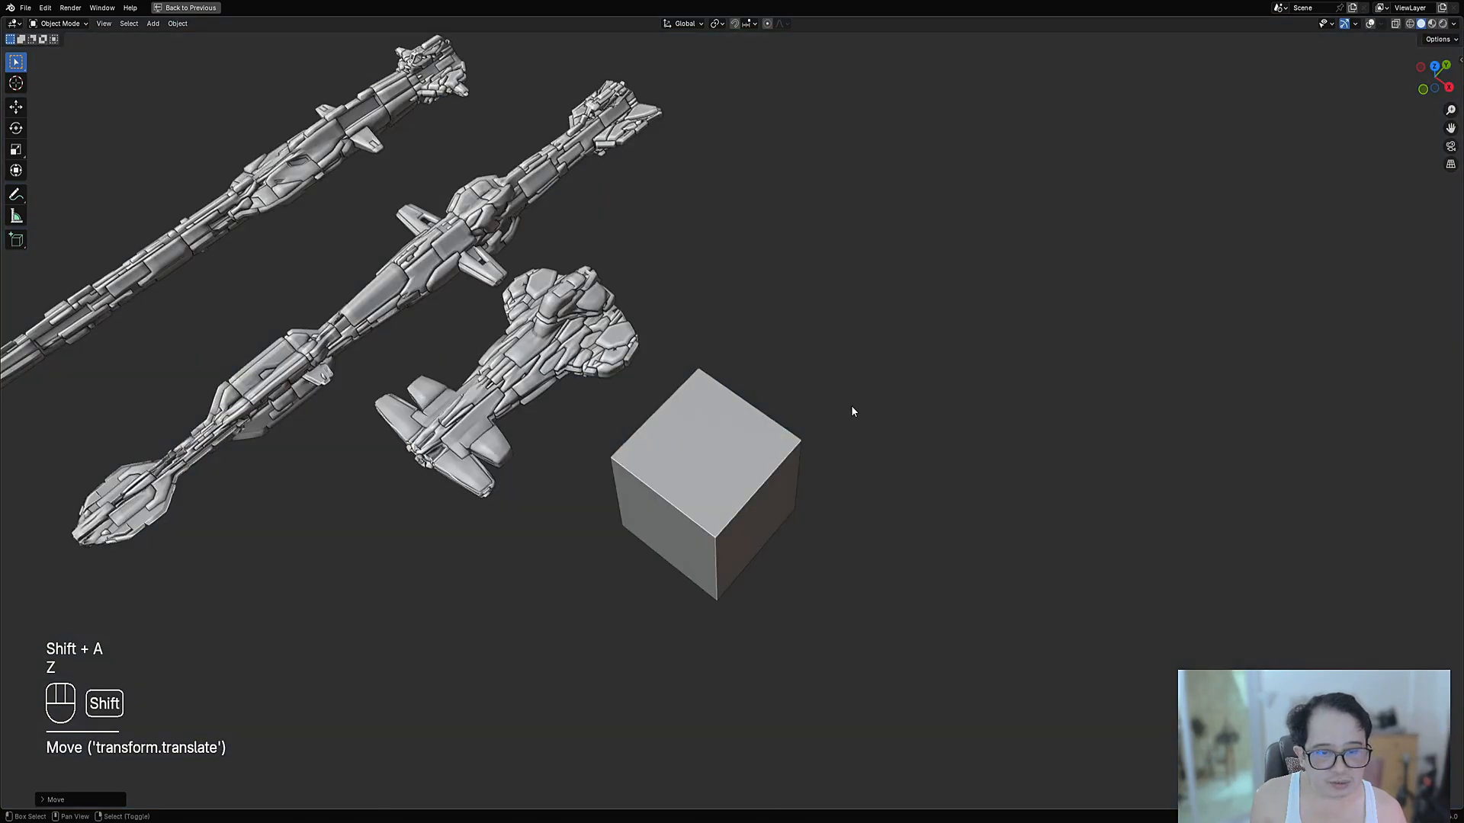
pyautogui.hotkey('shift', 'a')
pyautogui.moveTo(849, 404)
pyautogui.click(902, 436)
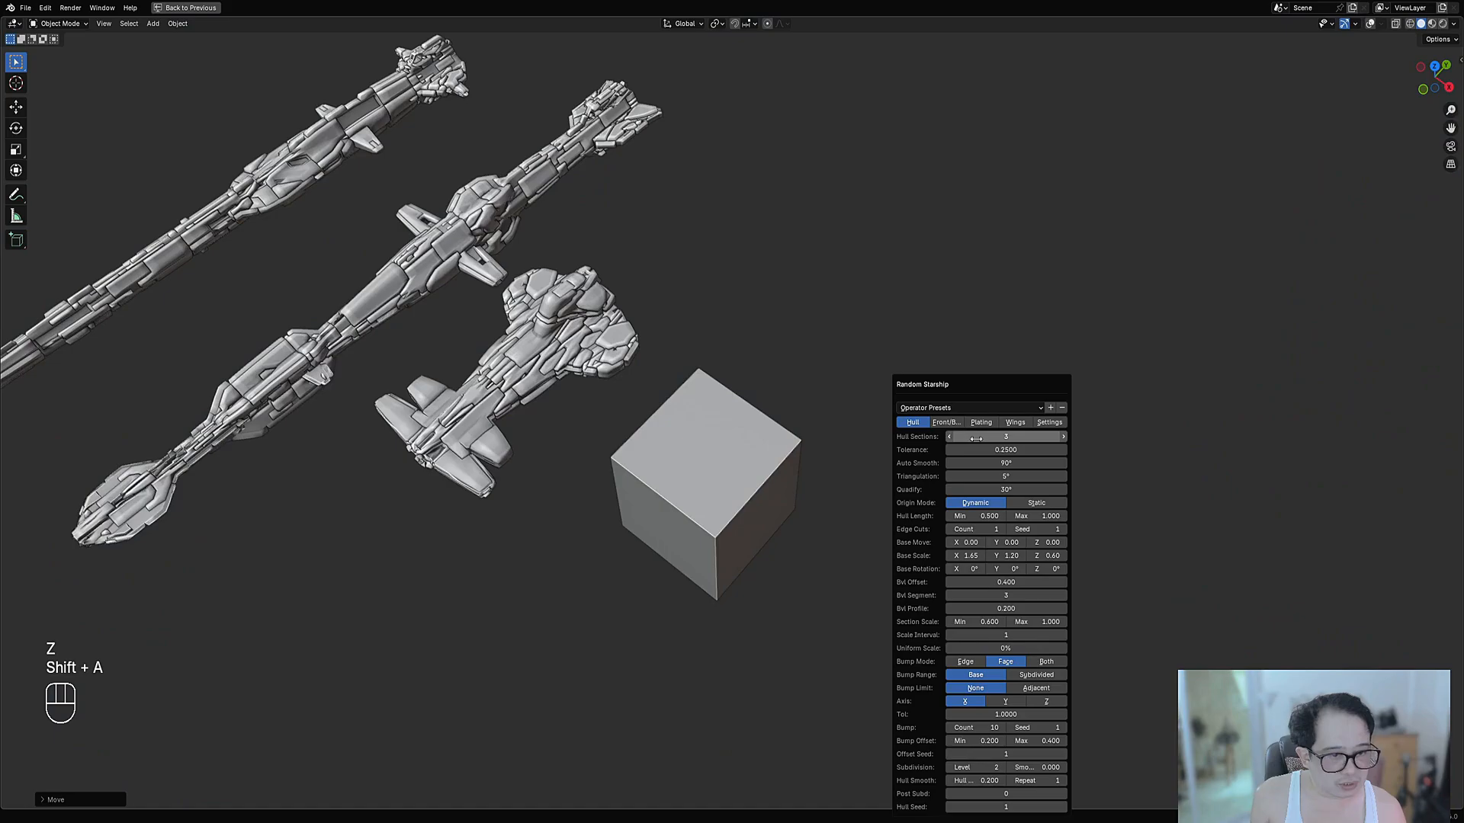
# Set the new starship's hull subdivision level to 0 and its hull sections to 12
pyautogui.keyDown('ctrl'); pyautogui.moveTo(992, 768); pyautogui.dragTo(962, 769); pyautogui.keyUp('ctrl')
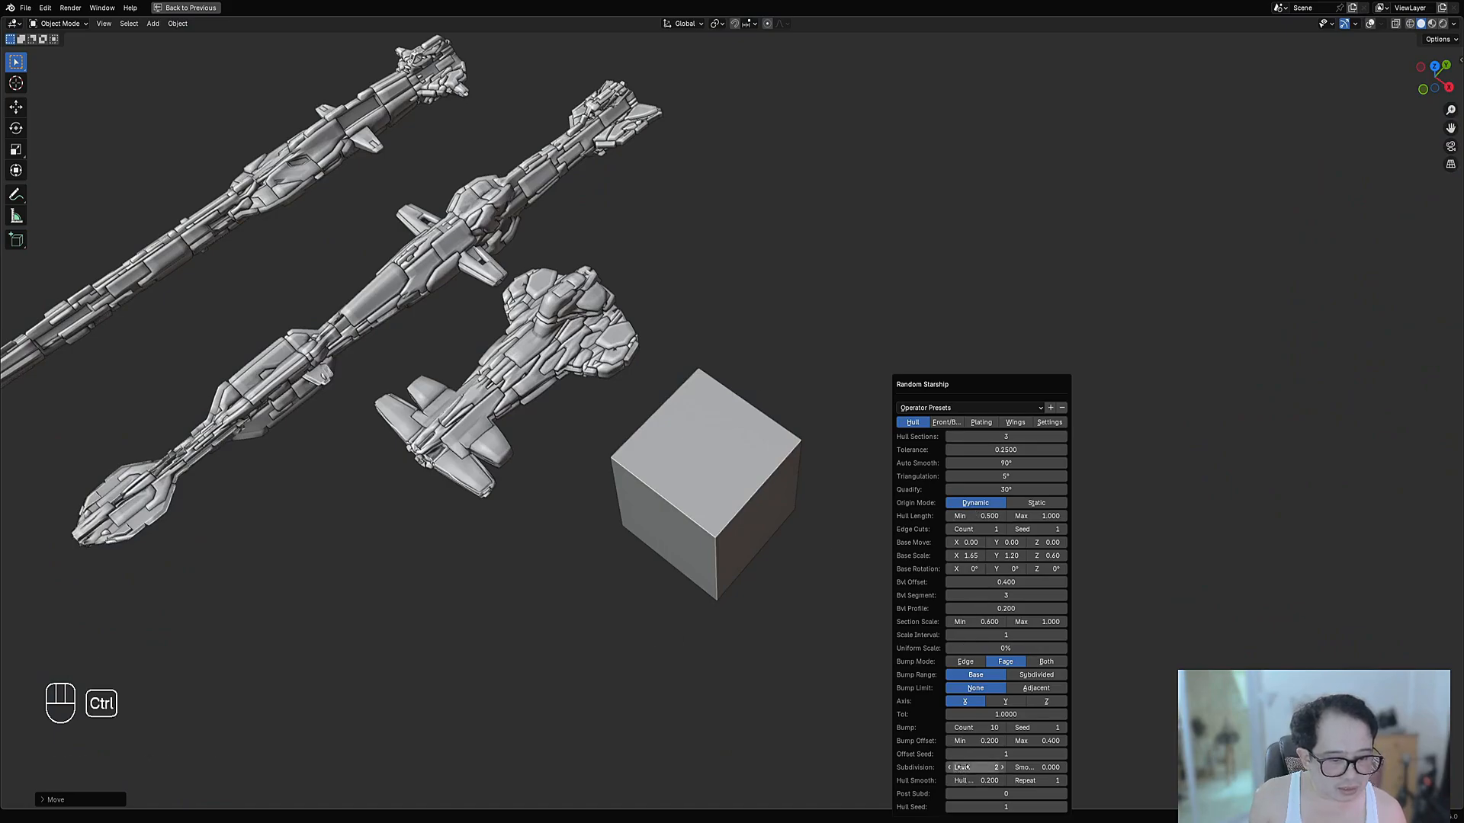
pyautogui.click(963, 437)
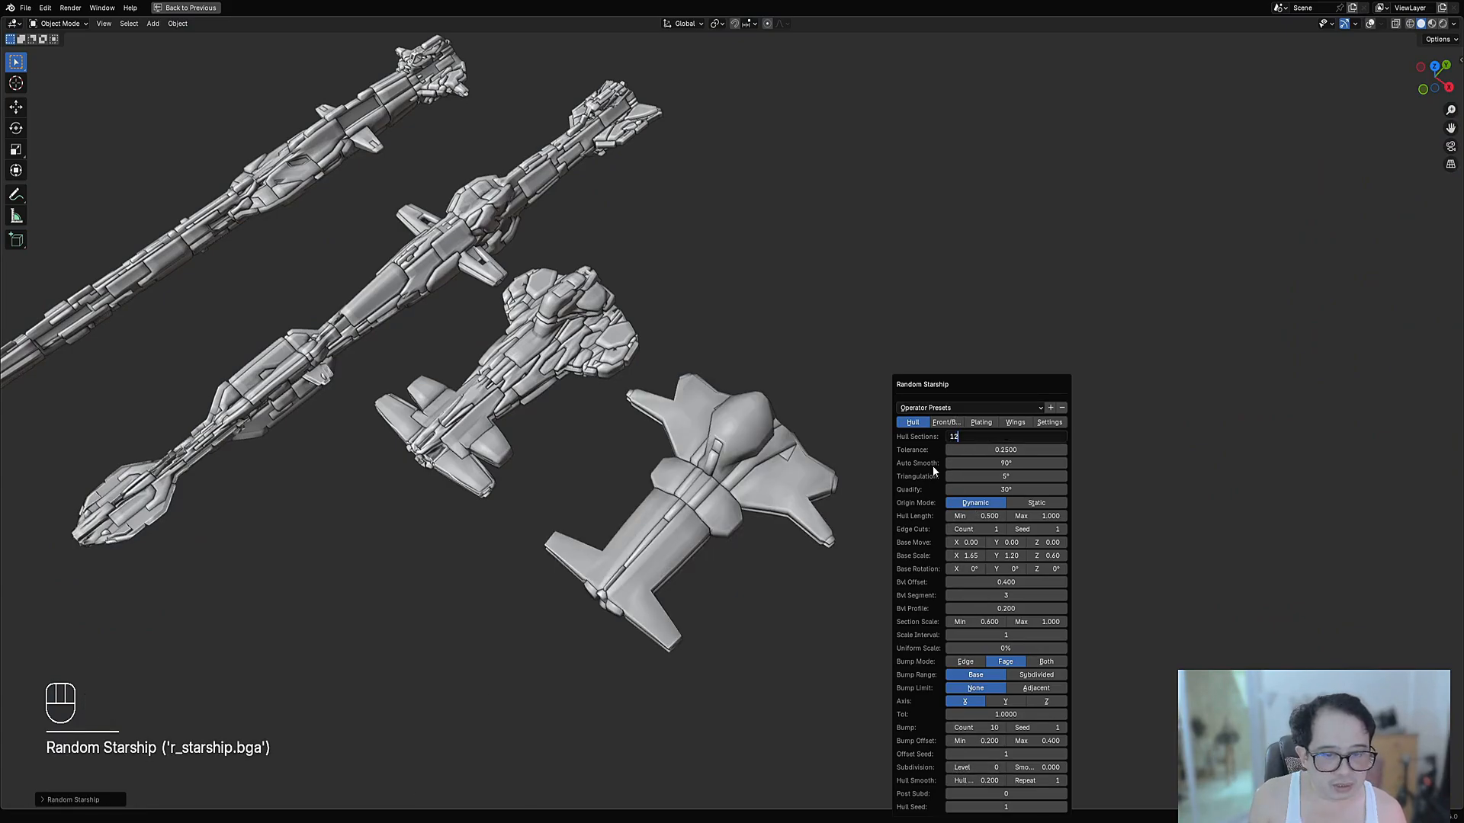
pyautogui.write('12')
pyautogui.press('Return')
pyautogui.moveTo(781, 520); pyautogui.dragTo(1001, 348, button='middle')
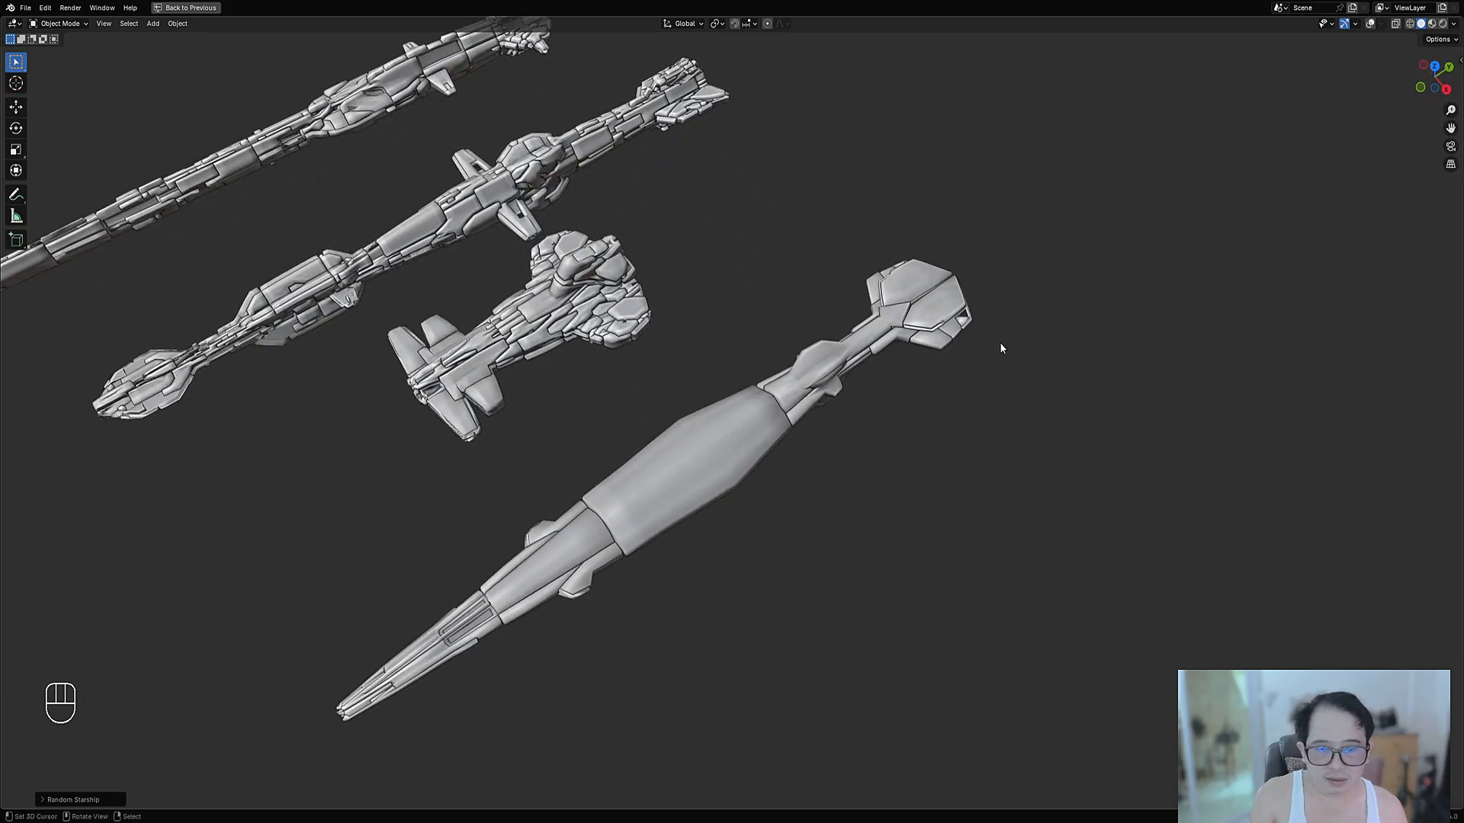
# Raise the new starship's hull seed to 5 for a different hull shape
pyautogui.press('F9')
pyautogui.moveTo(1001, 348); pyautogui.dragTo(1029, 208)
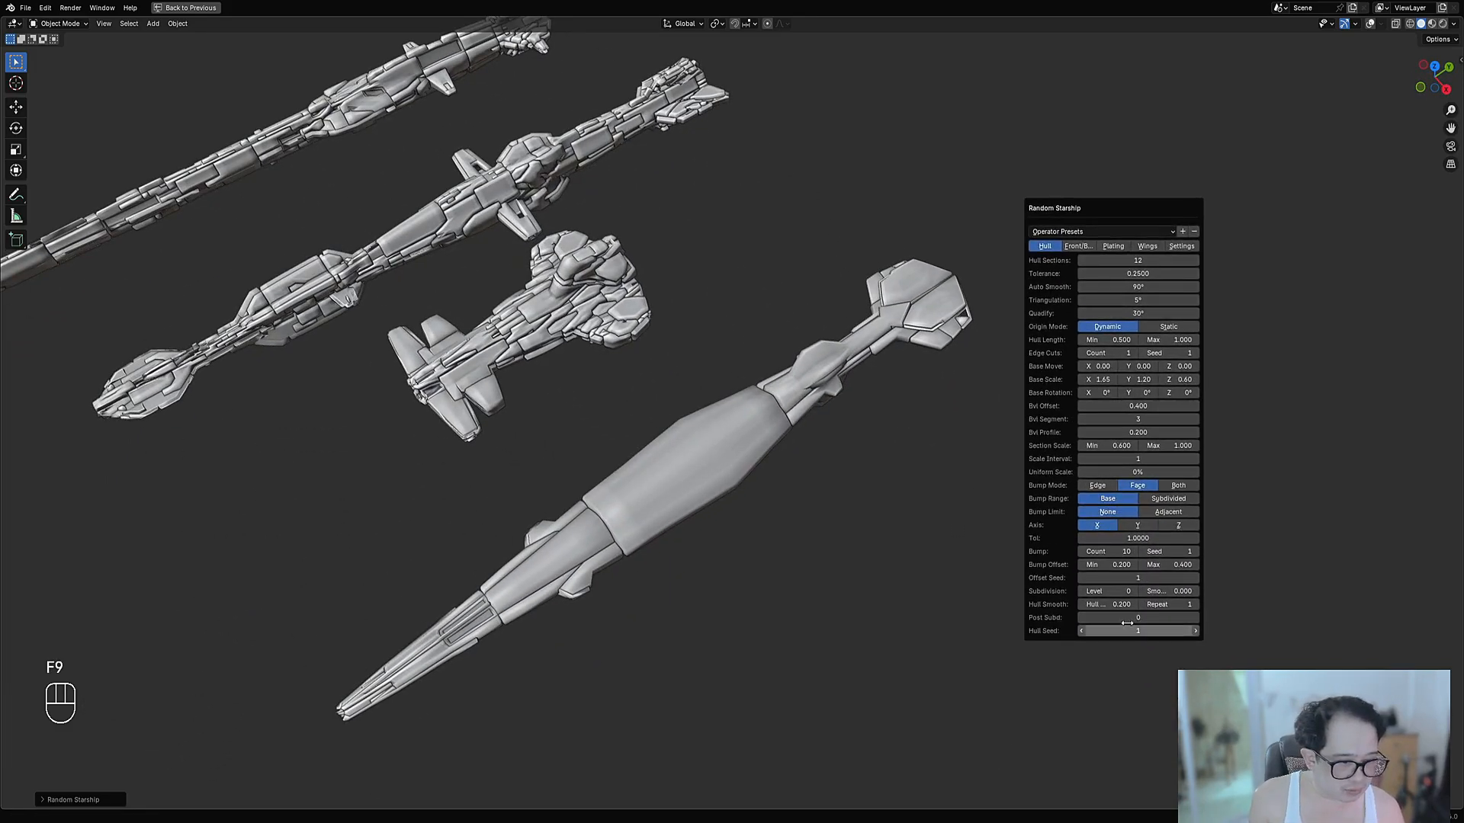
pyautogui.keyDown('ctrl'); pyautogui.scroll(1, 1127, 627); pyautogui.keyUp('ctrl')
pyautogui.keyDown('ctrl'); pyautogui.scroll(2, 1131, 634); pyautogui.keyUp('ctrl')
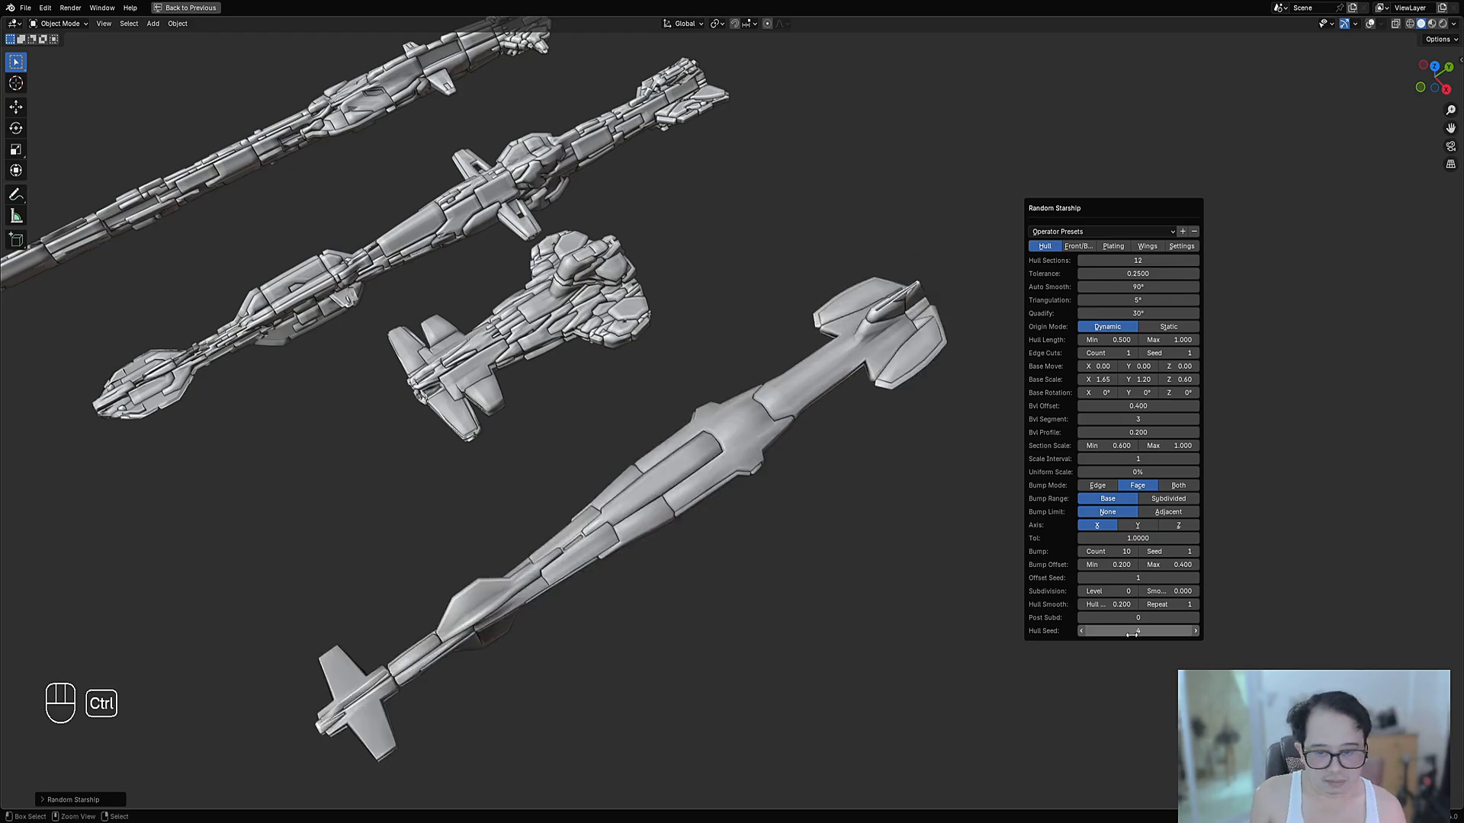
pyautogui.keyDown('ctrl'); pyautogui.scroll(1, 1131, 634); pyautogui.keyUp('ctrl')
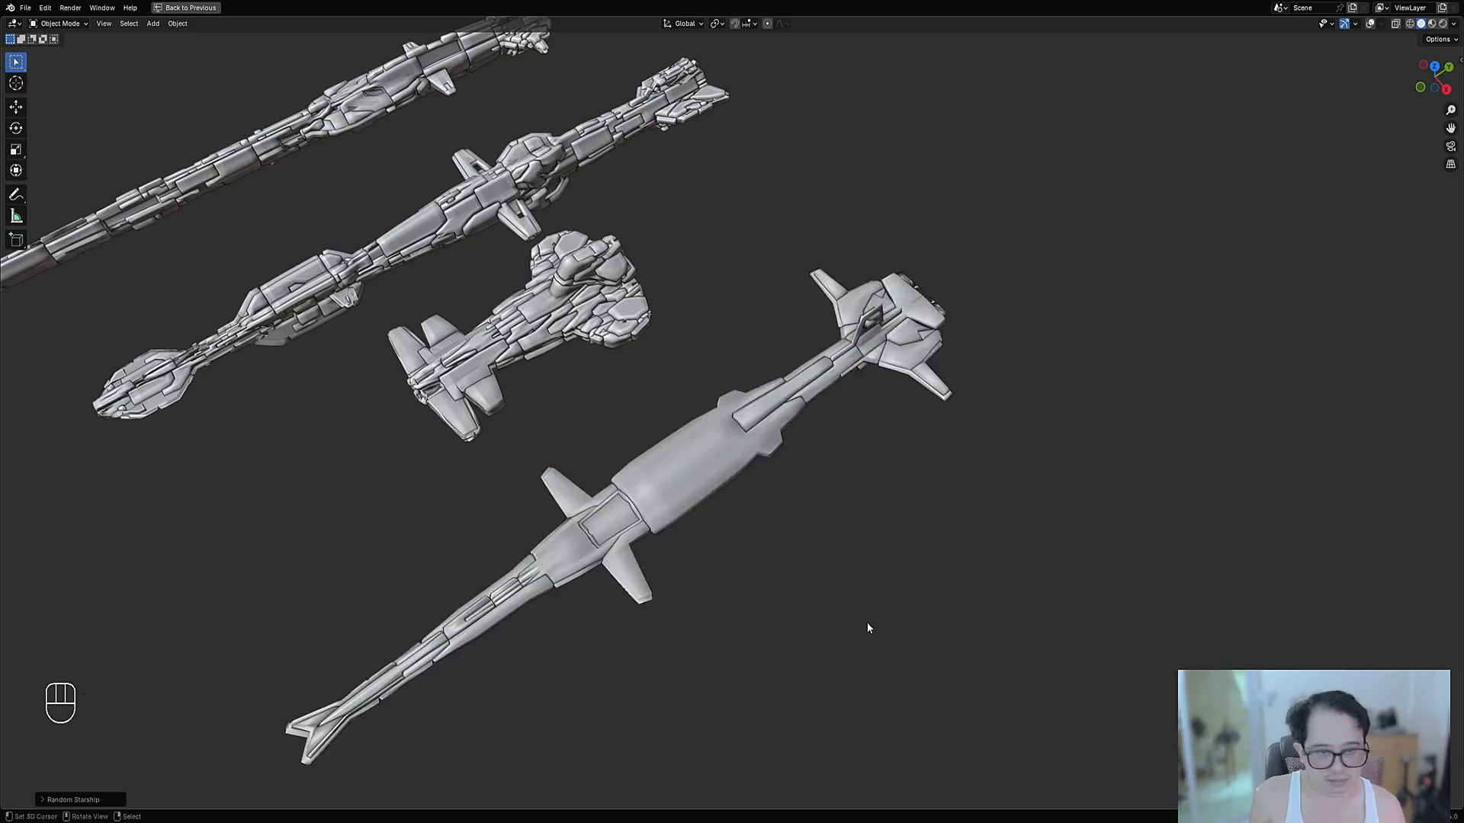
pyautogui.moveTo(869, 627); pyautogui.dragTo(1020, 515, button='middle')
# Set the hull's subdivision level to 1 and check the panelled hull up close
pyautogui.press('F9')
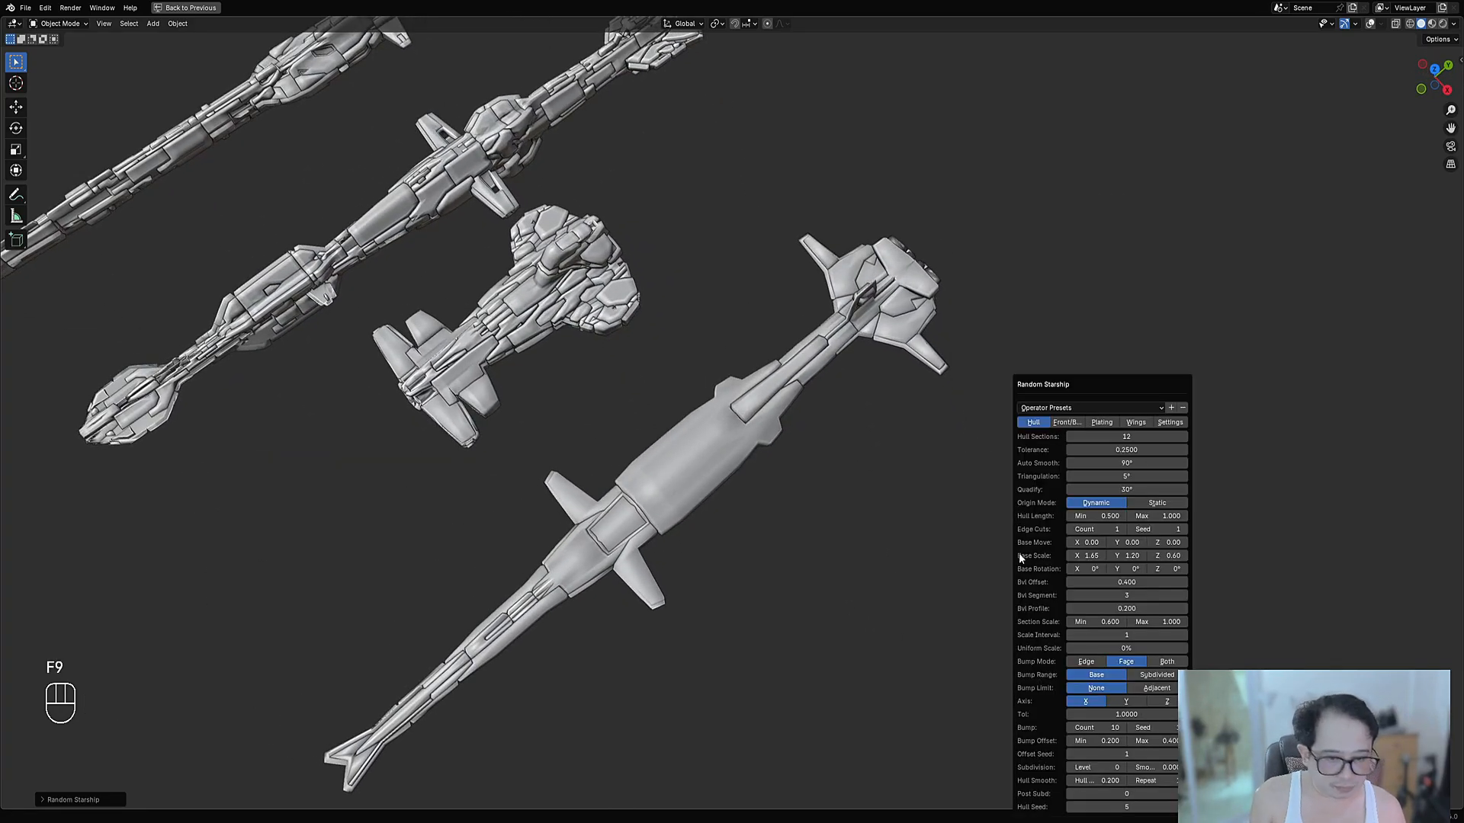
pyautogui.keyDown('ctrl'); pyautogui.scroll(1, 1098, 769); pyautogui.keyUp('ctrl')
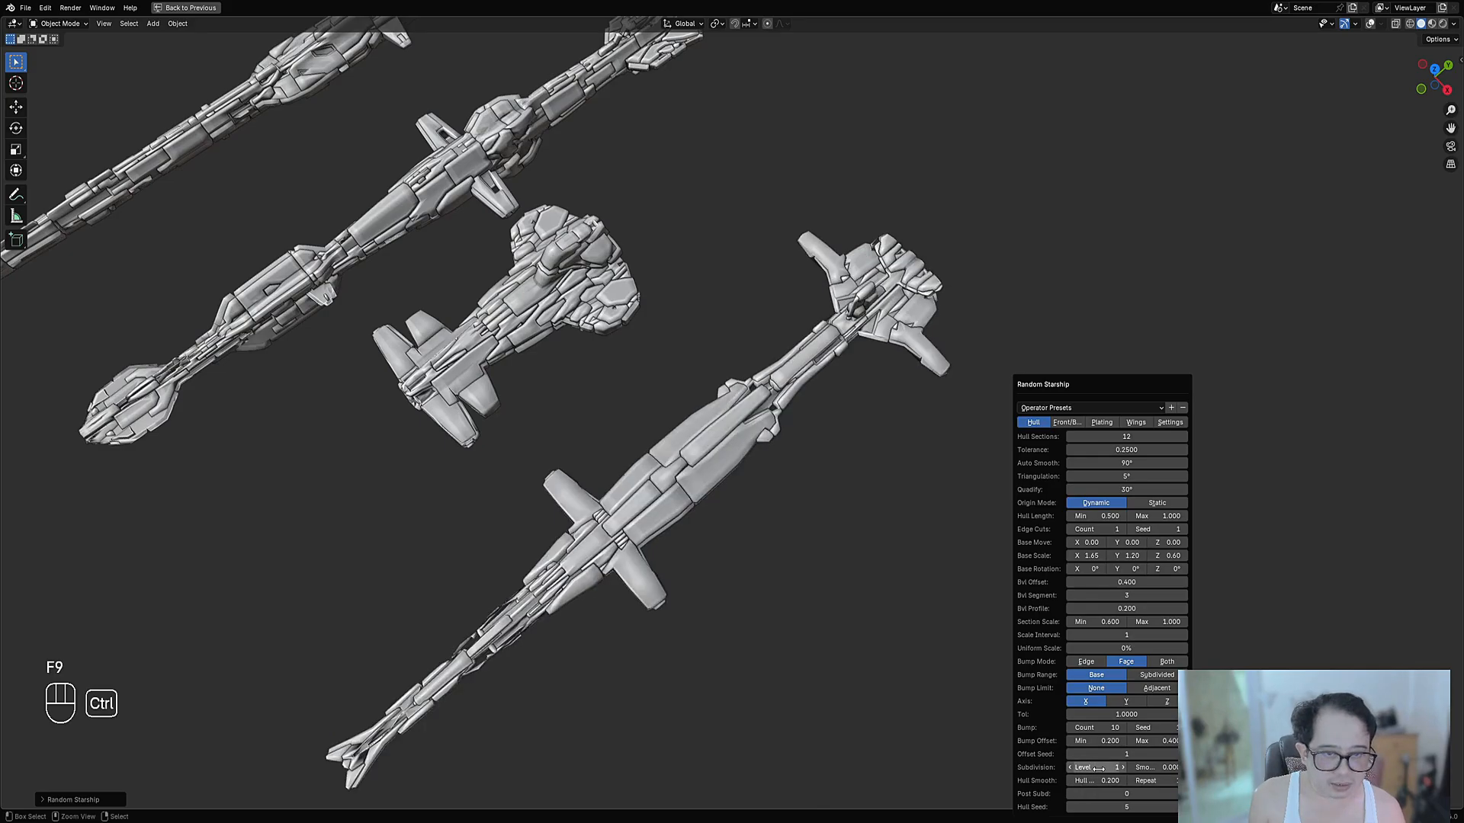
pyautogui.moveTo(953, 625); pyautogui.dragTo(872, 654, button='middle')
pyautogui.keyDown('ctrl'); pyautogui.moveTo(641, 608); pyautogui.dragTo(864, 523, button='middle'); pyautogui.keyUp('ctrl')
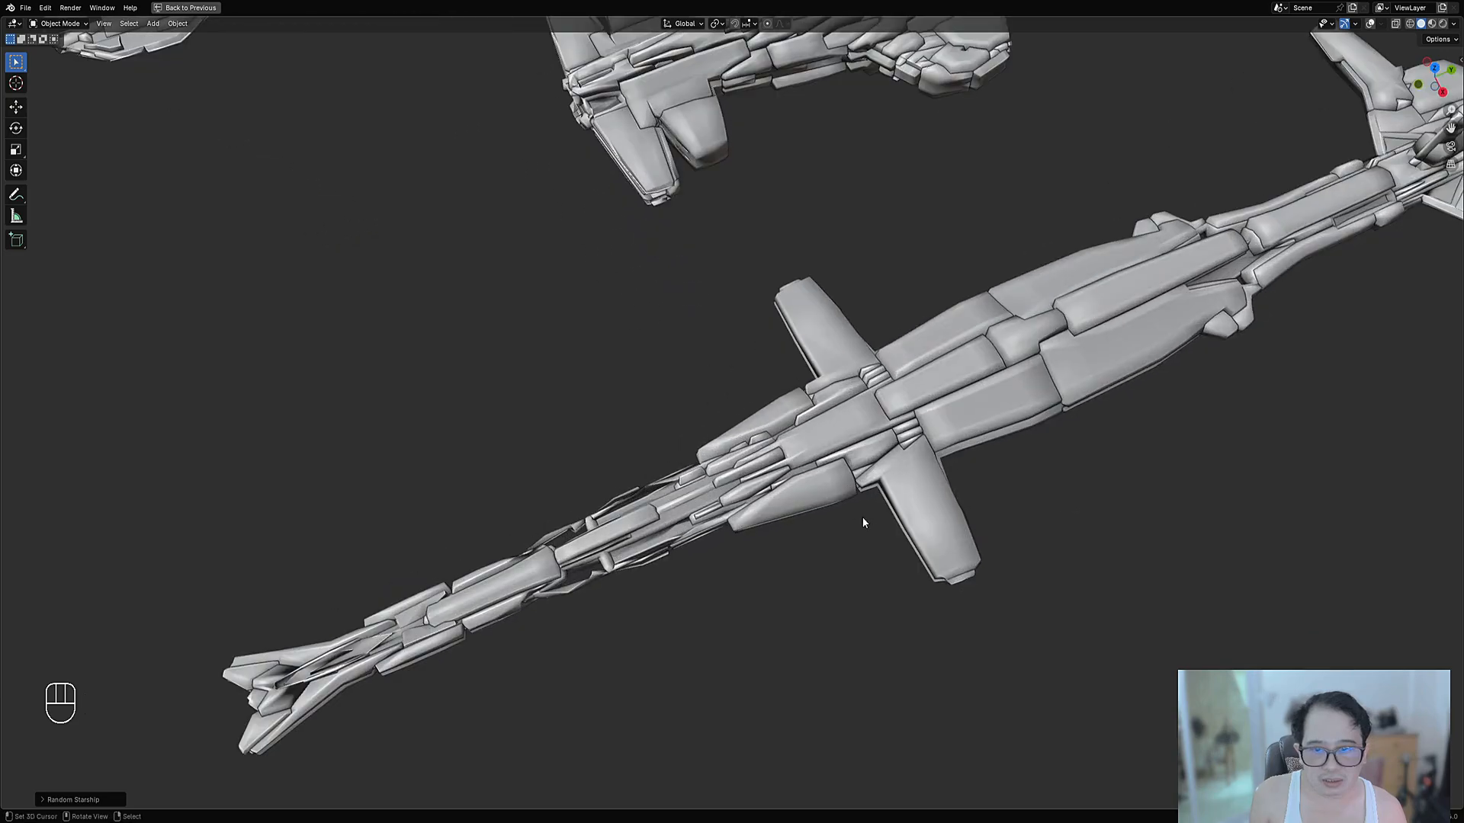
pyautogui.scroll(-3, 579, 599)
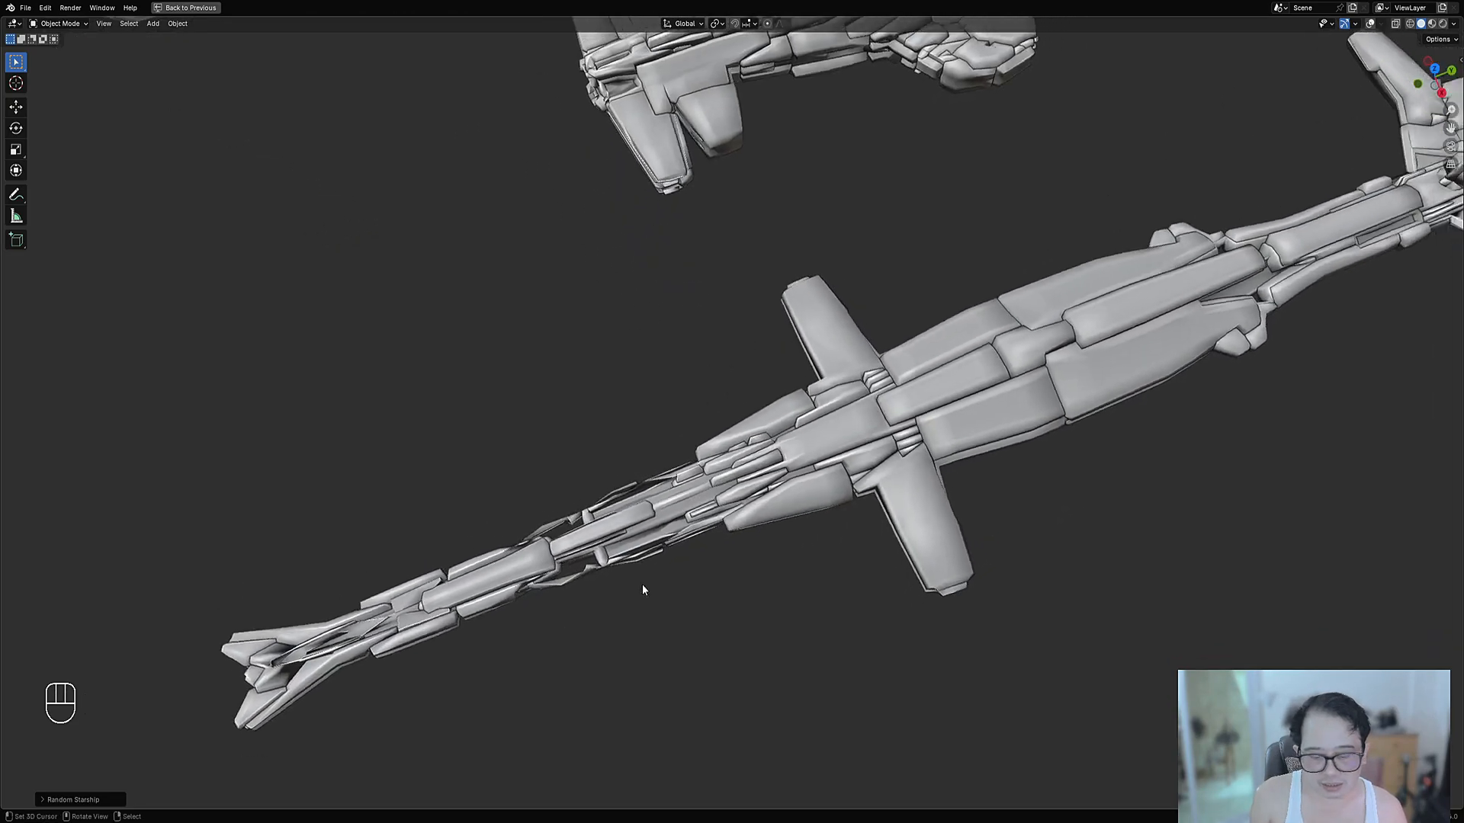
pyautogui.scroll(-2, 643, 588)
# Cycle the new starship's hull seed and return it to 5
pyautogui.press('F9')
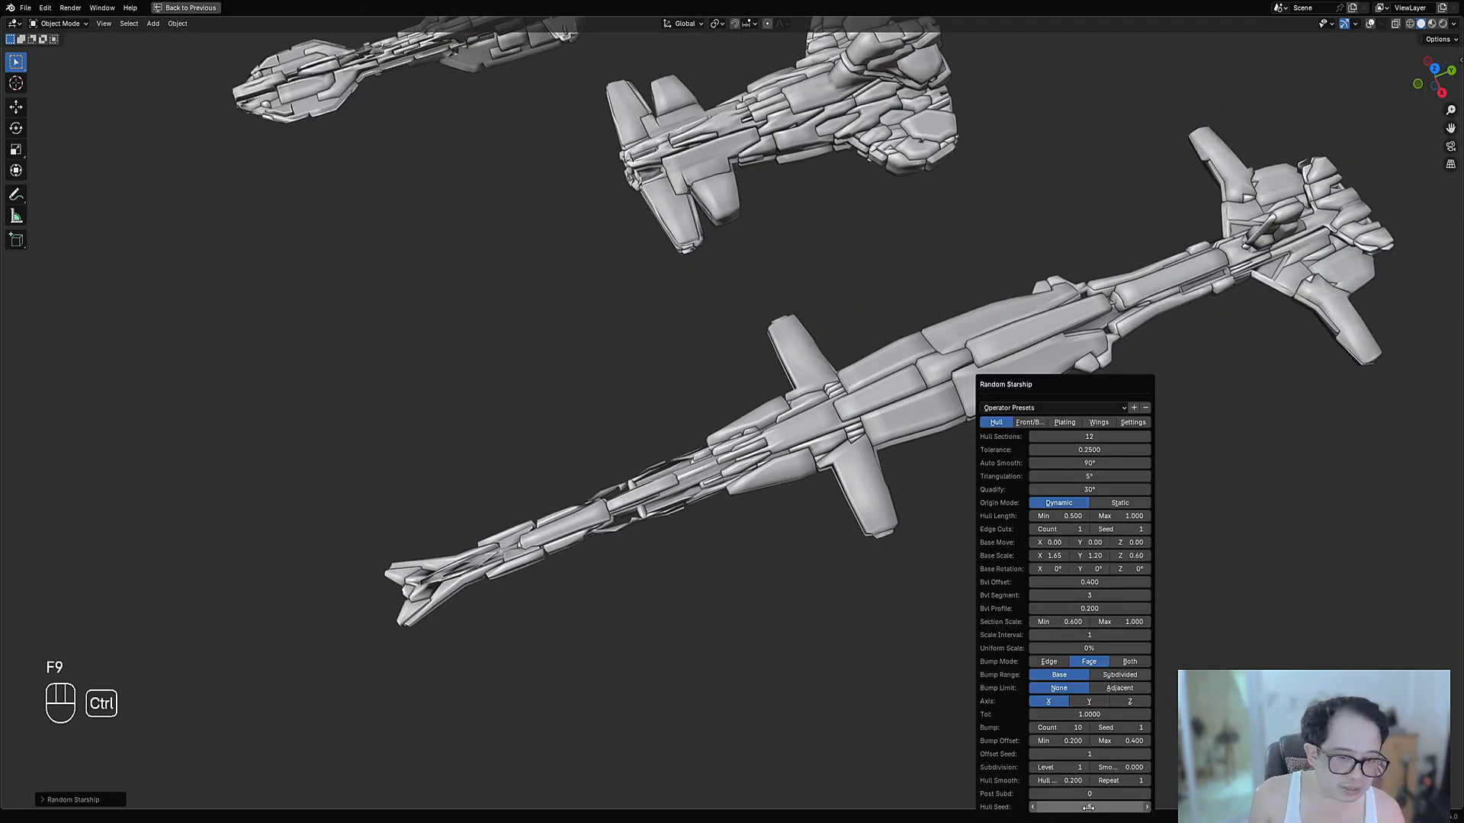
pyautogui.keyDown('ctrl'); pyautogui.scroll(1, 1088, 807); pyautogui.keyUp('ctrl')
pyautogui.keyDown('ctrl'); pyautogui.scroll(1, 1087, 807); pyautogui.keyUp('ctrl')
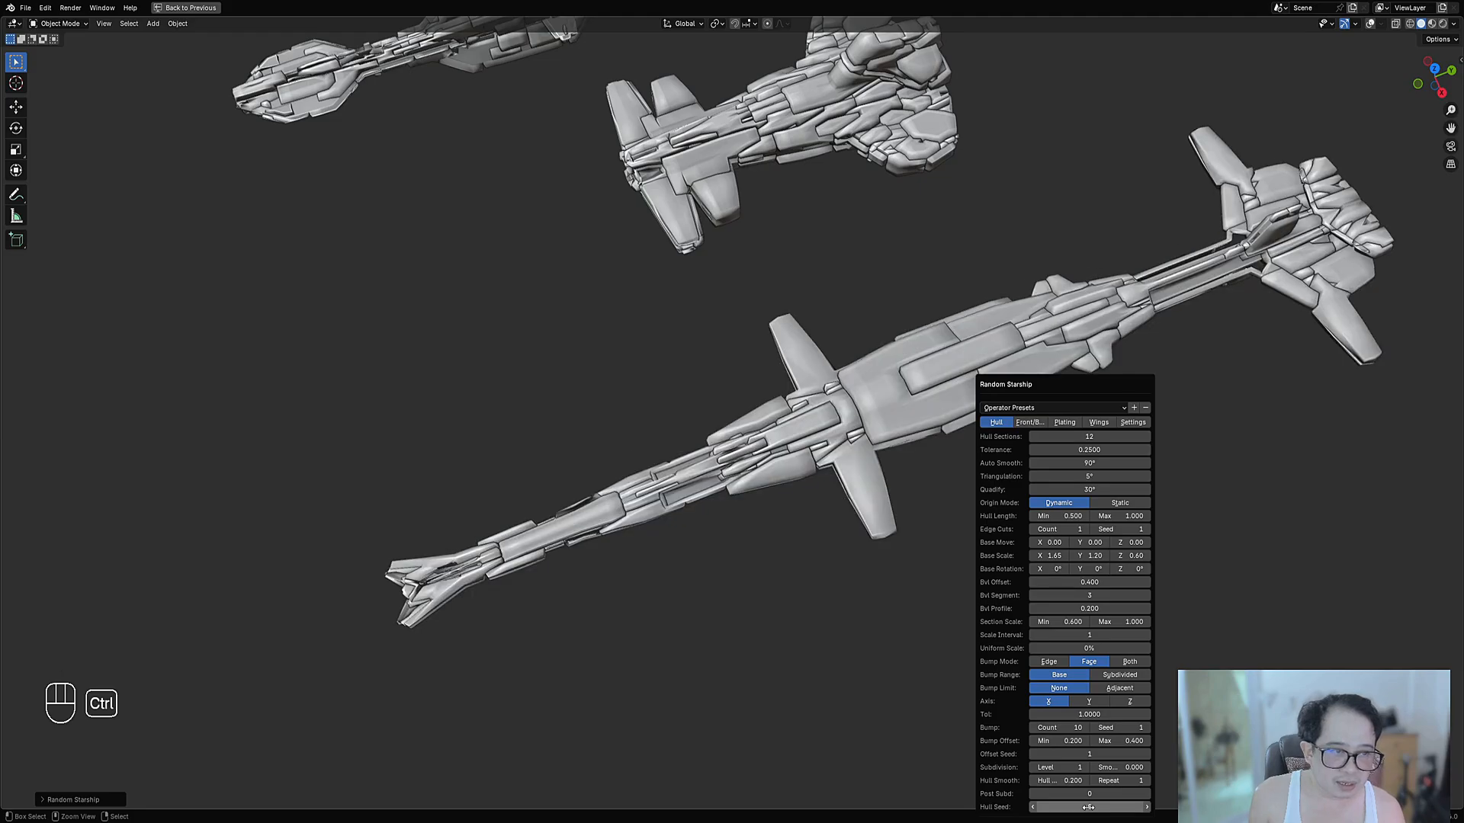
pyautogui.moveTo(1178, 392); pyautogui.dragTo(940, 324, button='middle')
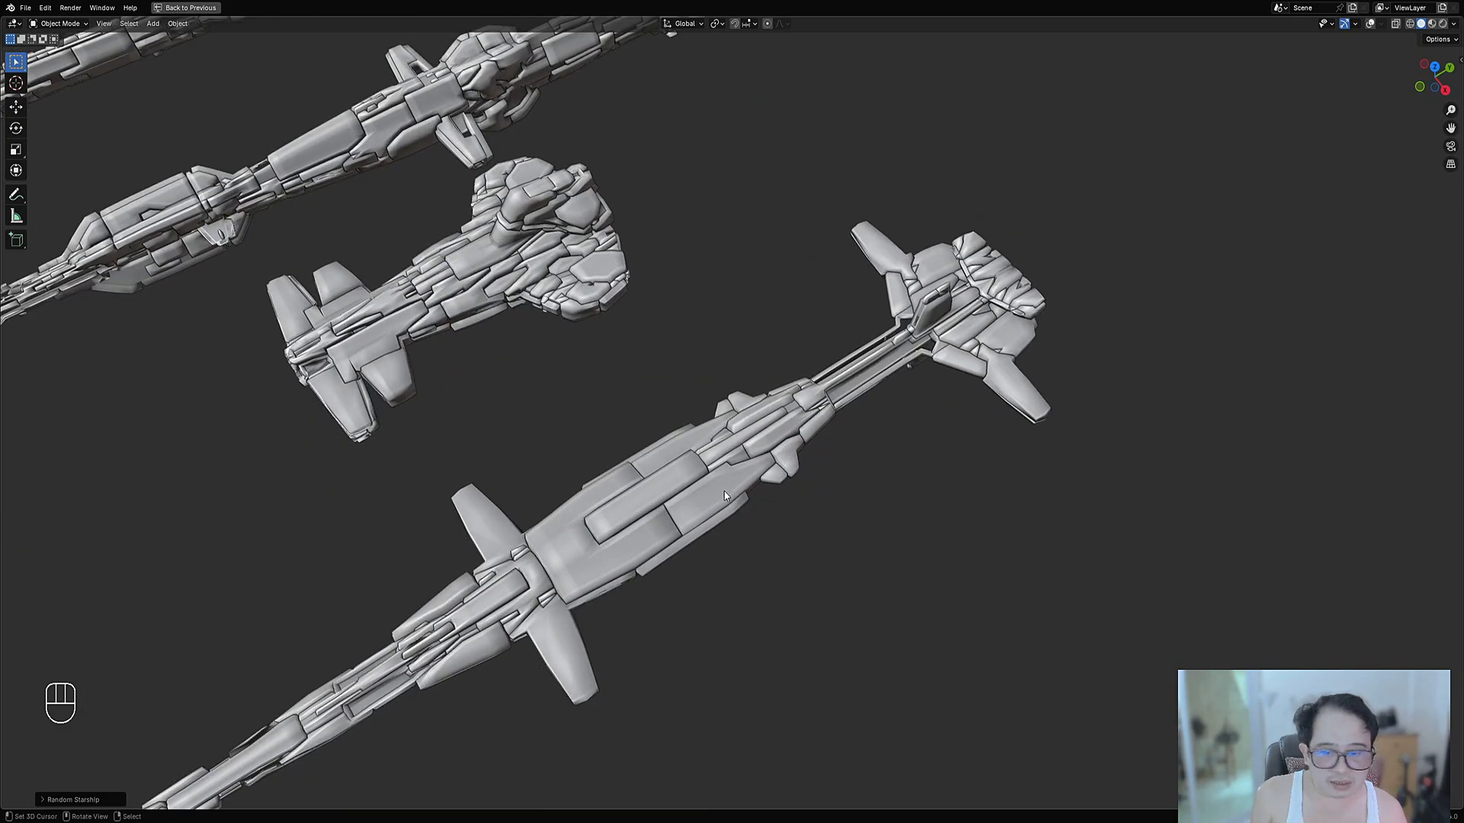
# Examine the bridge, narrow neck and winged end section of the new starship from several angles
pyautogui.keyDown('shift'); pyautogui.moveTo(1143, 483); pyautogui.dragTo(973, 555, button='middle'); pyautogui.keyUp('shift')
pyautogui.scroll(8, 922, 539)
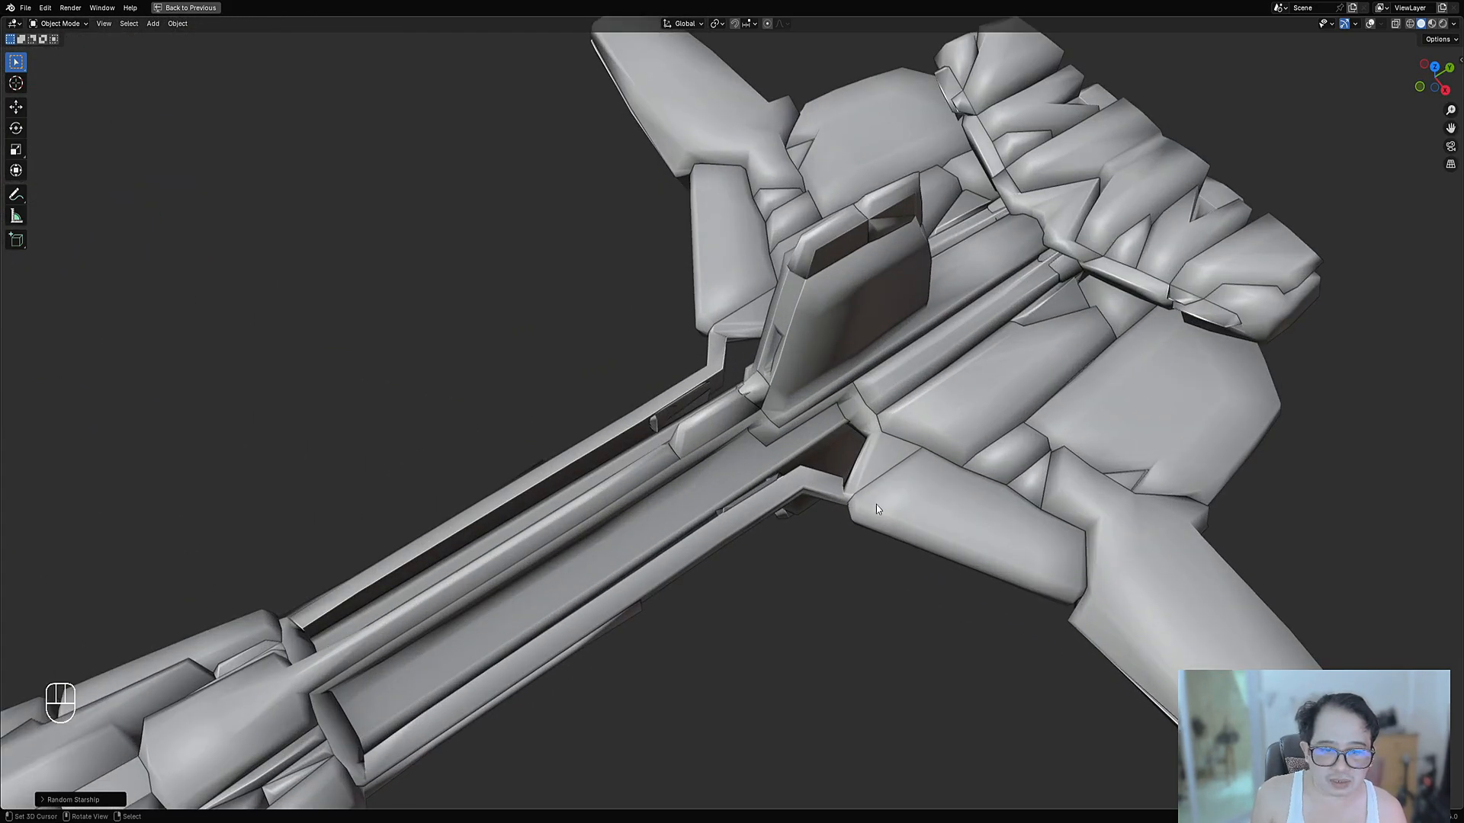
pyautogui.keyDown('alt'); pyautogui.middleClick(841, 483); pyautogui.keyUp('alt')
pyautogui.moveTo(842, 483)
pyautogui.mouseDown(button='middle')
pyautogui.moveTo(807, 418)
pyautogui.moveTo(860, 458)
pyautogui.moveTo(696, 447)
pyautogui.moveTo(825, 477)
pyautogui.moveTo(842, 497)
pyautogui.mouseUp(button='middle')
pyautogui.scroll(-7, 828, 439)
pyautogui.scroll(4, 846, 504)
pyautogui.scroll(2, 846, 505)
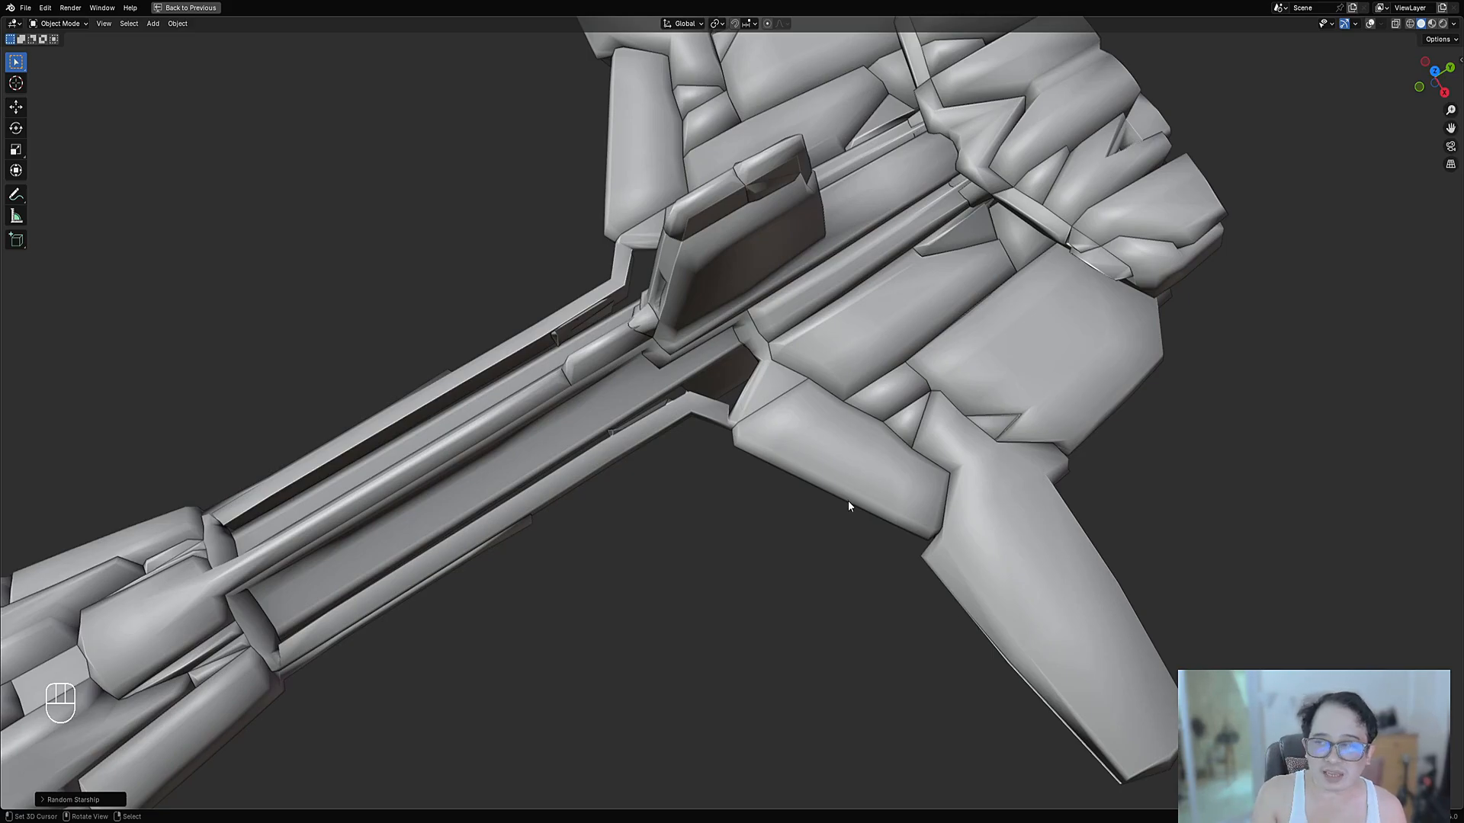
pyautogui.scroll(-7, 848, 501)
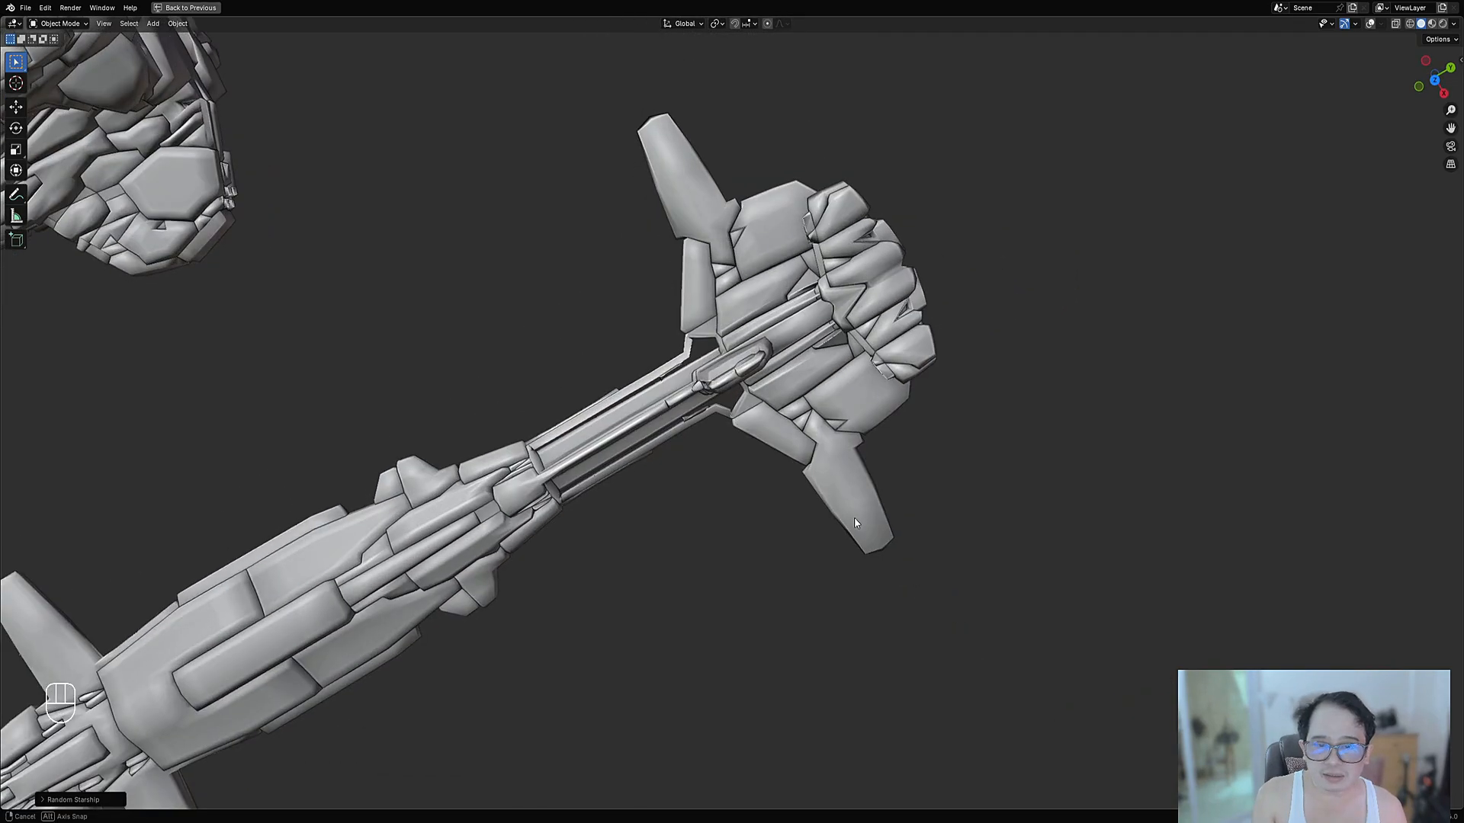
pyautogui.scroll(-4, 827, 535)
pyautogui.moveTo(826, 474); pyautogui.dragTo(843, 420, button='middle')
pyautogui.scroll(3, 935, 458)
# Set the hull's base scale Z to 1.14, inspect the thicker starship and reopen its Random Starship settings
pyautogui.press('F9')
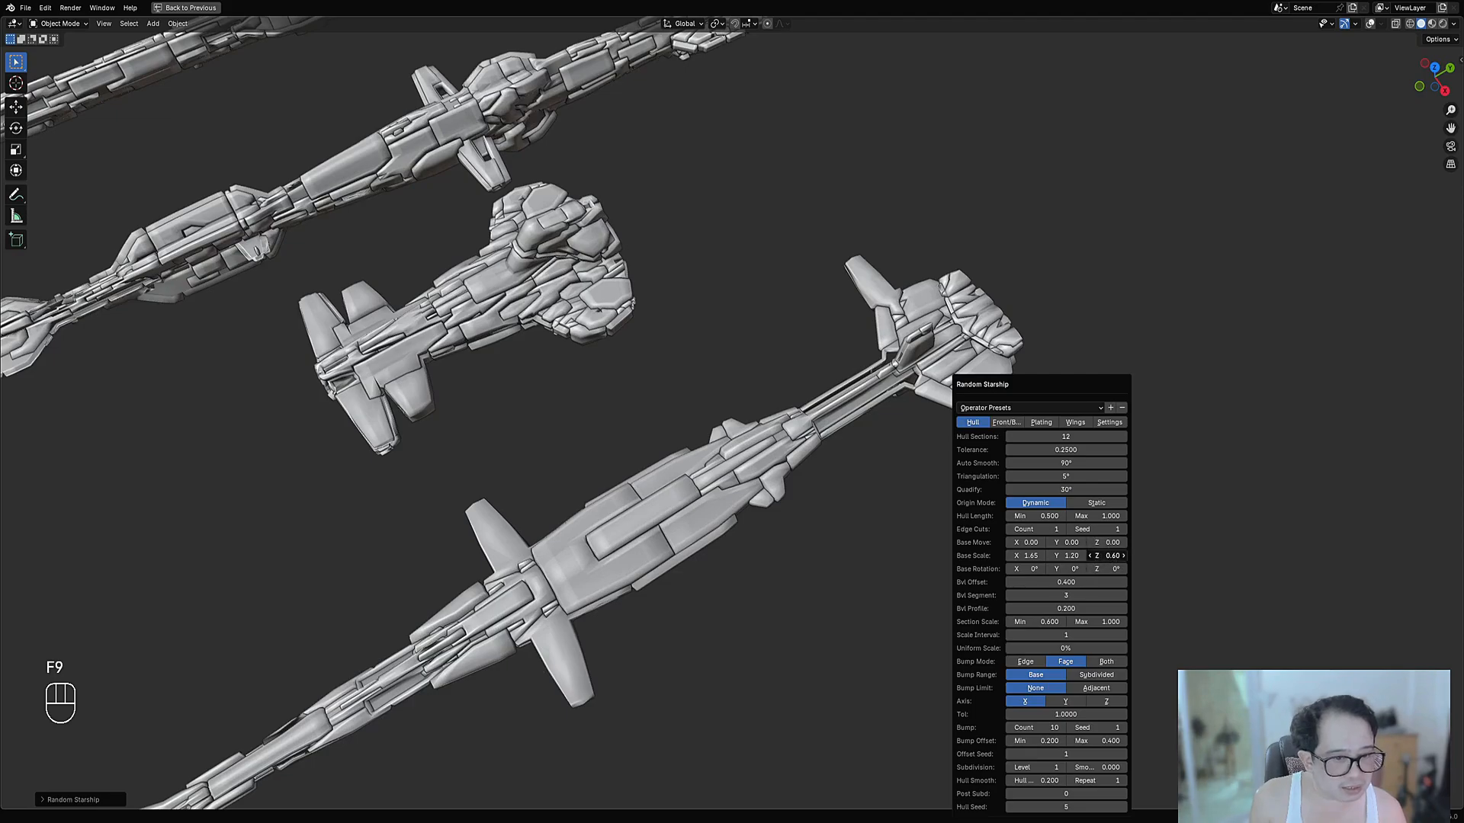
pyautogui.moveTo(1112, 556); pyautogui.dragTo(1182, 555)
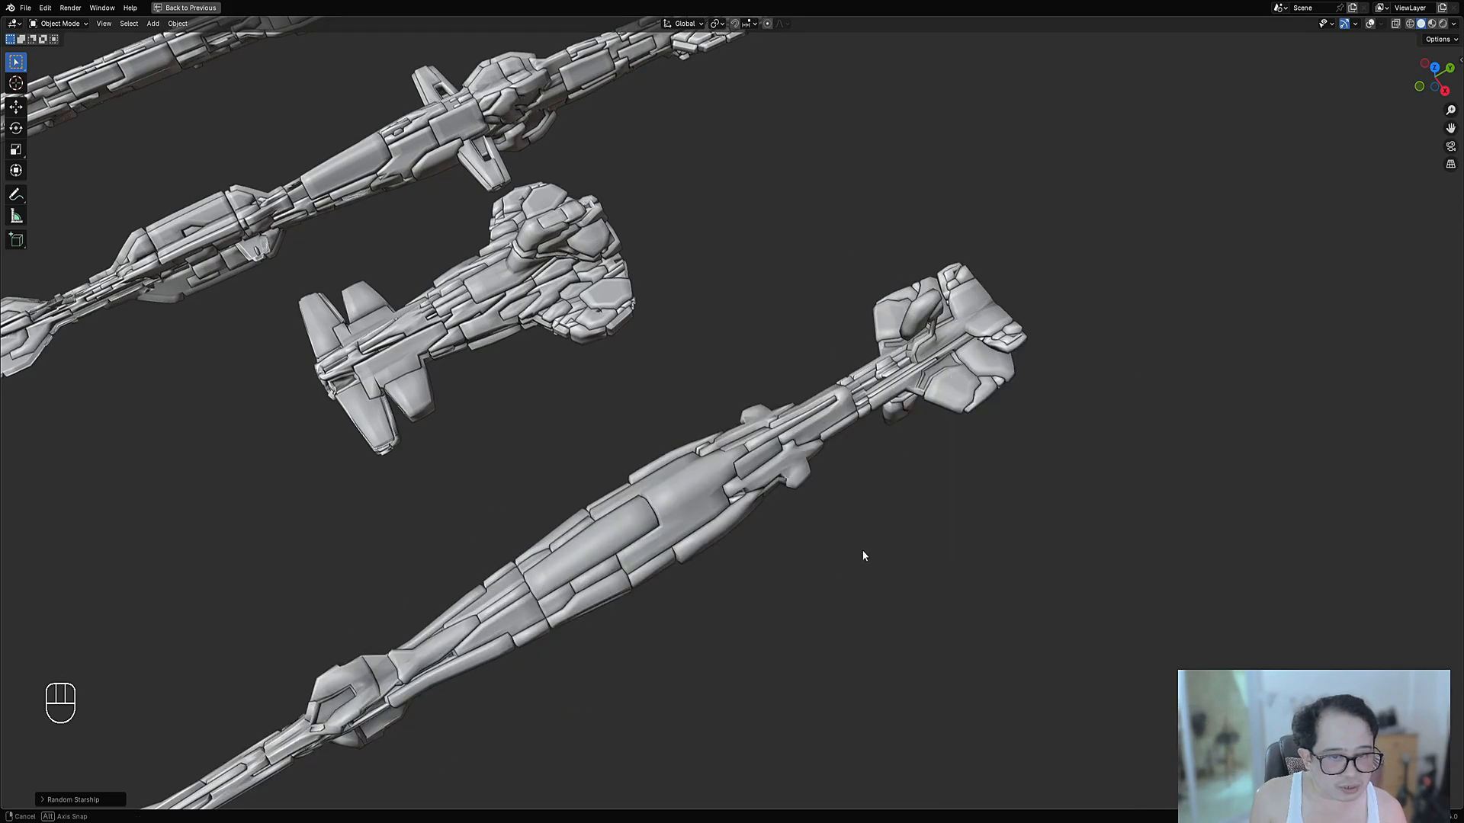
pyautogui.moveTo(864, 556); pyautogui.dragTo(801, 488, button='middle')
pyautogui.moveTo(801, 488); pyautogui.dragTo(796, 382, button='middle')
pyautogui.moveTo(792, 305); pyautogui.dragTo(922, 503, button='middle')
pyautogui.press('F9')
pyautogui.moveTo(908, 393); pyautogui.dragTo(957, 399, button='middle')
pyautogui.press('F9')
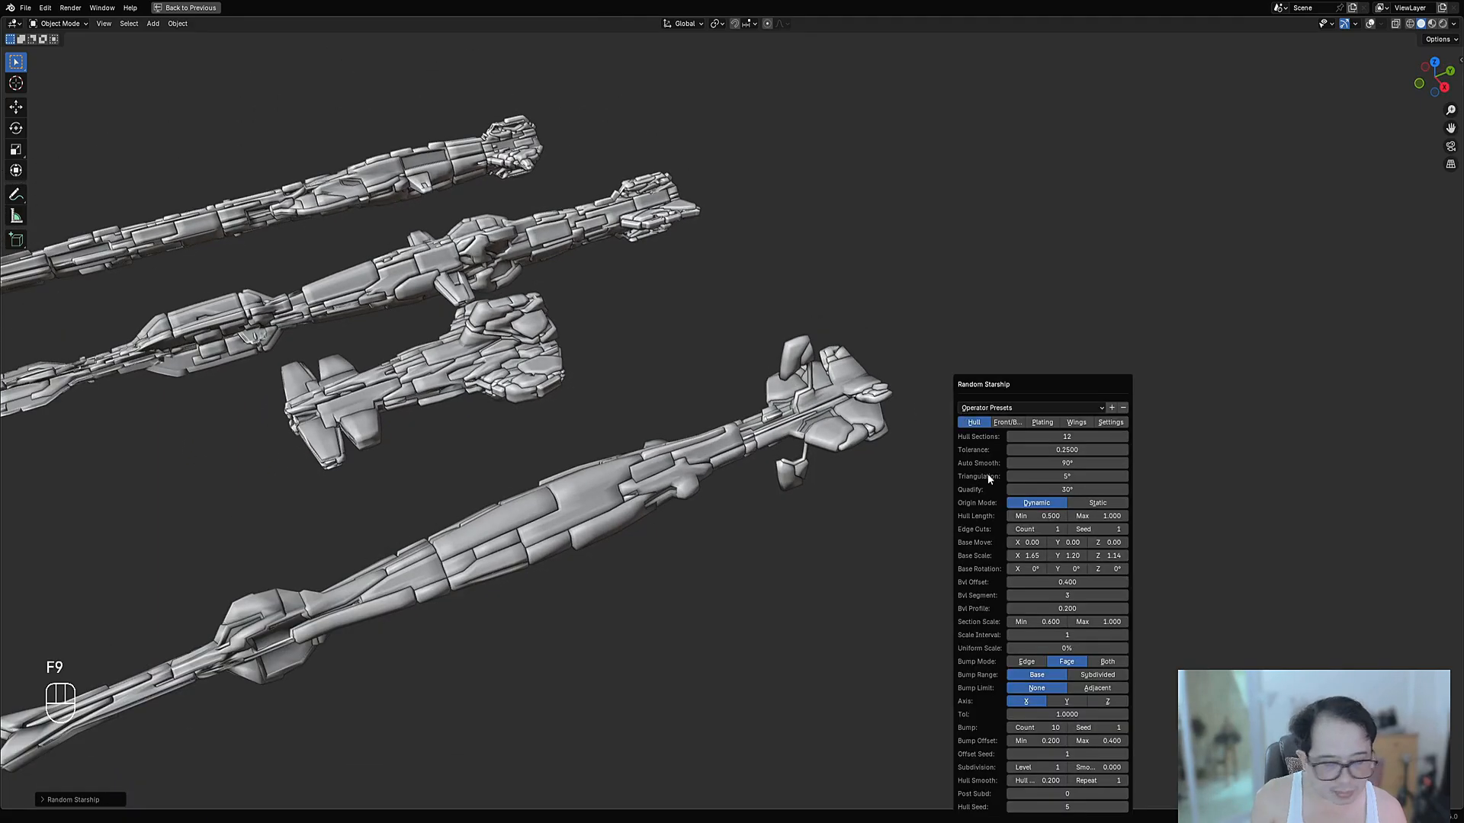
# Cycle the new starship's hull seed up to 10
pyautogui.keyDown('ctrl'); pyautogui.scroll(1, 1066, 806); pyautogui.keyUp('ctrl')
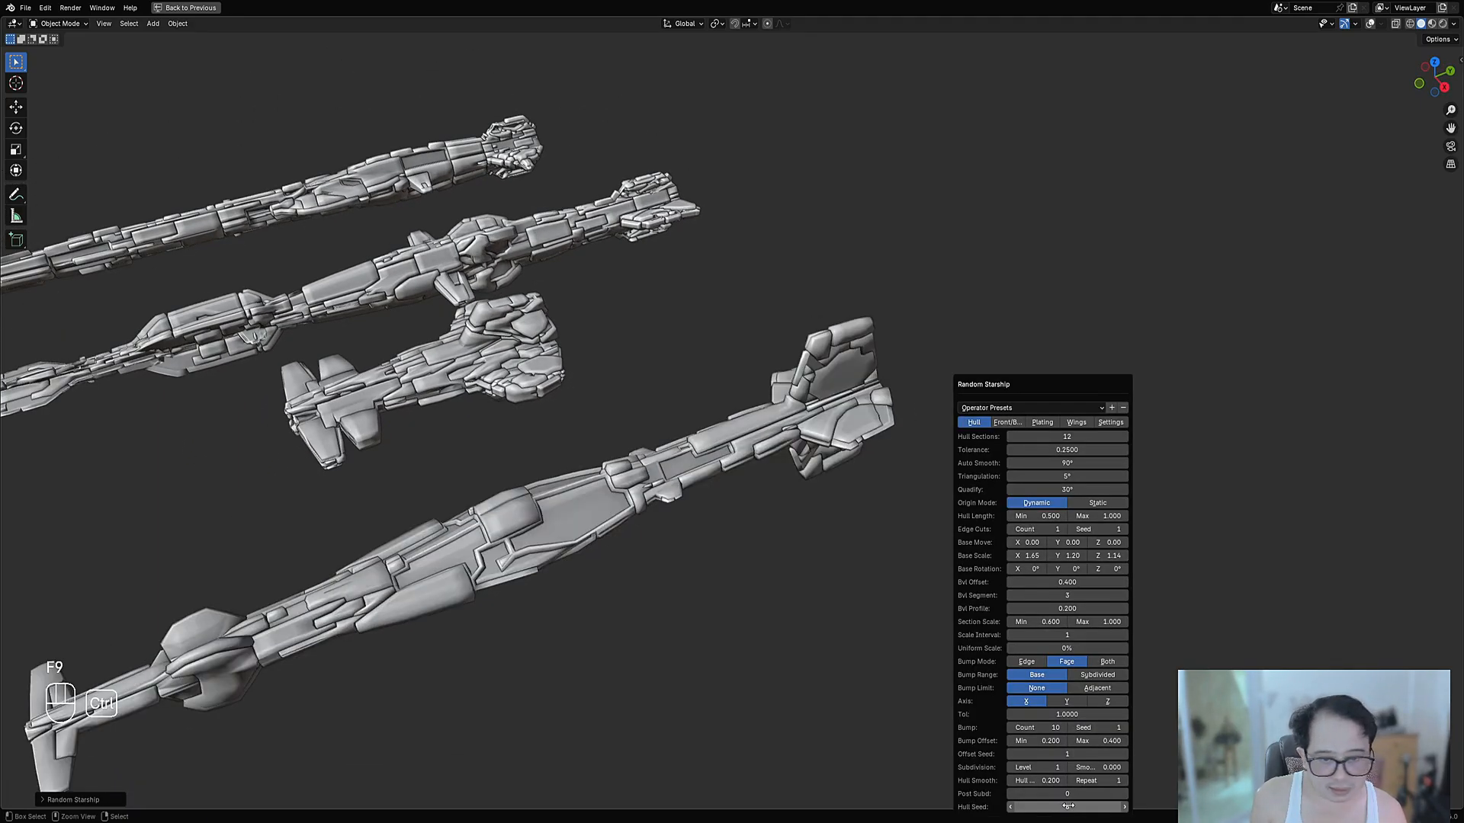
pyautogui.keyDown('ctrl'); pyautogui.scroll(3, 1069, 807); pyautogui.keyUp('ctrl')
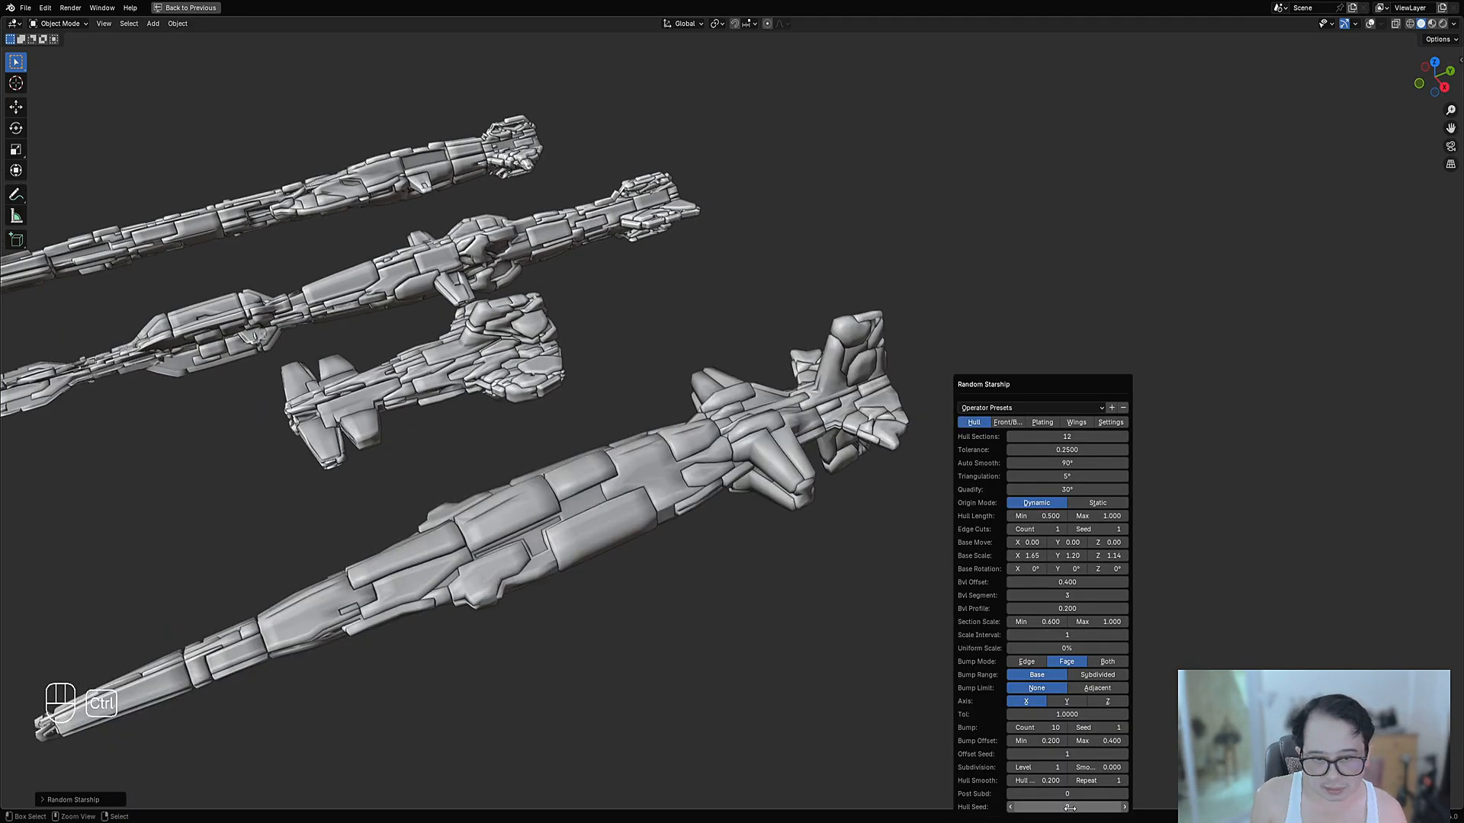
pyautogui.keyDown('ctrl'); pyautogui.scroll(1, 1069, 807); pyautogui.keyUp('ctrl')
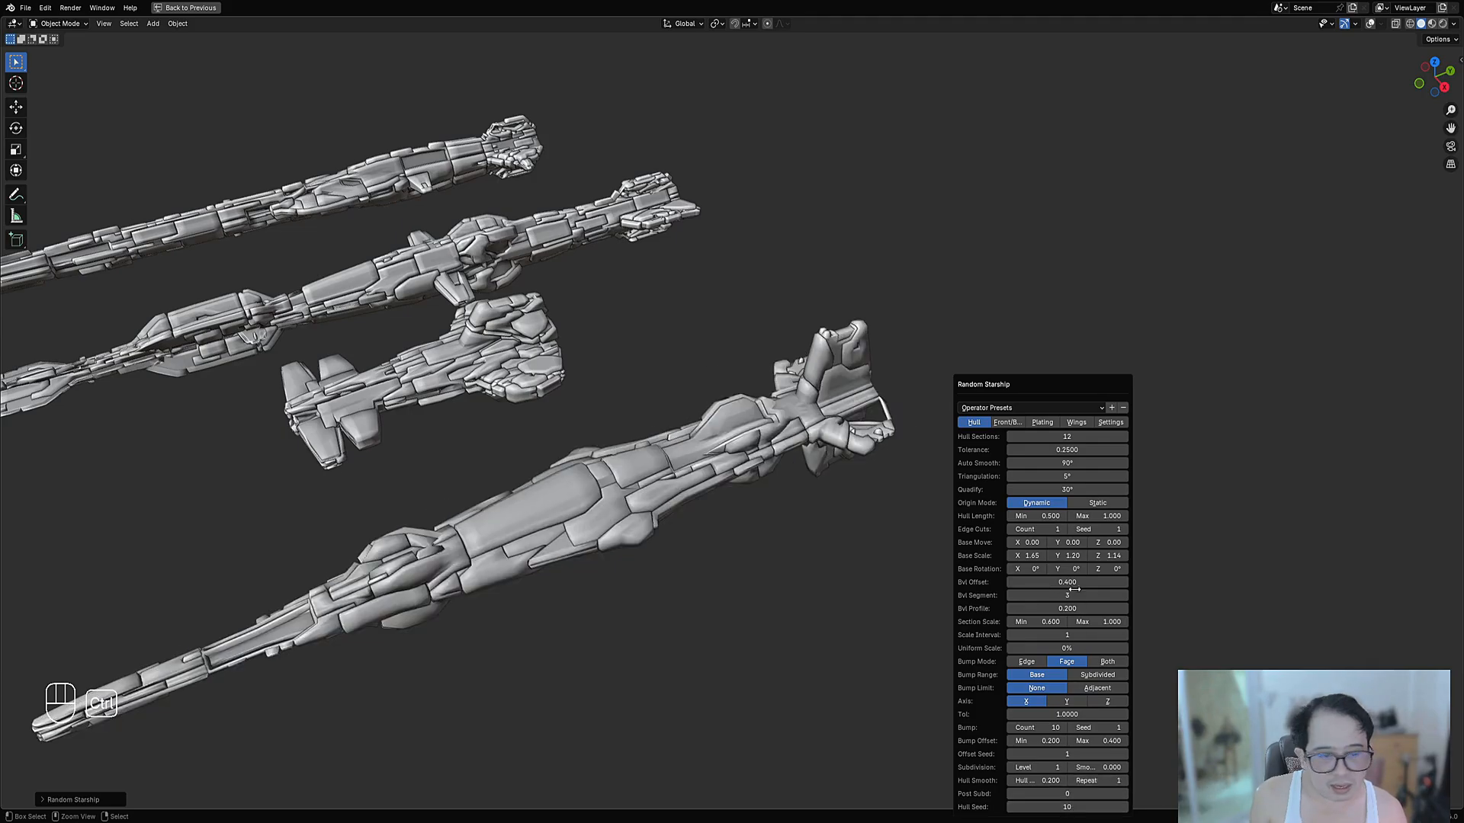
# Turn off mirroring on the X and Z axes for the new starship and inspect its asymmetric hull
pyautogui.click(1105, 424)
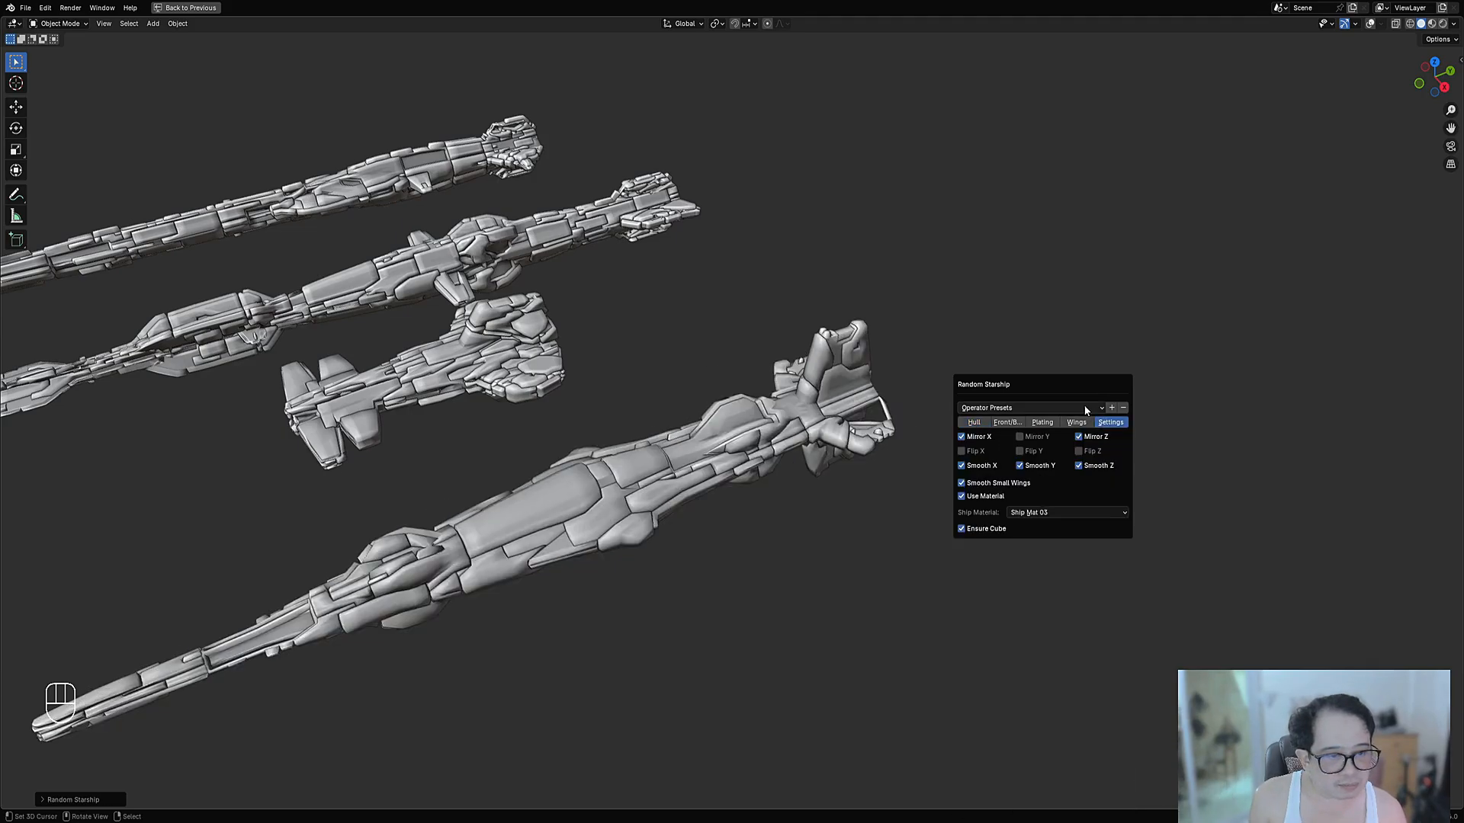
pyautogui.click(980, 437)
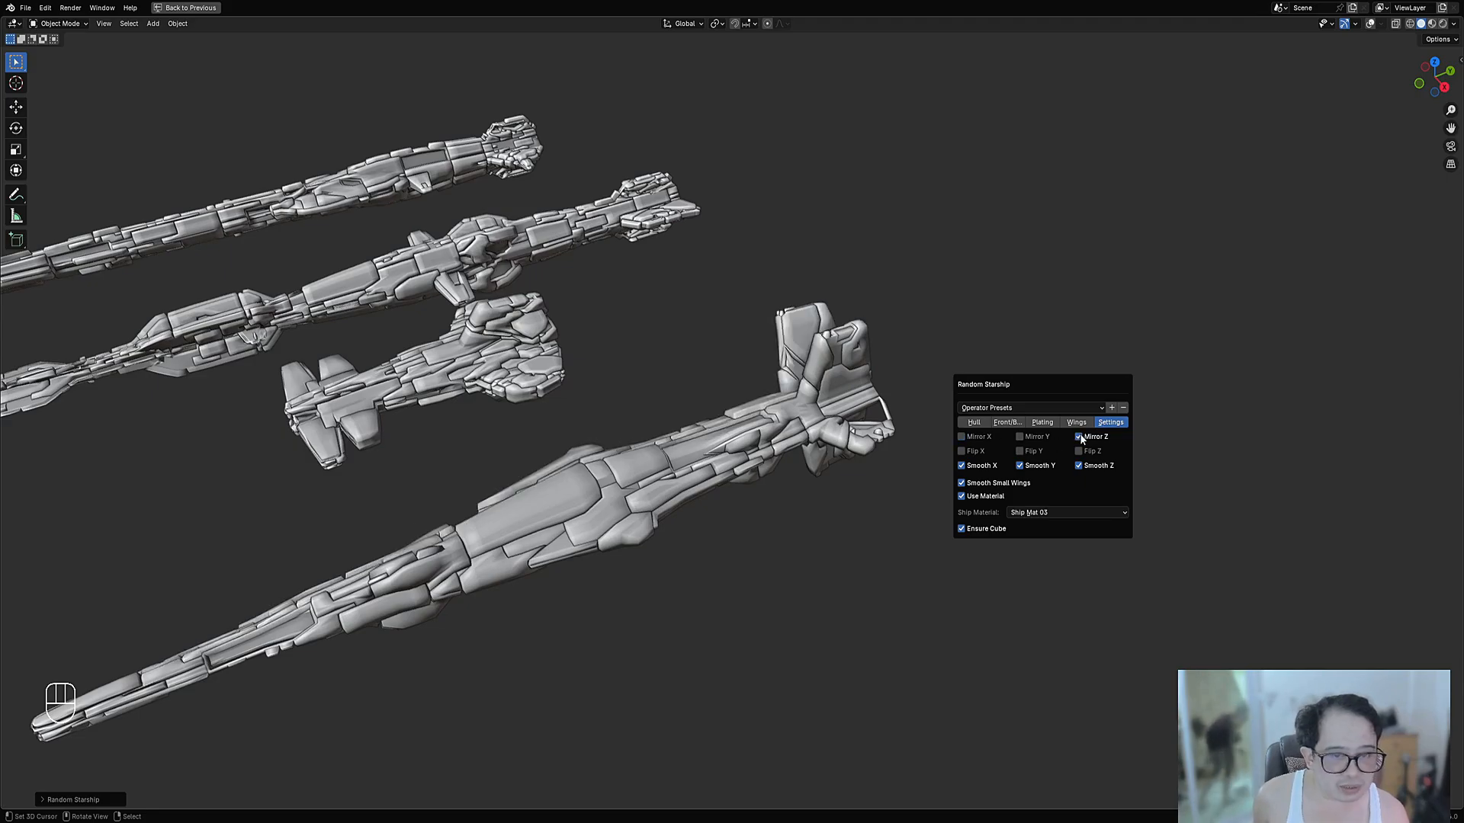
pyautogui.moveTo(693, 501); pyautogui.dragTo(732, 527, button='middle')
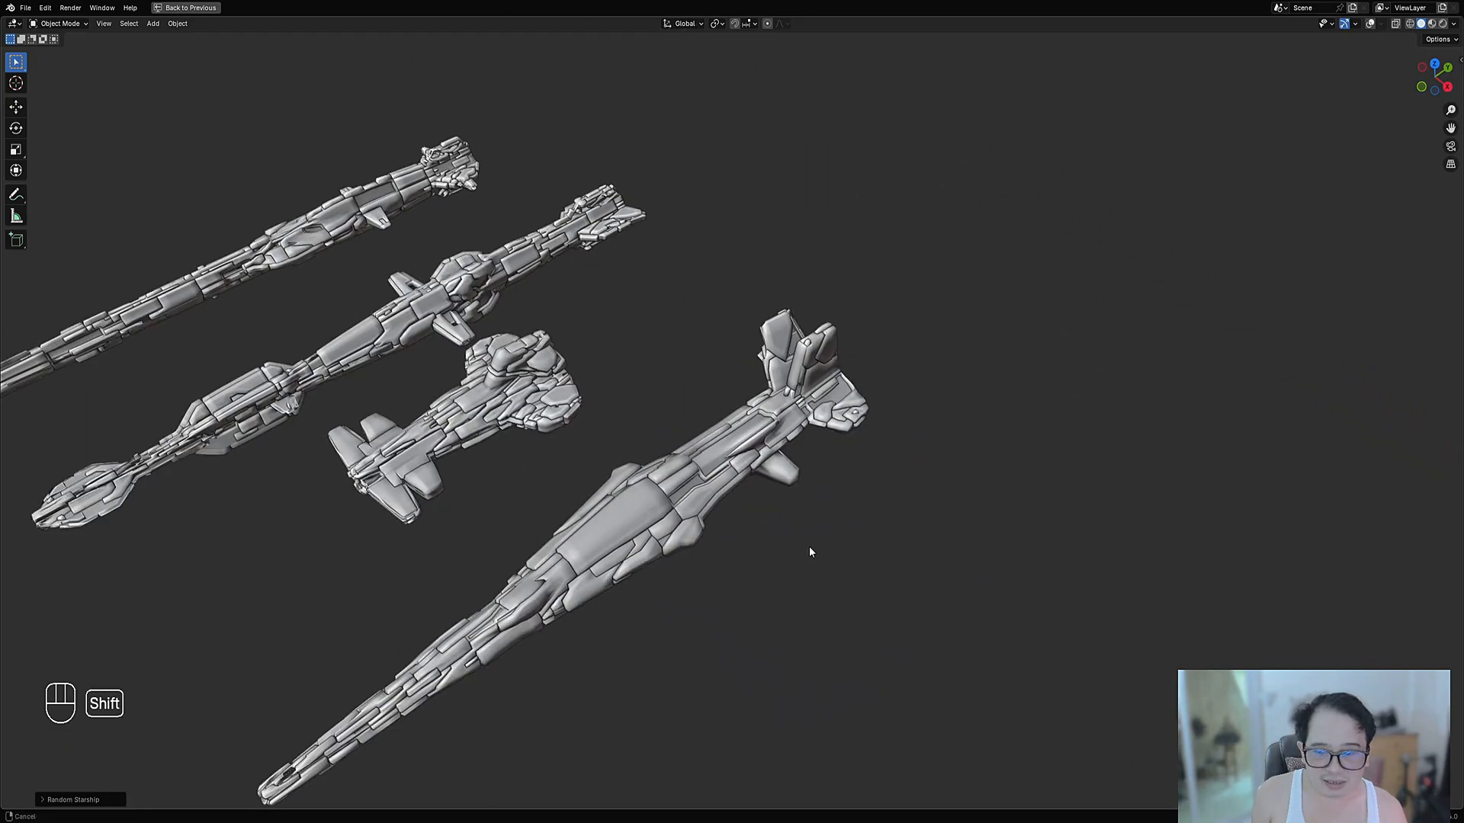
pyautogui.keyDown('shift'); pyautogui.moveTo(811, 552); pyautogui.dragTo(950, 457, button='middle'); pyautogui.keyUp('shift')
pyautogui.press('F9')
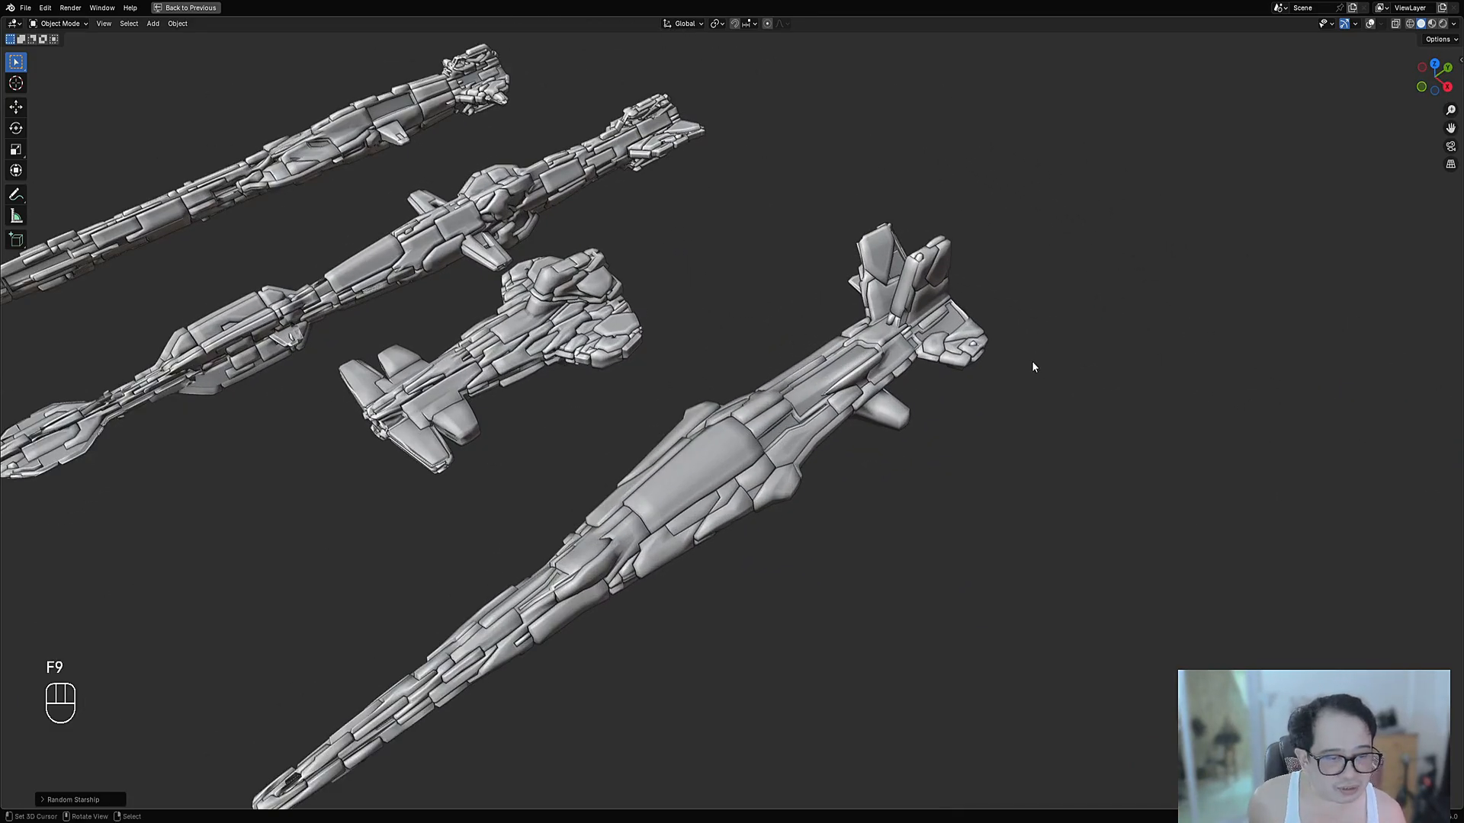
pyautogui.press('F9')
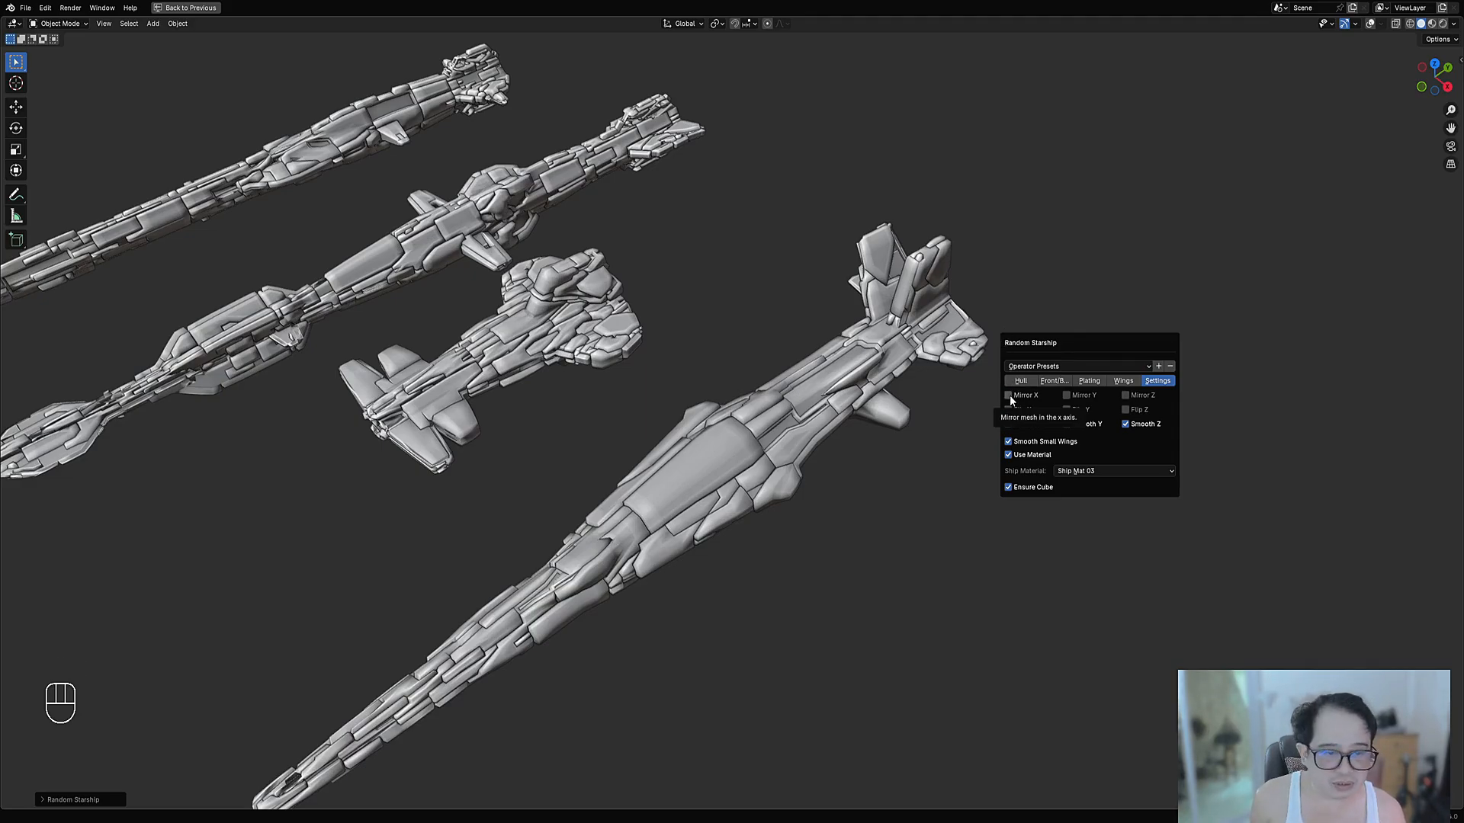
# Turn X mirroring on, then try the X flip and turn the flip off again
pyautogui.click(1009, 395)
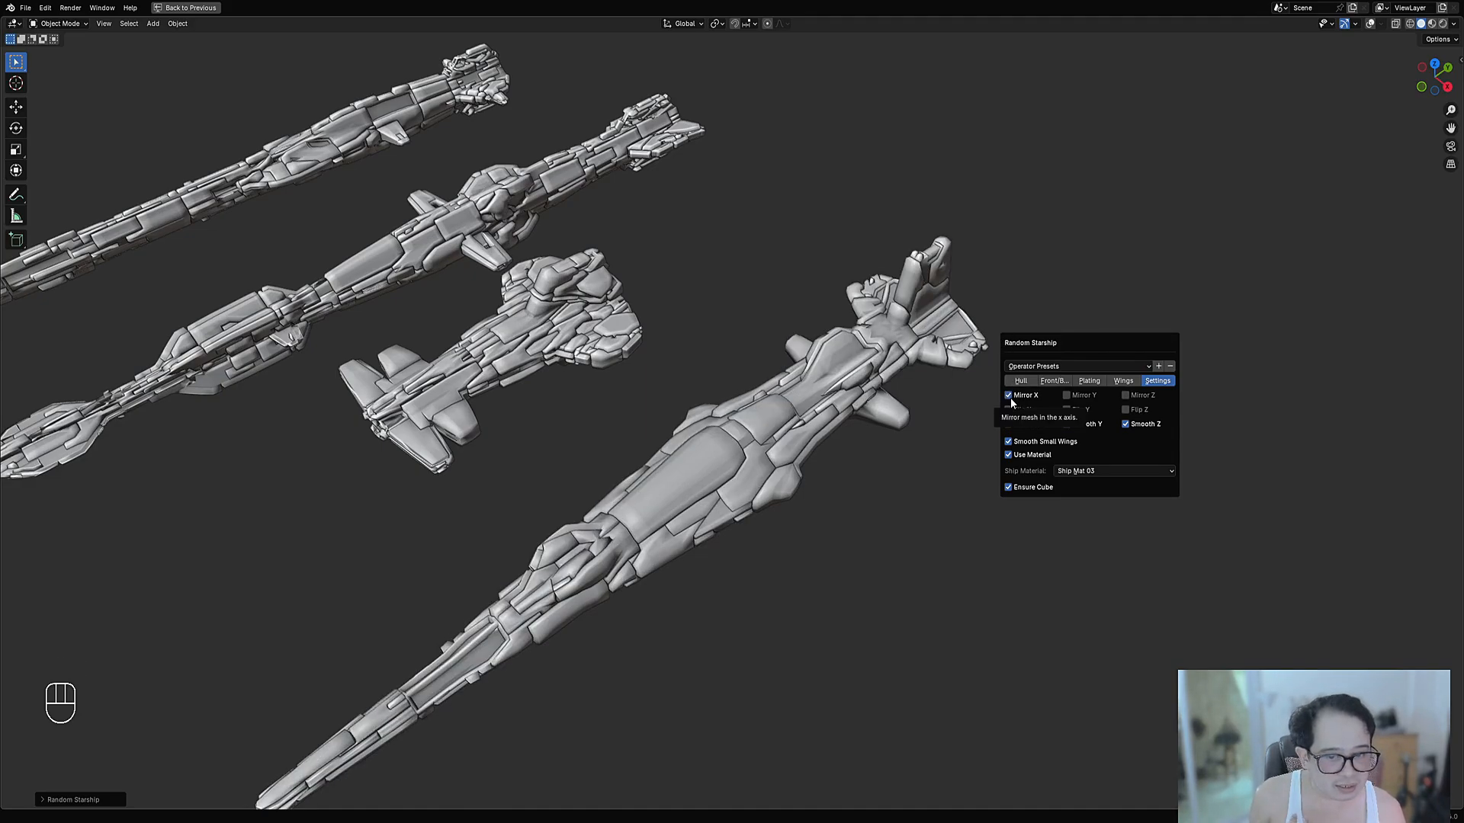
pyautogui.click(1012, 412)
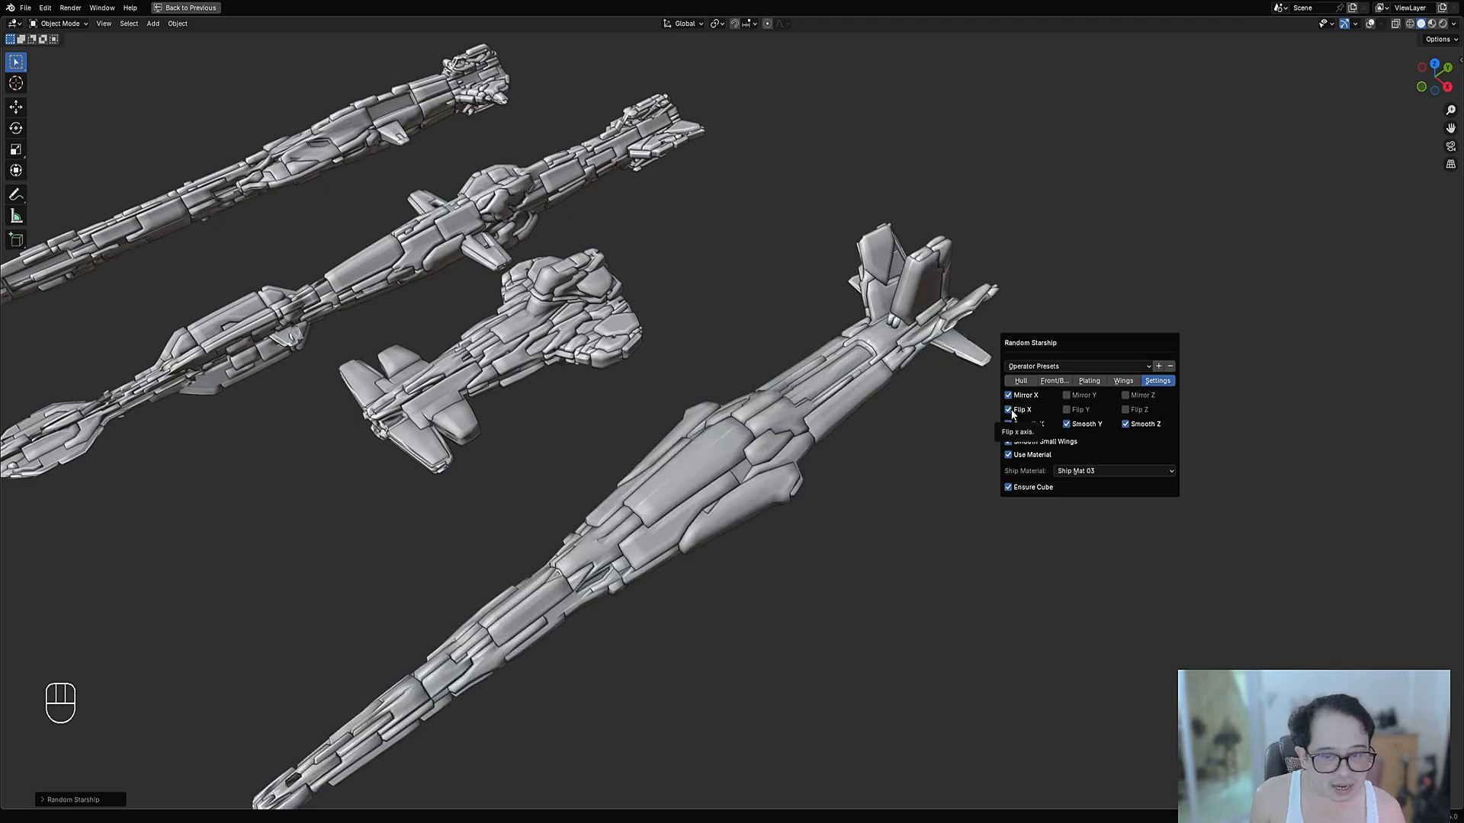
pyautogui.click(1010, 411)
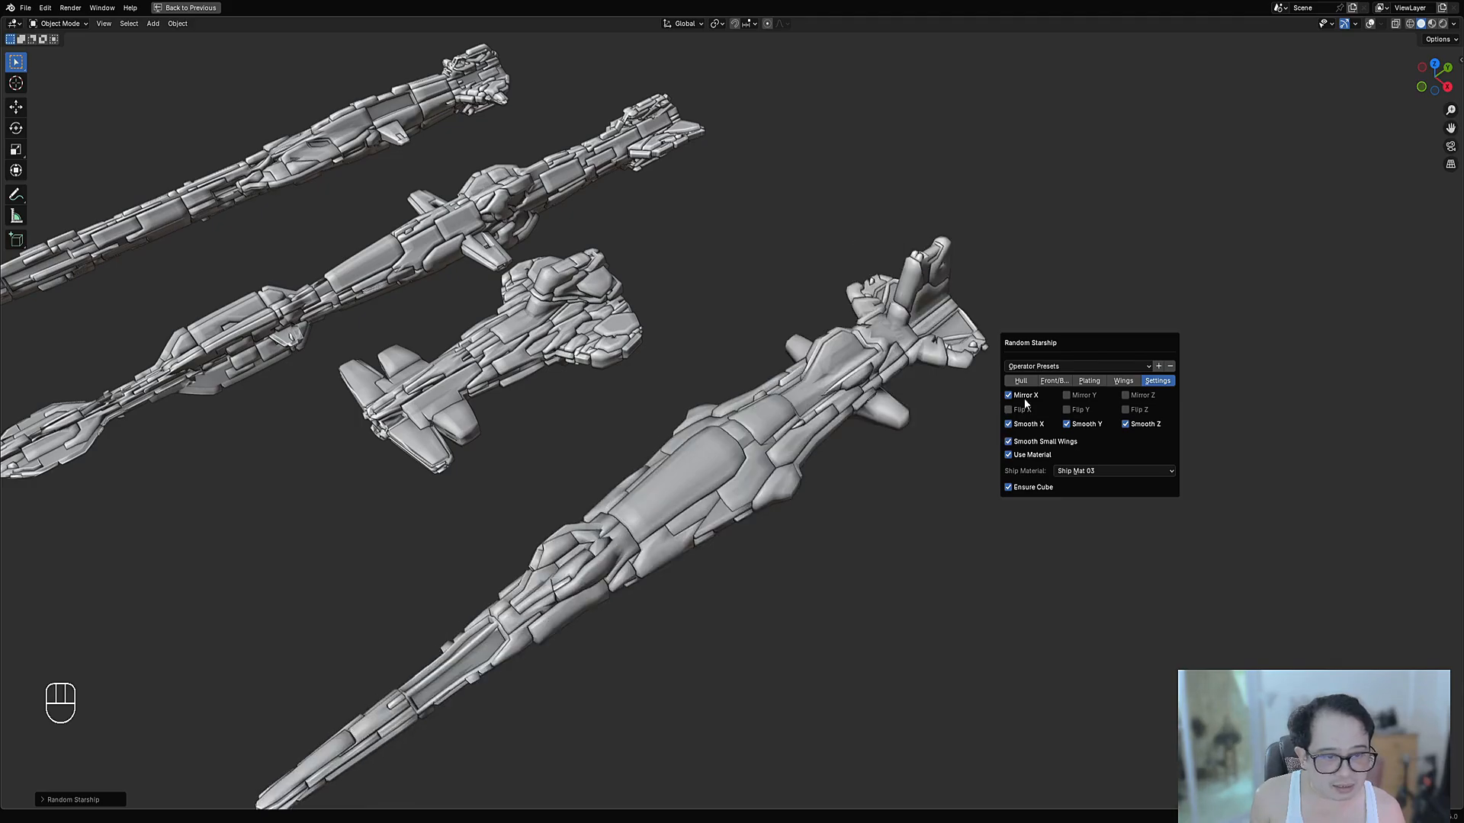
# Try Y mirroring on the starship, view the double-ended hull and turn Y mirroring off again
pyautogui.click(1069, 395)
pyautogui.scroll(-5, 765, 478)
pyautogui.scroll(4, 692, 419)
pyautogui.moveTo(765, 478)
pyautogui.mouseDown(button='middle')
pyautogui.moveTo(692, 419)
pyautogui.moveTo(727, 477)
pyautogui.moveTo(670, 490)
pyautogui.moveTo(670, 529)
pyautogui.moveTo(702, 477)
pyautogui.moveTo(767, 474)
pyautogui.mouseUp(button='middle')
pyautogui.press('F9')
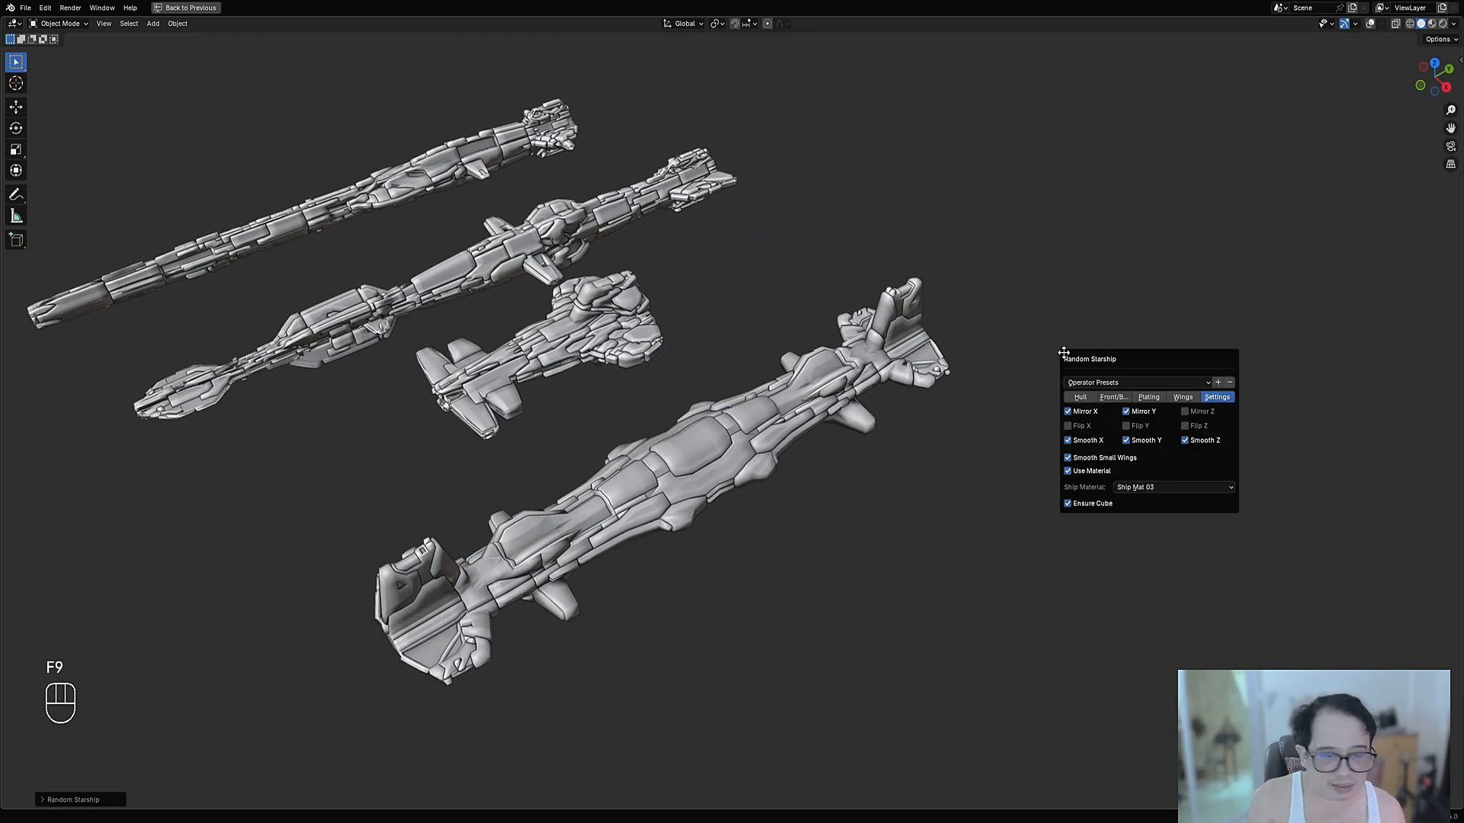
pyautogui.click(1125, 411)
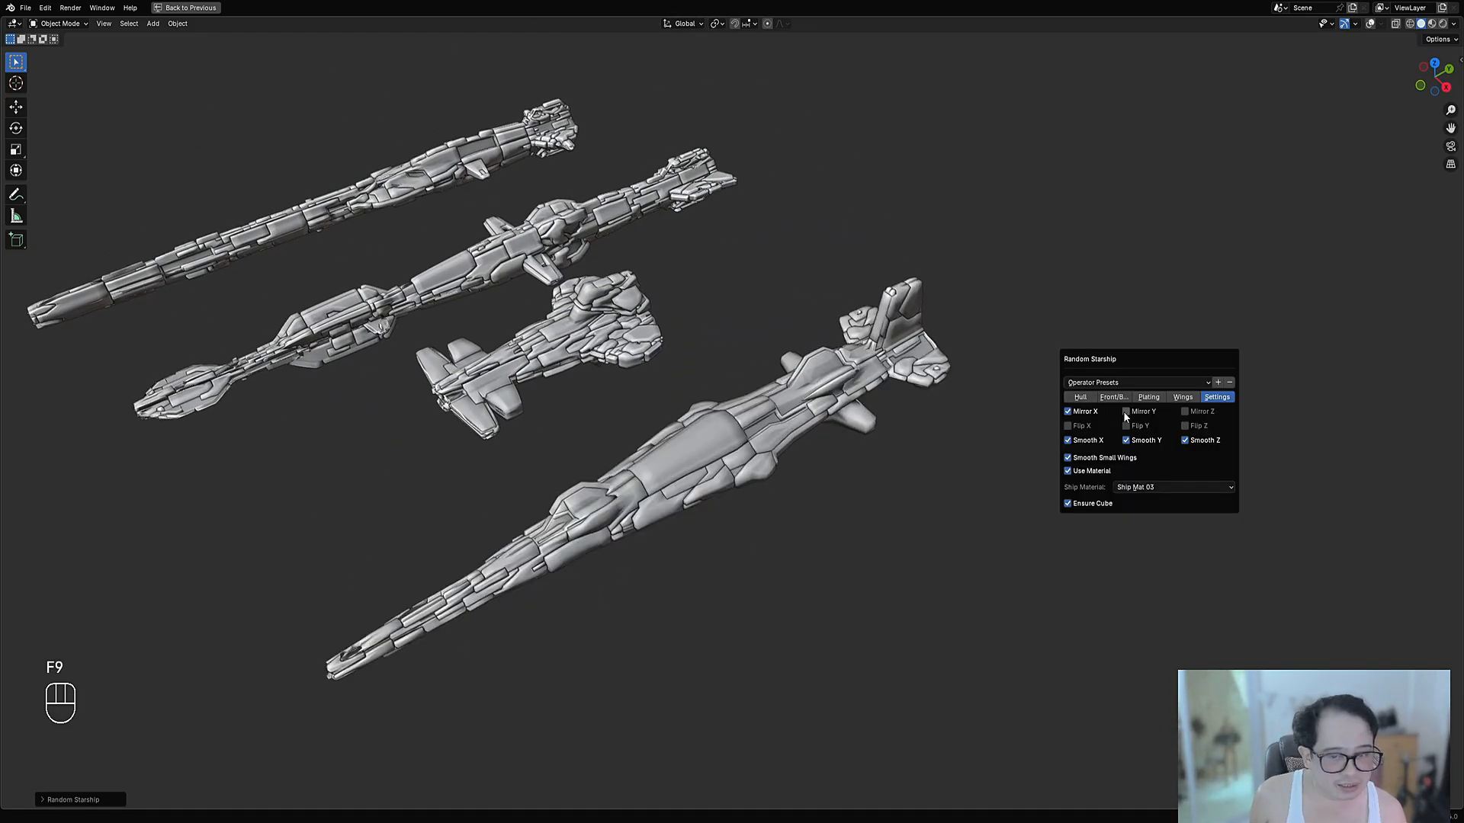
# Turn on Z mirroring, try the Z flip while viewing the ship from the side, and leave only the mirroring on
pyautogui.click(1186, 413)
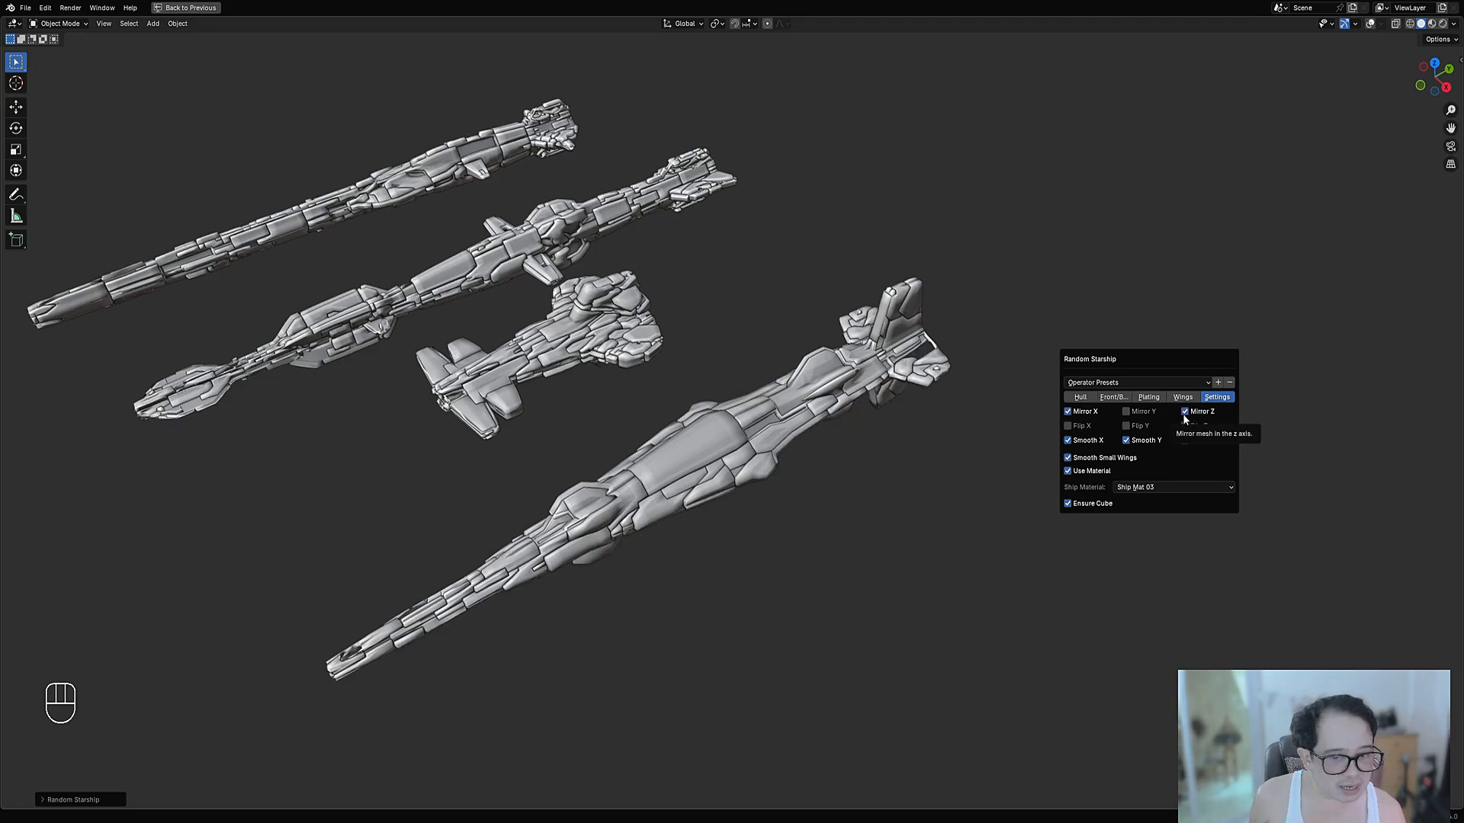
pyautogui.moveTo(1052, 458); pyautogui.dragTo(886, 503, button='middle')
pyautogui.press('F9')
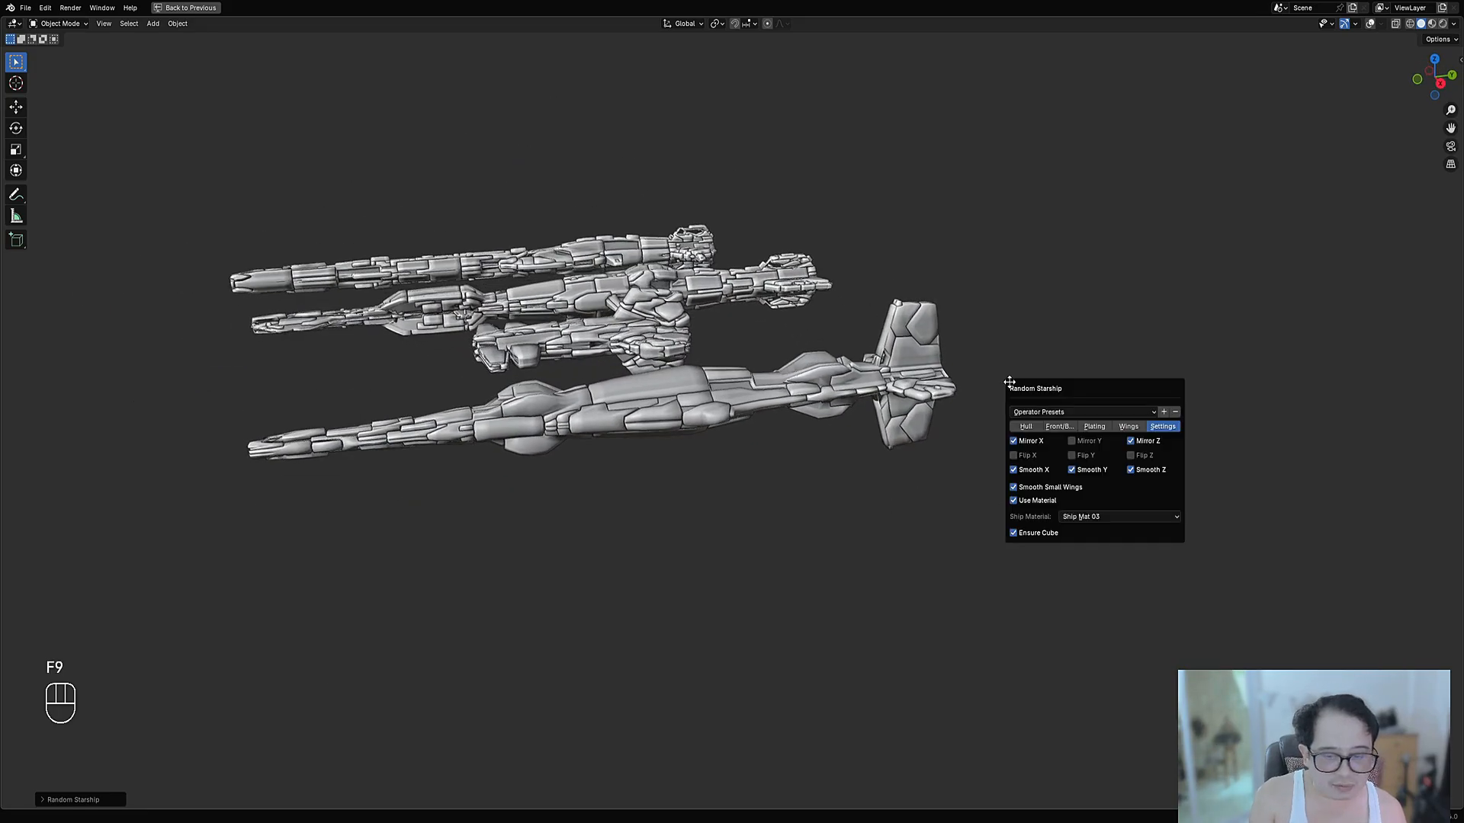
pyautogui.click(1138, 457)
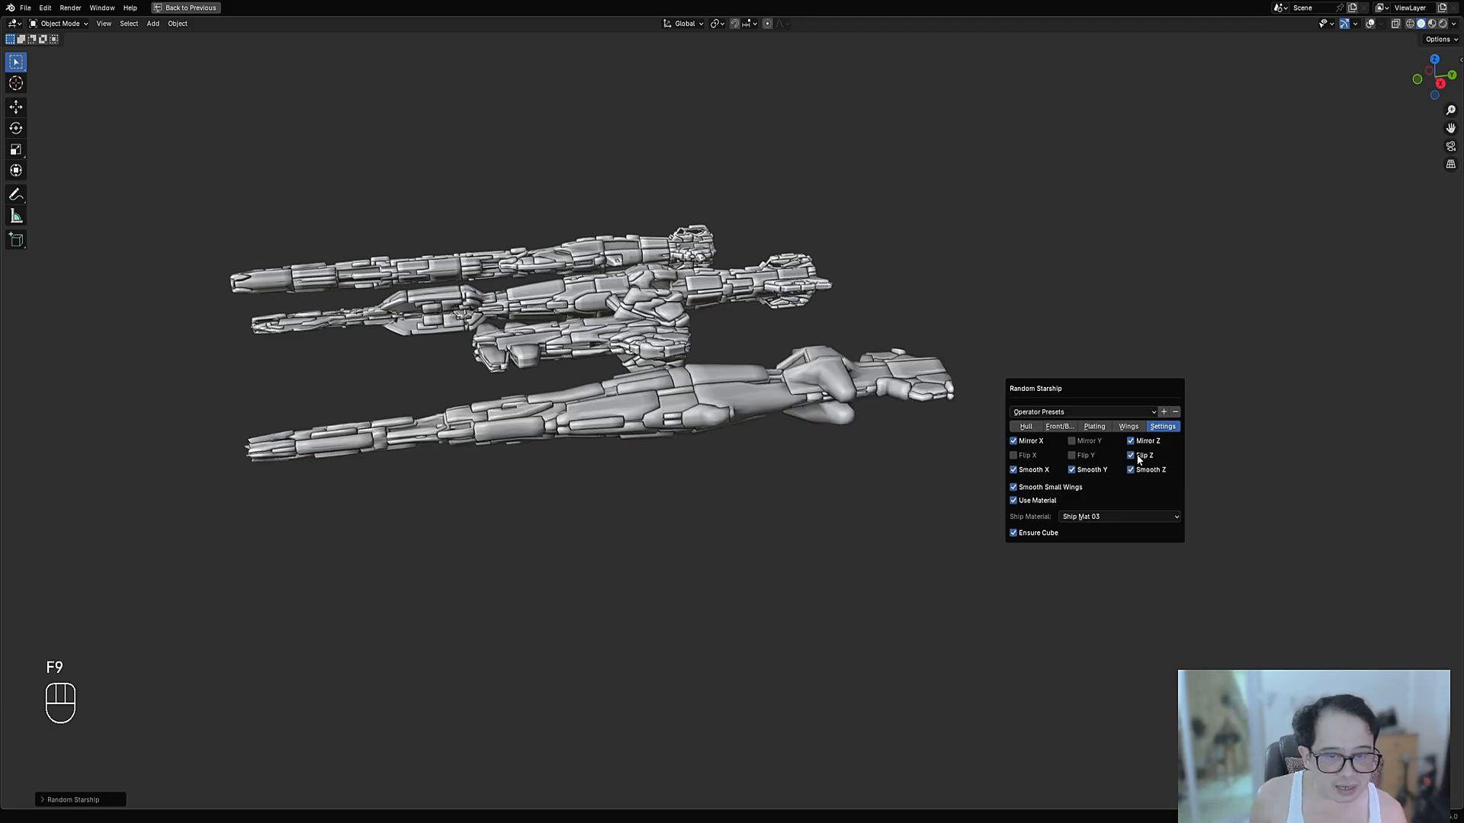
pyautogui.moveTo(780, 418); pyautogui.dragTo(808, 465, button='middle')
pyautogui.press('F9')
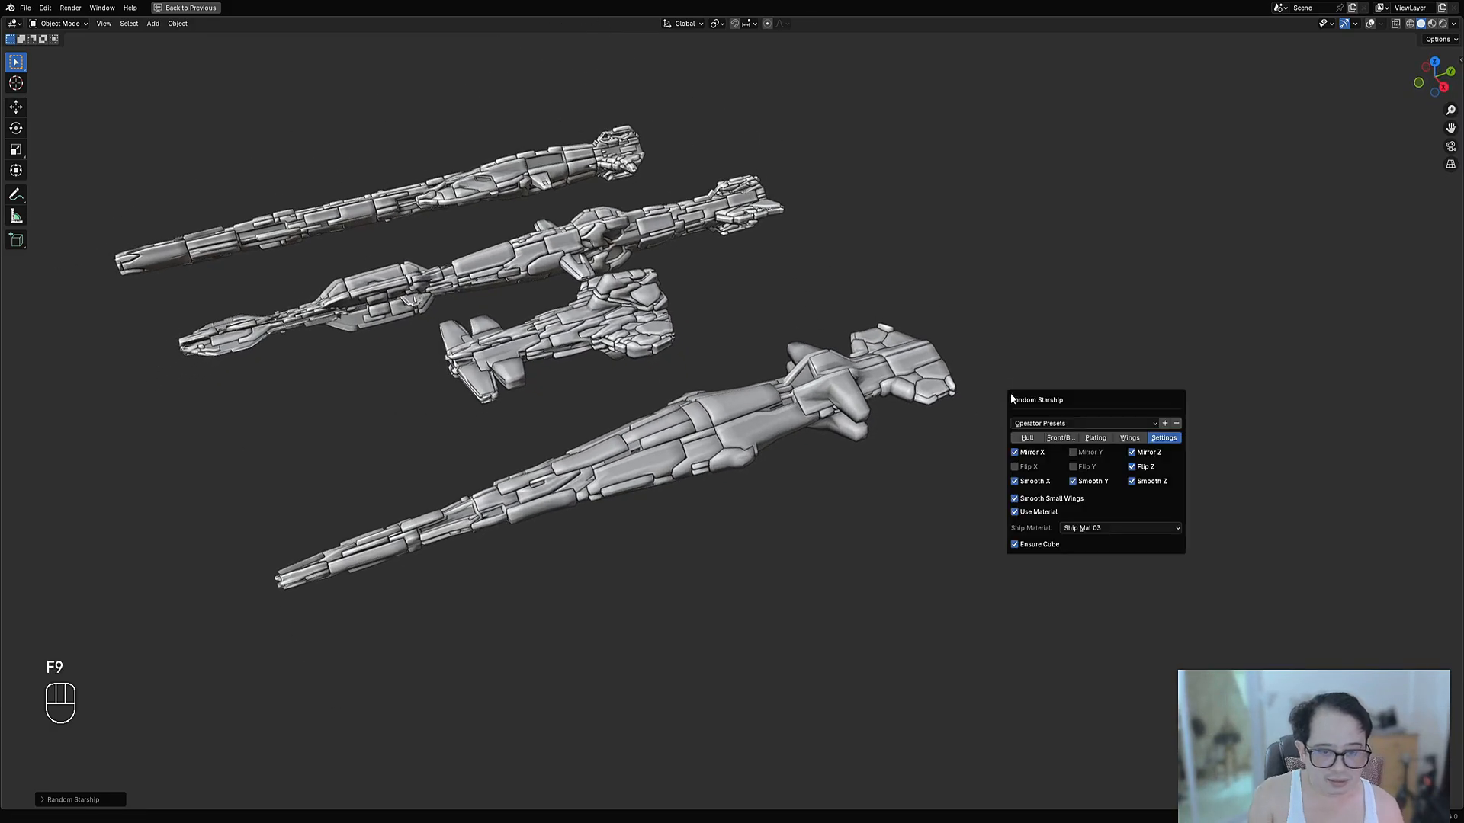
pyautogui.click(1135, 468)
pyautogui.click(1133, 454)
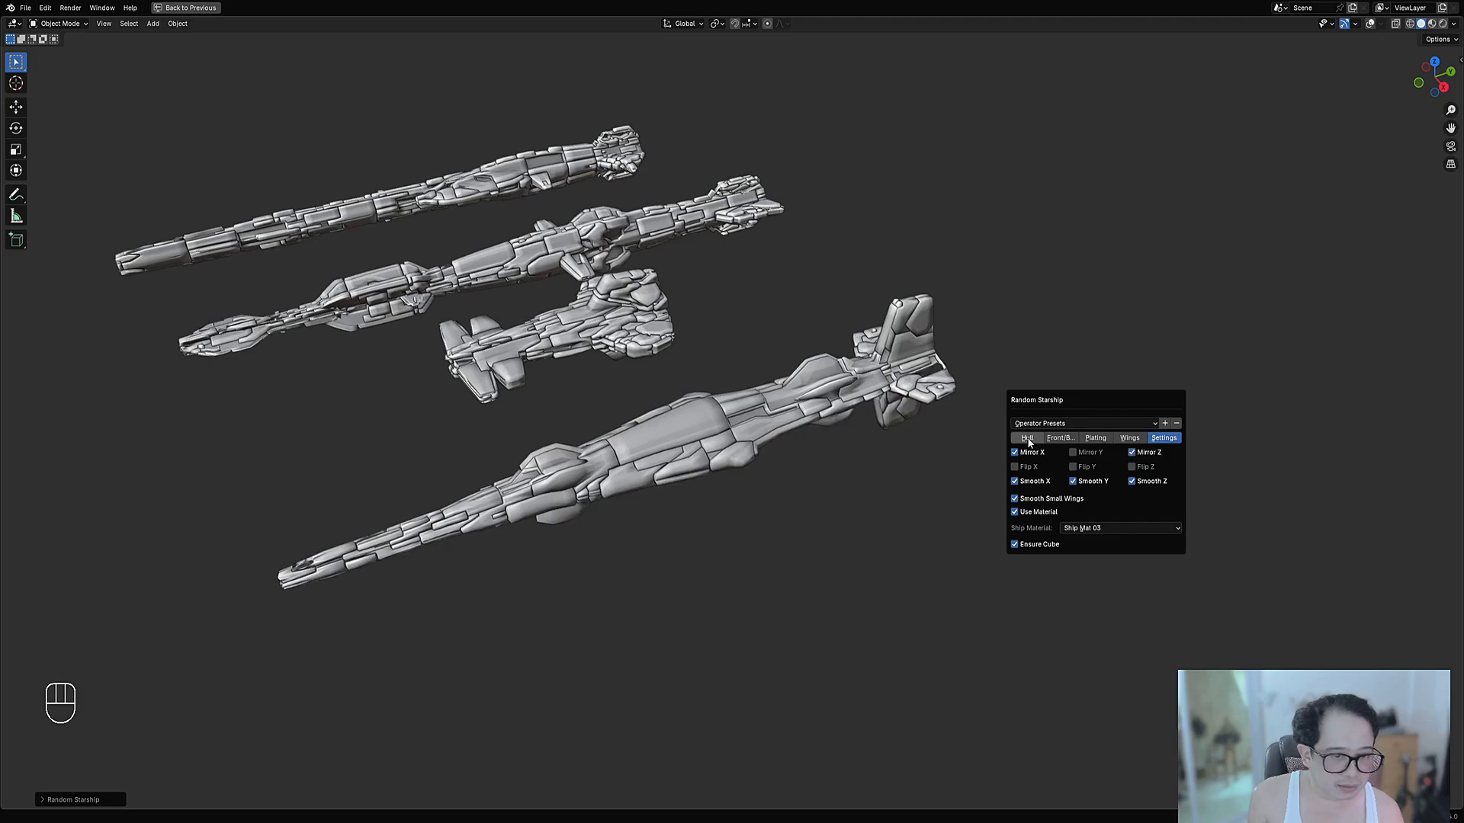
# Lower the hull's subdivision level to 0 and cycle the hull seed up to 16
pyautogui.moveTo(663, 448); pyautogui.dragTo(677, 476, button='middle')
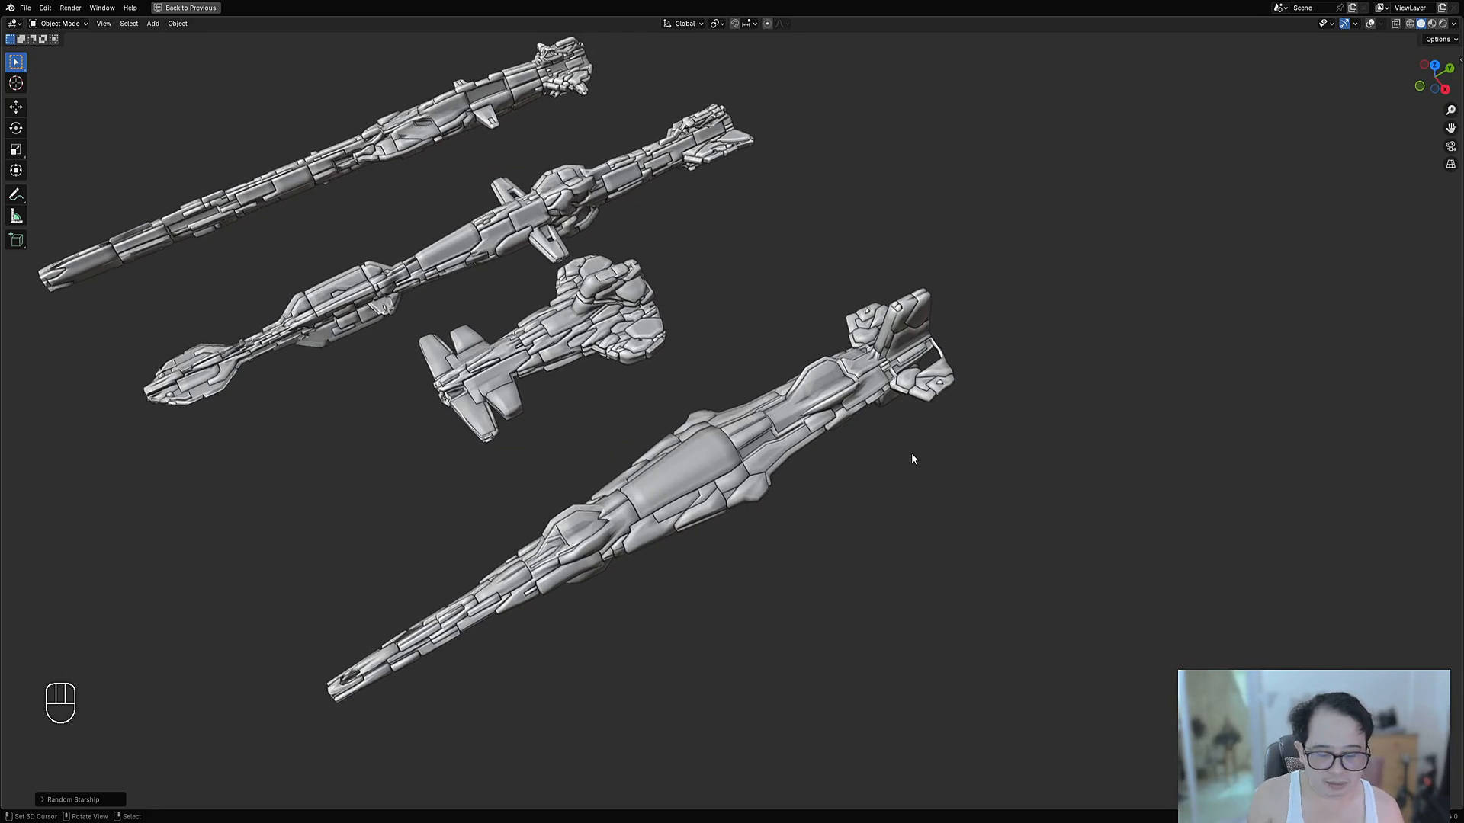
pyautogui.press('F9')
pyautogui.keyDown('ctrl'); pyautogui.scroll(1, 998, 806); pyautogui.keyUp('ctrl')
pyautogui.keyDown('ctrl'); pyautogui.scroll(6, 998, 807); pyautogui.keyUp('ctrl')
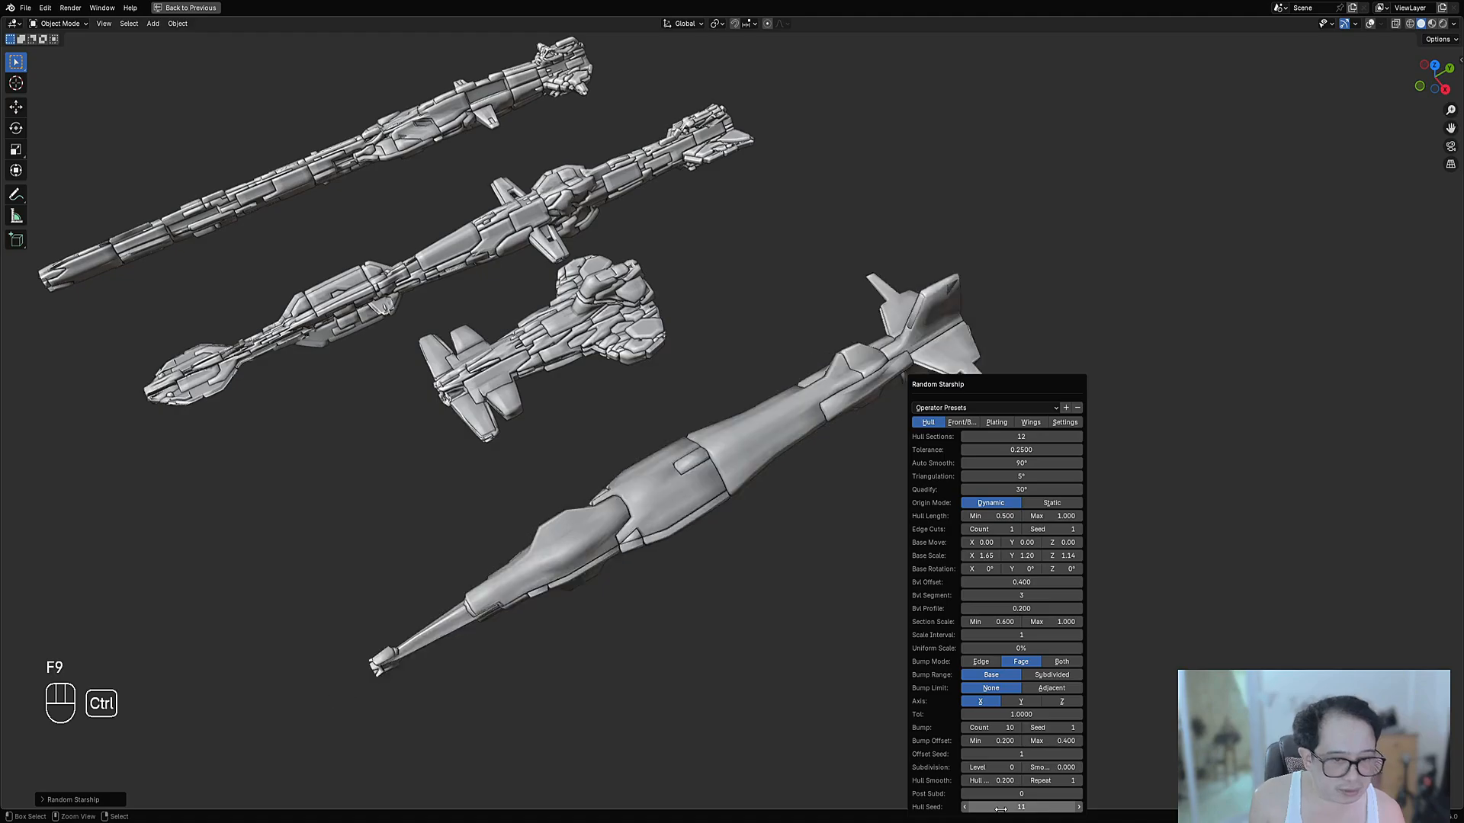
# Set the hull's base scale to 0.8 on Z and 1.2 on X
pyautogui.doubleClick(1060, 556)
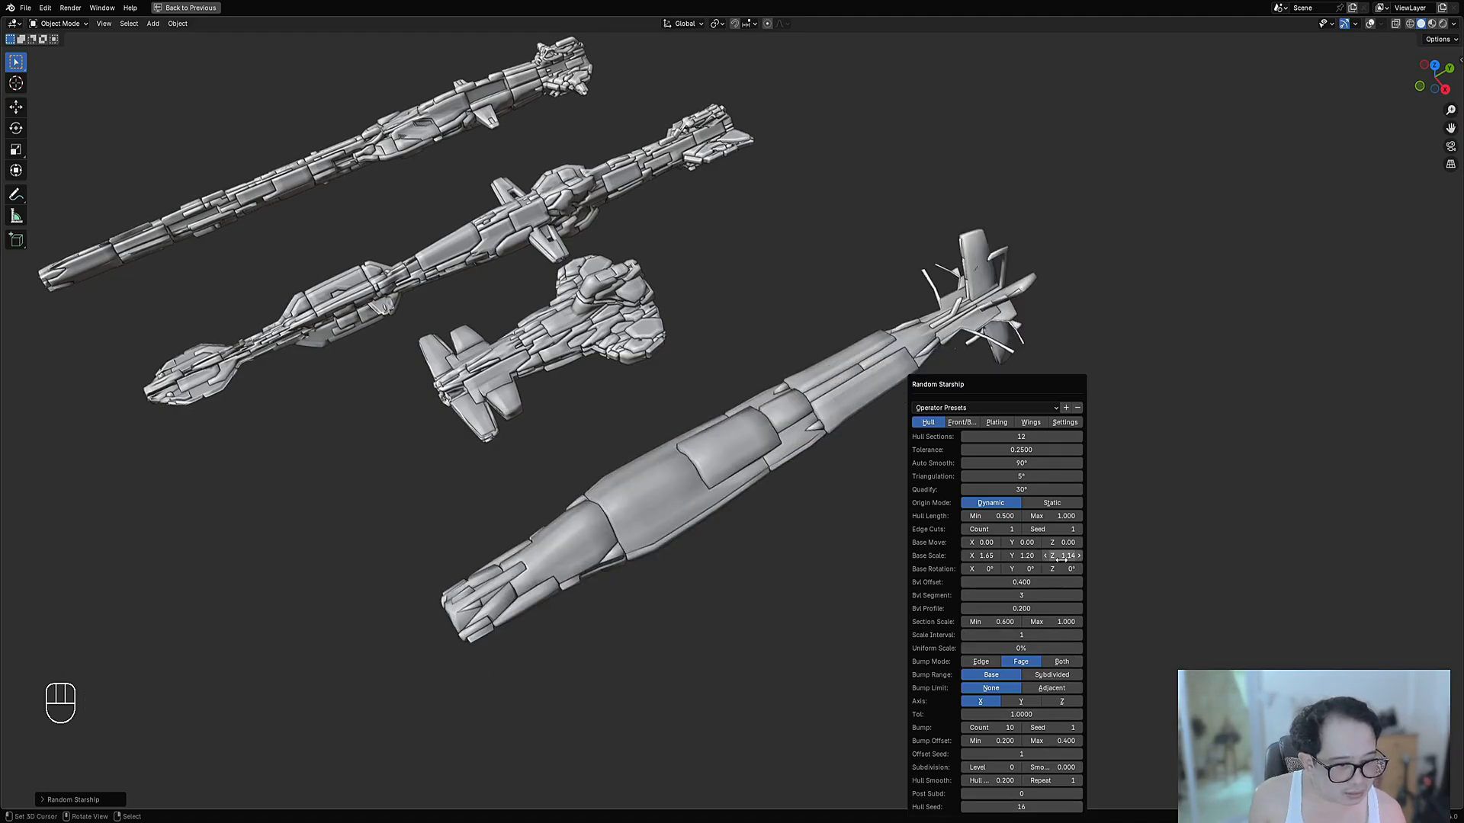
pyautogui.write('.8')
pyautogui.press('Return')
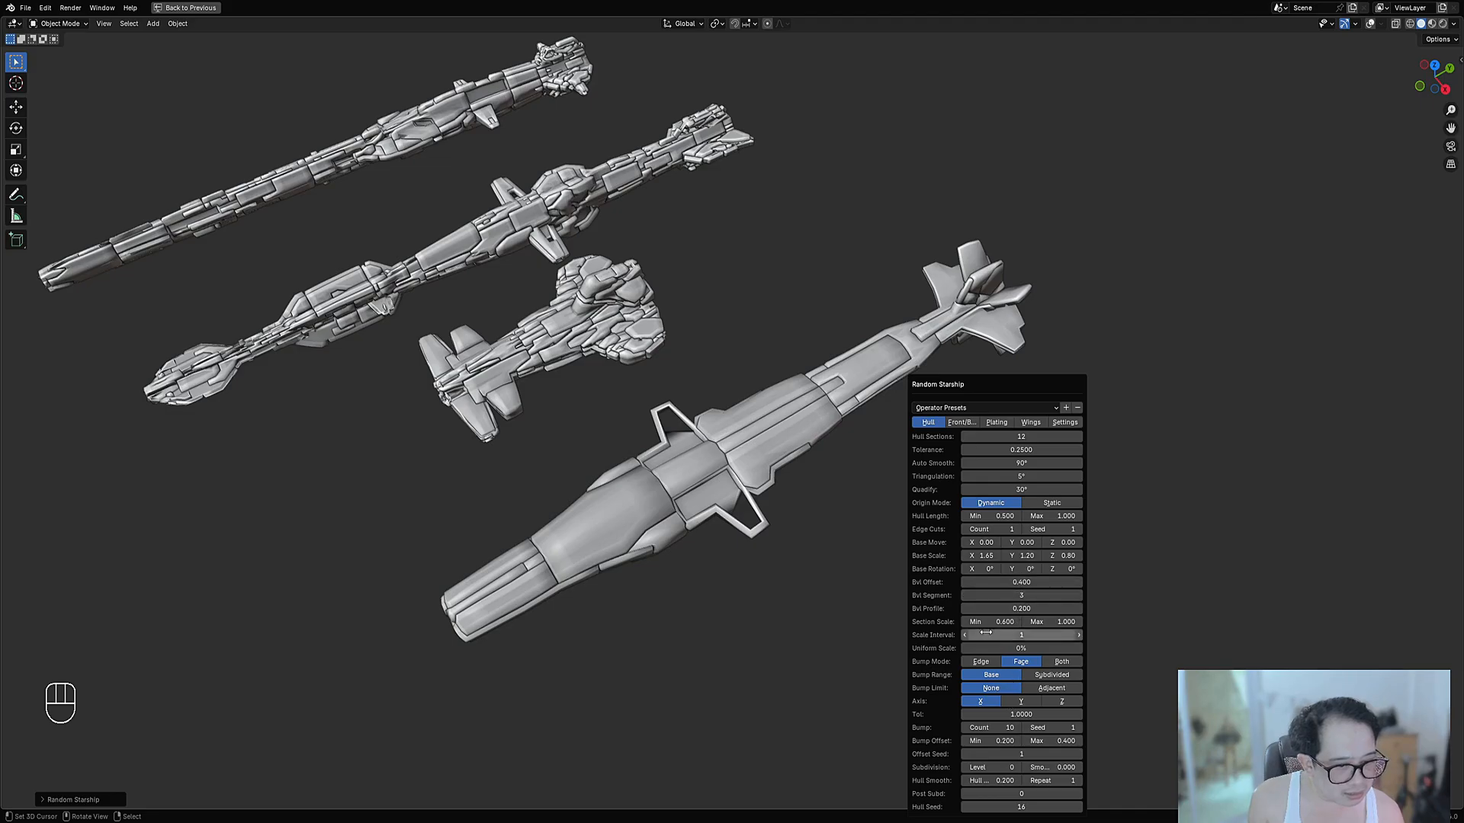
pyautogui.doubleClick(987, 556)
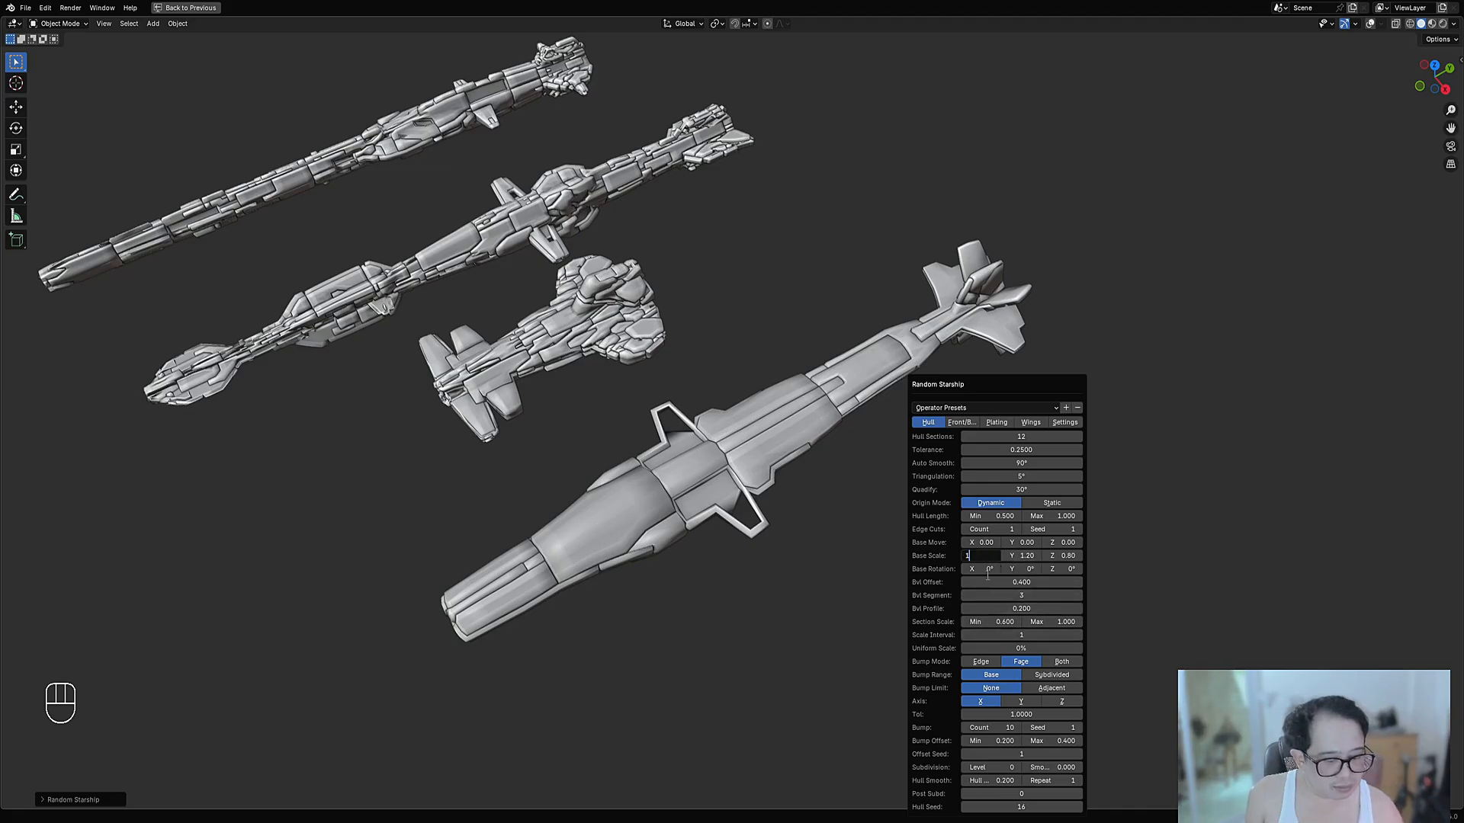
pyautogui.write('1.2')
pyautogui.press('Return')
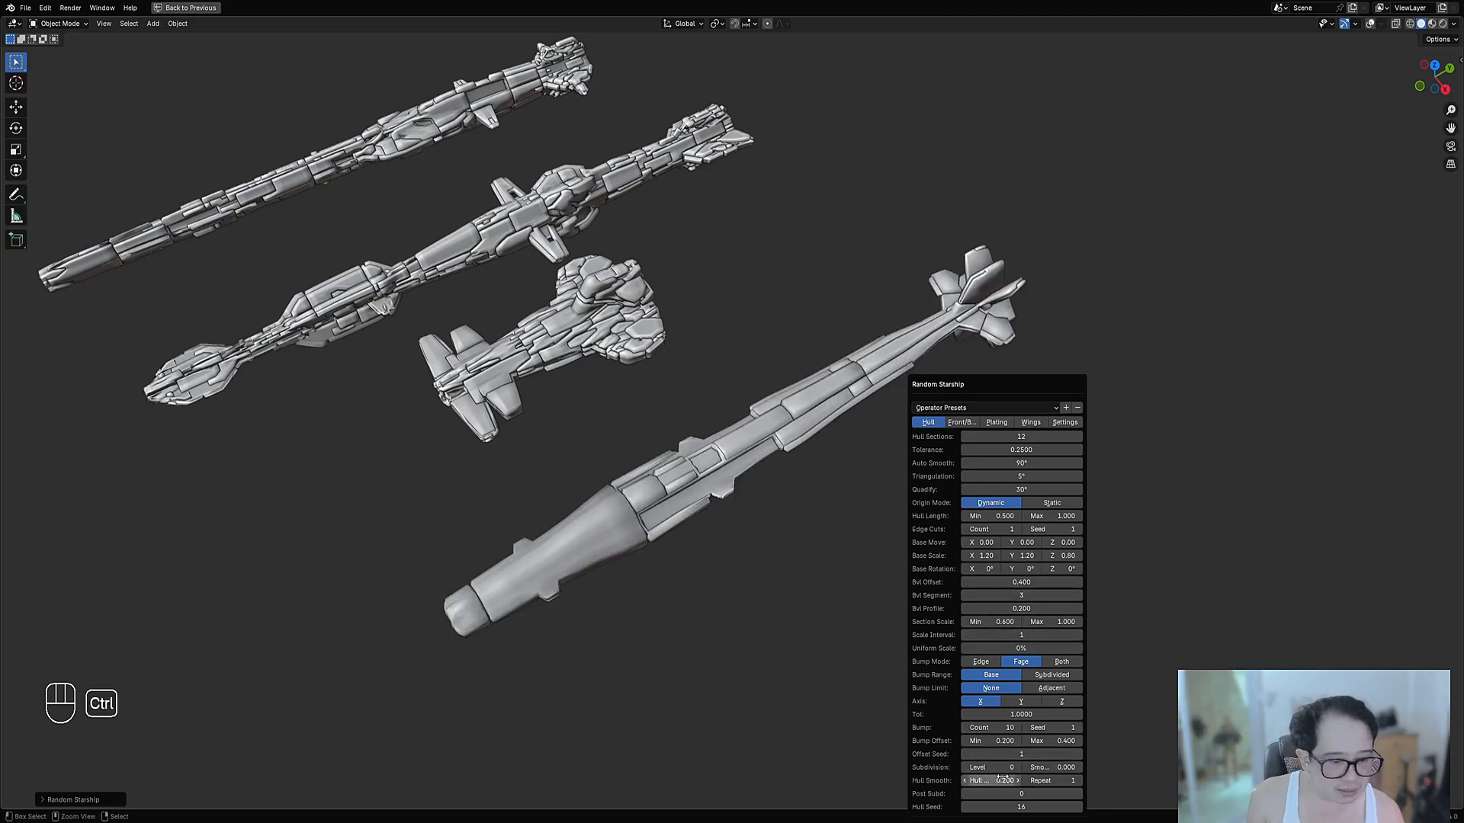
# Browse further hull seeds for the slimmer ship and settle on seed 24
pyautogui.keyDown('ctrl'); pyautogui.scroll(8, 1008, 802); pyautogui.keyUp('ctrl')
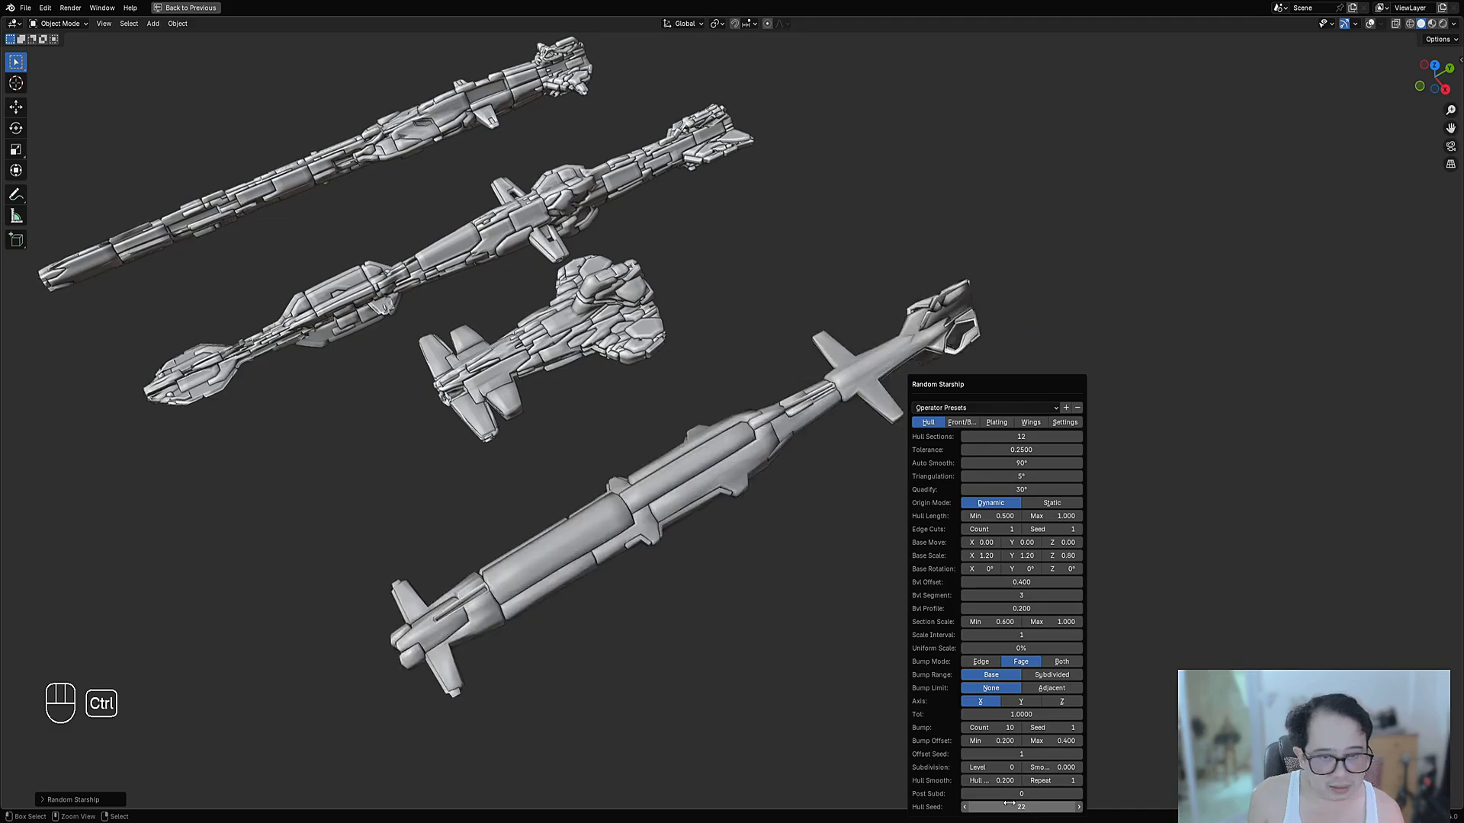
pyautogui.keyDown('ctrl'); pyautogui.scroll(5, 1009, 804); pyautogui.keyUp('ctrl')
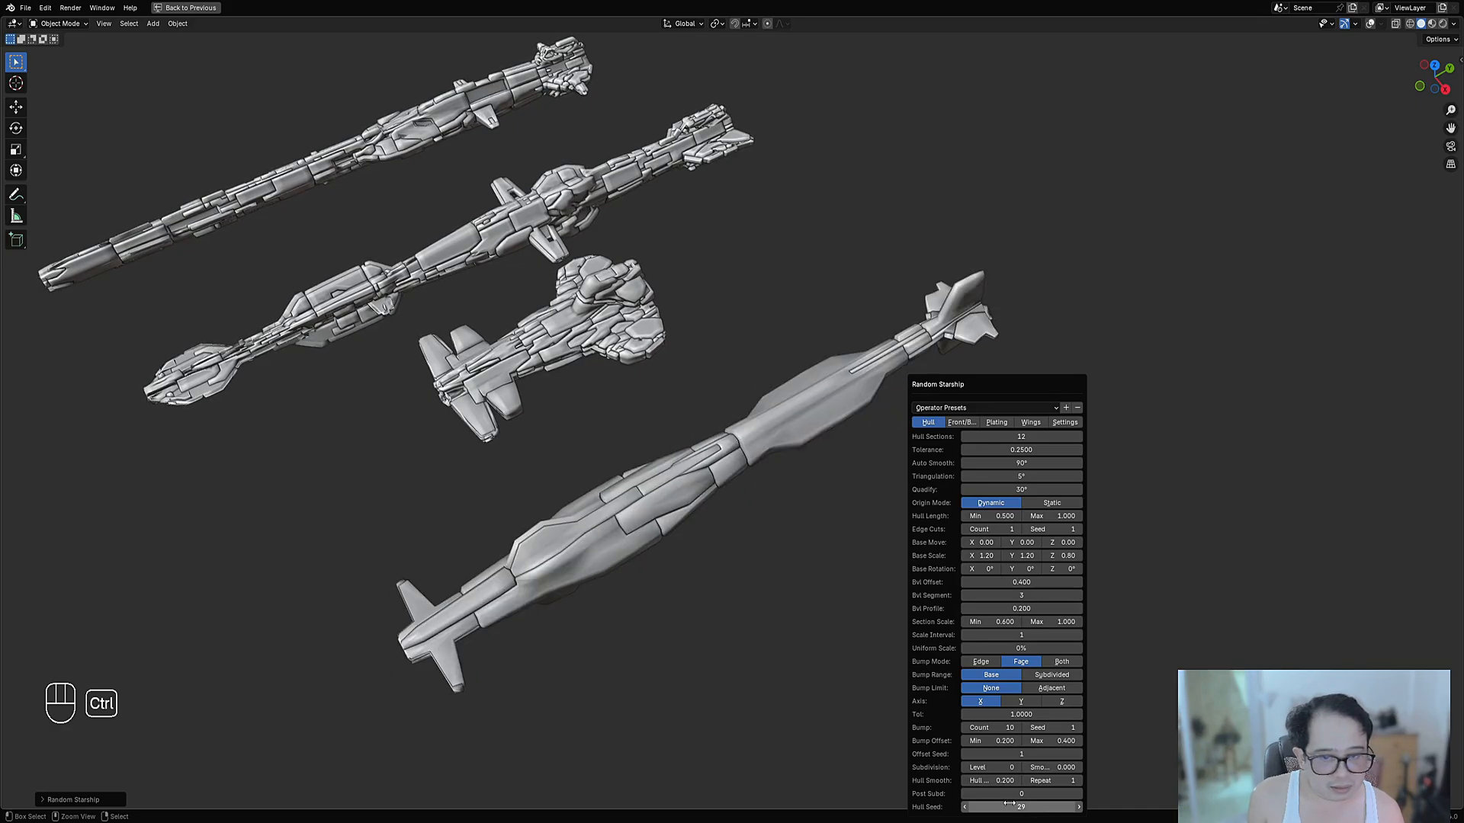
pyautogui.keyDown('ctrl'); pyautogui.scroll(-5, 1009, 804); pyautogui.keyUp('ctrl')
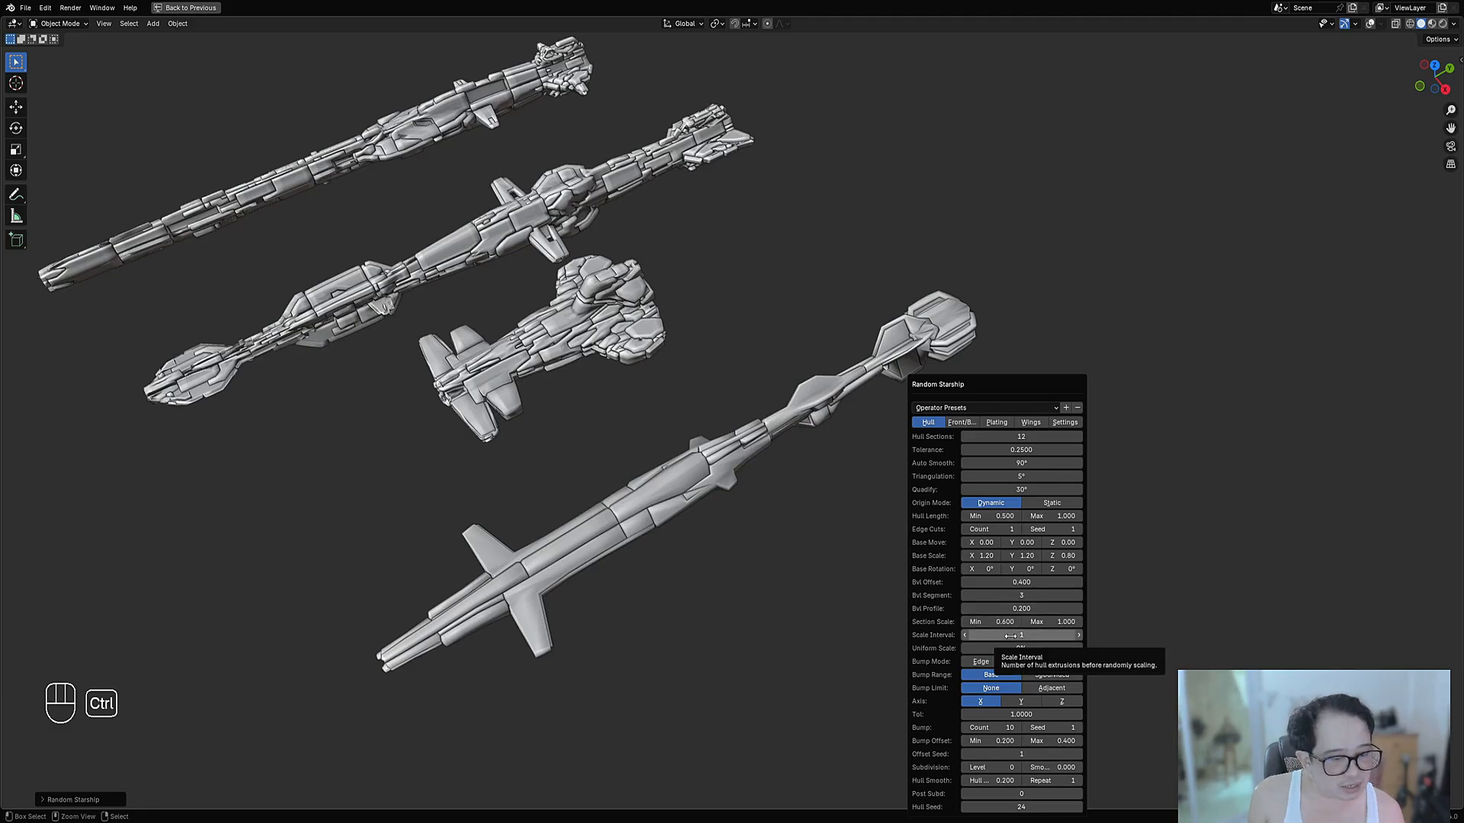
# Try higher scale interval values on the hull and return the interval to 1
pyautogui.keyDown('ctrl'); pyautogui.scroll(1, 1010, 635); pyautogui.keyUp('ctrl')
pyautogui.keyDown('ctrl'); pyautogui.scroll(3, 1011, 636); pyautogui.keyUp('ctrl')
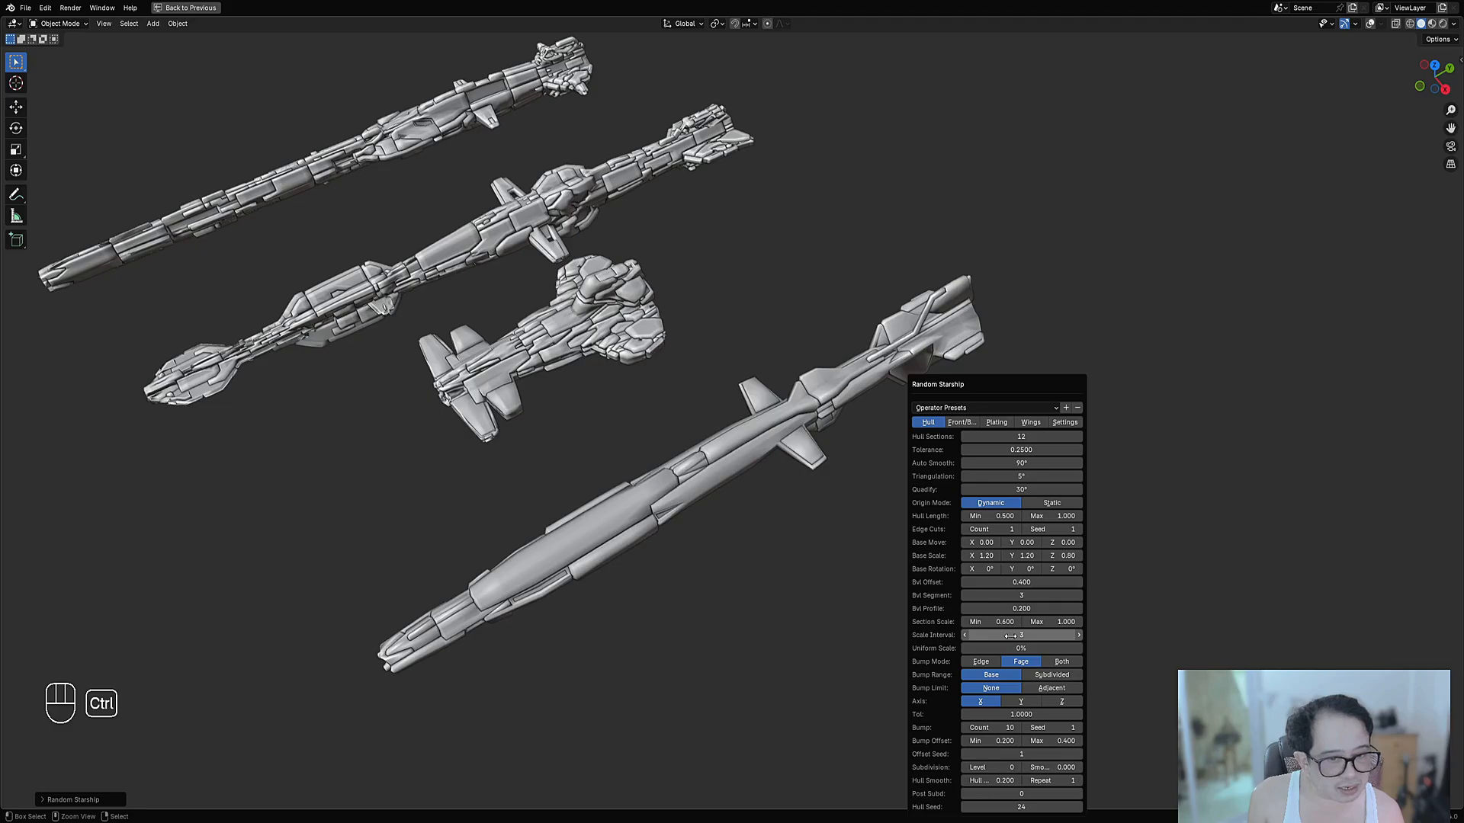
pyautogui.keyDown('ctrl'); pyautogui.scroll(-3, 1010, 636); pyautogui.keyUp('ctrl')
pyautogui.keyDown('ctrl'); pyautogui.scroll(-1, 1010, 636); pyautogui.keyUp('ctrl')
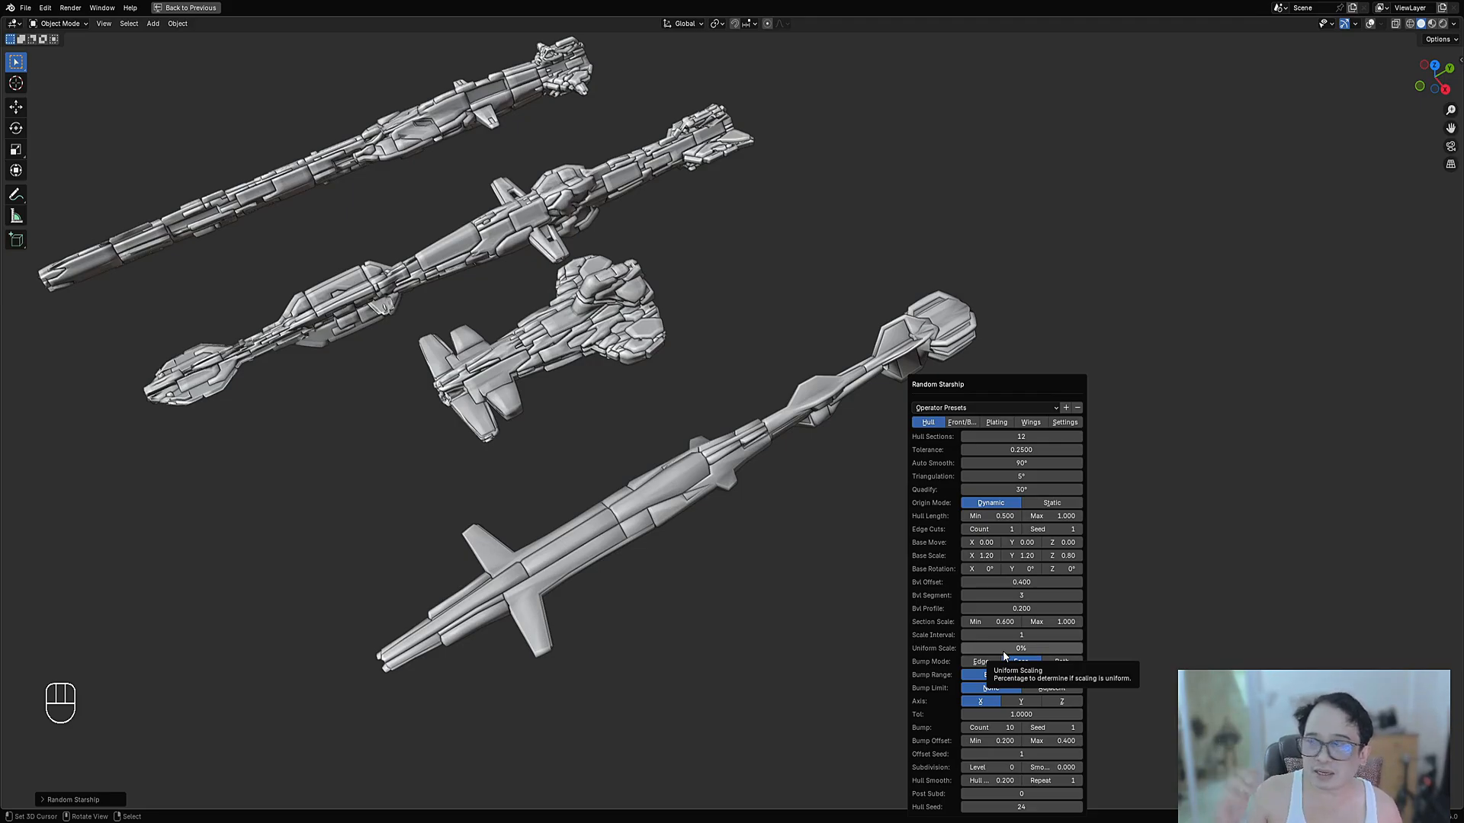
# Set the hull's uniform scale to 100% and cycle the hull seed up to 36
pyautogui.moveTo(1003, 651); pyautogui.dragTo(1090, 651)
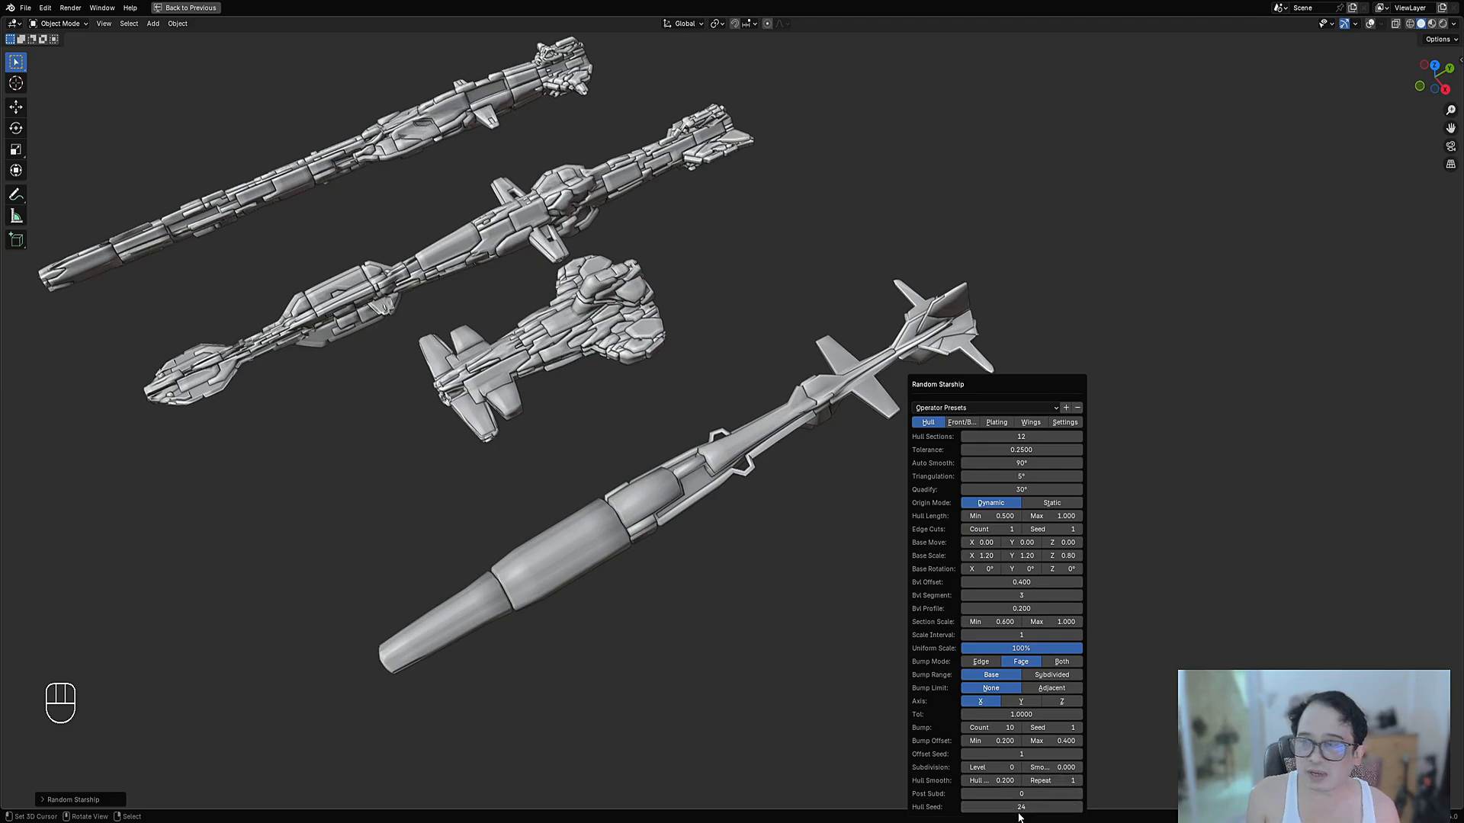
pyautogui.keyDown('ctrl'); pyautogui.scroll(2, 1019, 806); pyautogui.keyUp('ctrl')
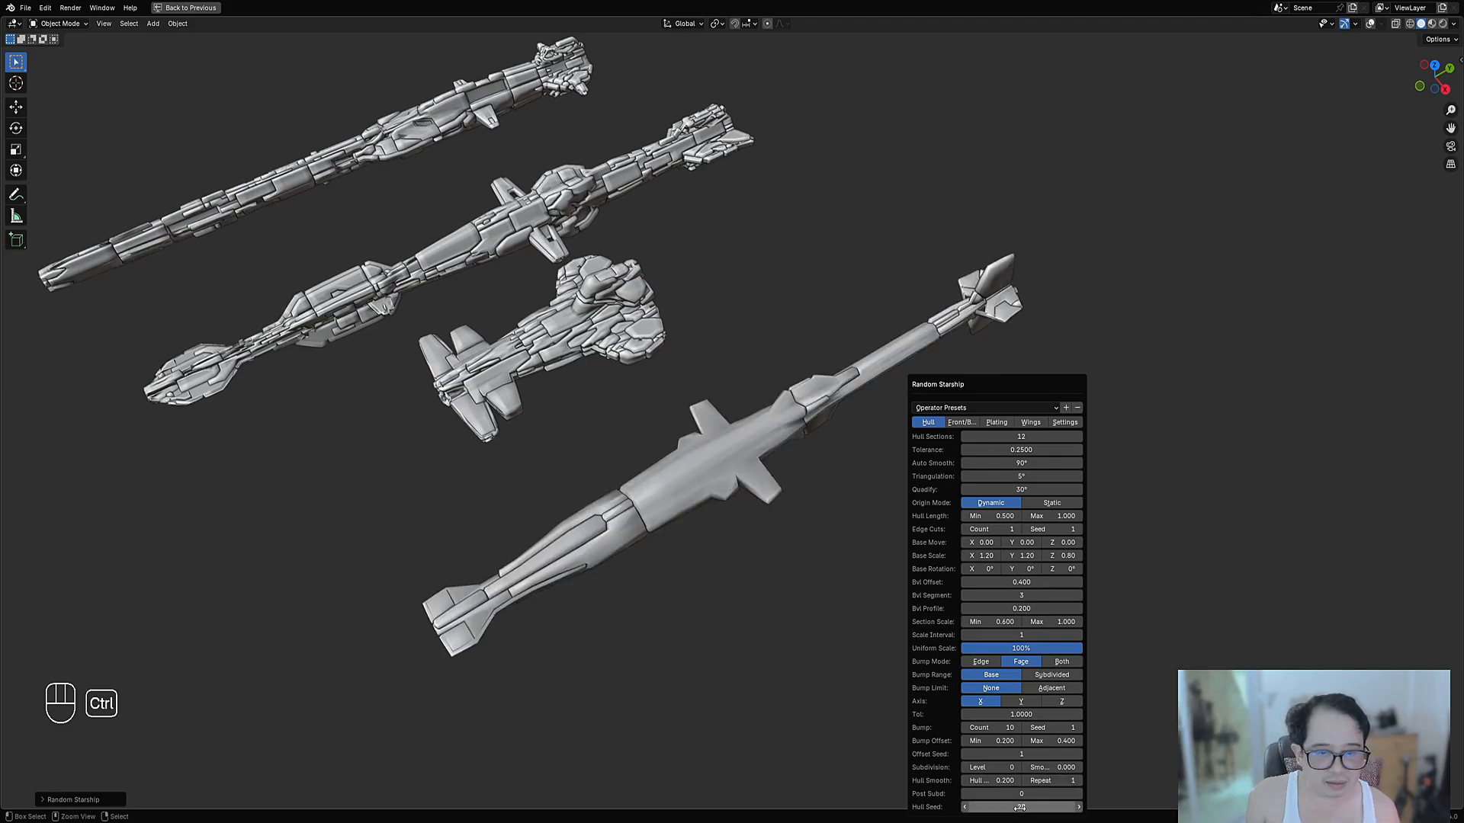
pyautogui.keyDown('ctrl'); pyautogui.scroll(2, 1019, 806); pyautogui.keyUp('ctrl')
pyautogui.keyDown('ctrl'); pyautogui.scroll(2, 1019, 807); pyautogui.keyUp('ctrl')
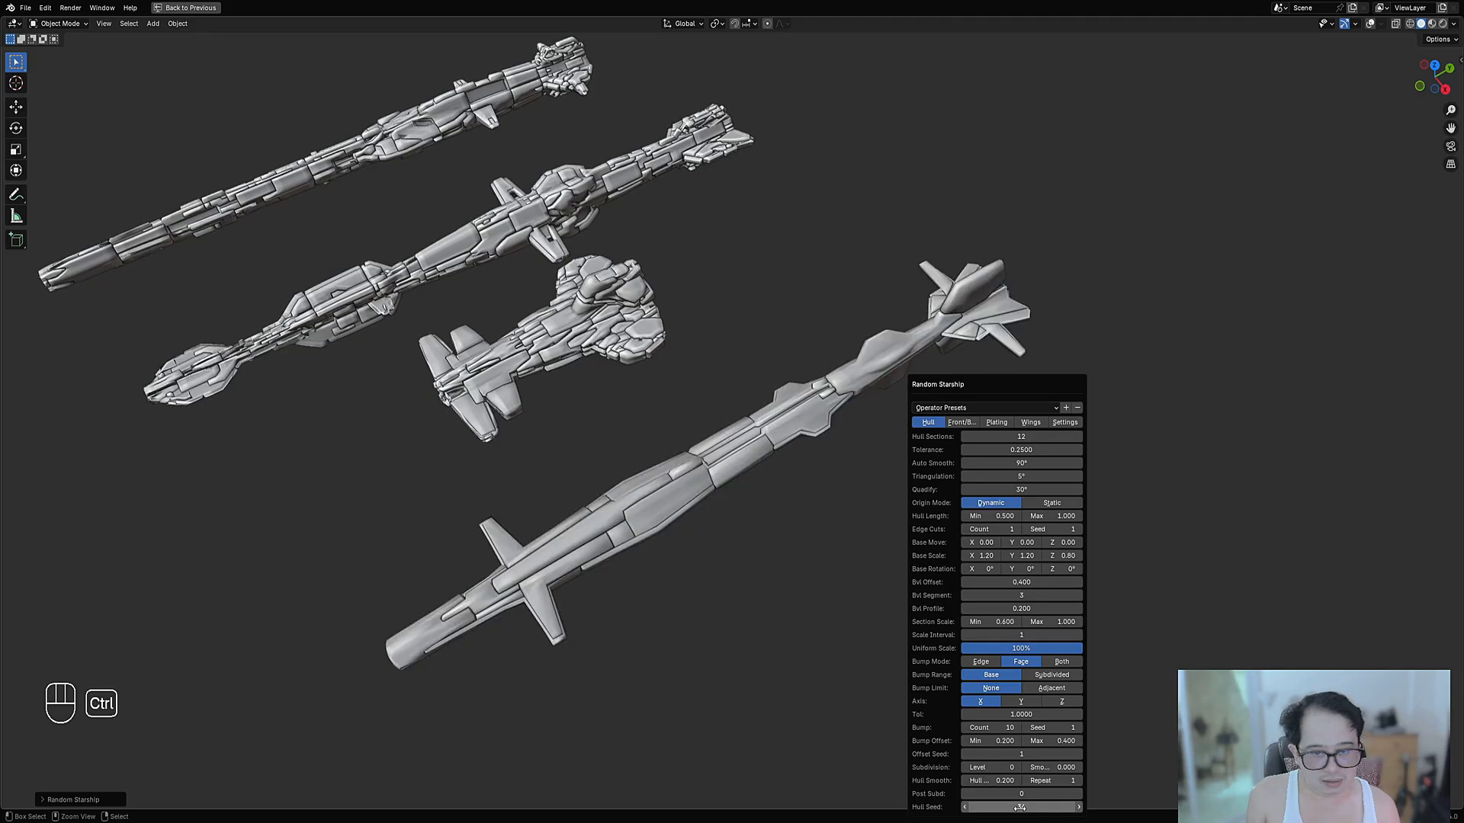
# View the starship from another angle and raise the hull's subdivision level to 2
pyautogui.moveTo(755, 493); pyautogui.dragTo(968, 519, button='middle')
pyautogui.press('F9')
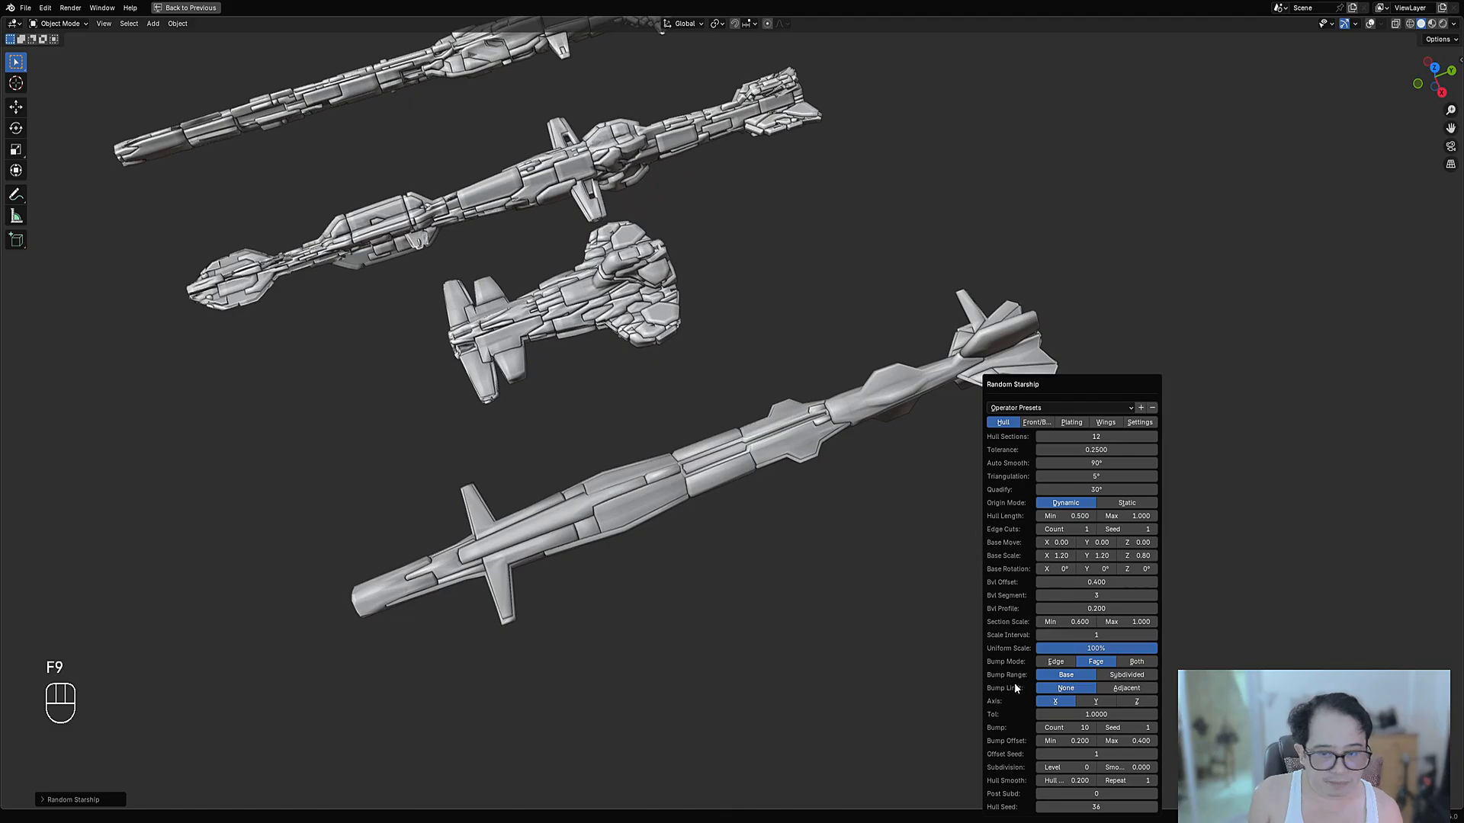
pyautogui.keyDown('ctrl'); pyautogui.scroll(1, 1052, 768); pyautogui.keyUp('ctrl')
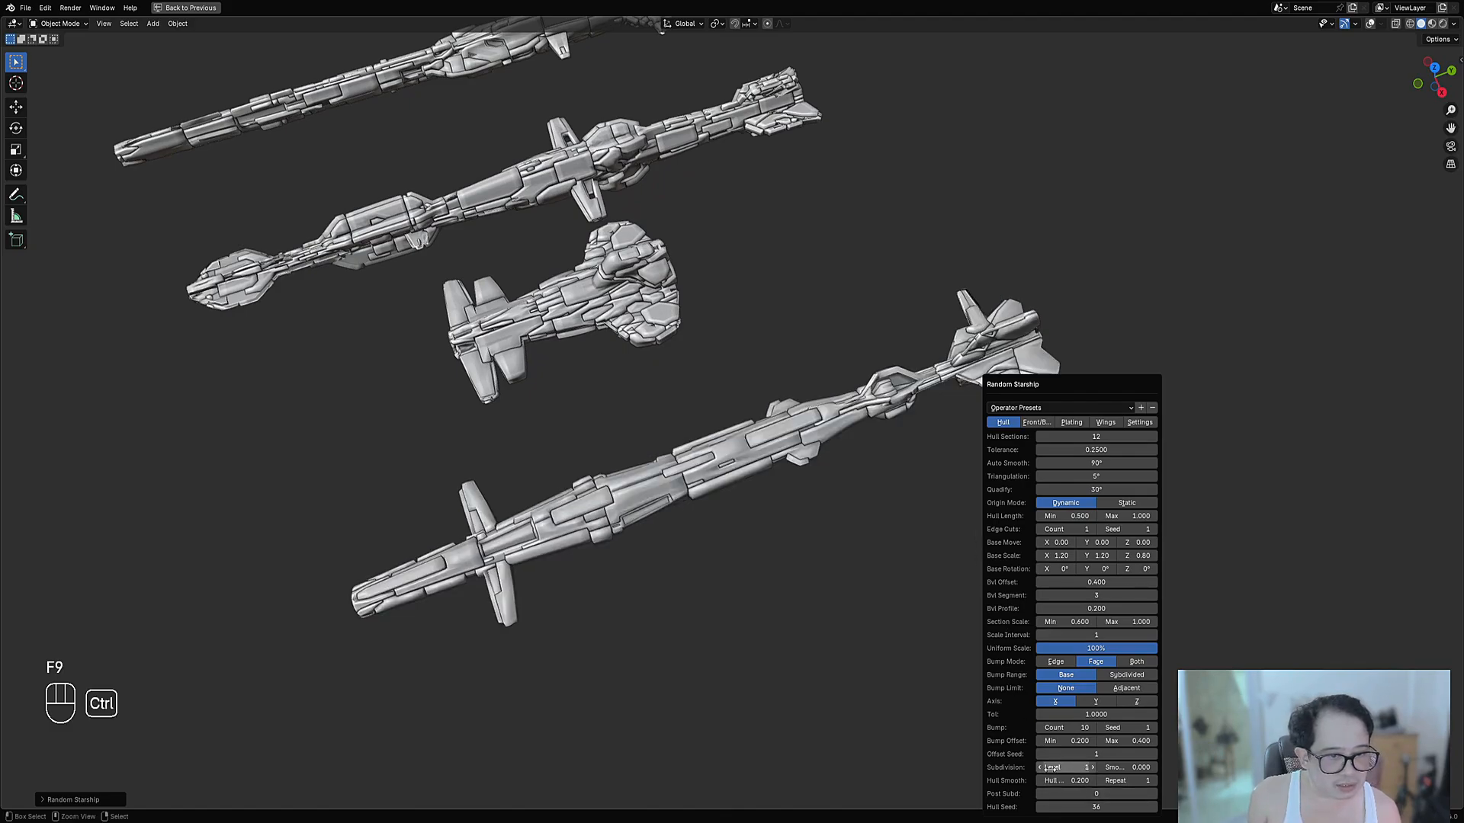
pyautogui.keyDown('ctrl'); pyautogui.scroll(1, 1052, 768); pyautogui.keyUp('ctrl')
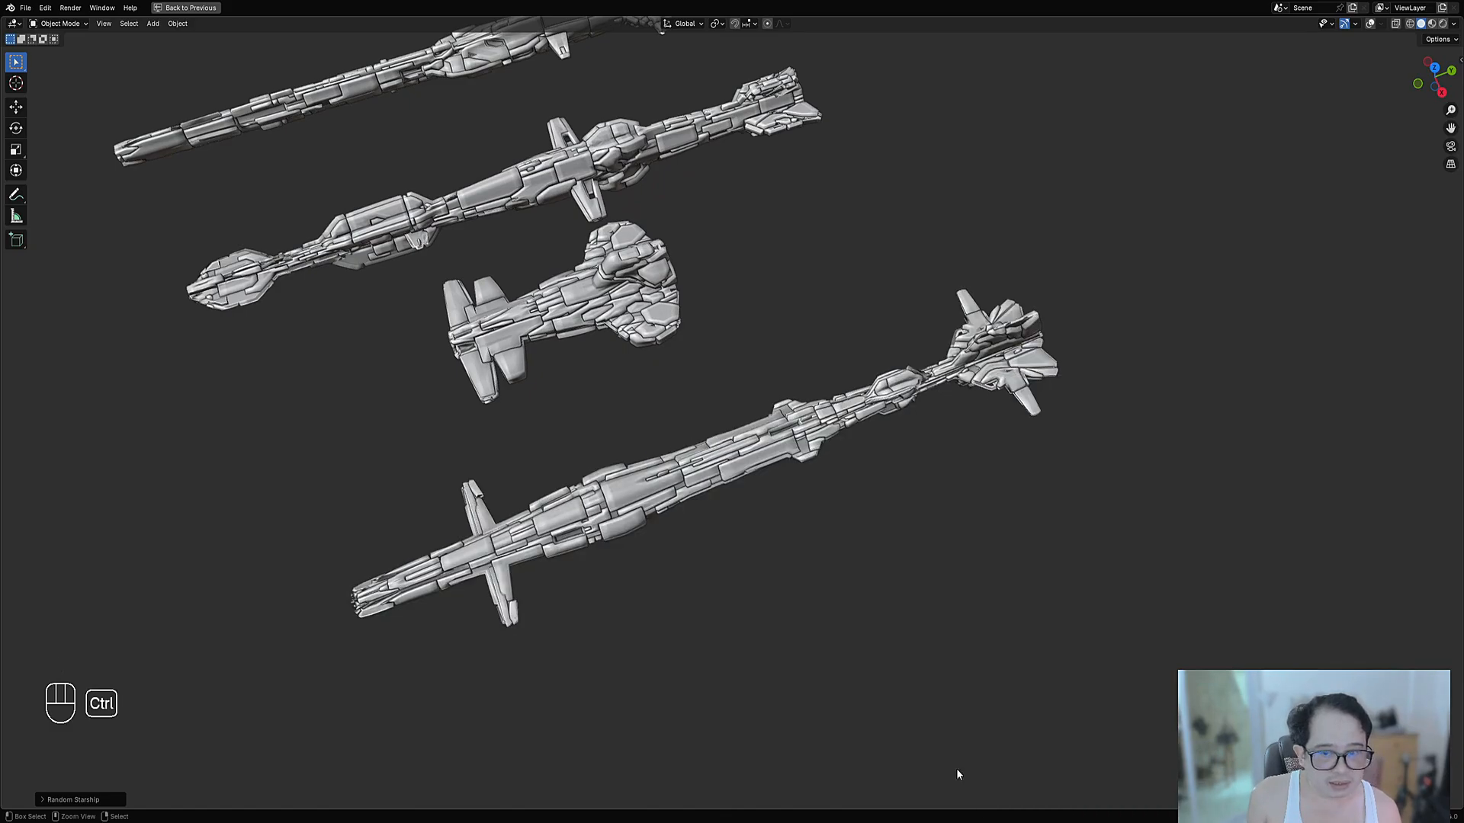
# View the ships from the side and set the starship's back Z depth to 0.5
pyautogui.moveTo(956, 768); pyautogui.dragTo(1014, 440, button='middle')
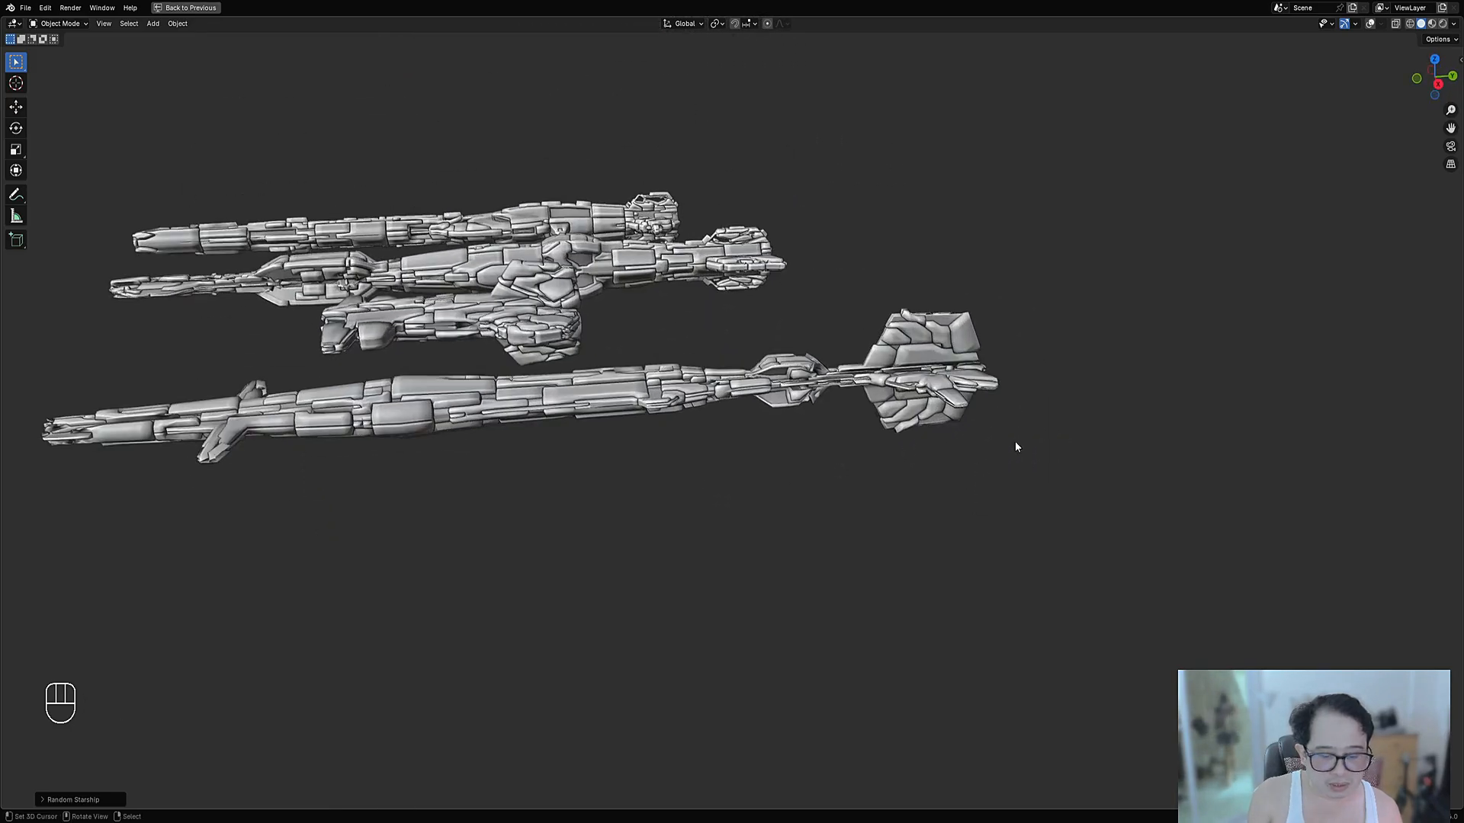
pyautogui.press('F9')
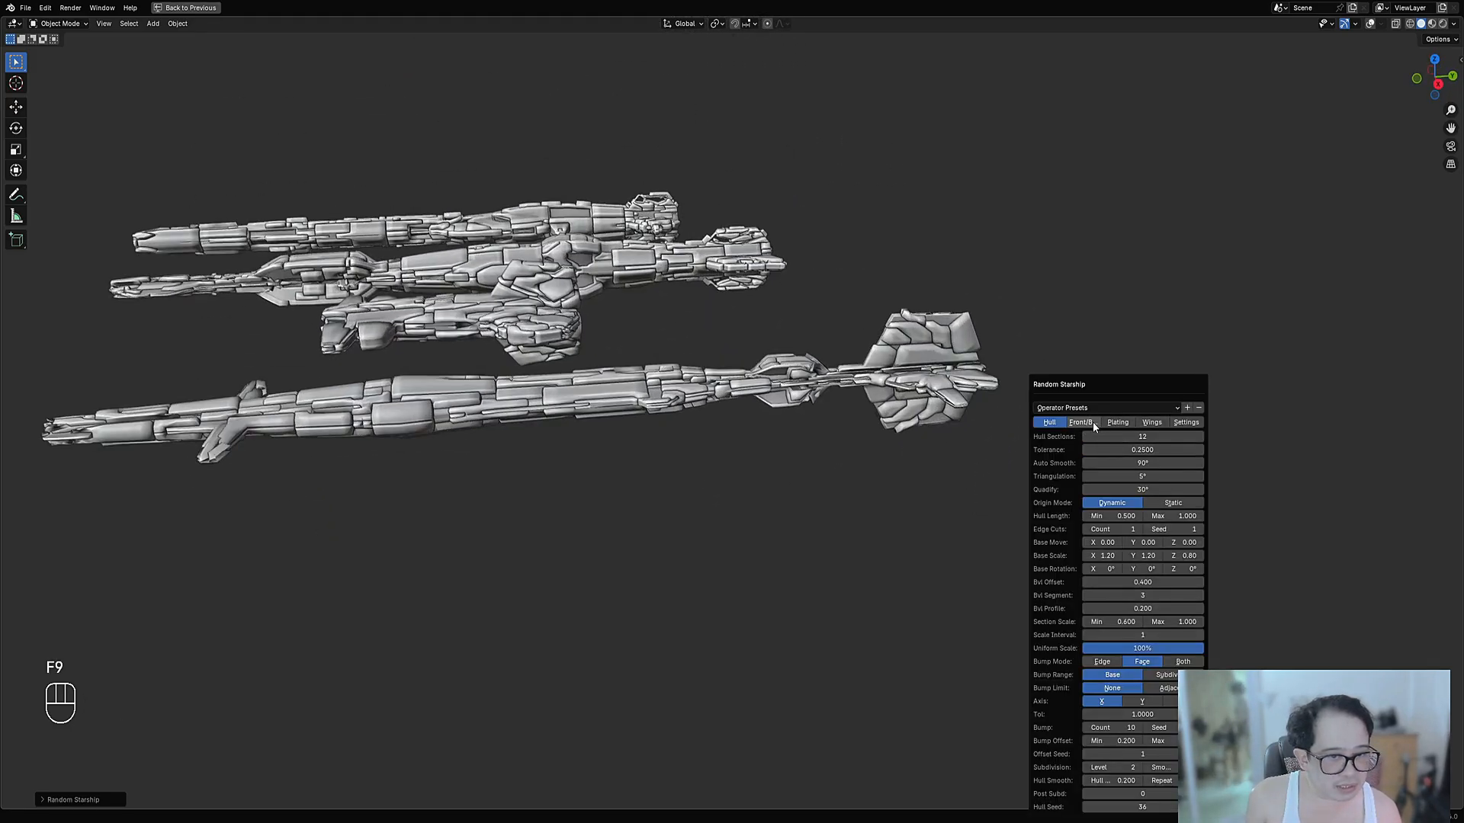
pyautogui.click(1092, 423)
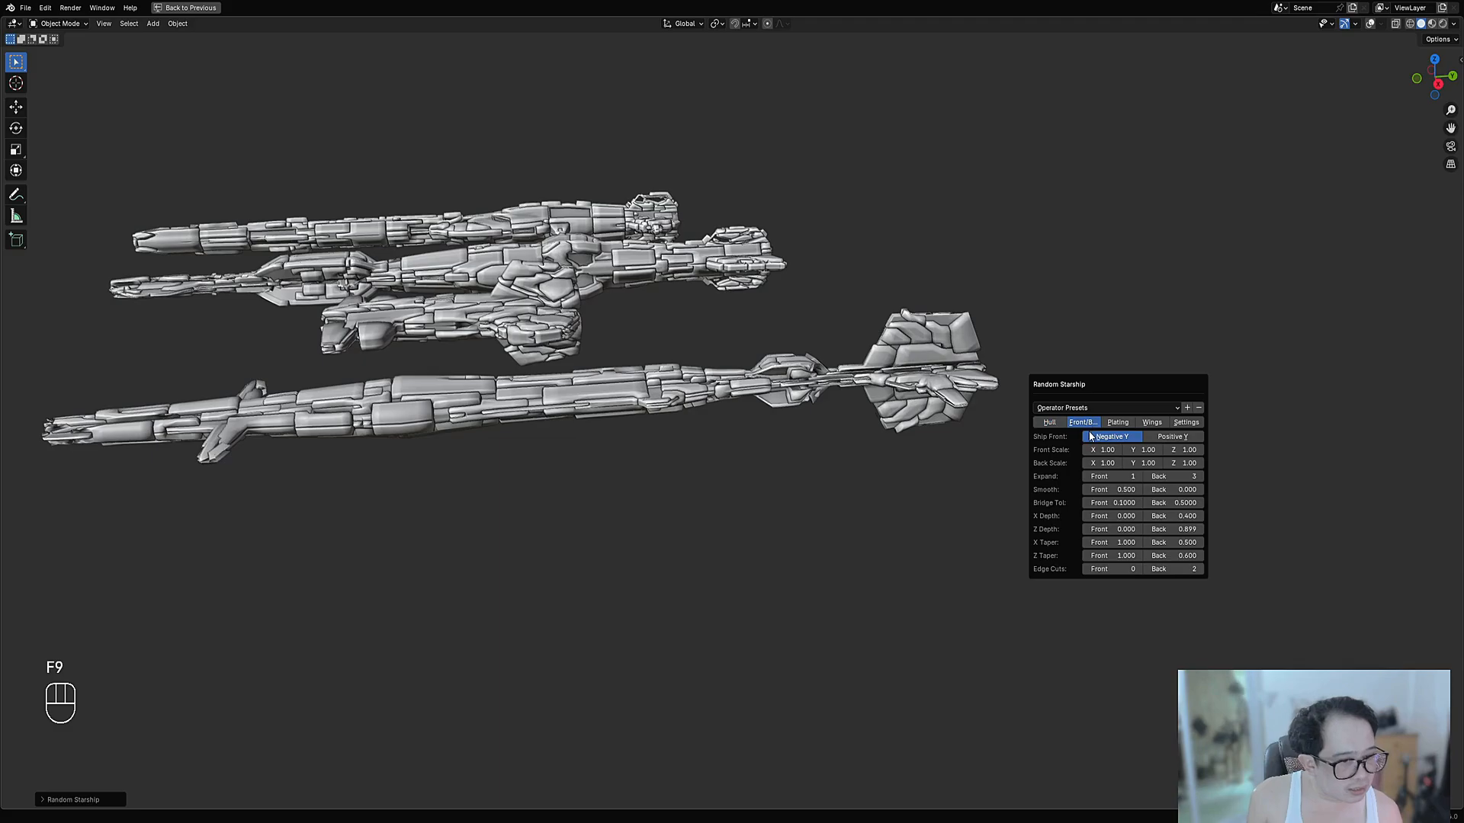
pyautogui.click(1191, 529)
pyautogui.write('.5')
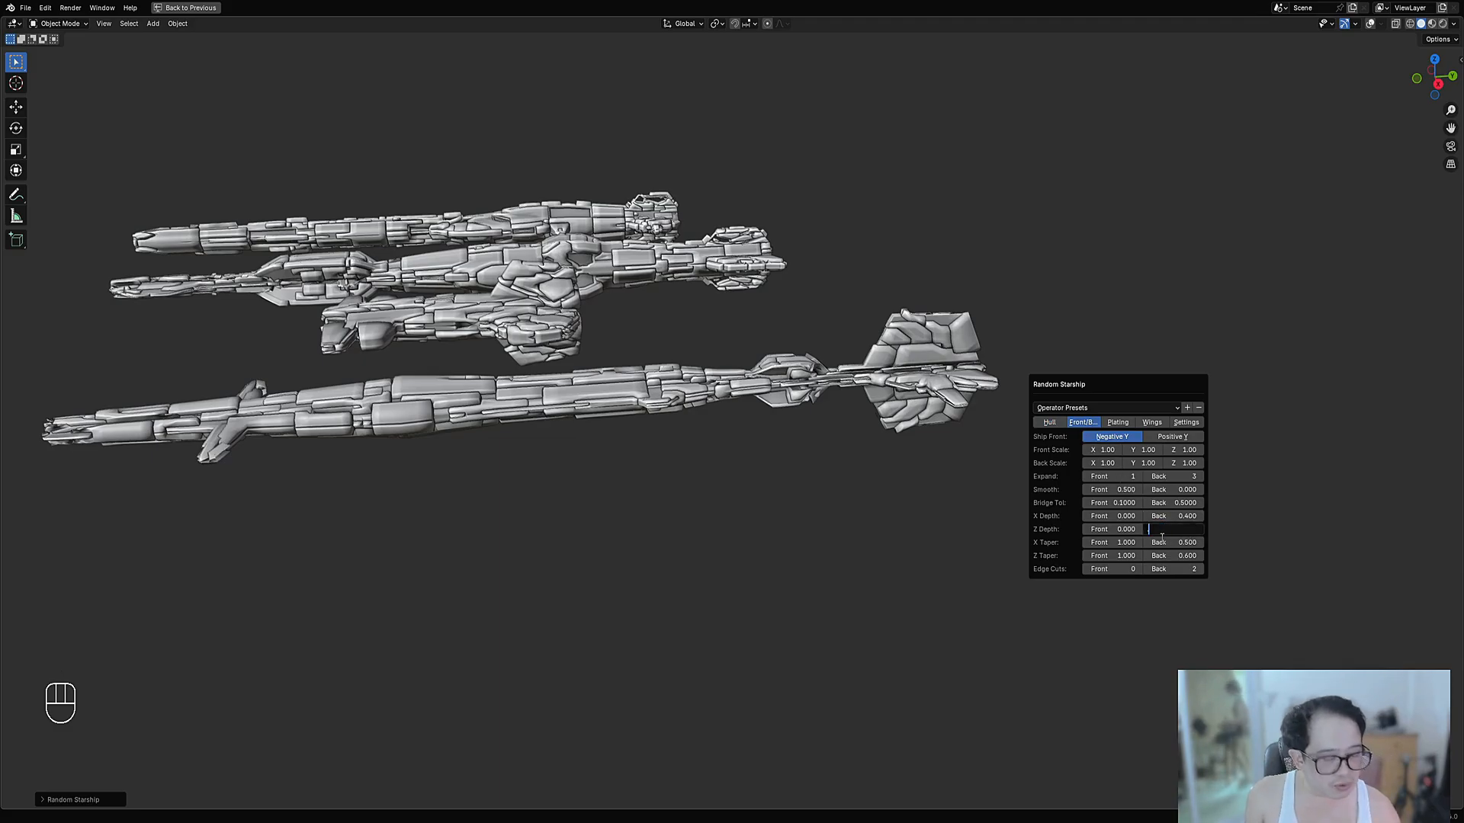
pyautogui.press('Return')
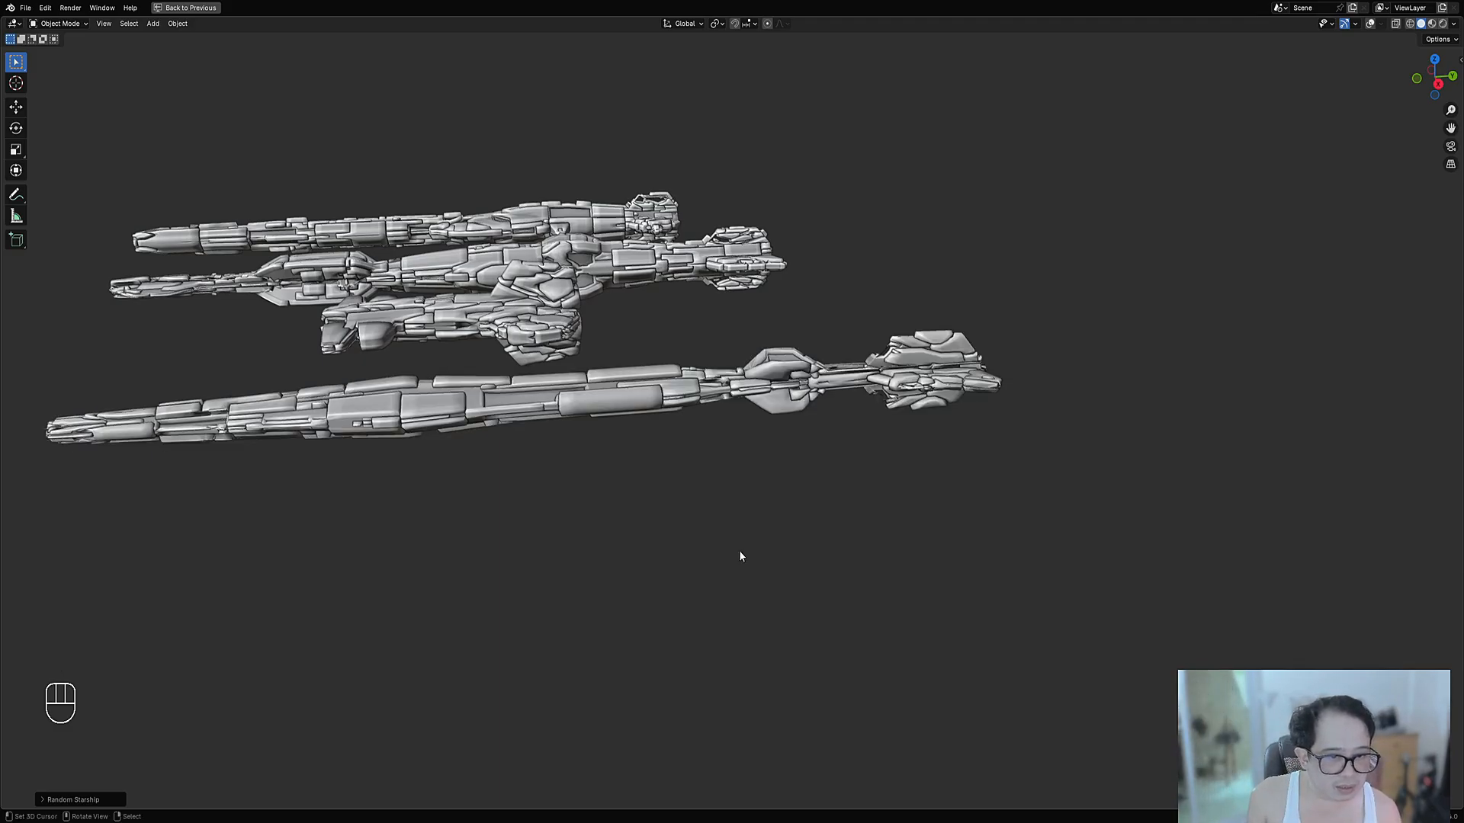
# Lower the hull's subdivision level to 1 and raise the hull seed to 42
pyautogui.moveTo(738, 551); pyautogui.dragTo(908, 433, button='middle')
pyautogui.press('Home')
pyautogui.press('F9')
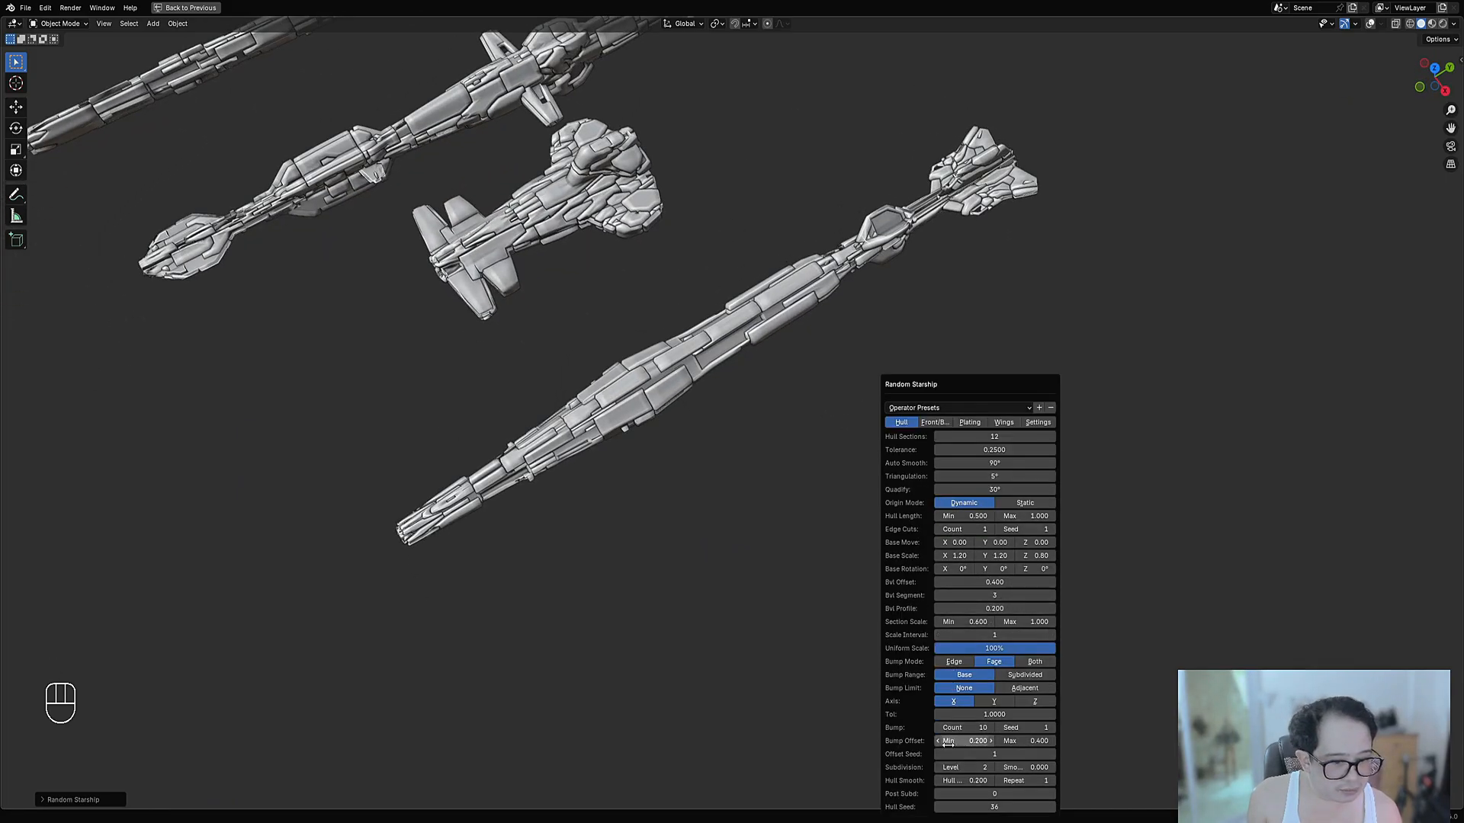
pyautogui.keyDown('ctrl'); pyautogui.scroll(-1, 953, 768); pyautogui.keyUp('ctrl')
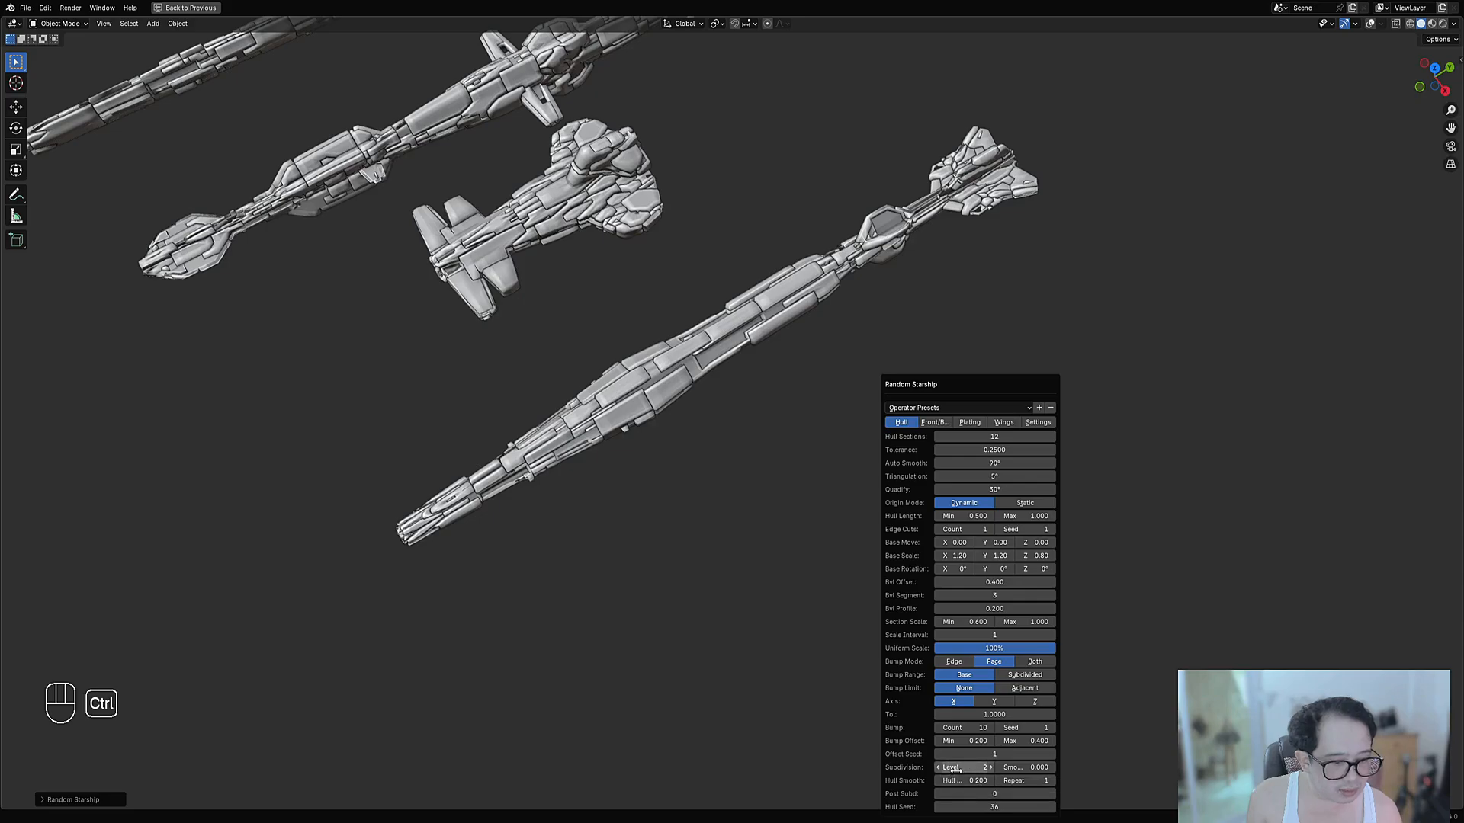
pyautogui.keyDown('ctrl'); pyautogui.scroll(4, 969, 808); pyautogui.keyUp('ctrl')
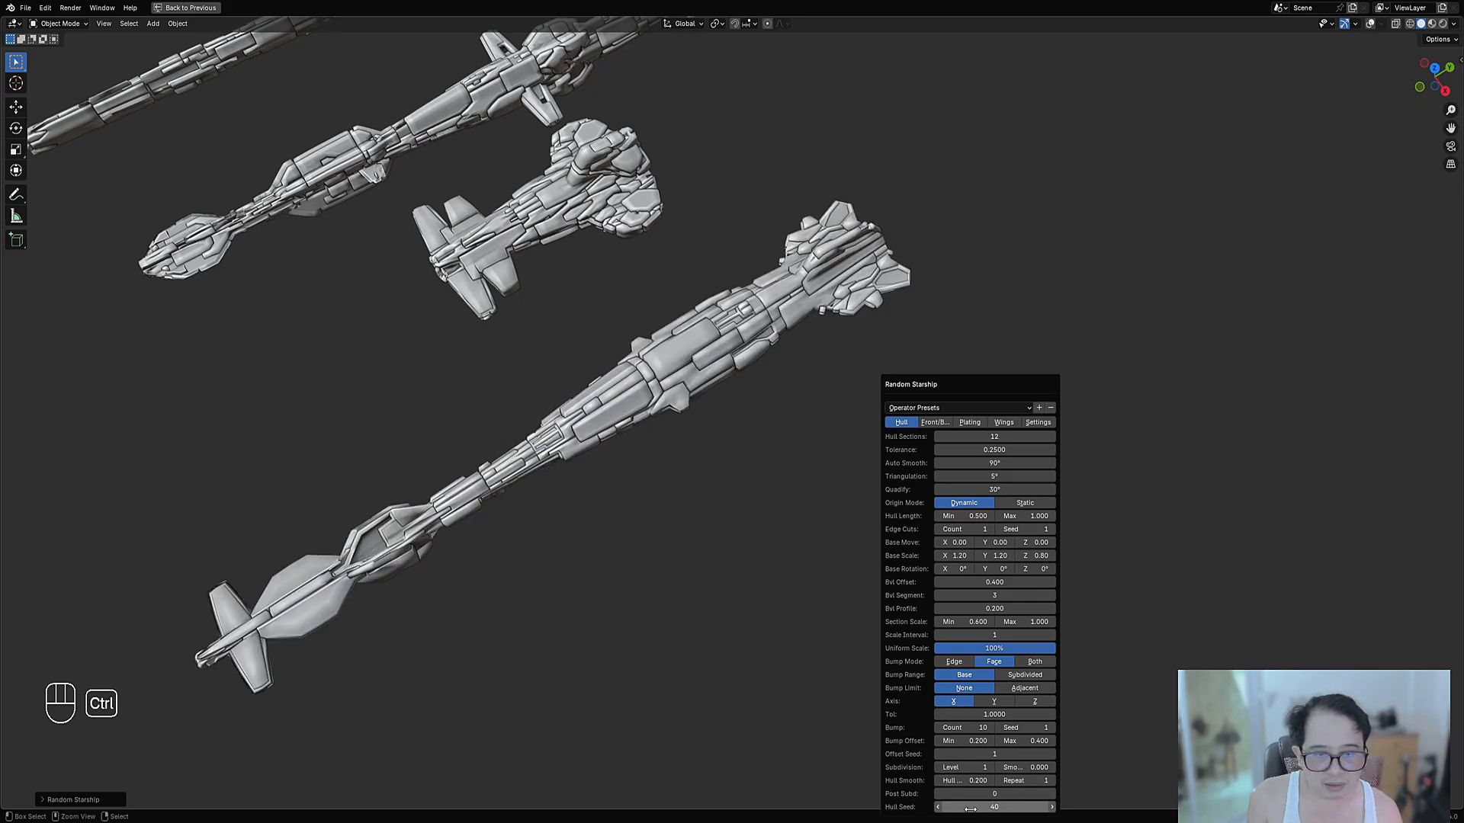
pyautogui.keyDown('ctrl'); pyautogui.scroll(2, 969, 809); pyautogui.keyUp('ctrl')
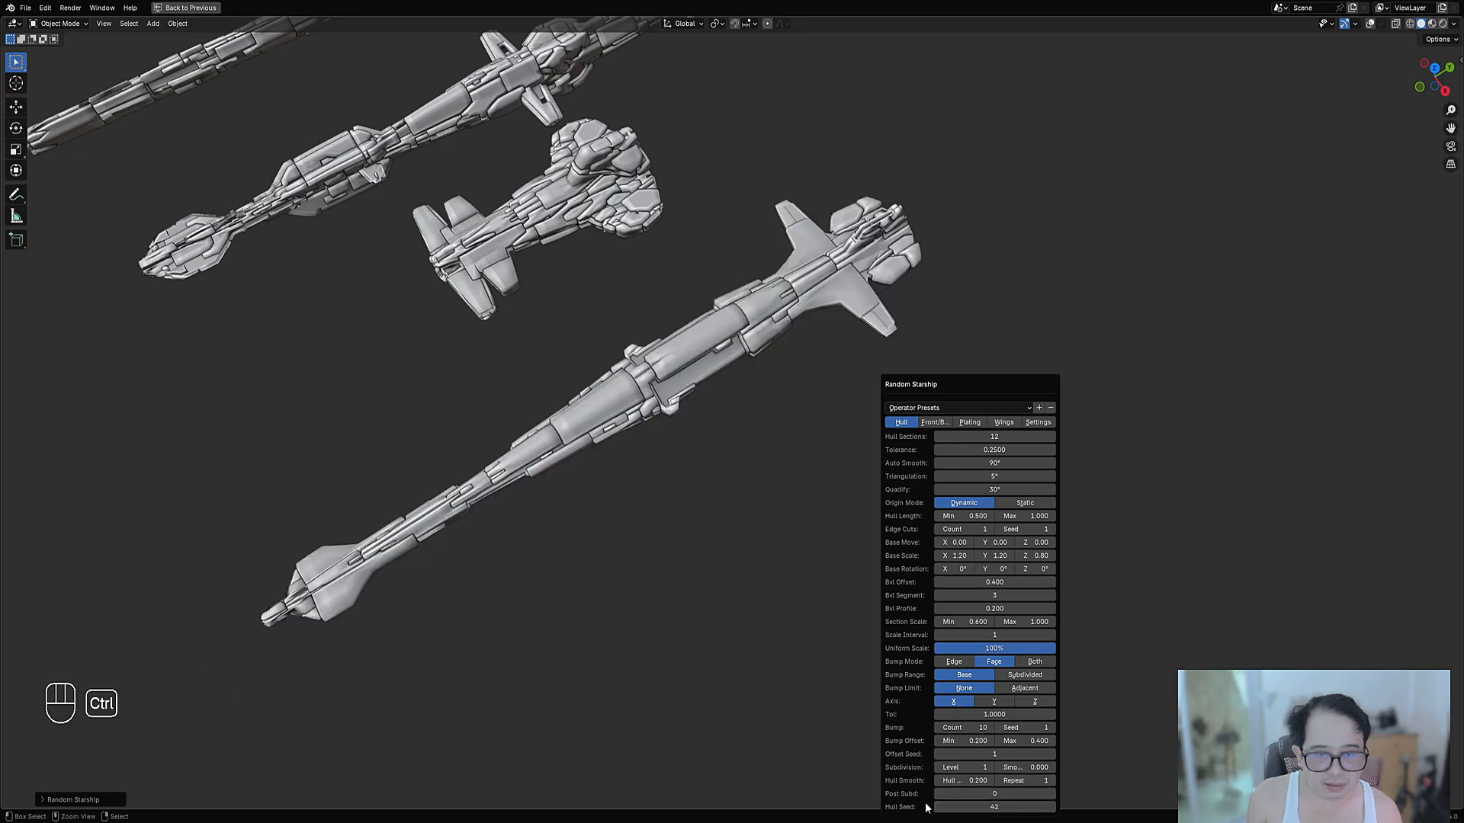
pyautogui.scroll(-3, 732, 404)
pyautogui.scroll(5, 1027, 336)
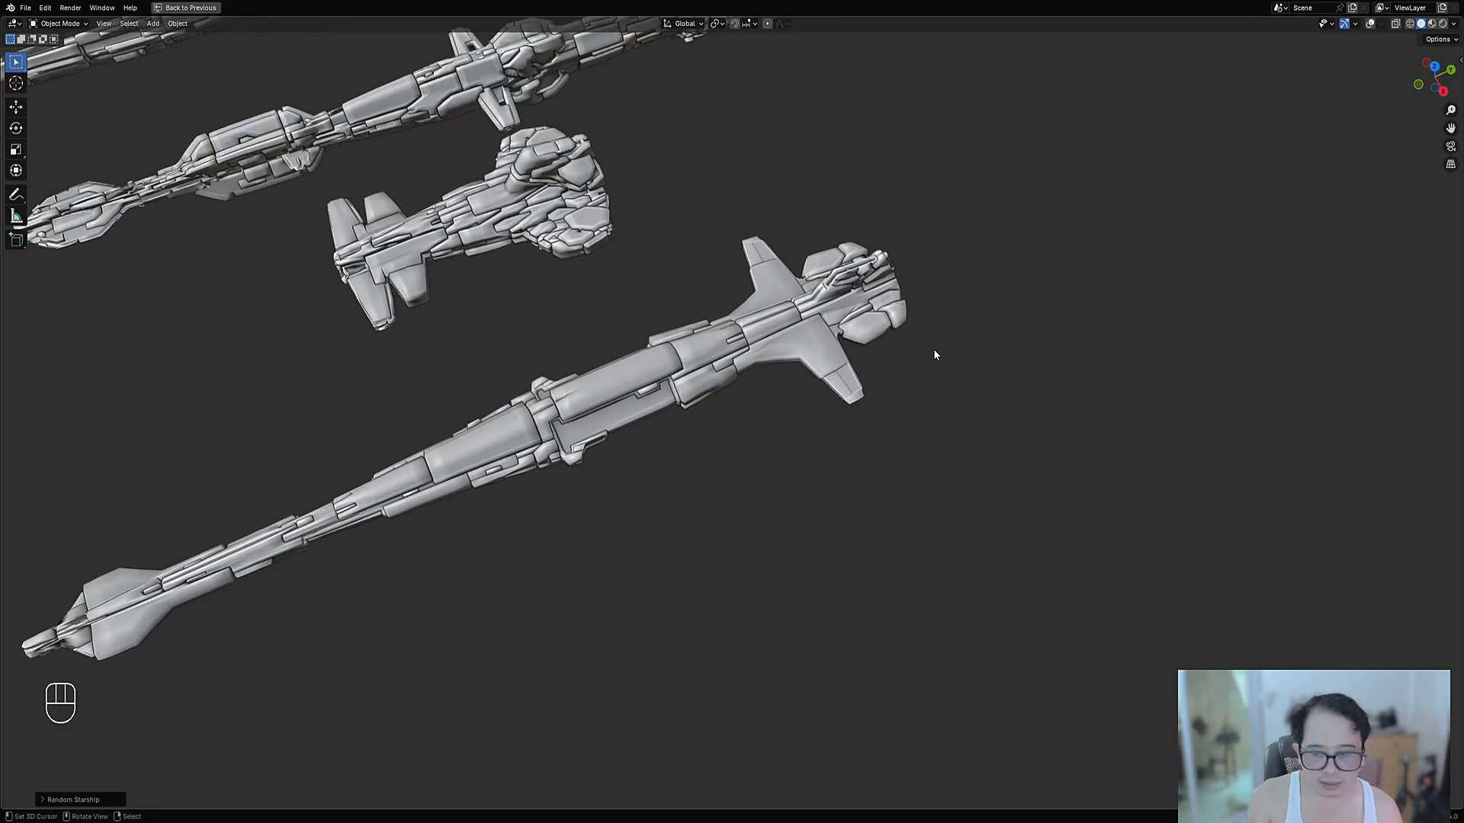
# Enable both the Base and Subdivided bump ranges in Face bump mode and set the bump limit to Adjacent
pyautogui.press('F9')
pyautogui.moveTo(979, 357); pyautogui.dragTo(698, 229)
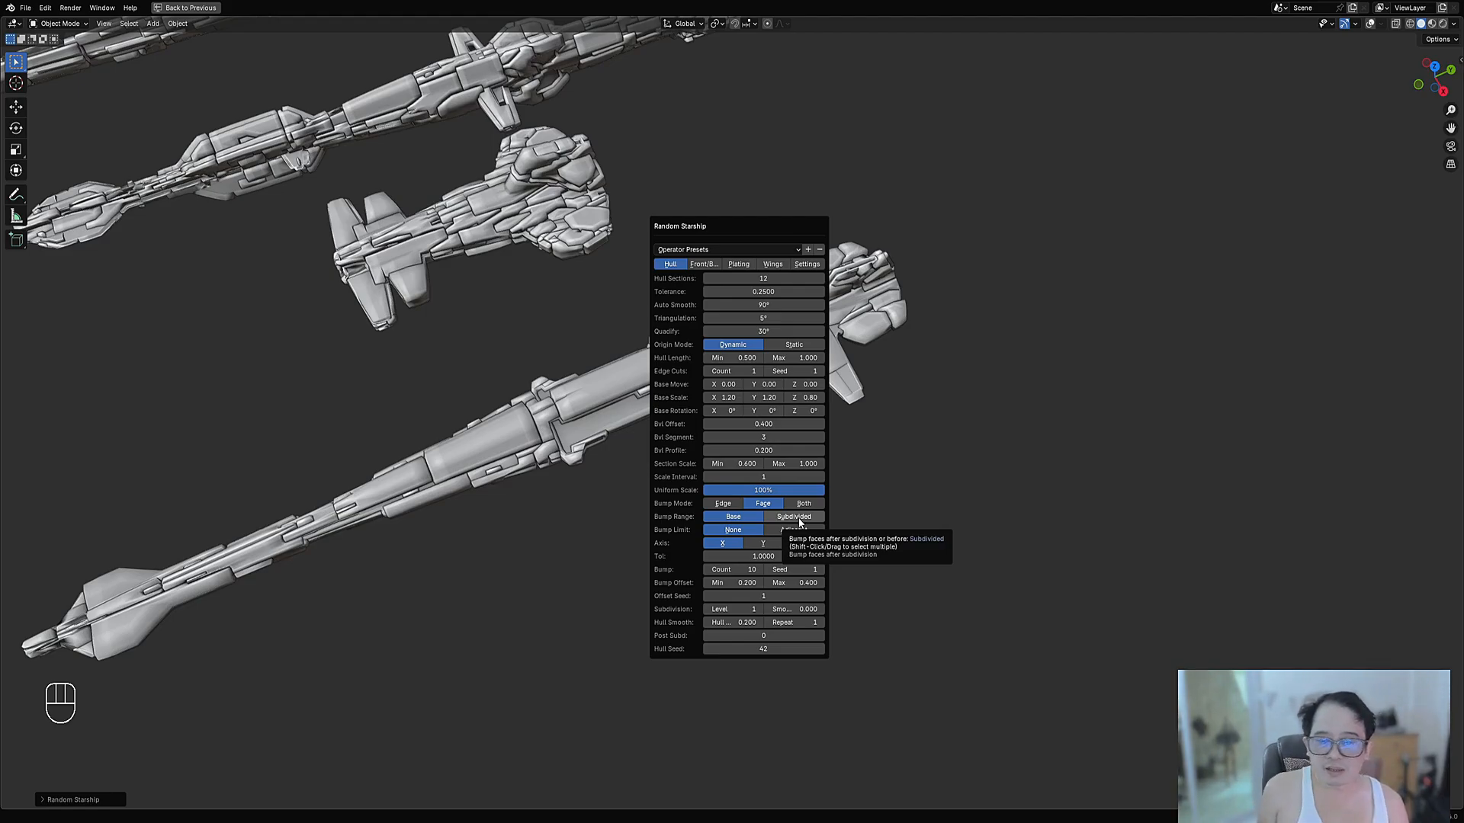
pyautogui.click(723, 504)
pyautogui.click(757, 506)
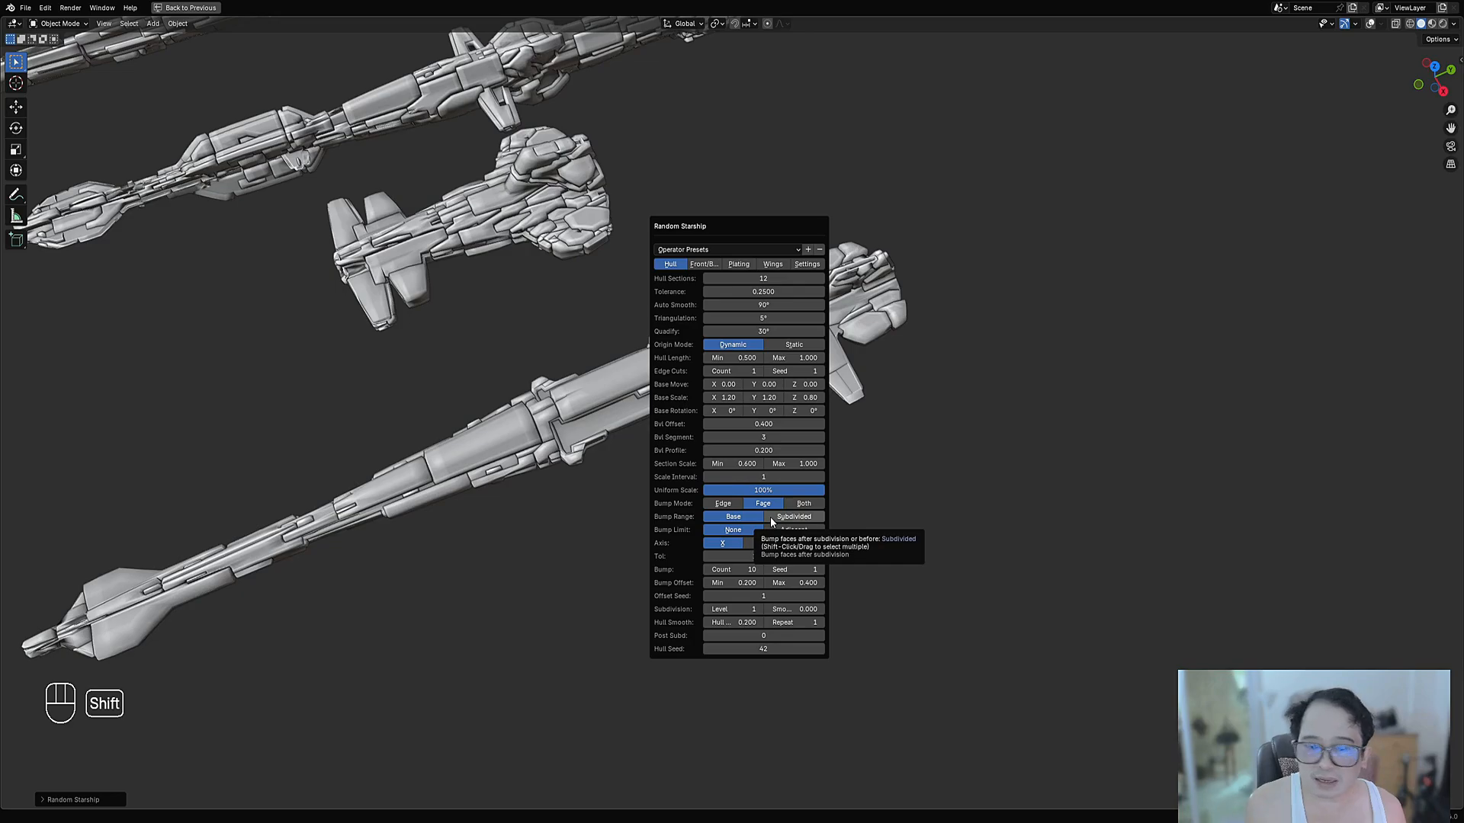
pyautogui.keyDown('shift'); pyautogui.click(771, 518); pyautogui.keyUp('shift')
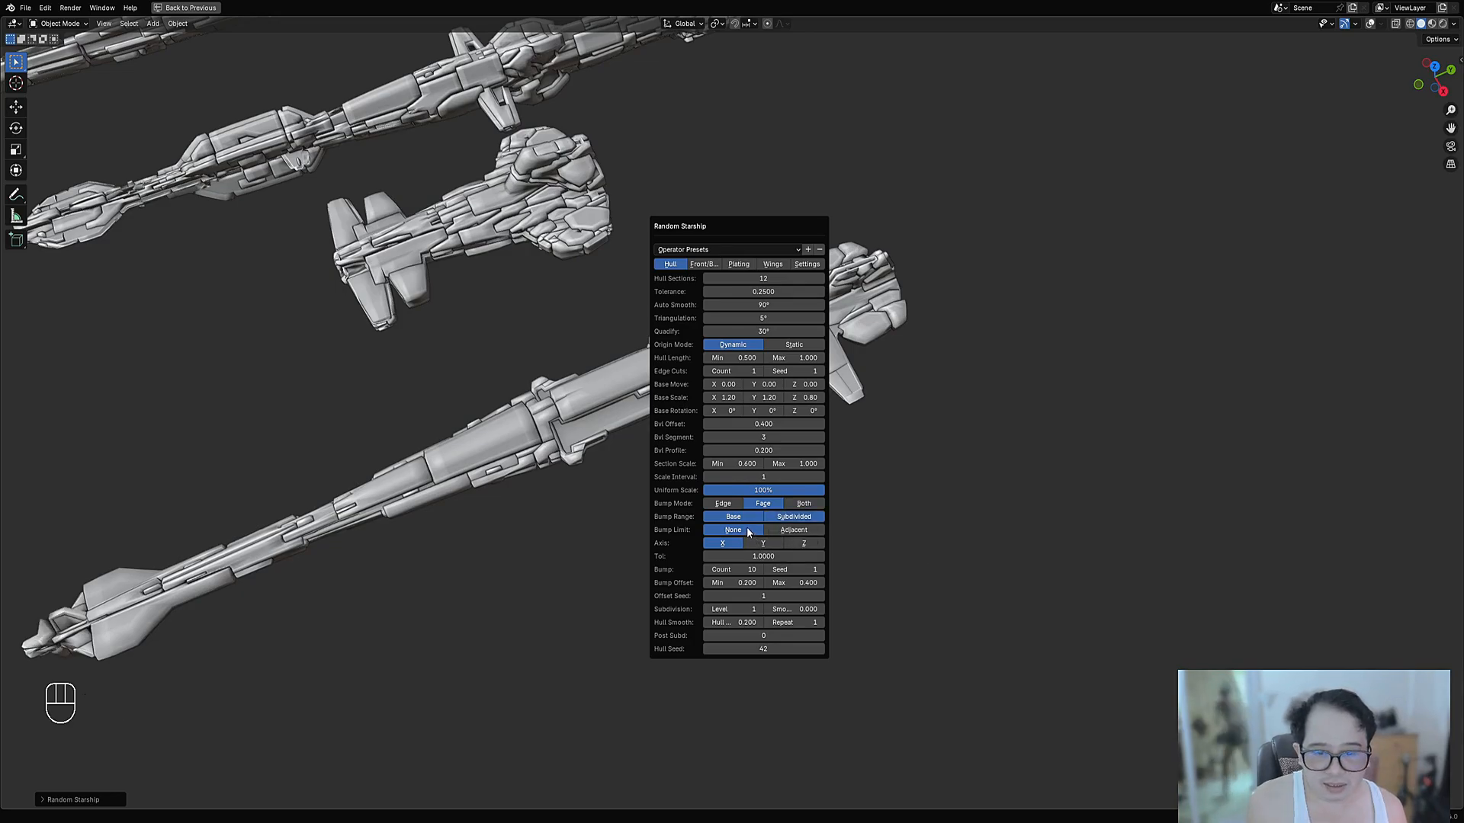
pyautogui.click(778, 533)
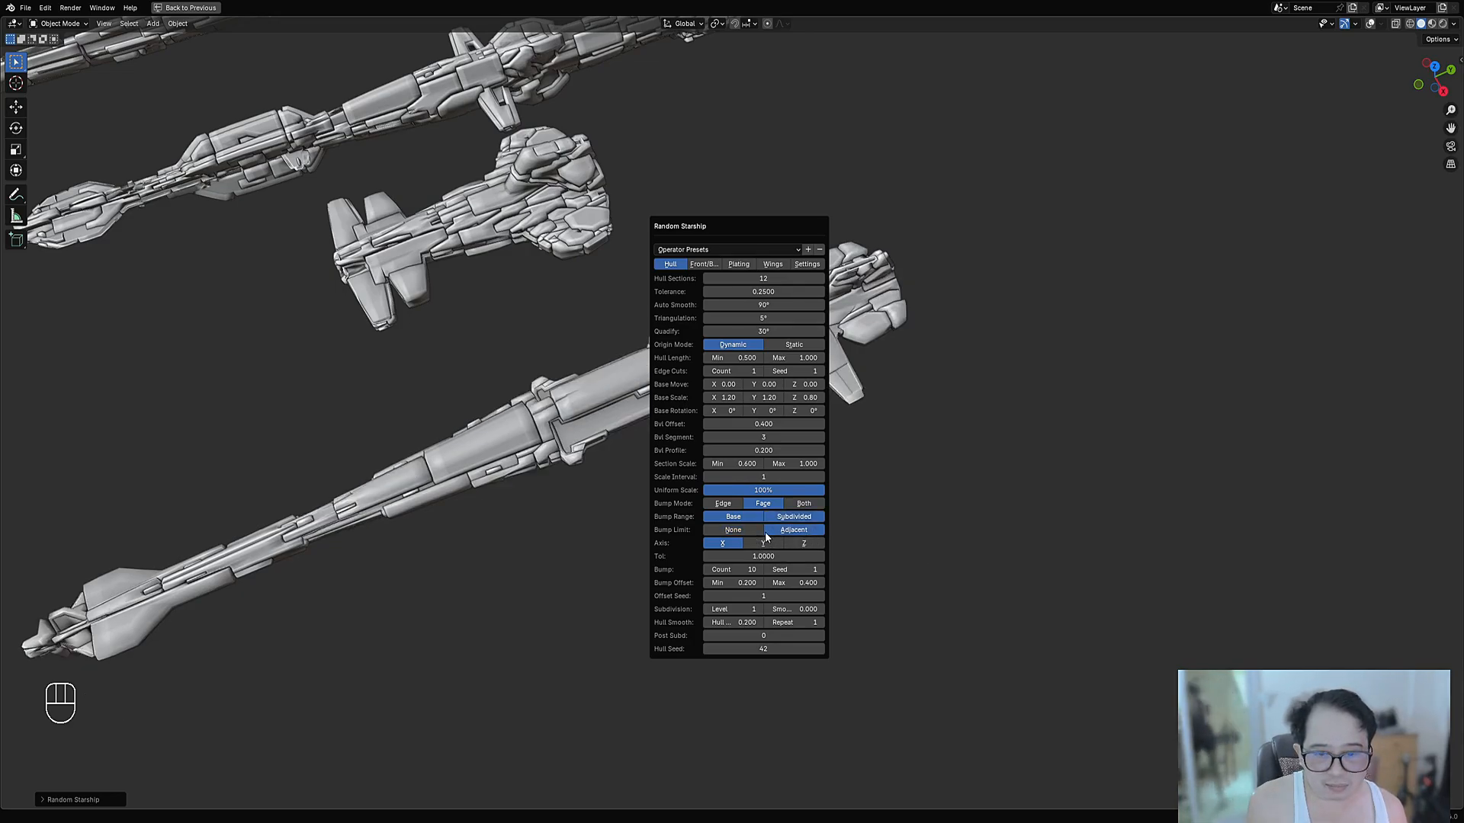
pyautogui.click(732, 529)
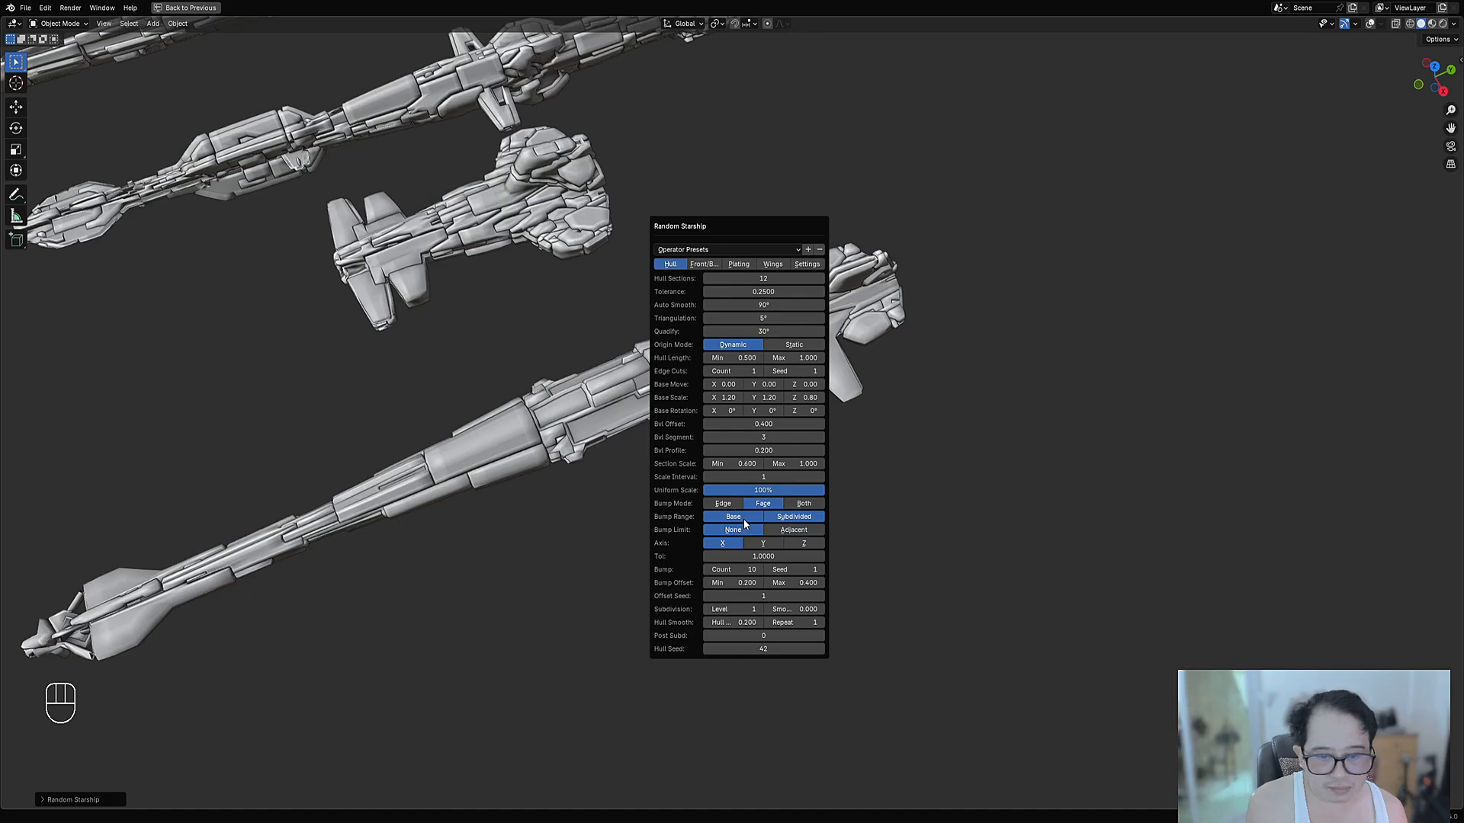
pyautogui.click(798, 533)
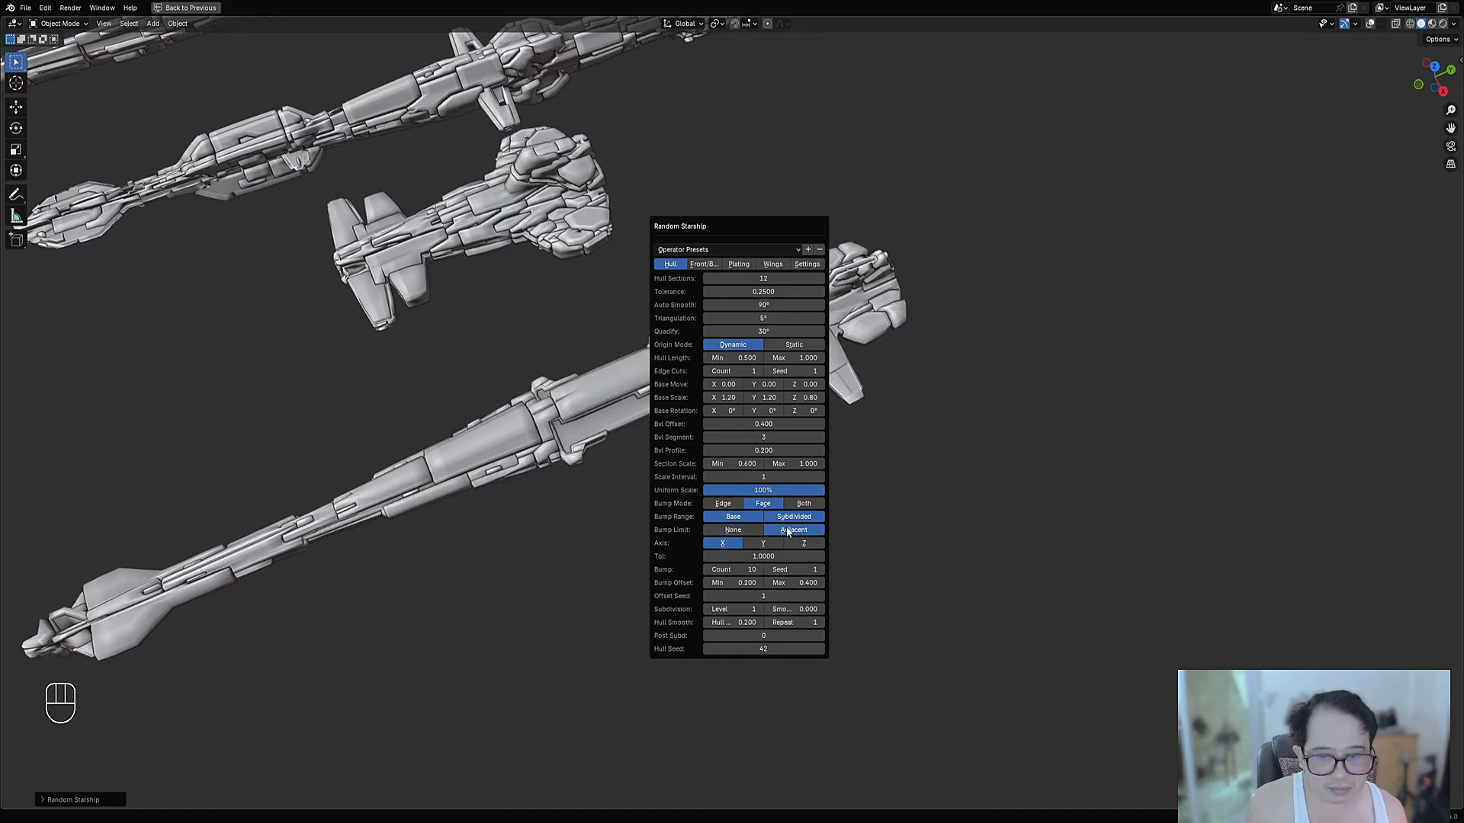
# Compare the Base, Subdivided and combined bump ranges on the hull, ending with both ranges enabled
pyautogui.click(754, 518)
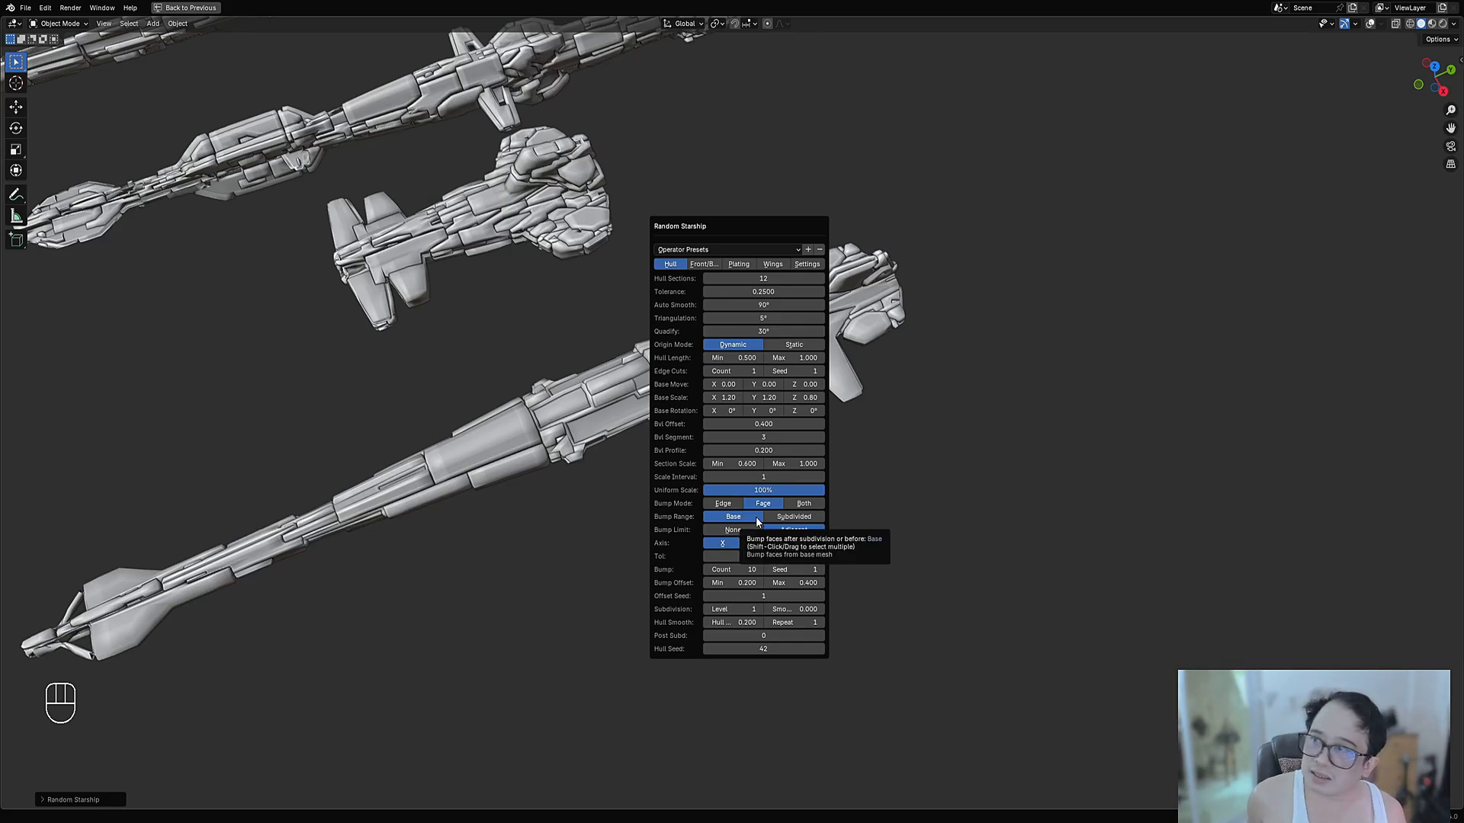
pyautogui.keyDown('shift'); pyautogui.click(757, 516); pyautogui.keyUp('shift')
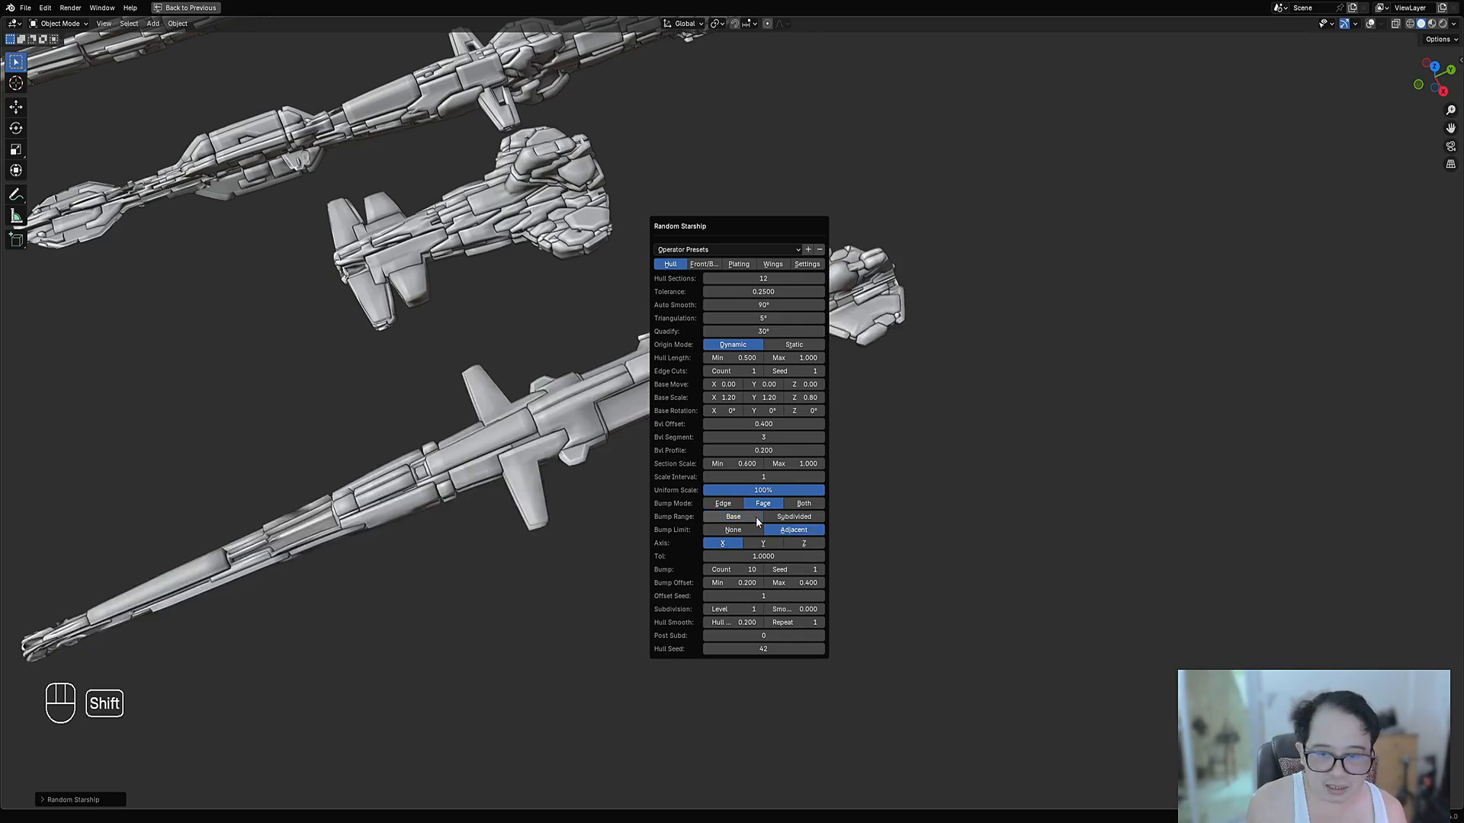
pyautogui.keyDown('shift'); pyautogui.click(756, 515); pyautogui.keyUp('shift')
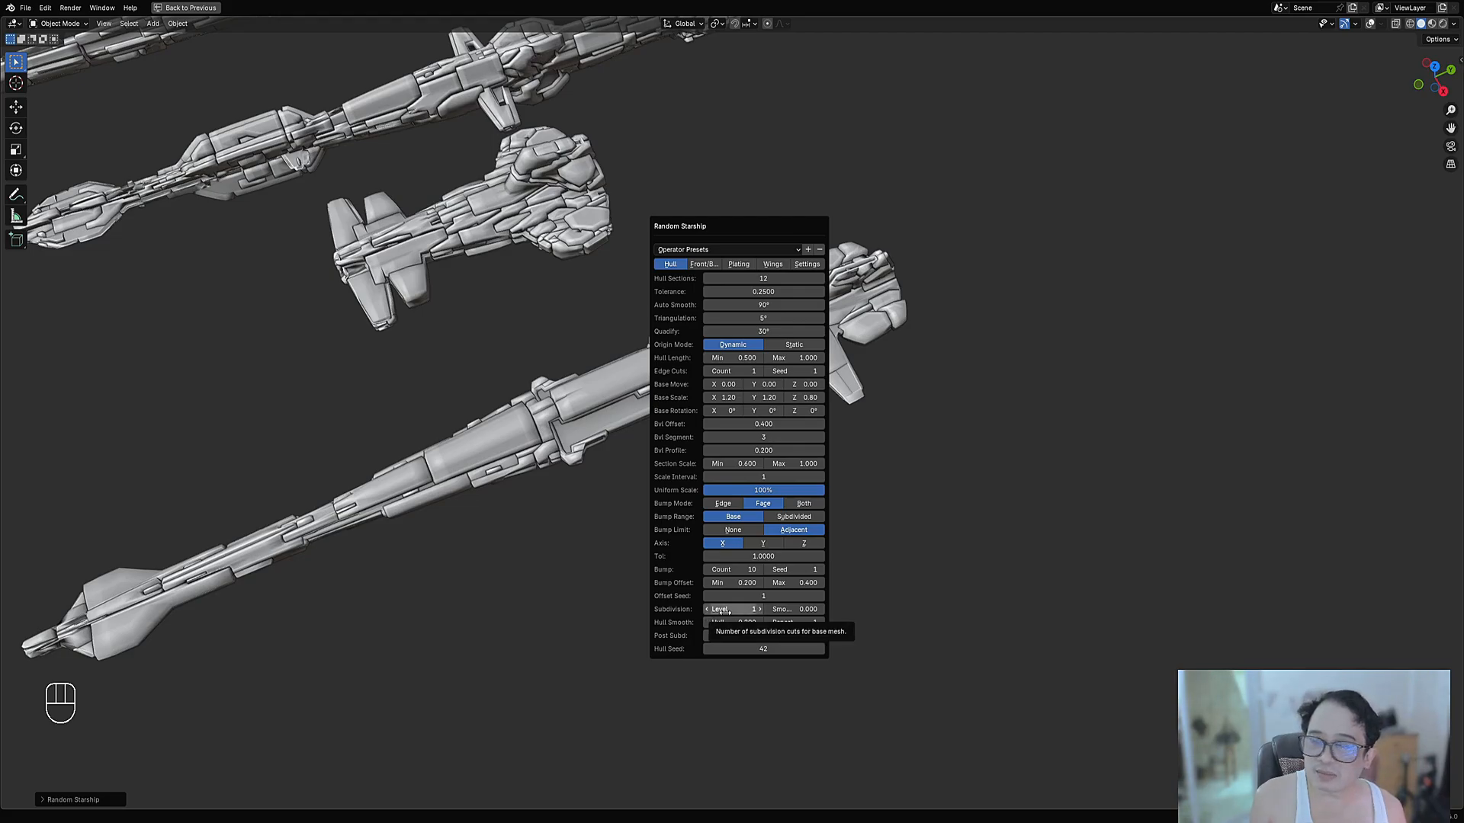
pyautogui.click(787, 515)
pyautogui.click(757, 516)
pyautogui.click(782, 516)
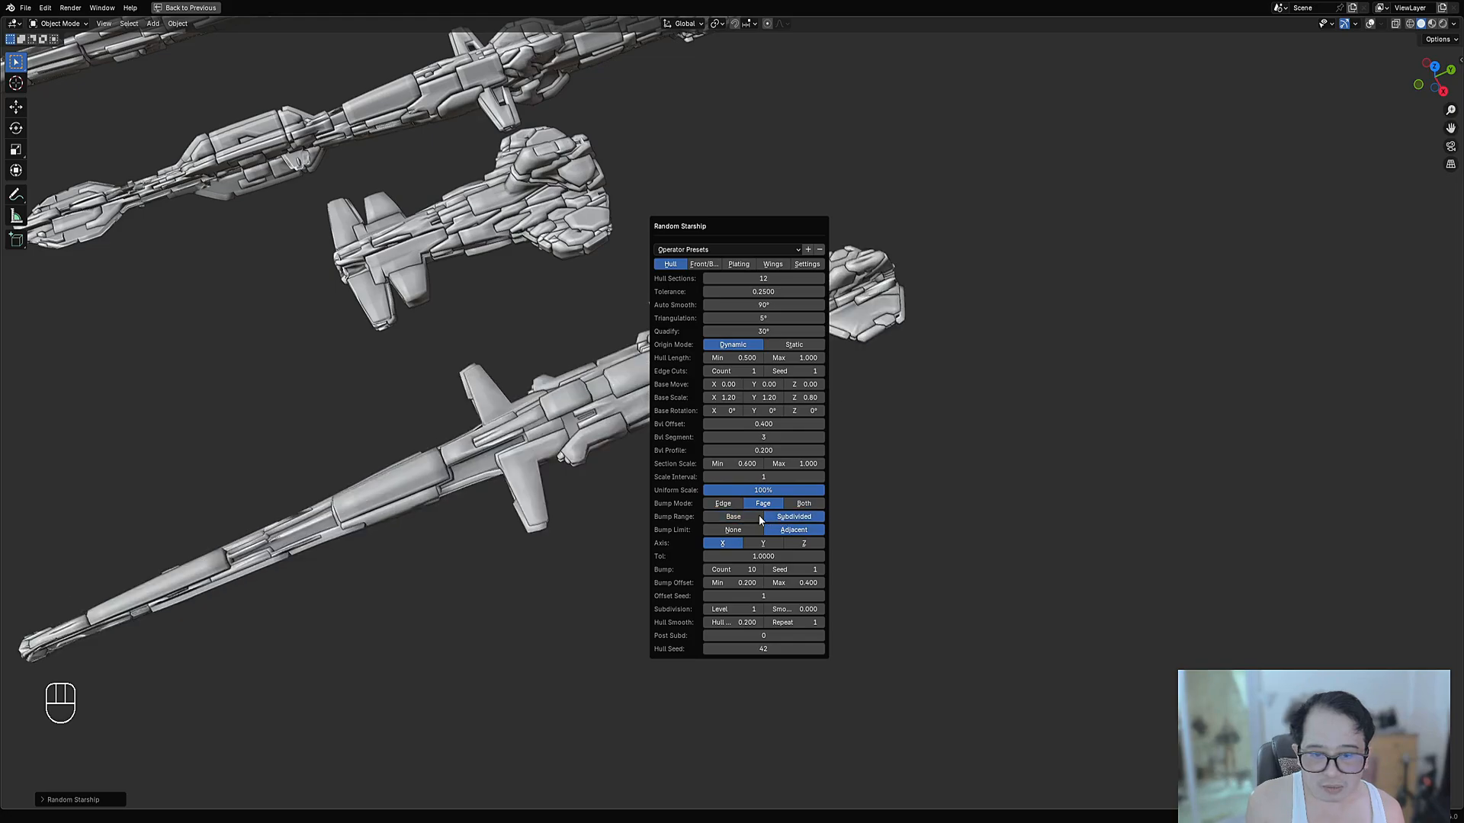
pyautogui.keyDown('shift'); pyautogui.click(751, 517); pyautogui.keyUp('shift')
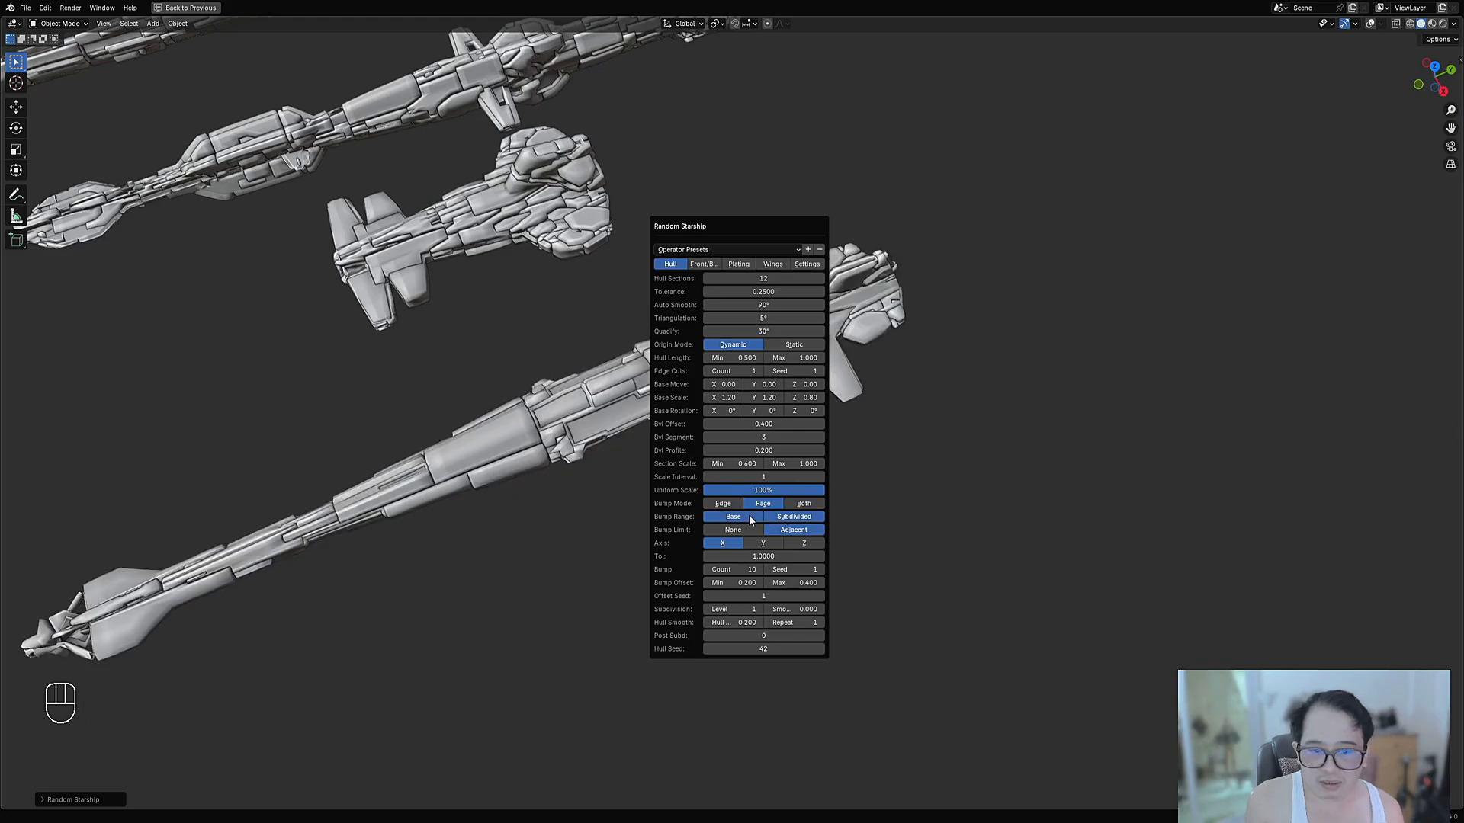
pyautogui.click(751, 519)
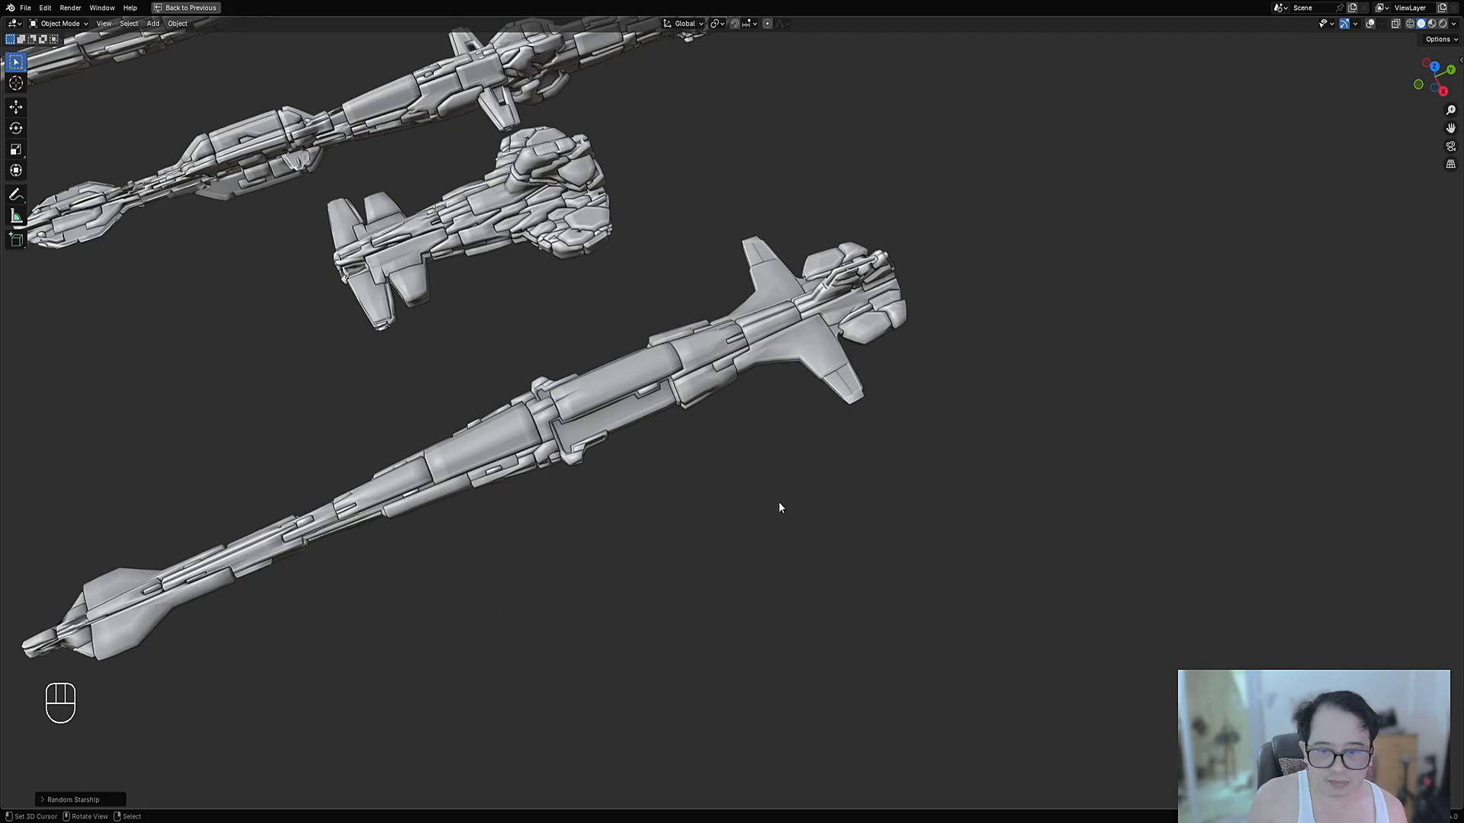
pyautogui.moveTo(776, 500); pyautogui.dragTo(786, 499, button='middle')
pyautogui.press('F9')
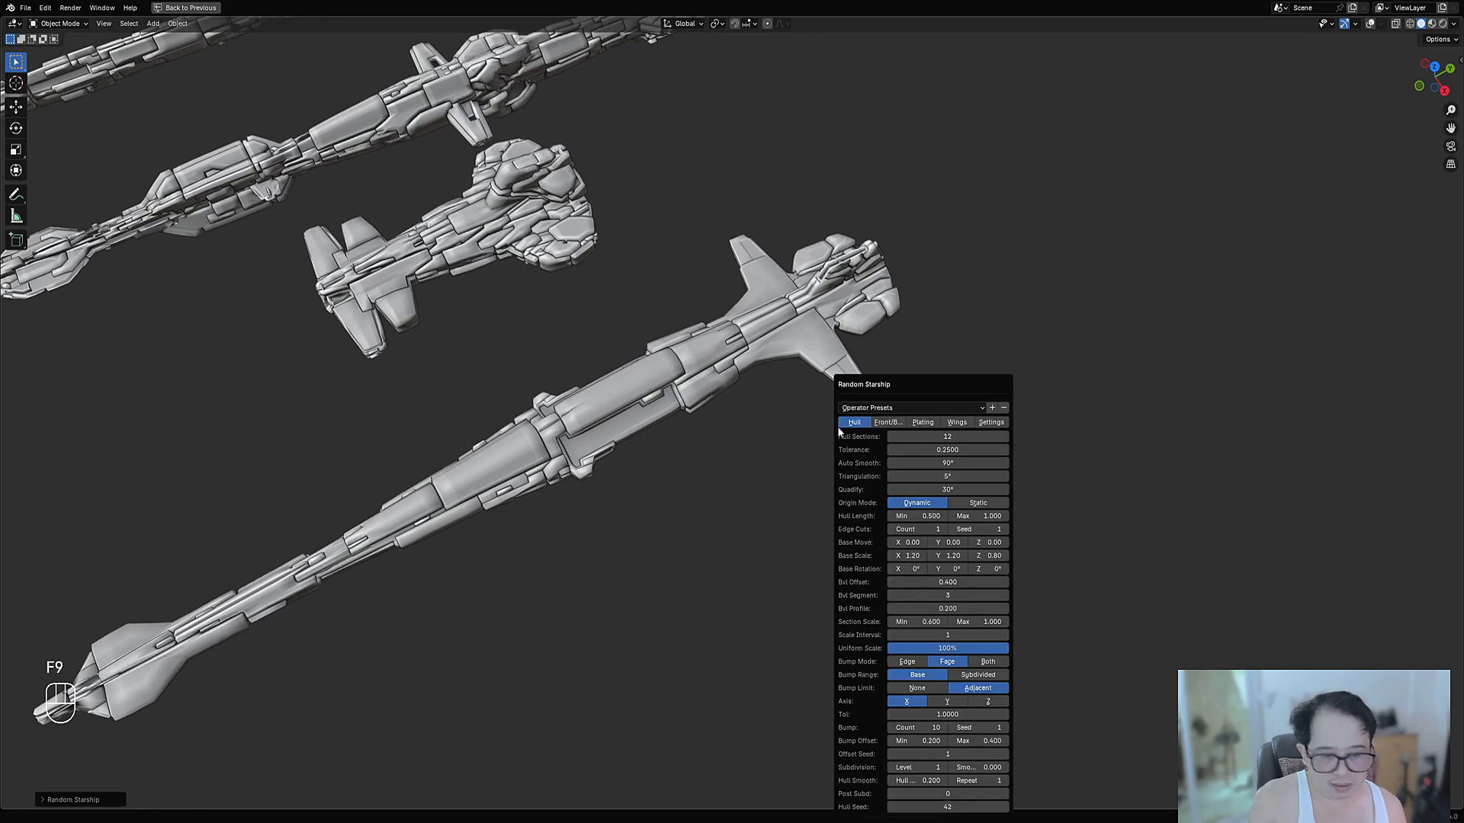
pyautogui.keyDown('shift'); pyautogui.click(983, 675); pyautogui.keyUp('shift')
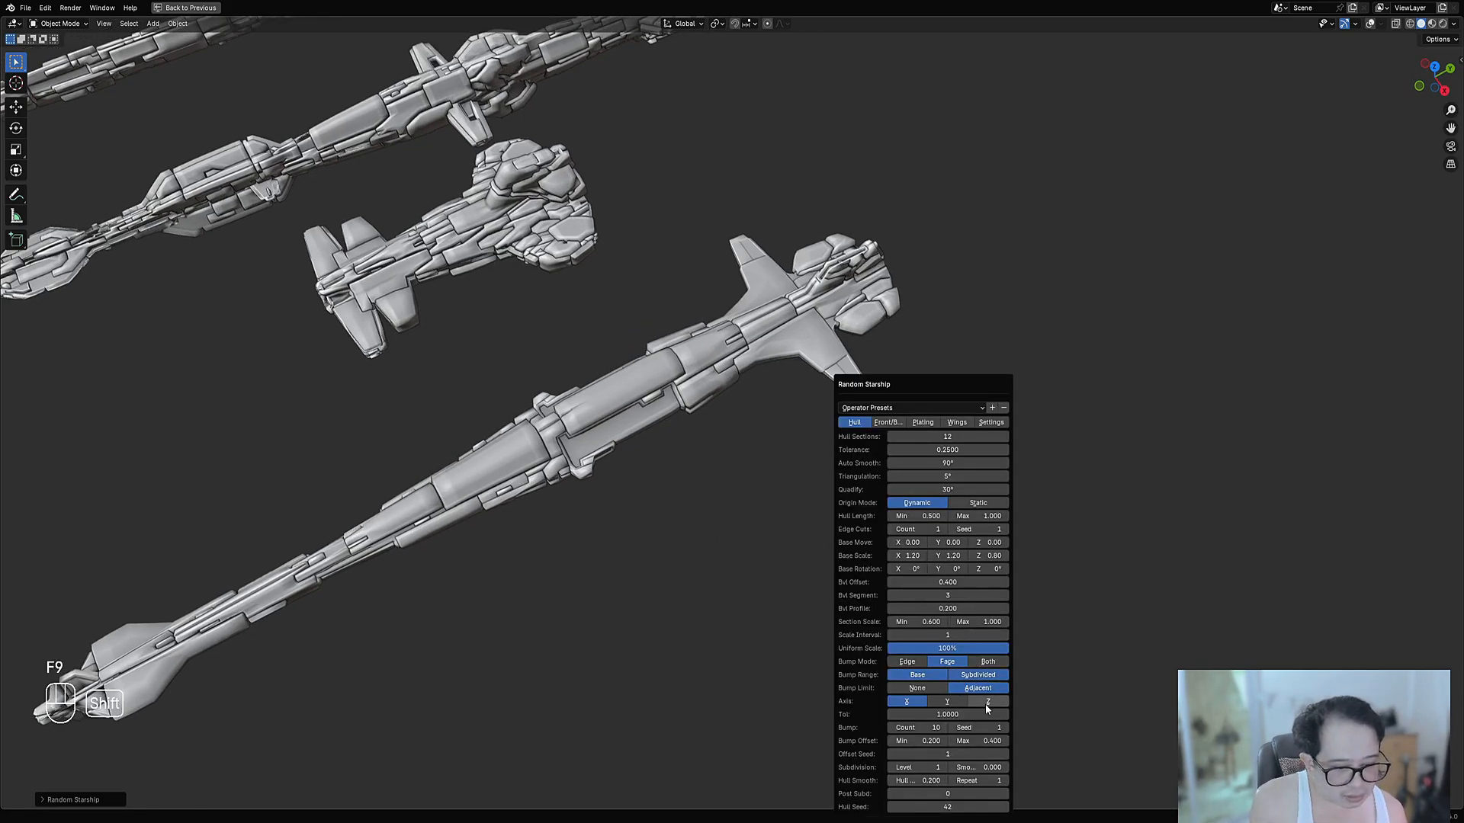
# Try the bump tolerance axis with Y and Z added to X and with Y alone, and return it to X only
pyautogui.click(945, 715)
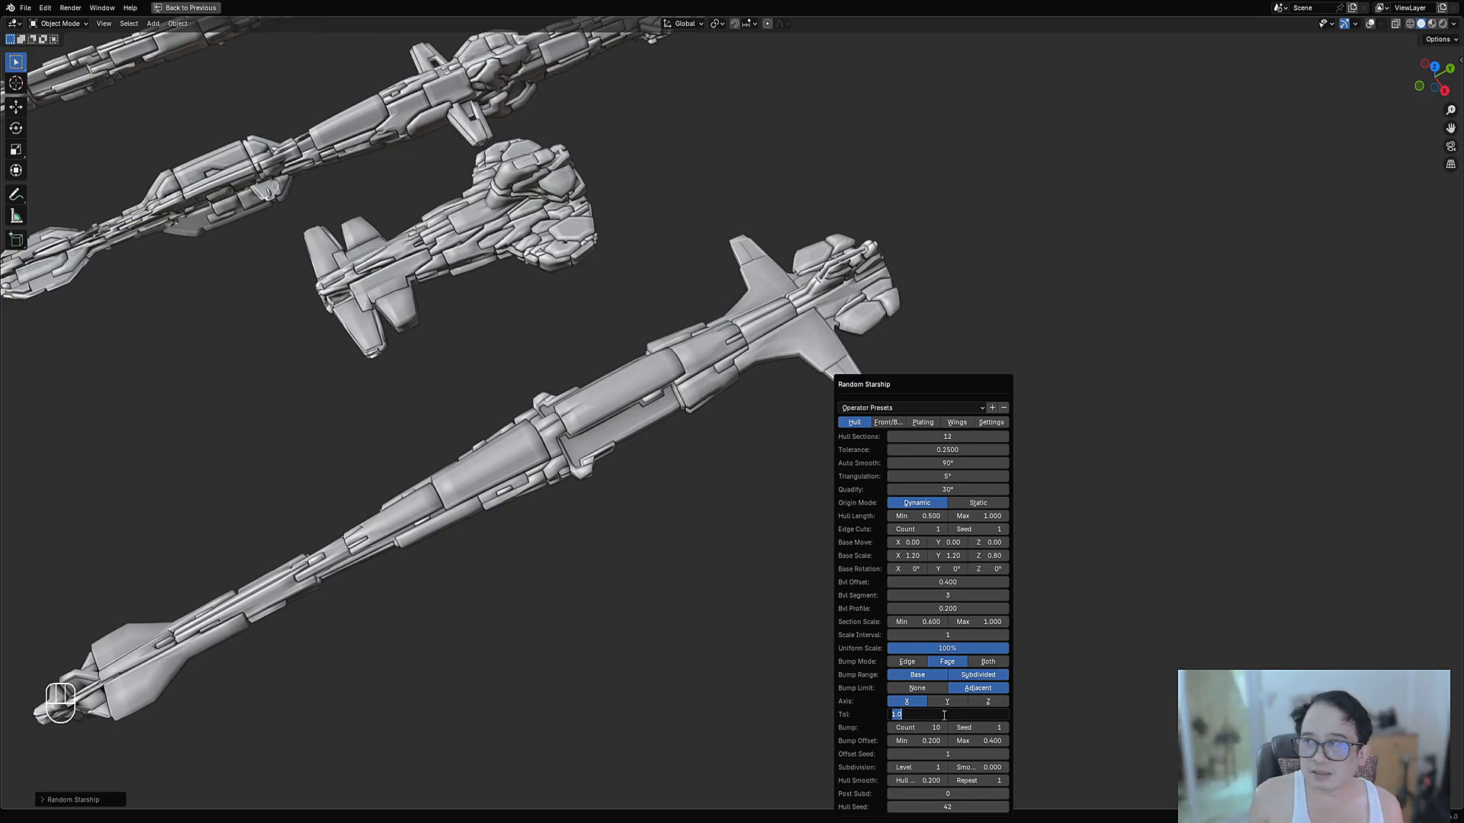
pyautogui.press('Return')
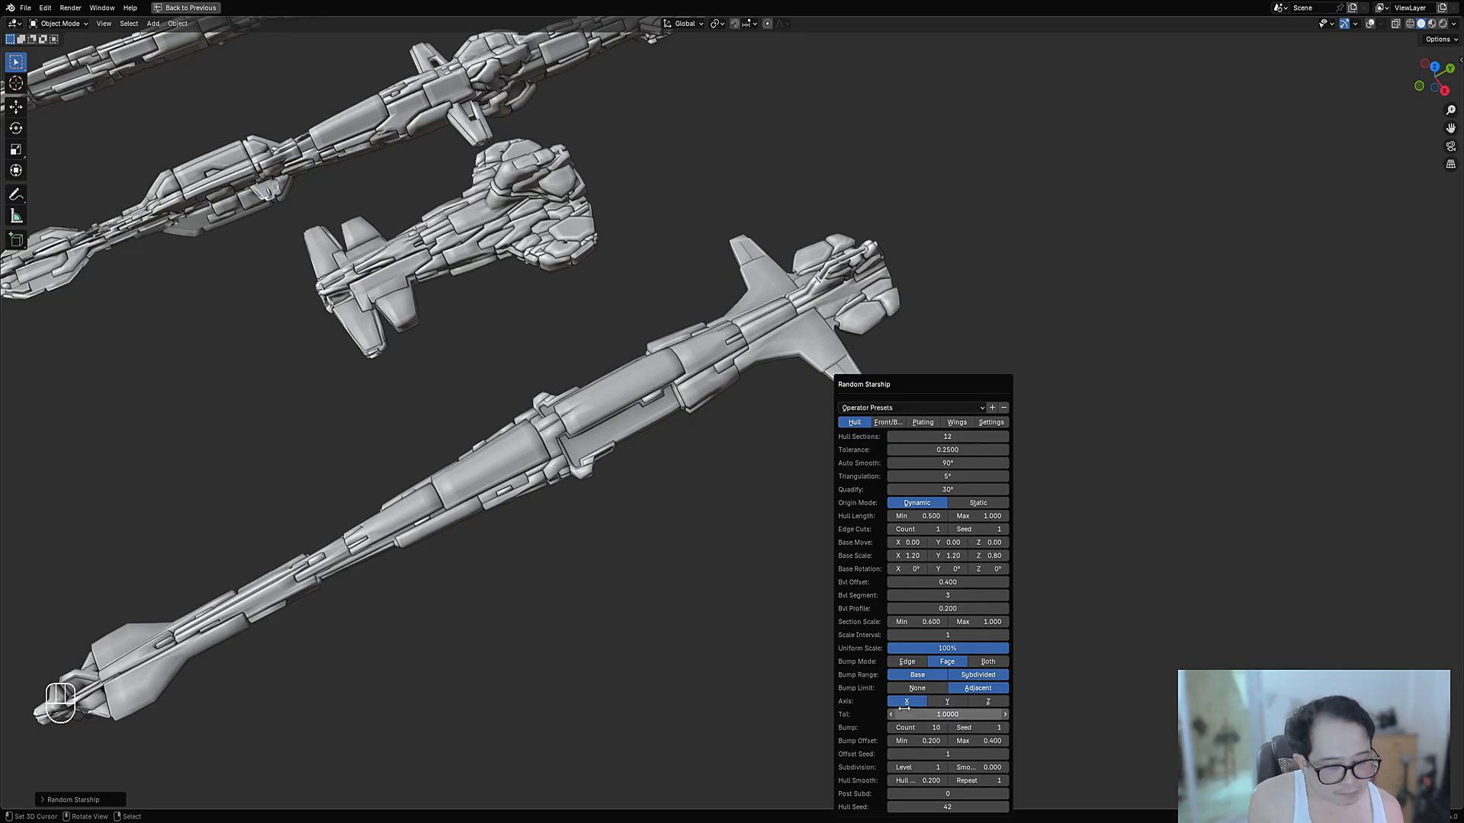
pyautogui.keyDown('shift'); pyautogui.click(947, 702); pyautogui.keyUp('shift')
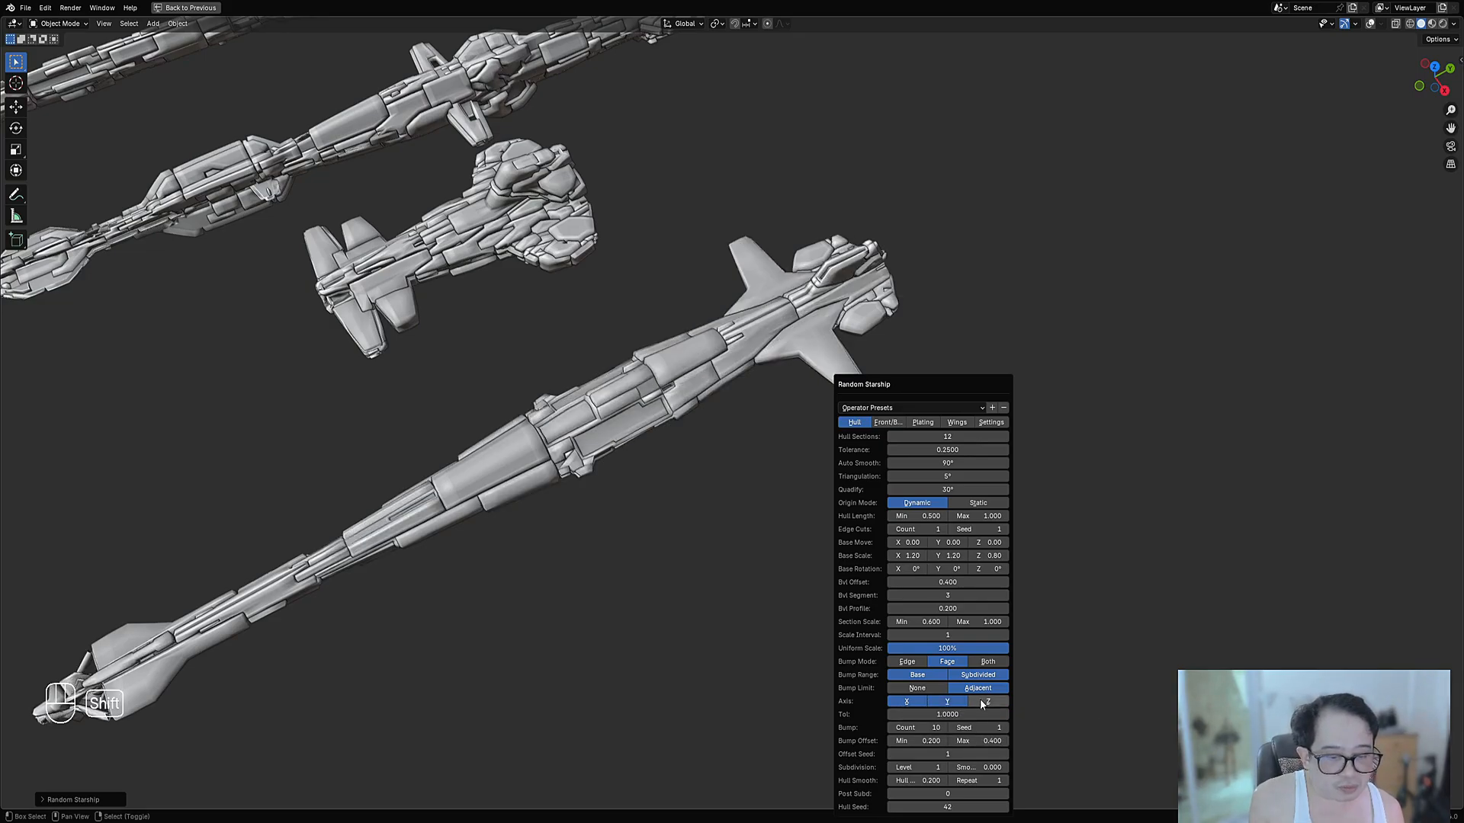
pyautogui.keyDown('shift'); pyautogui.click(981, 701); pyautogui.keyUp('shift')
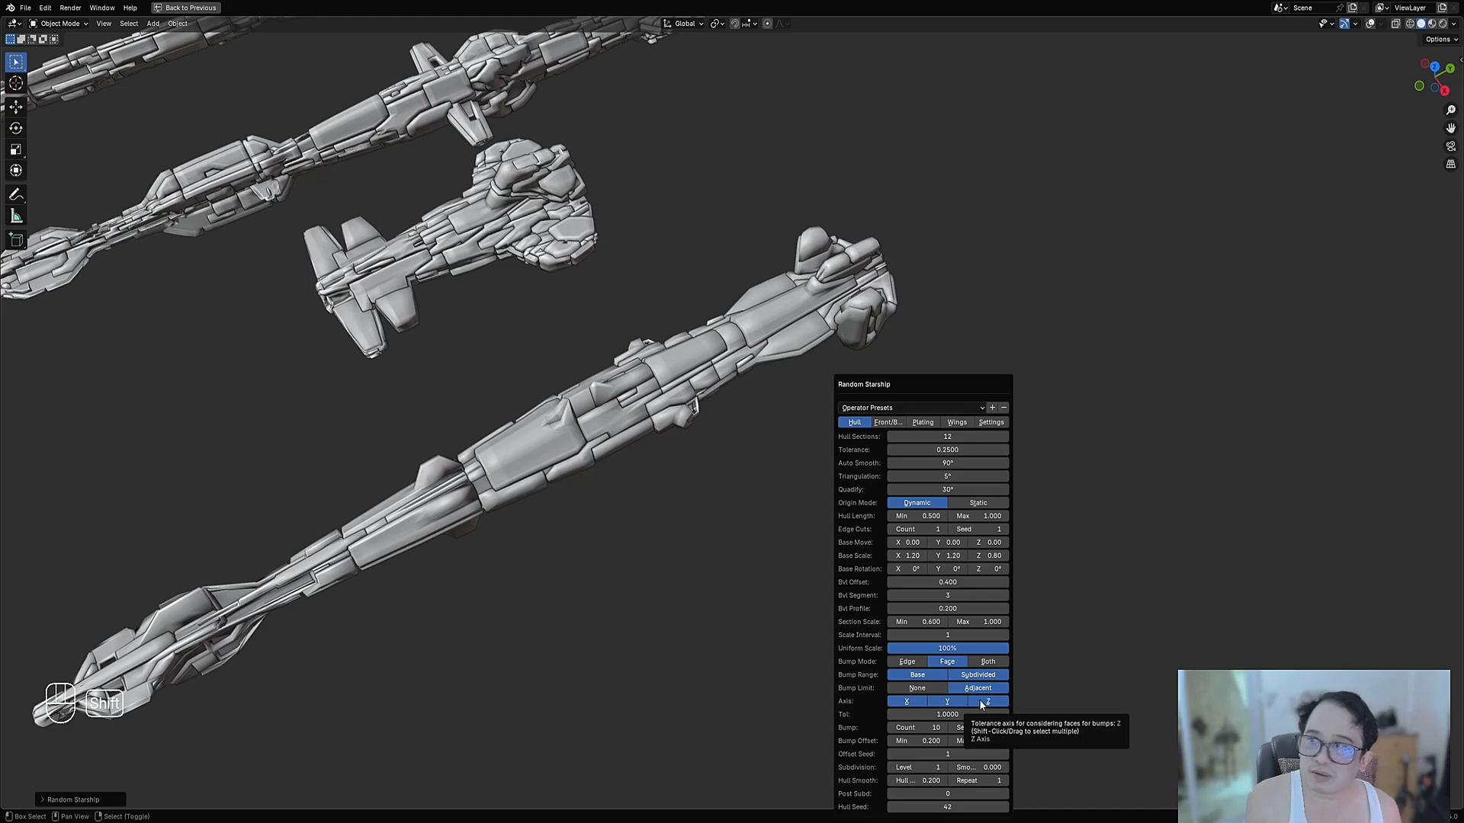
pyautogui.keyDown('shift'); pyautogui.click(981, 700); pyautogui.keyUp('shift')
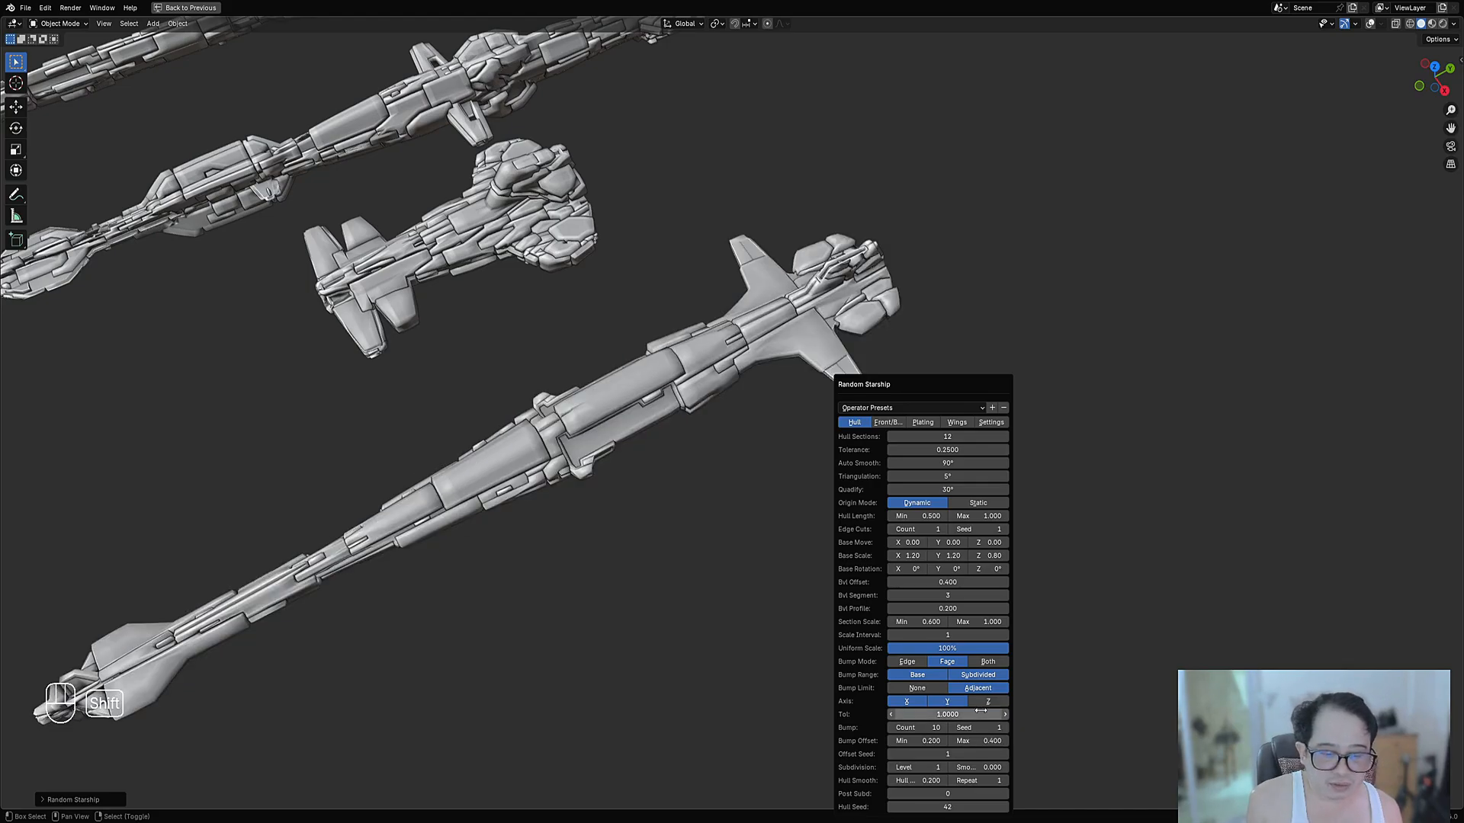
pyautogui.click(940, 706)
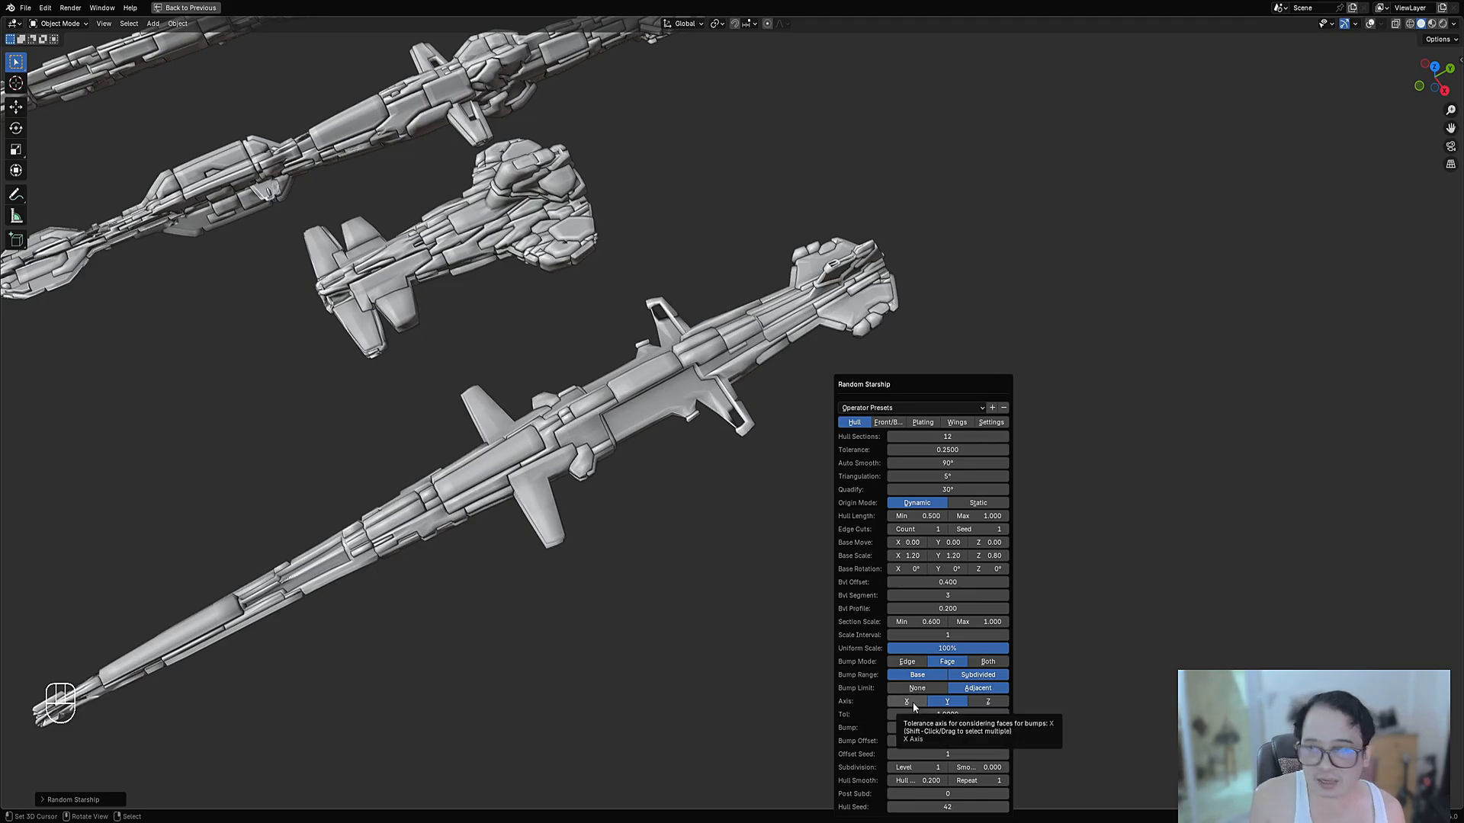
pyautogui.click(913, 702)
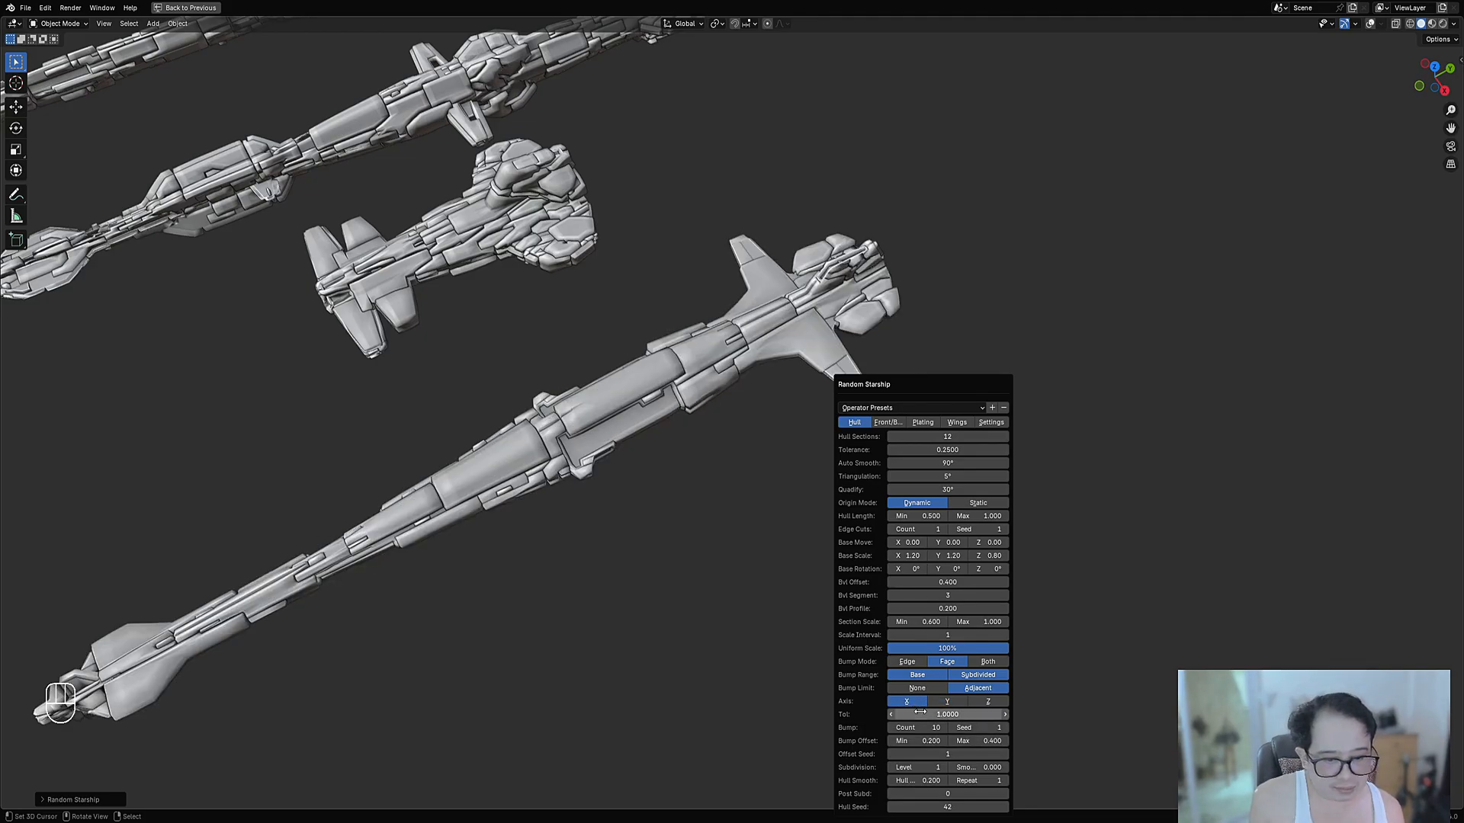
# Set the bump tolerance to 2 for the X axis
pyautogui.click(920, 715)
pyautogui.write('2')
pyautogui.press('Return')
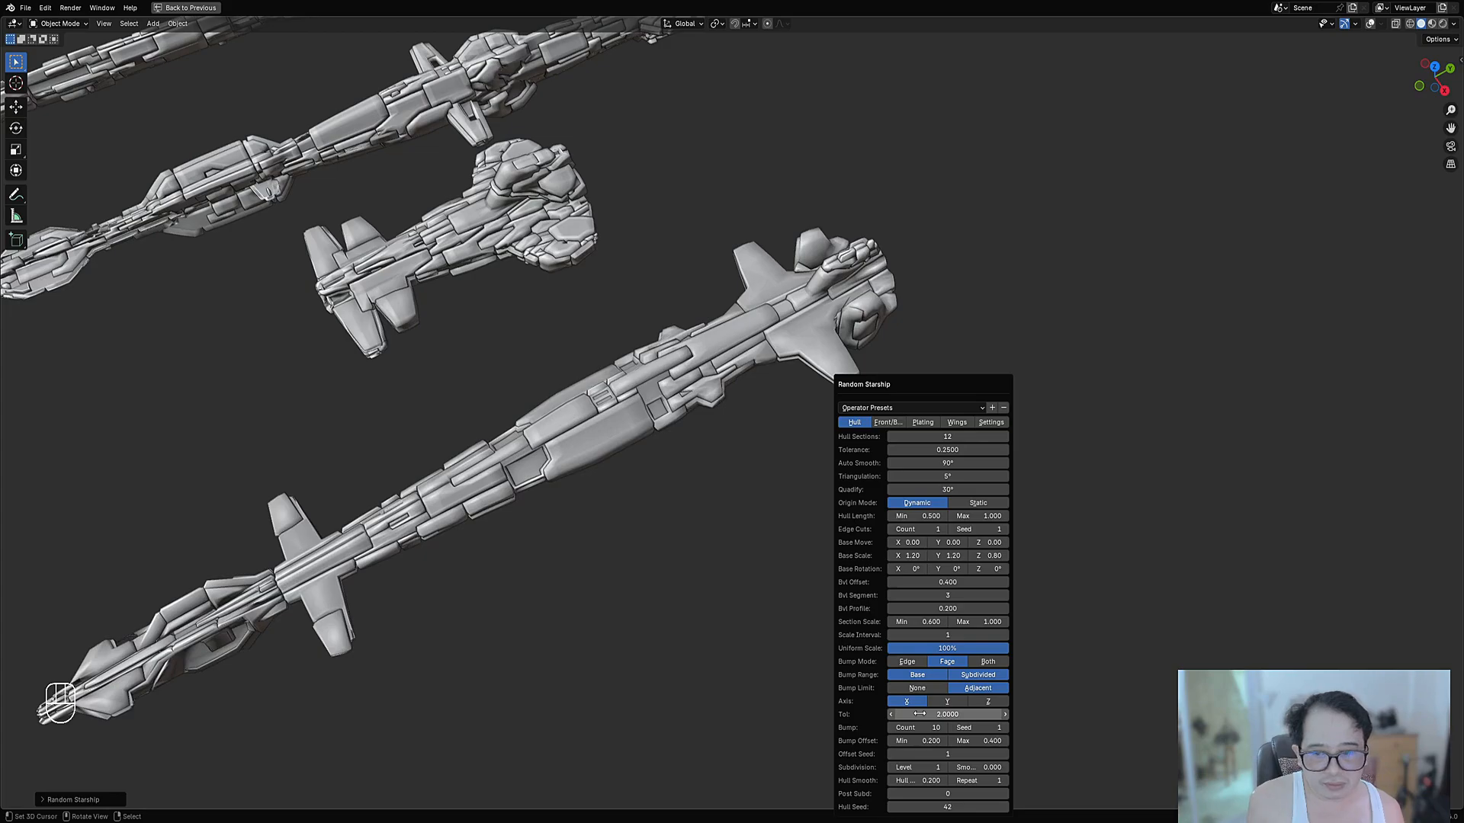
# Show the viewport overlays and test an annotation stroke beside the selected starship in front view, erasing it
pyautogui.moveTo(367, 734); pyautogui.dragTo(446, 662, button='middle')
pyautogui.moveTo(446, 662)
pyautogui.keyDown('shift'); pyautogui.mouseDown(button='middle')
pyautogui.moveTo(648, 506)
pyautogui.moveTo(643, 433)
pyautogui.moveTo(755, 339)
pyautogui.mouseUp(button='middle'); pyautogui.keyUp('shift')
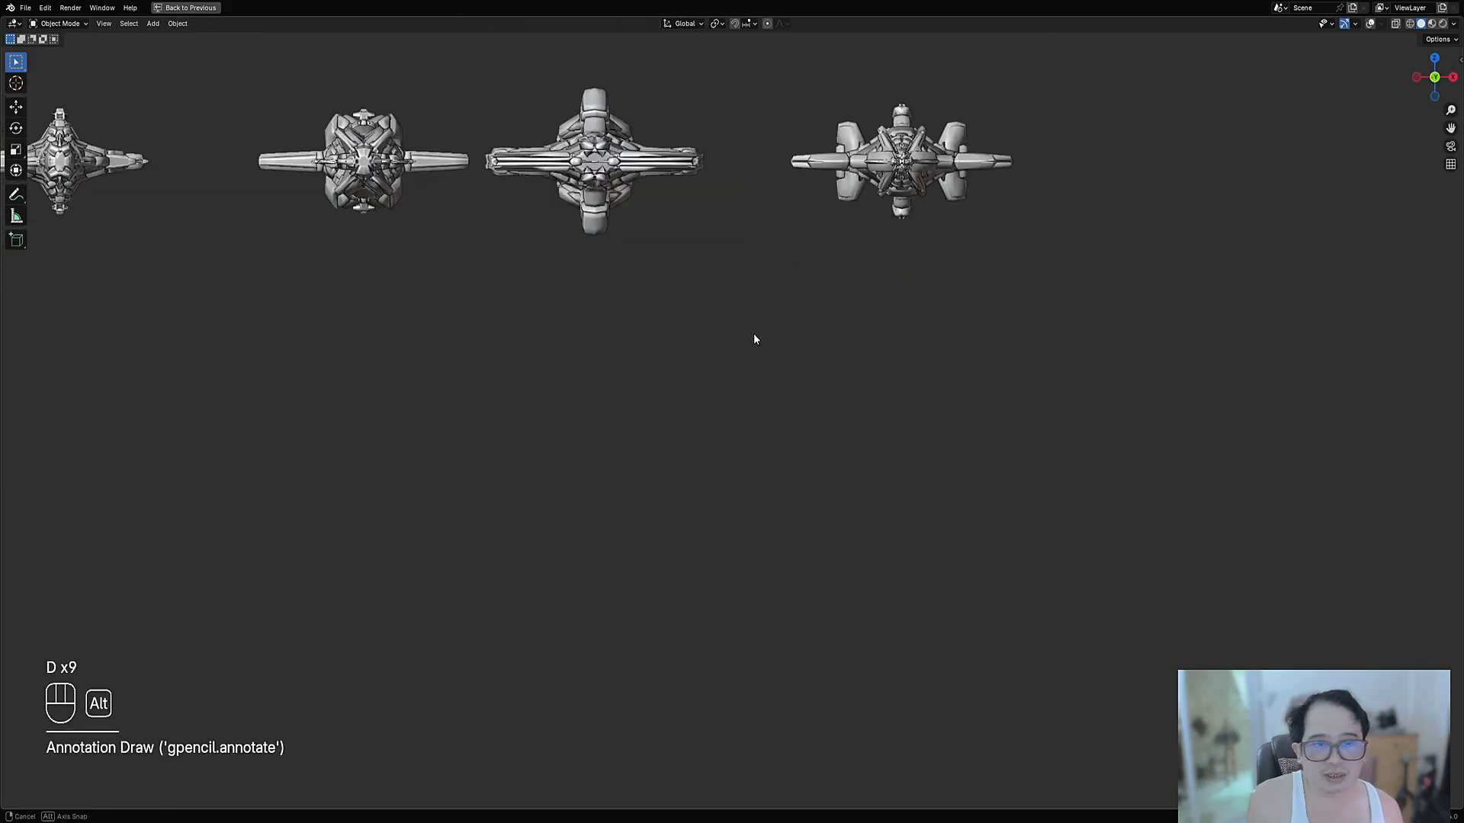
pyautogui.hotkey('shift', 'alt', 'z')
pyautogui.press('d')
pyautogui.moveTo(412, 712); pyautogui.dragTo(443, 633, button='right')
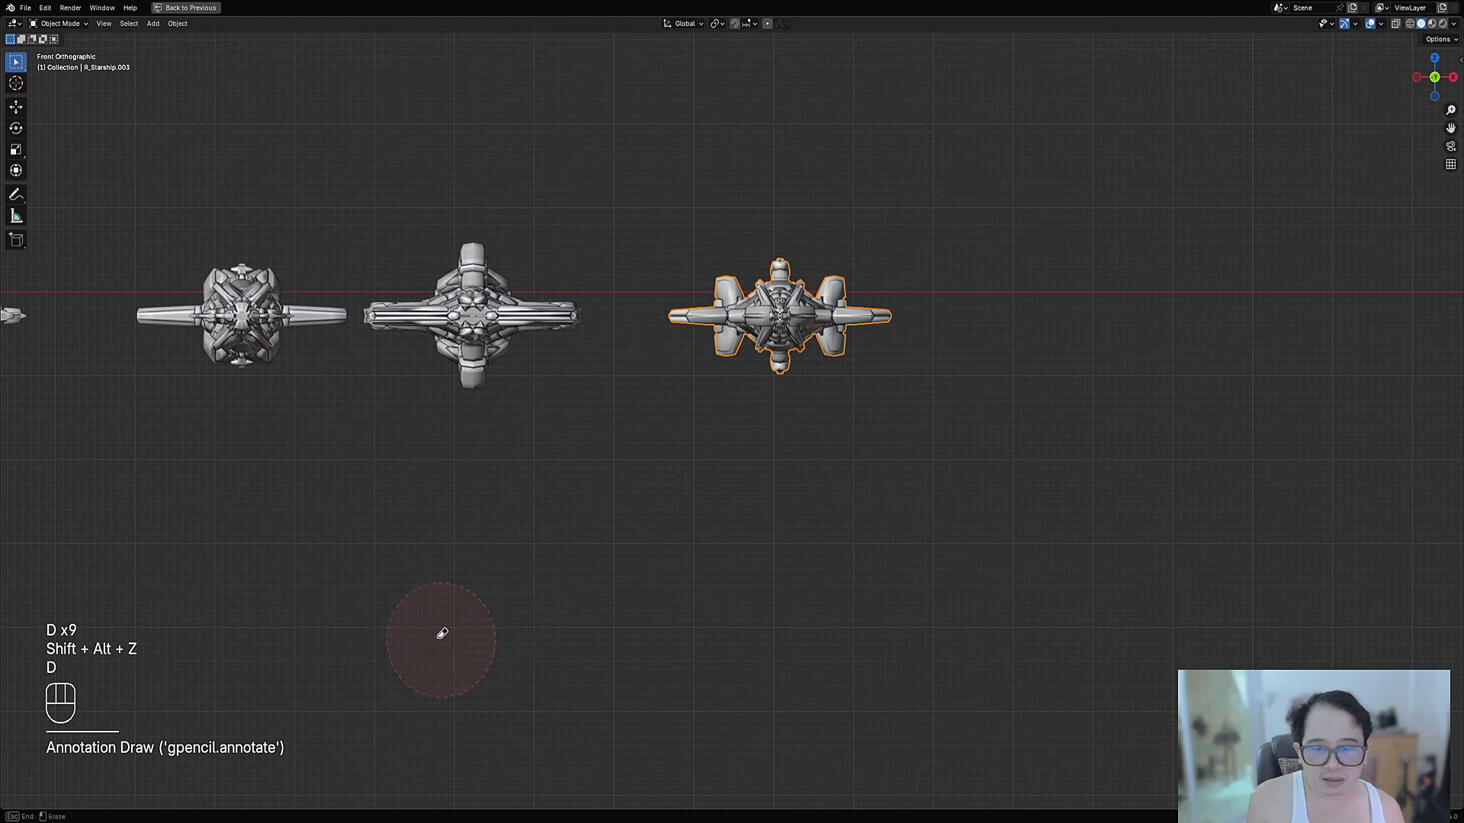
pyautogui.moveTo(799, 288); pyautogui.dragTo(832, 230)
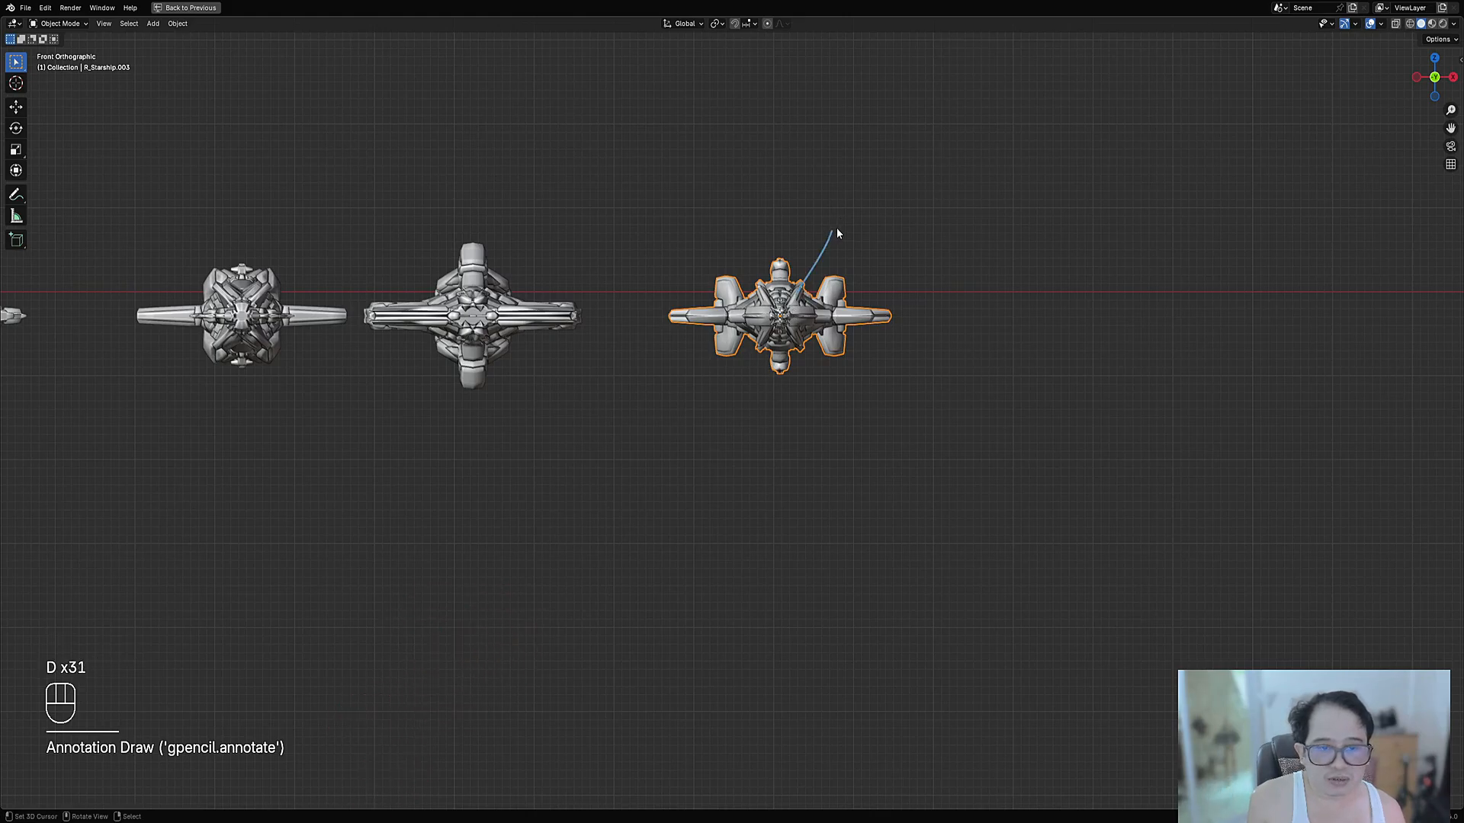
pyautogui.moveTo(837, 233); pyautogui.dragTo(821, 245, button='right')
pyautogui.keyDown('shift'); pyautogui.moveTo(837, 325); pyautogui.dragTo(770, 421, button='middle'); pyautogui.keyUp('shift')
pyautogui.scroll(2, 770, 420)
pyautogui.press('d')
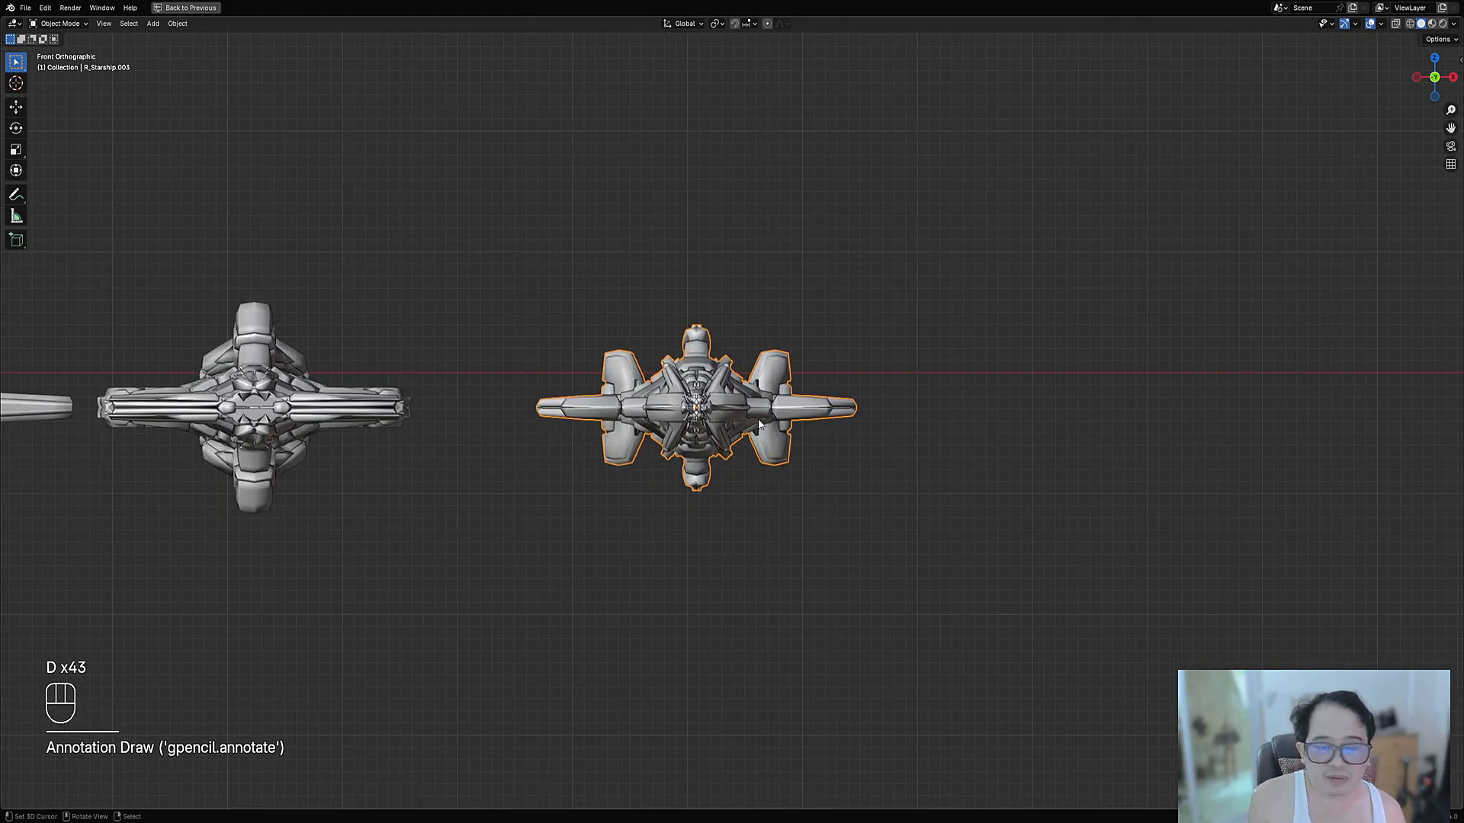
# Sketch annotation arrows pointing outward from the selected starship's centre, horizontally and diagonally, and erase them
pyautogui.moveTo(725, 407); pyautogui.dragTo(755, 405)
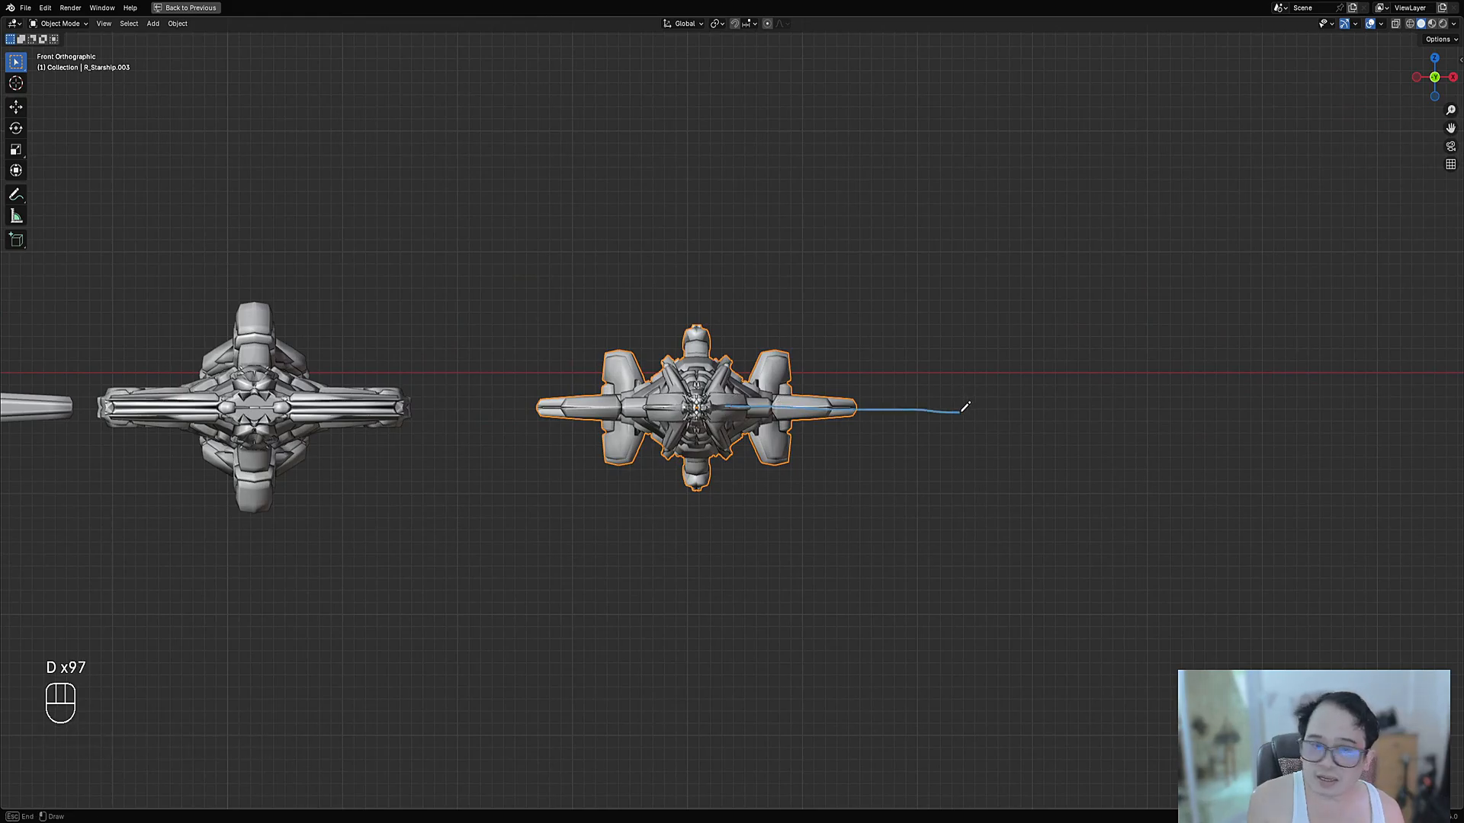
pyautogui.moveTo(965, 406)
pyautogui.mouseDown()
pyautogui.moveTo(989, 408)
pyautogui.moveTo(899, 448)
pyautogui.mouseUp()
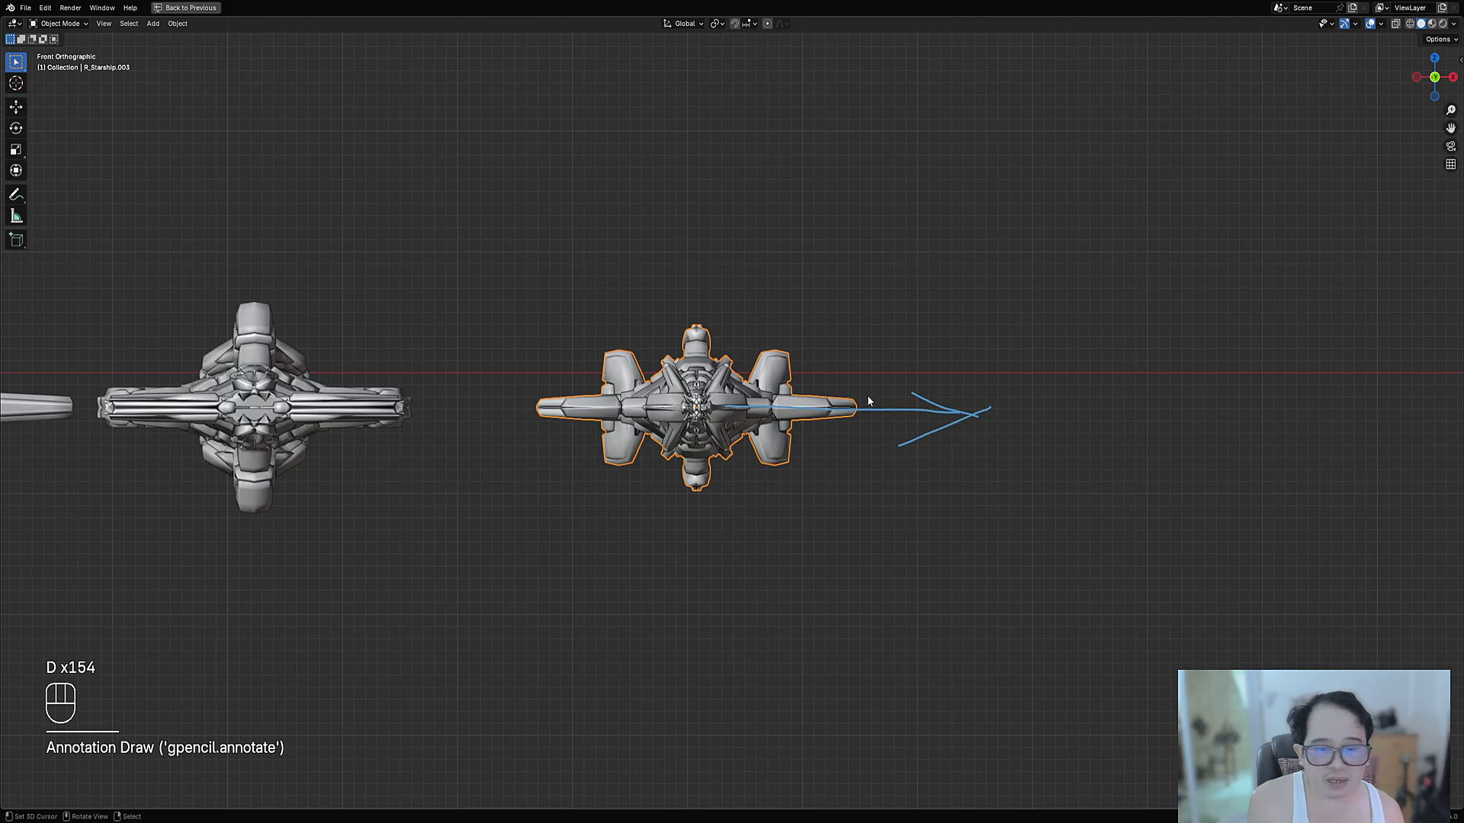
pyautogui.moveTo(719, 411); pyautogui.dragTo(1051, 398)
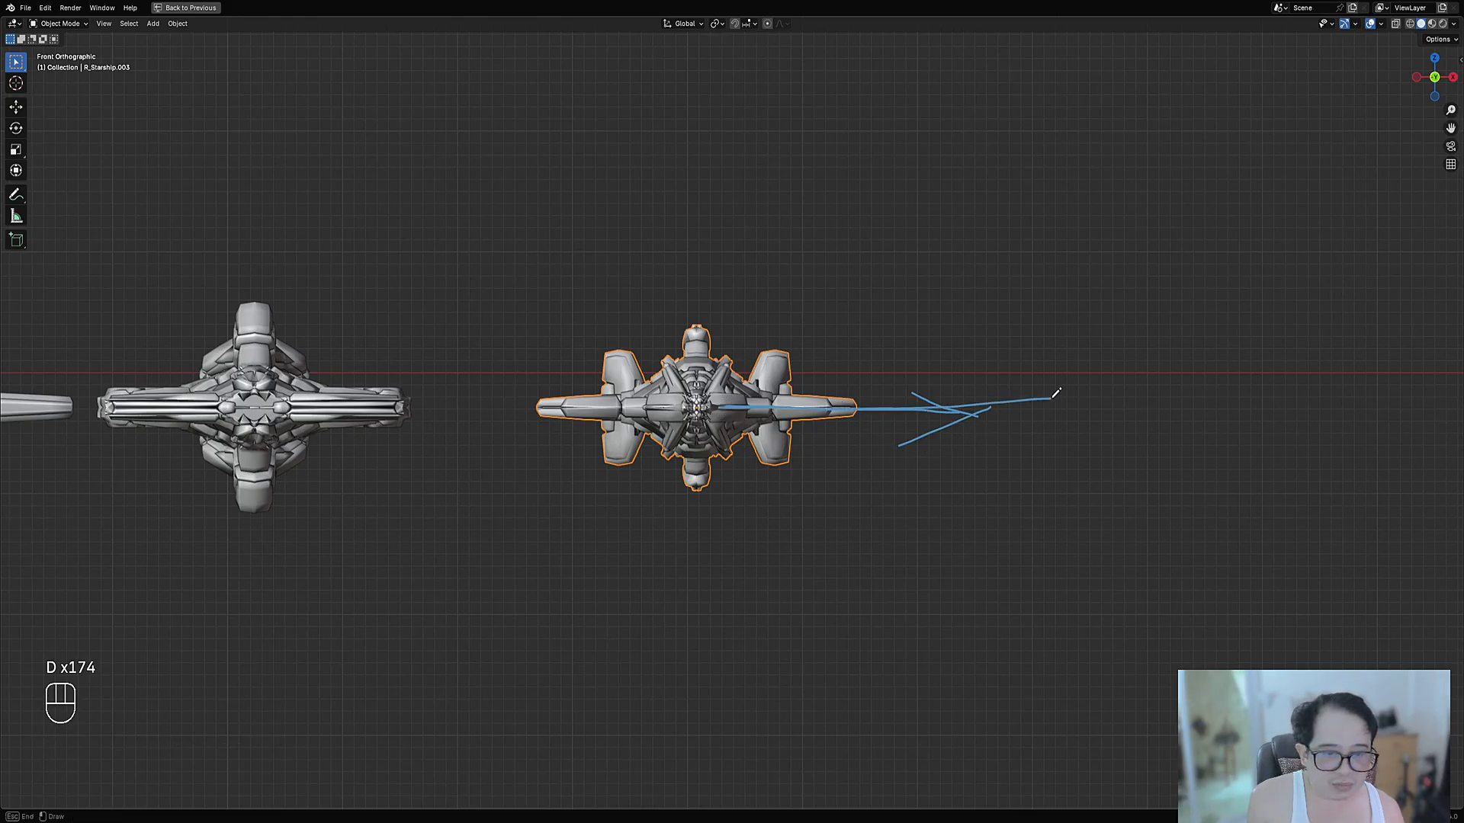
pyautogui.moveTo(729, 413)
pyautogui.mouseDown()
pyautogui.moveTo(878, 365)
pyautogui.moveTo(849, 397)
pyautogui.mouseUp()
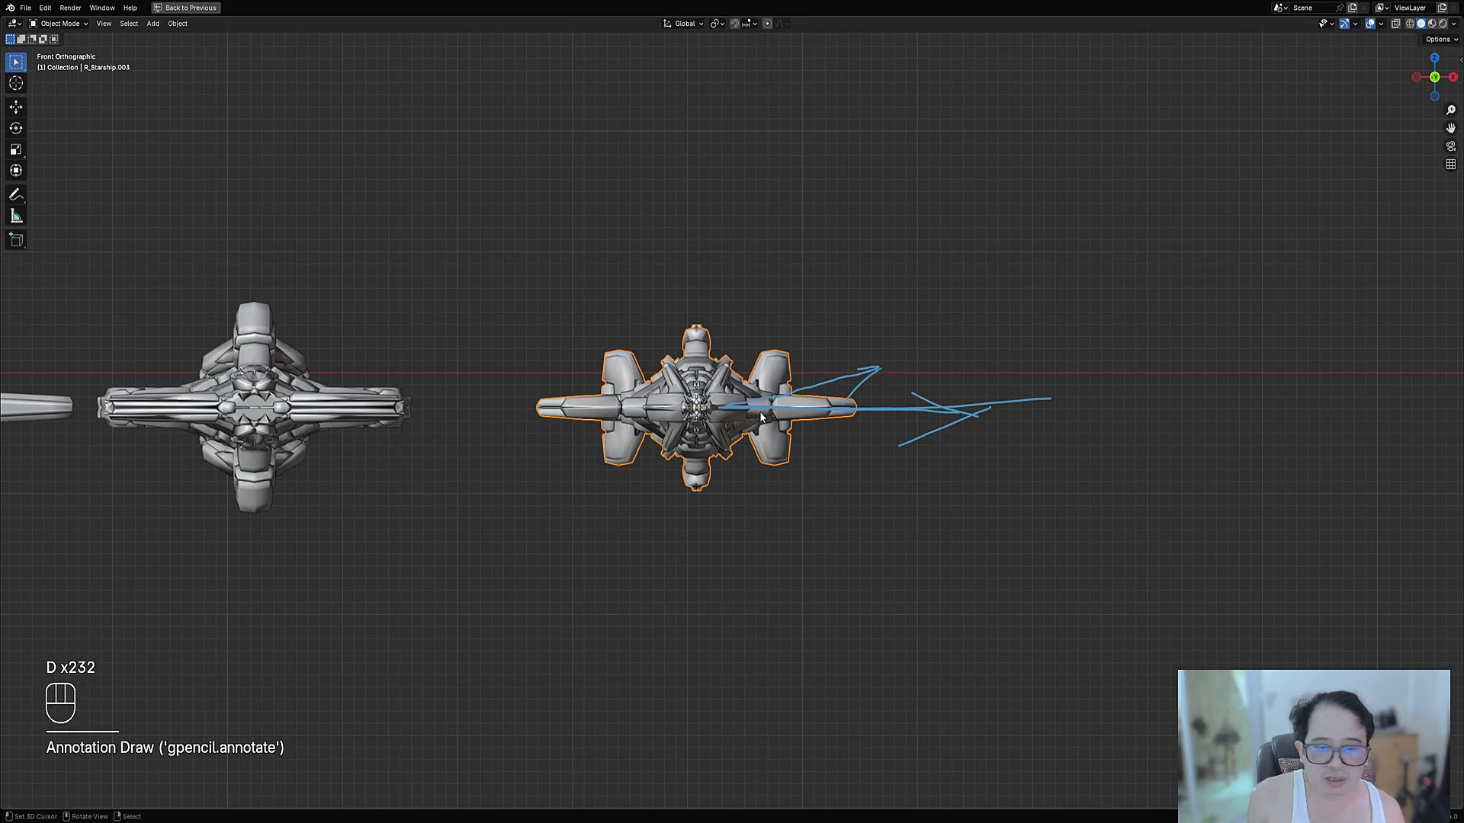
pyautogui.moveTo(723, 398)
pyautogui.mouseDown()
pyautogui.moveTo(798, 353)
pyautogui.moveTo(799, 383)
pyautogui.mouseUp()
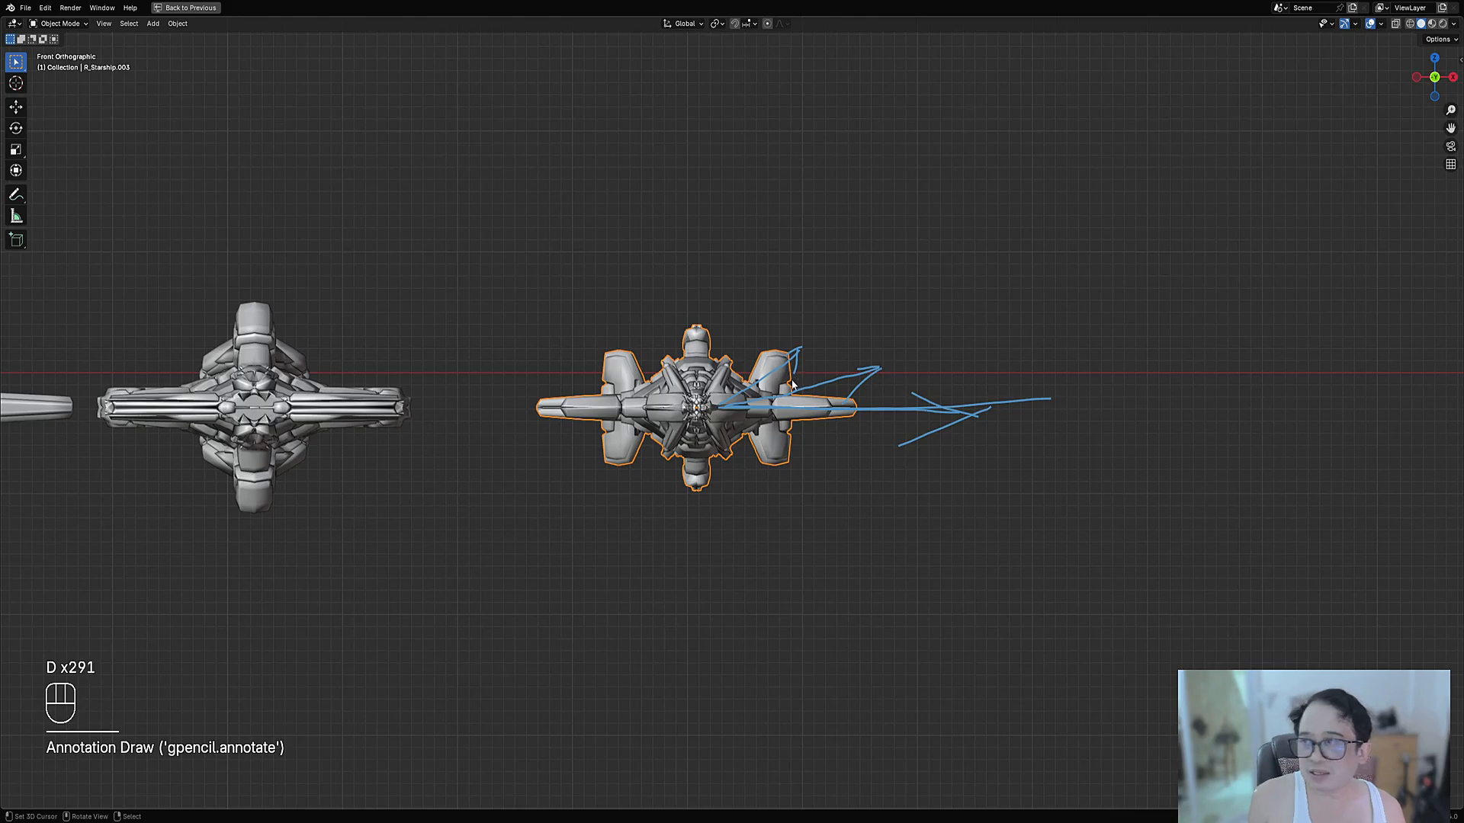
pyautogui.moveTo(721, 408); pyautogui.dragTo(763, 329)
pyautogui.moveTo(755, 350)
pyautogui.mouseDown(button='right')
pyautogui.moveTo(1029, 369)
pyautogui.moveTo(999, 382)
pyautogui.mouseUp(button='right')
# Set the bump tolerance of the starship's hull to 1
pyautogui.moveTo(1000, 382)
pyautogui.mouseDown(button='middle')
pyautogui.moveTo(879, 458)
pyautogui.moveTo(861, 427)
pyautogui.mouseUp(button='middle')
pyautogui.press('F9')
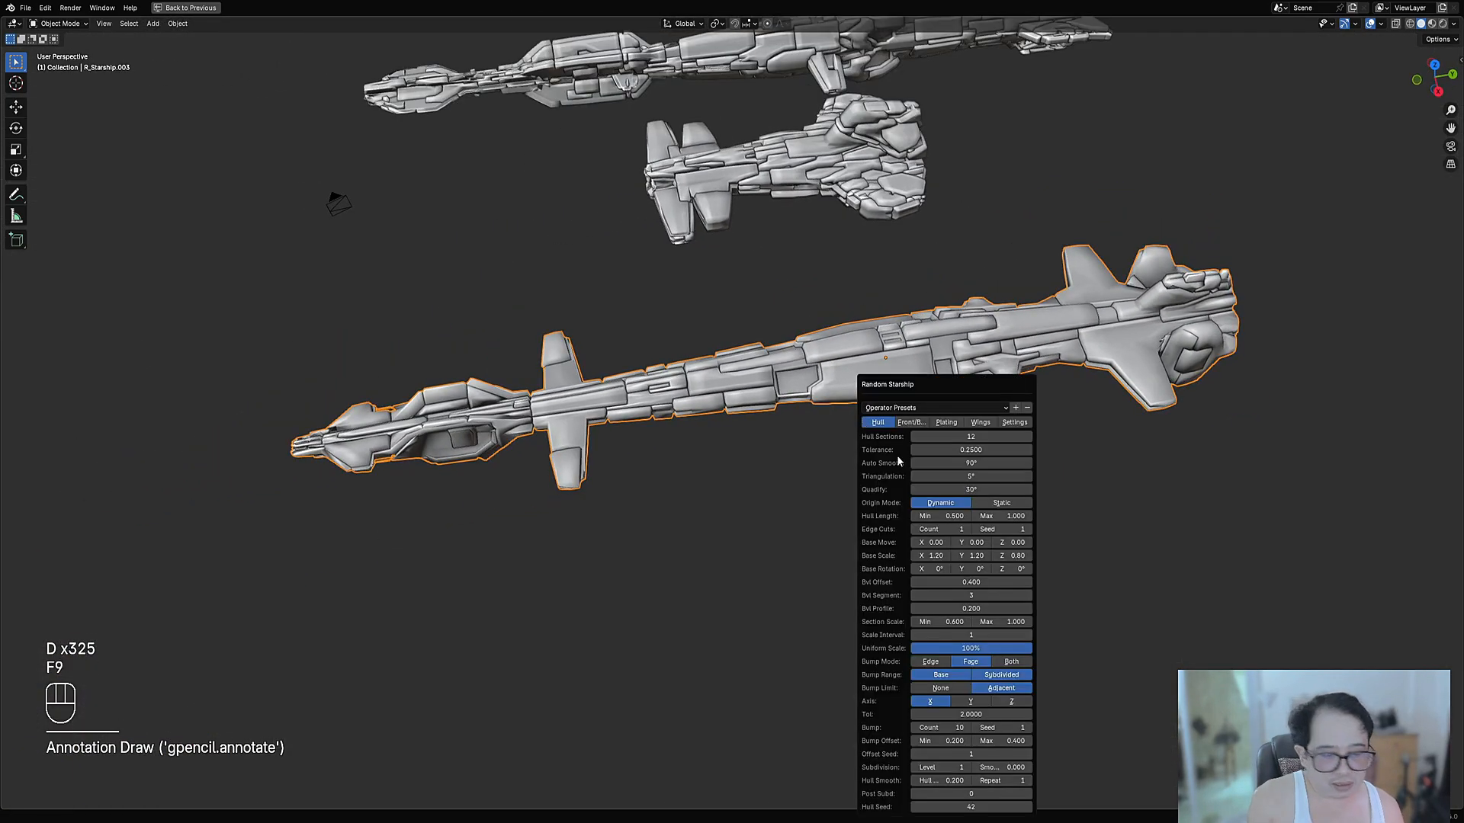
pyautogui.click(915, 715)
pyautogui.write('1')
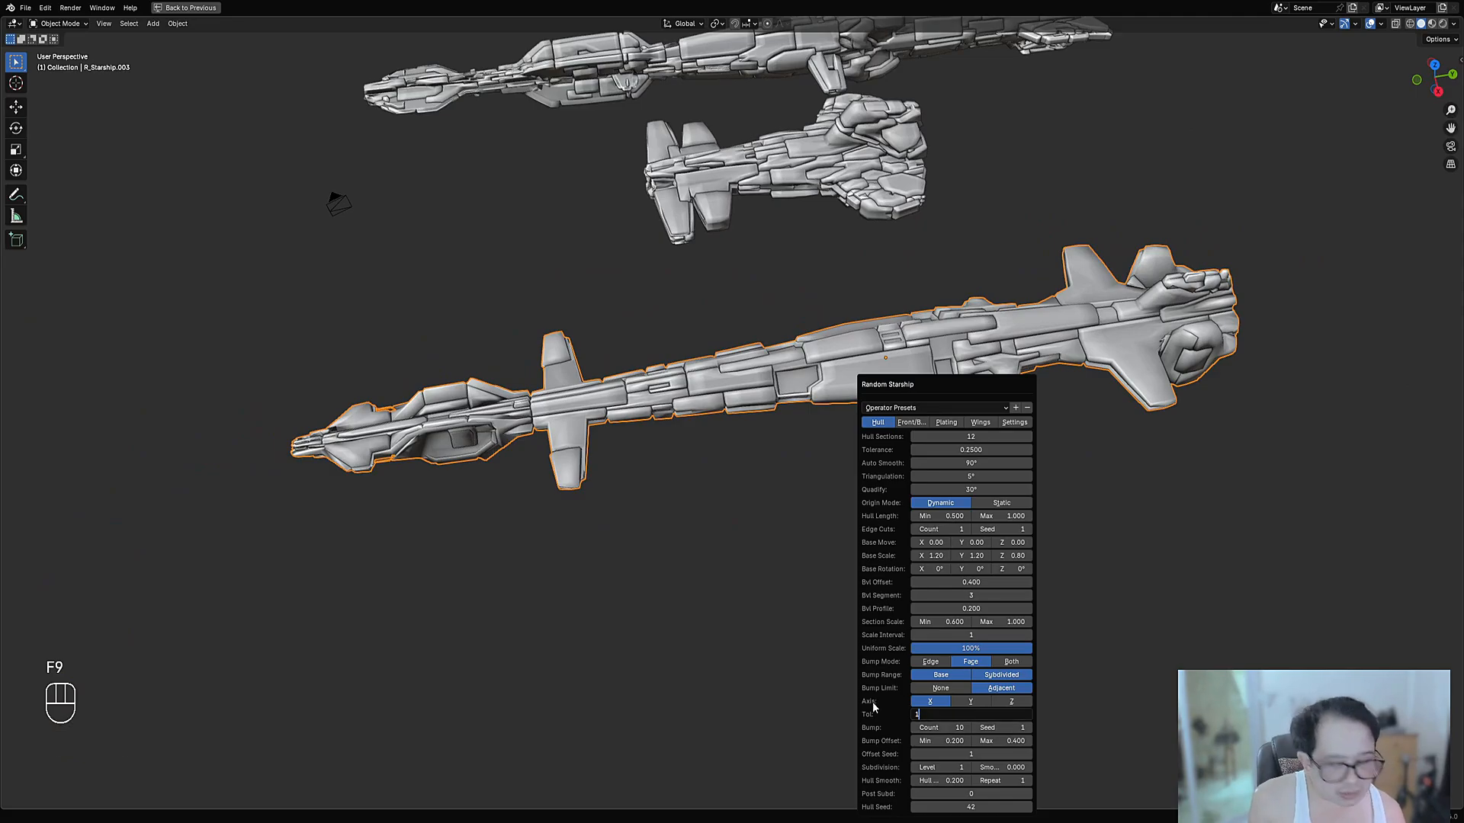
pyautogui.press('Return')
pyautogui.moveTo(875, 707); pyautogui.dragTo(847, 477, button='middle')
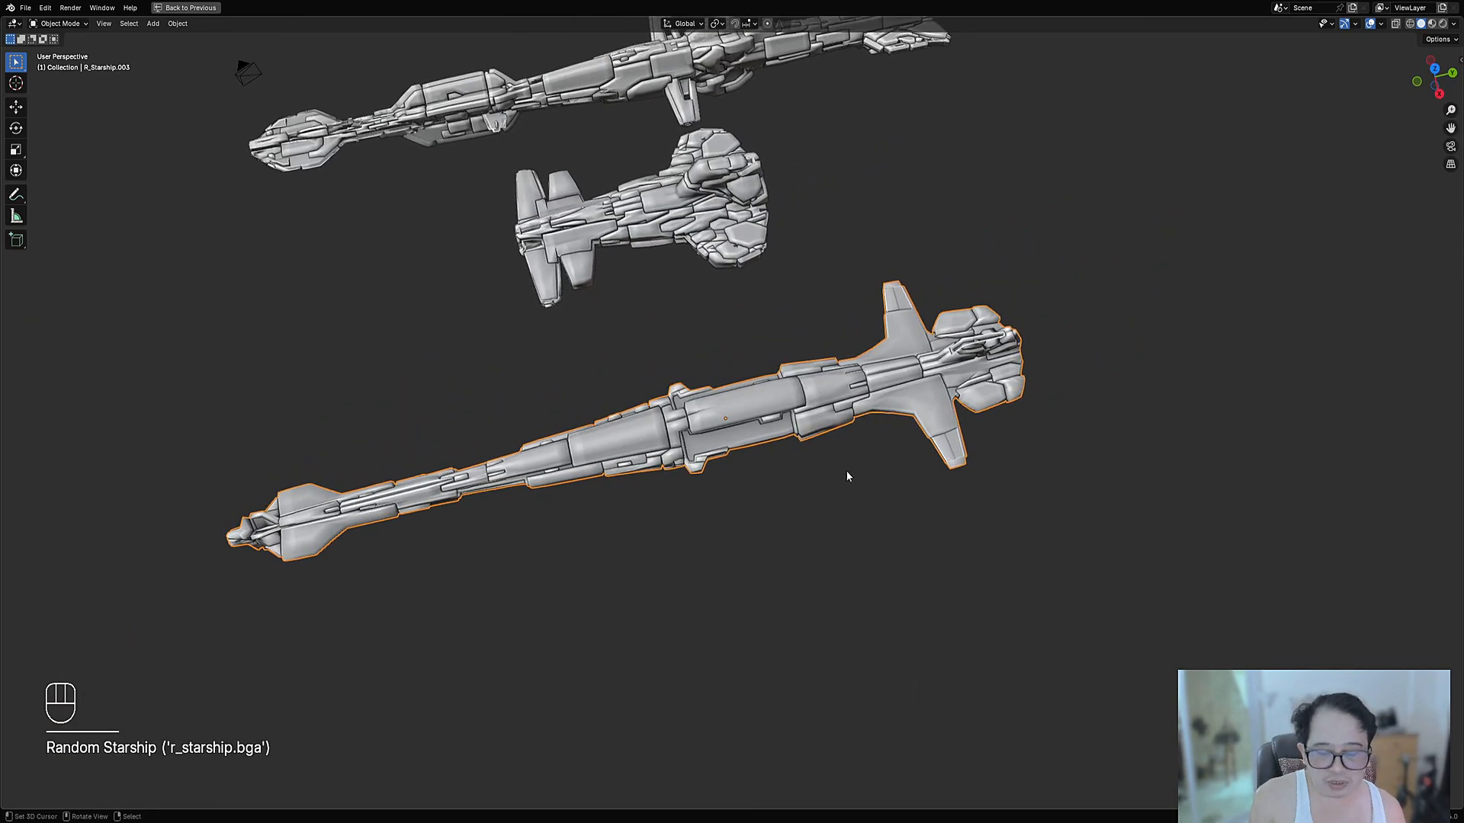
# Restrict the bump range to Base only and set the bump count to 20
pyautogui.press('F9')
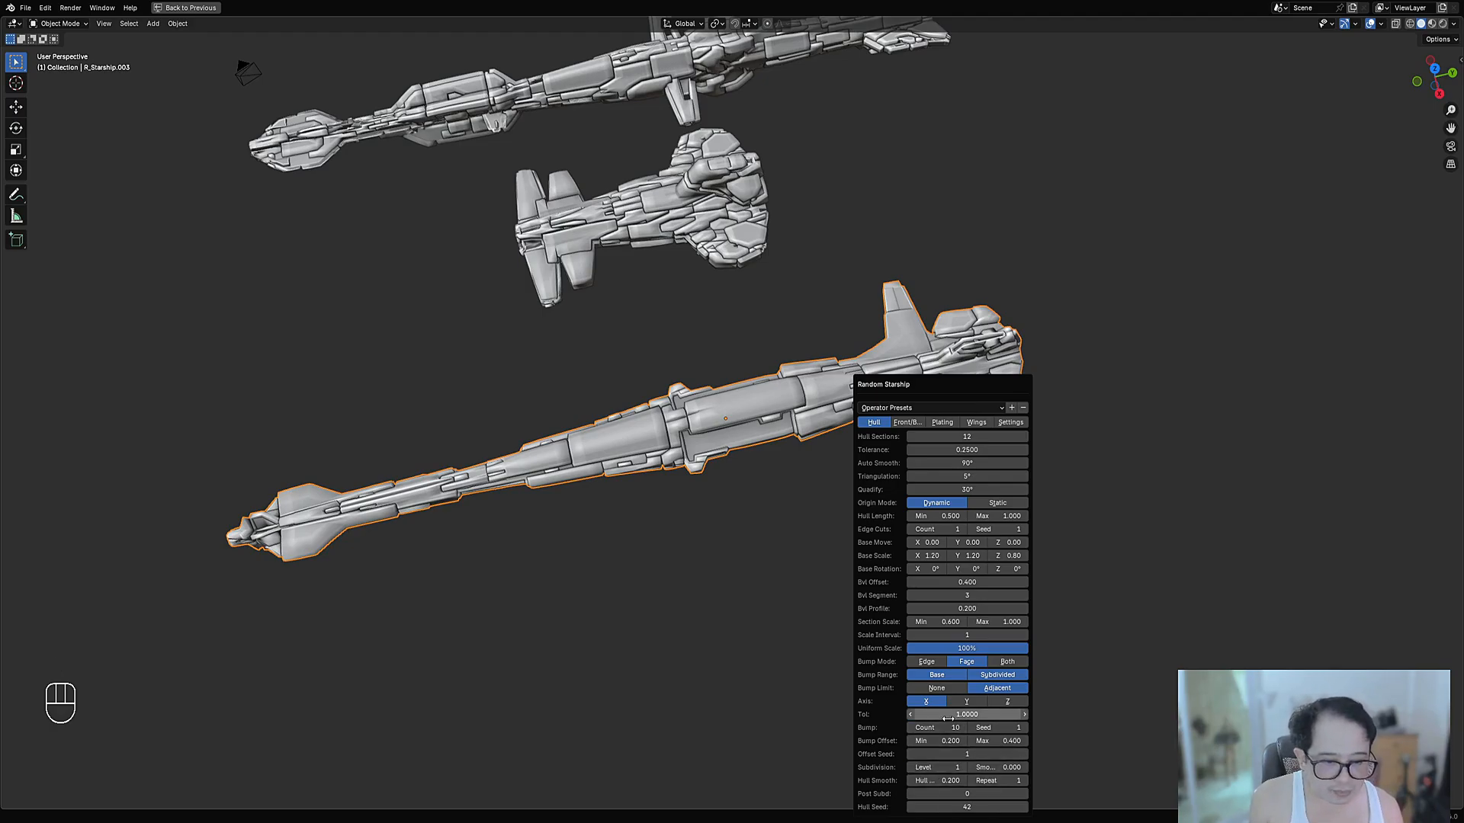
pyautogui.click(947, 677)
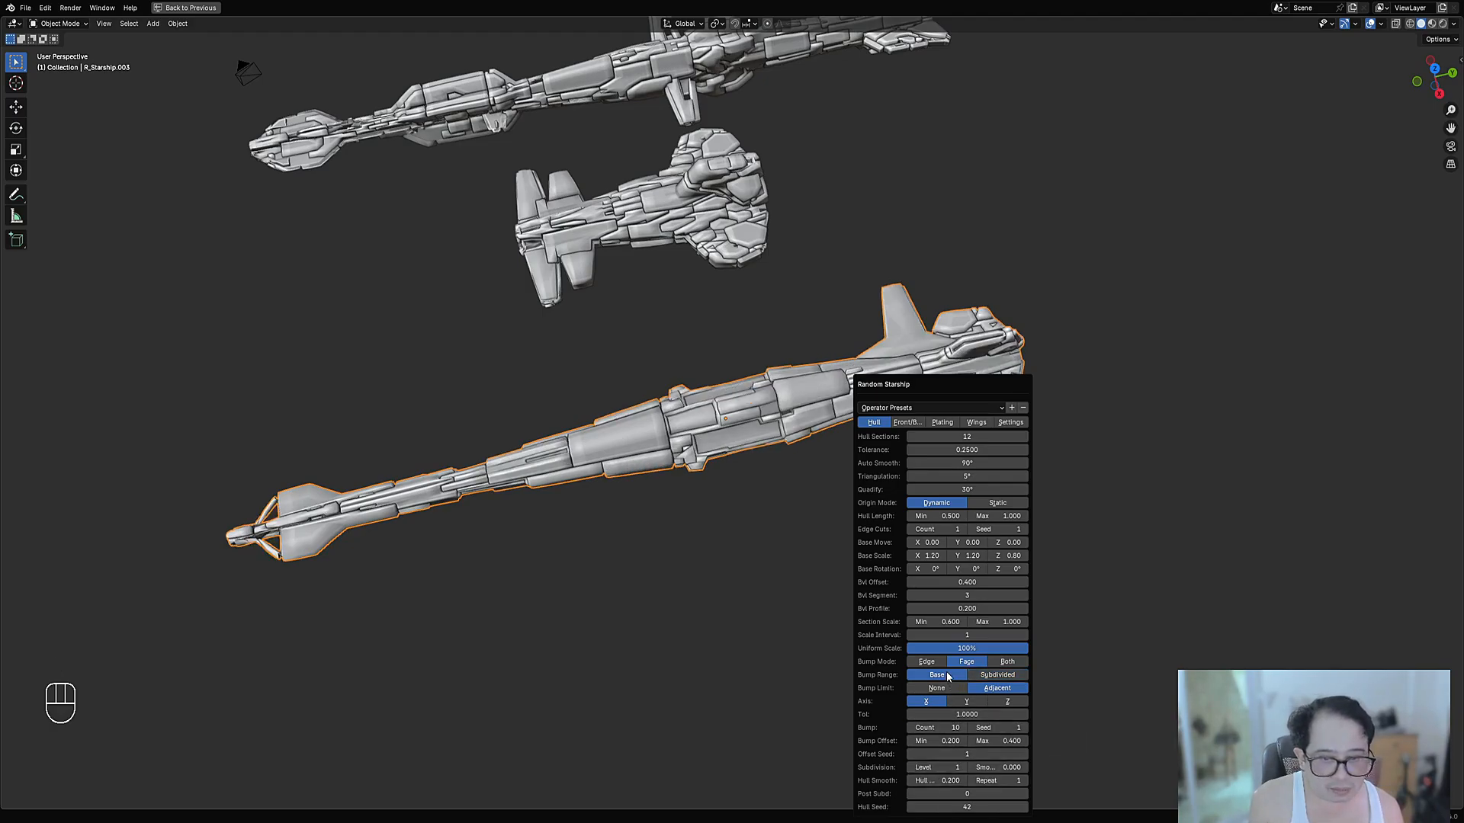
pyautogui.moveTo(957, 728)
pyautogui.mouseDown()
pyautogui.moveTo(985, 728)
pyautogui.moveTo(947, 728)
pyautogui.mouseUp()
pyautogui.click(947, 726)
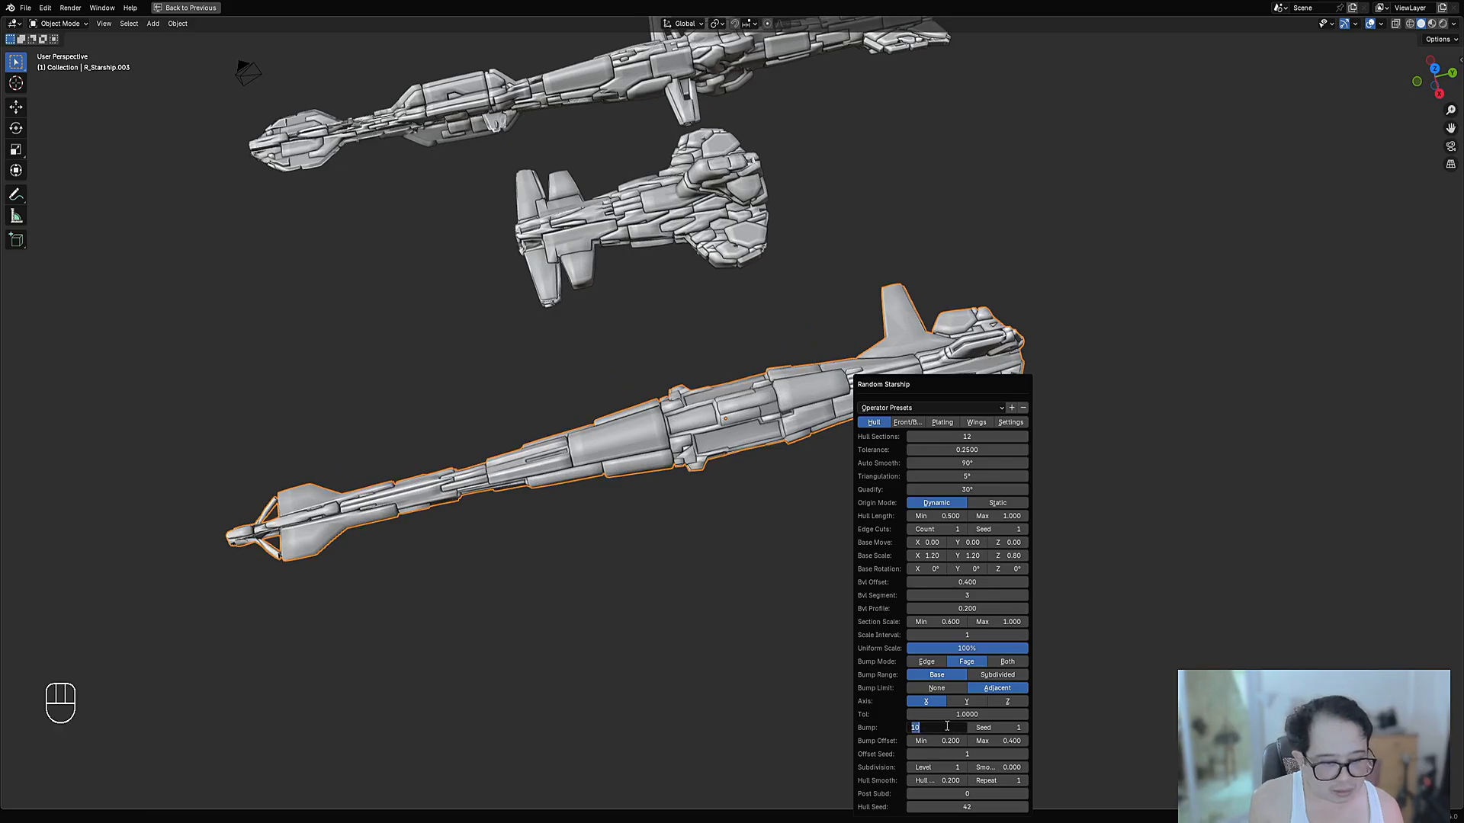
pyautogui.write('20')
pyautogui.press('Return')
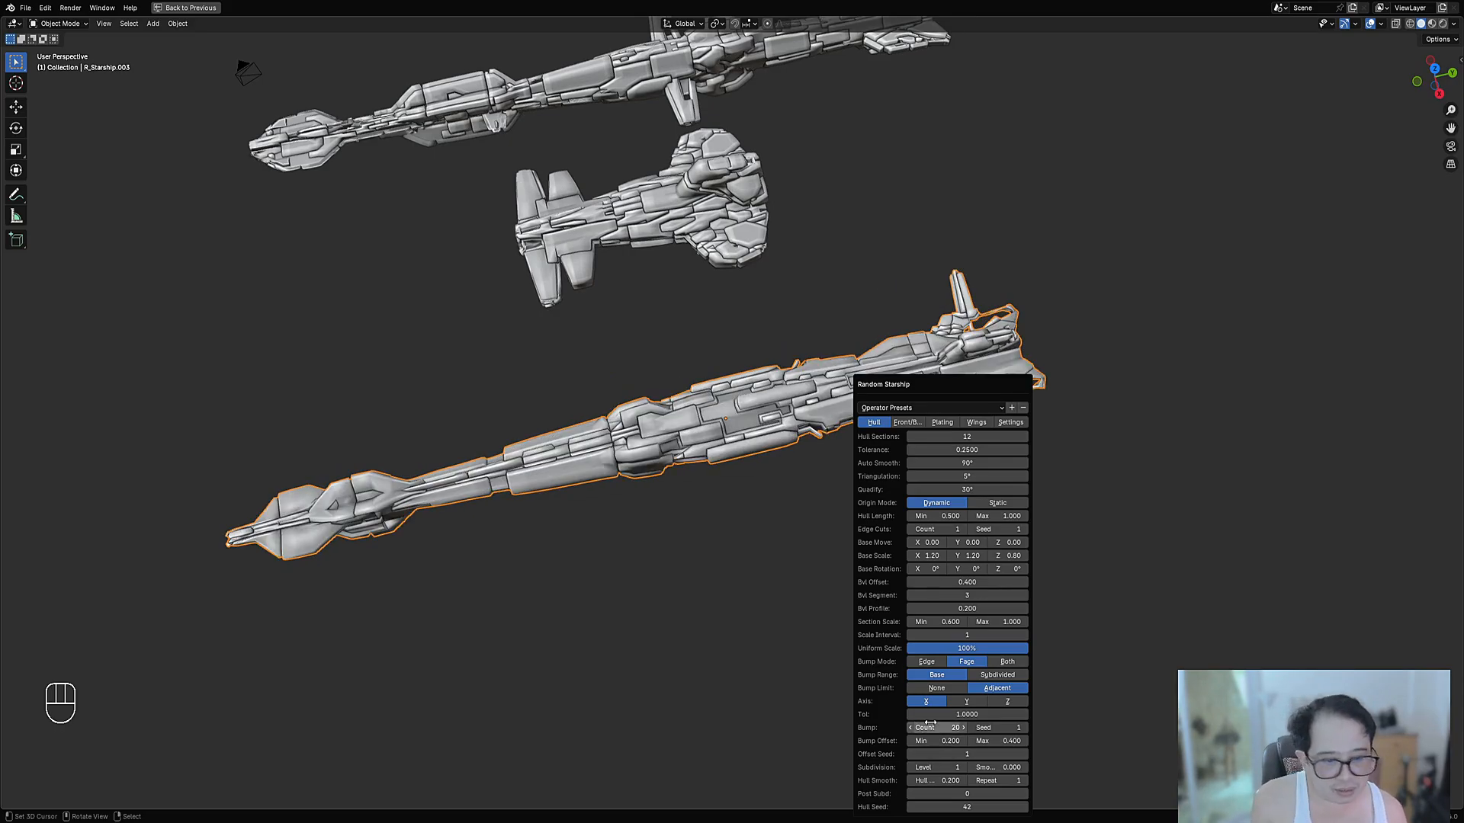
# Add Subdivided to the Base bump range and inspect the resulting hull from other angles
pyautogui.keyDown('shift'); pyautogui.click(989, 676); pyautogui.keyUp('shift')
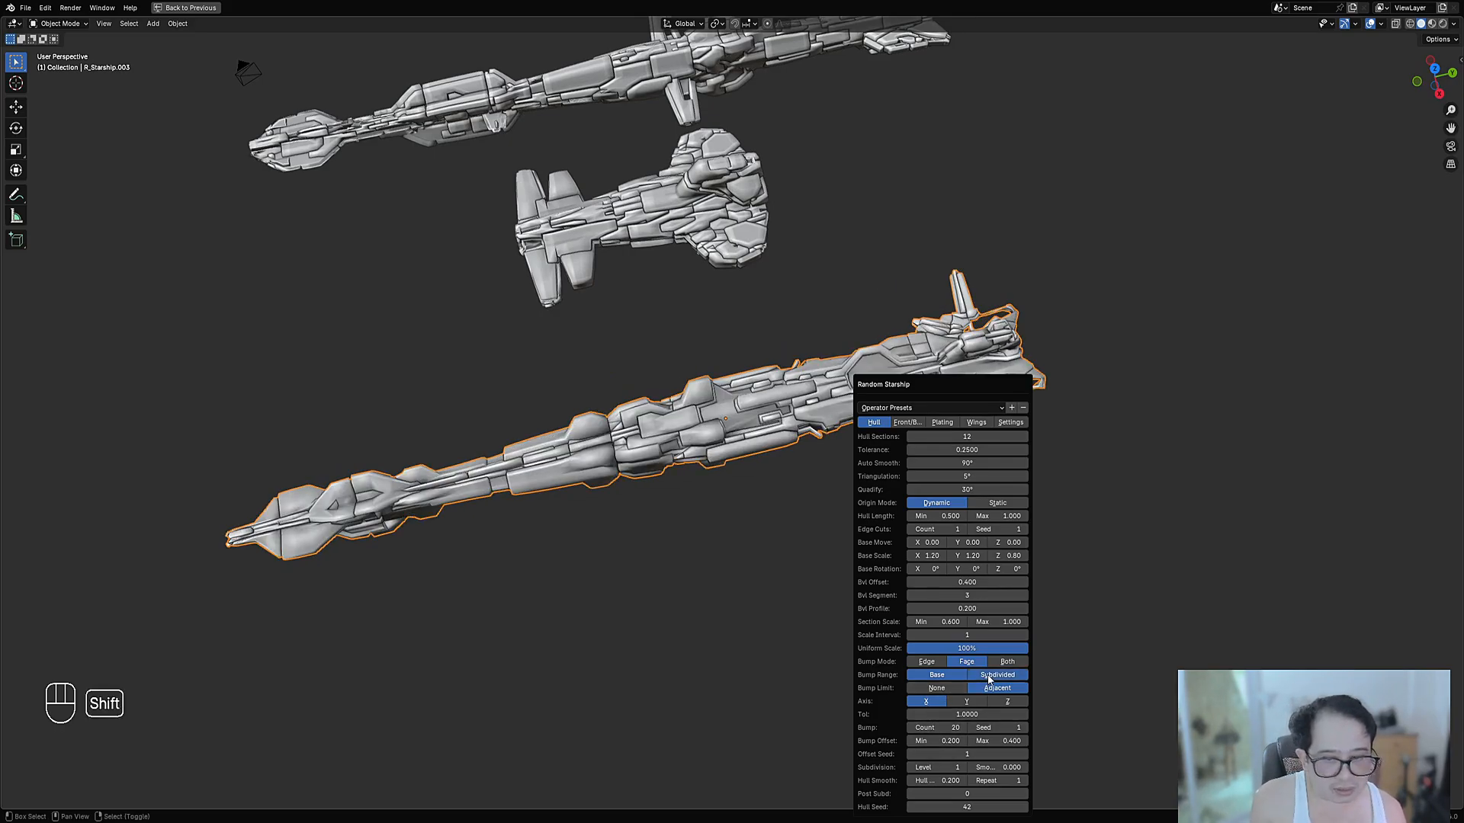
pyautogui.moveTo(632, 381); pyautogui.dragTo(662, 454, button='middle')
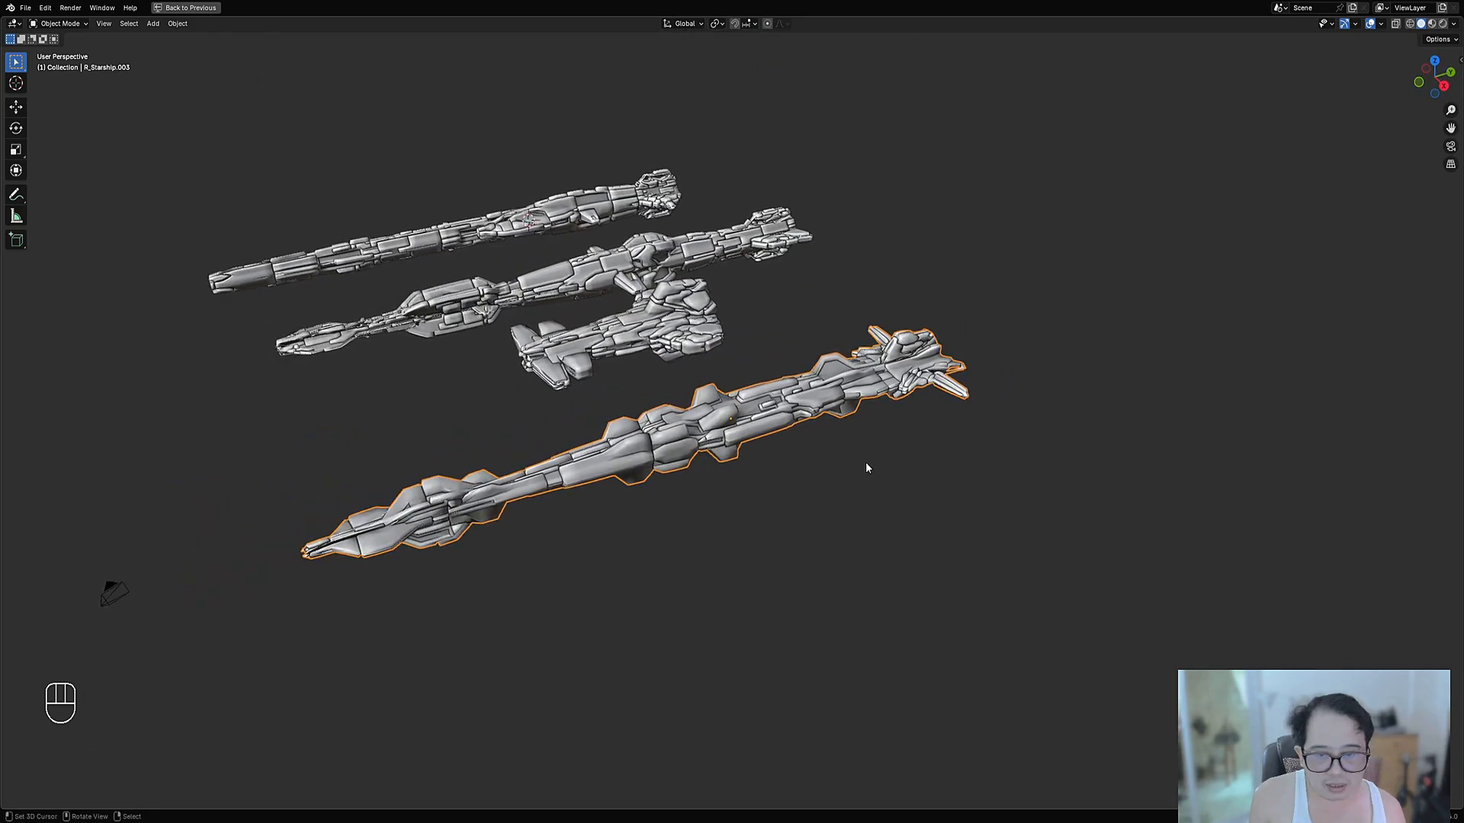
pyautogui.press('F9')
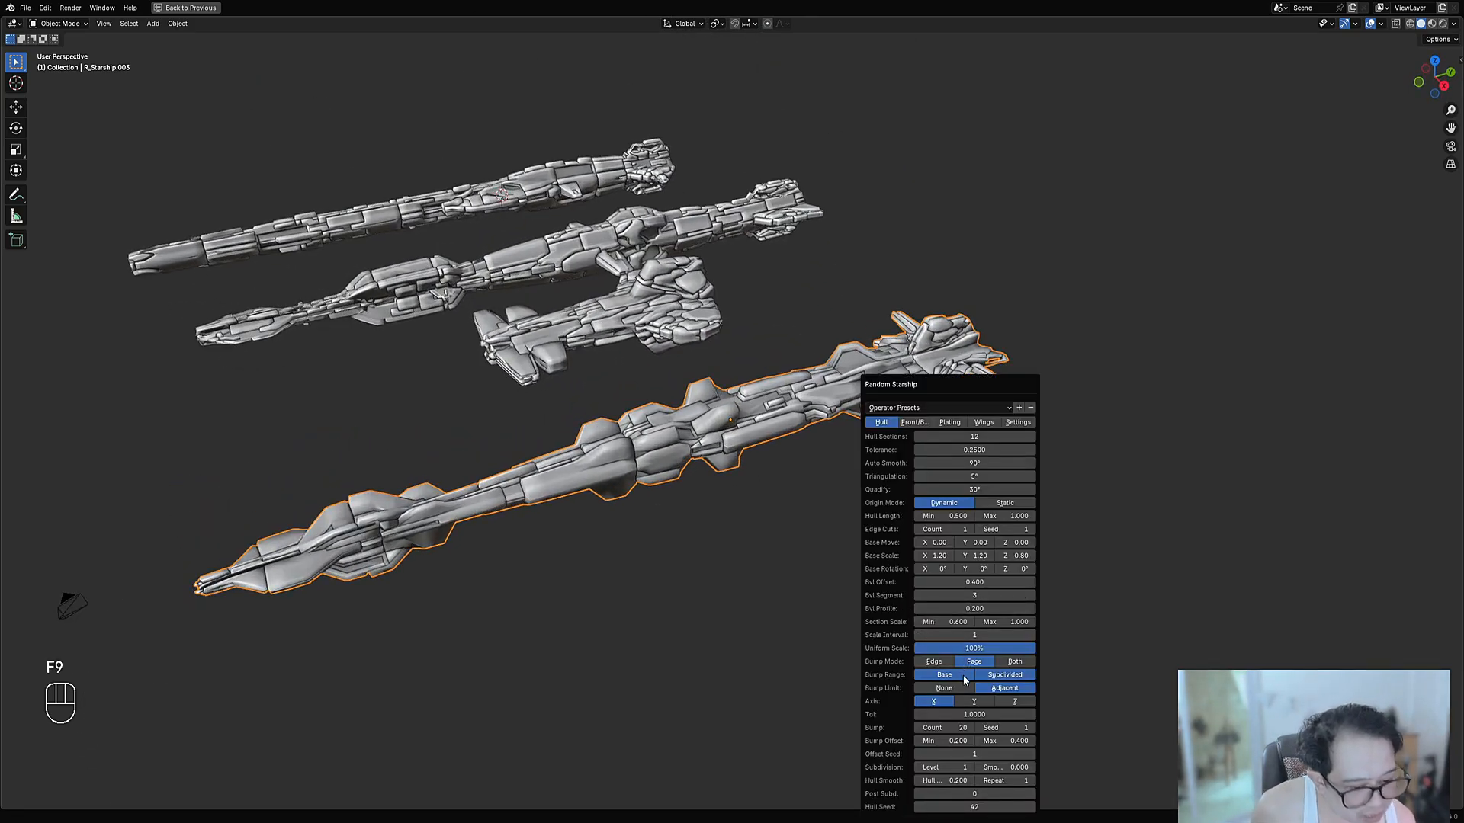
pyautogui.moveTo(793, 610); pyautogui.dragTo(823, 504, button='middle')
# Try a minimum bump offset of 0.1 on the hull, and return it to 0.2
pyautogui.press('F9')
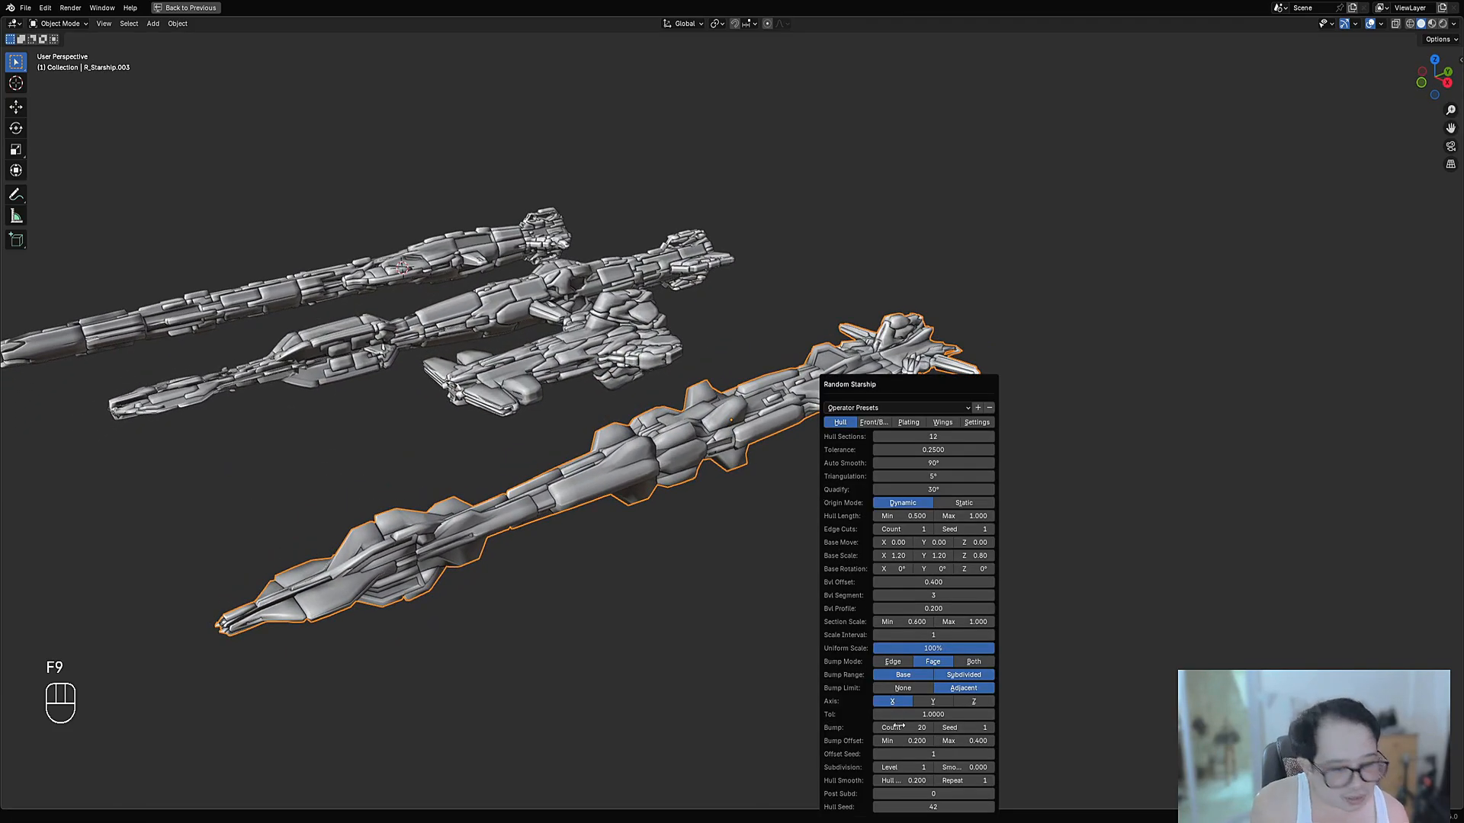
pyautogui.click(904, 740)
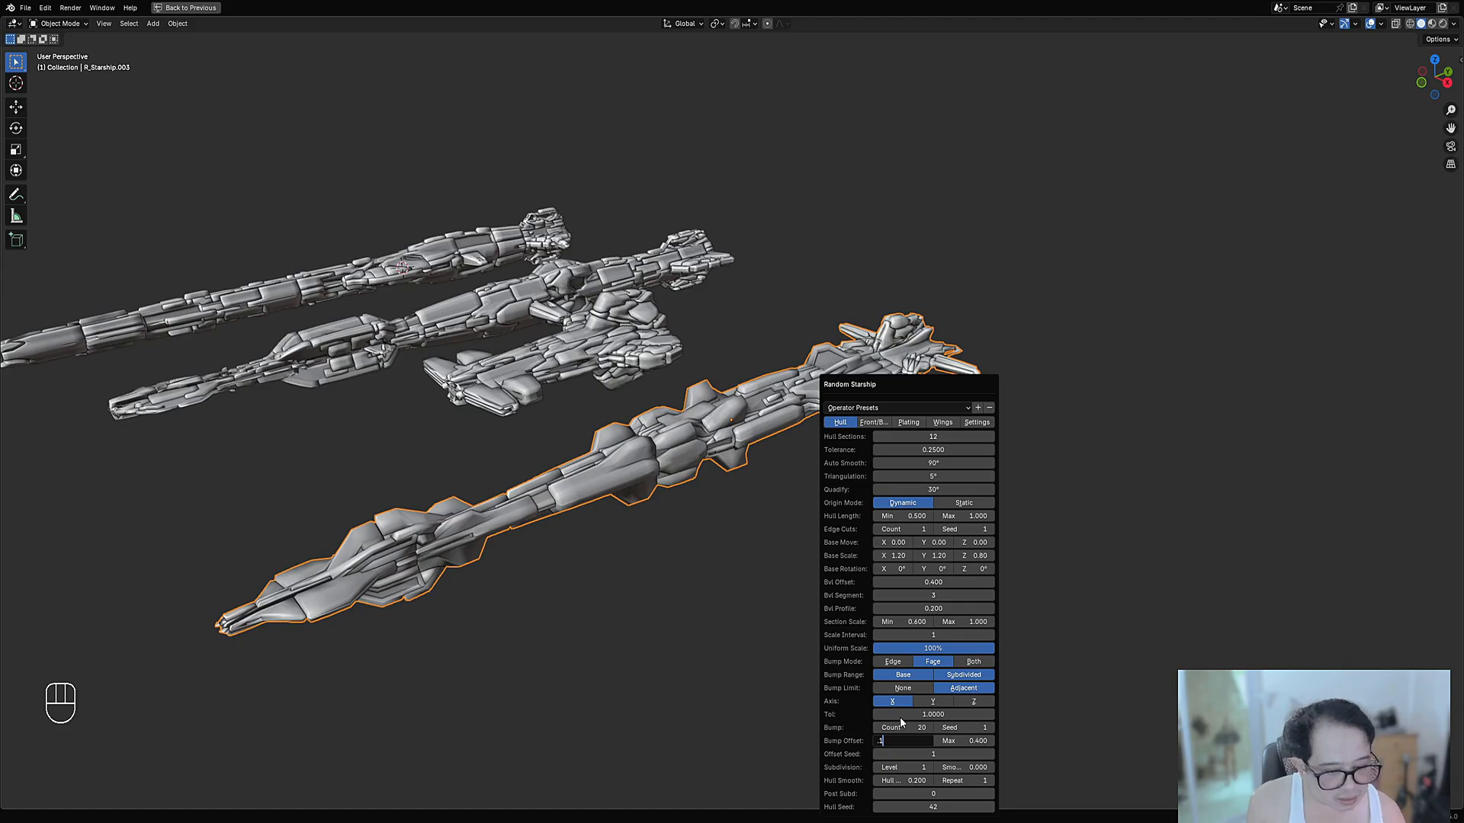
pyautogui.press('Return')
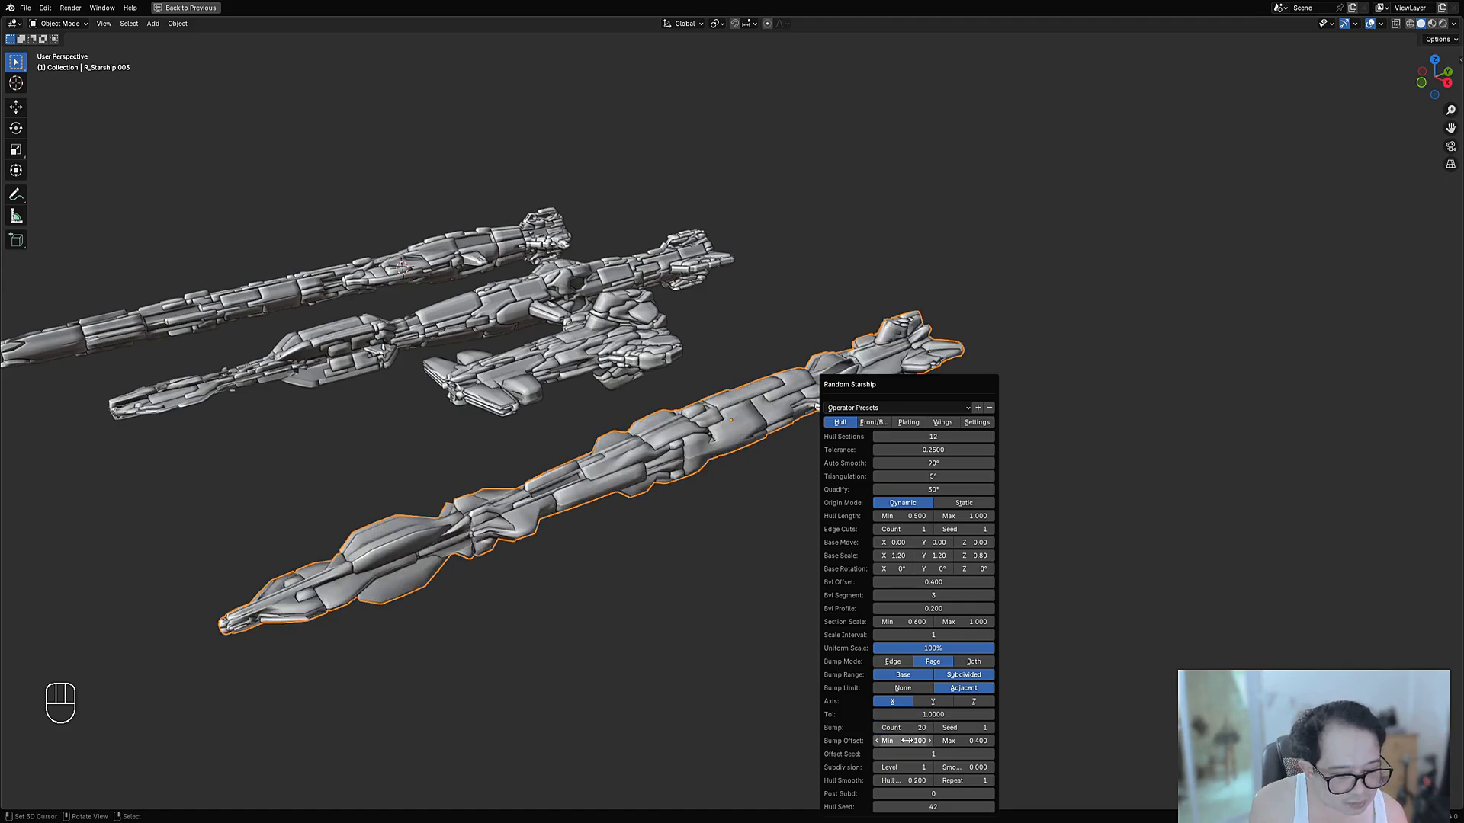
pyautogui.moveTo(889, 410); pyautogui.dragTo(864, 417, button='middle')
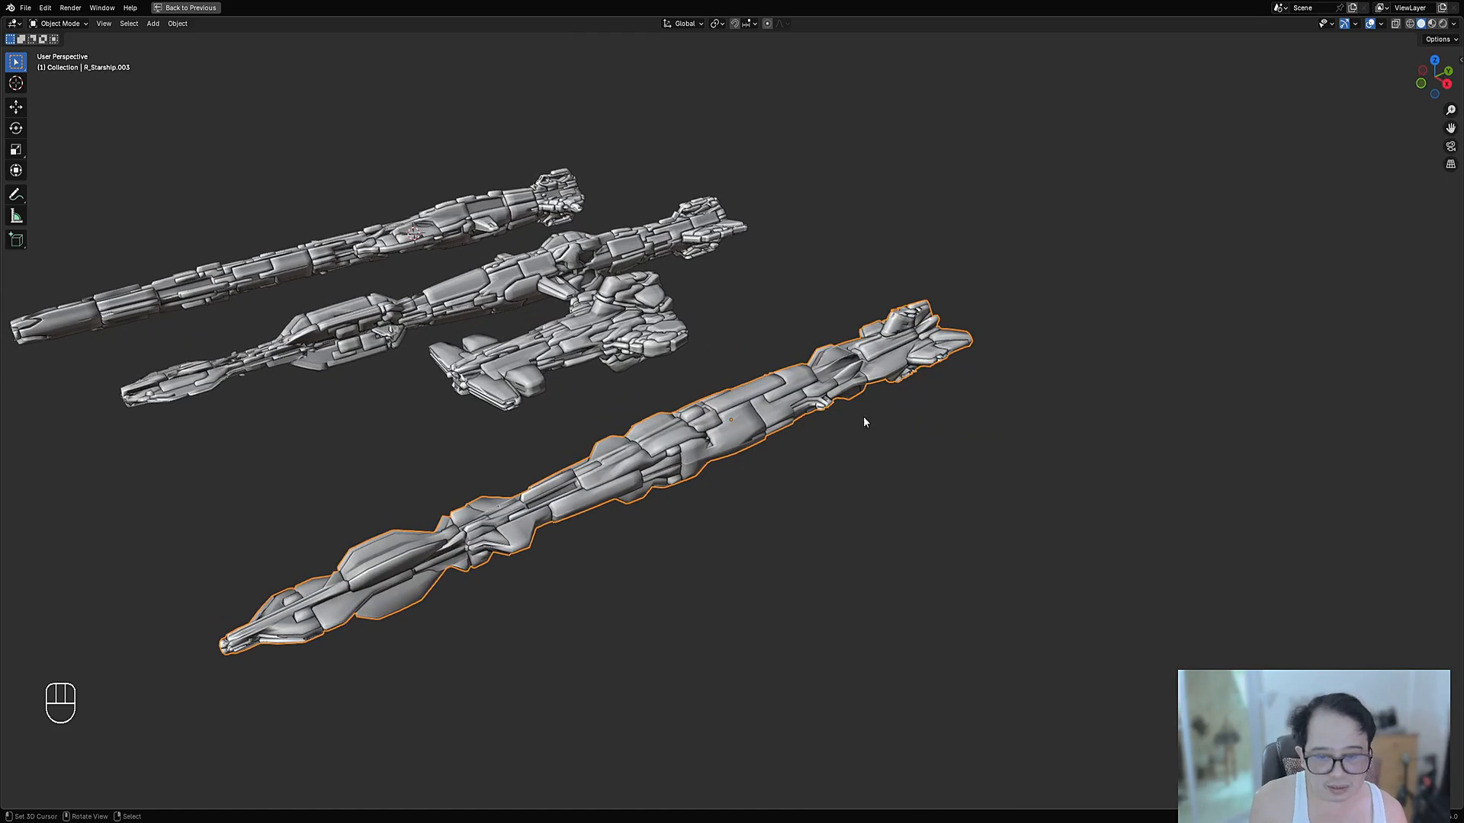
pyautogui.press('F9')
pyautogui.click(947, 741)
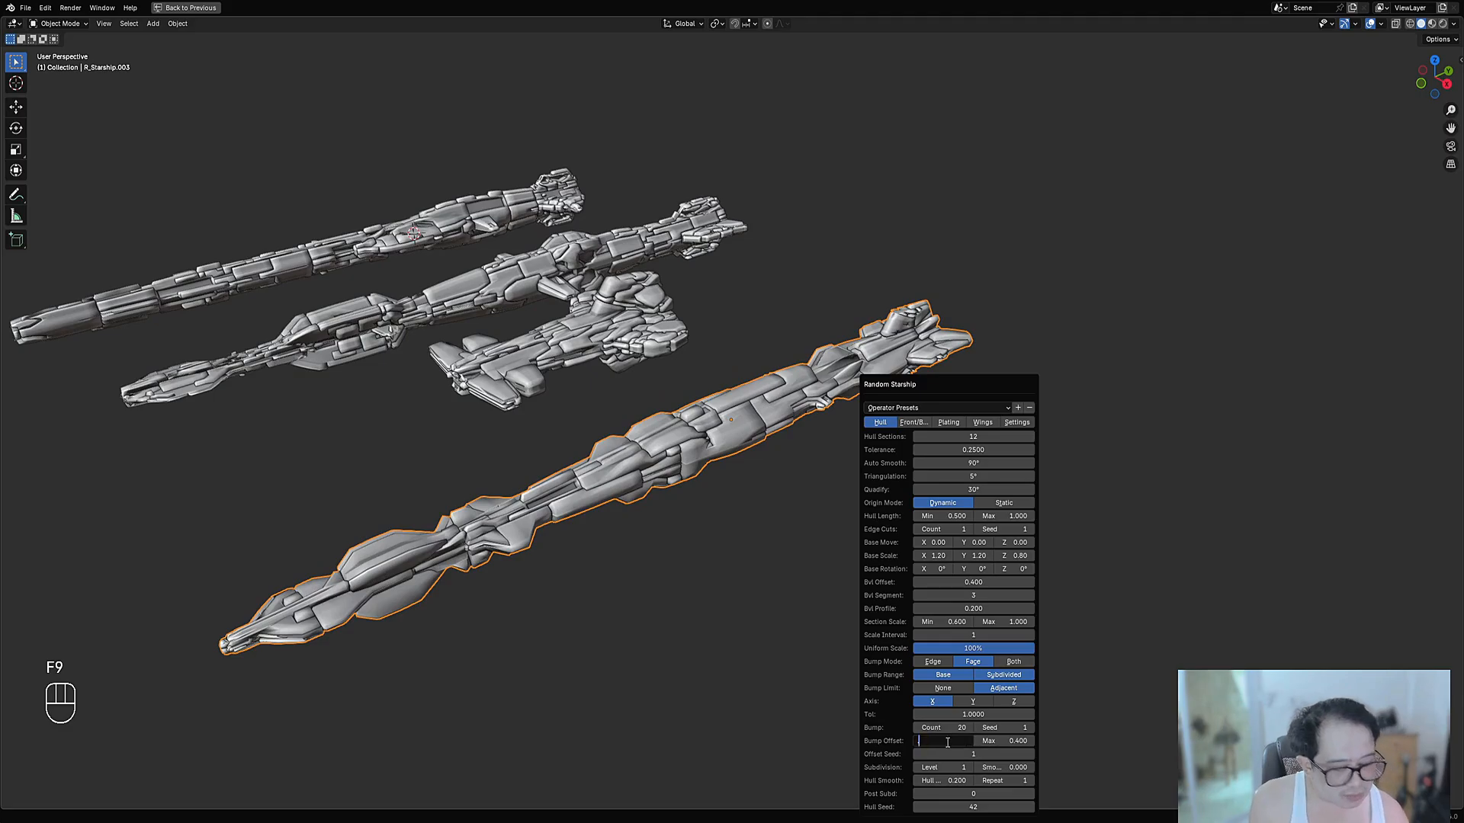
pyautogui.press('Return')
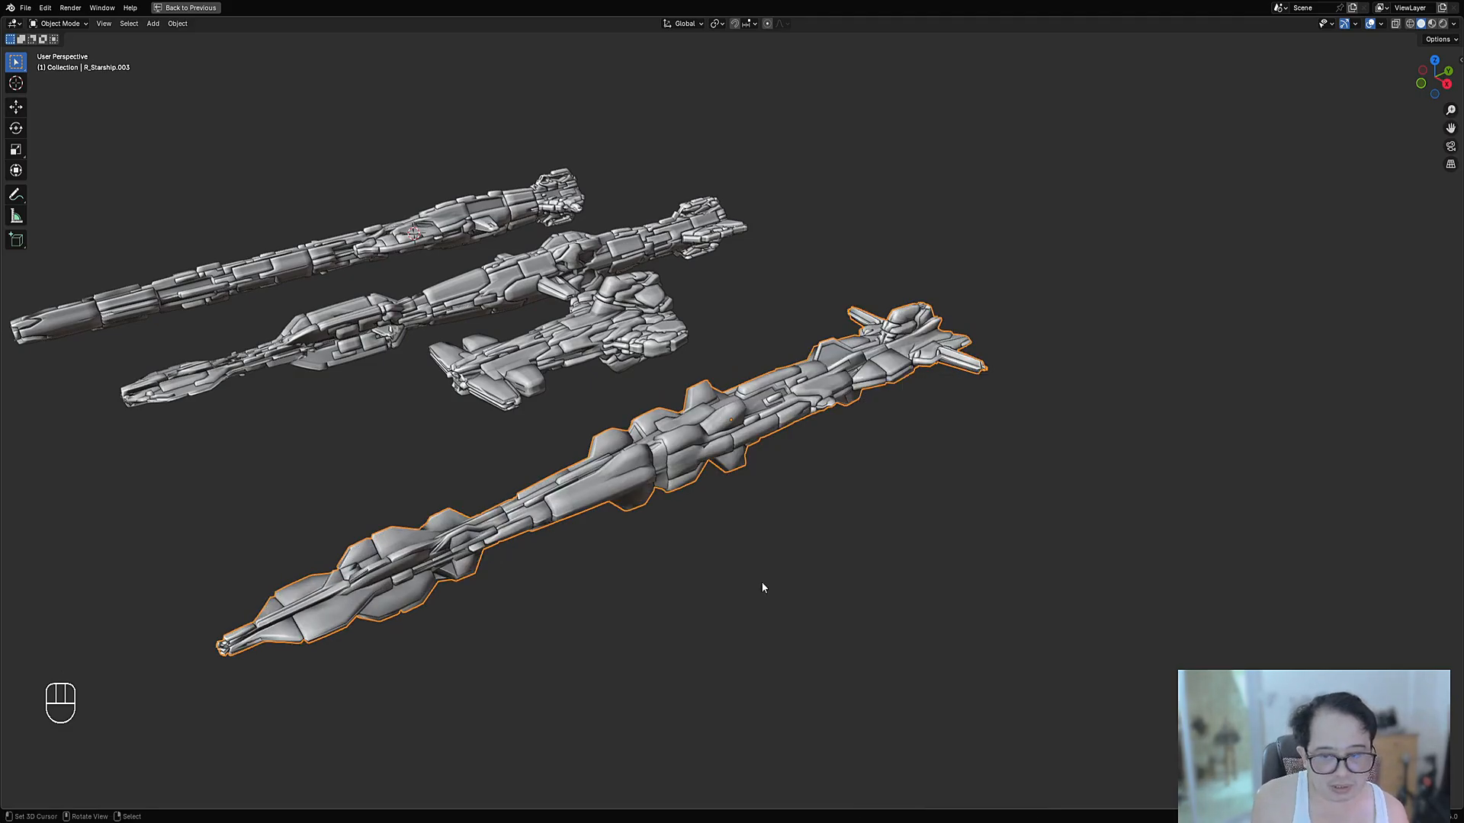
pyautogui.moveTo(760, 581); pyautogui.dragTo(821, 489, button='middle')
# Set the X-axis bump tolerance to 0.8
pyautogui.press('F9')
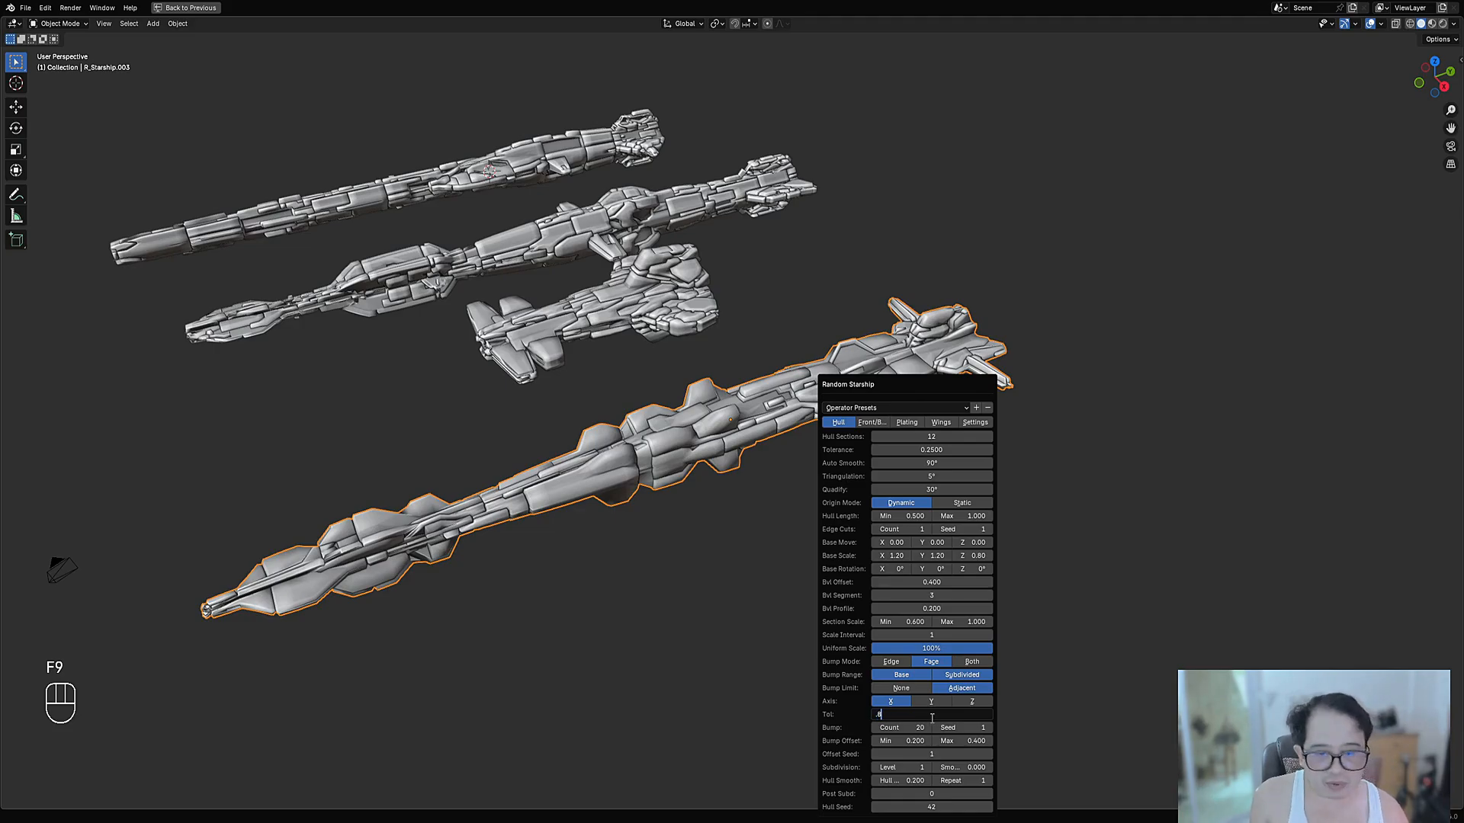
pyautogui.press('Return')
pyautogui.moveTo(873, 510)
pyautogui.mouseDown(button='middle')
pyautogui.moveTo(827, 405)
pyautogui.moveTo(831, 478)
pyautogui.mouseUp(button='middle')
# Switch the viewport to Rendered shading and hide the overlays
pyautogui.press('z')
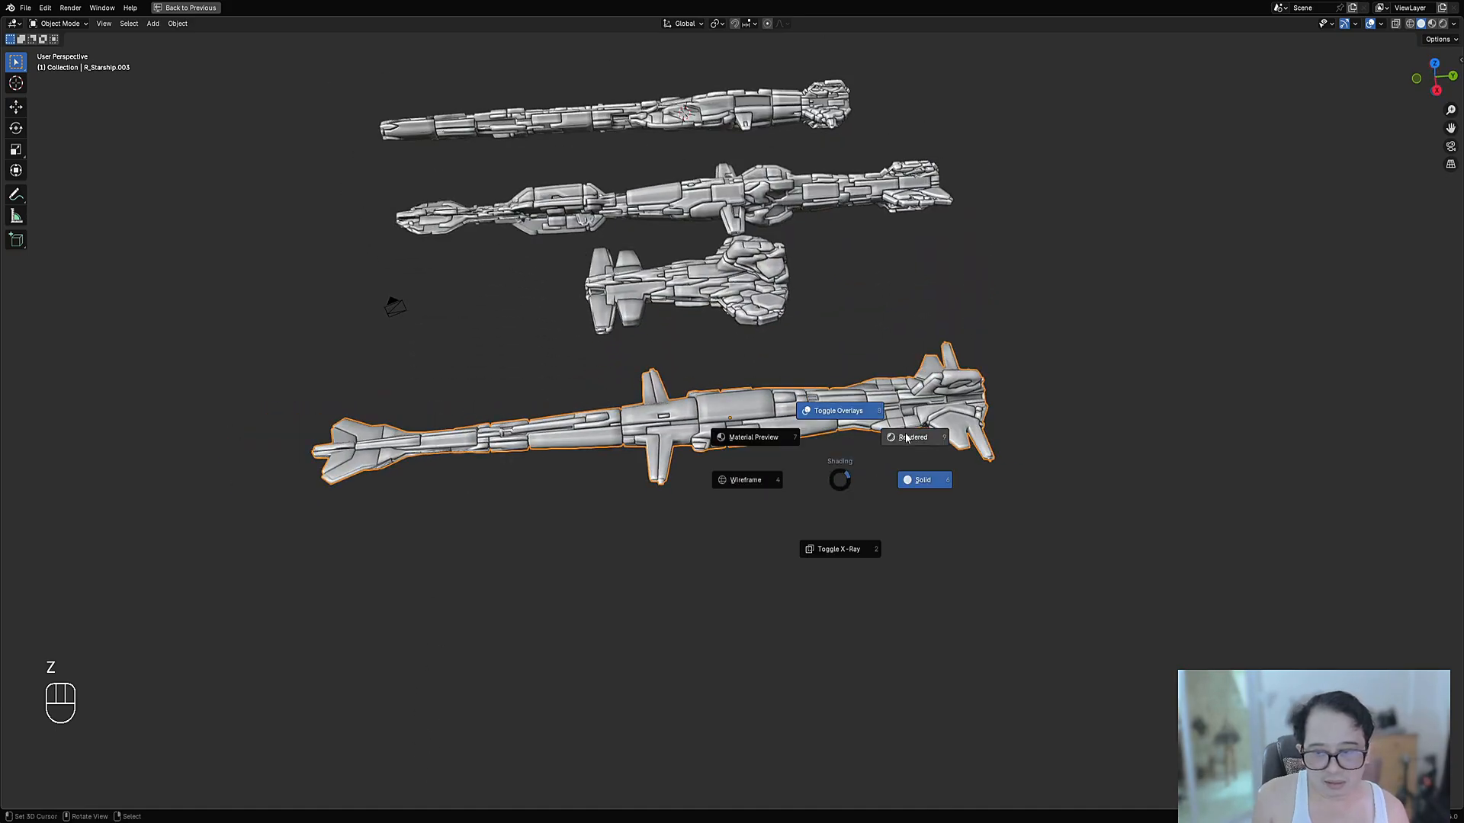
pyautogui.click(904, 432)
pyautogui.hotkey('shift', 'alt', 'z')
pyautogui.moveTo(746, 495); pyautogui.dragTo(946, 448, button='middle')
# Step the bump seed up to 9 to compare different bump locations on the rendered starship
pyautogui.press('F9')
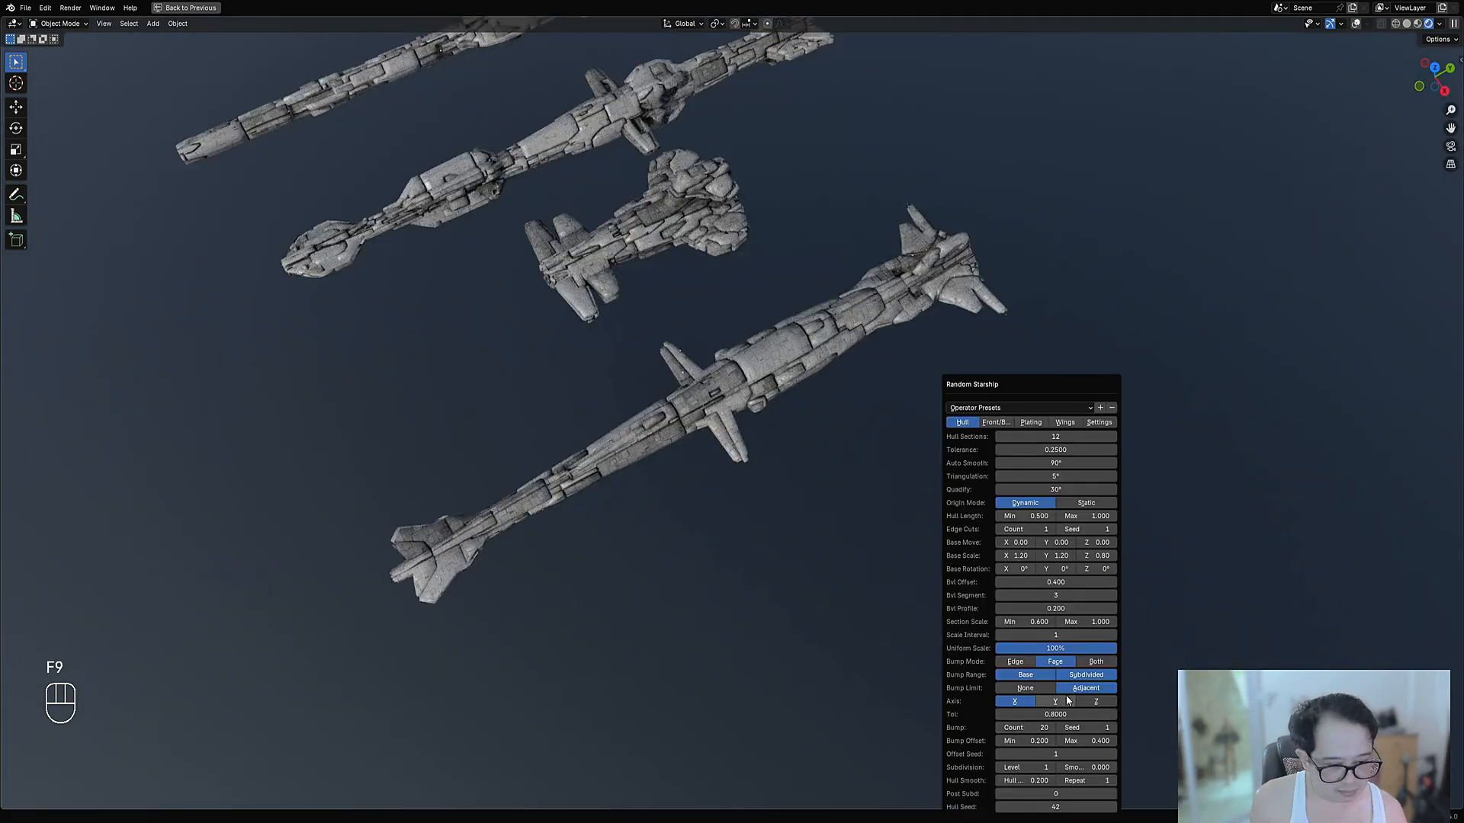
pyautogui.keyDown('ctrl'); pyautogui.scroll(1, 1088, 725); pyautogui.keyUp('ctrl')
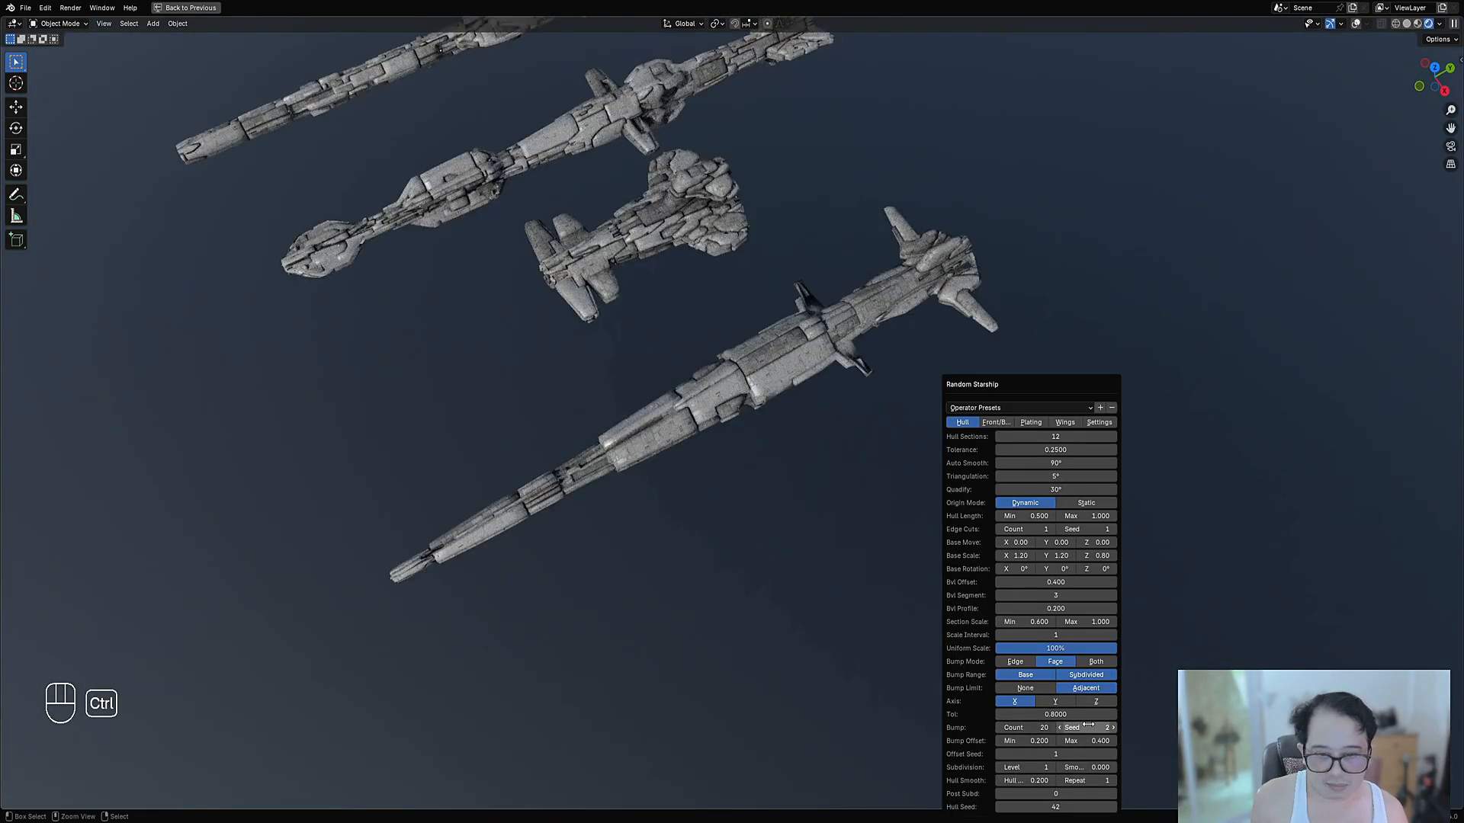
pyautogui.keyDown('ctrl'); pyautogui.scroll(1, 1088, 725); pyautogui.keyUp('ctrl')
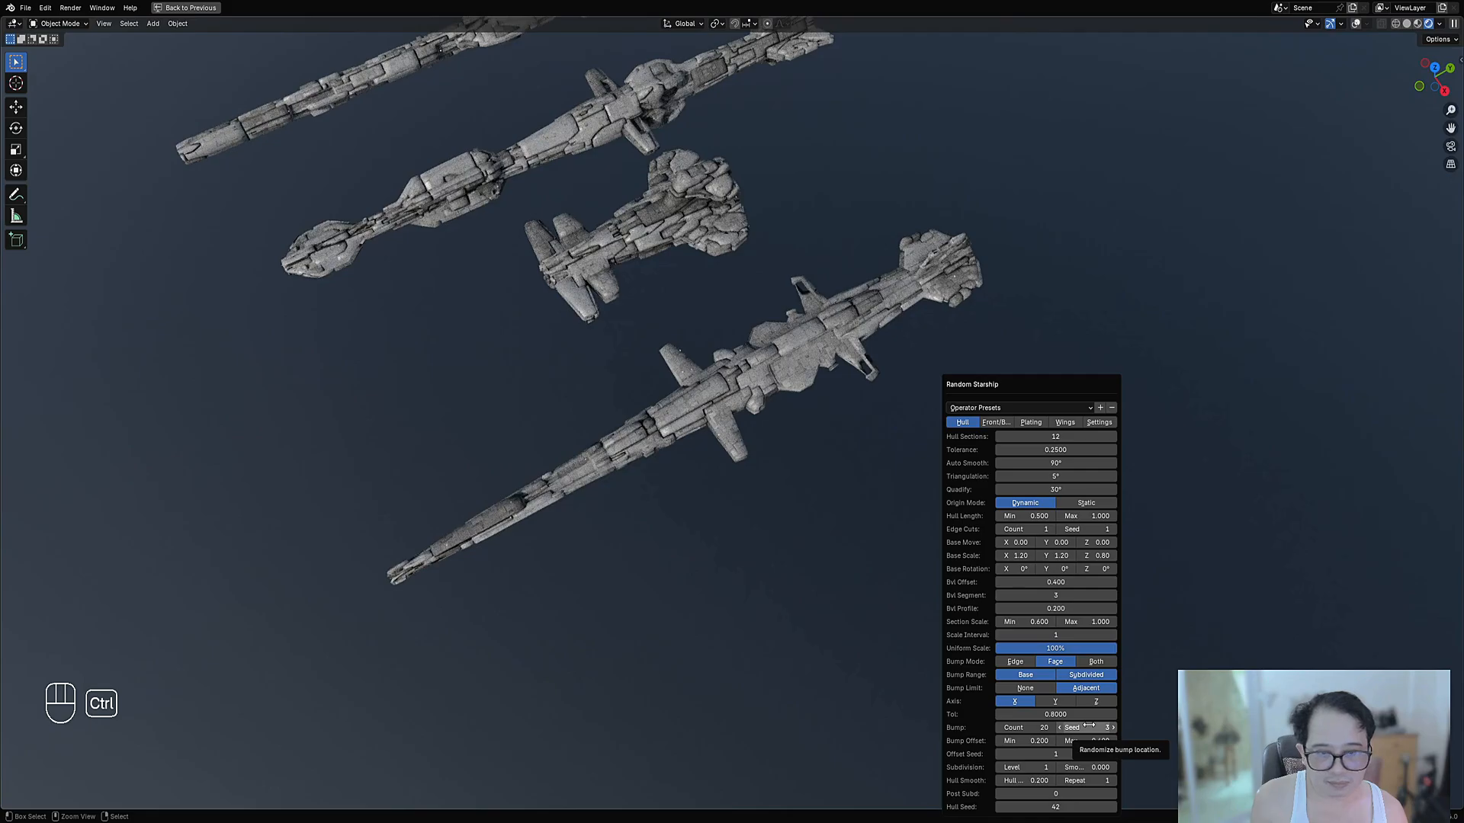
pyautogui.keyDown('ctrl'); pyautogui.scroll(1, 1088, 725); pyautogui.keyUp('ctrl')
pyautogui.keyDown('ctrl'); pyautogui.scroll(1, 1088, 725); pyautogui.keyUp('ctrl')
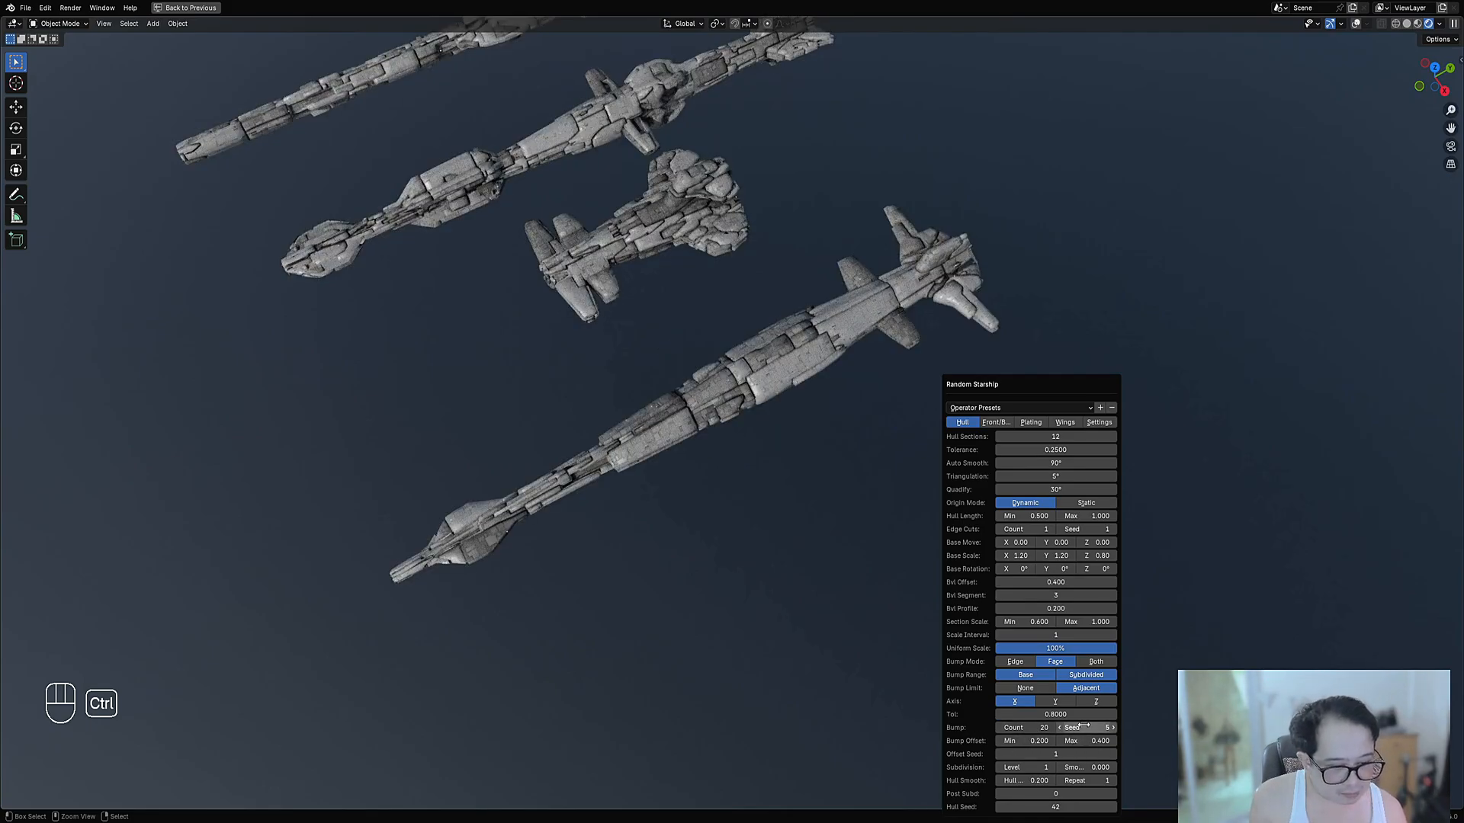
pyautogui.keyDown('ctrl'); pyautogui.scroll(1, 1083, 726); pyautogui.keyUp('ctrl')
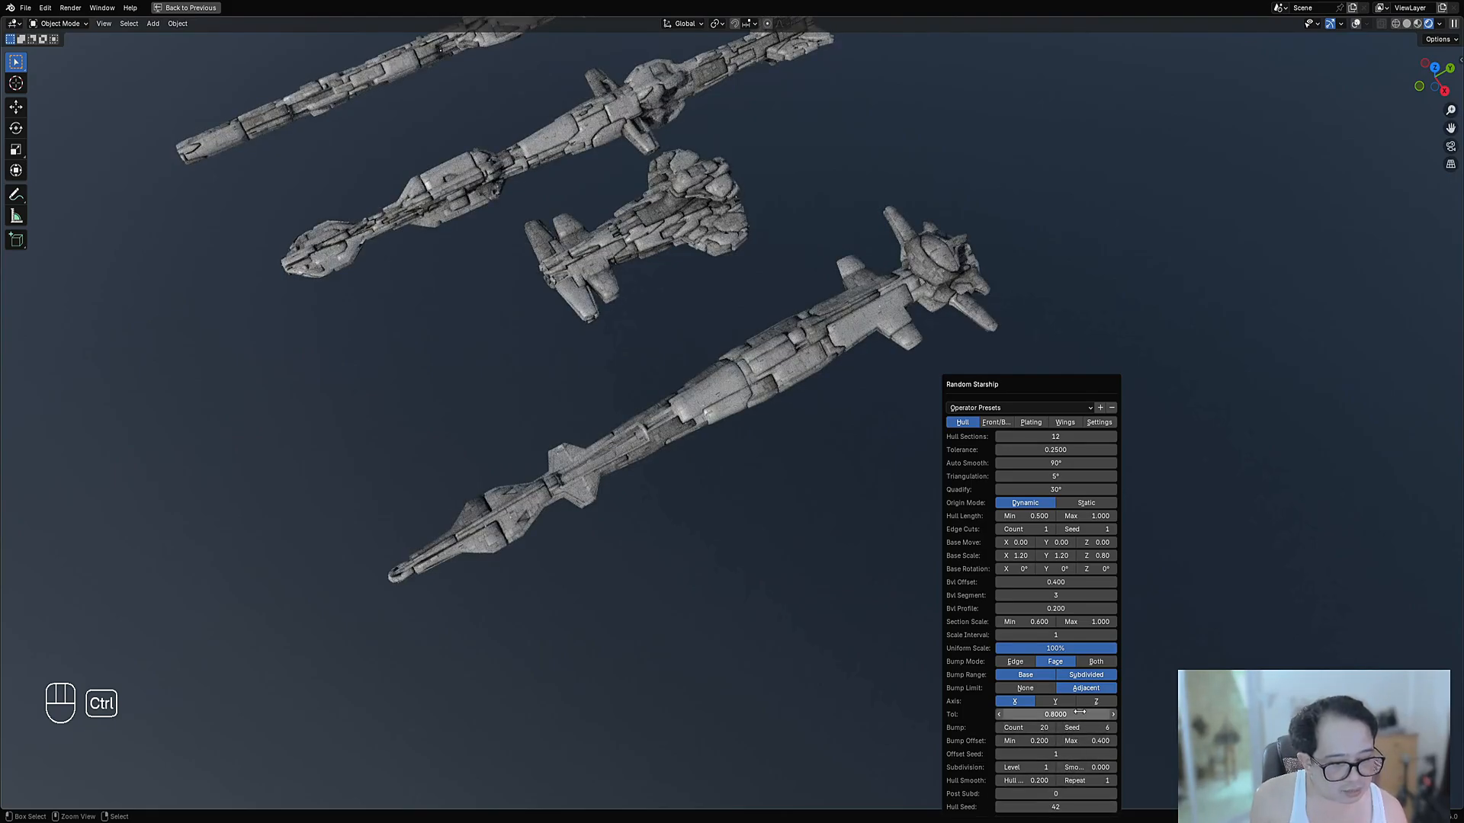
pyautogui.keyDown('ctrl'); pyautogui.scroll(1, 1085, 725); pyautogui.keyUp('ctrl')
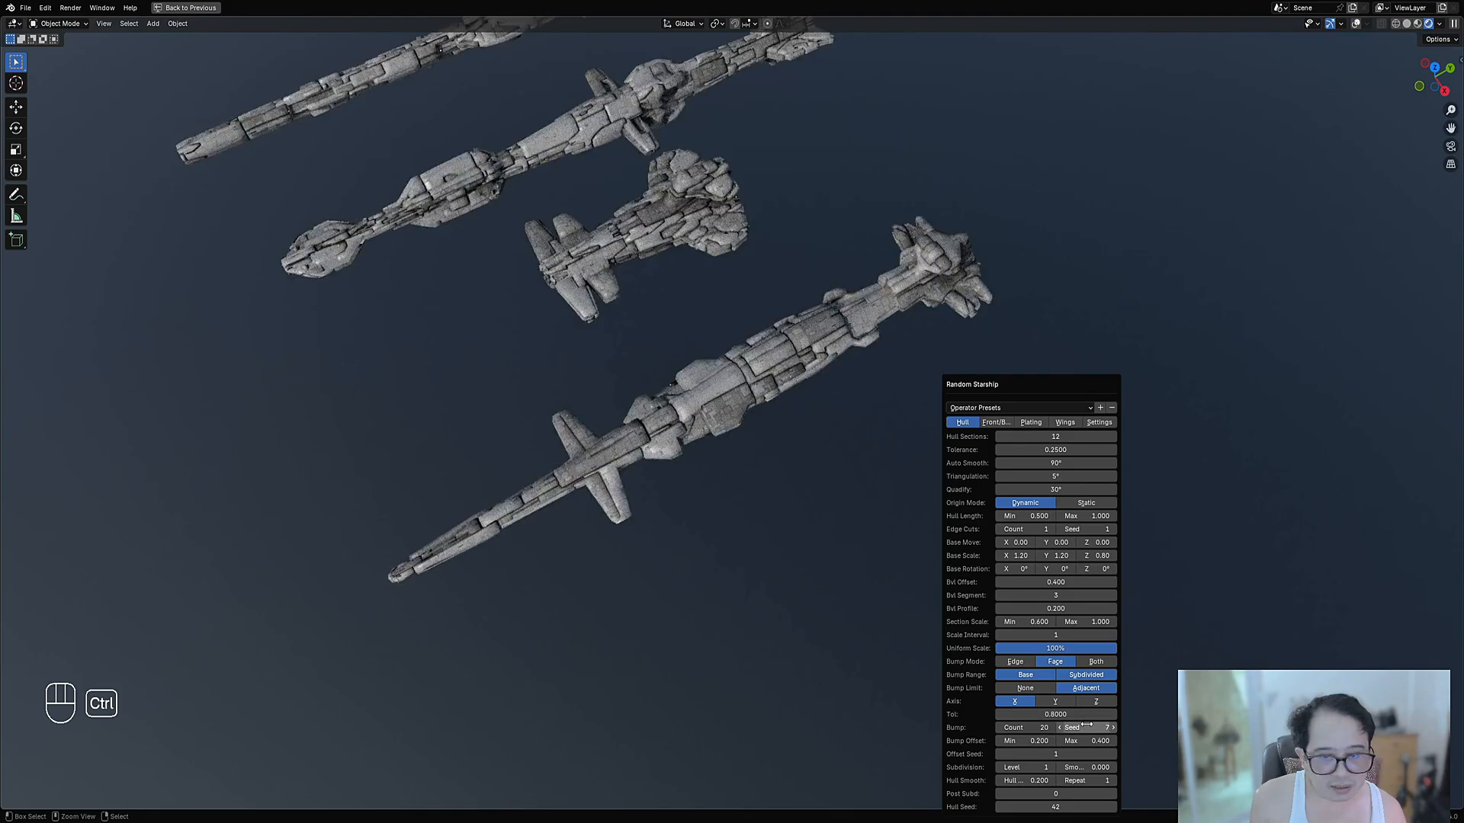
pyautogui.keyDown('ctrl'); pyautogui.scroll(1, 1086, 725); pyautogui.keyUp('ctrl')
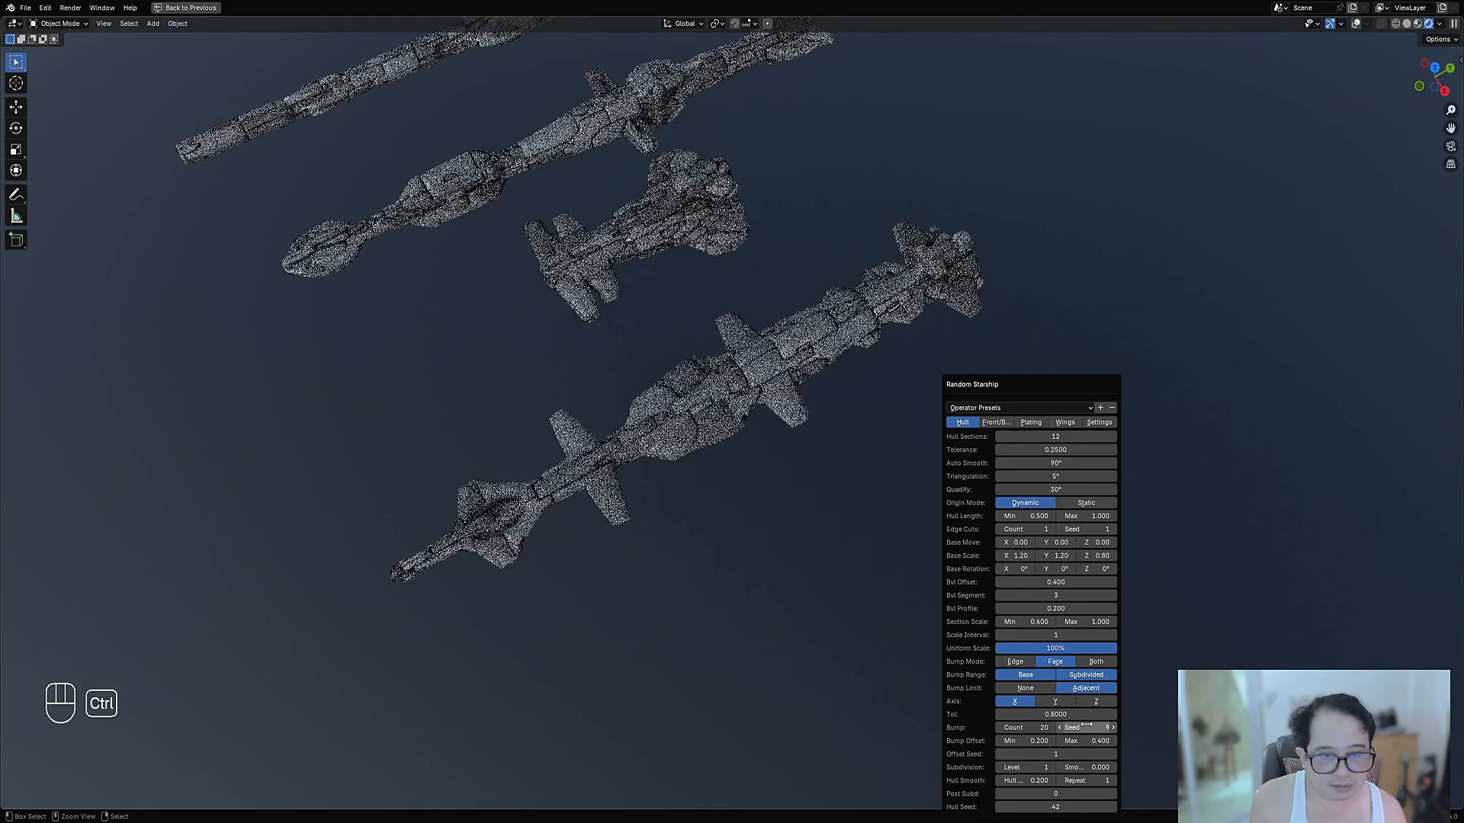
pyautogui.moveTo(609, 642); pyautogui.dragTo(827, 497, button='middle')
pyautogui.press('F9')
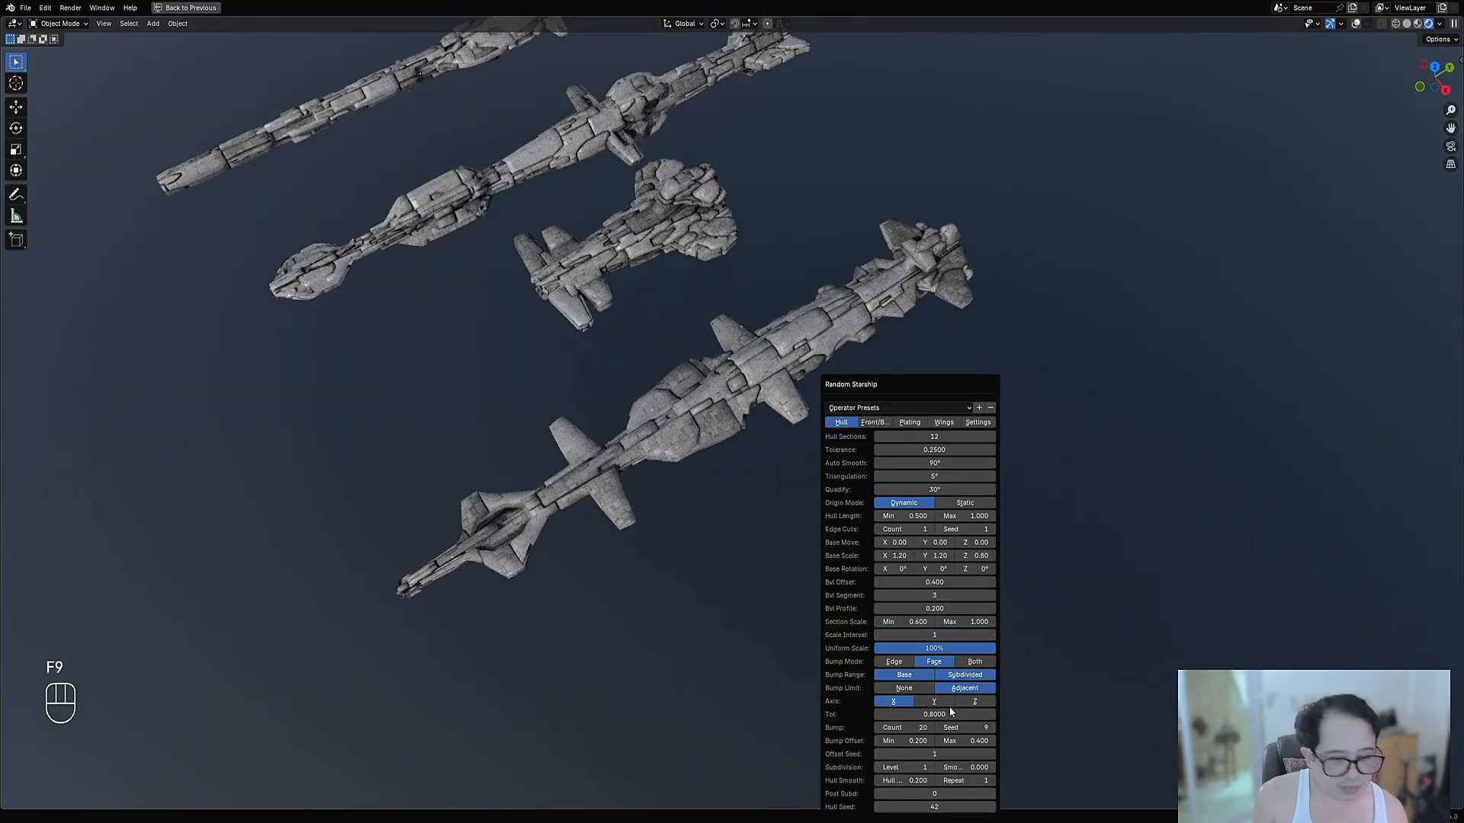
# Try a hull bump count of 0 to compare the shape without bumps, and set the count to 10
pyautogui.click(917, 727)
pyautogui.write('0')
pyautogui.press('Return')
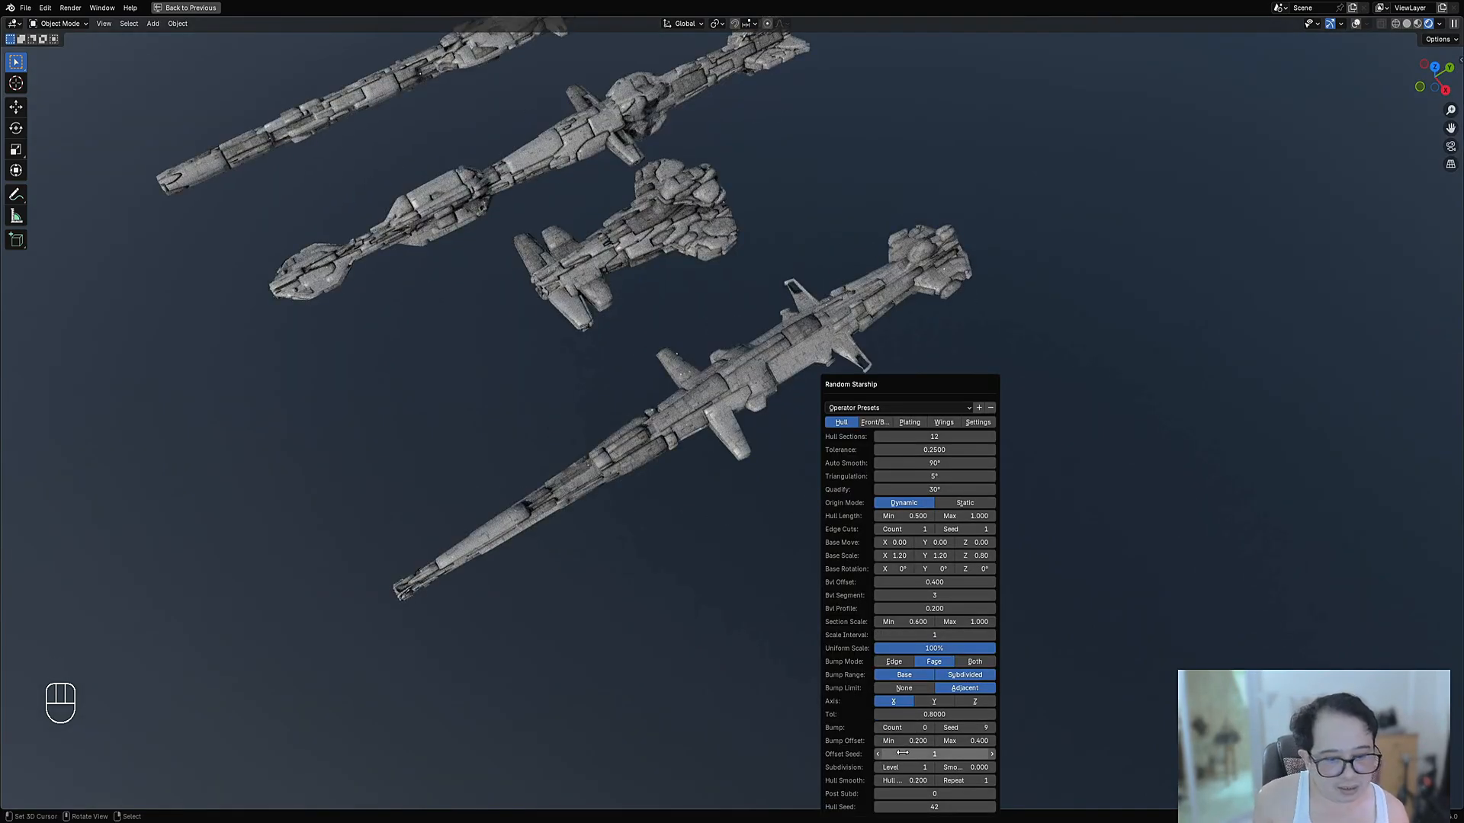
pyautogui.click(902, 728)
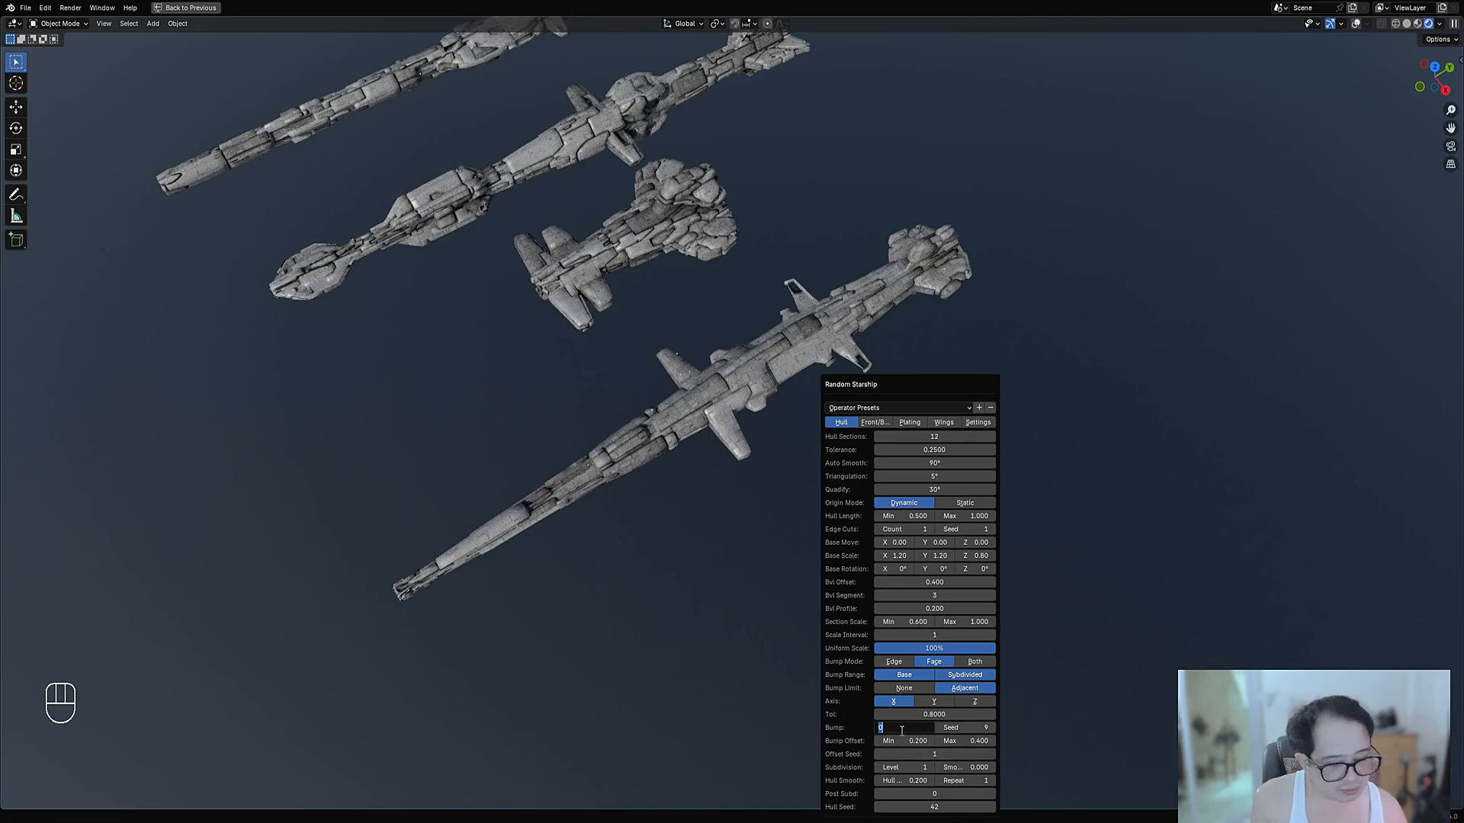
pyautogui.write('10')
pyautogui.press('Return')
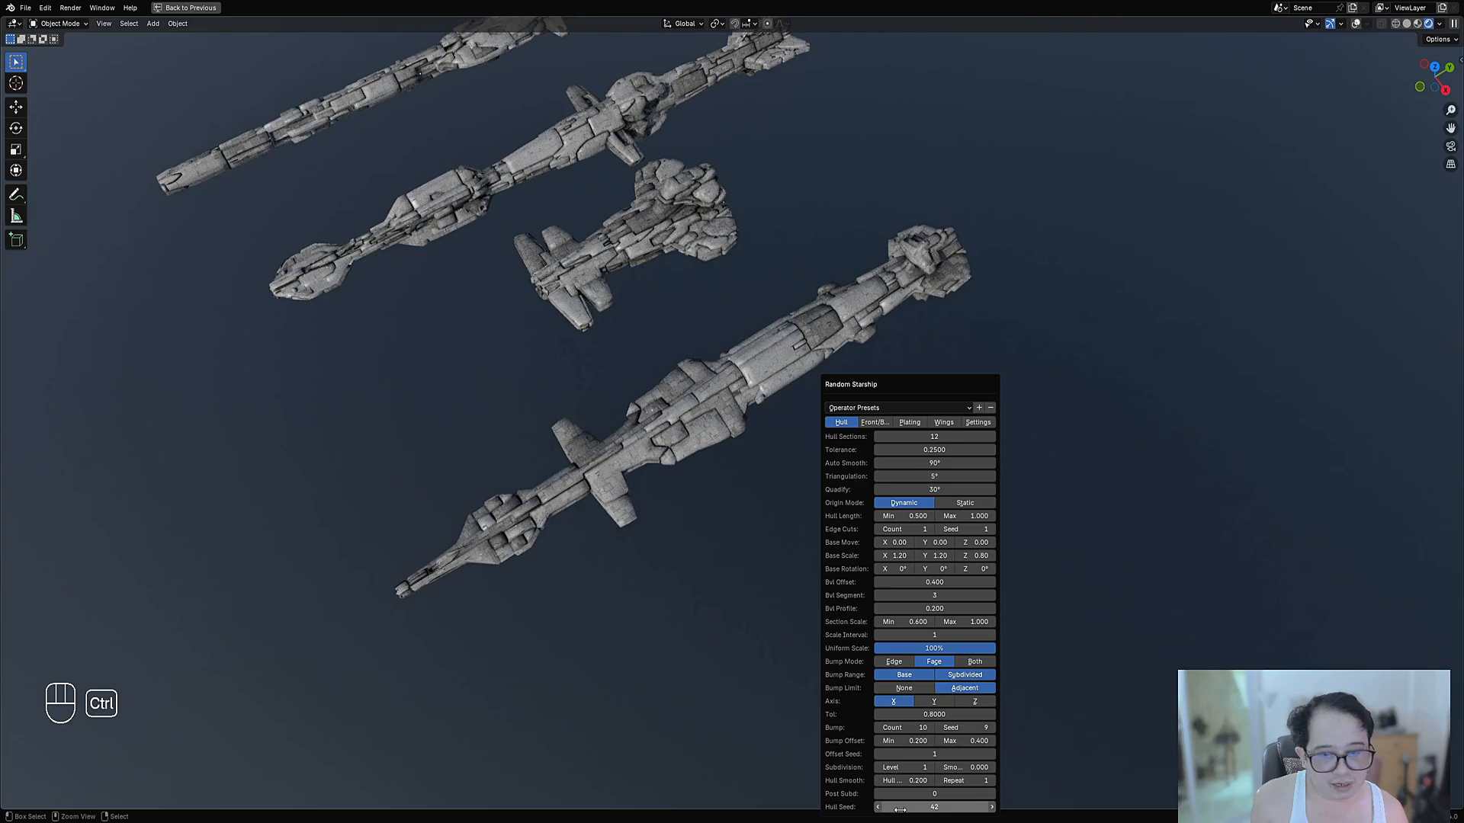
# Step the hull seed up to 47 to compare different starship shapes
pyautogui.keyDown('ctrl'); pyautogui.scroll(2, 901, 810); pyautogui.keyUp('ctrl')
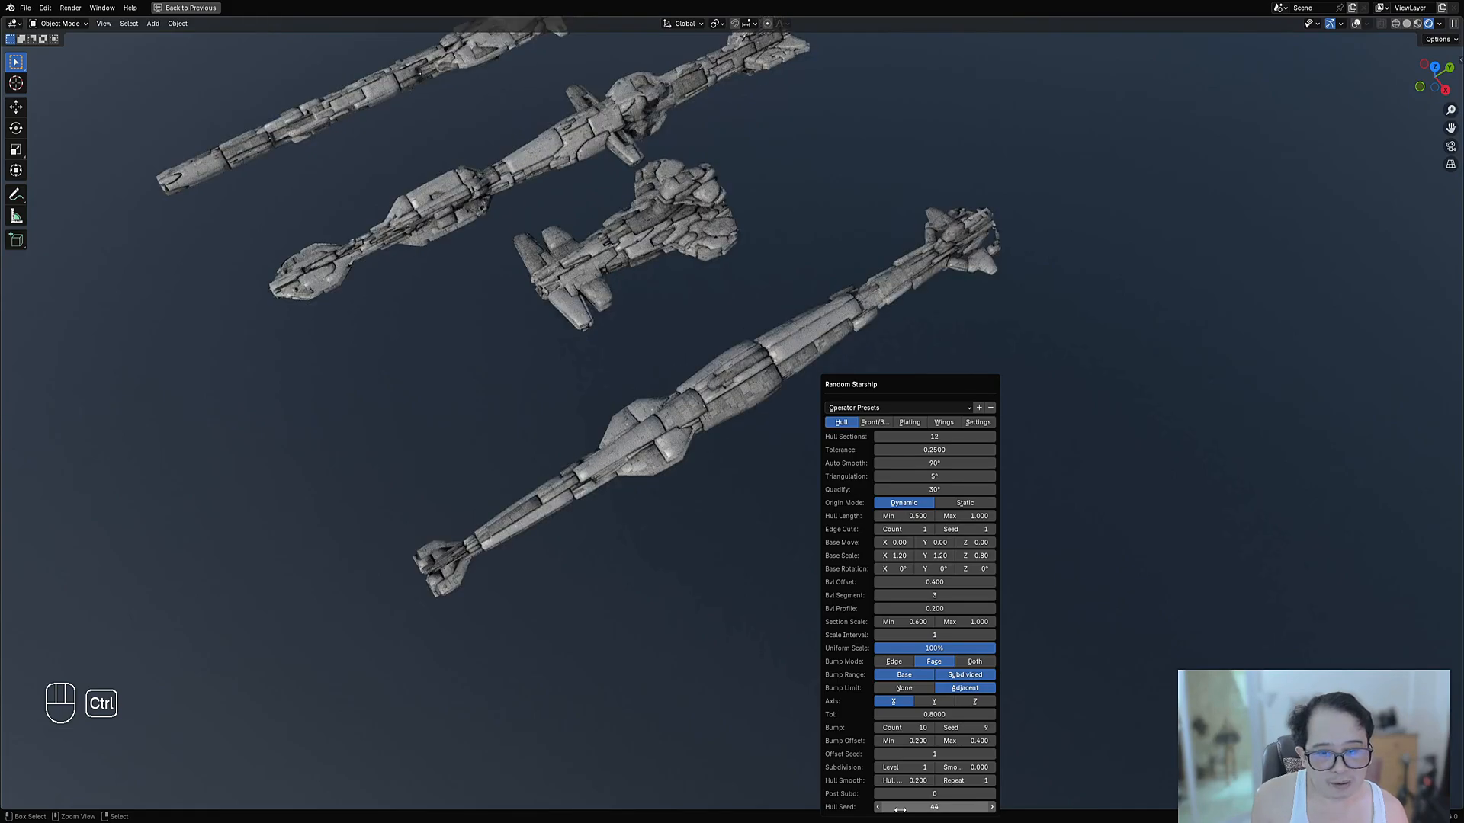
pyautogui.keyDown('ctrl'); pyautogui.scroll(1, 901, 810); pyautogui.keyUp('ctrl')
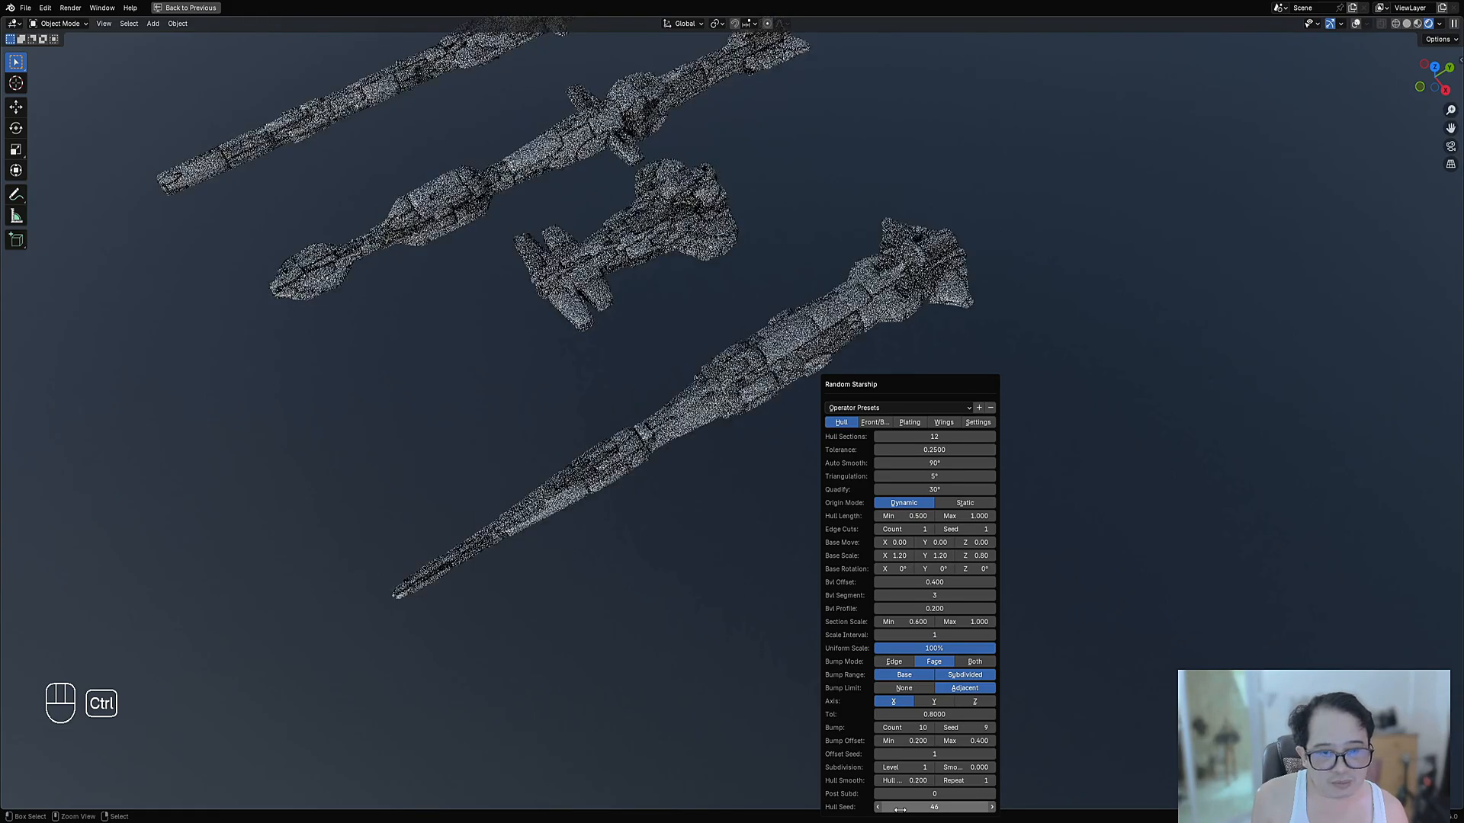
pyautogui.keyDown('ctrl'); pyautogui.scroll(1, 900, 810); pyautogui.keyUp('ctrl')
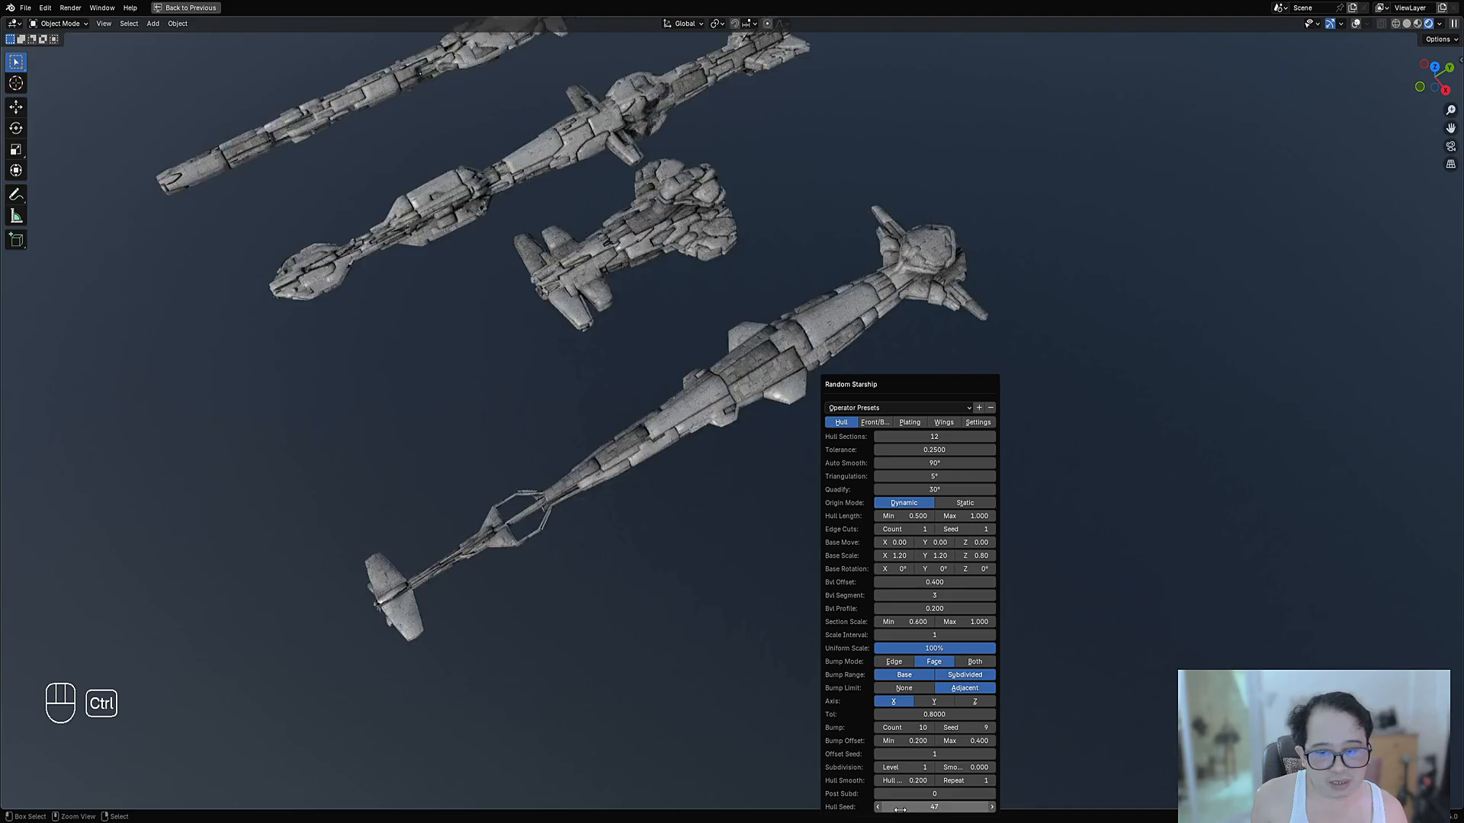
# Set the Random Starship hull's subdivision level to 2
pyautogui.moveTo(413, 630); pyautogui.dragTo(624, 594, button='middle')
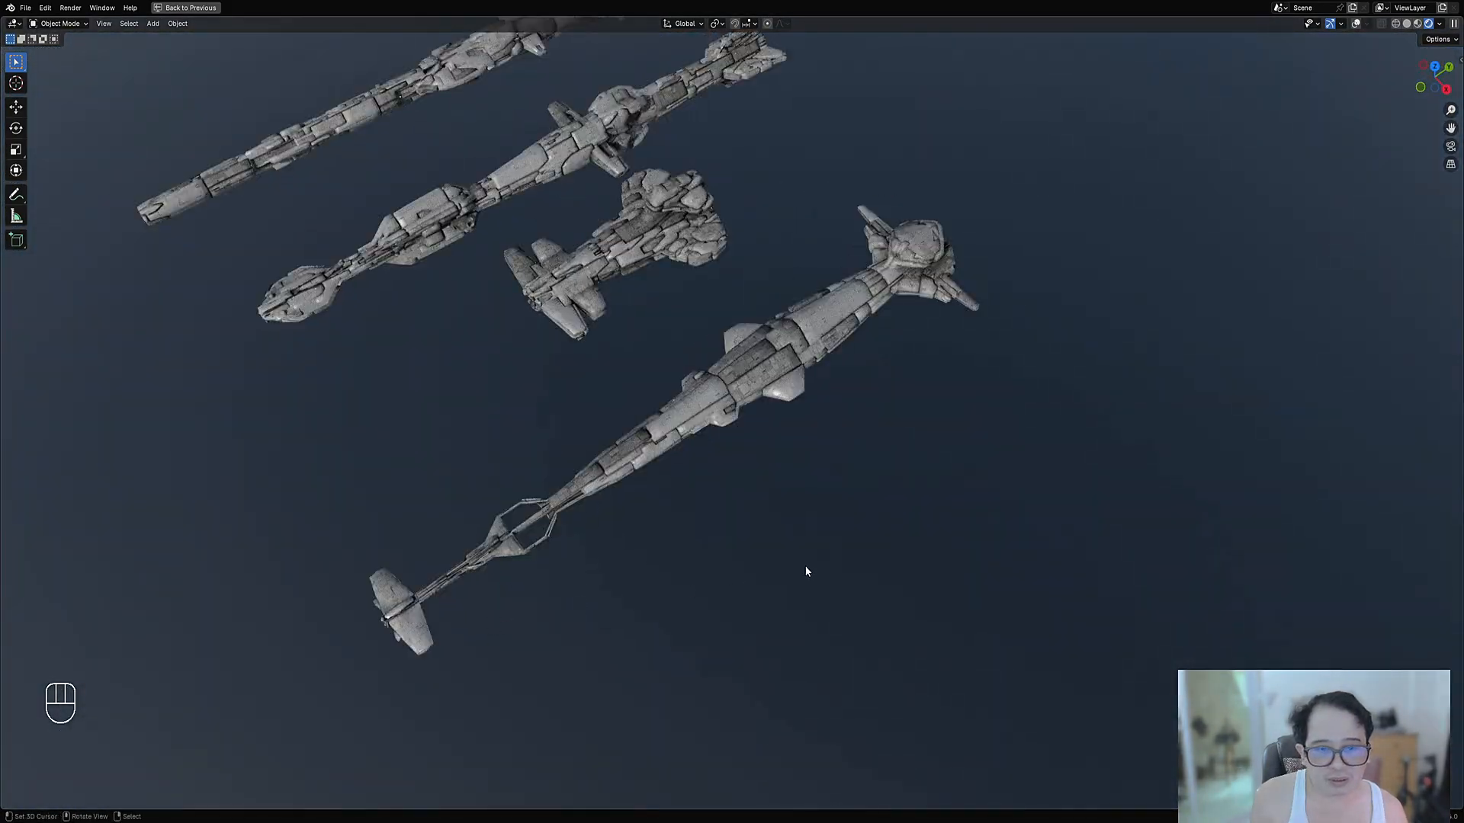
pyautogui.moveTo(804, 572); pyautogui.dragTo(853, 534, button='middle')
pyautogui.press('F9')
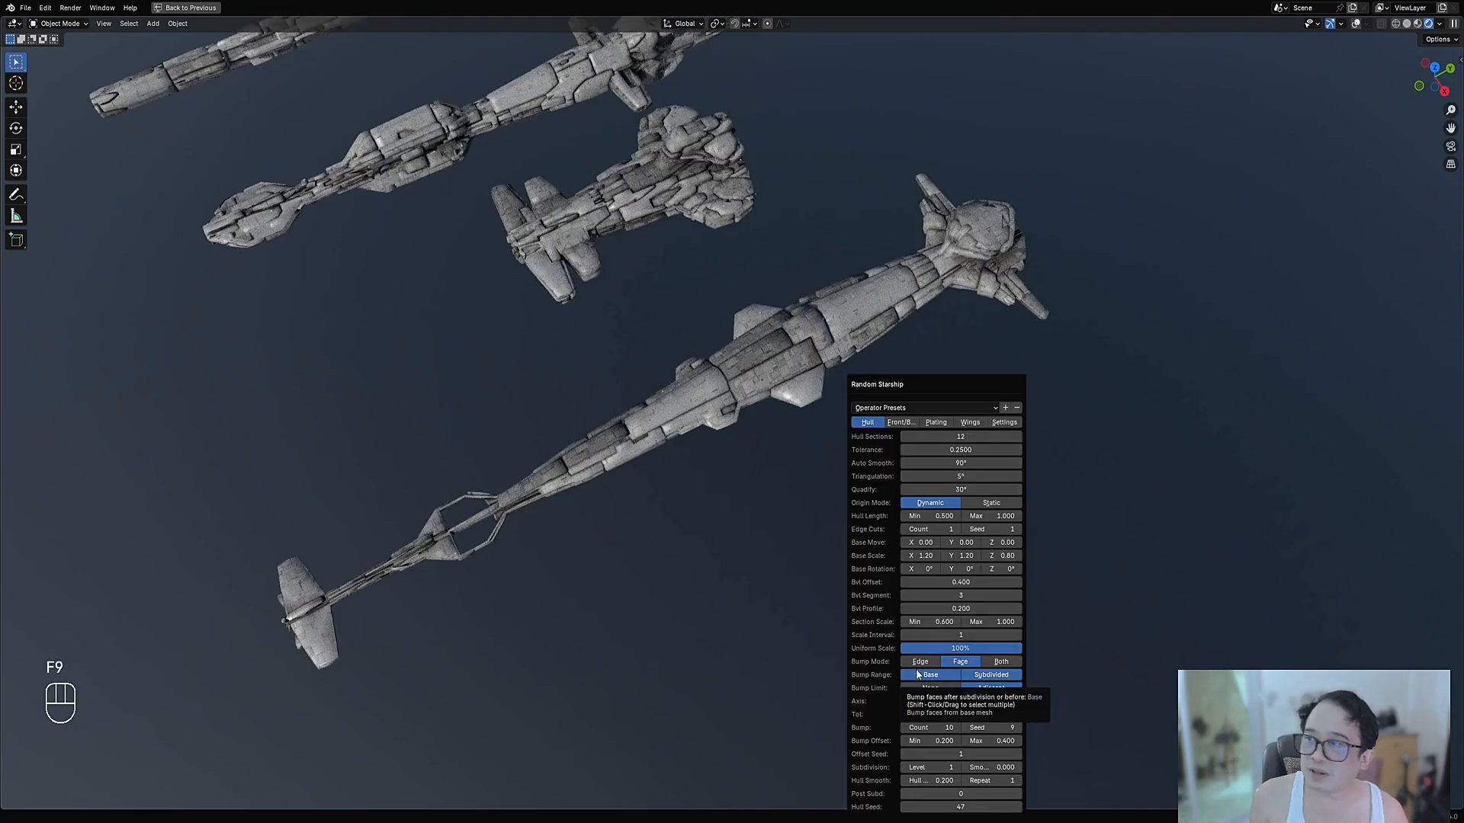
pyautogui.click(958, 768)
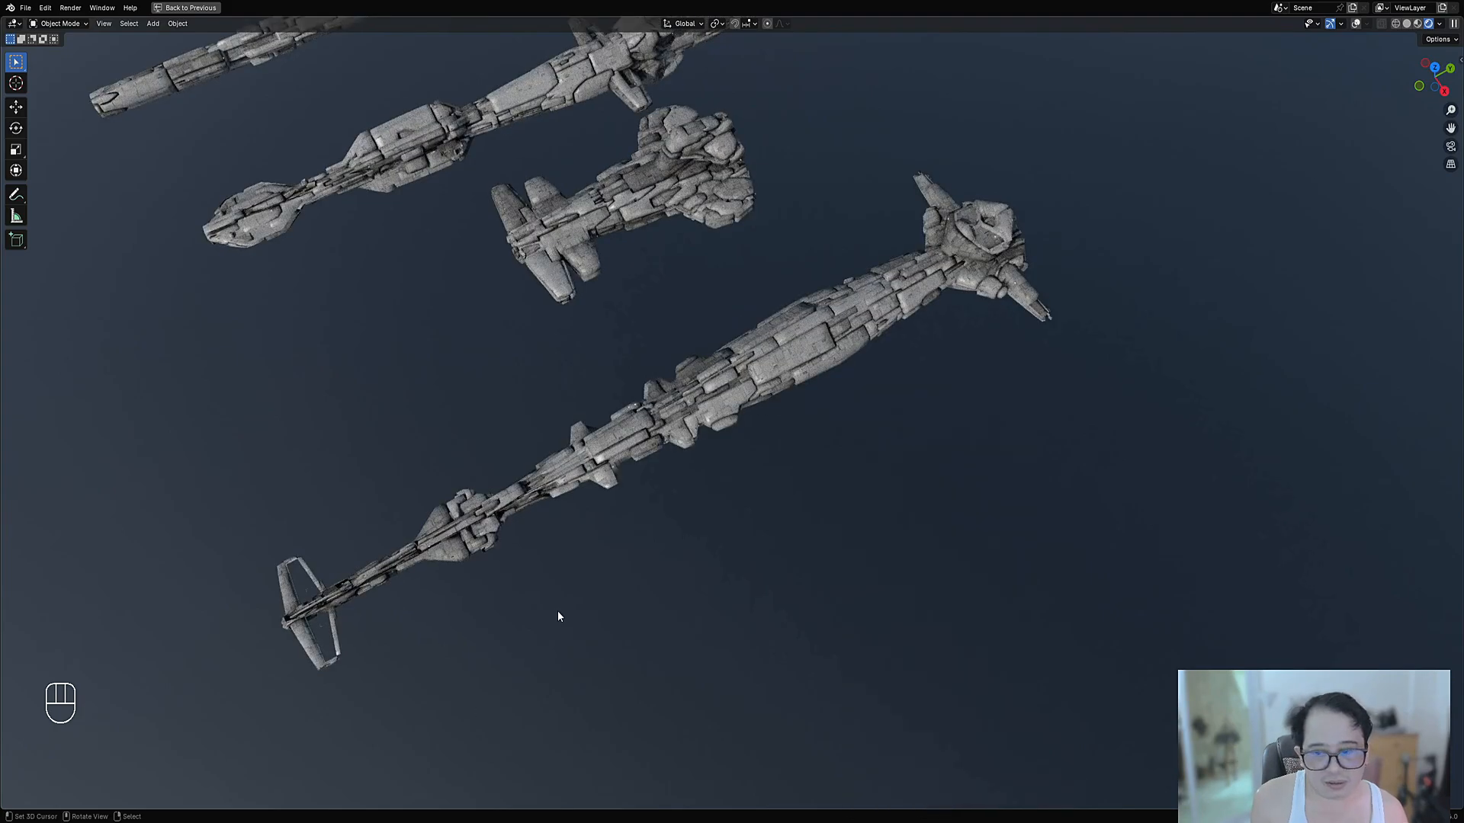
# Check the starship's plating options and bring up its front and back settings
pyautogui.moveTo(331, 625)
pyautogui.mouseDown(button='middle')
pyautogui.moveTo(396, 442)
pyautogui.moveTo(408, 467)
pyautogui.moveTo(729, 526)
pyautogui.moveTo(603, 253)
pyautogui.moveTo(664, 465)
pyautogui.moveTo(851, 455)
pyautogui.moveTo(908, 552)
pyautogui.moveTo(843, 523)
pyautogui.moveTo(799, 424)
pyautogui.moveTo(689, 425)
pyautogui.moveTo(638, 533)
pyautogui.moveTo(748, 516)
pyautogui.moveTo(723, 420)
pyautogui.moveTo(634, 369)
pyautogui.moveTo(1010, 435)
pyautogui.moveTo(770, 484)
pyautogui.moveTo(757, 463)
pyautogui.moveTo(970, 354)
pyautogui.moveTo(1016, 413)
pyautogui.moveTo(851, 434)
pyautogui.mouseUp(button='middle')
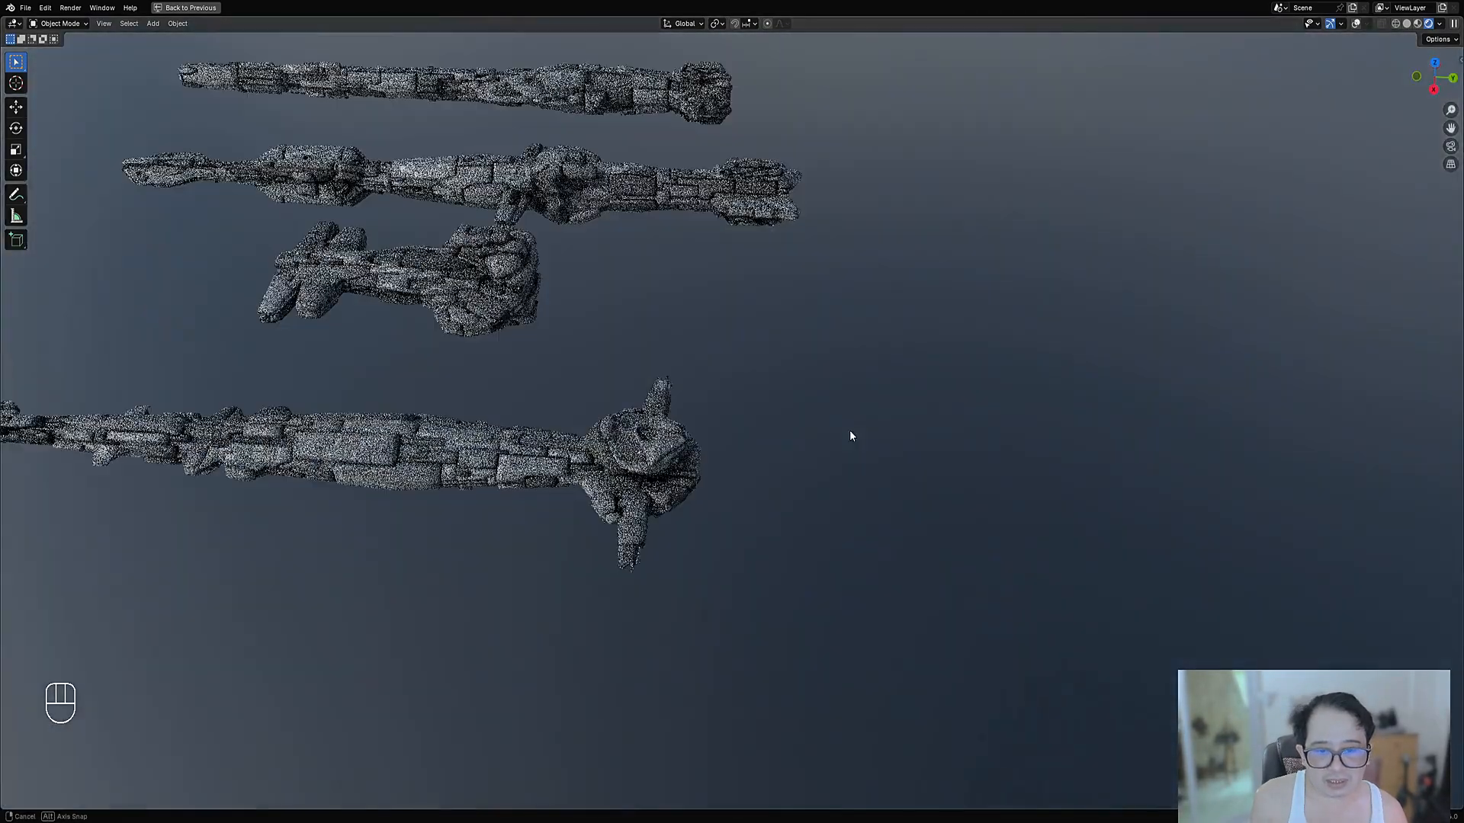
pyautogui.moveTo(666, 470); pyautogui.dragTo(892, 451, button='middle')
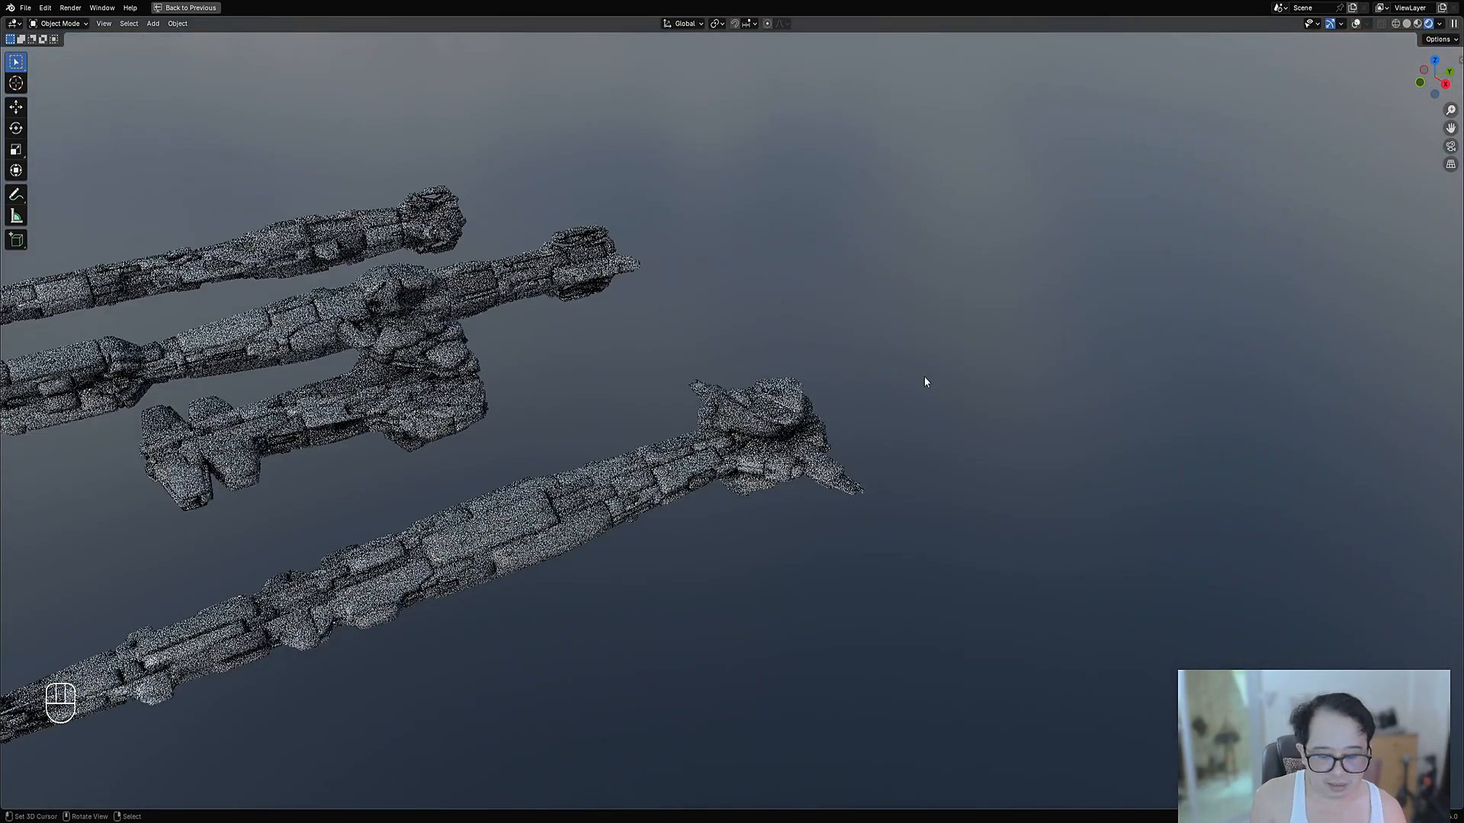
pyautogui.press('F9')
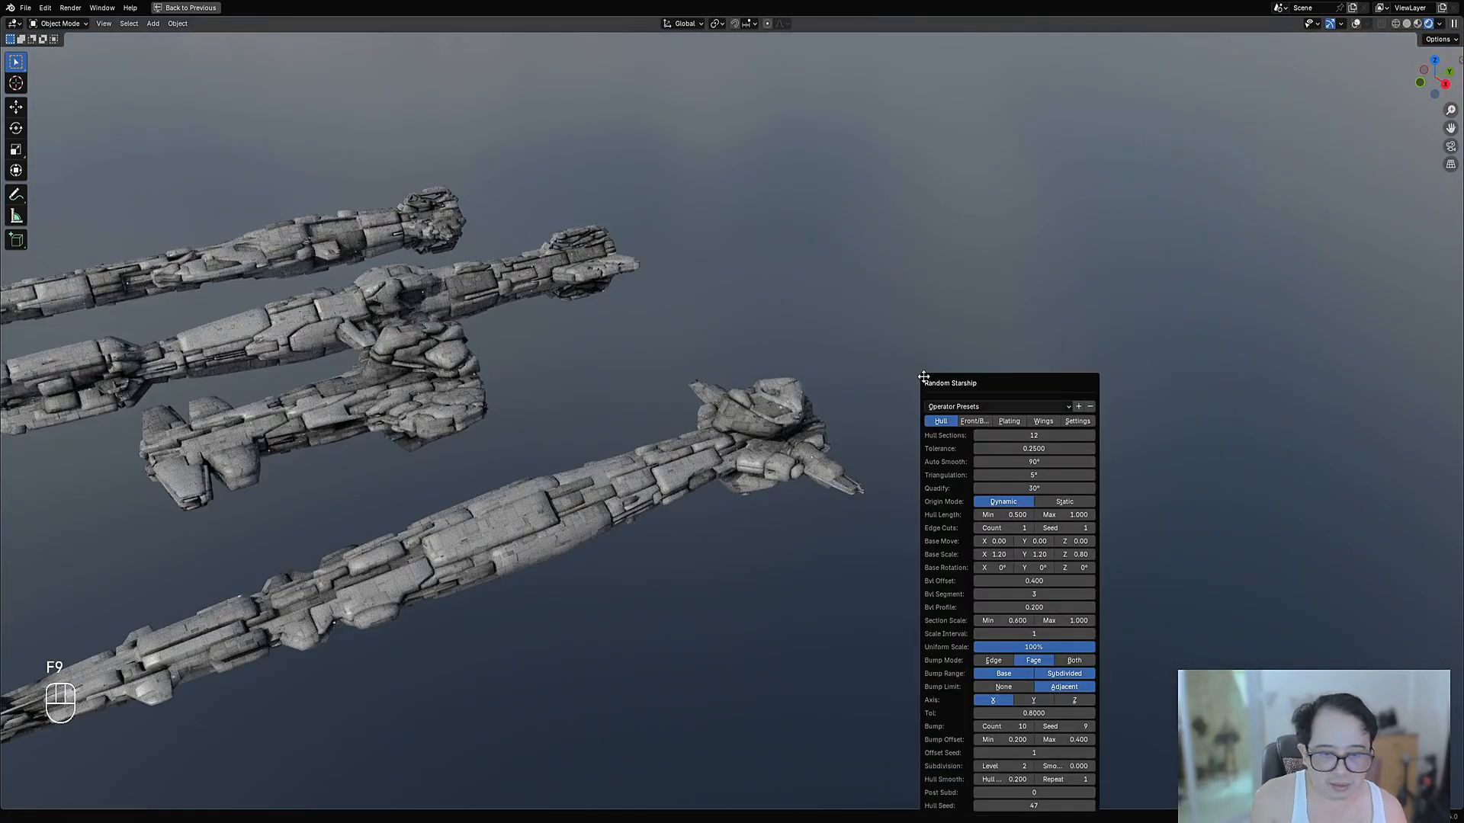
pyautogui.click(1005, 421)
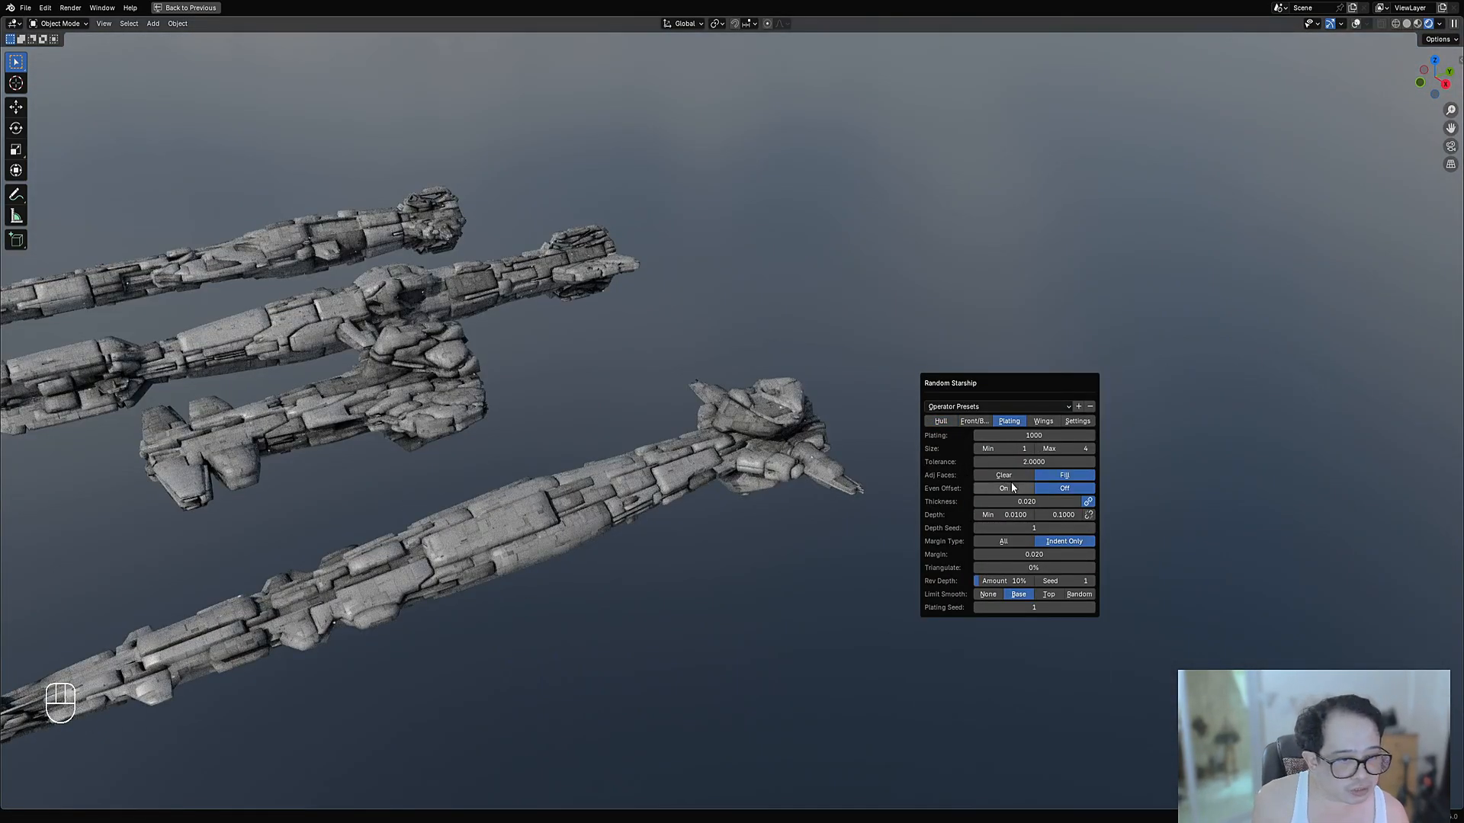
pyautogui.click(974, 422)
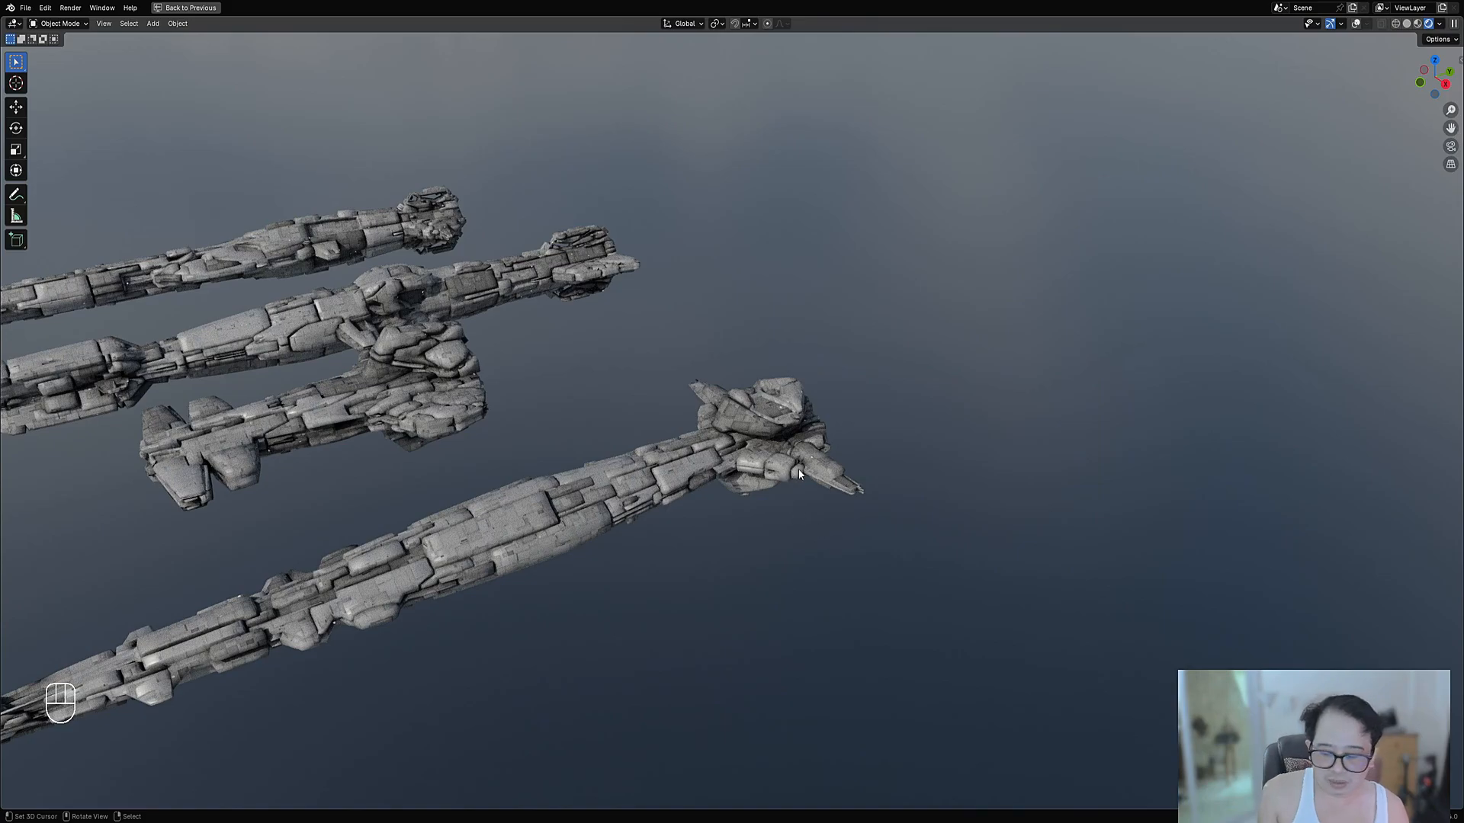
# Sketch annotation arrows and a tapering outline over the foreground starship's back end, and erase the strokes again
pyautogui.moveTo(805, 448); pyautogui.dragTo(886, 520)
pyautogui.hotkey('shift', 'alt', 'z')
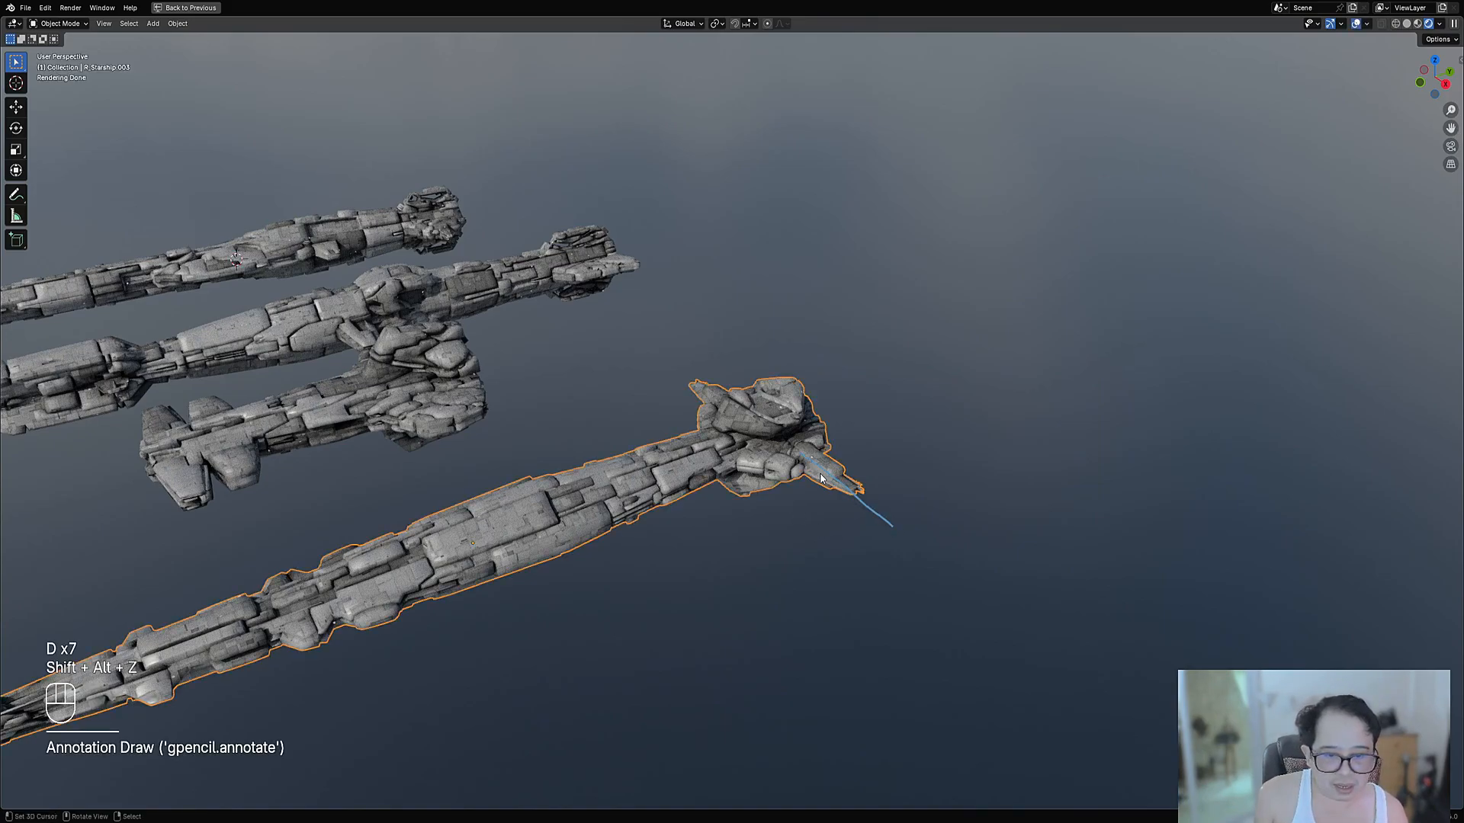
pyautogui.moveTo(811, 454); pyautogui.dragTo(889, 535)
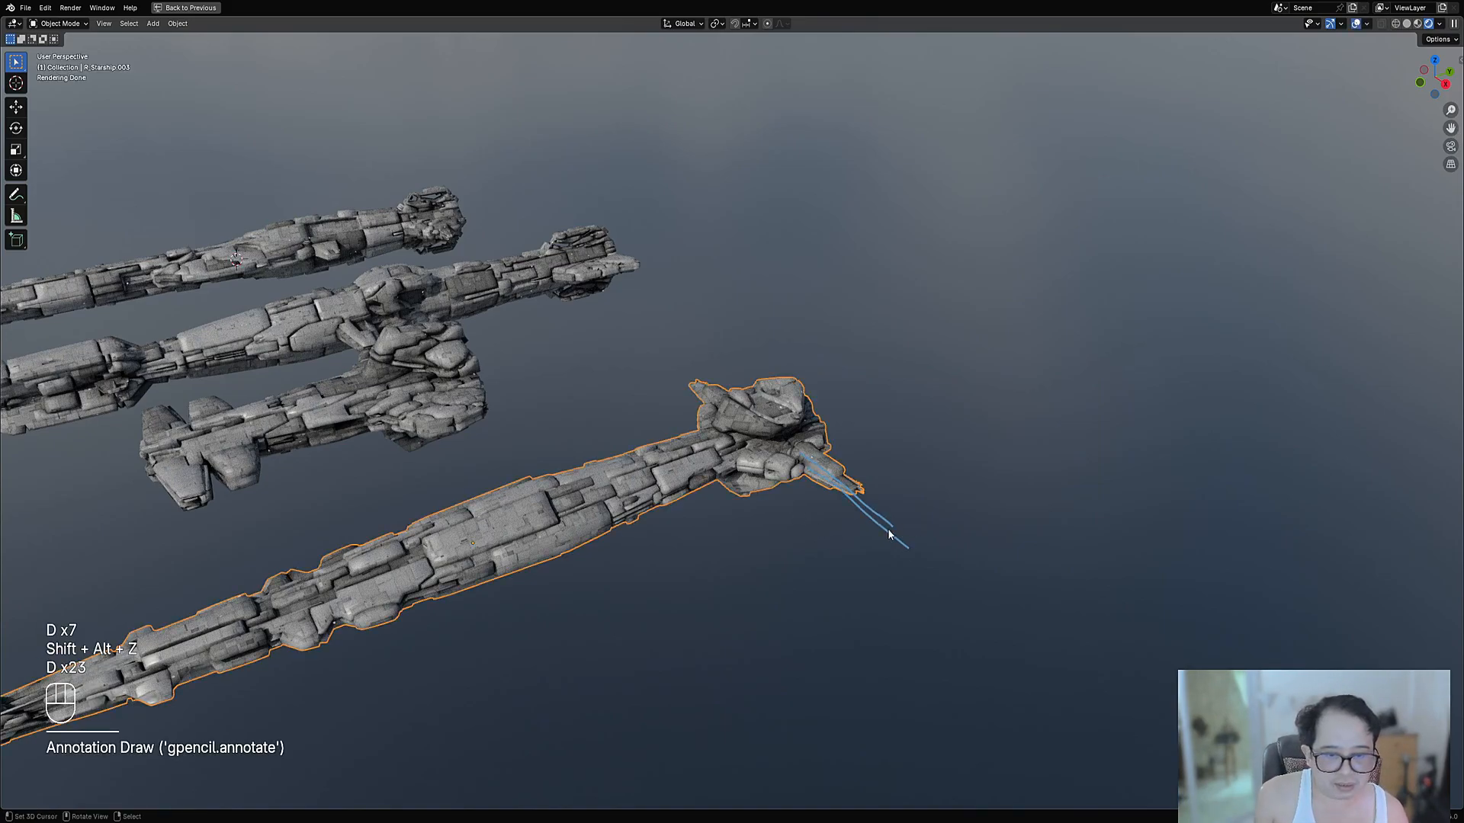
pyautogui.press('d')
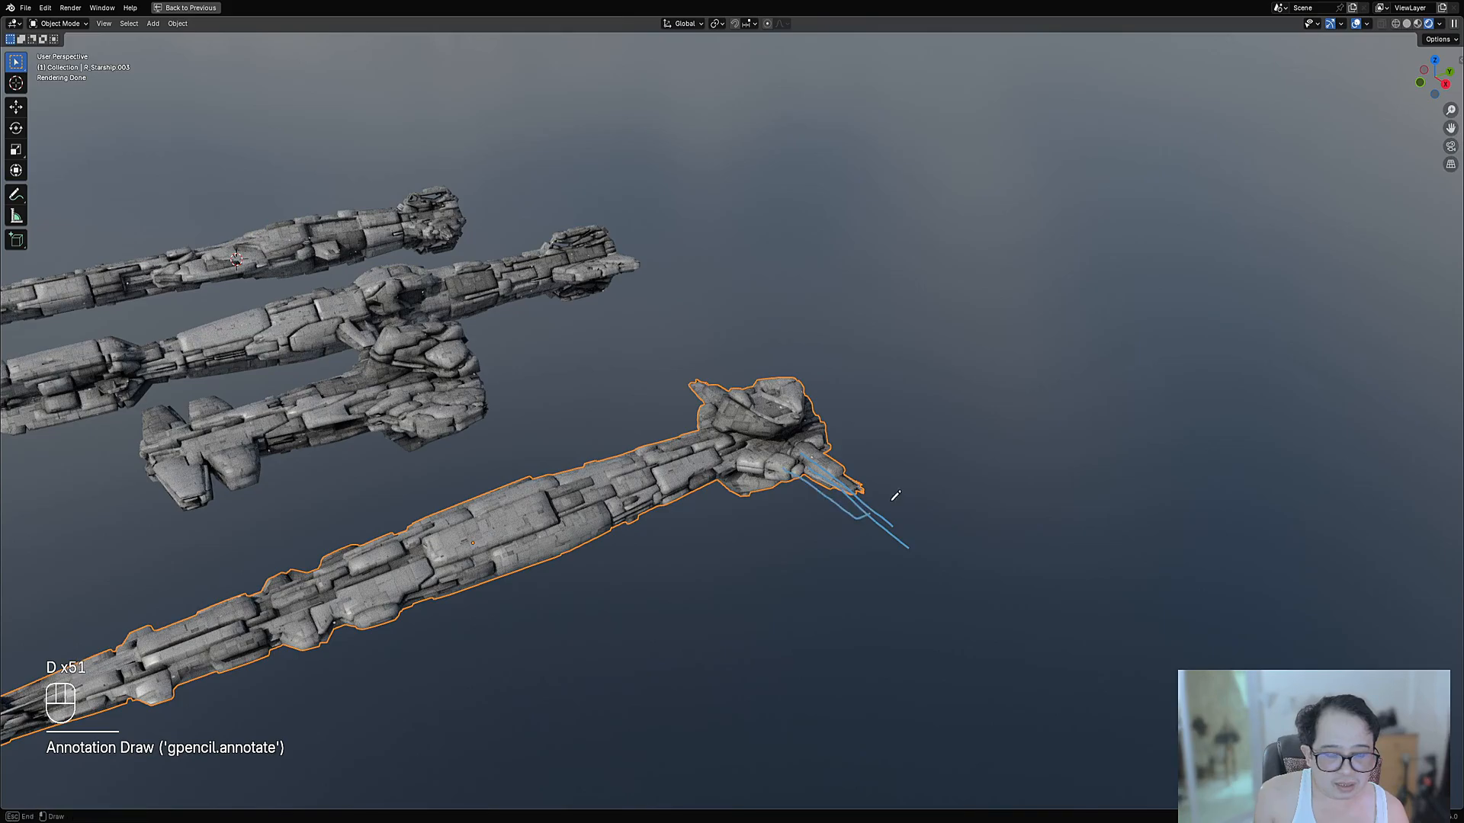
pyautogui.moveTo(857, 497)
pyautogui.mouseDown()
pyautogui.moveTo(948, 529)
pyautogui.moveTo(970, 562)
pyautogui.moveTo(912, 550)
pyautogui.mouseUp()
pyautogui.moveTo(767, 427)
pyautogui.mouseDown()
pyautogui.moveTo(754, 291)
pyautogui.moveTo(748, 308)
pyautogui.moveTo(779, 350)
pyautogui.mouseUp()
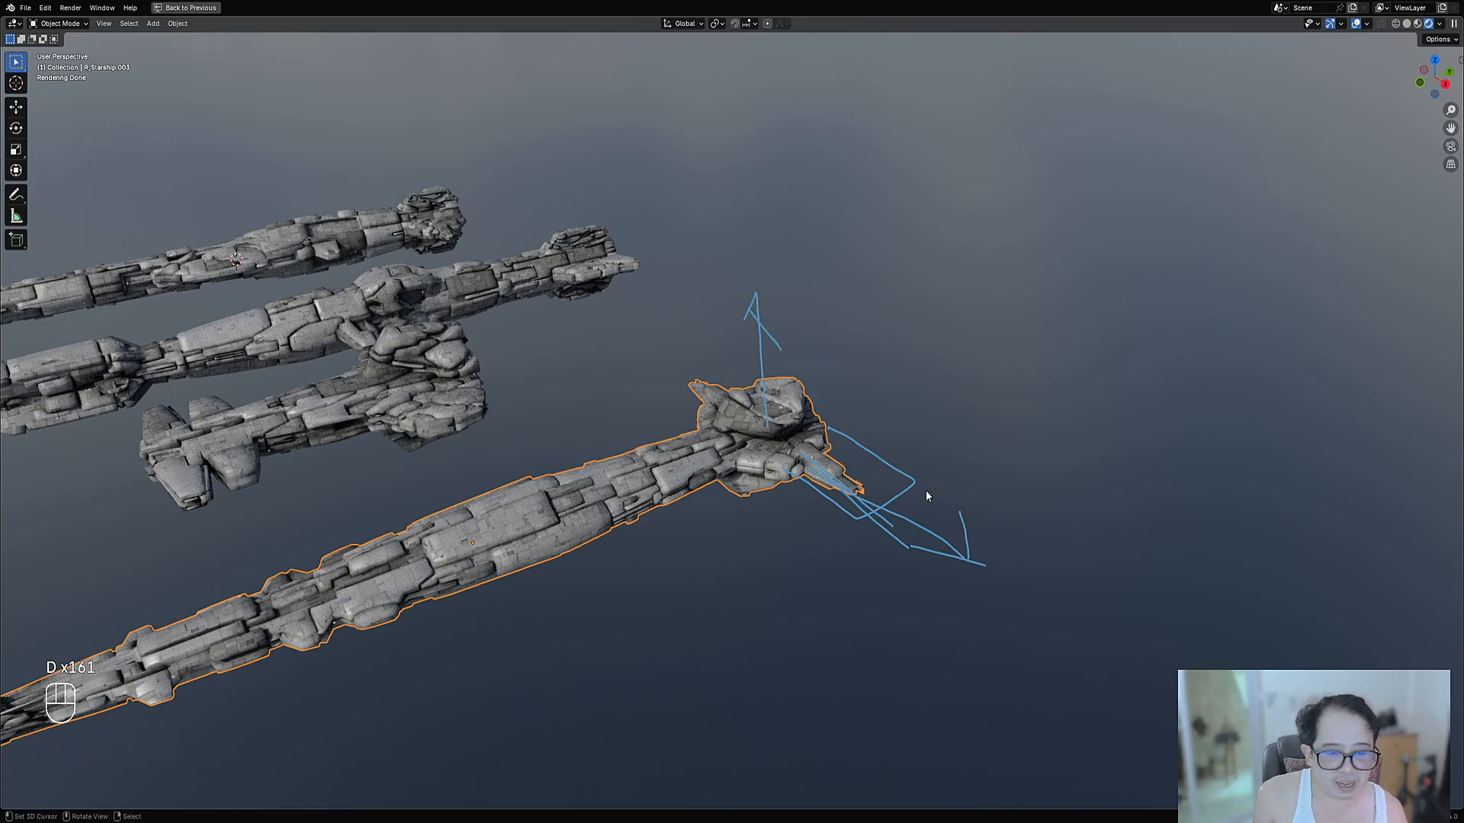
pyautogui.moveTo(770, 488); pyautogui.dragTo(843, 513)
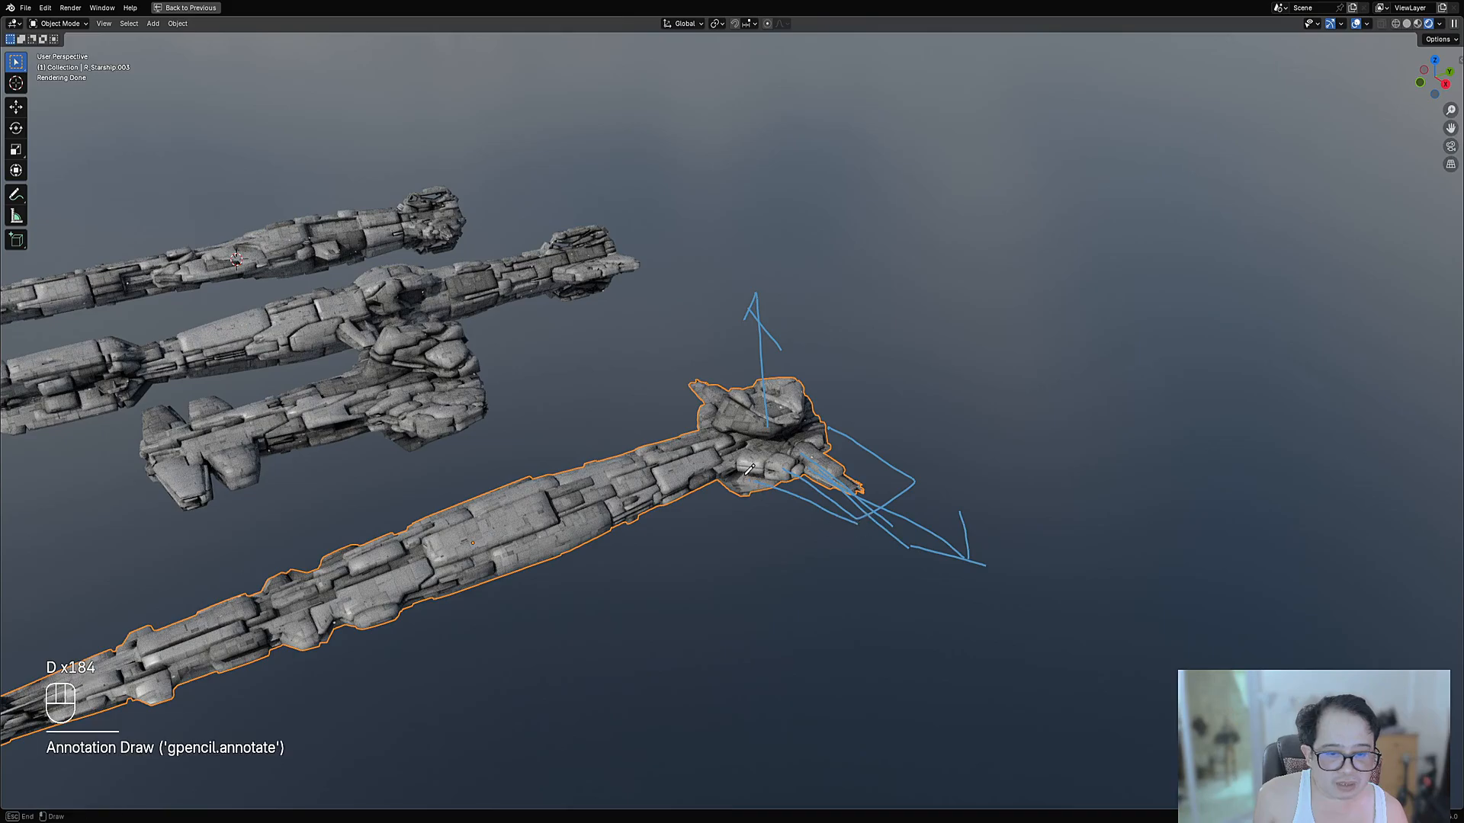
pyautogui.moveTo(766, 488); pyautogui.dragTo(981, 581)
pyautogui.moveTo(822, 374); pyautogui.dragTo(914, 479)
pyautogui.moveTo(1003, 577); pyautogui.dragTo(1037, 573)
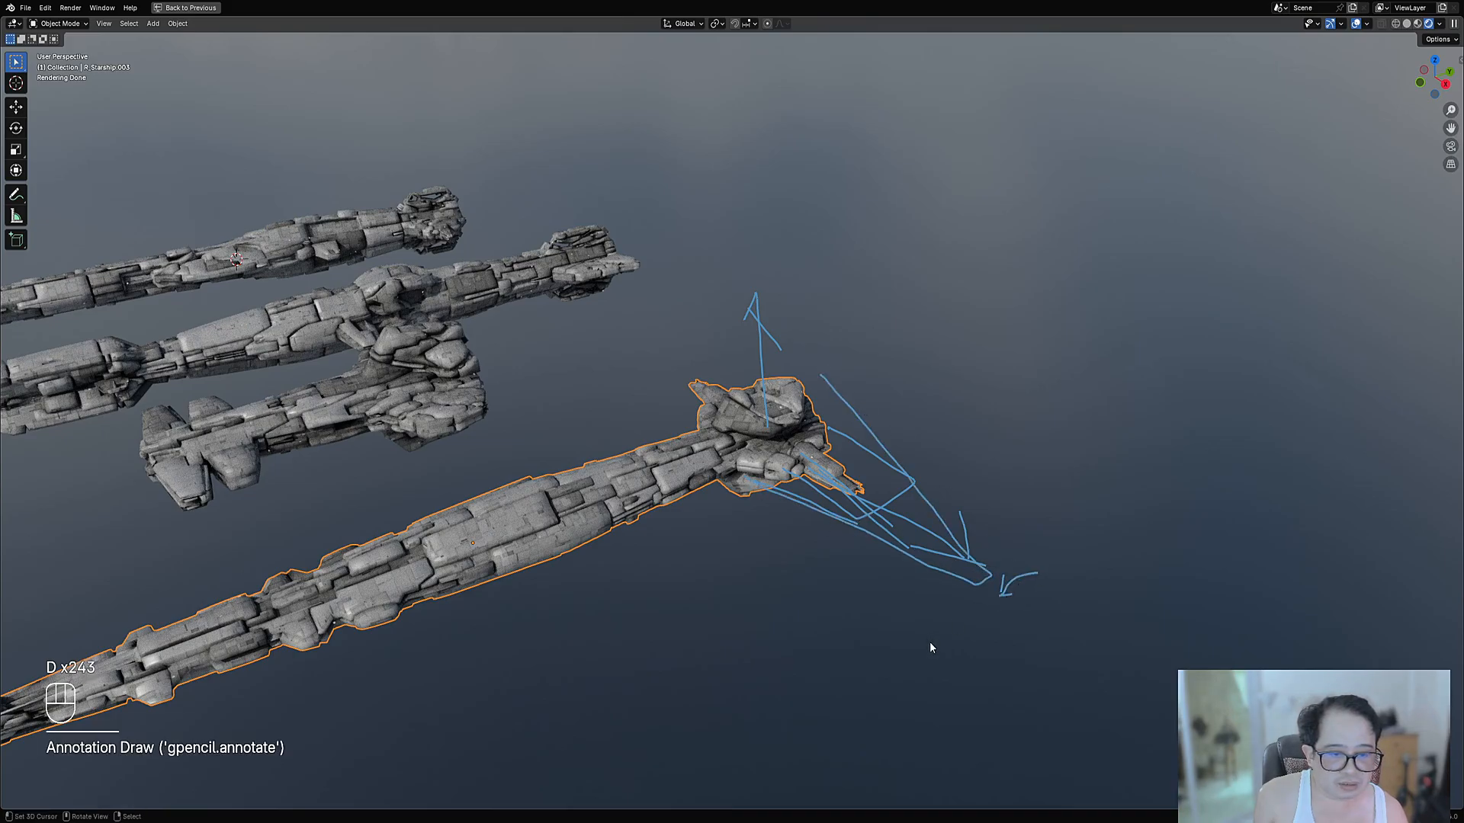
pyautogui.moveTo(930, 648)
pyautogui.mouseDown(button='right')
pyautogui.moveTo(980, 602)
pyautogui.moveTo(908, 630)
pyautogui.moveTo(594, 280)
pyautogui.mouseUp(button='right')
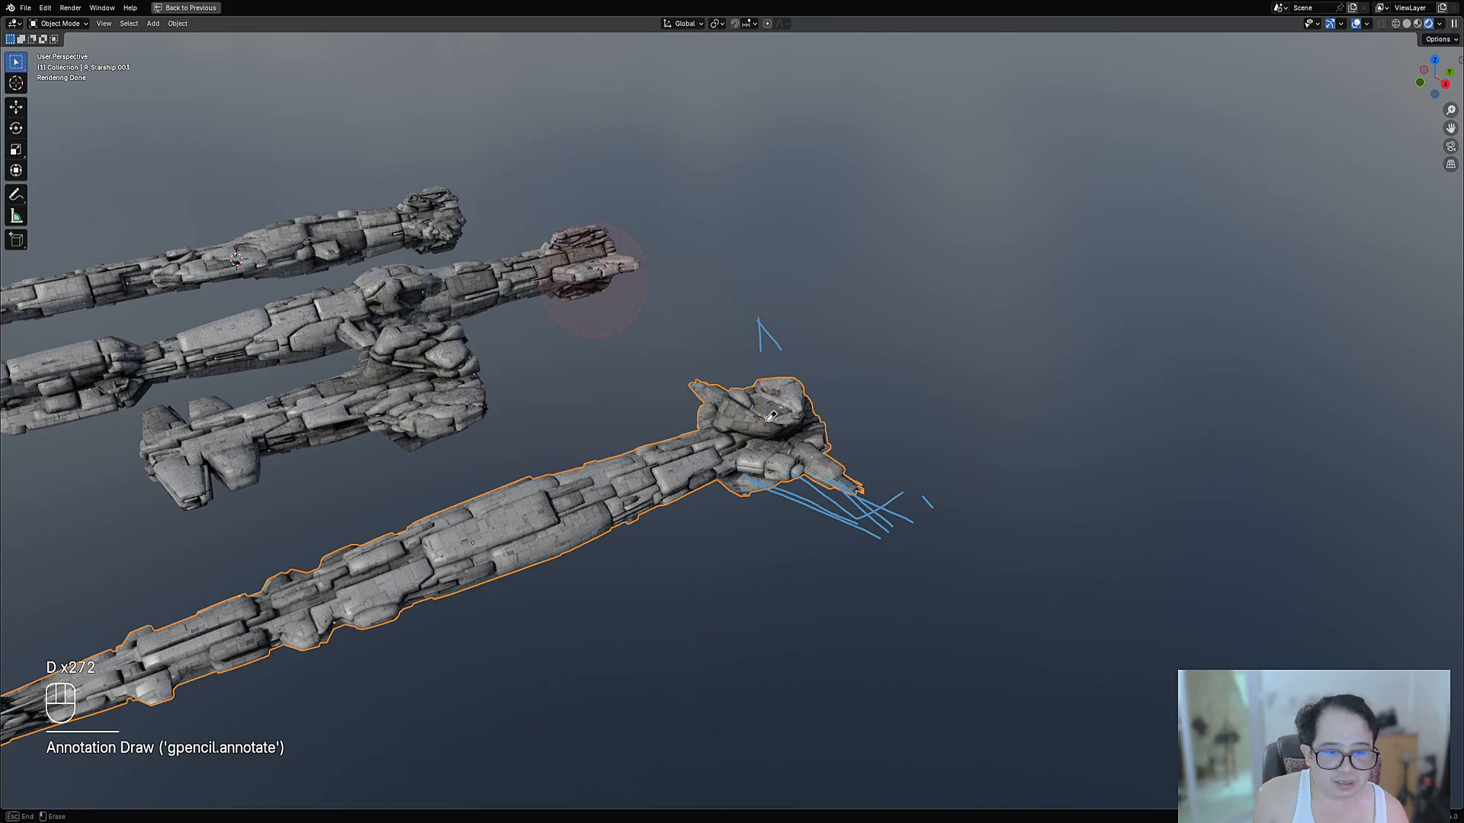
pyautogui.moveTo(771, 415); pyautogui.dragTo(864, 443, button='right')
# Set the starship's back Z Taper to 0.4
pyautogui.scroll(2, 867, 369)
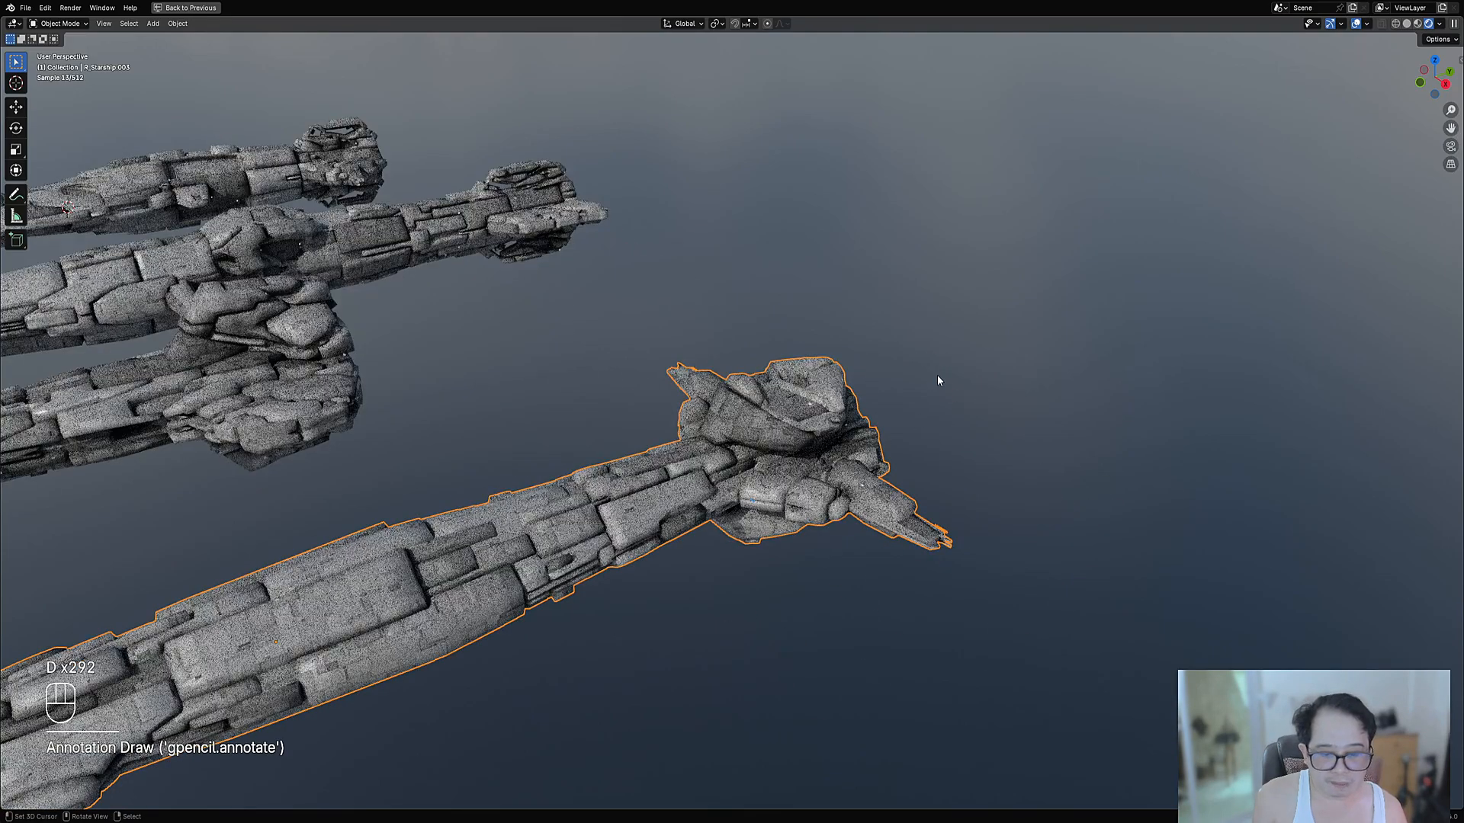
pyautogui.press('F9')
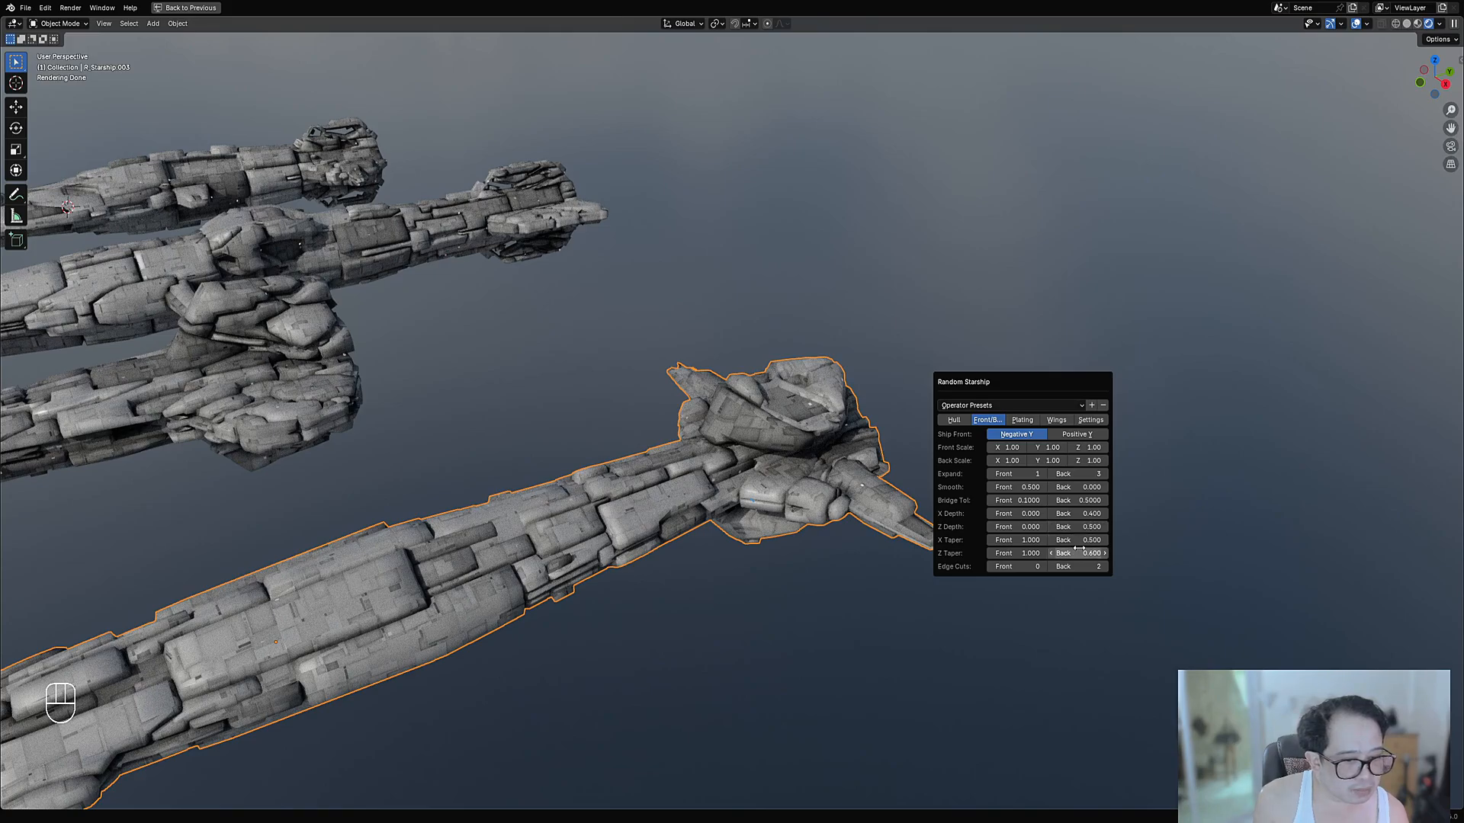
pyautogui.click(1092, 556)
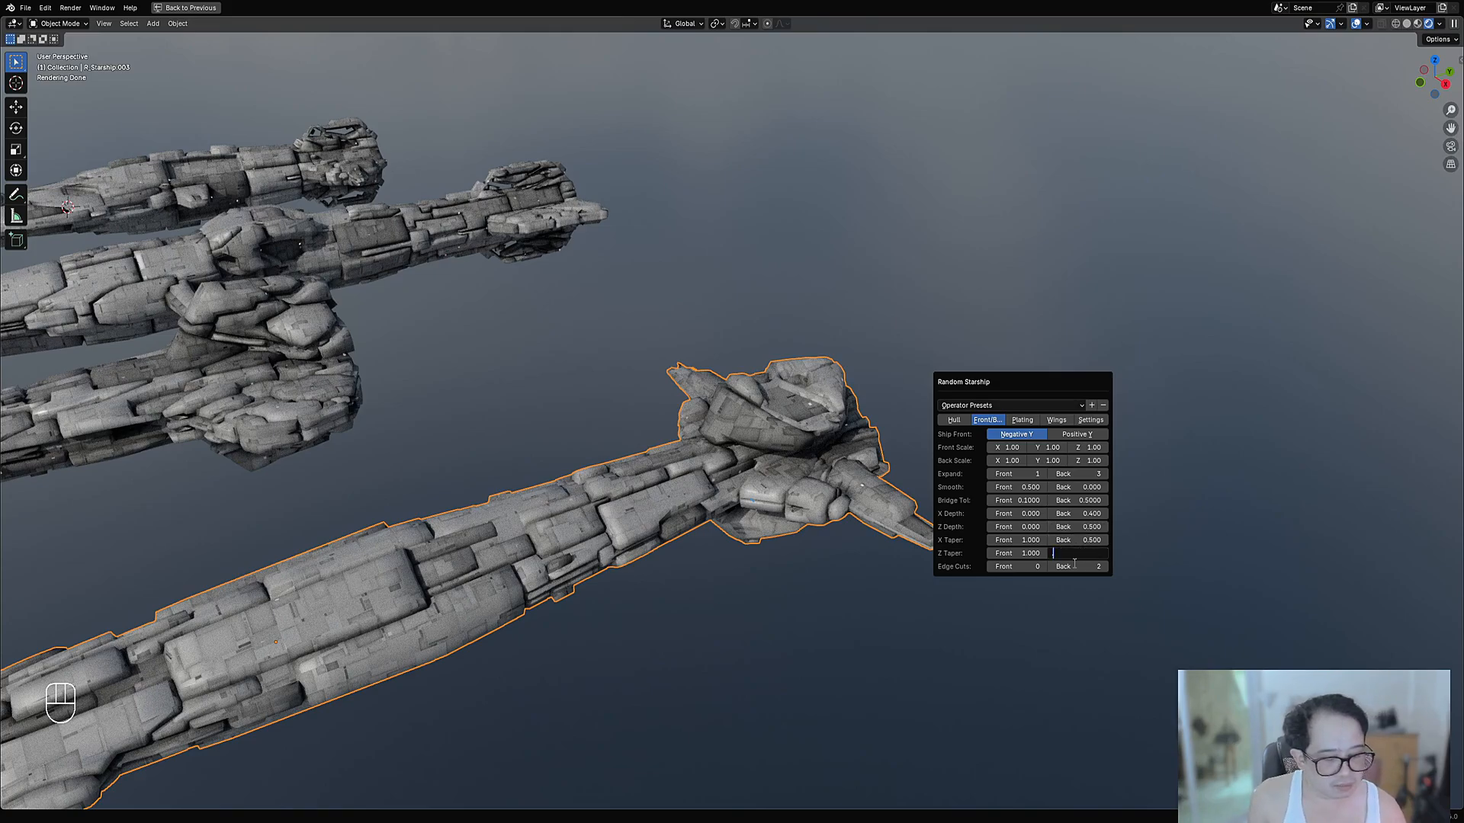
pyautogui.press('Return')
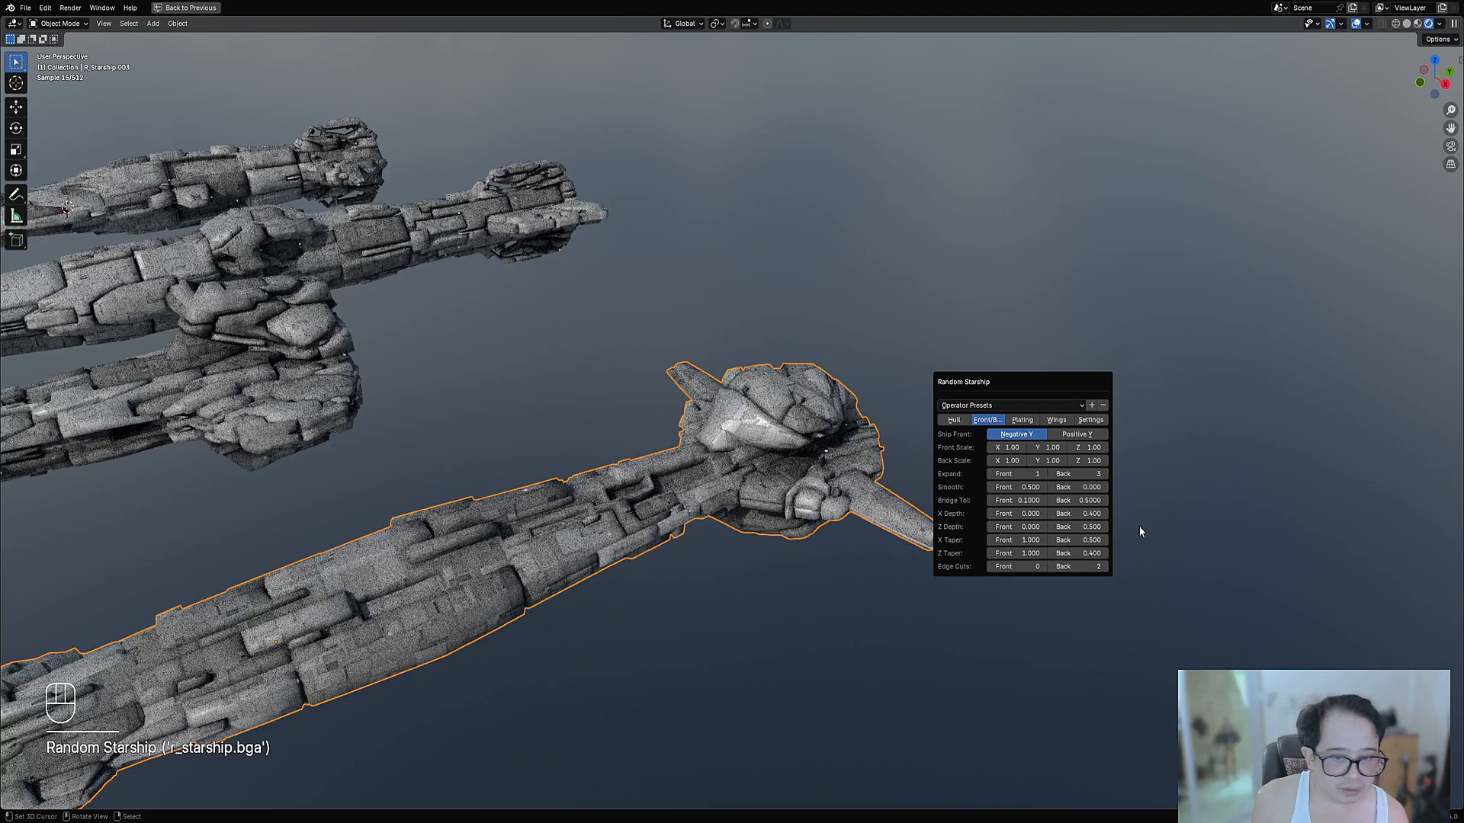
# Reduce the back edge cuts of the starship to 0
pyautogui.moveTo(653, 493); pyautogui.dragTo(877, 397, button='middle')
pyautogui.press('F9')
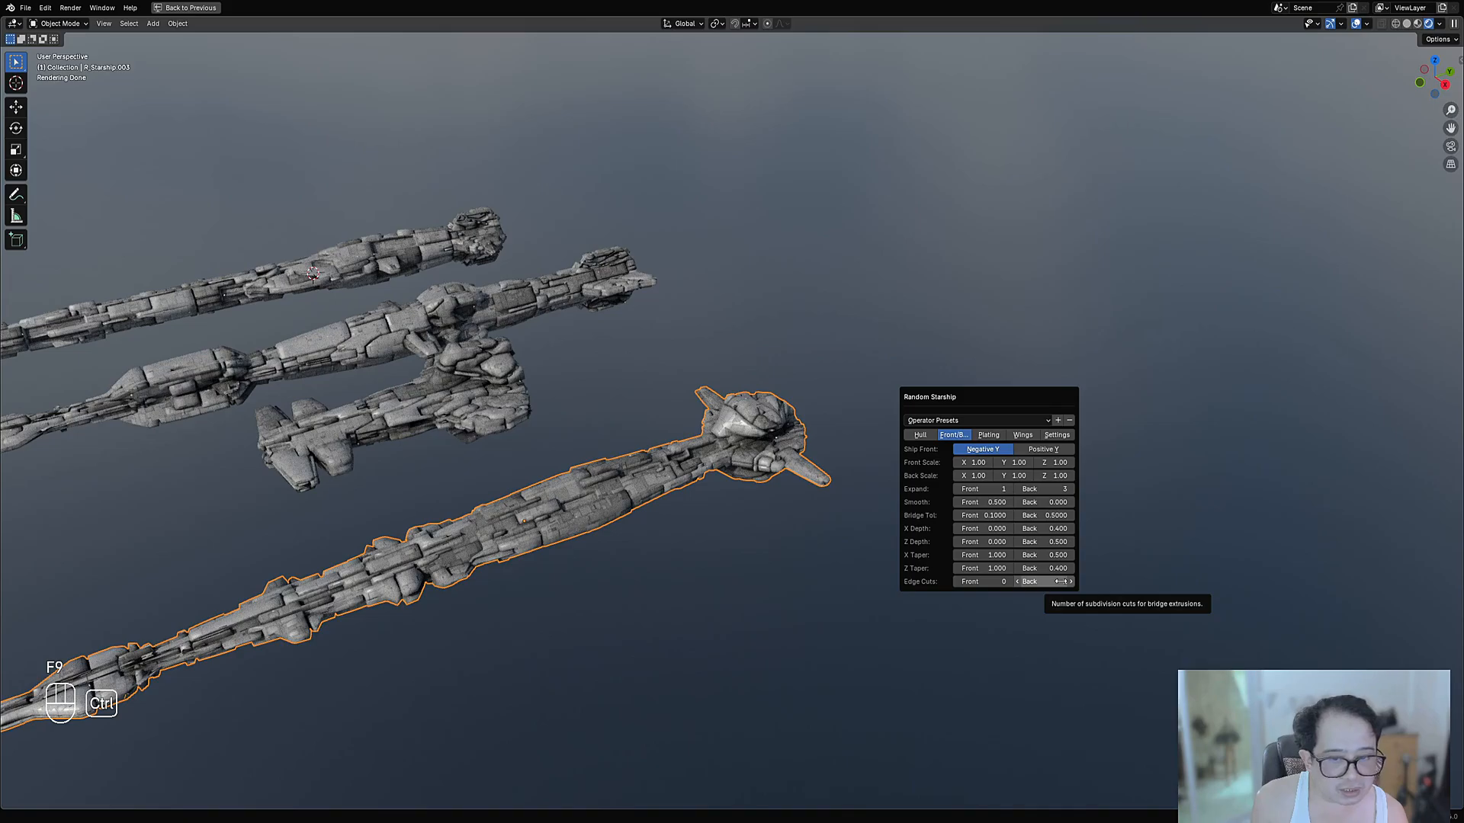
pyautogui.keyDown('ctrl'); pyautogui.scroll(1, 1060, 582); pyautogui.keyUp('ctrl')
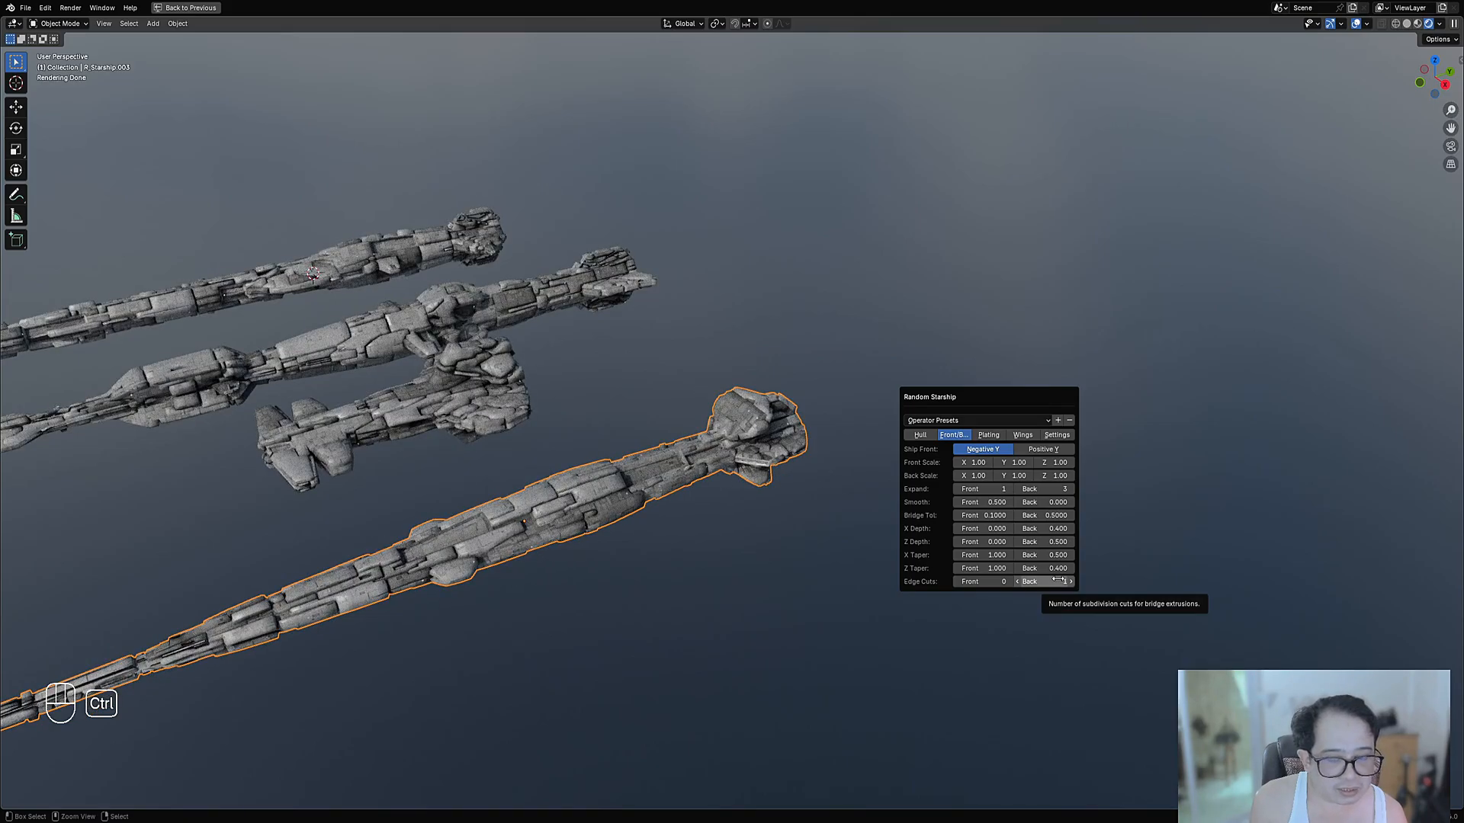
pyautogui.keyDown('ctrl'); pyautogui.scroll(1, 1061, 582); pyautogui.keyUp('ctrl')
# Hide the viewport overlays and examine the starship's back end and whole length from several angles
pyautogui.scroll(3, 757, 457)
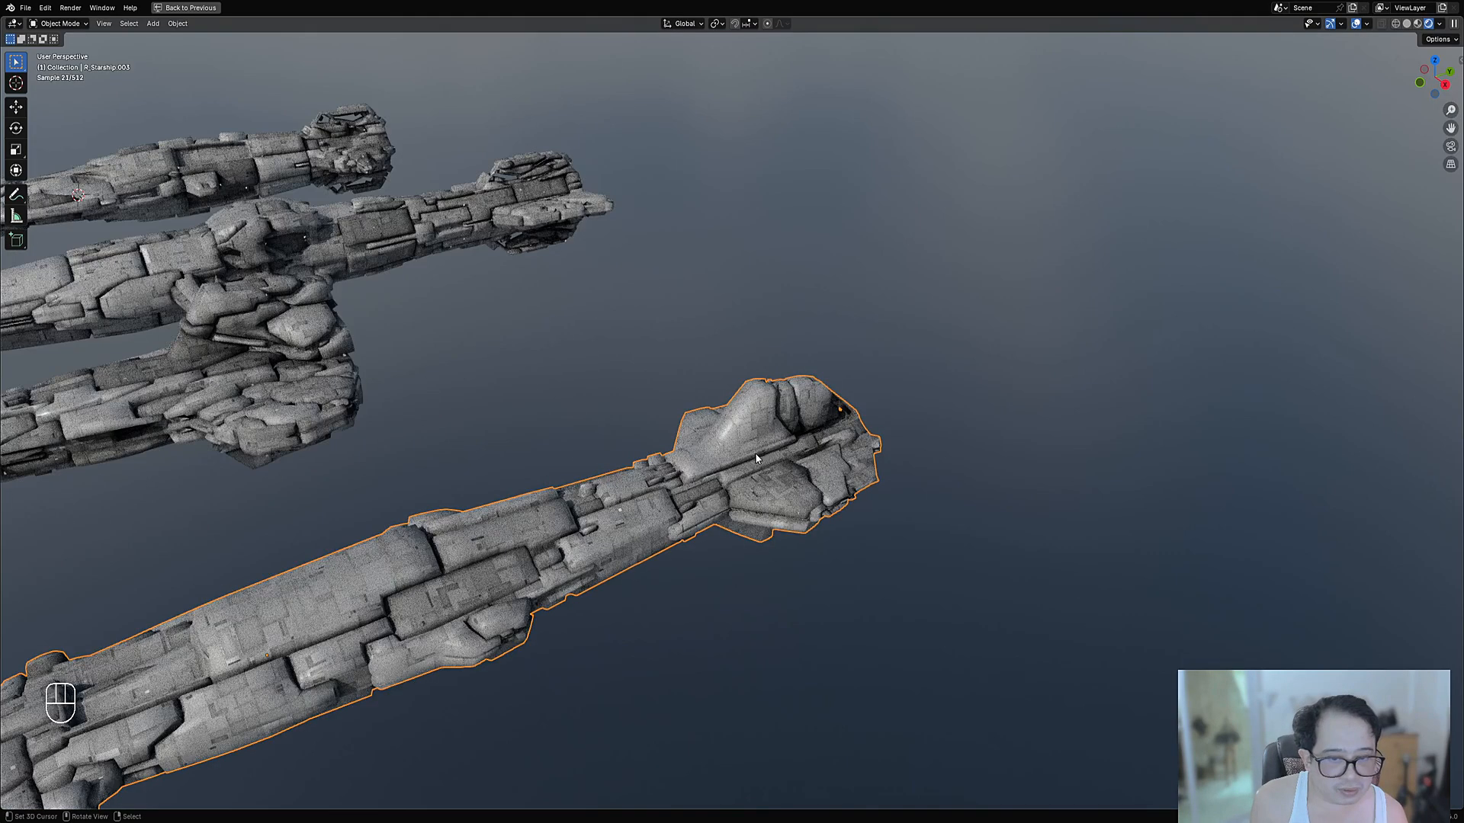
pyautogui.moveTo(757, 458); pyautogui.dragTo(980, 464, button='middle')
pyautogui.hotkey('shift', 'alt', 'z')
pyautogui.scroll(3, 1036, 503)
pyautogui.scroll(-3, 1034, 499)
pyautogui.scroll(4, 899, 559)
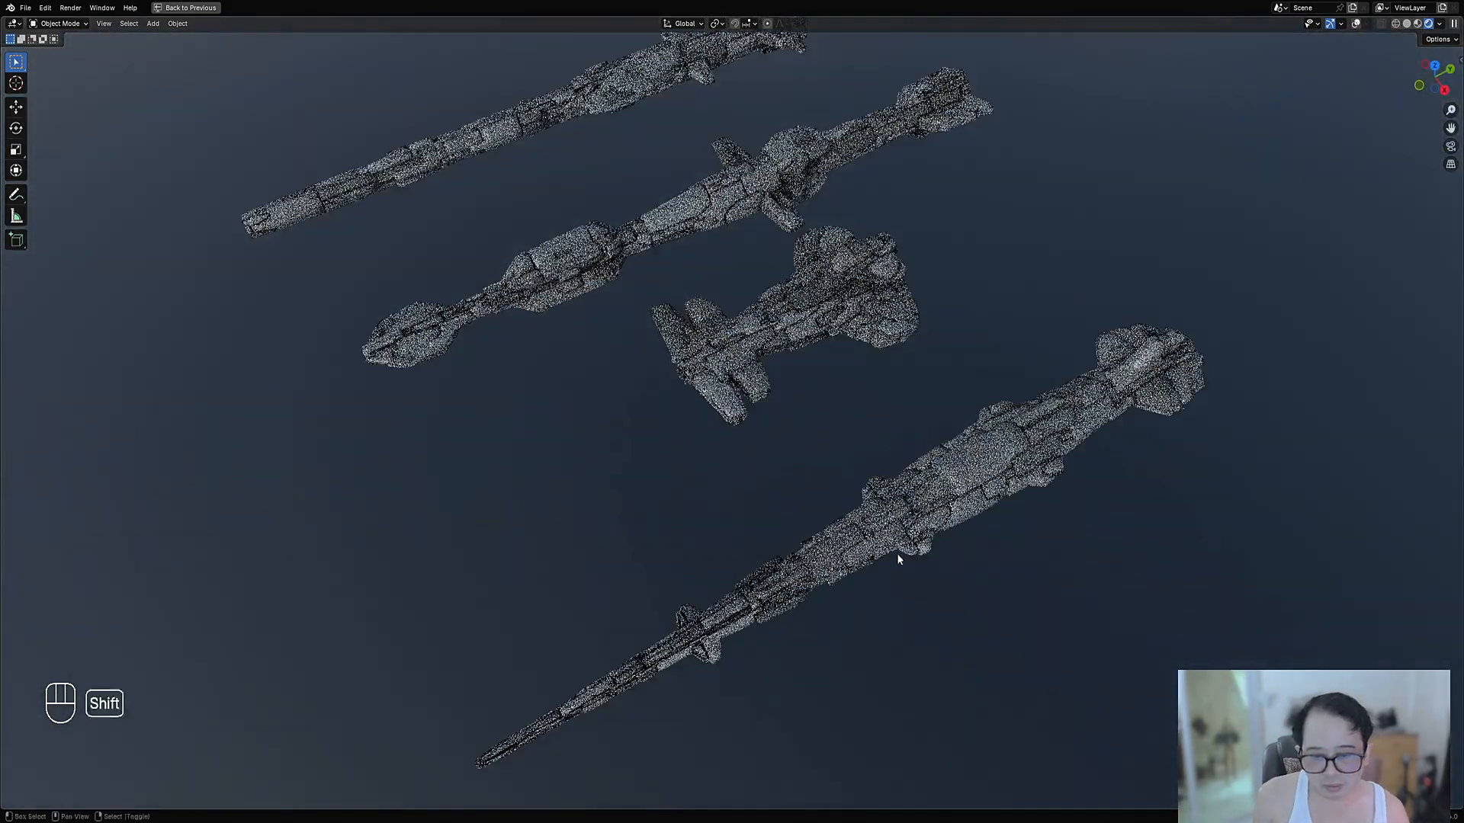
pyautogui.keyDown('shift'); pyautogui.moveTo(896, 559); pyautogui.dragTo(658, 587, button='middle'); pyautogui.keyUp('shift')
pyautogui.moveTo(581, 556); pyautogui.dragTo(997, 418, button='middle')
pyautogui.scroll(-2, 1000, 418)
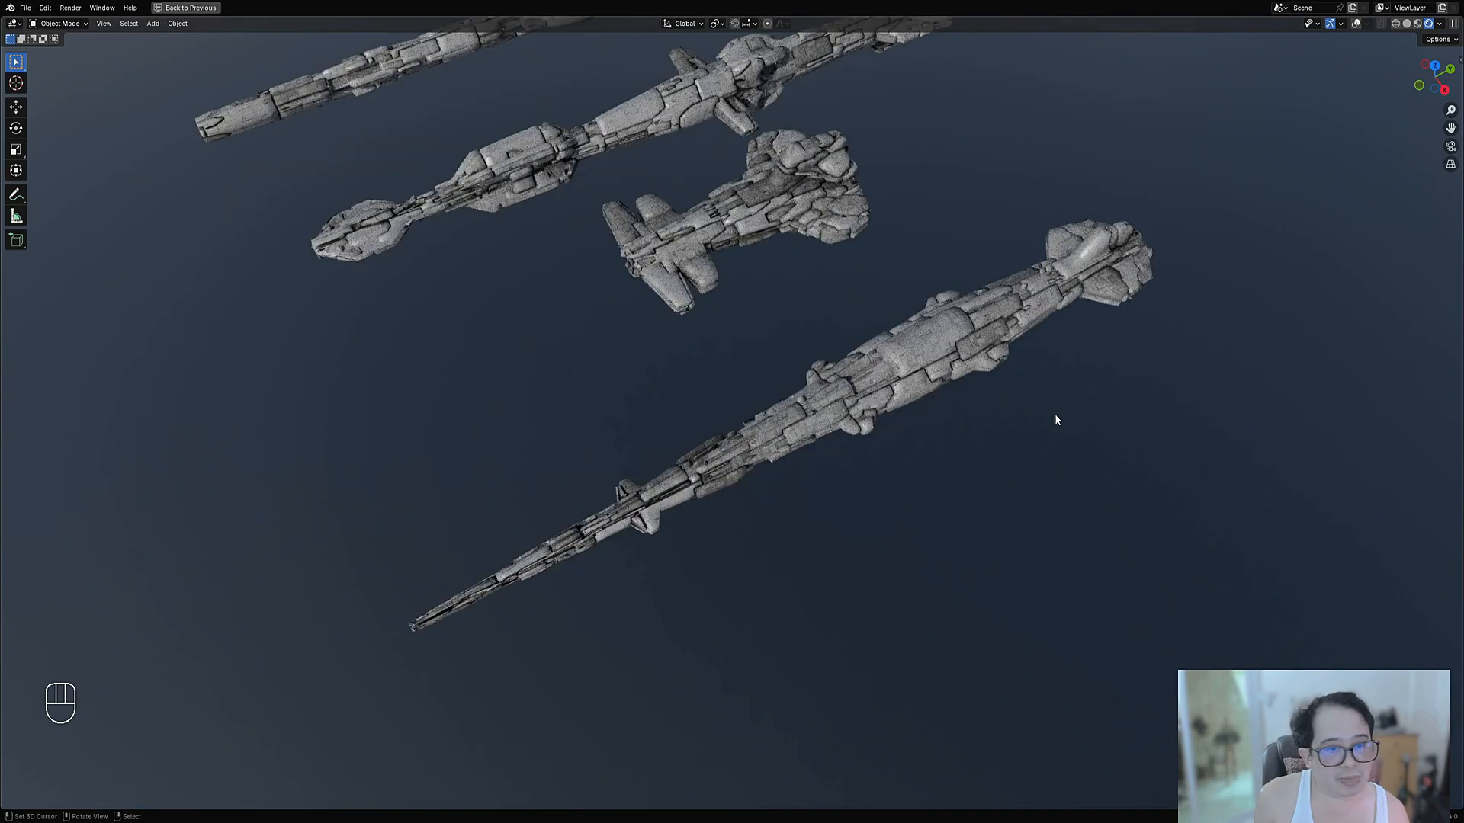
# Try the starship's front Expand at 2 and 0, and return it to 1
pyautogui.press('F9')
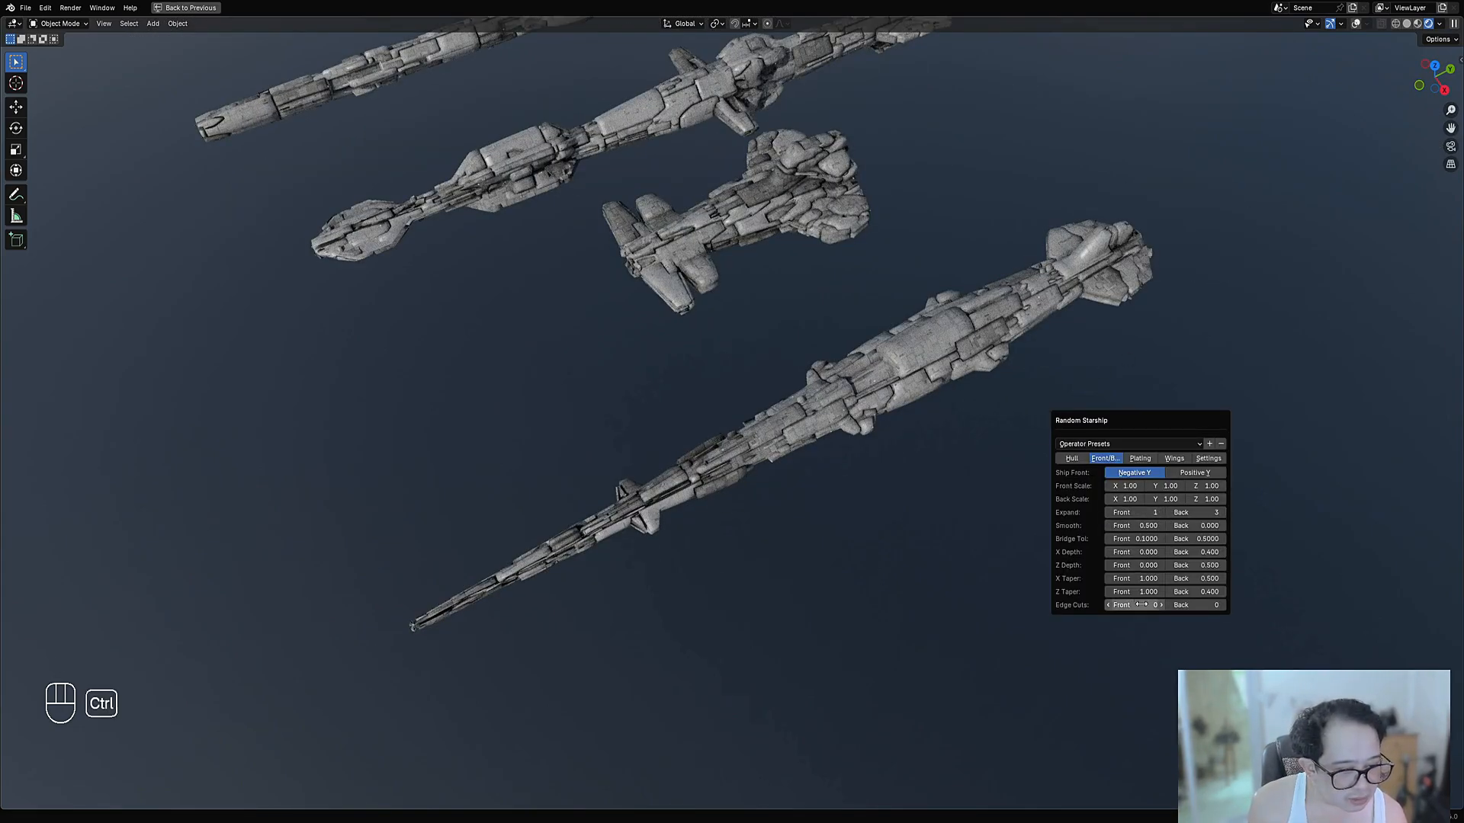
pyautogui.keyDown('ctrl'); pyautogui.scroll(1, 1141, 605); pyautogui.keyUp('ctrl')
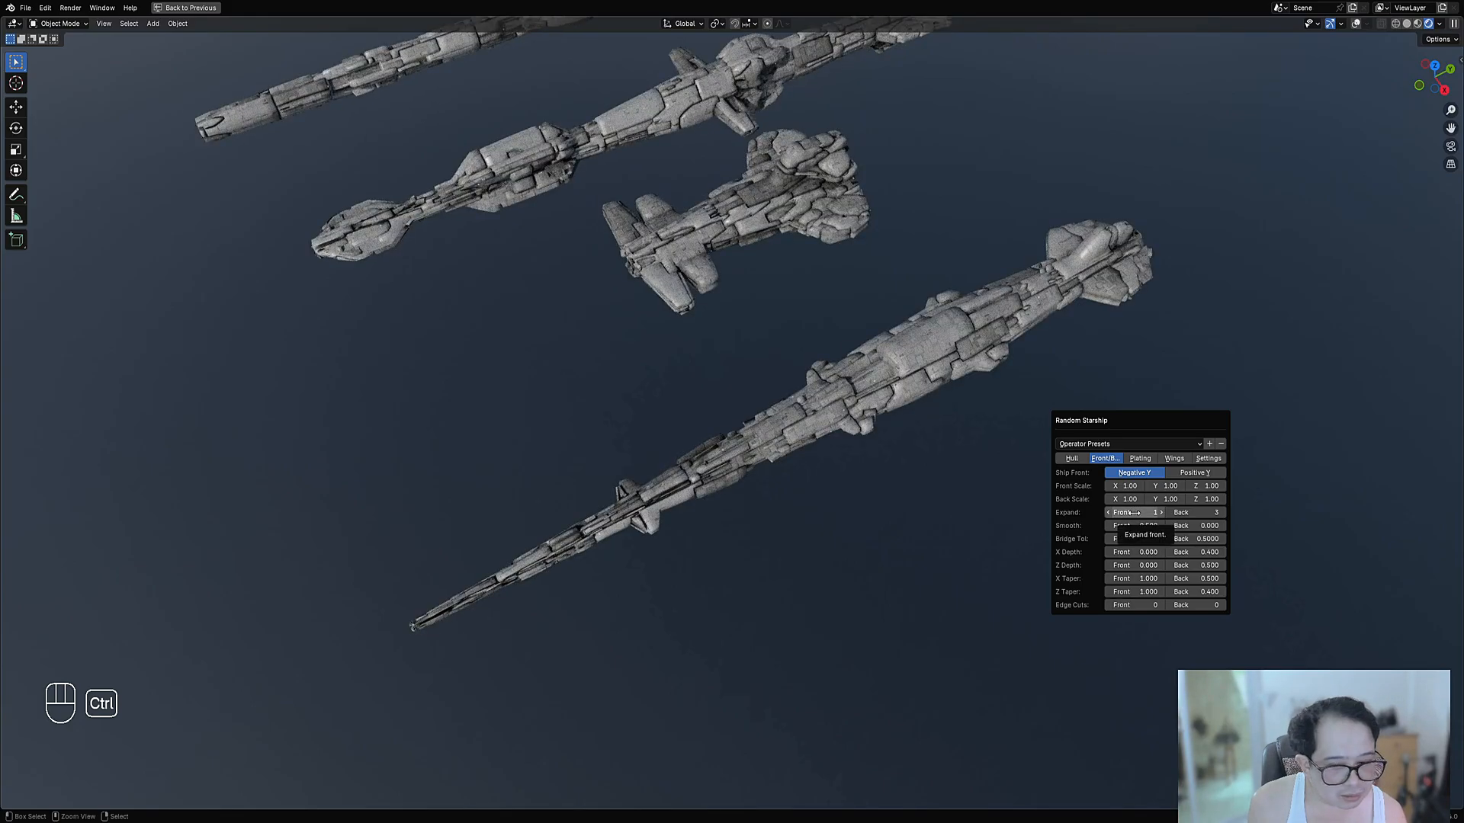
pyautogui.keyDown('ctrl'); pyautogui.scroll(1, 1134, 512); pyautogui.keyUp('ctrl')
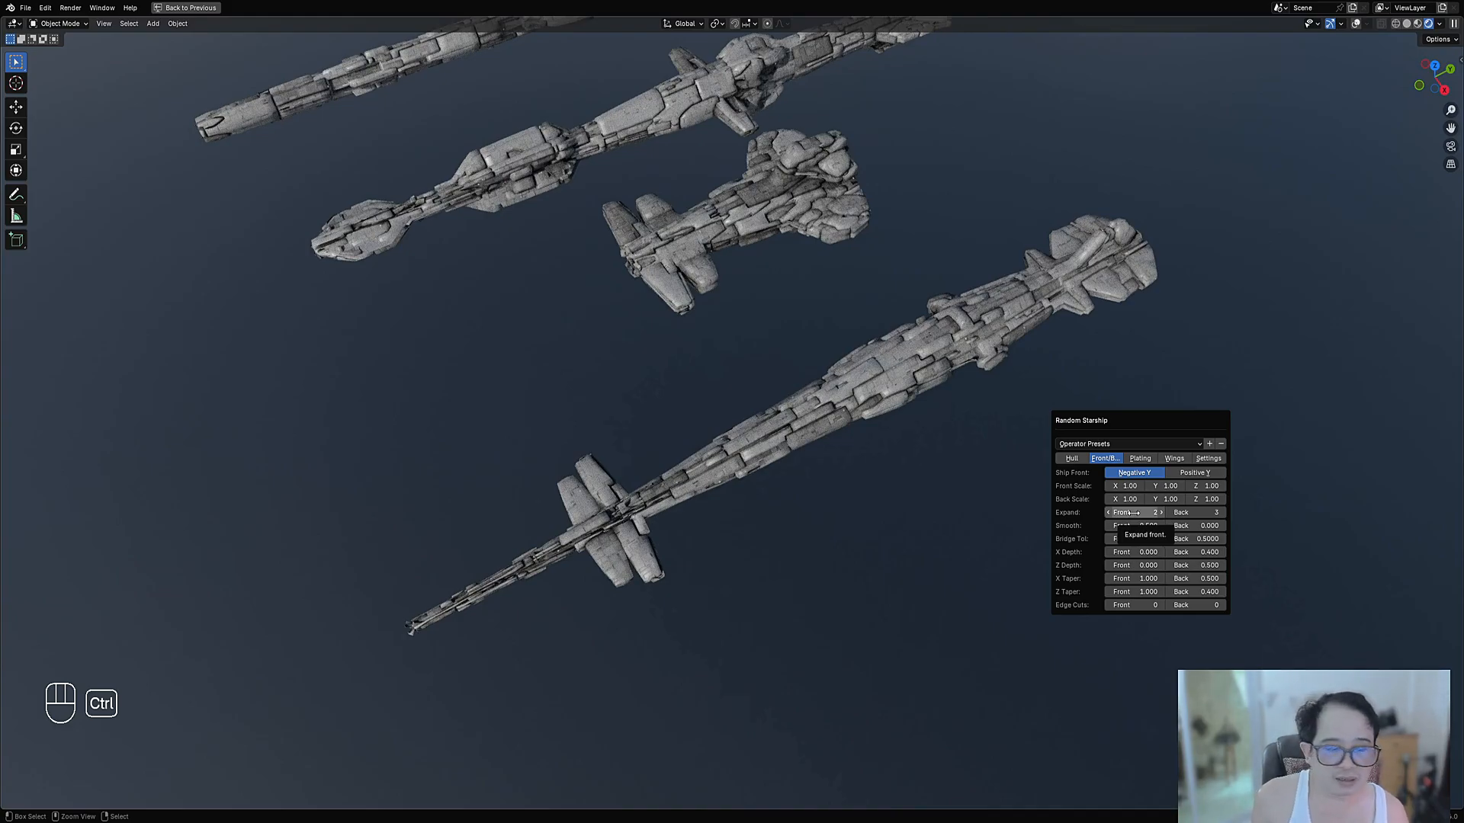
pyautogui.keyDown('ctrl'); pyautogui.scroll(-1, 1134, 512); pyautogui.keyUp('ctrl')
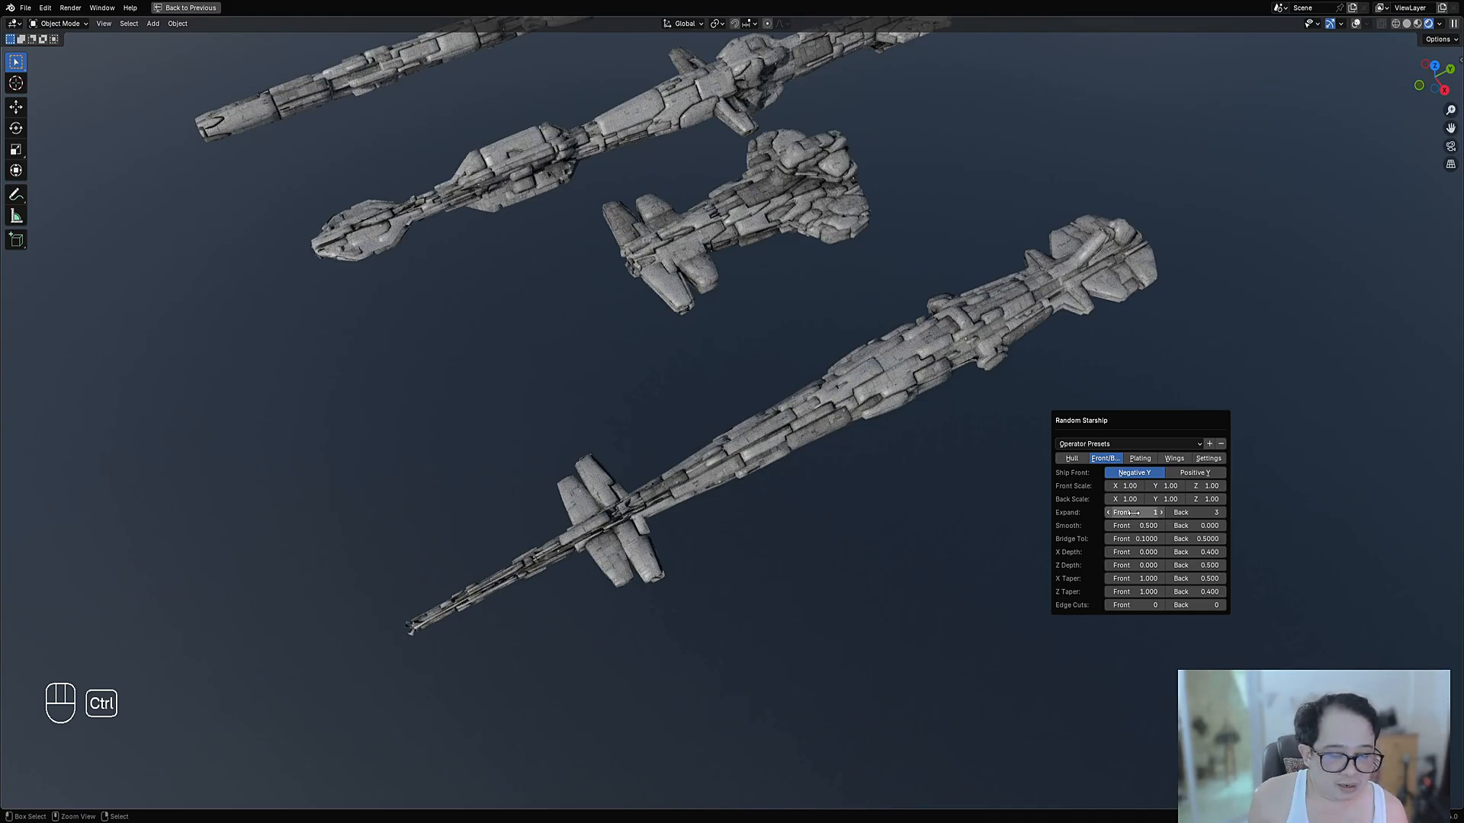
pyautogui.keyDown('ctrl'); pyautogui.scroll(-1, 1135, 512); pyautogui.keyUp('ctrl')
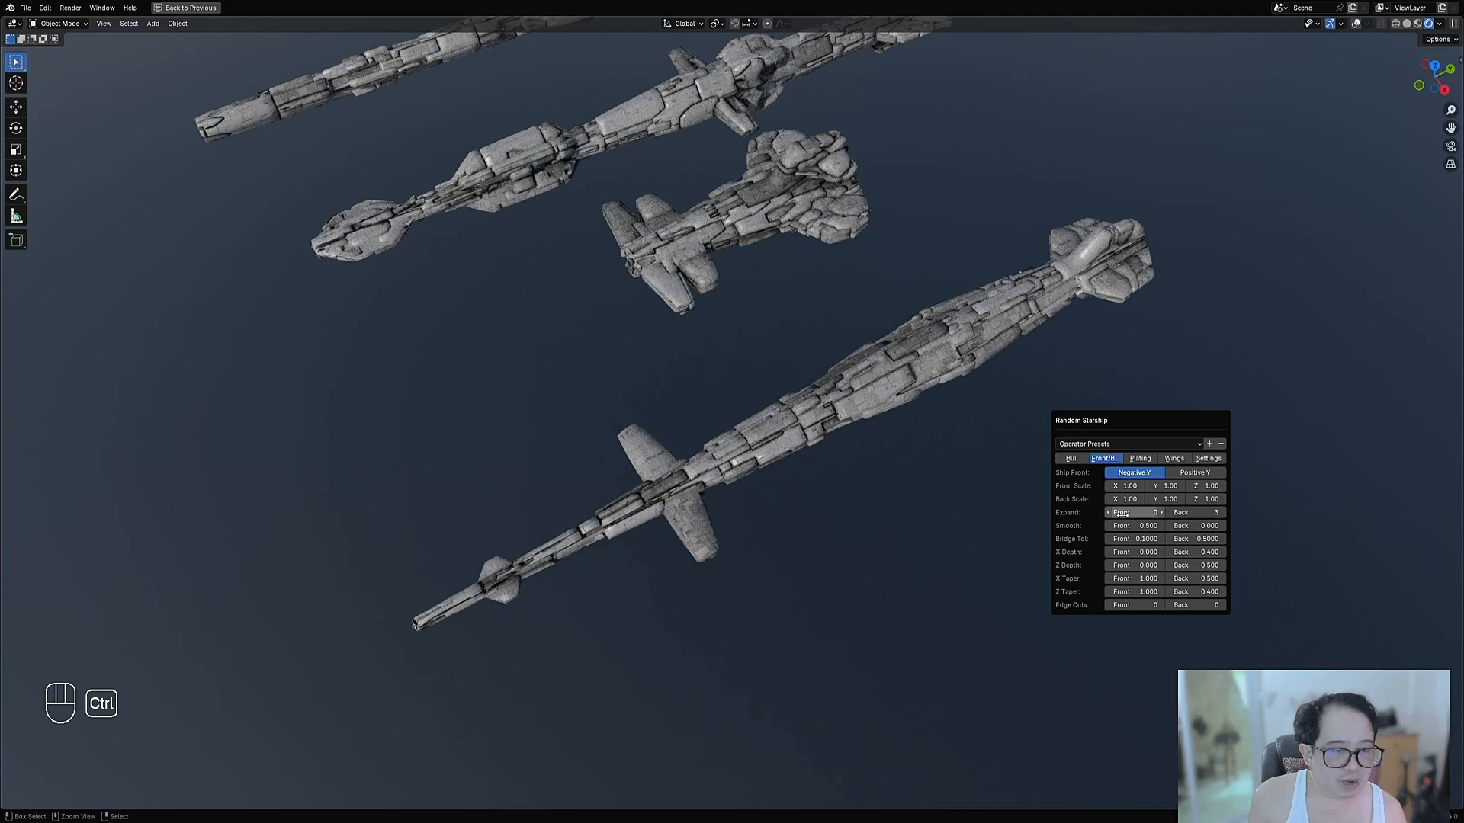
pyautogui.keyDown('ctrl'); pyautogui.scroll(1, 1119, 512); pyautogui.keyUp('ctrl')
# Set the starship's front Z Depth to 1 and check the nose from the side
pyautogui.moveTo(1102, 420); pyautogui.dragTo(863, 424)
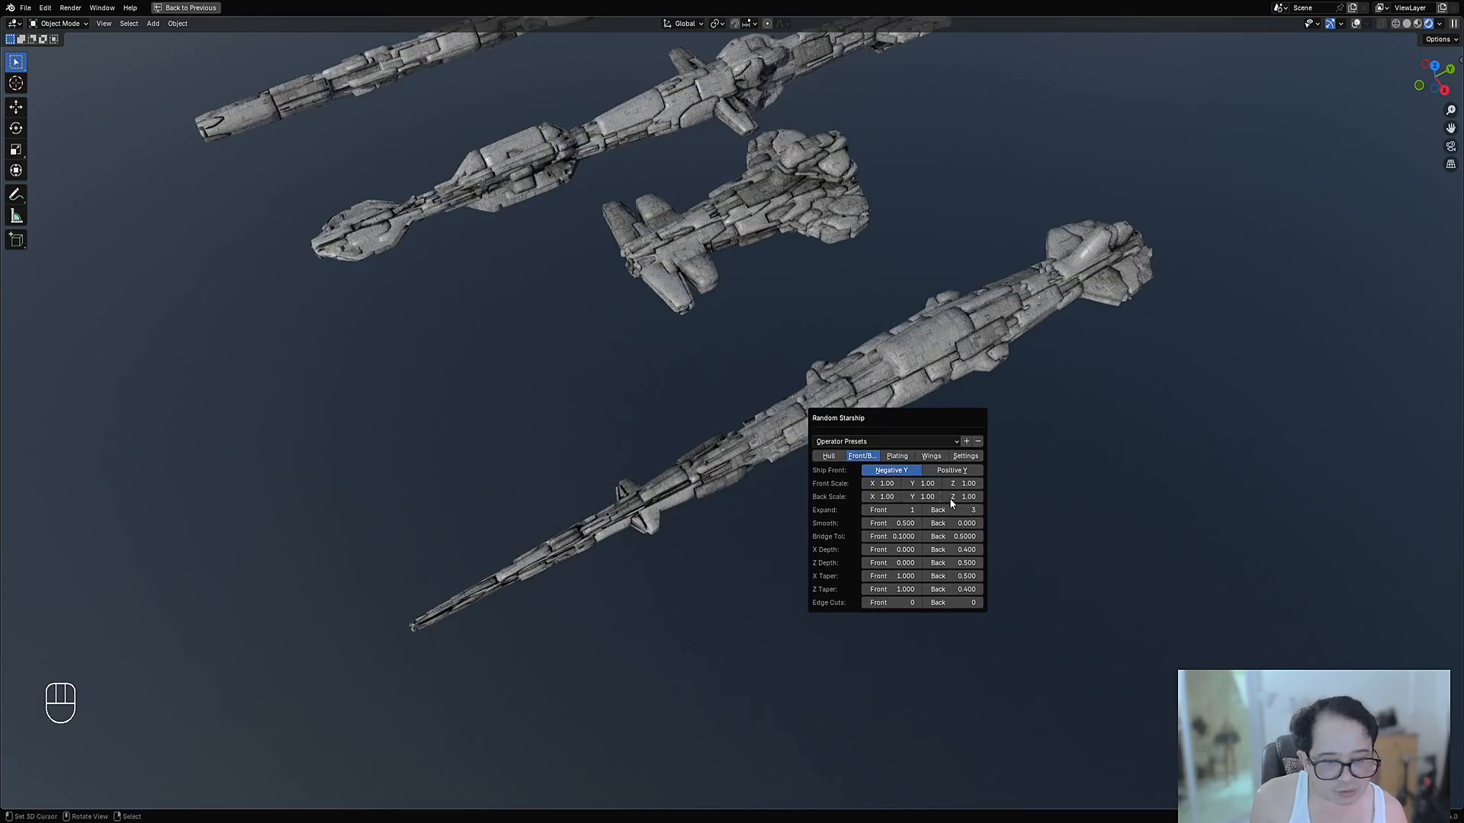
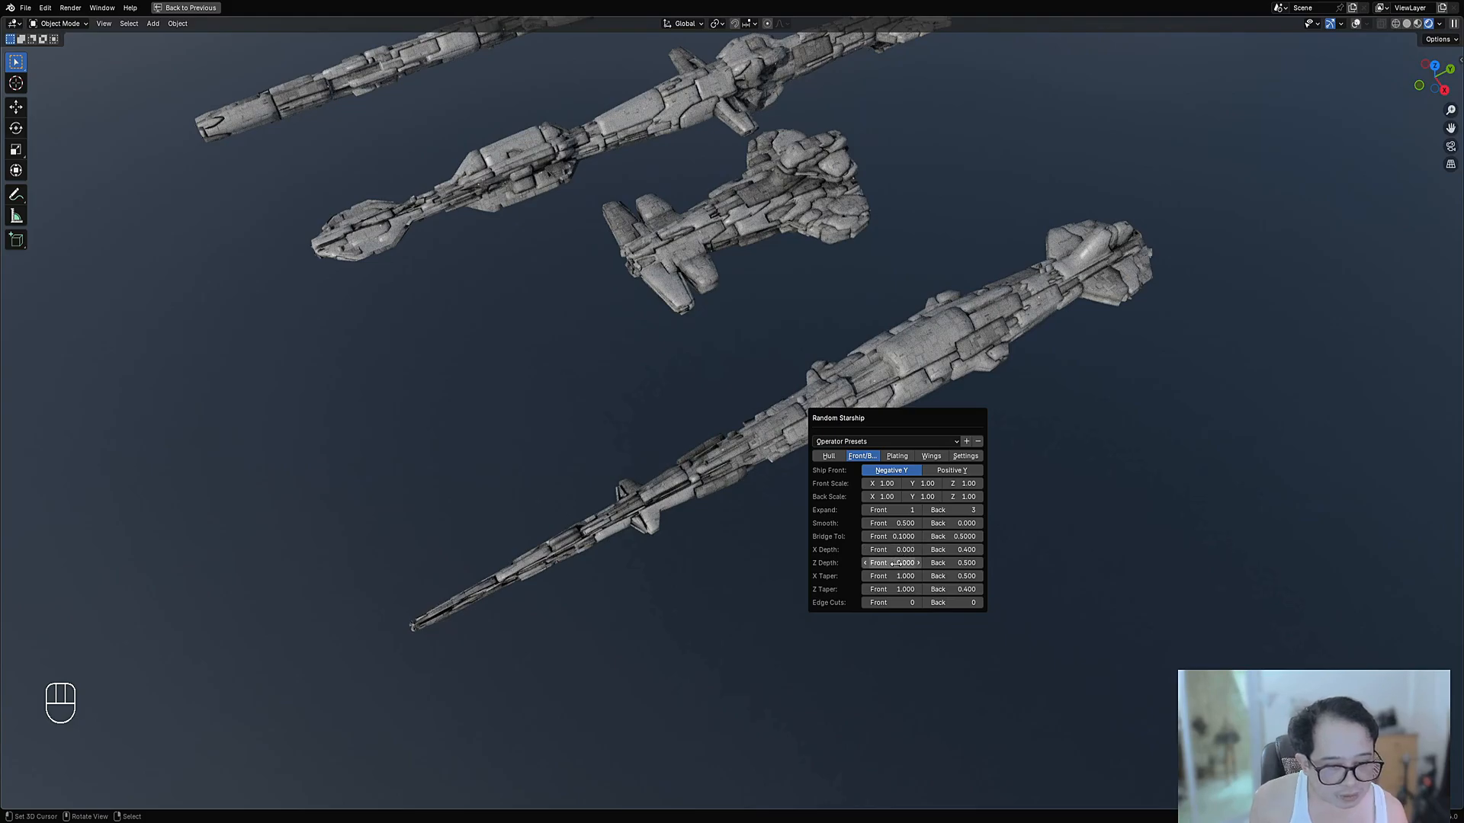
pyautogui.click(892, 563)
pyautogui.write('1')
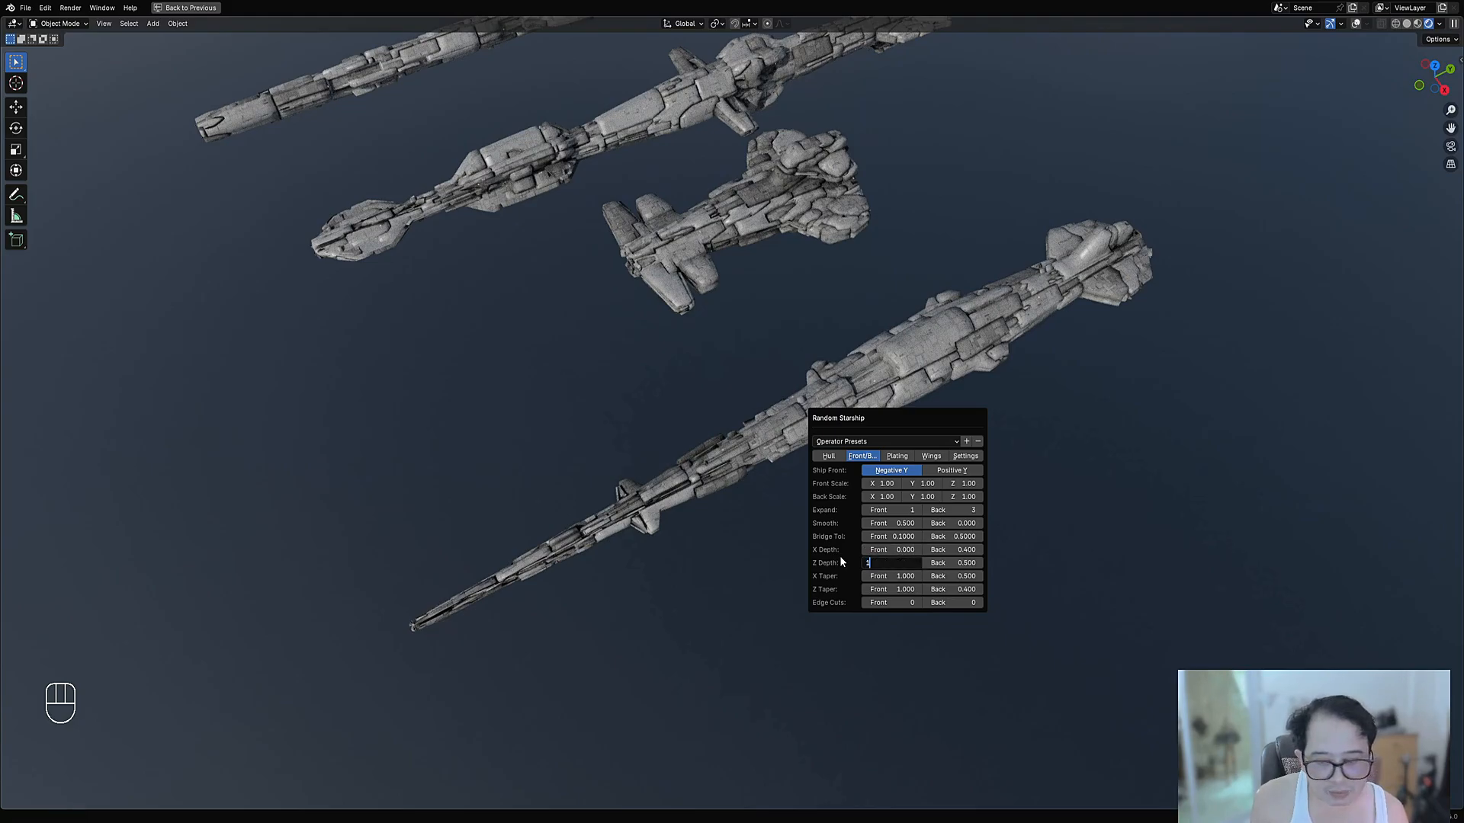
pyautogui.press('Return')
pyautogui.moveTo(793, 533); pyautogui.dragTo(686, 456, button='middle')
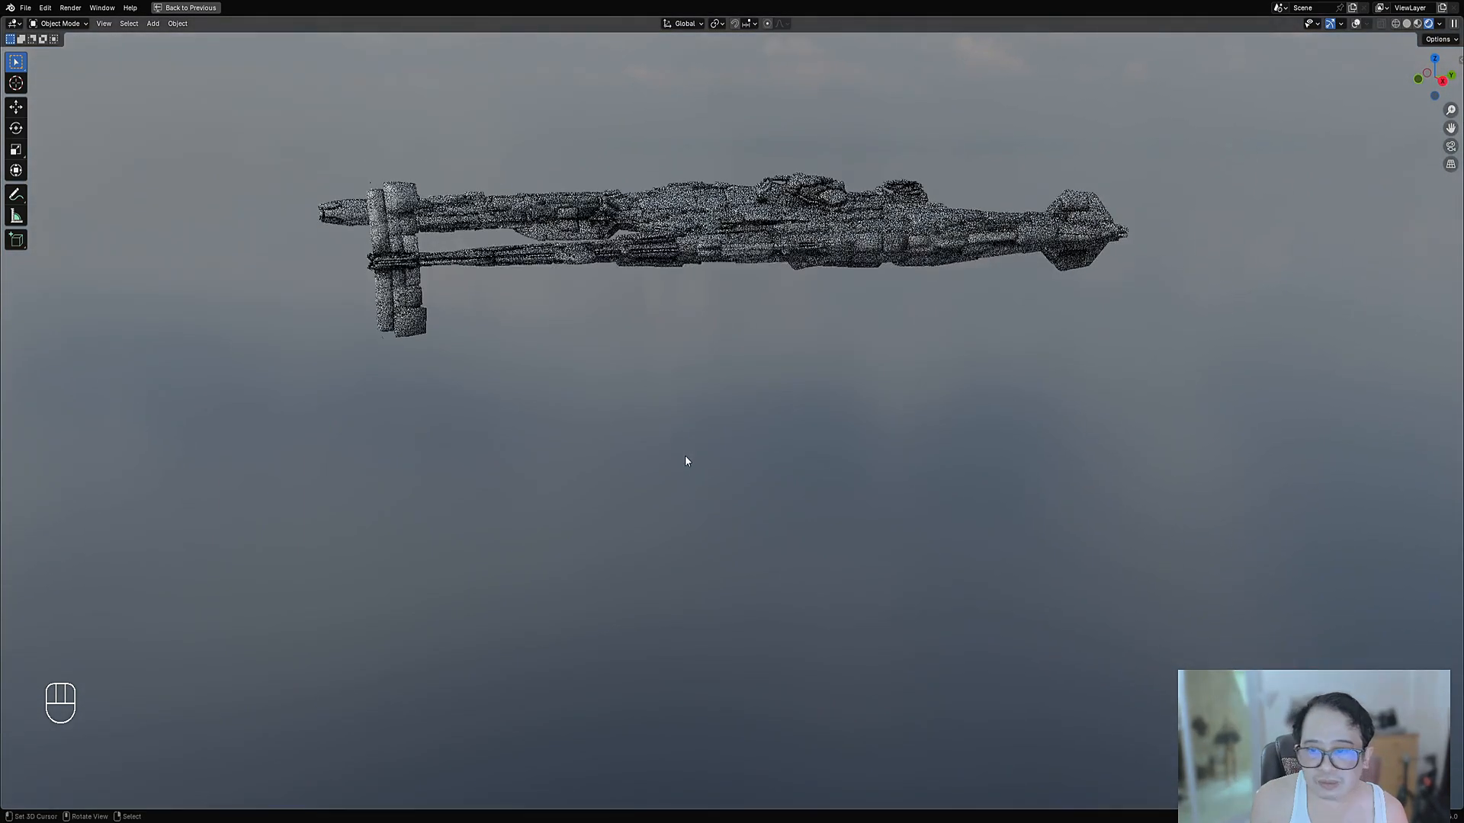
pyautogui.moveTo(385, 259); pyautogui.dragTo(446, 328, button='middle')
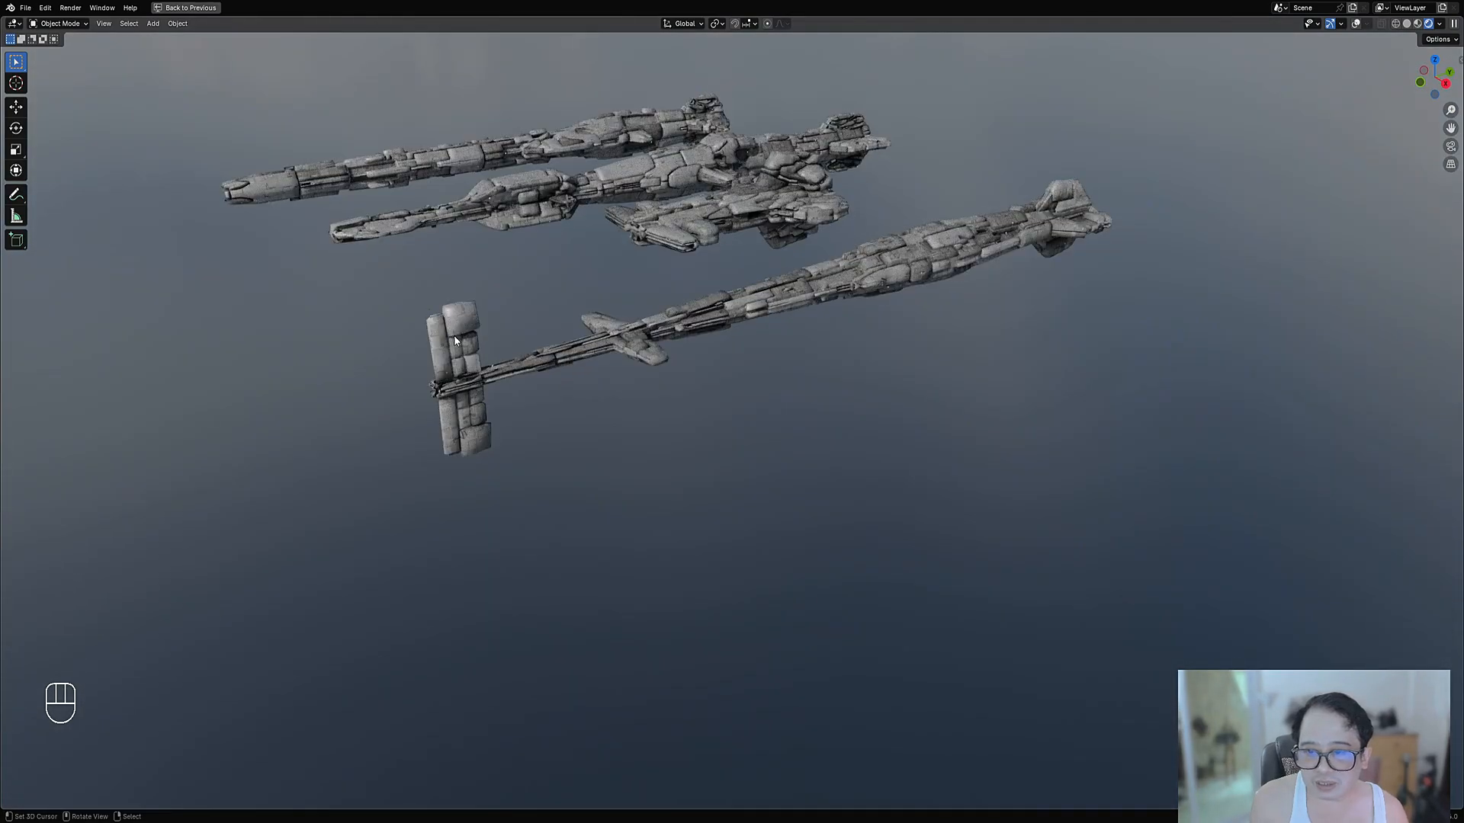
pyautogui.press('F9')
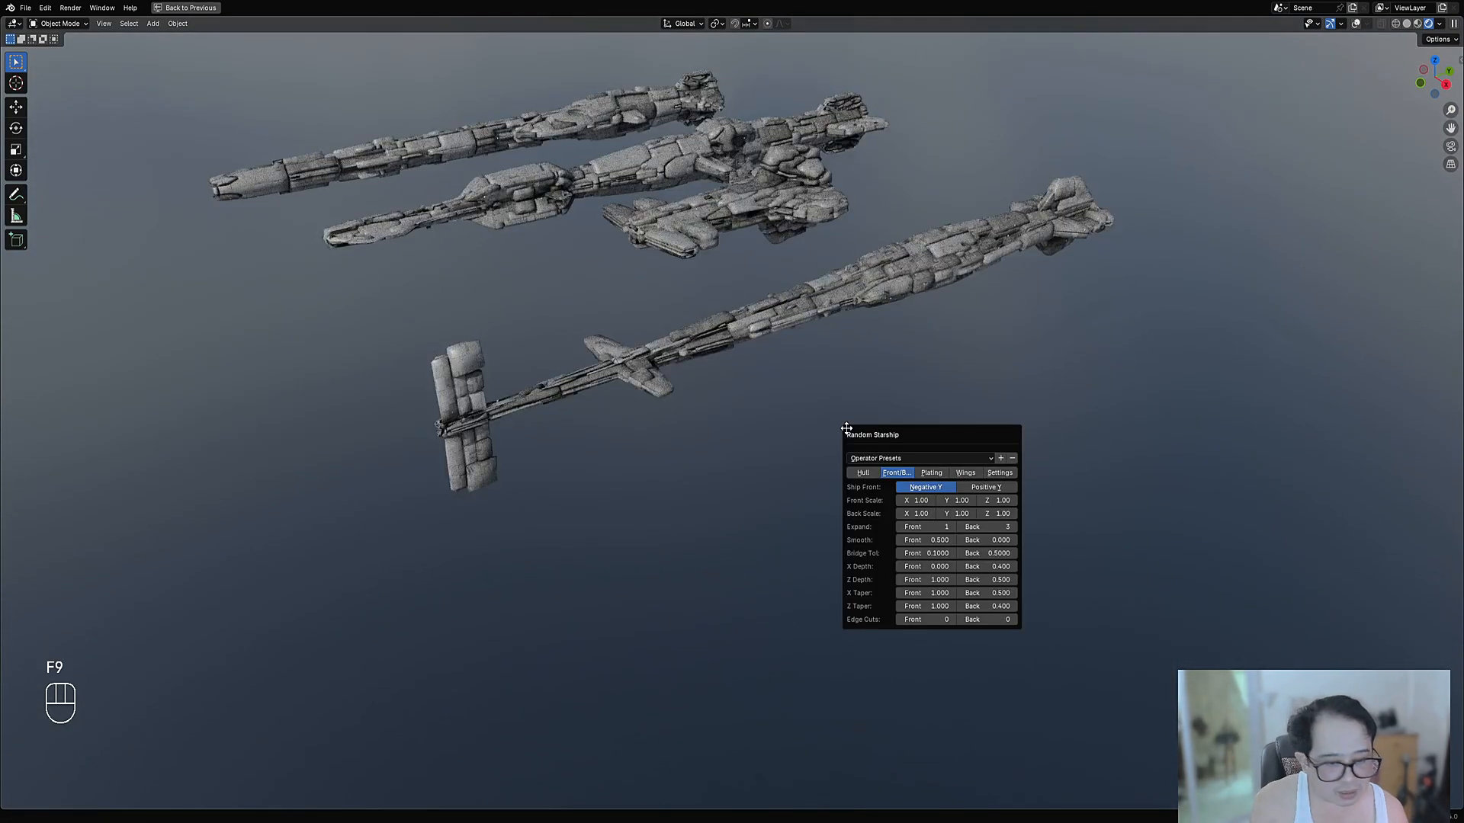
# Set the starship's front Z Depth to 0 and its front X Depth to 0.4
pyautogui.doubleClick(916, 581)
pyautogui.write('0')
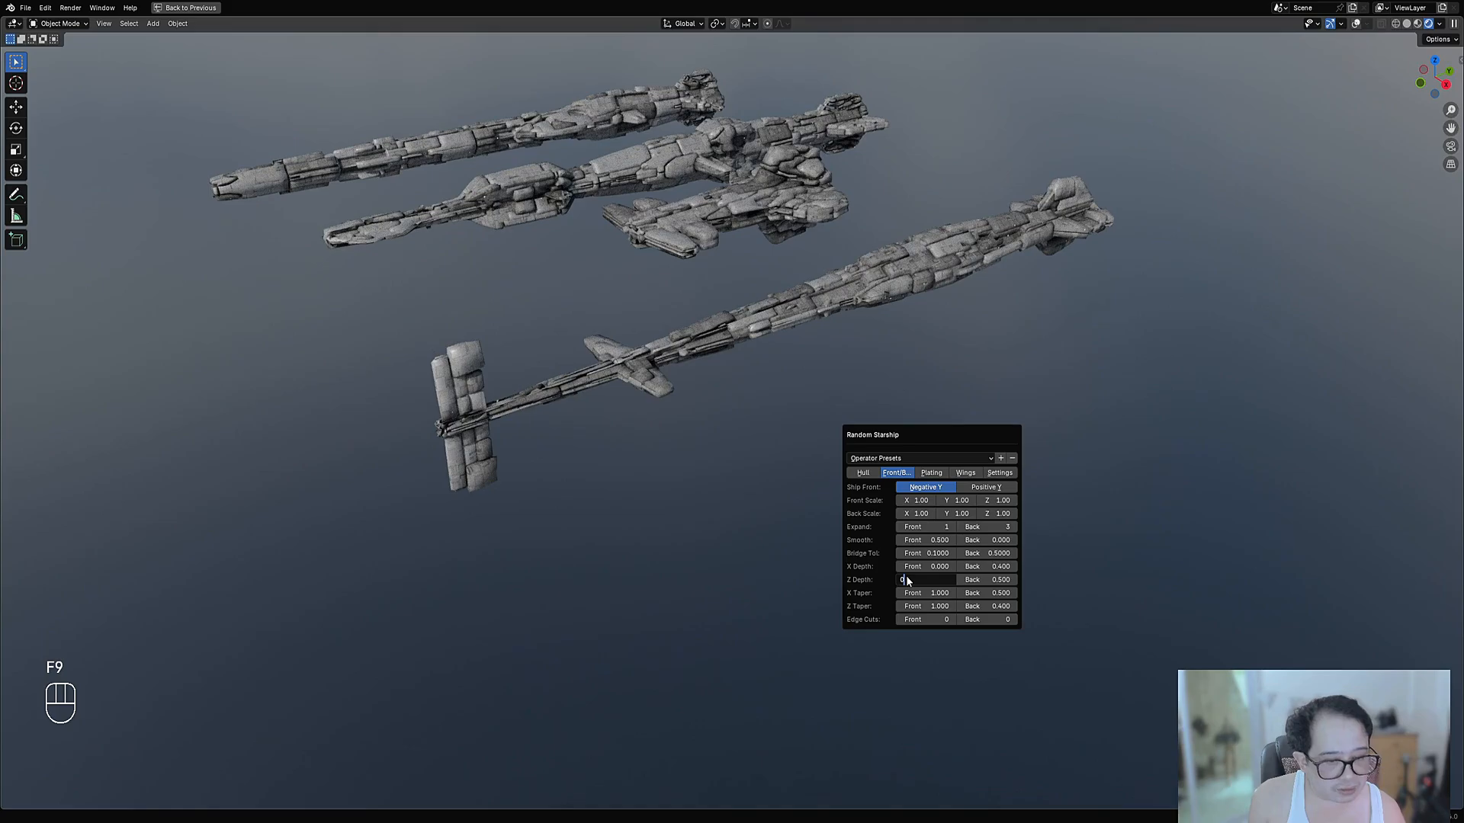
pyautogui.press('Return')
pyautogui.doubleClick(920, 566)
pyautogui.press('BackSpace')
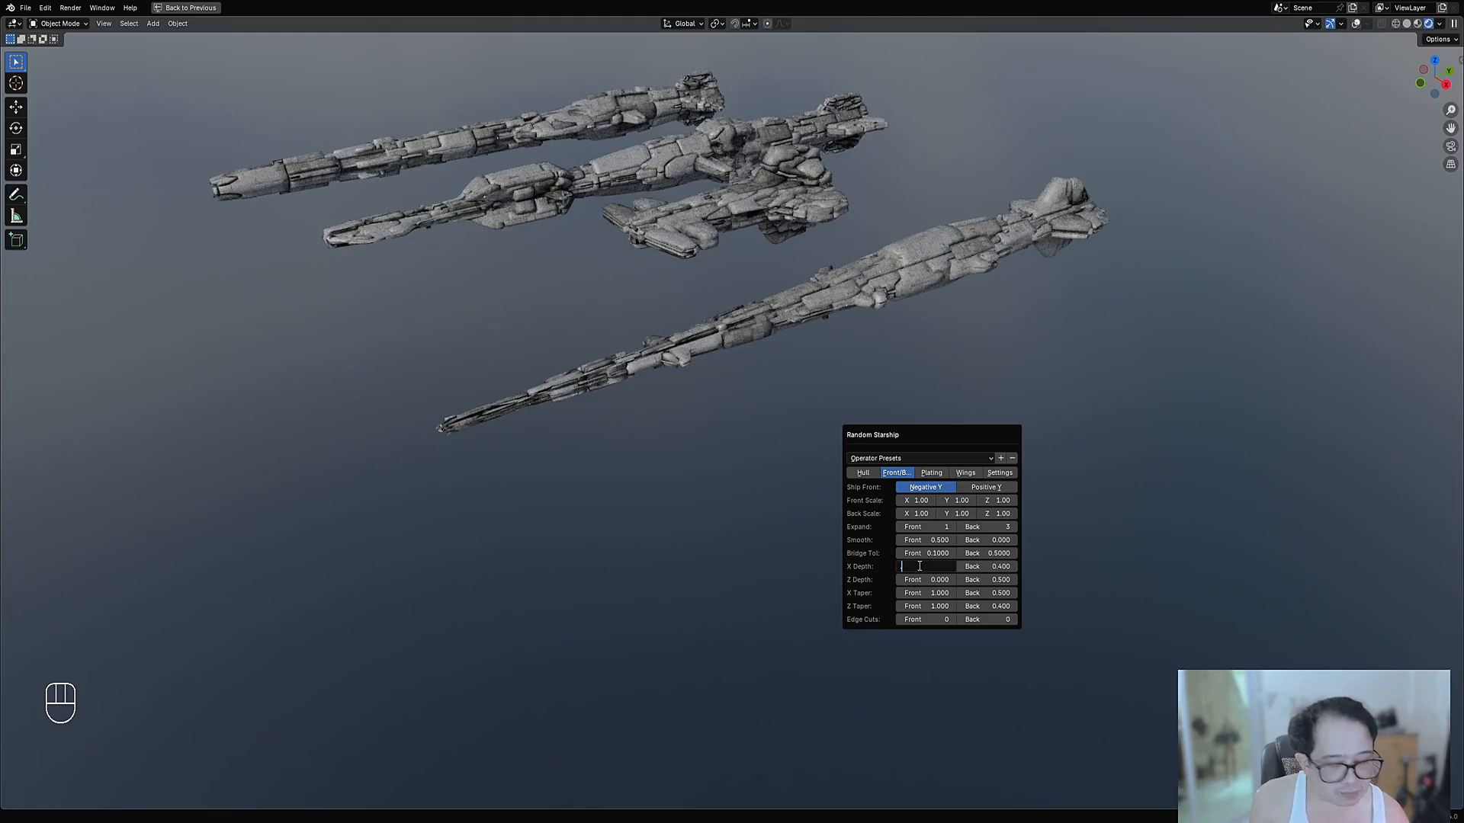
pyautogui.write('.4')
pyautogui.press('Return')
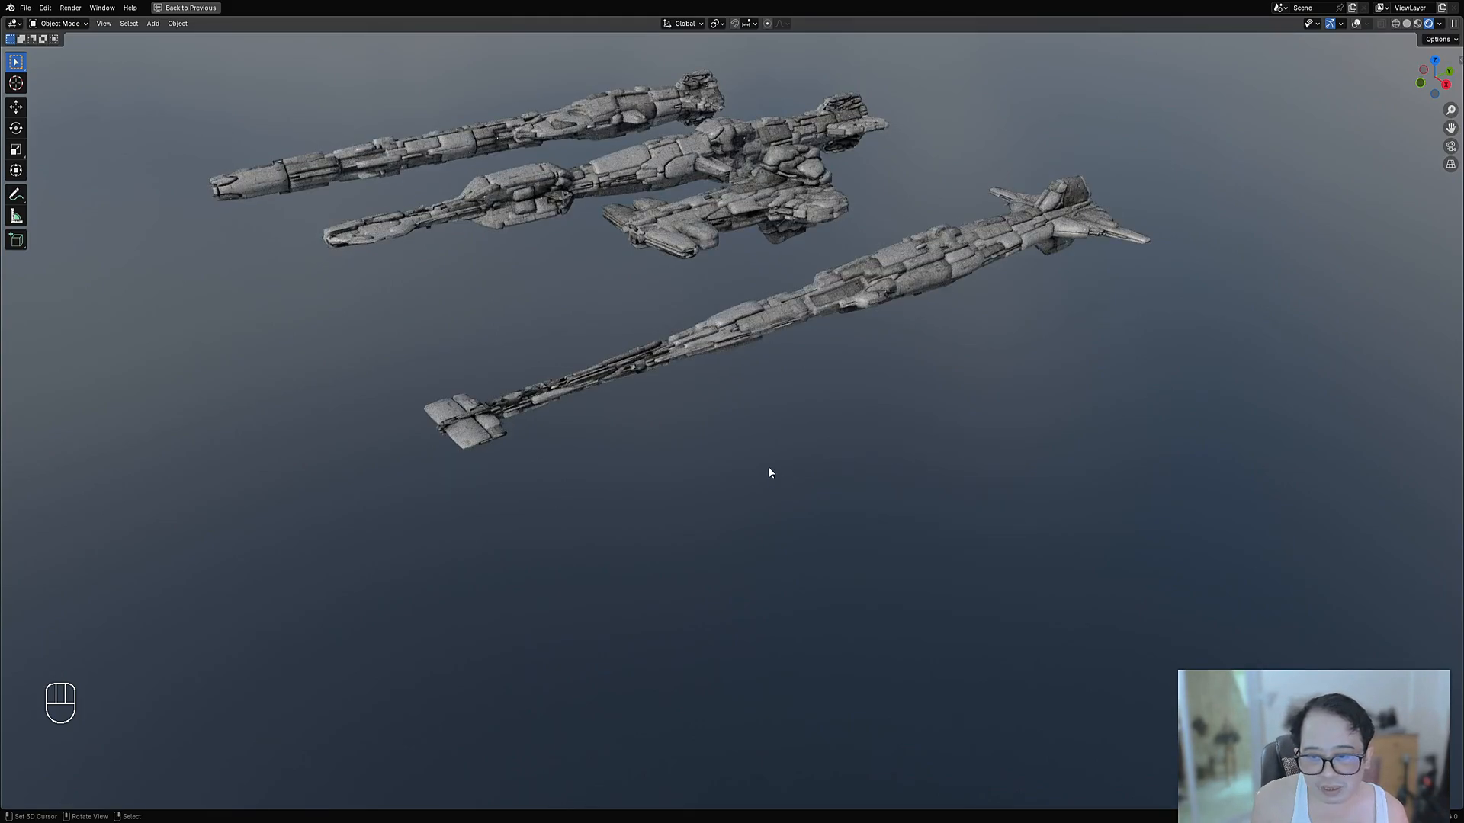
# Set the starship's front X Taper to 0.4
pyautogui.moveTo(771, 472); pyautogui.dragTo(762, 507, button='middle')
pyautogui.press('F9')
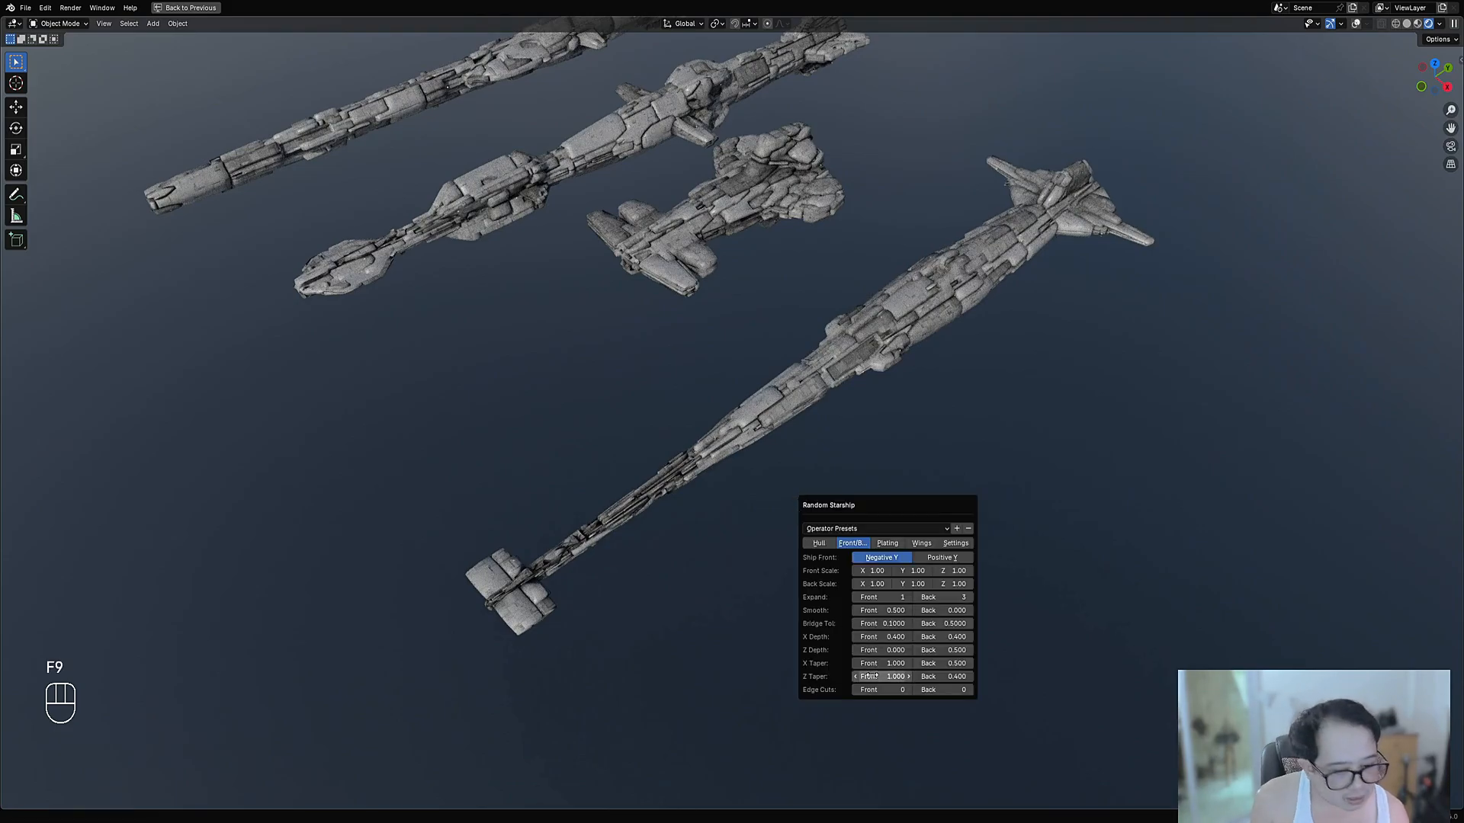
pyautogui.doubleClick(873, 662)
pyautogui.press('BackSpace')
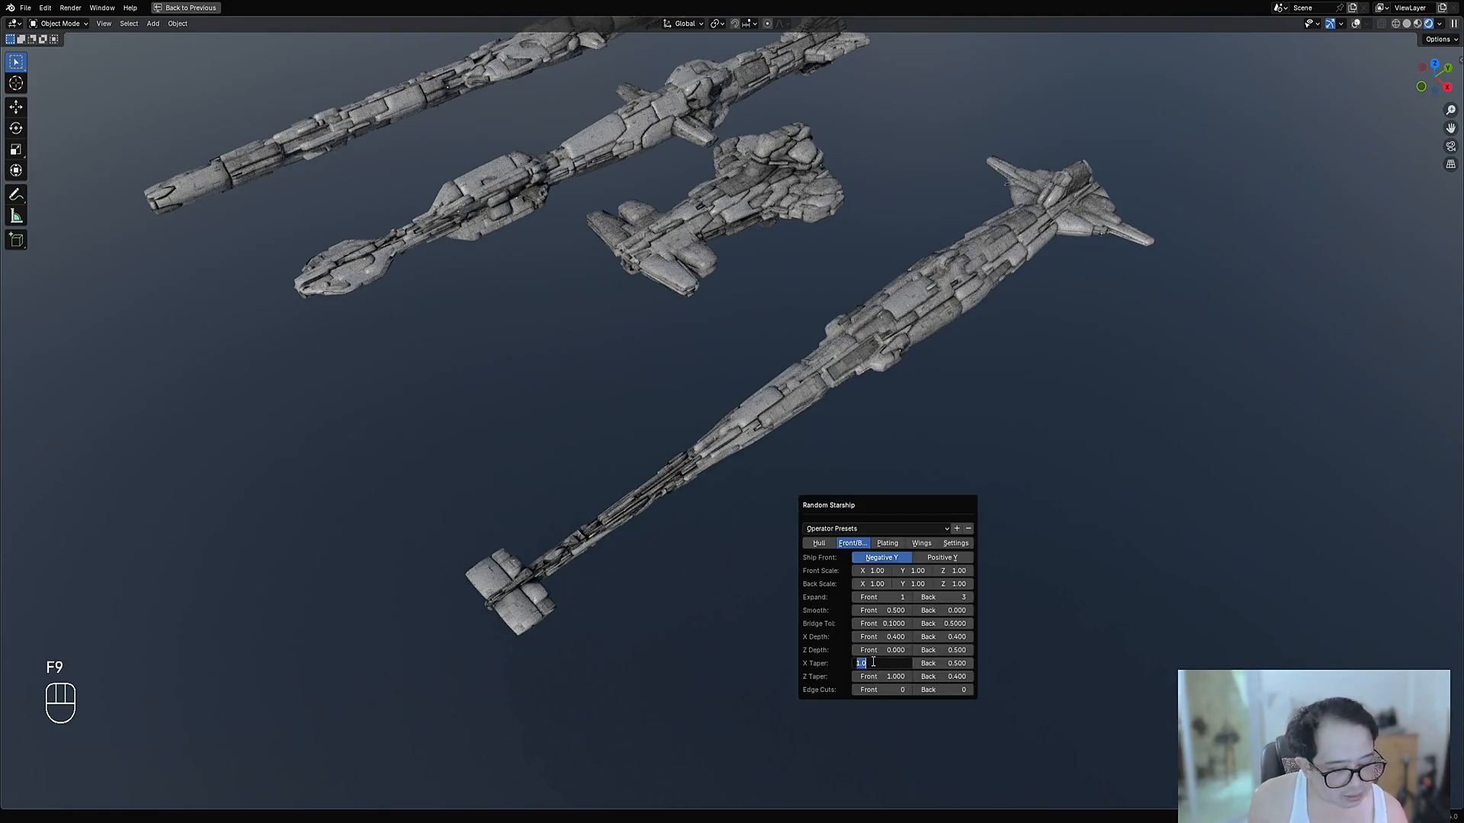
pyautogui.write('.4')
pyautogui.press('Return')
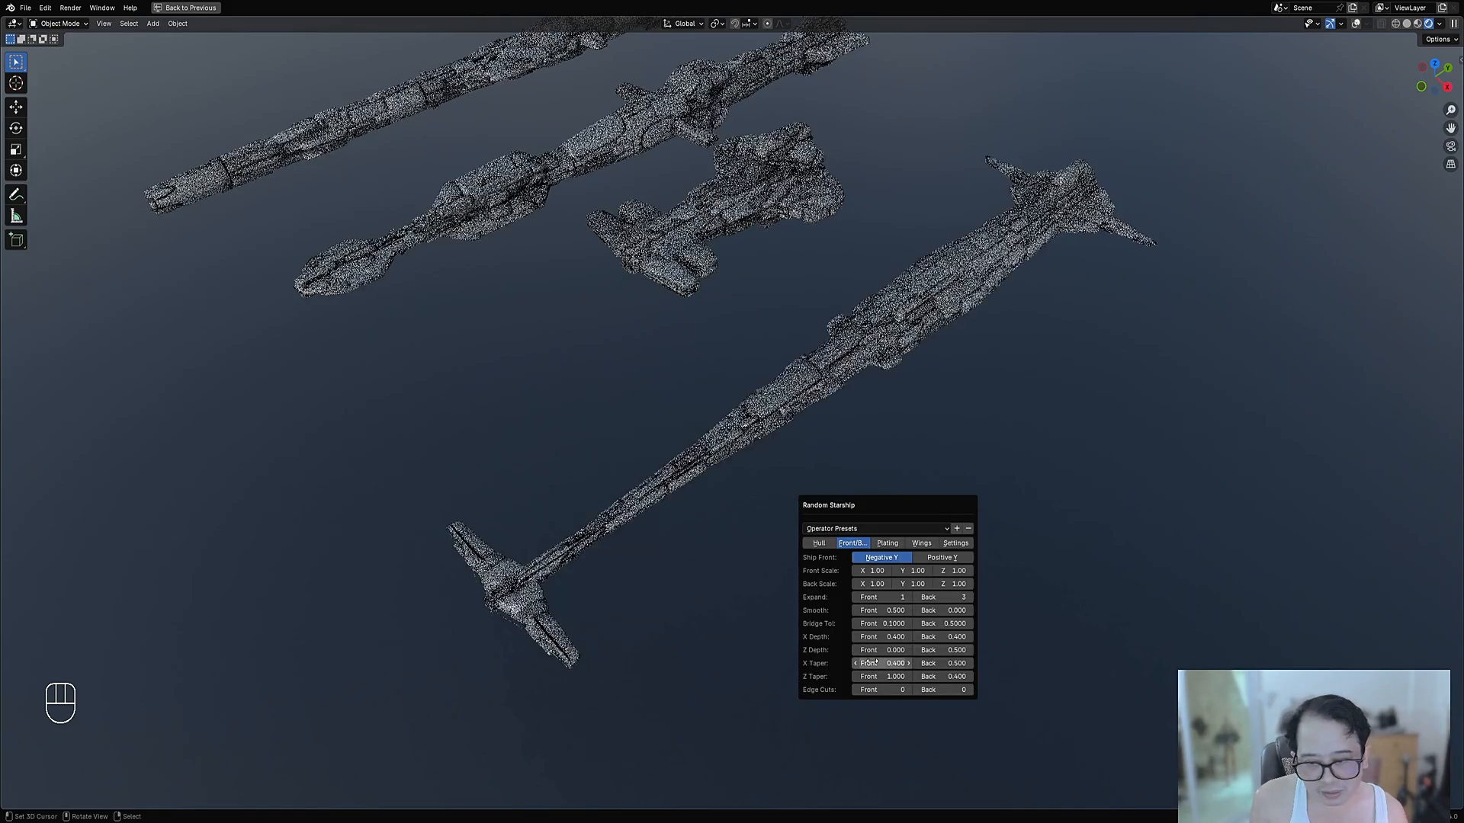
# Examine the starship from above and below, and look through its wing, front/back and hull settings
pyautogui.moveTo(692, 477); pyautogui.dragTo(716, 276, button='middle')
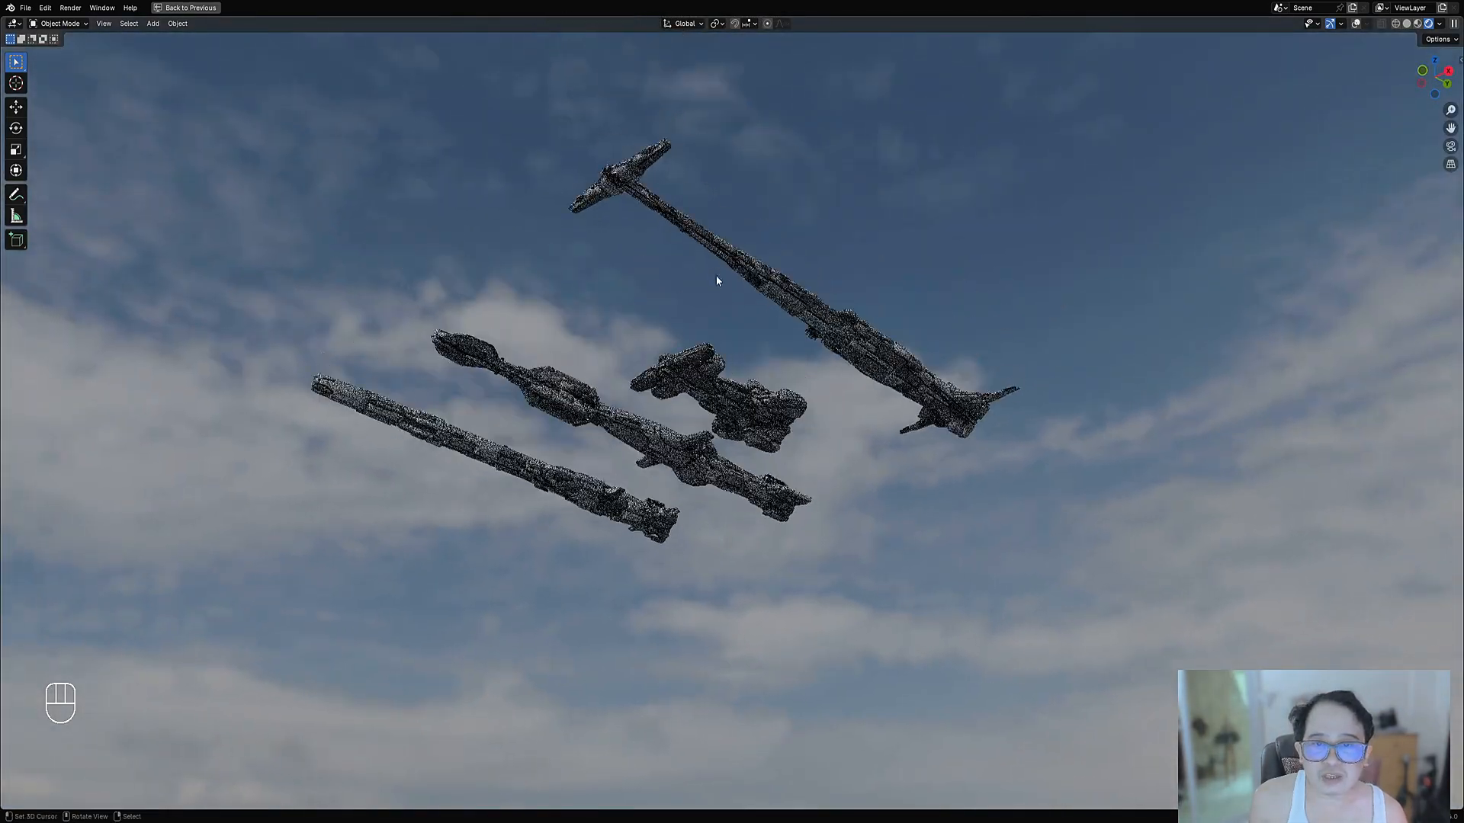
pyautogui.moveTo(620, 207); pyautogui.dragTo(780, 509, button='middle')
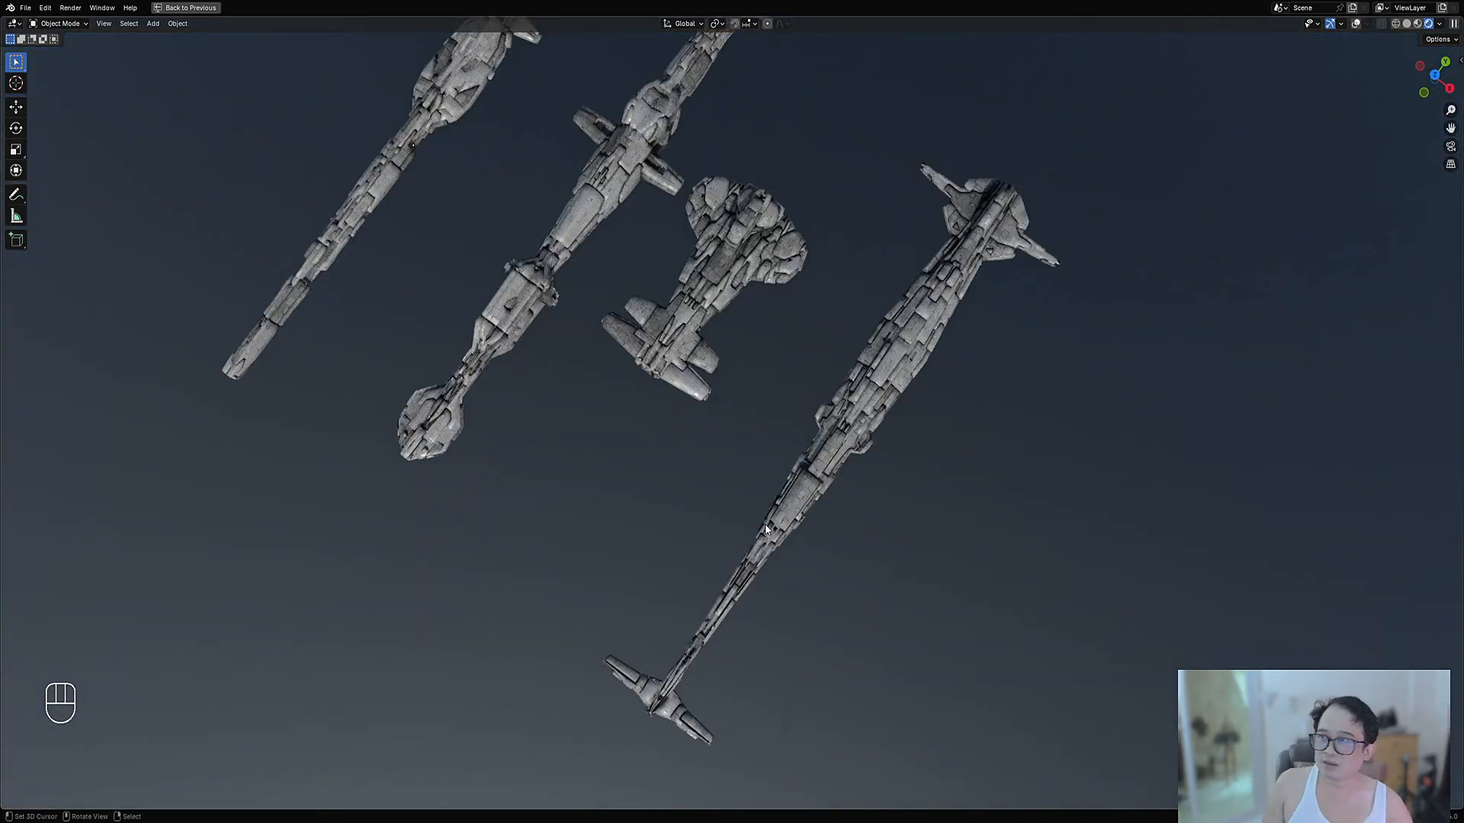
pyautogui.moveTo(775, 534); pyautogui.dragTo(733, 541, button='middle')
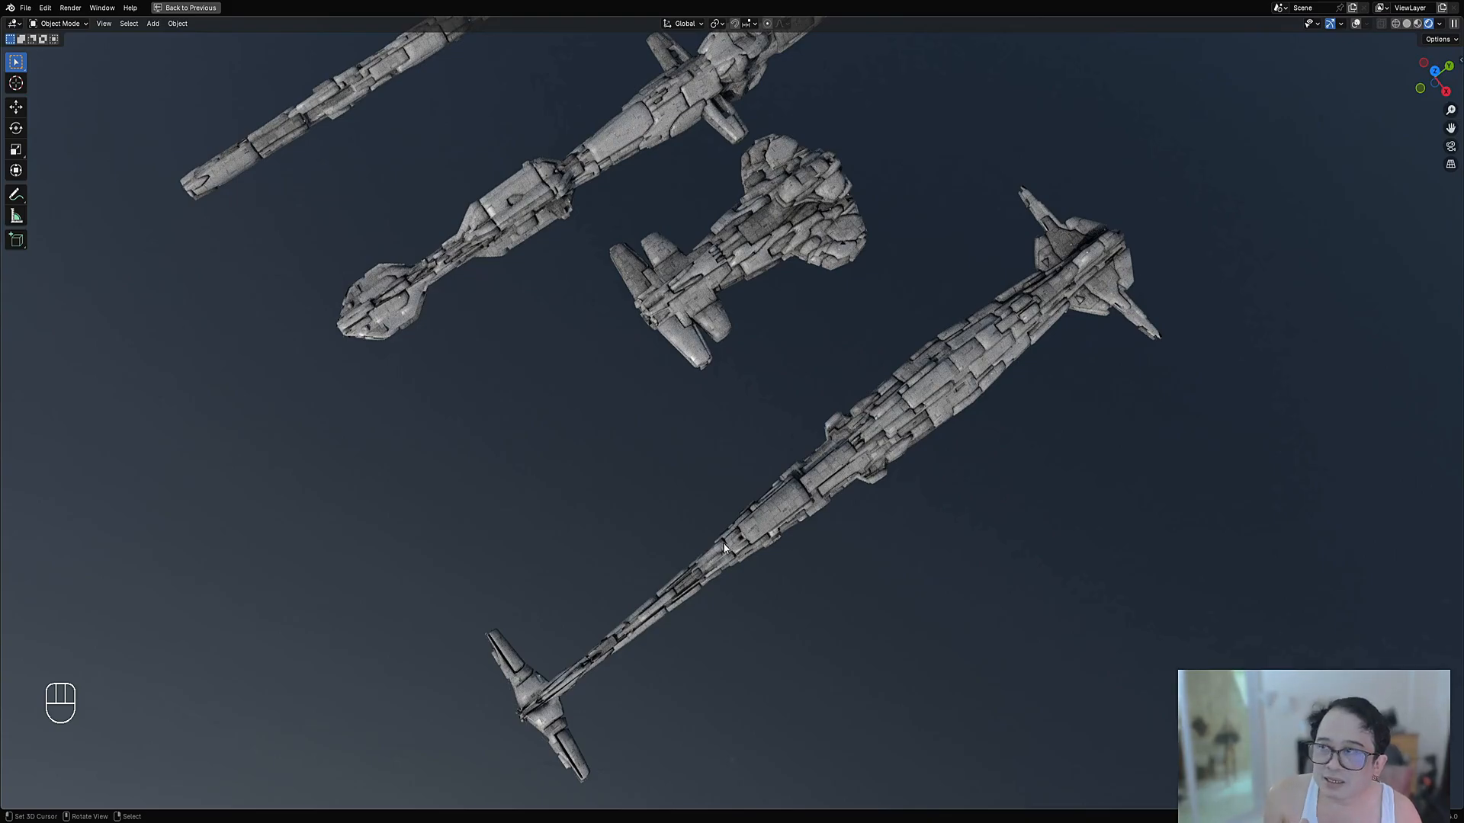
pyautogui.moveTo(653, 628); pyautogui.dragTo(453, 596, button='middle')
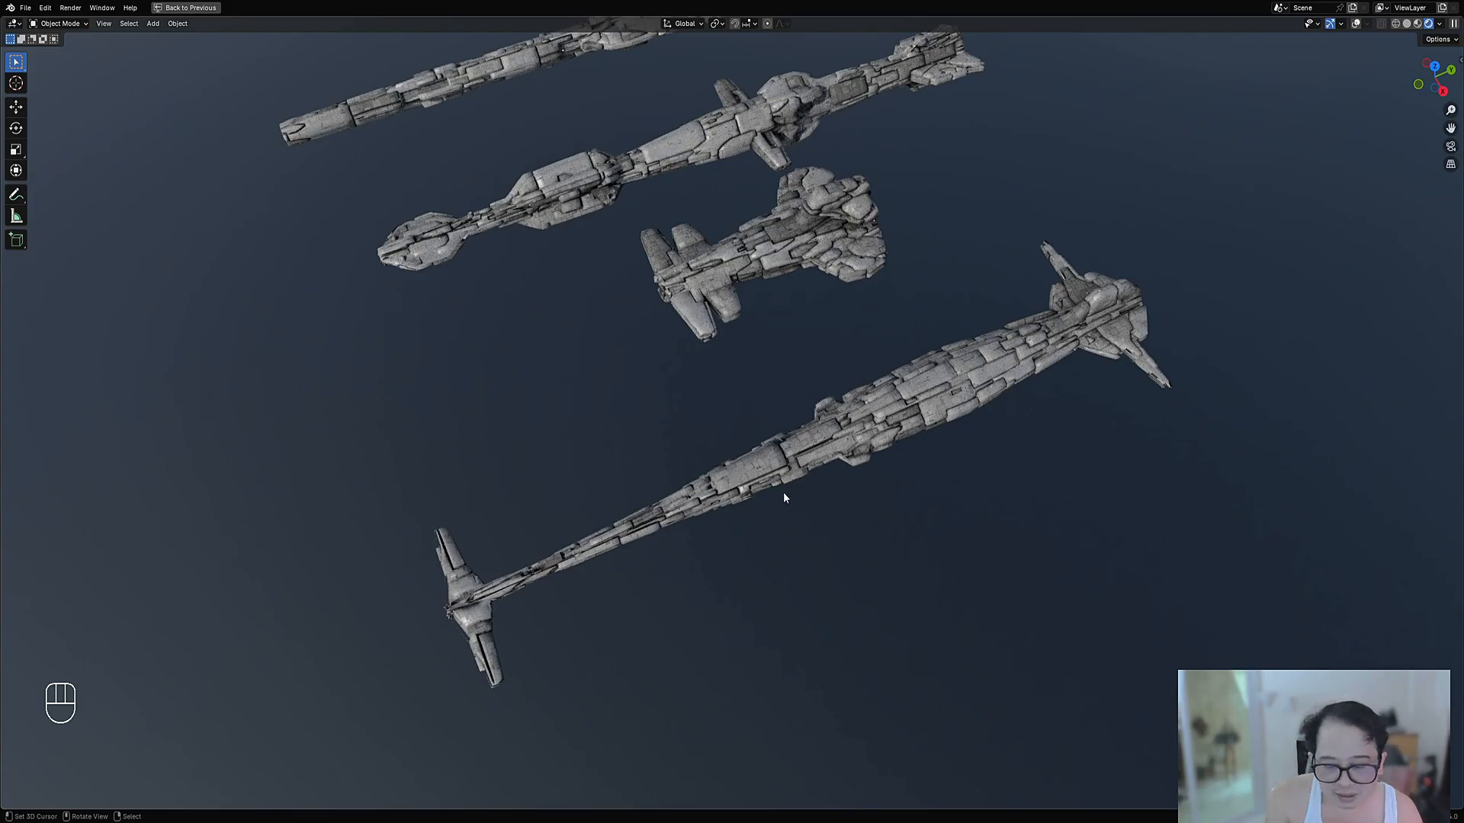
pyautogui.press('F9')
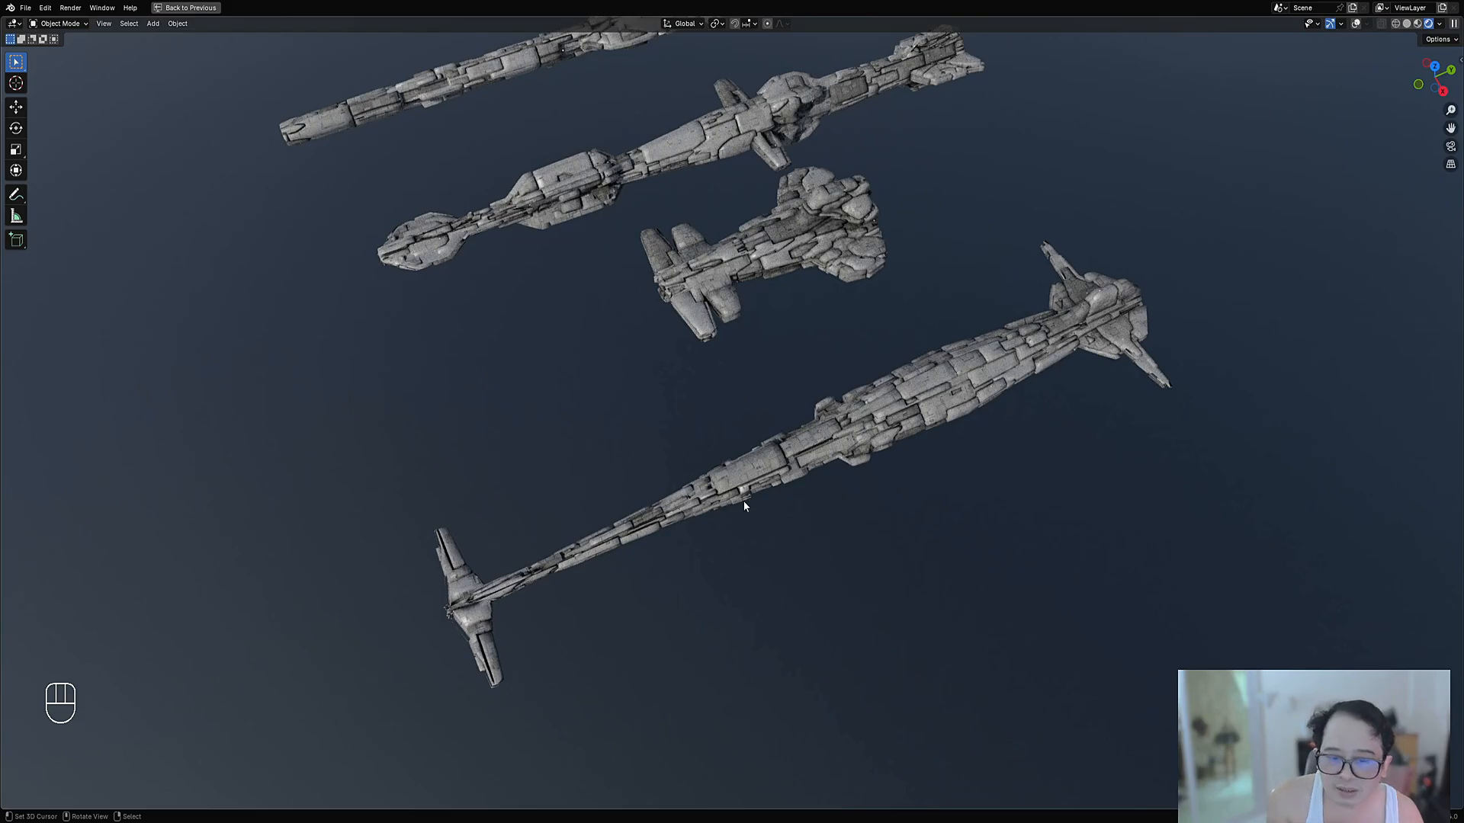
pyautogui.press('F9')
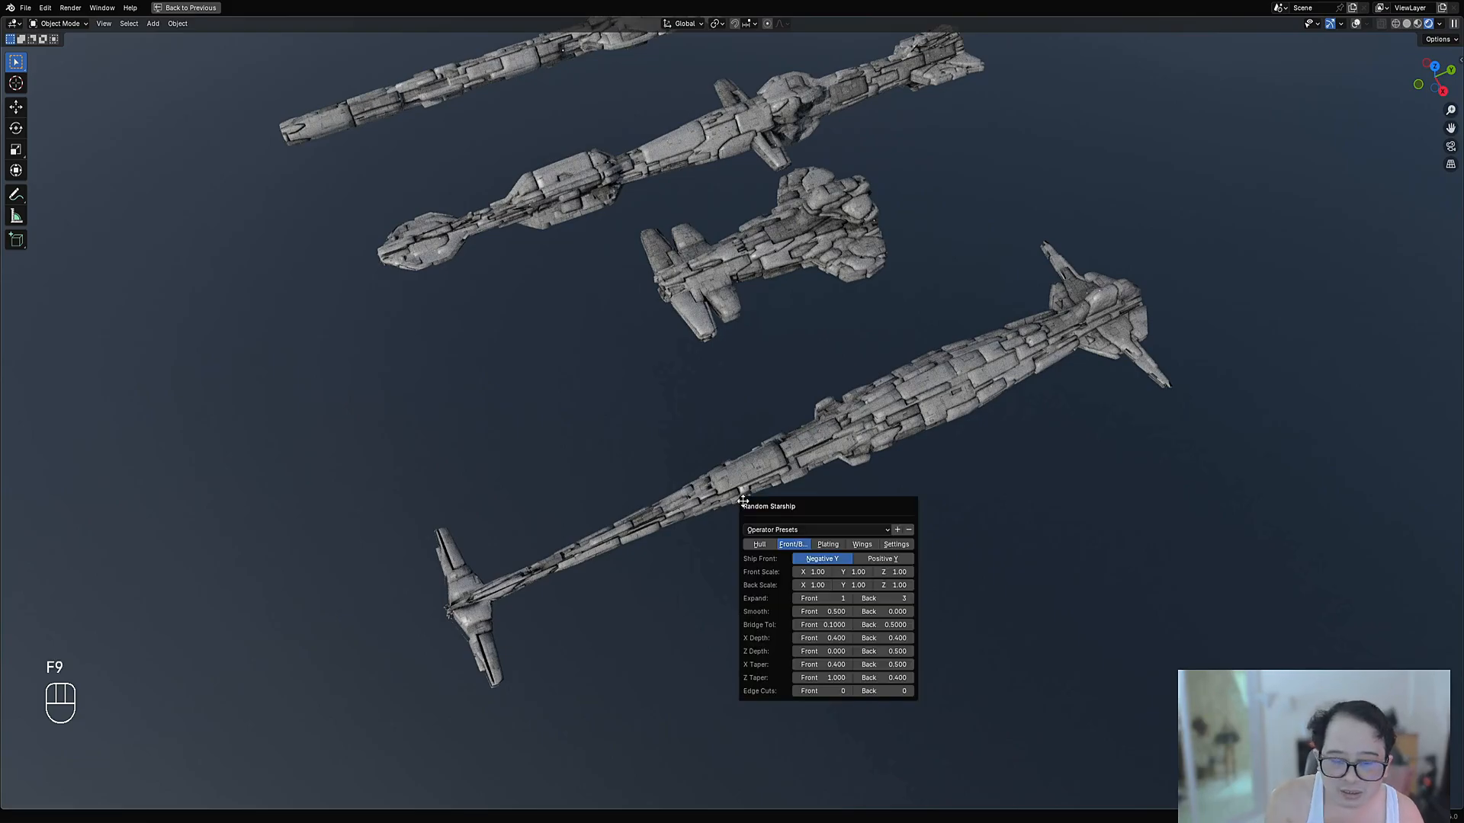
pyautogui.click(852, 546)
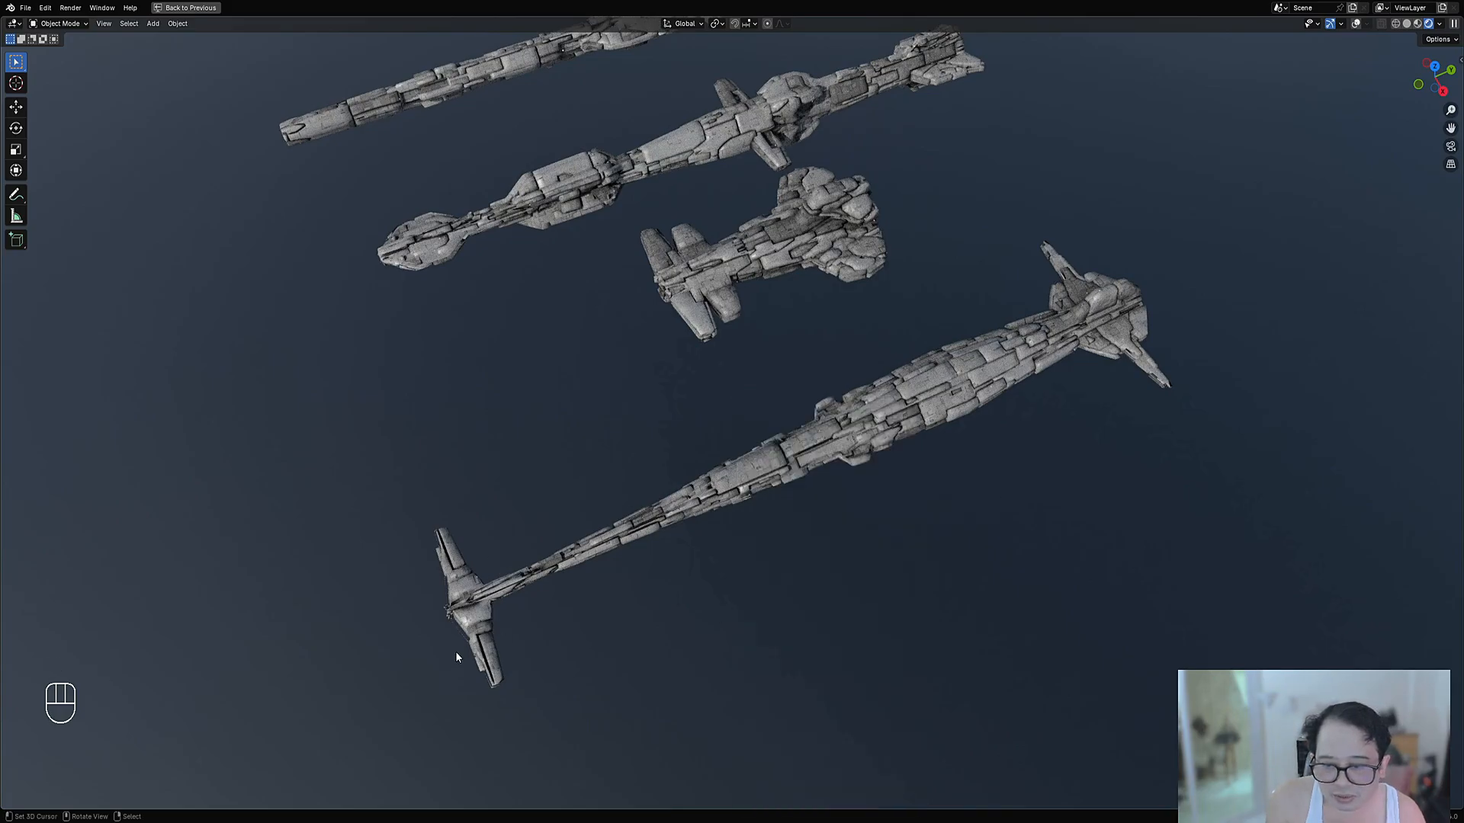
pyautogui.press('F9')
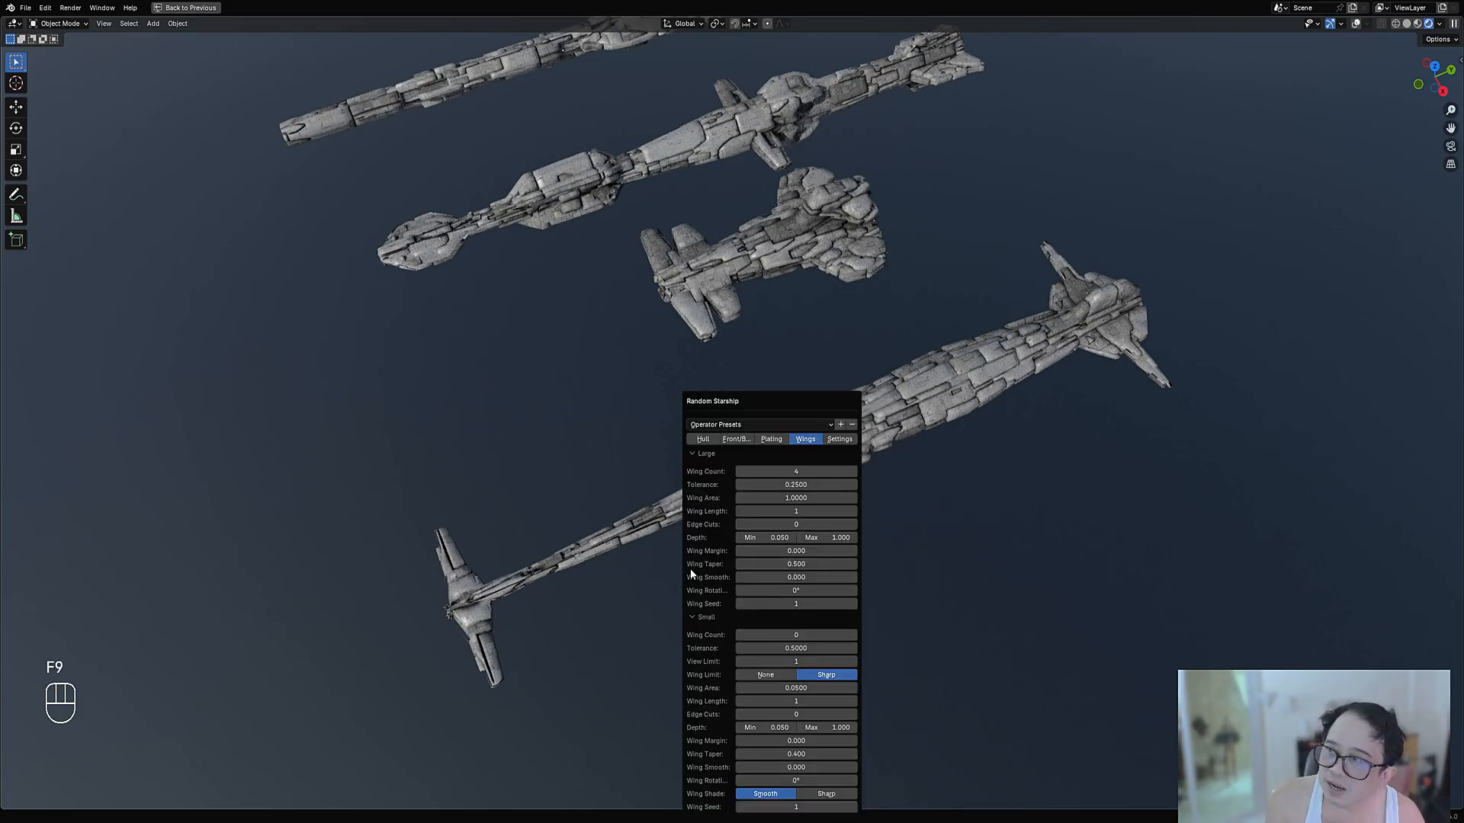
pyautogui.click(724, 440)
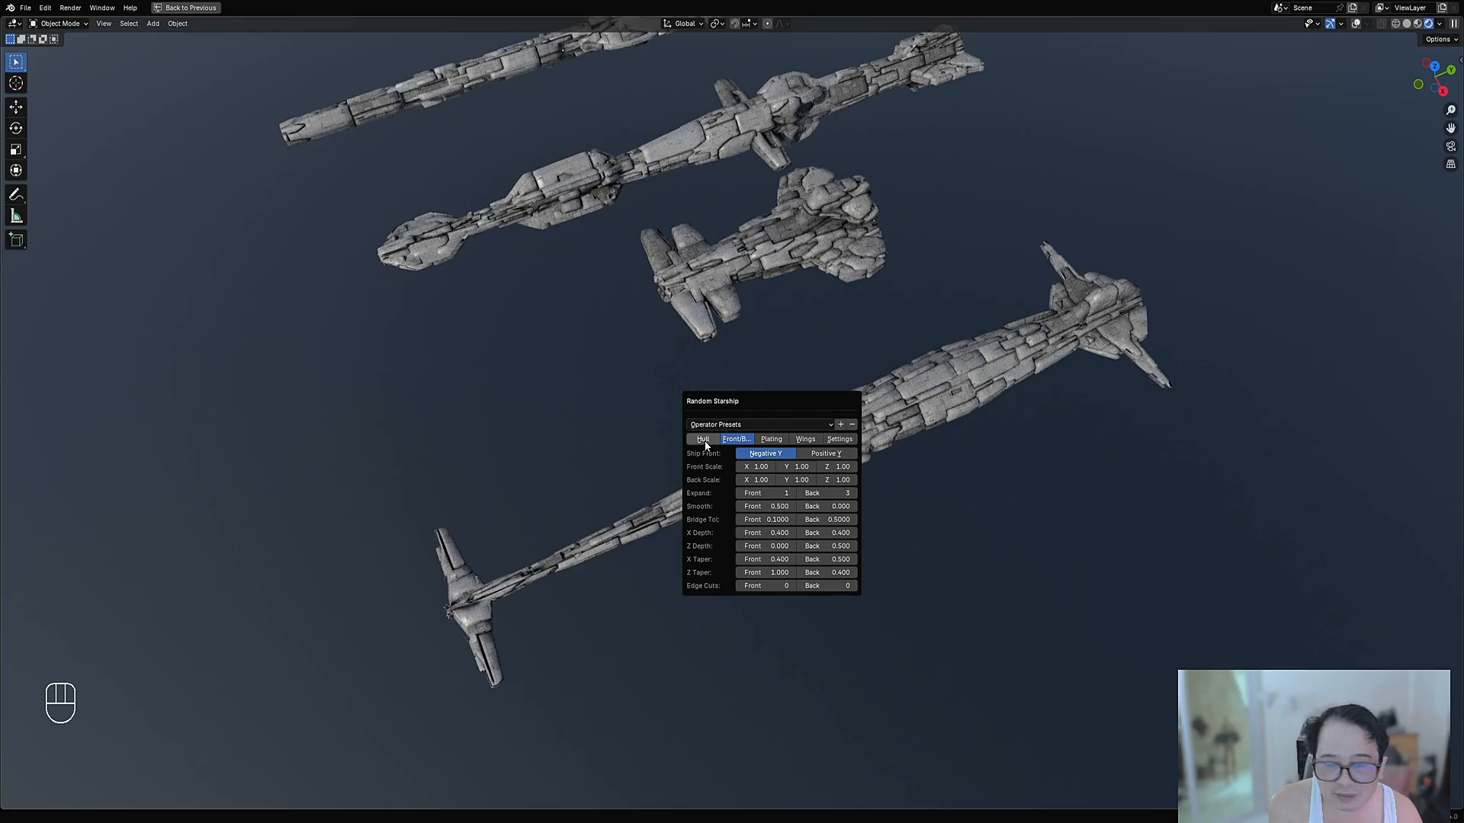
pyautogui.click(703, 441)
pyautogui.moveTo(479, 514); pyautogui.dragTo(892, 415, button='middle')
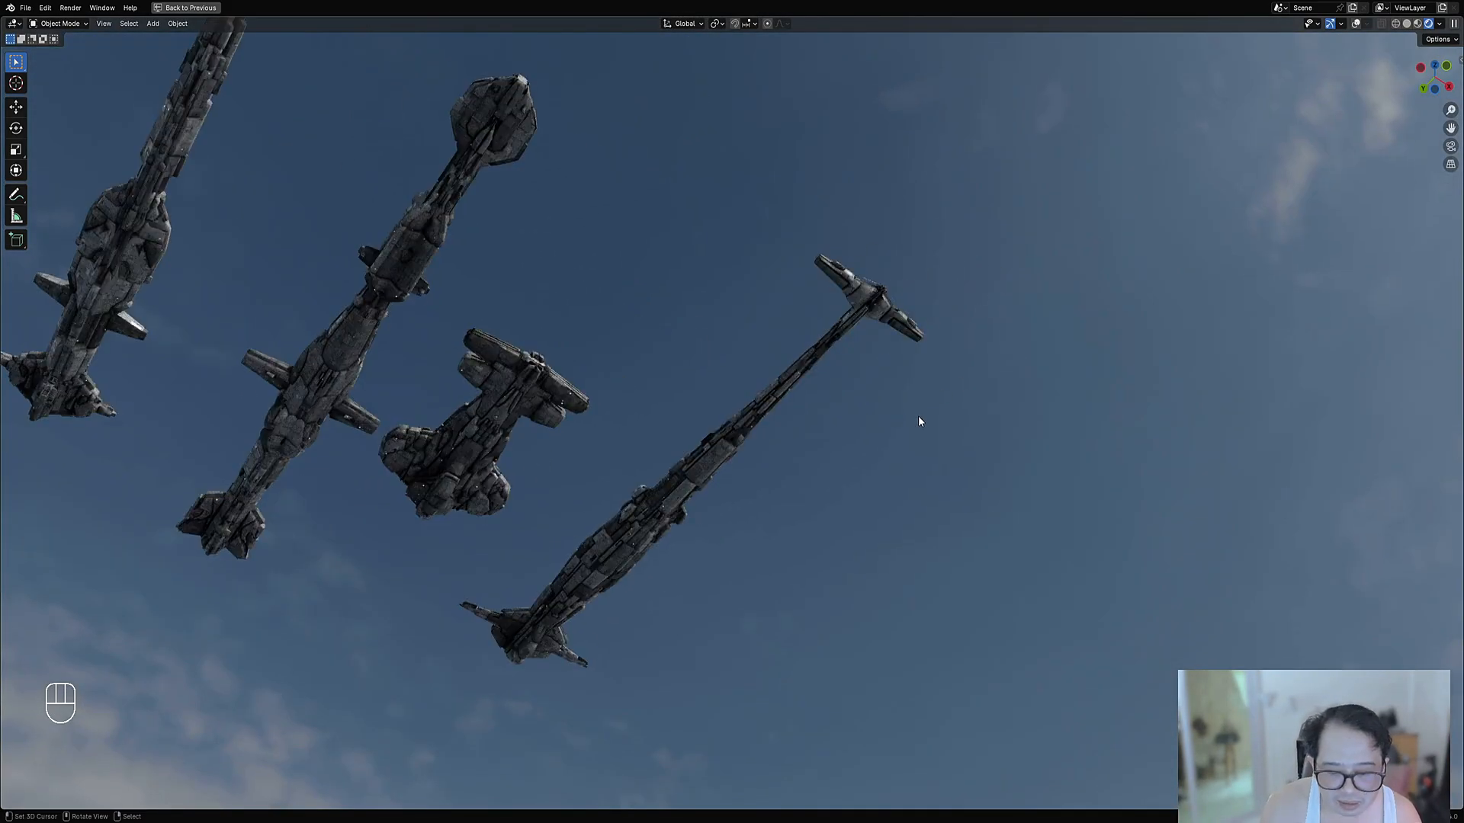
# Try the starship's front X Depth at 0.2 and 0.1, and return it to 0.4
pyautogui.press('F9')
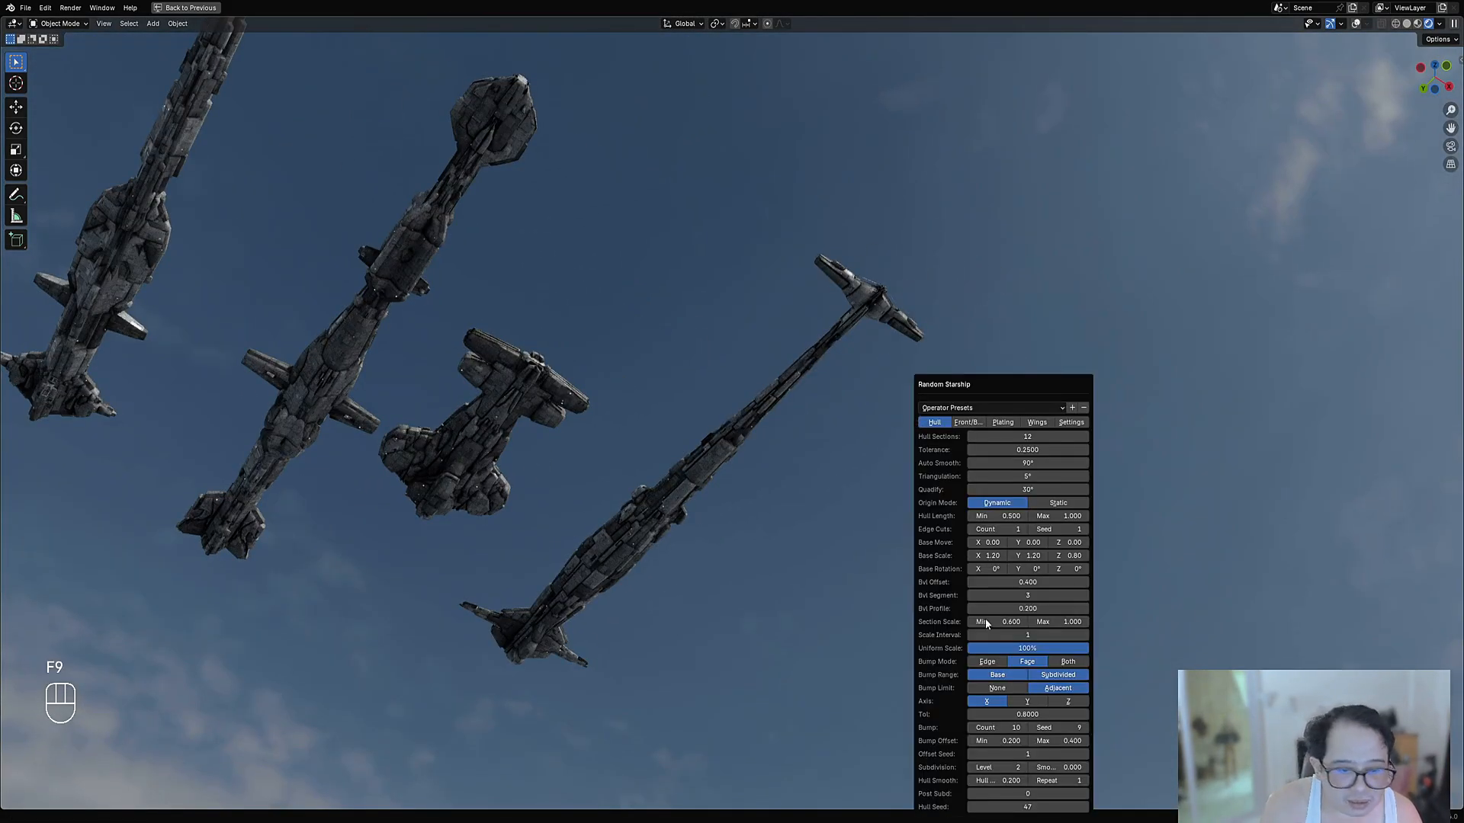
pyautogui.click(967, 422)
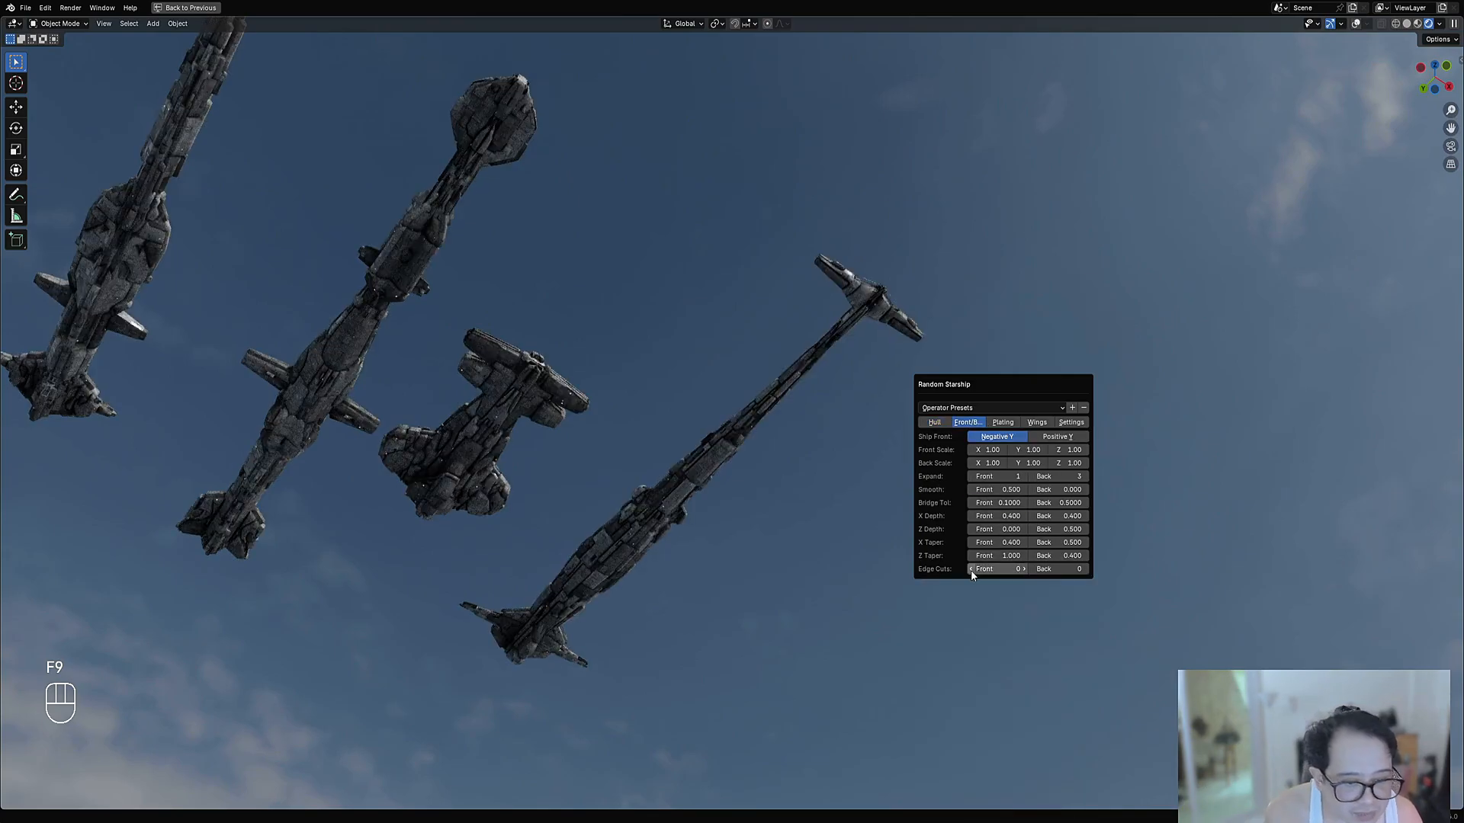
pyautogui.click(989, 516)
pyautogui.write('.2')
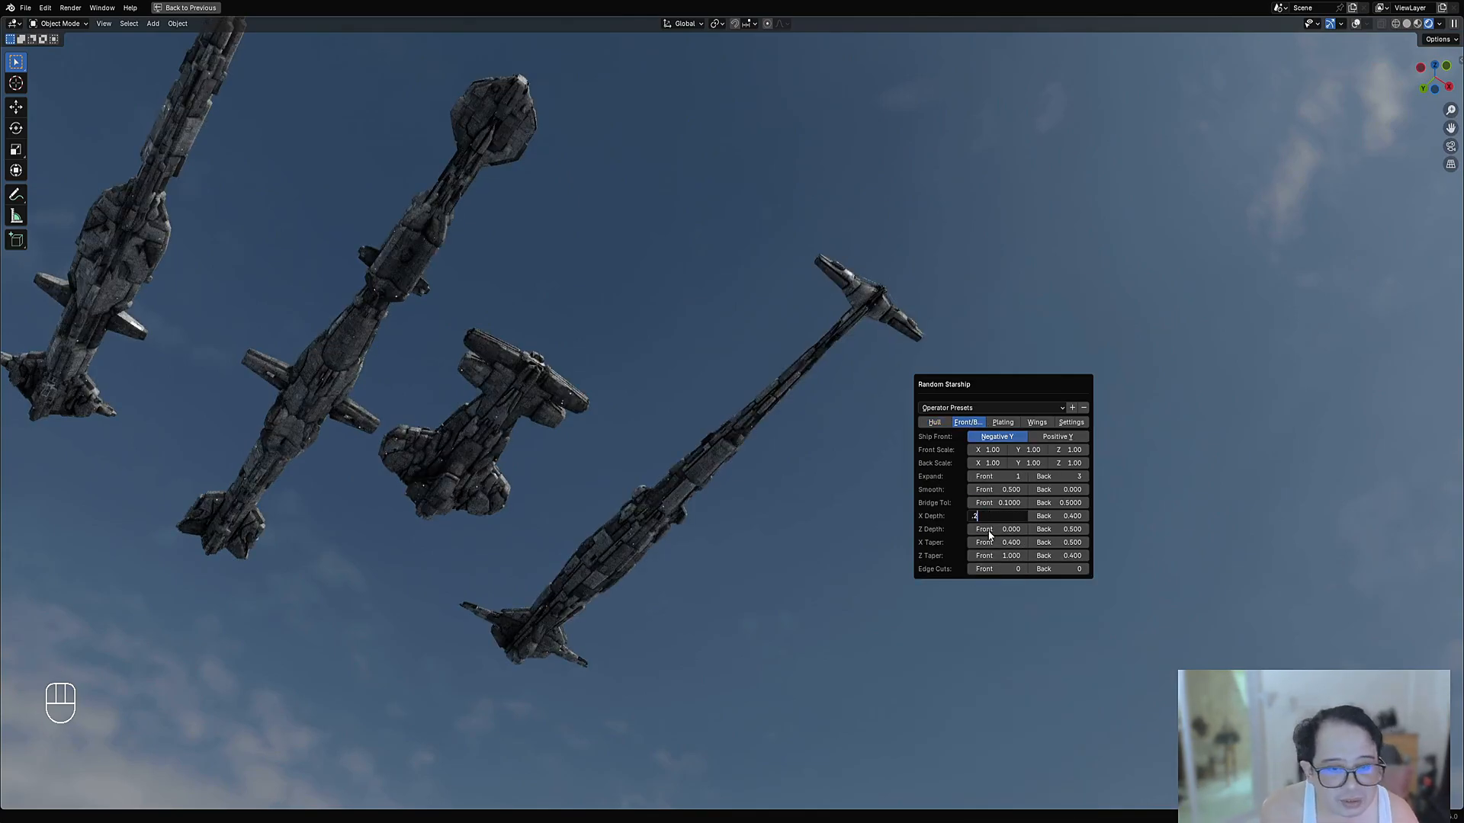
pyautogui.press('Return')
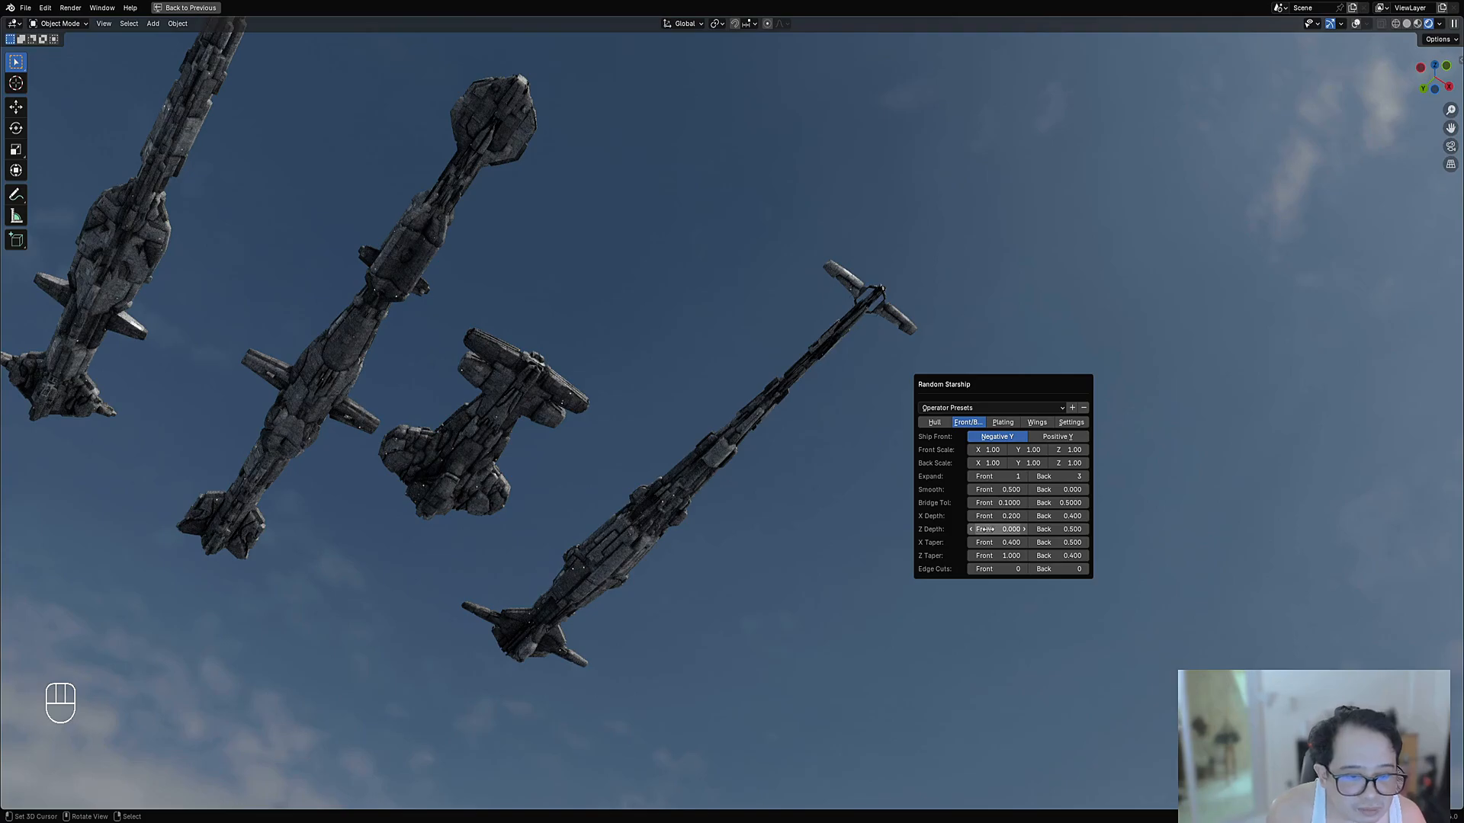
pyautogui.click(994, 516)
pyautogui.write('.1')
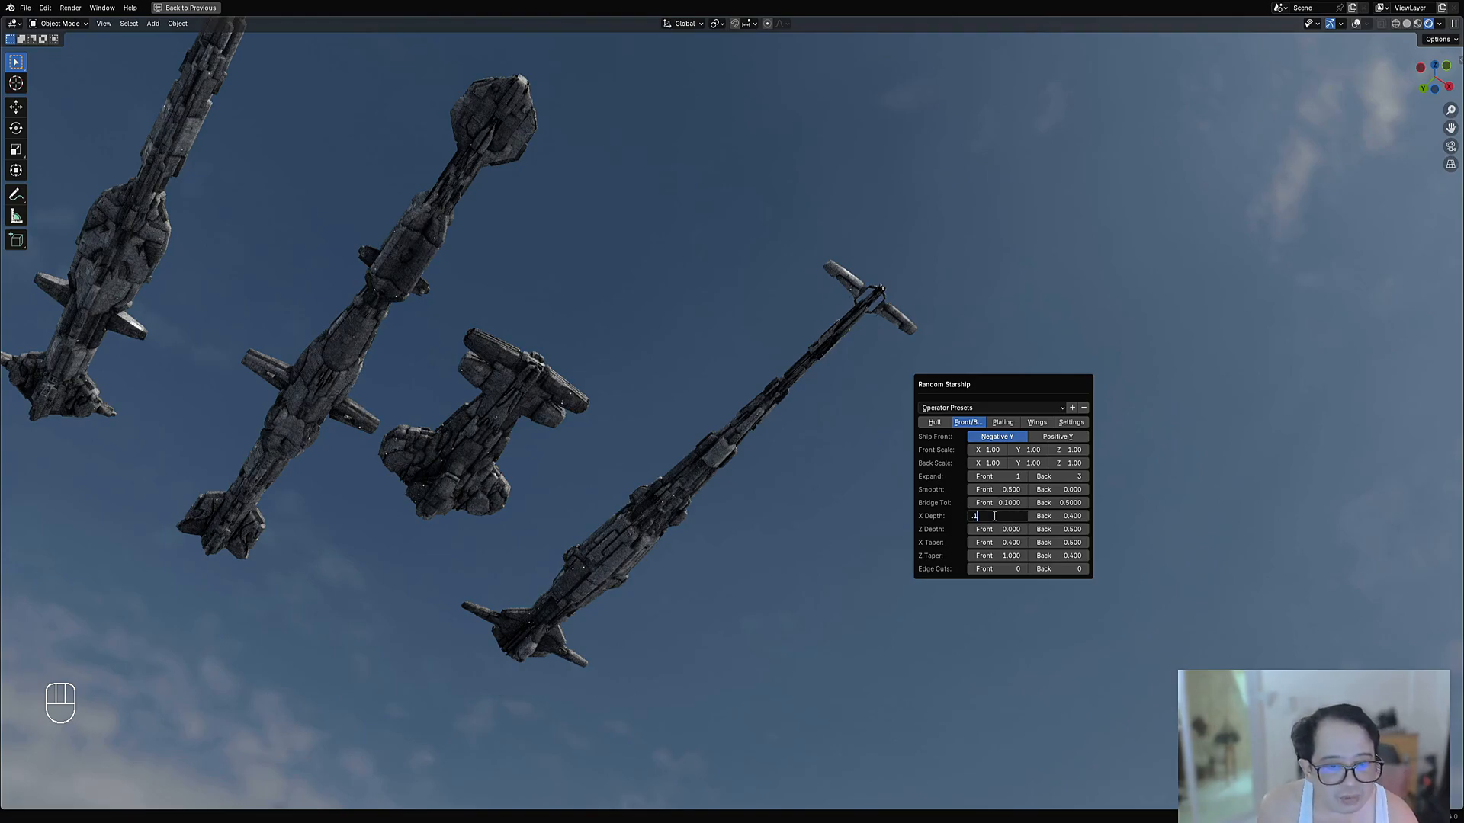
pyautogui.press('Return')
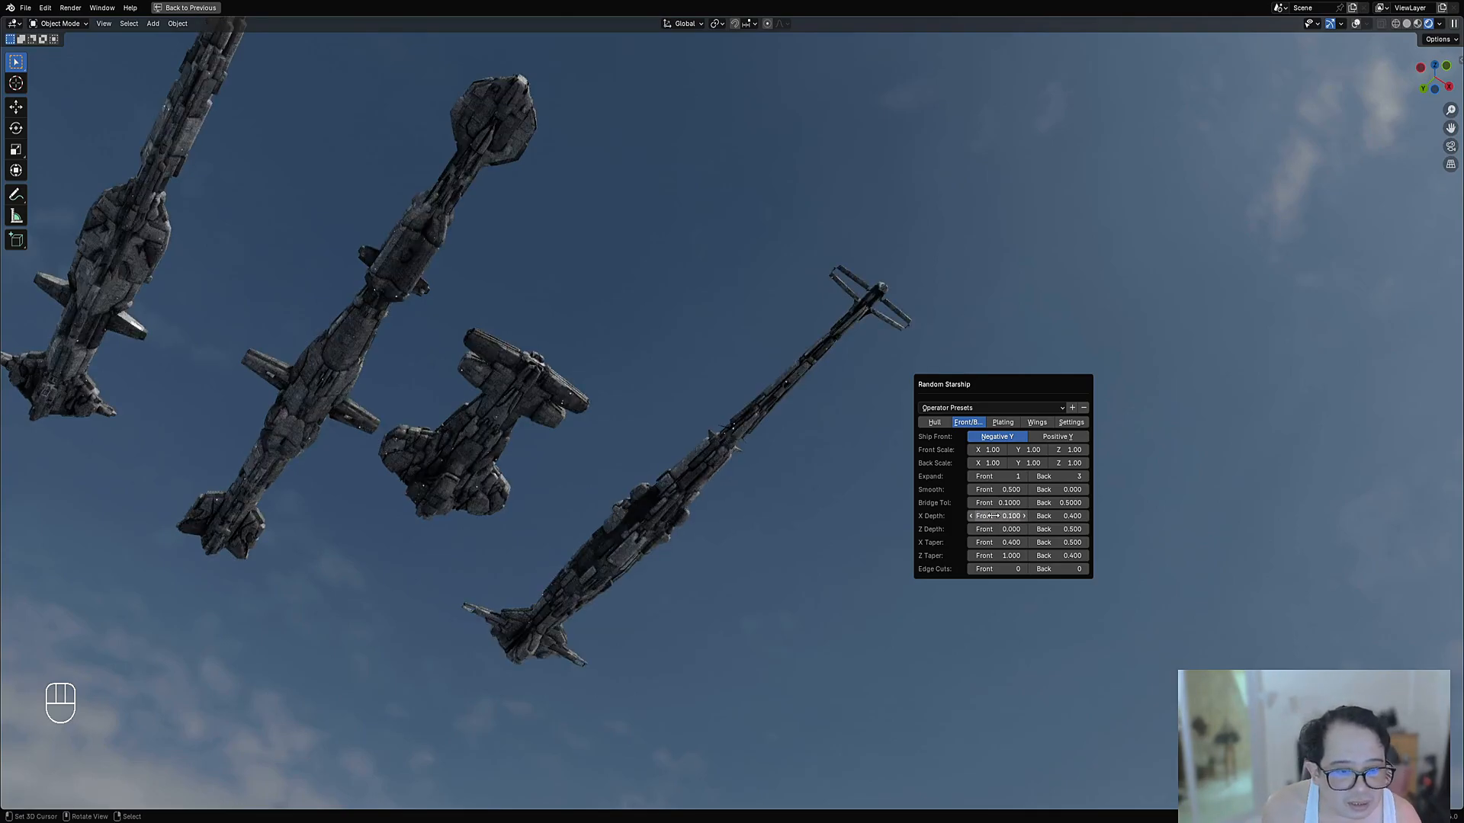
pyautogui.click(993, 516)
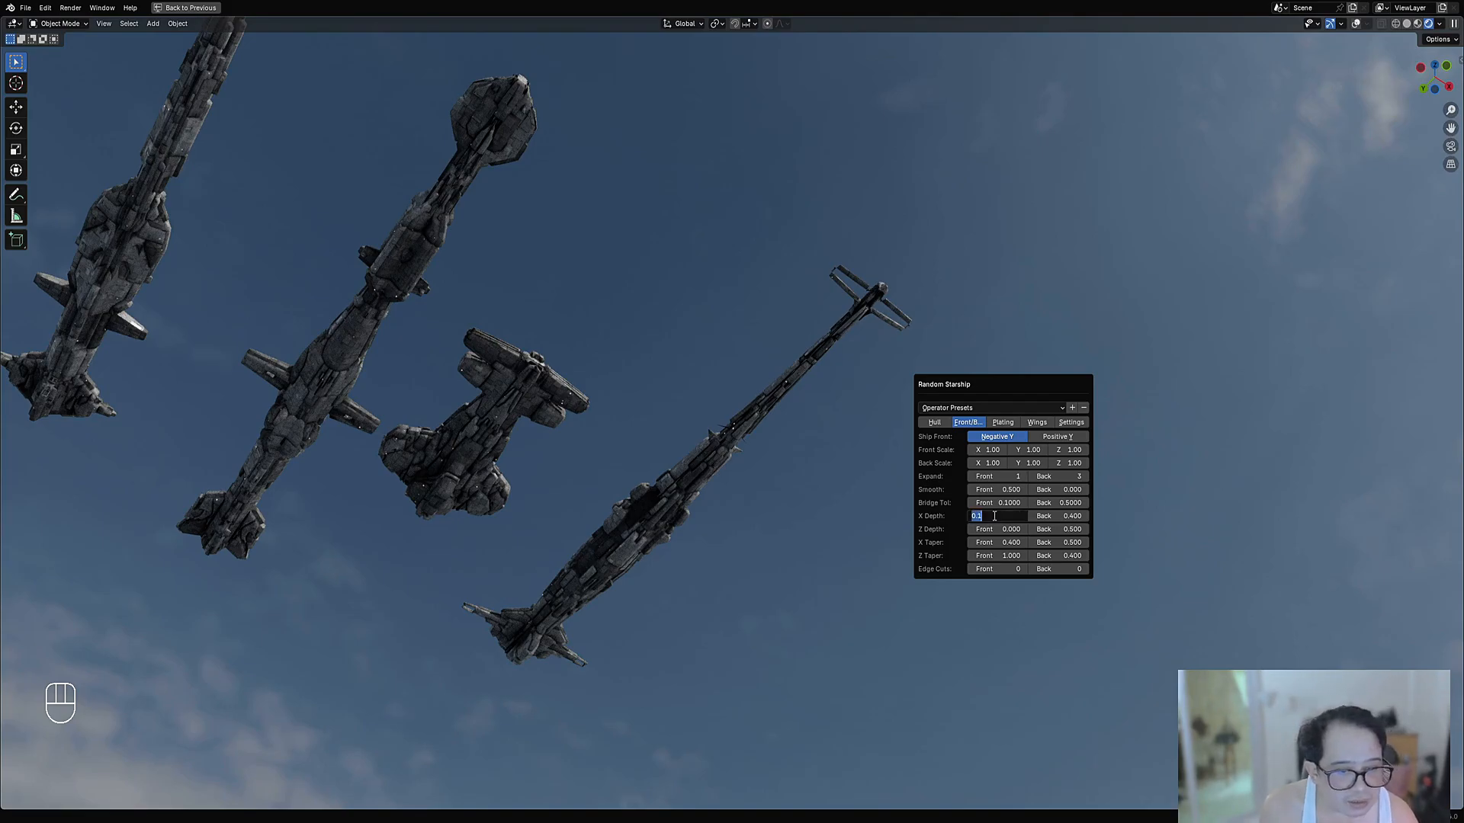
pyautogui.write('.4')
pyautogui.press('Return')
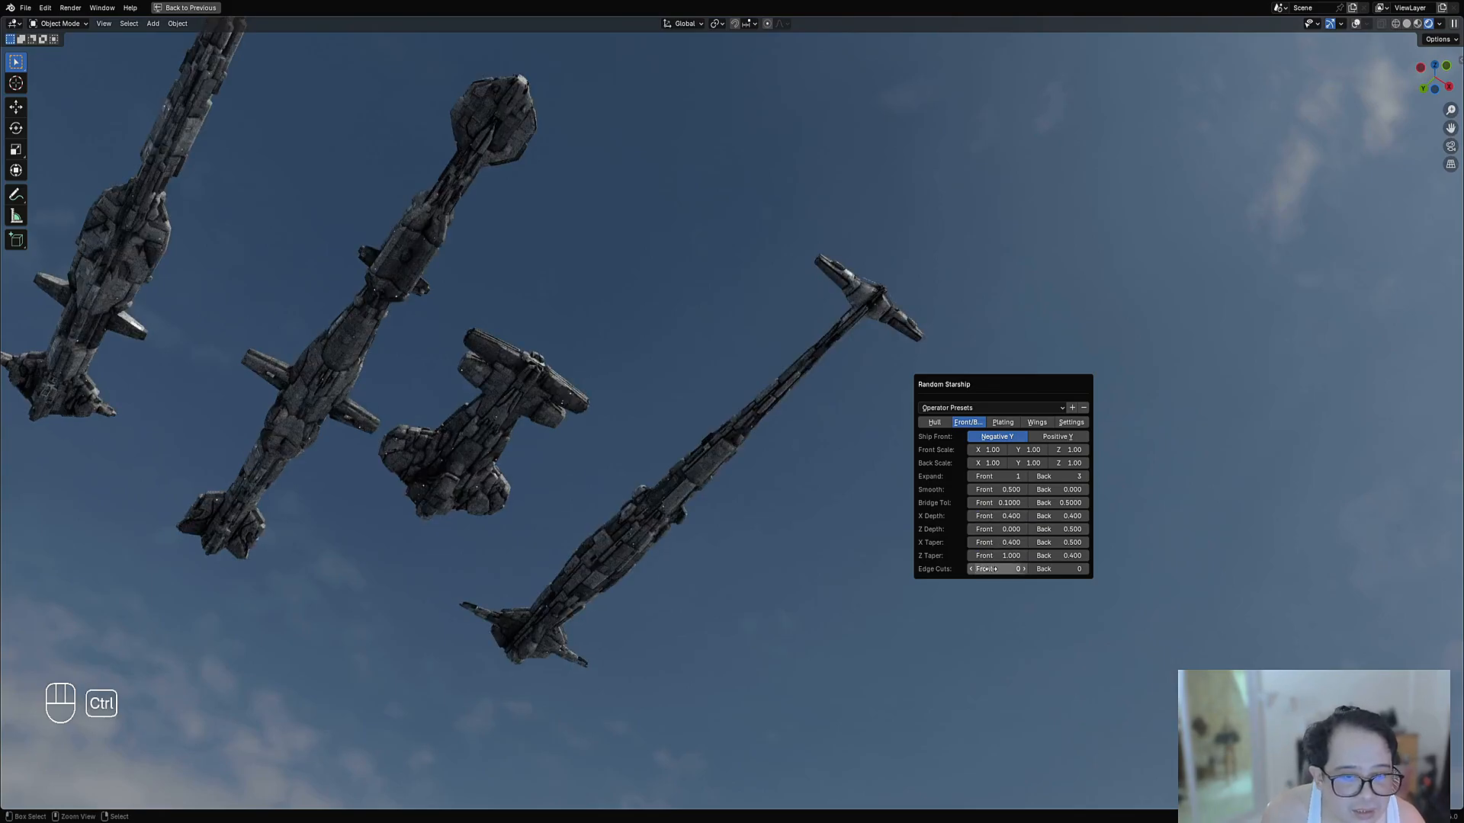
# Try widening the starship's back X scale to about 1.64, and cancel the change
pyautogui.keyDown('ctrl'); pyautogui.scroll(1, 987, 569); pyautogui.keyUp('ctrl')
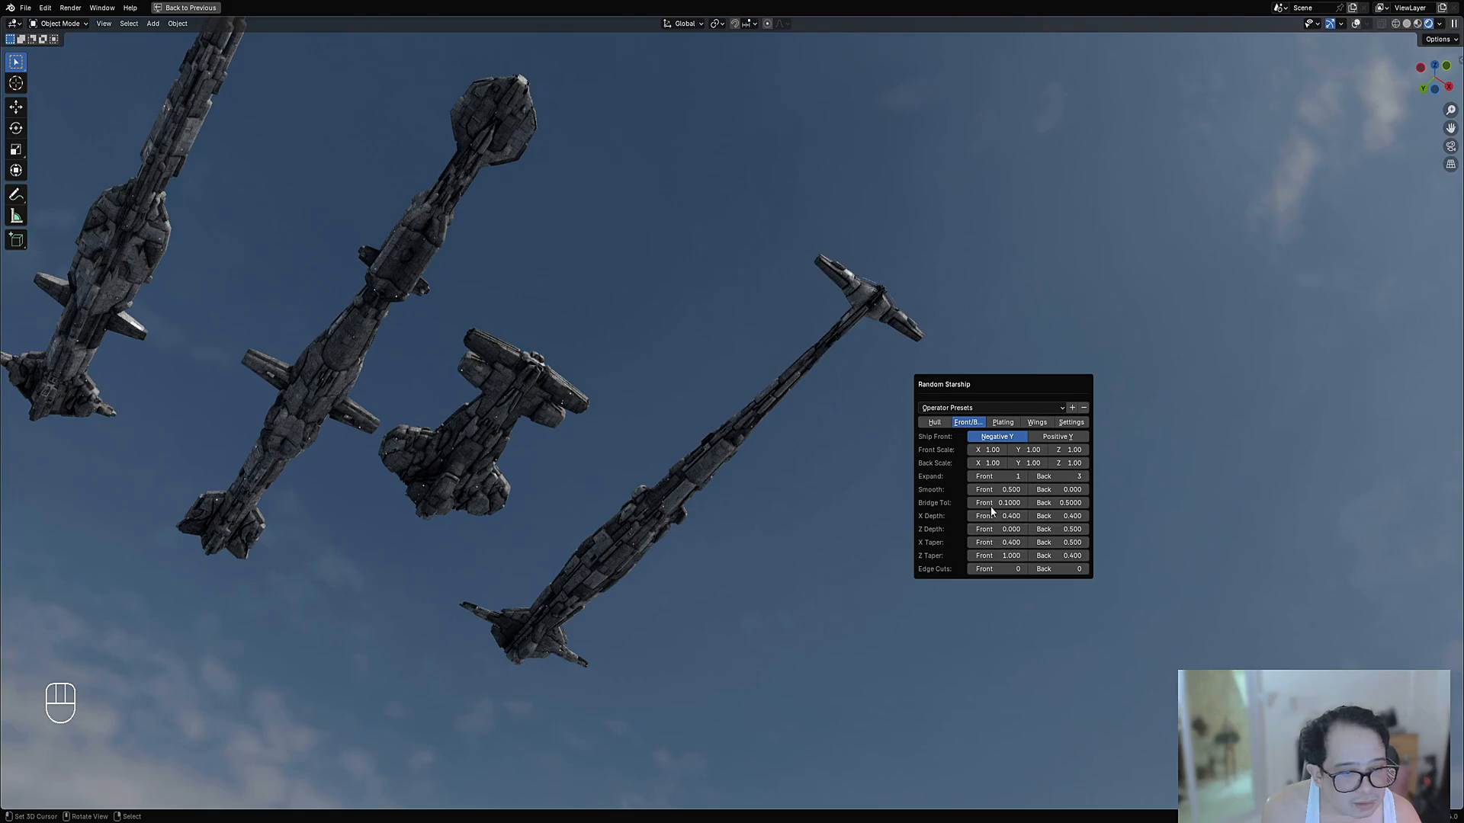
pyautogui.moveTo(987, 461); pyautogui.dragTo(1022, 461)
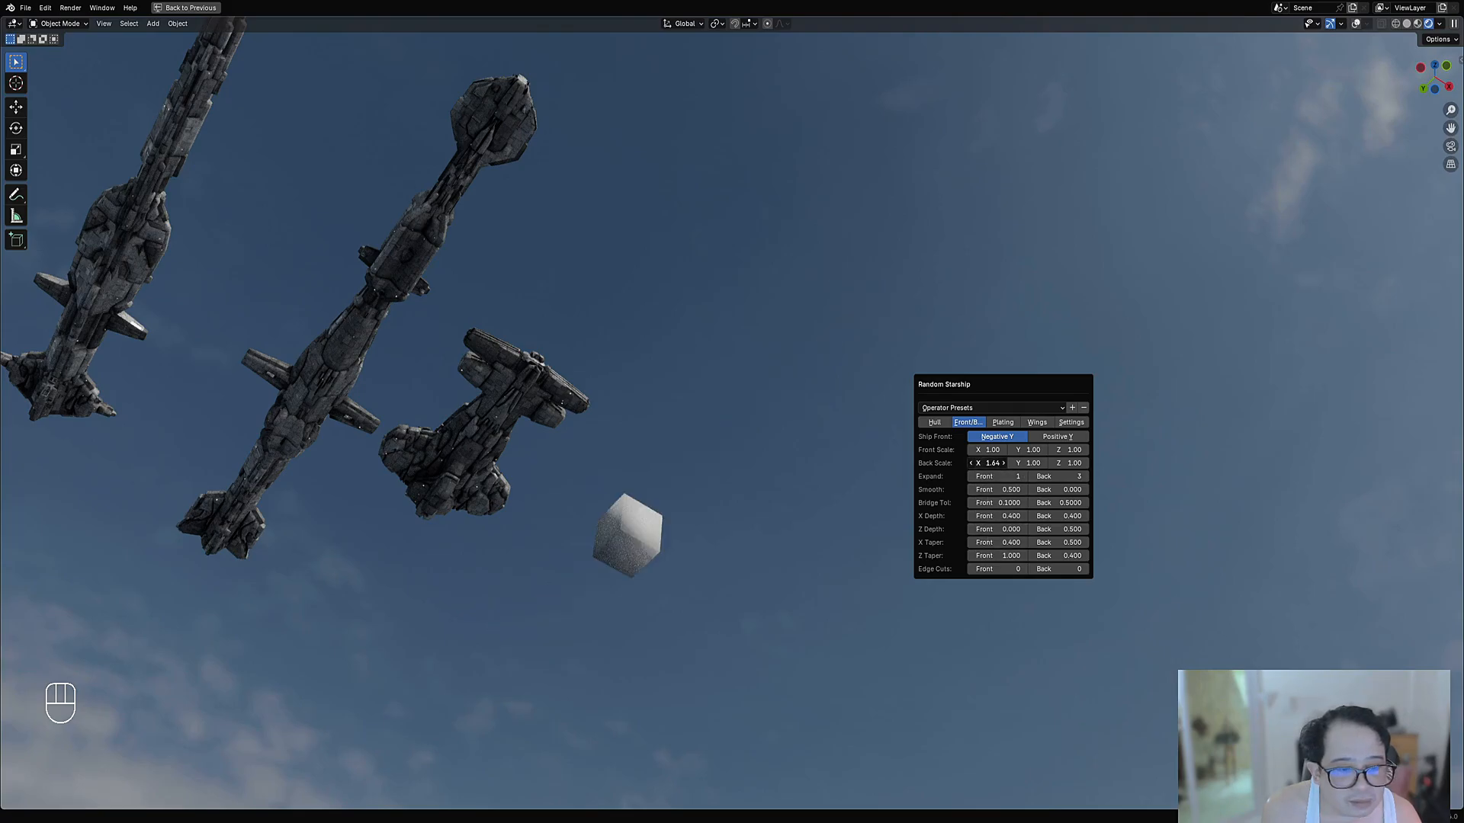
pyautogui.press('Escape')
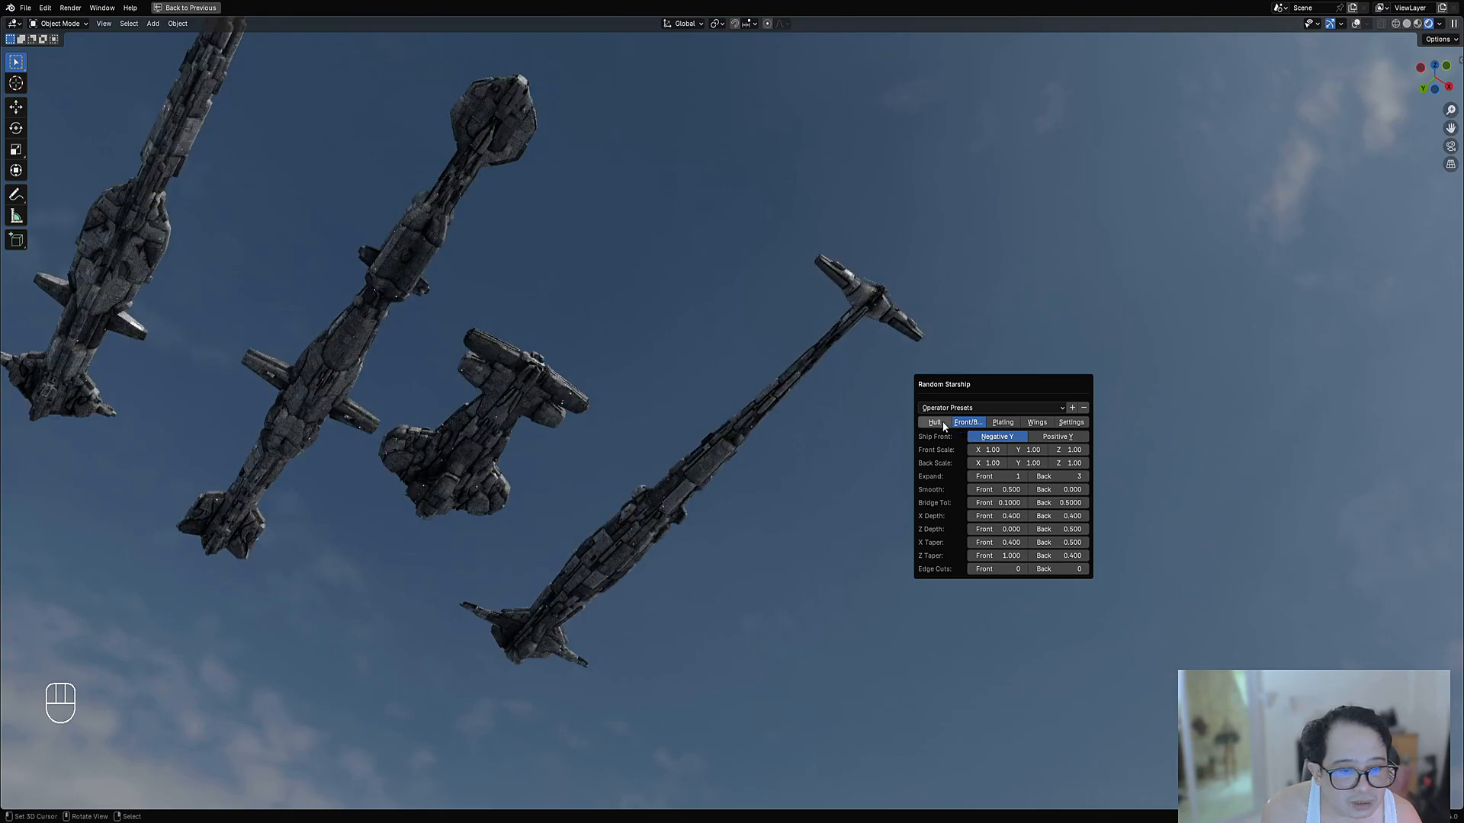
# Try the hull's bump count at 0, and return it to 10
pyautogui.click(936, 423)
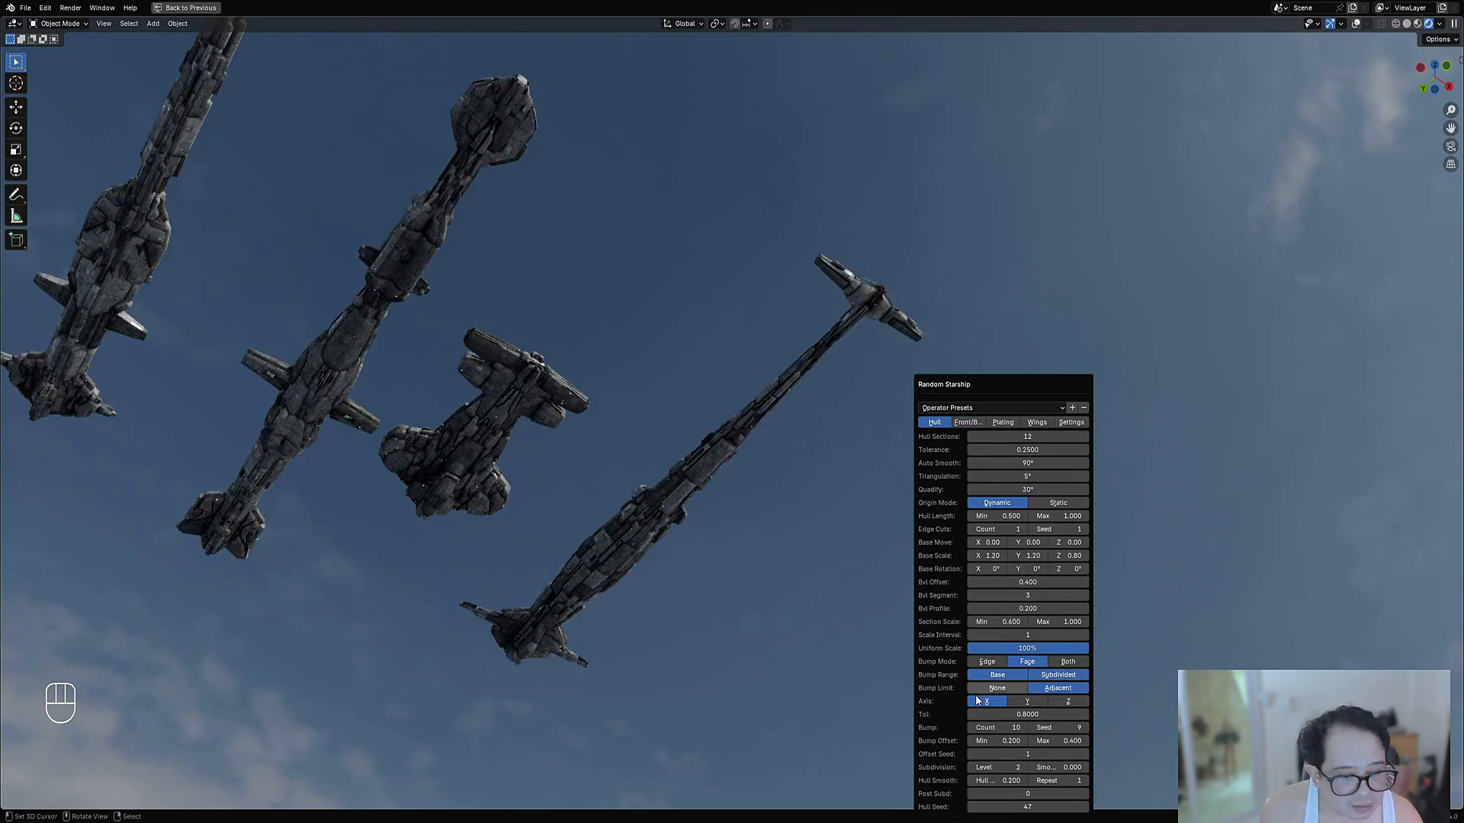
pyautogui.click(1006, 726)
pyautogui.write('0')
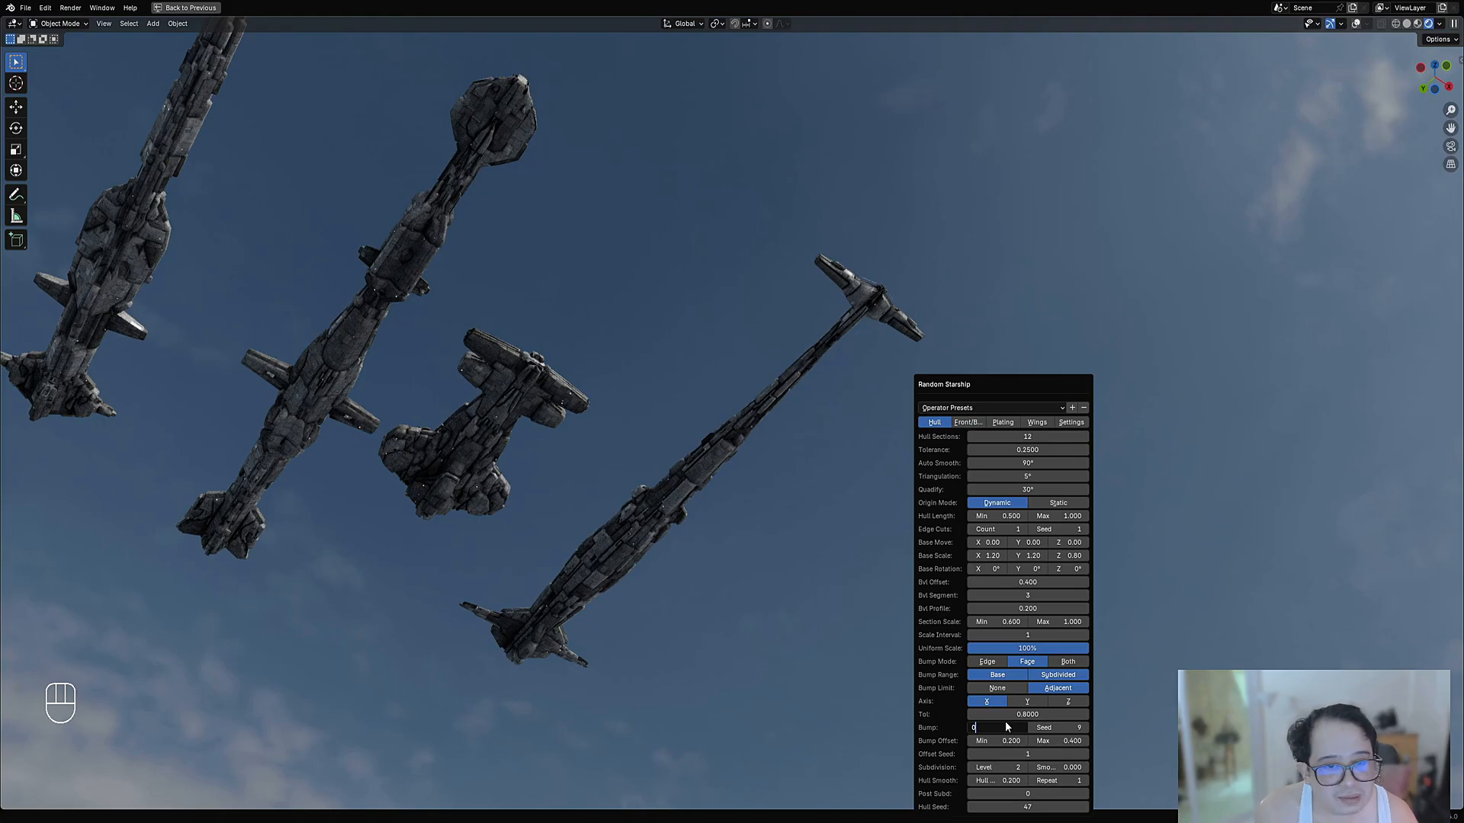
pyautogui.press('Return')
pyautogui.click(1009, 728)
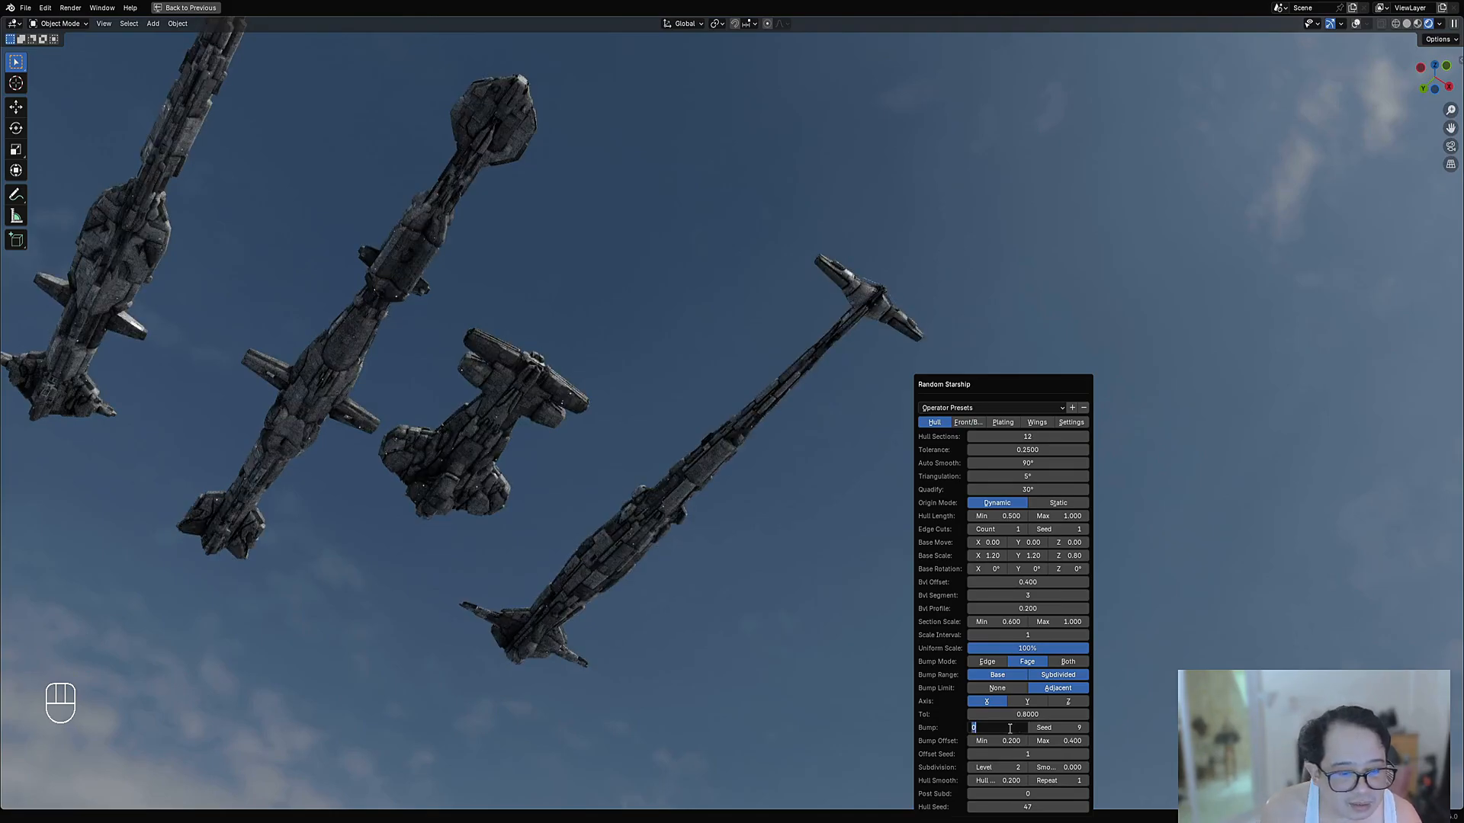
pyautogui.write('10')
pyautogui.press('Return')
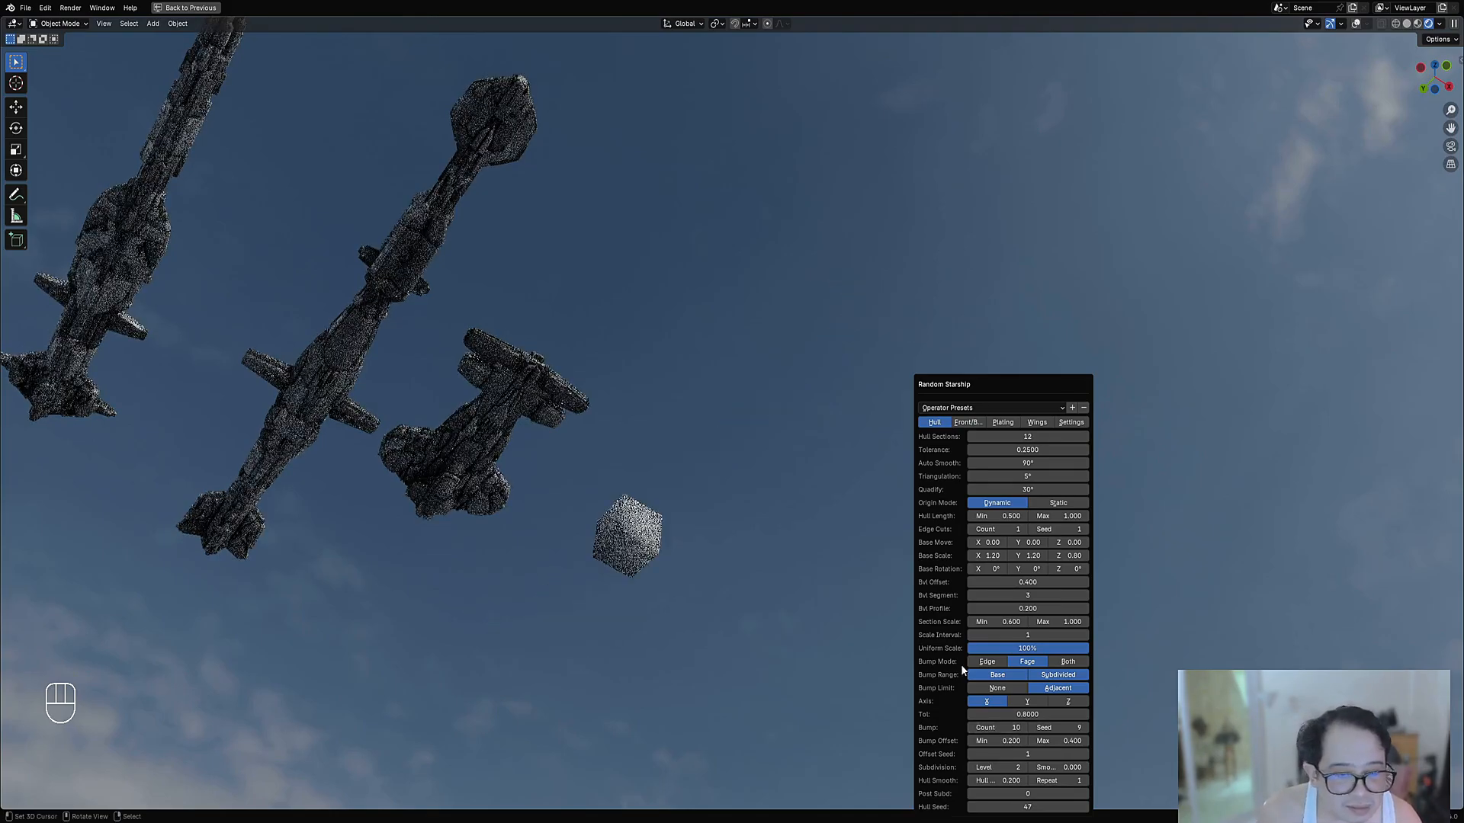
# Clear the starship's front Z Depth value back to 0
pyautogui.moveTo(941, 275); pyautogui.dragTo(824, 437, button='middle')
pyautogui.press('F9')
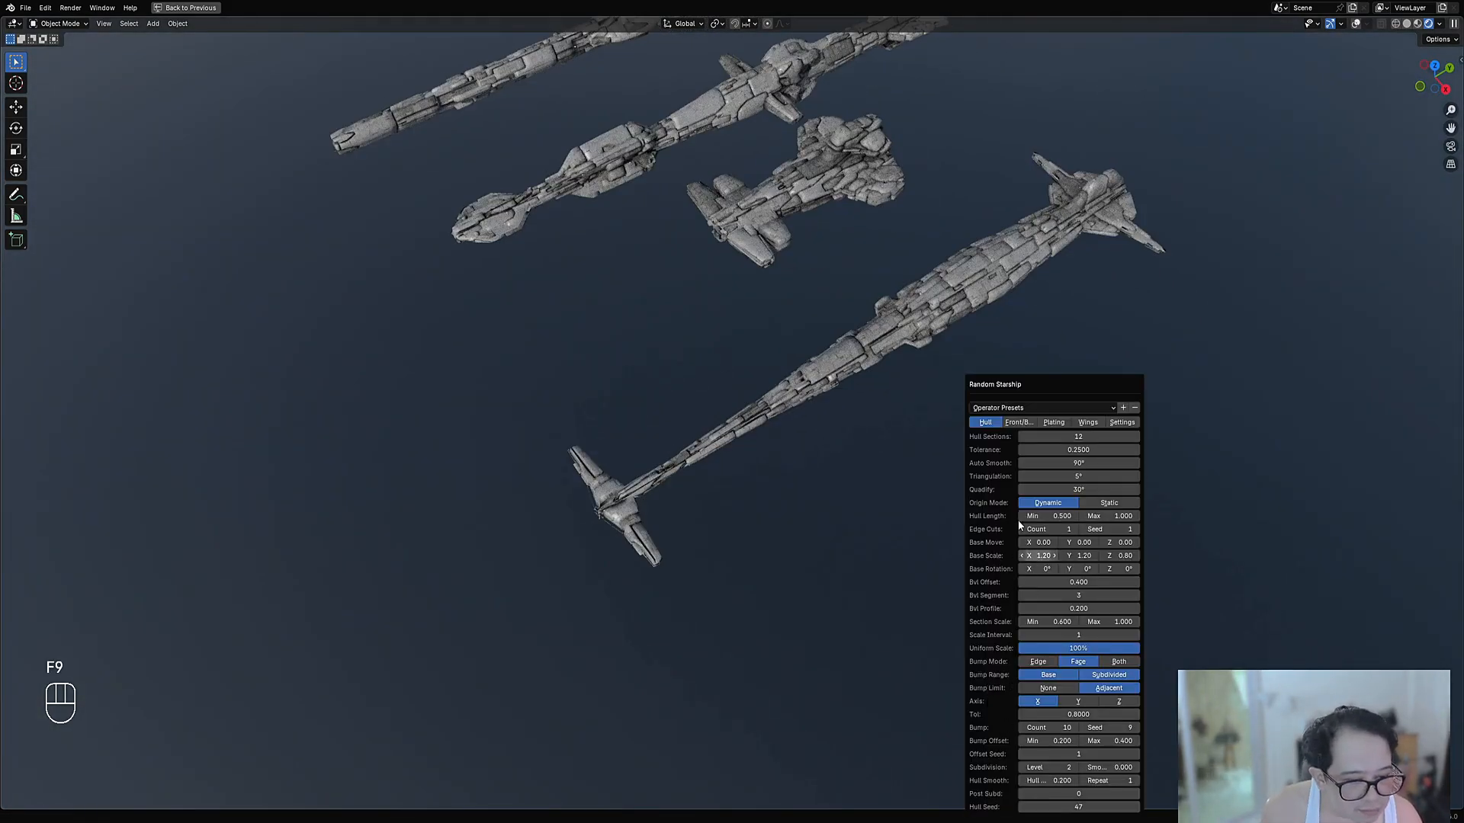
pyautogui.click(1022, 423)
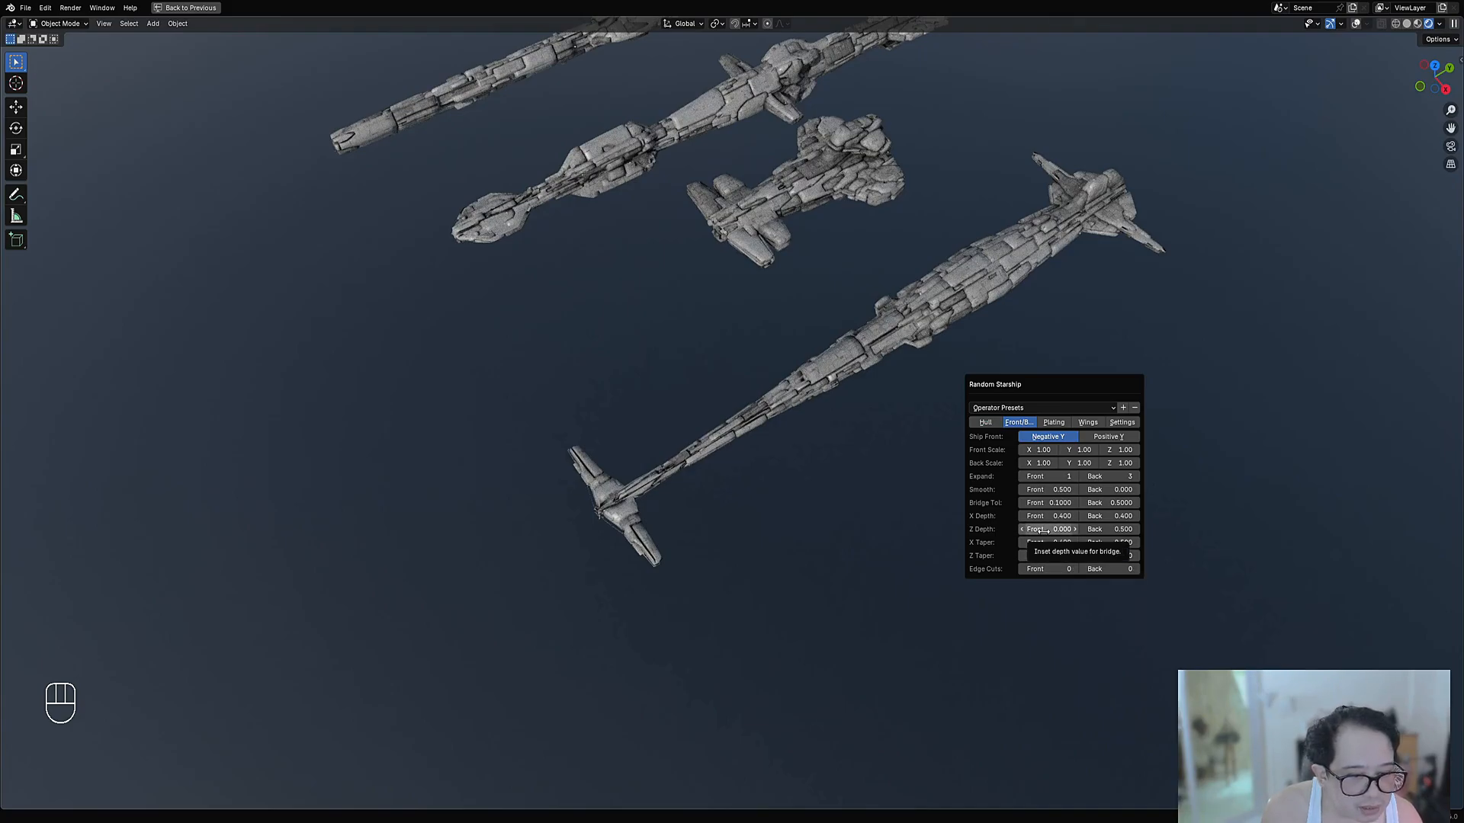
pyautogui.click(1045, 530)
pyautogui.press('BackSpace')
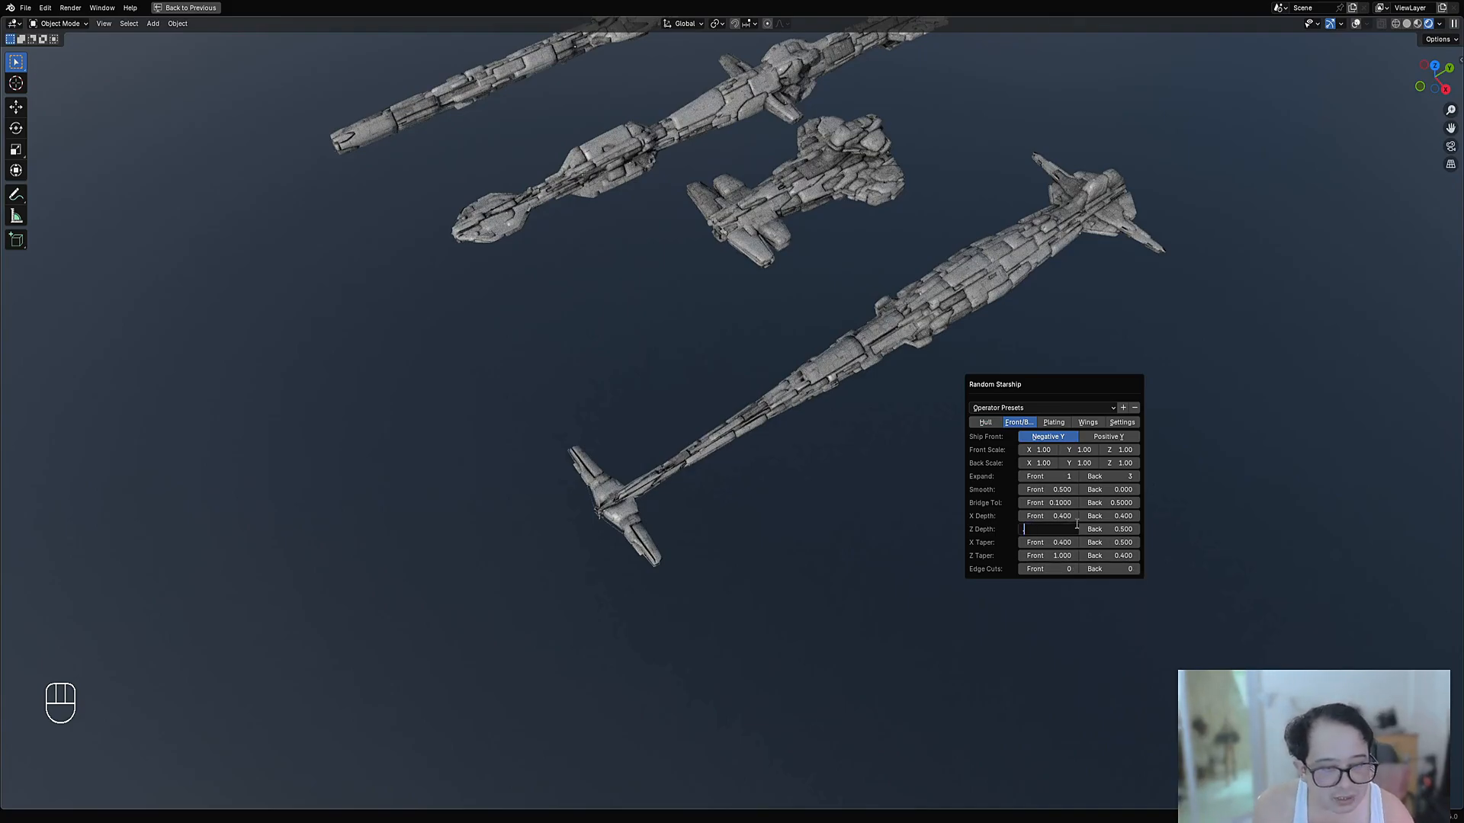
pyautogui.press('Return')
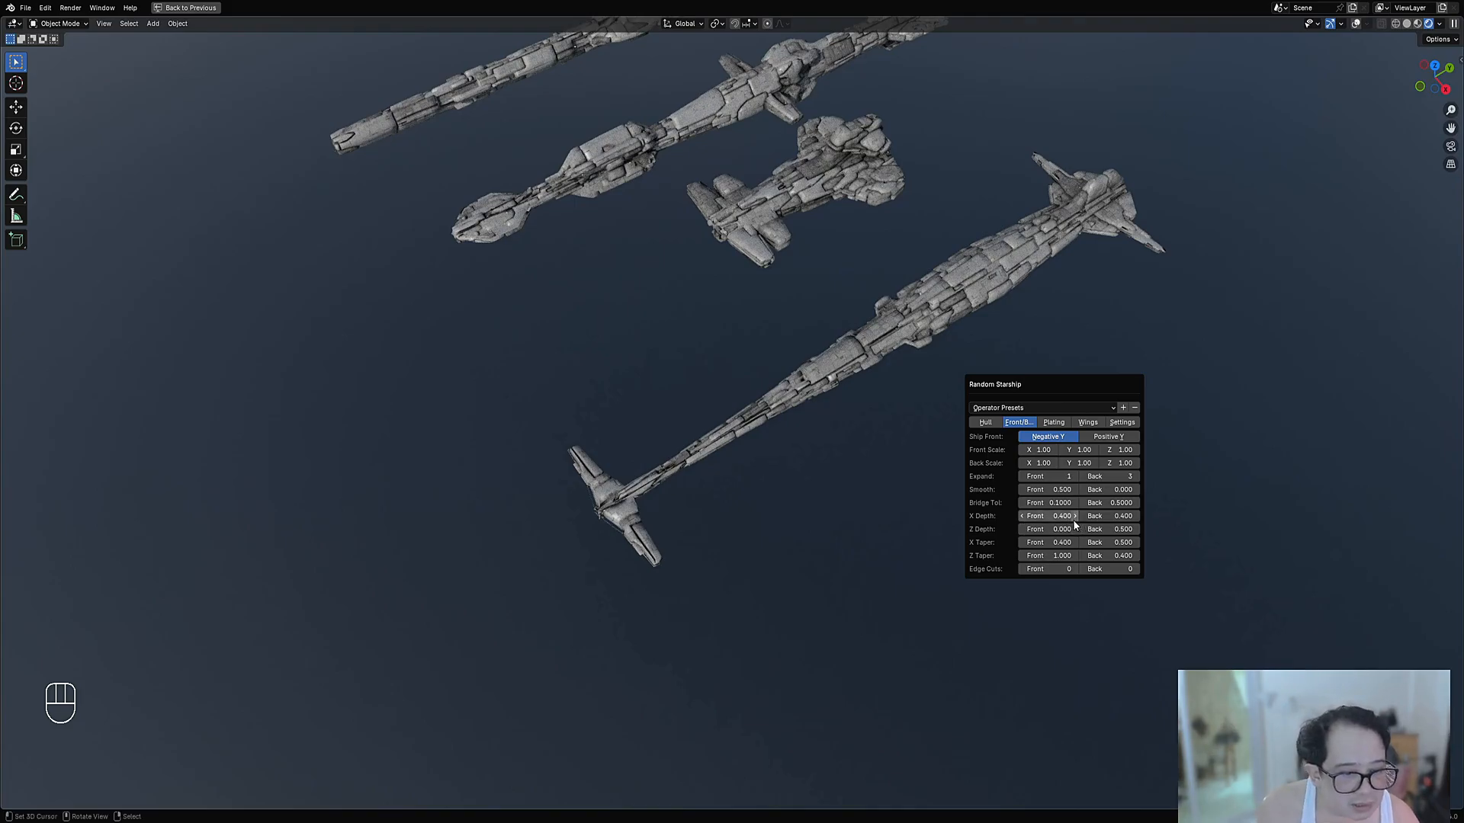
# Try the starship's front X Depth at 0.1 and at 0.05
pyautogui.click(1051, 516)
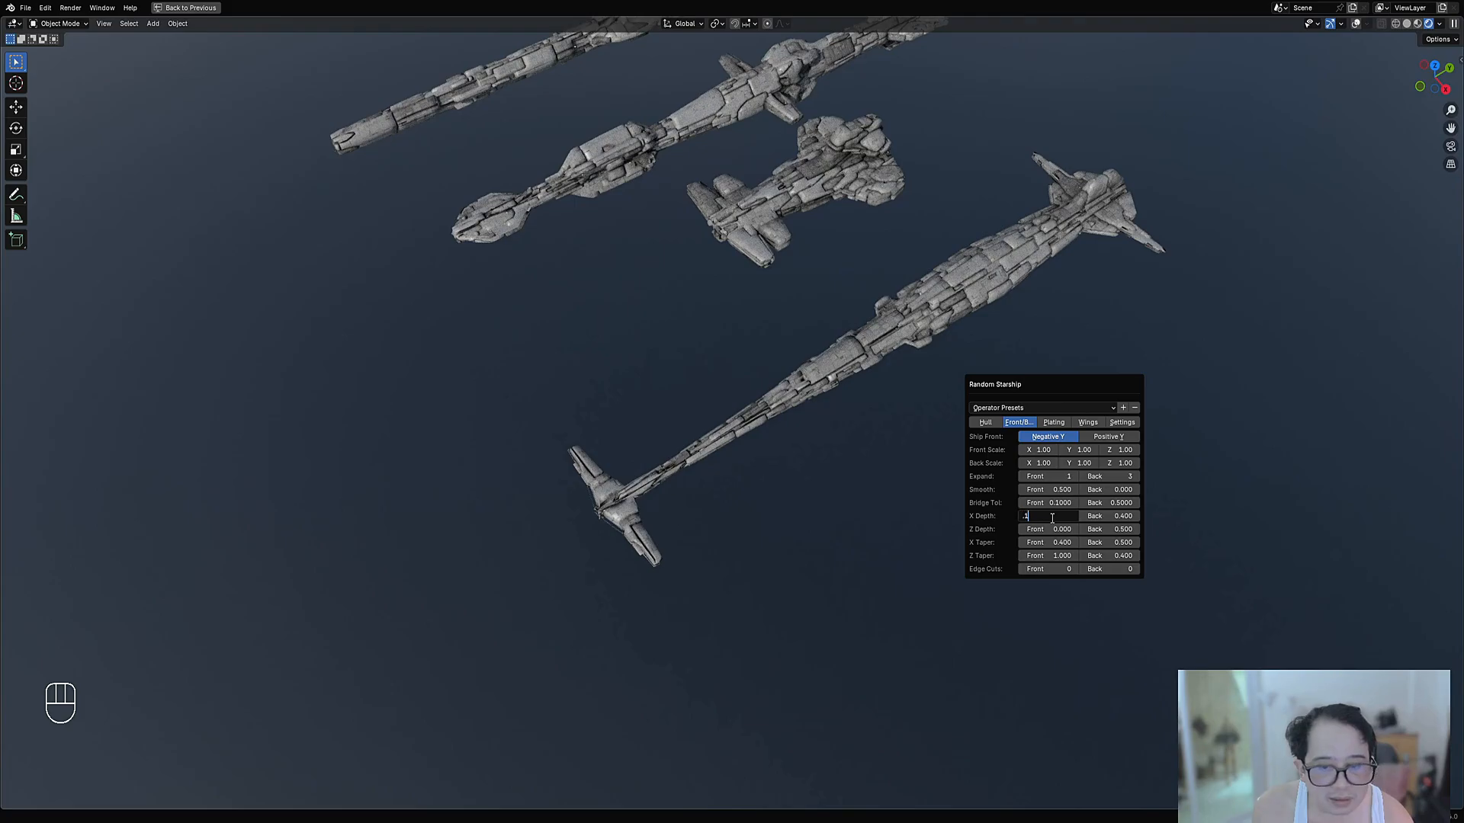
pyautogui.press('Return')
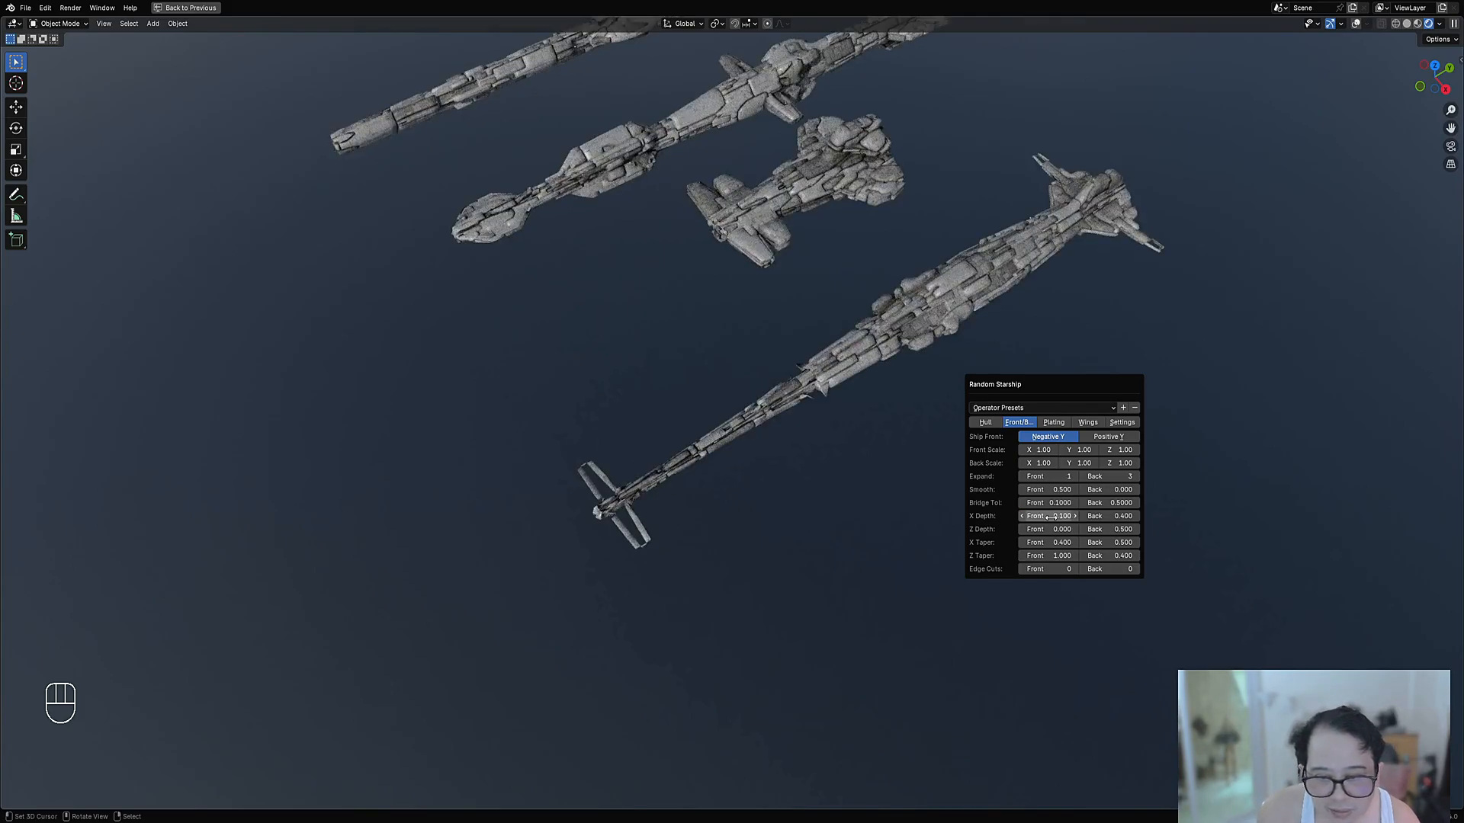
pyautogui.click(1050, 518)
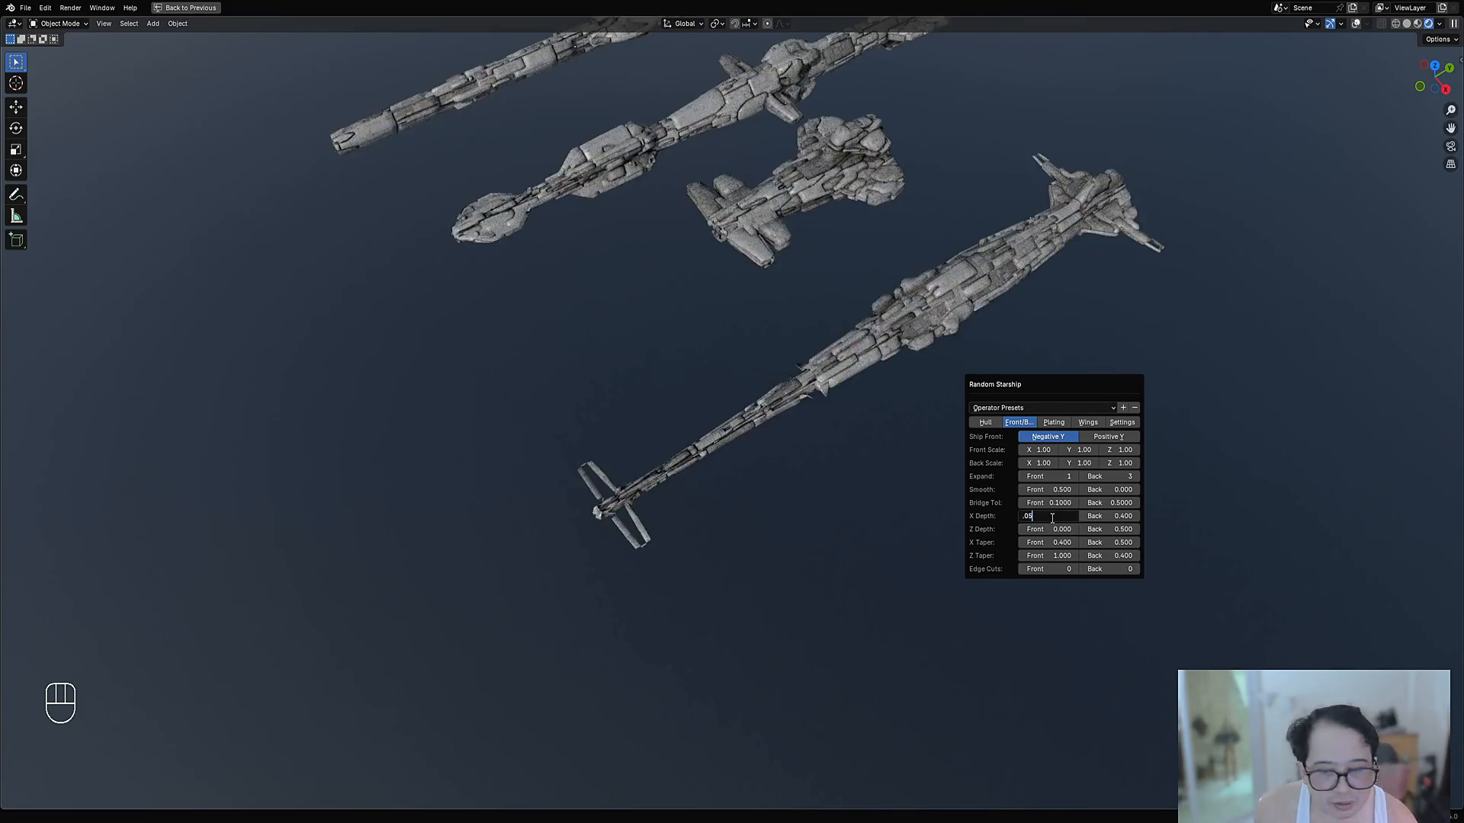
pyautogui.write('.05')
pyautogui.press('Return')
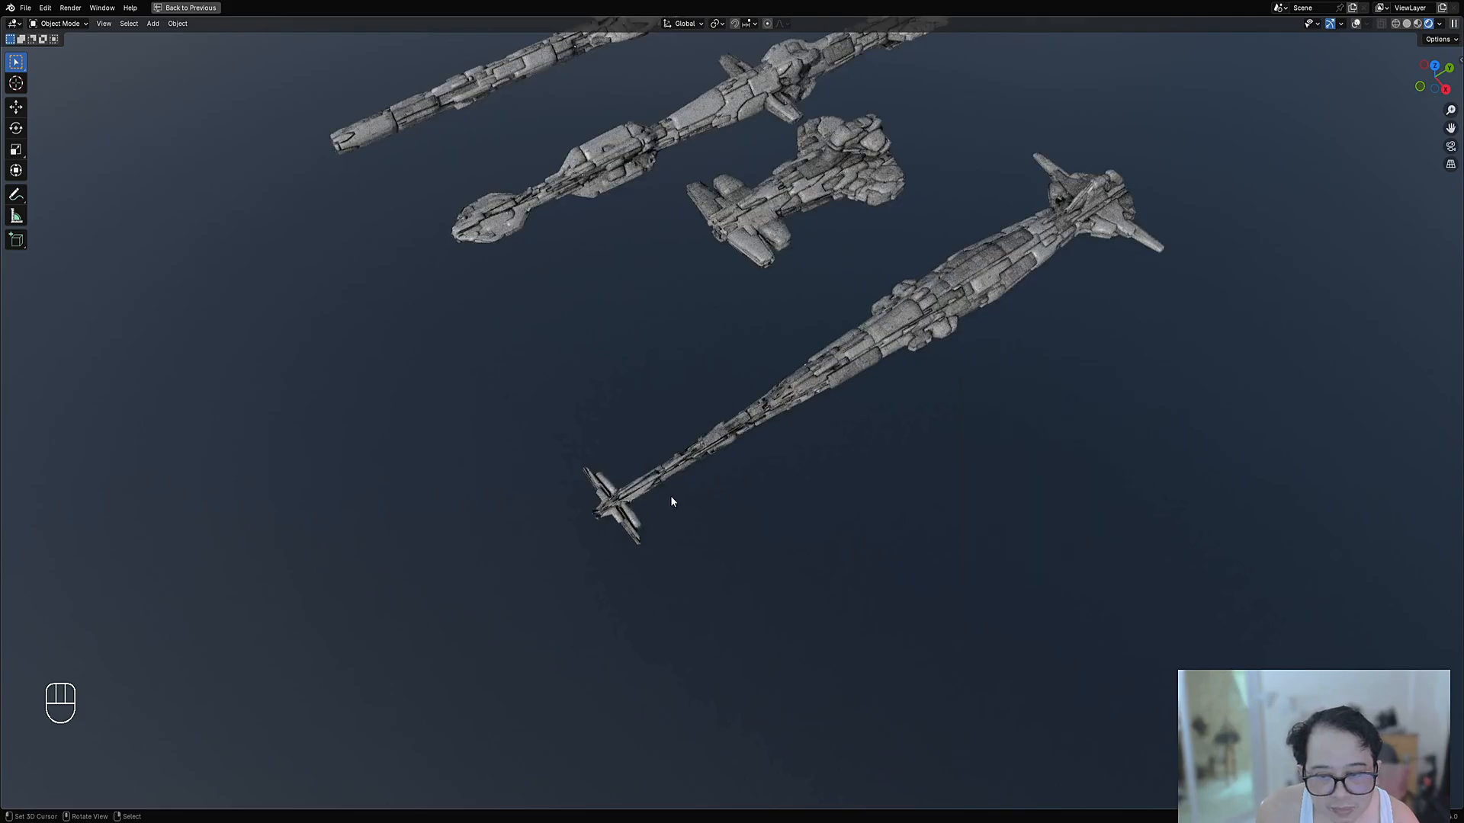
# Reopen the starship generator's settings and reduce the number of hull sections to 8
pyautogui.moveTo(670, 495); pyautogui.dragTo(944, 539, button='middle')
pyautogui.press('F9')
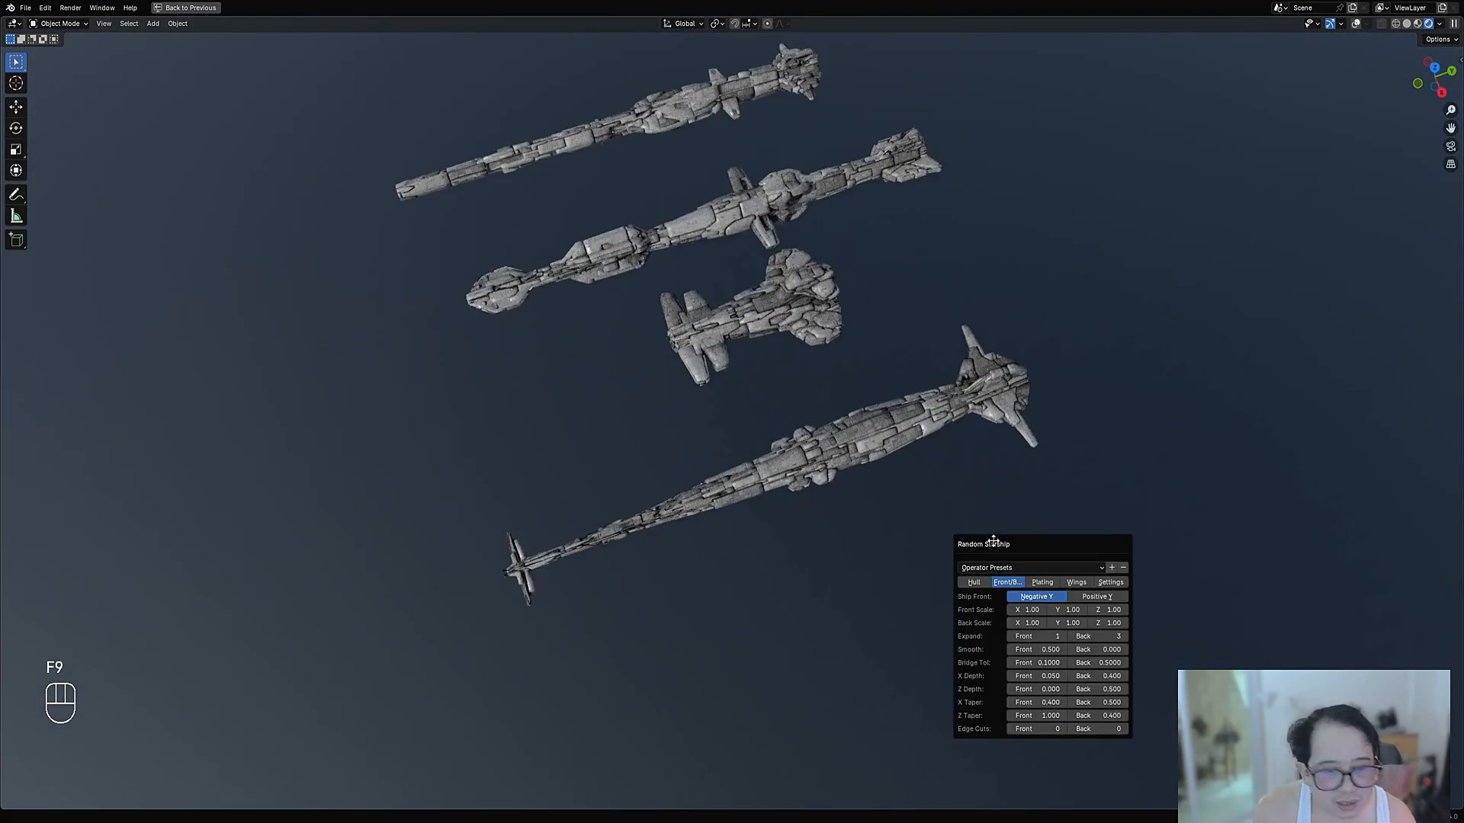
pyautogui.click(976, 583)
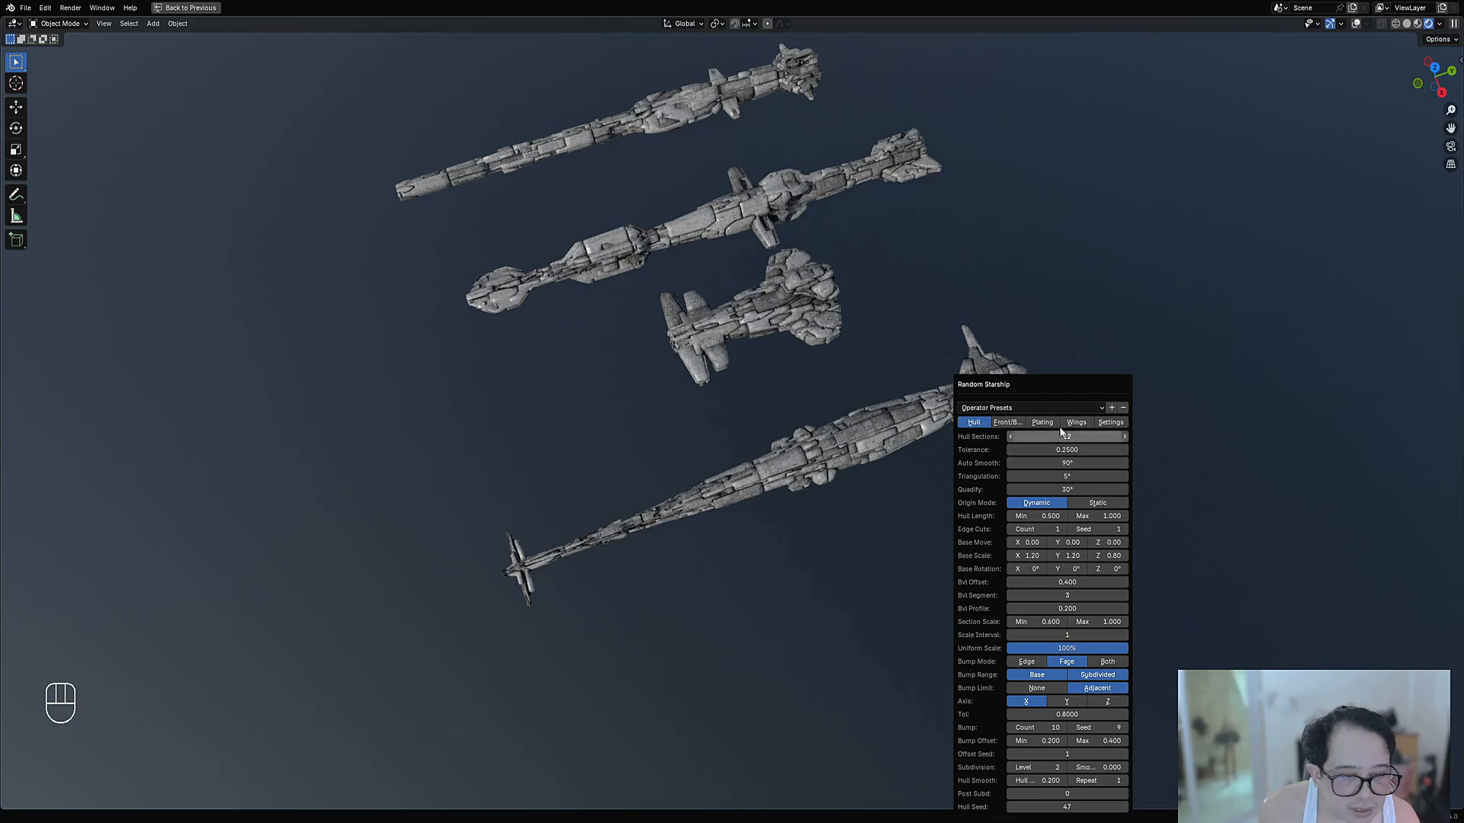
pyautogui.press('ctrl')
pyautogui.keyDown('ctrl'); pyautogui.scroll(-2, 1058, 435); pyautogui.keyUp('ctrl')
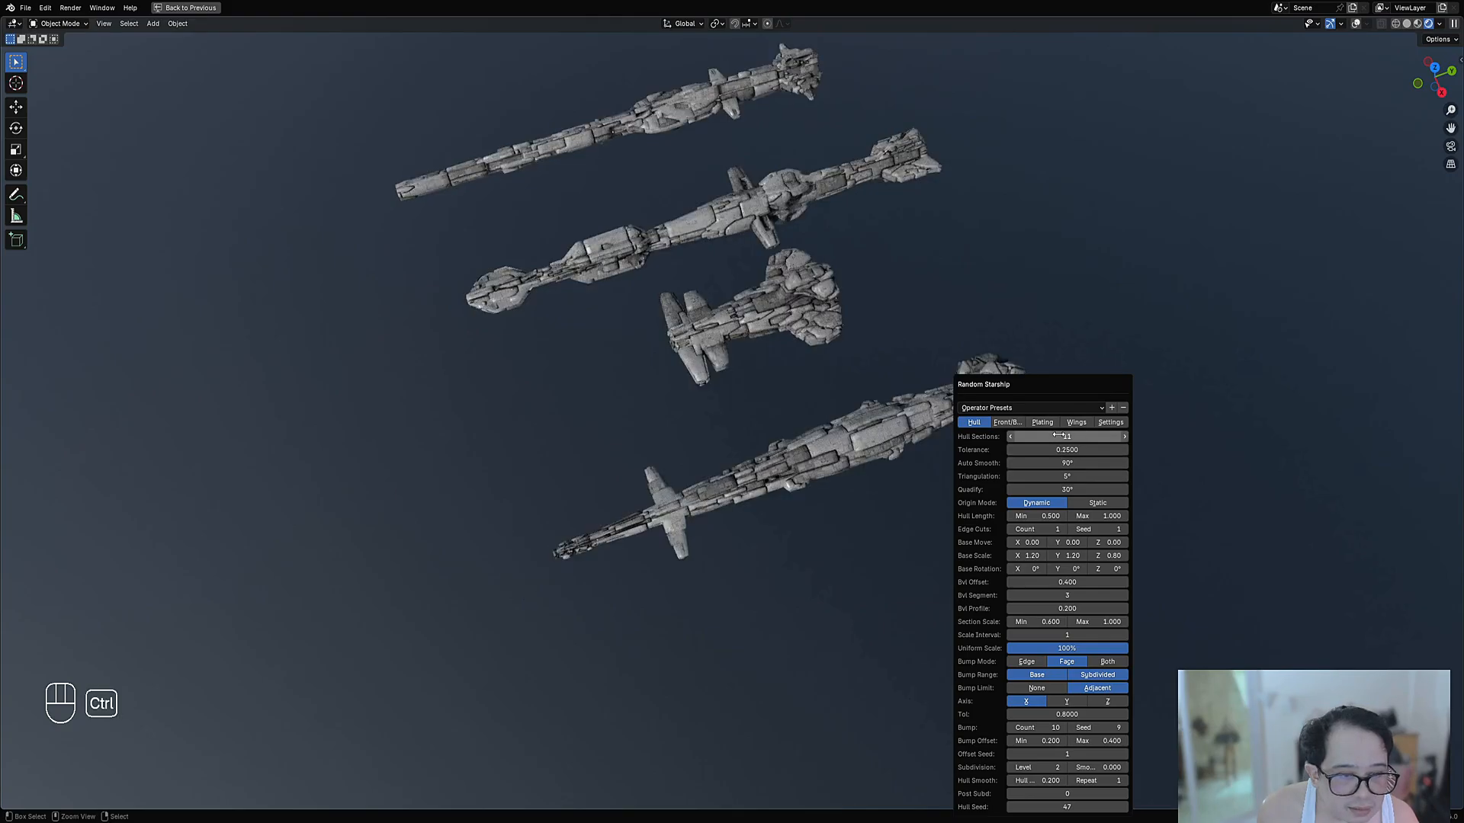
pyautogui.keyDown('ctrl'); pyautogui.scroll(-1, 1060, 434); pyautogui.keyUp('ctrl')
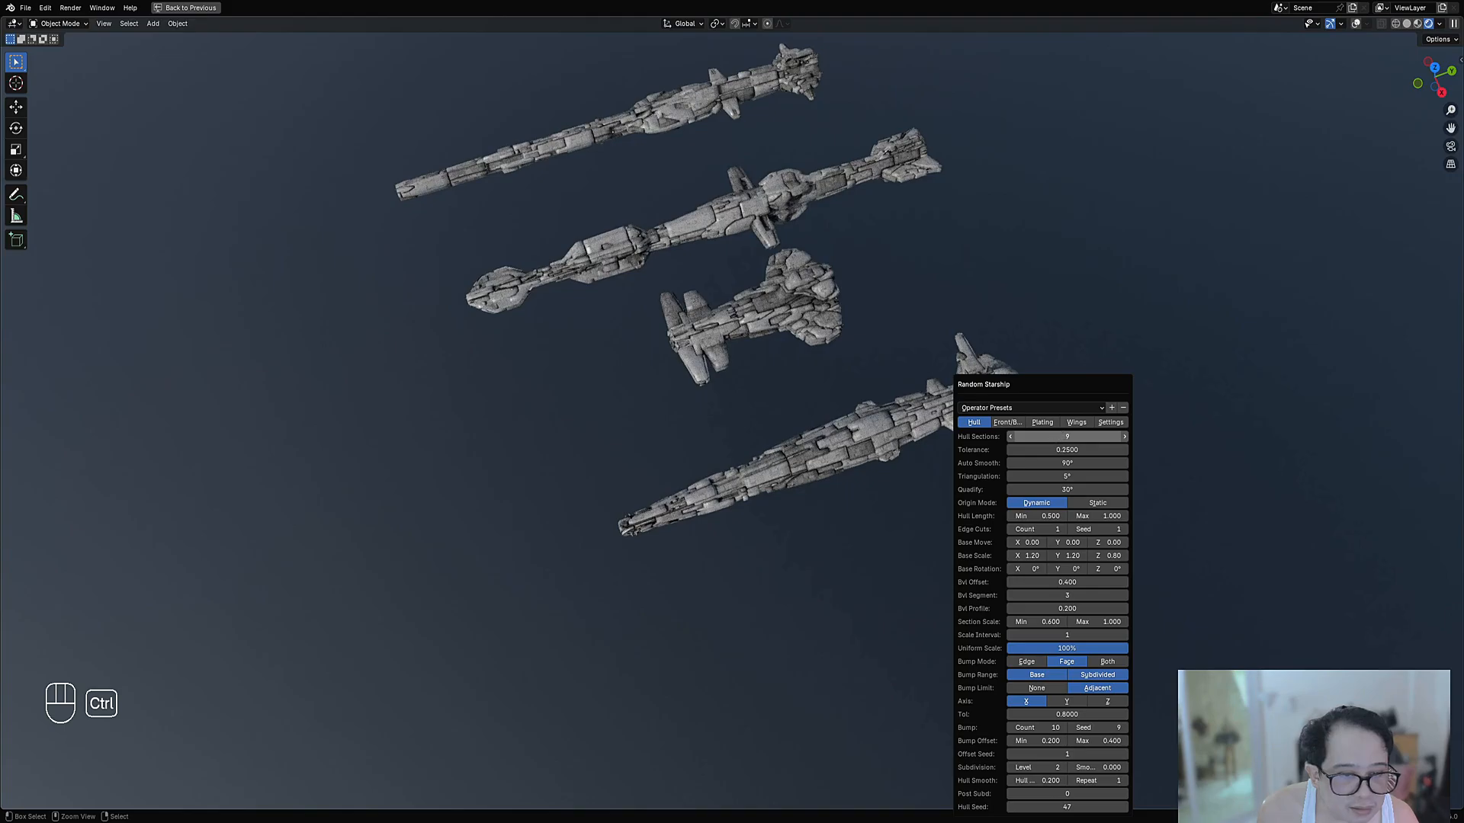
pyautogui.keyDown('ctrl'); pyautogui.scroll(-1, 1059, 435); pyautogui.keyUp('ctrl')
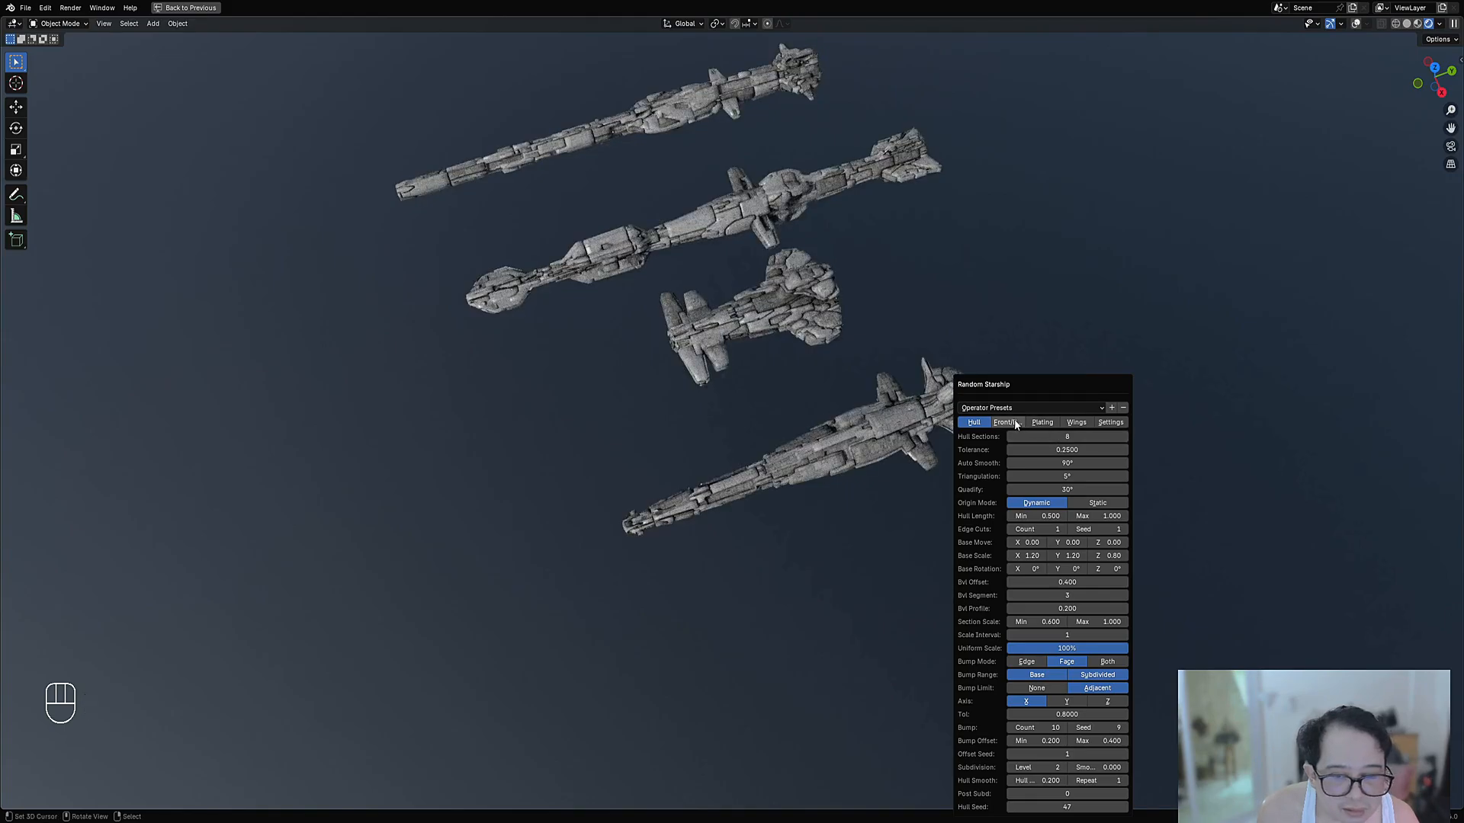
# Set the starship's front X Depth to 0.25
pyautogui.click(1015, 425)
pyautogui.doubleClick(1030, 516)
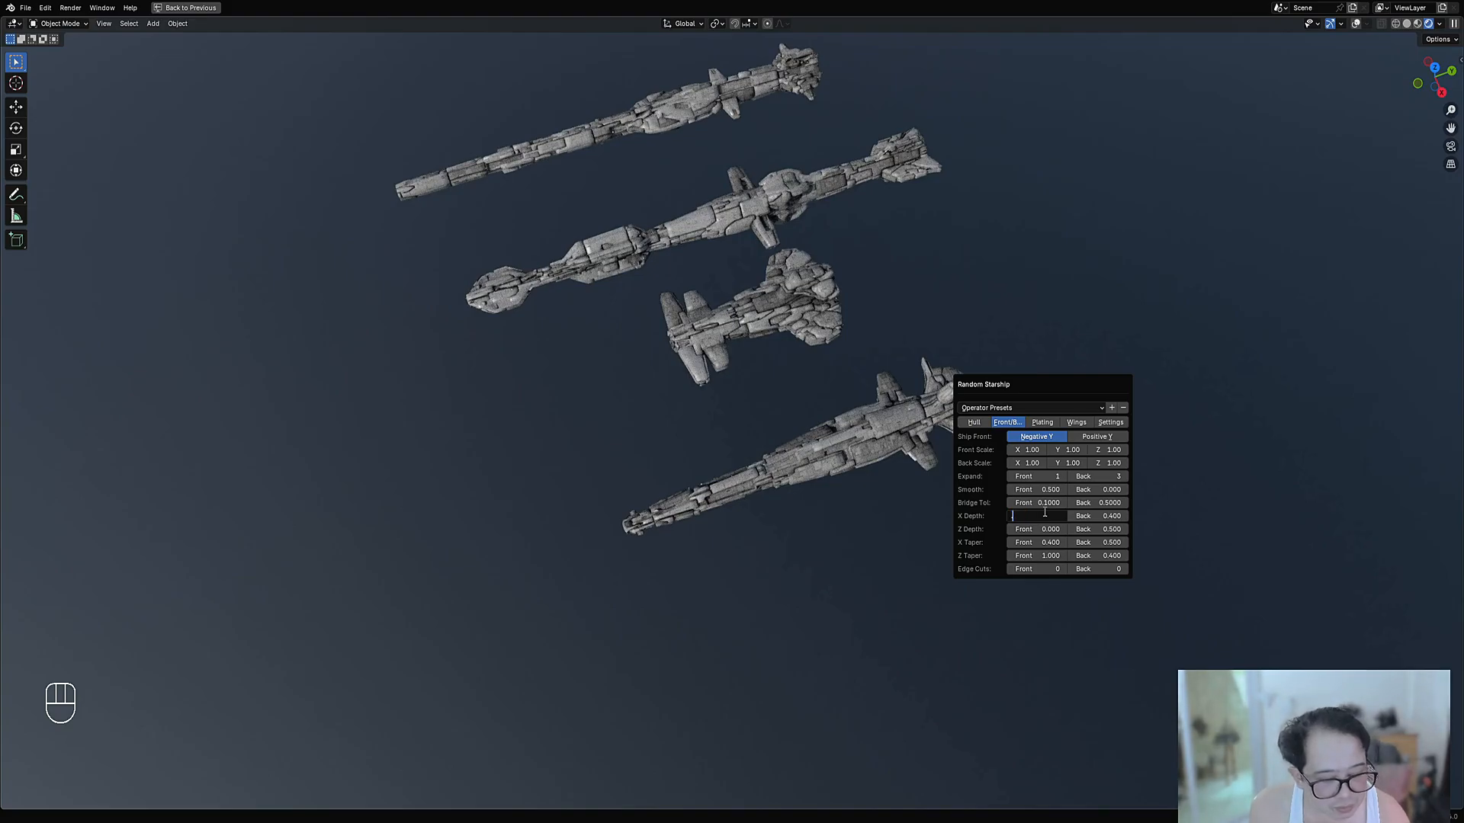
pyautogui.write('.25')
pyautogui.press('Return')
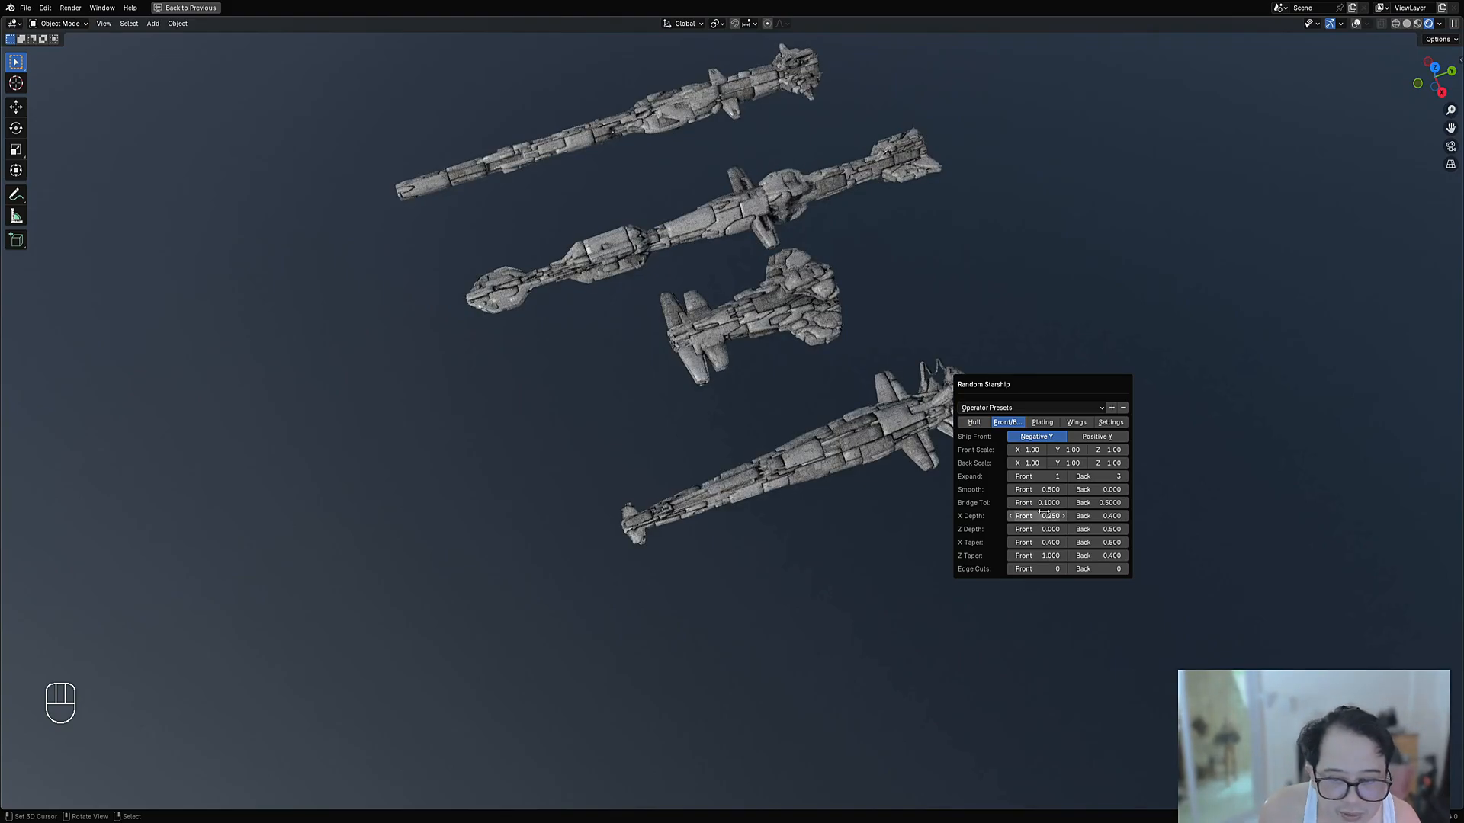
pyautogui.scroll(2, 732, 496)
pyautogui.scroll(1, 760, 531)
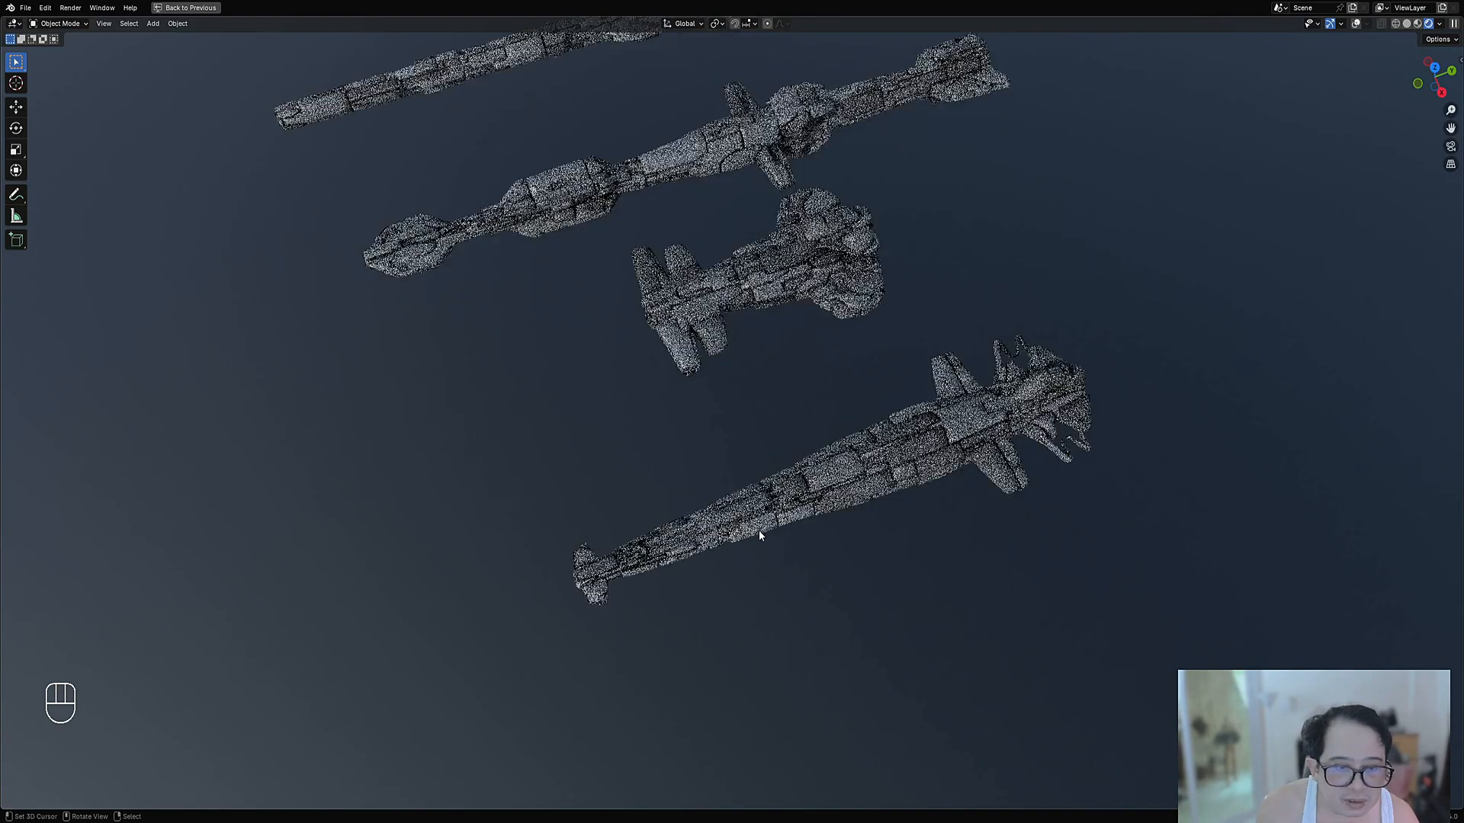
# Reopen the generator's hull settings and step the hull seed up twice for a different hull variation
pyautogui.press('F10')
pyautogui.press('F9')
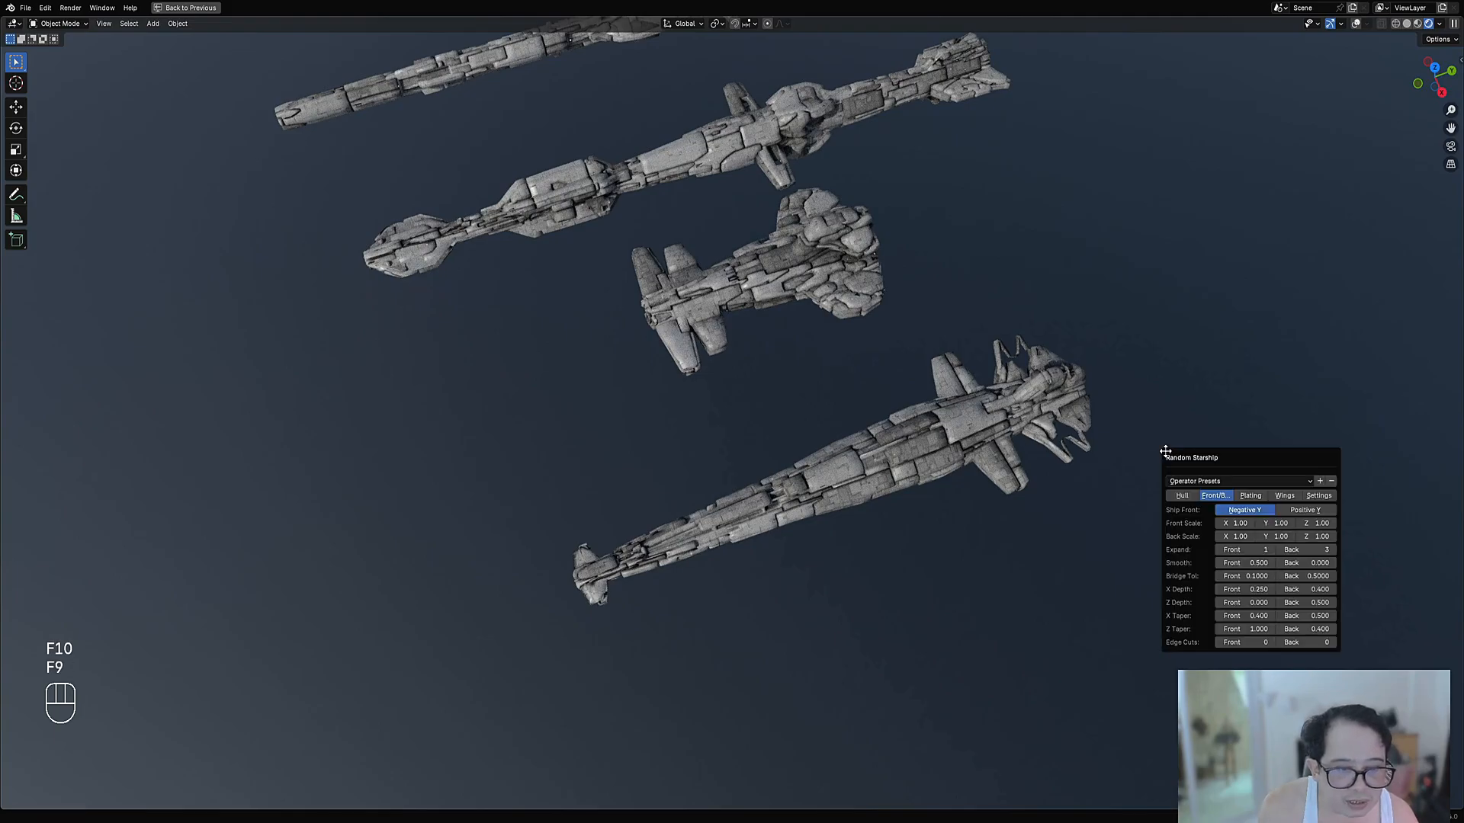
pyautogui.click(1181, 497)
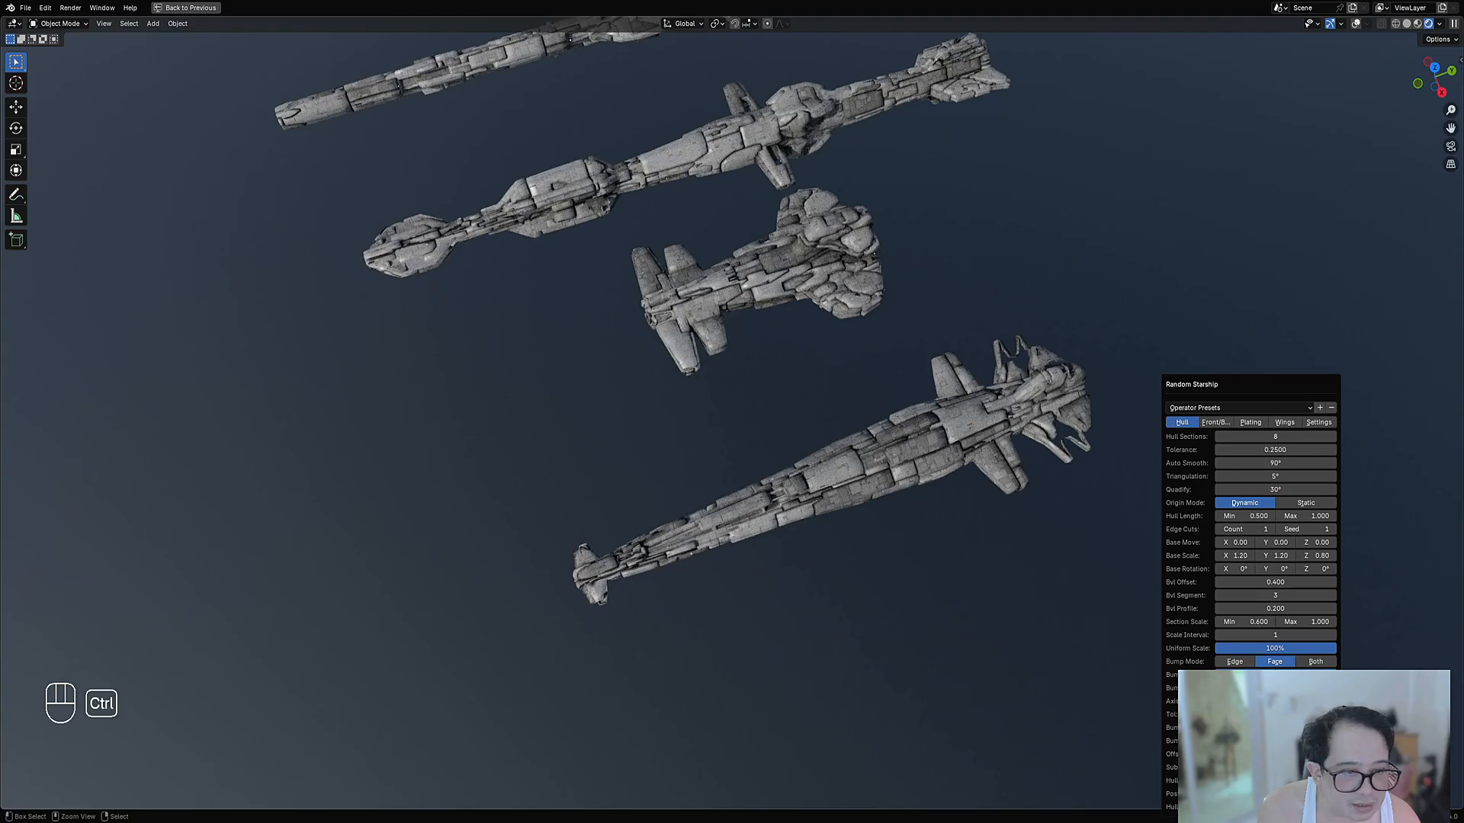
pyautogui.keyDown('ctrl'); pyautogui.scroll(1, 1274, 806); pyautogui.keyUp('ctrl')
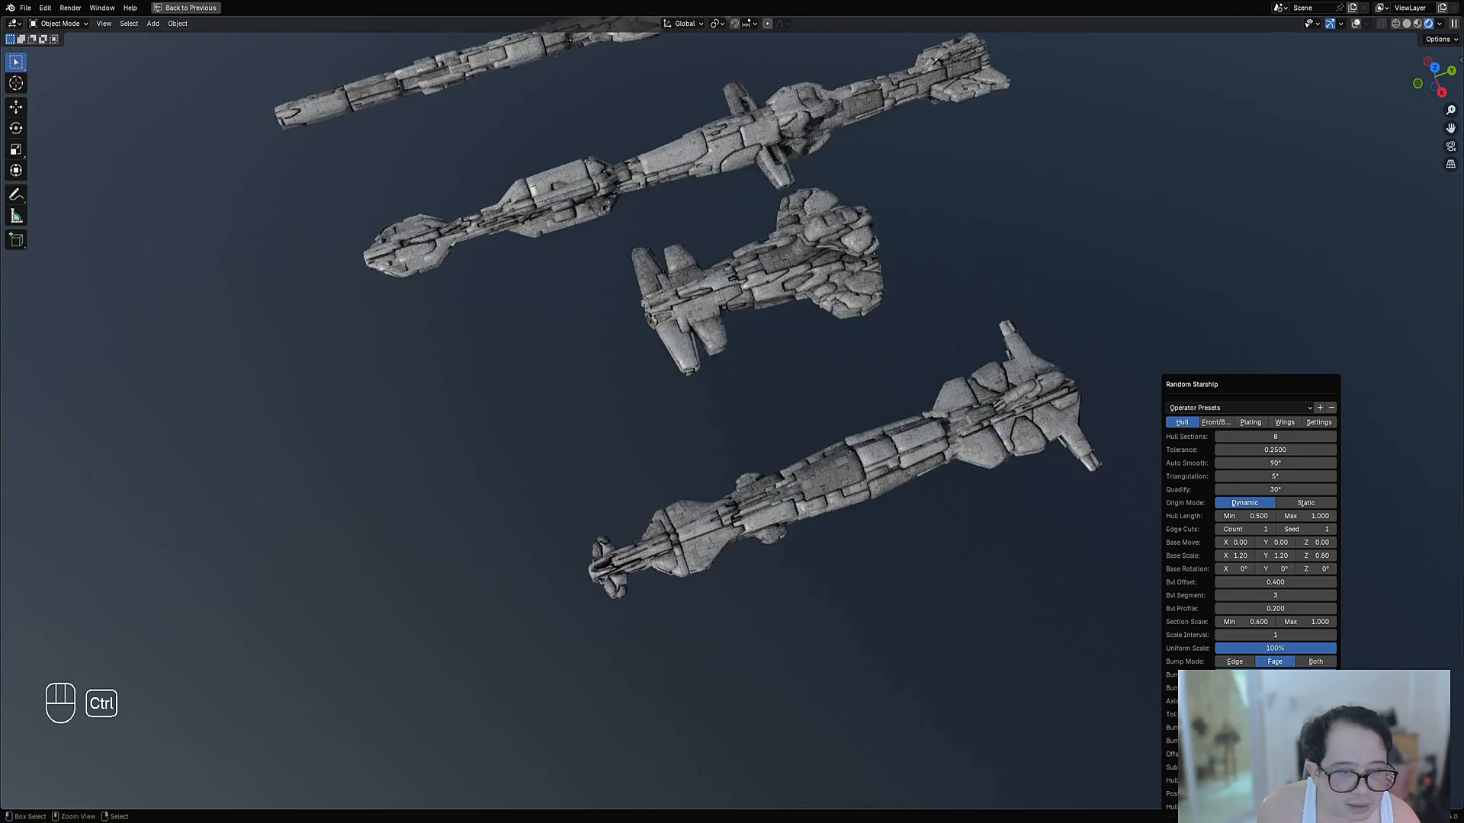
pyautogui.keyDown('ctrl'); pyautogui.scroll(1, 1275, 806); pyautogui.keyUp('ctrl')
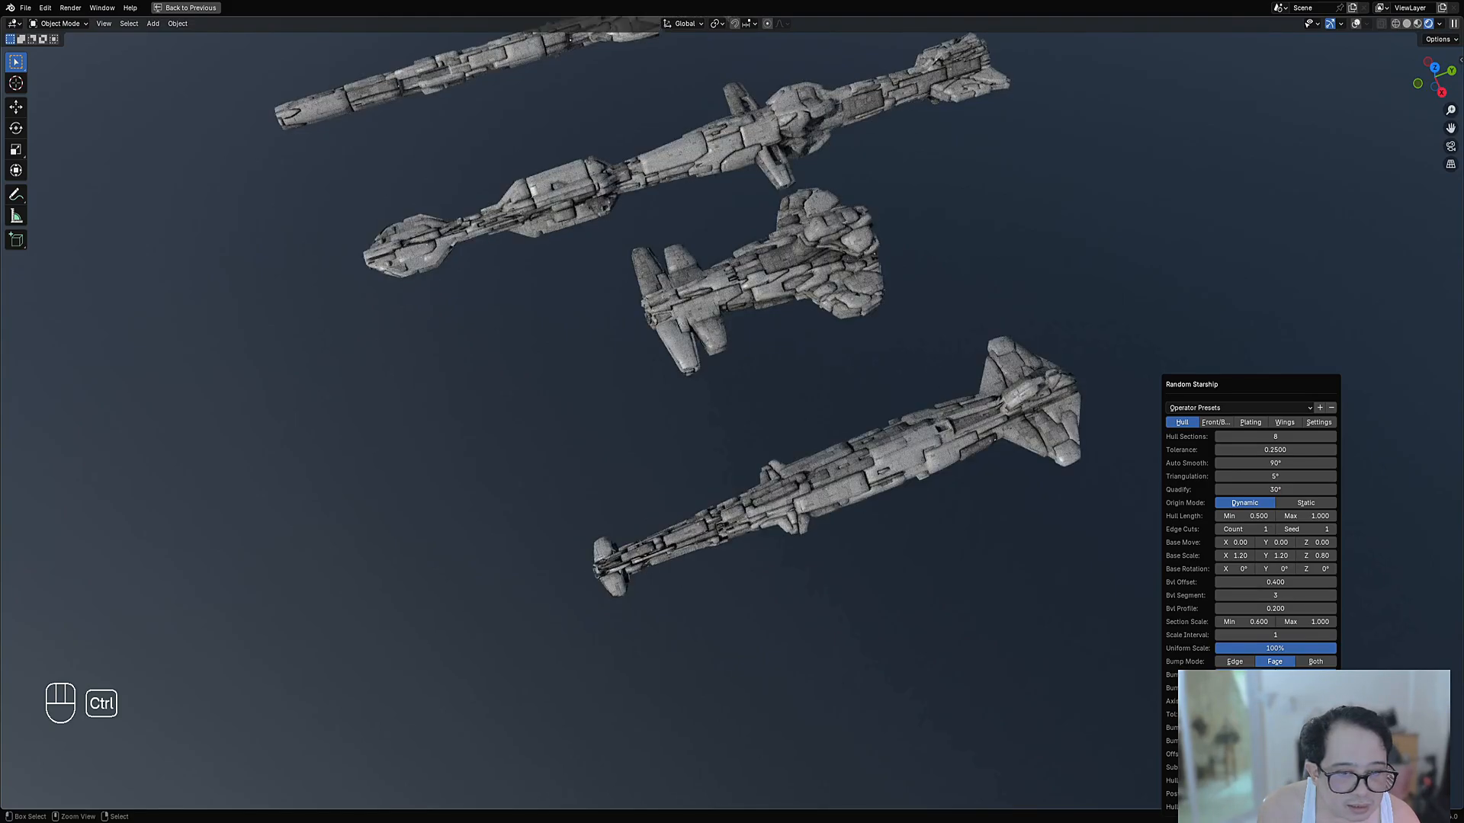
# Select the new starship and move it to a new position beside the other ships
pyautogui.moveTo(715, 515); pyautogui.dragTo(890, 387, button='middle')
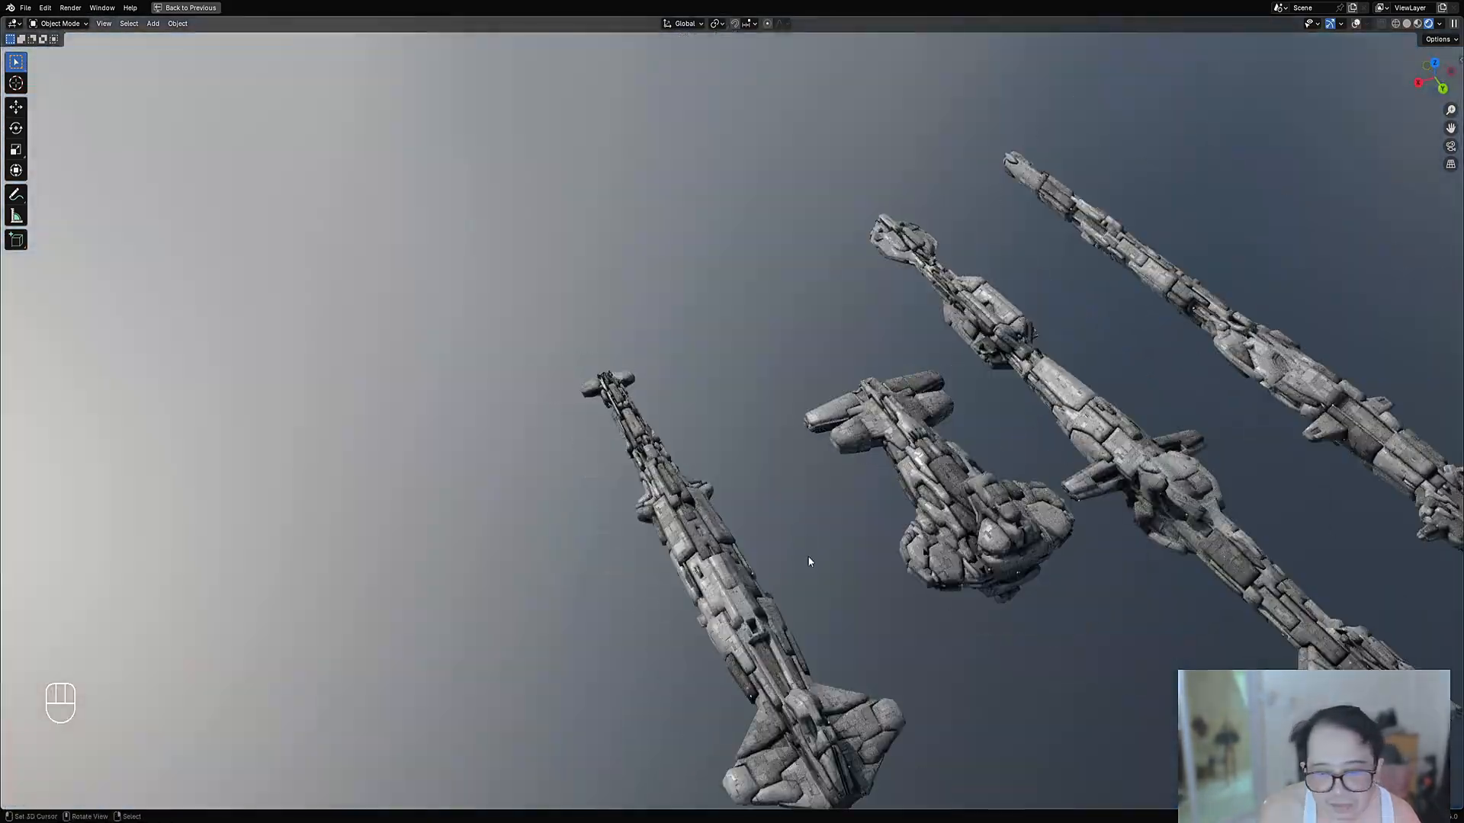
pyautogui.moveTo(810, 561); pyautogui.dragTo(932, 548, button='middle')
pyautogui.moveTo(790, 453); pyautogui.dragTo(837, 492, button='middle')
pyautogui.moveTo(766, 455)
pyautogui.mouseDown(button='middle')
pyautogui.moveTo(820, 454)
pyautogui.moveTo(854, 400)
pyautogui.moveTo(890, 410)
pyautogui.mouseUp(button='middle')
pyautogui.click(739, 396)
pyautogui.press('g')
pyautogui.click(785, 404)
# Switch the viewport to solid shading and save the file
pyautogui.press('z')
pyautogui.click(924, 401)
pyautogui.hotkey('ctrl', 's')
pyautogui.scroll(2, 789, 413)
# Select the new starship and enter Edit Mode with overlays shown, so its mesh edges and seams appear
pyautogui.click(866, 560)
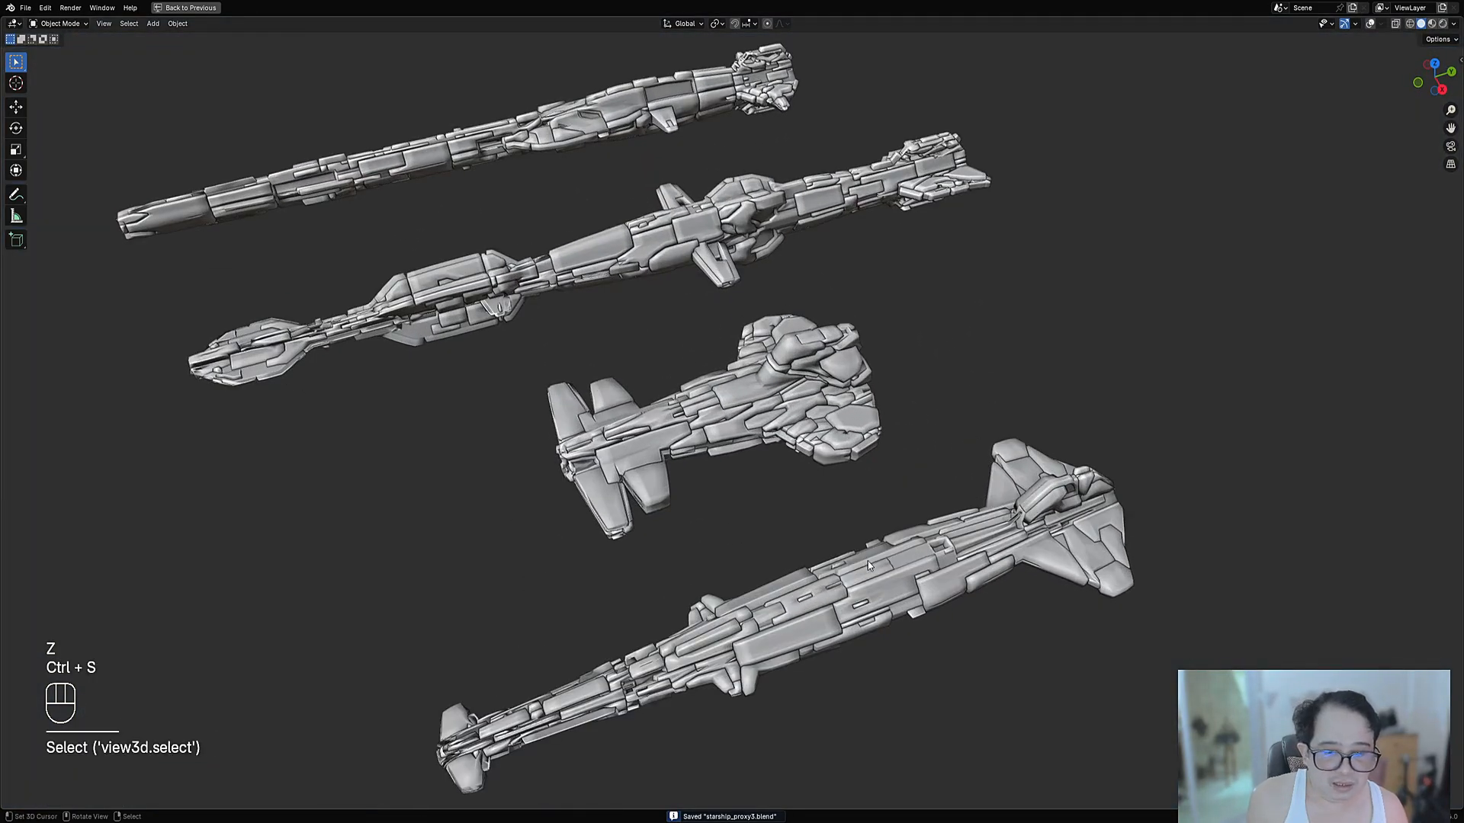
pyautogui.press('Tab')
pyautogui.hotkey('shift', 'alt', 'z')
pyautogui.scroll(5, 763, 459)
pyautogui.scroll(-5, 763, 459)
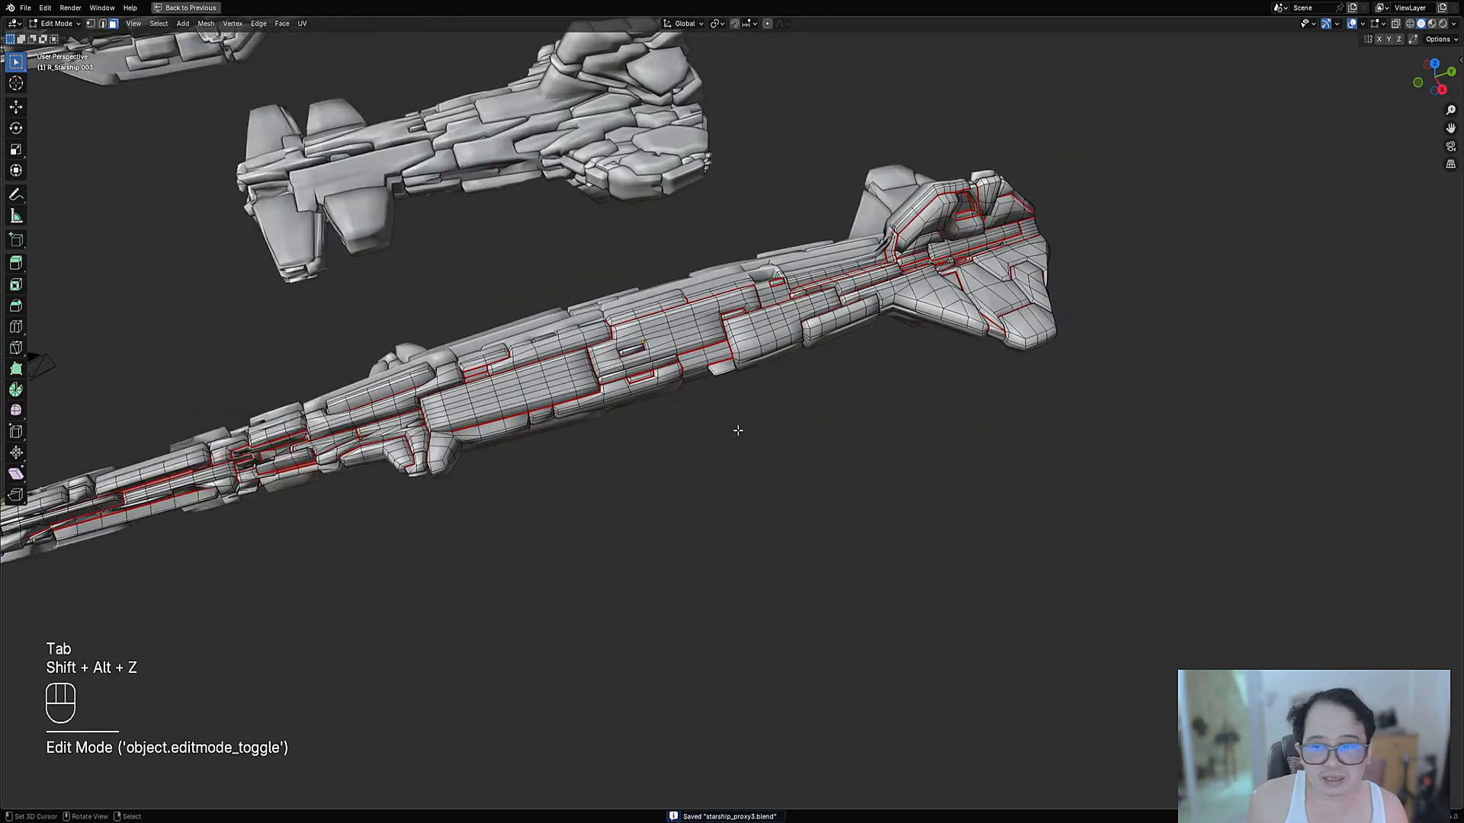
pyautogui.moveTo(735, 424); pyautogui.dragTo(958, 425, button='middle')
# Change the lower area from the shader editor to the UV Editor and unwrap all the starship's faces with Unwrap Angle Based
pyautogui.hotkey('ctrl', 'space')
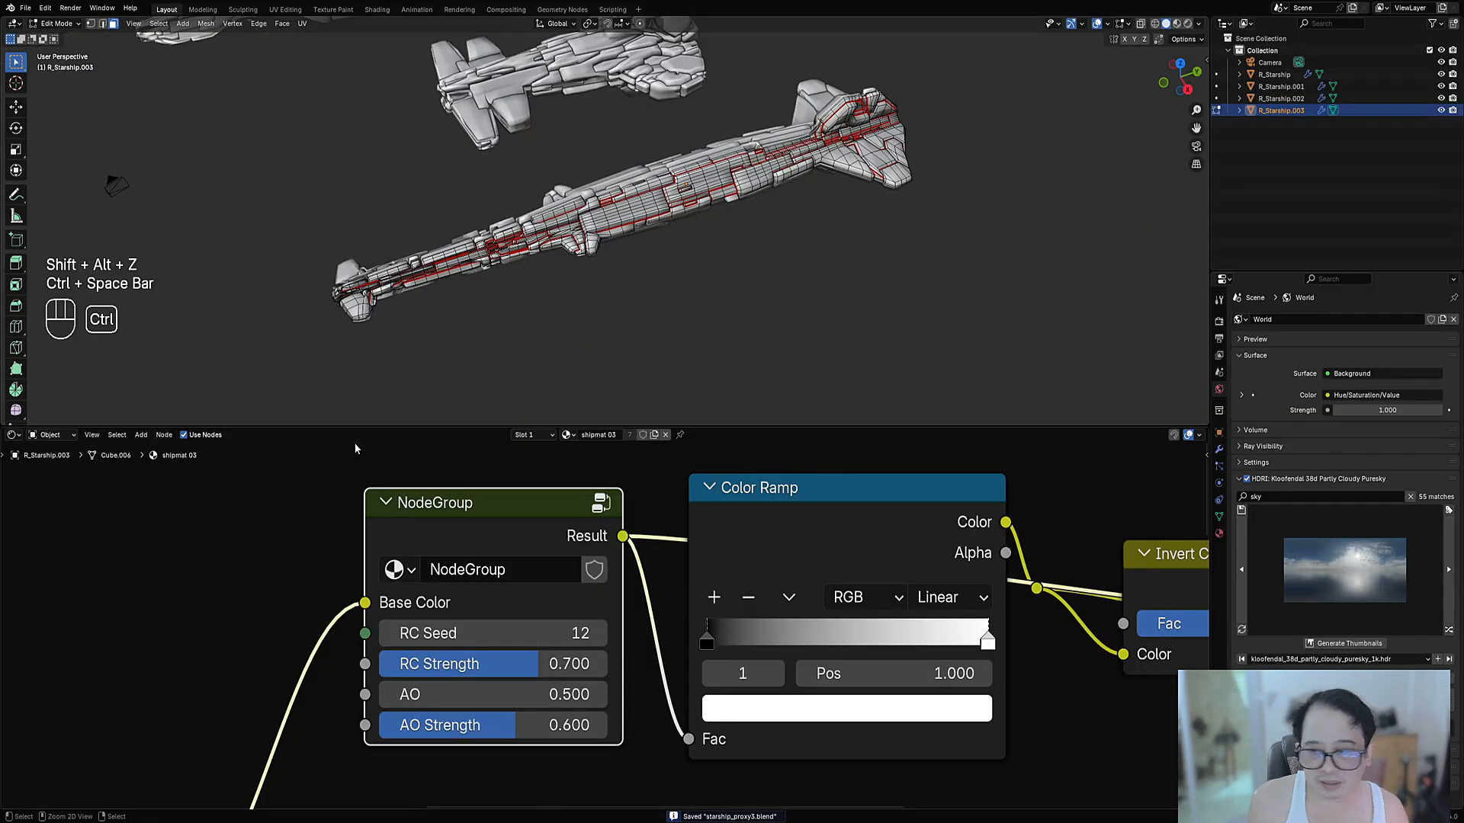
pyautogui.click(11, 435)
pyautogui.click(45, 494)
pyautogui.press('a')
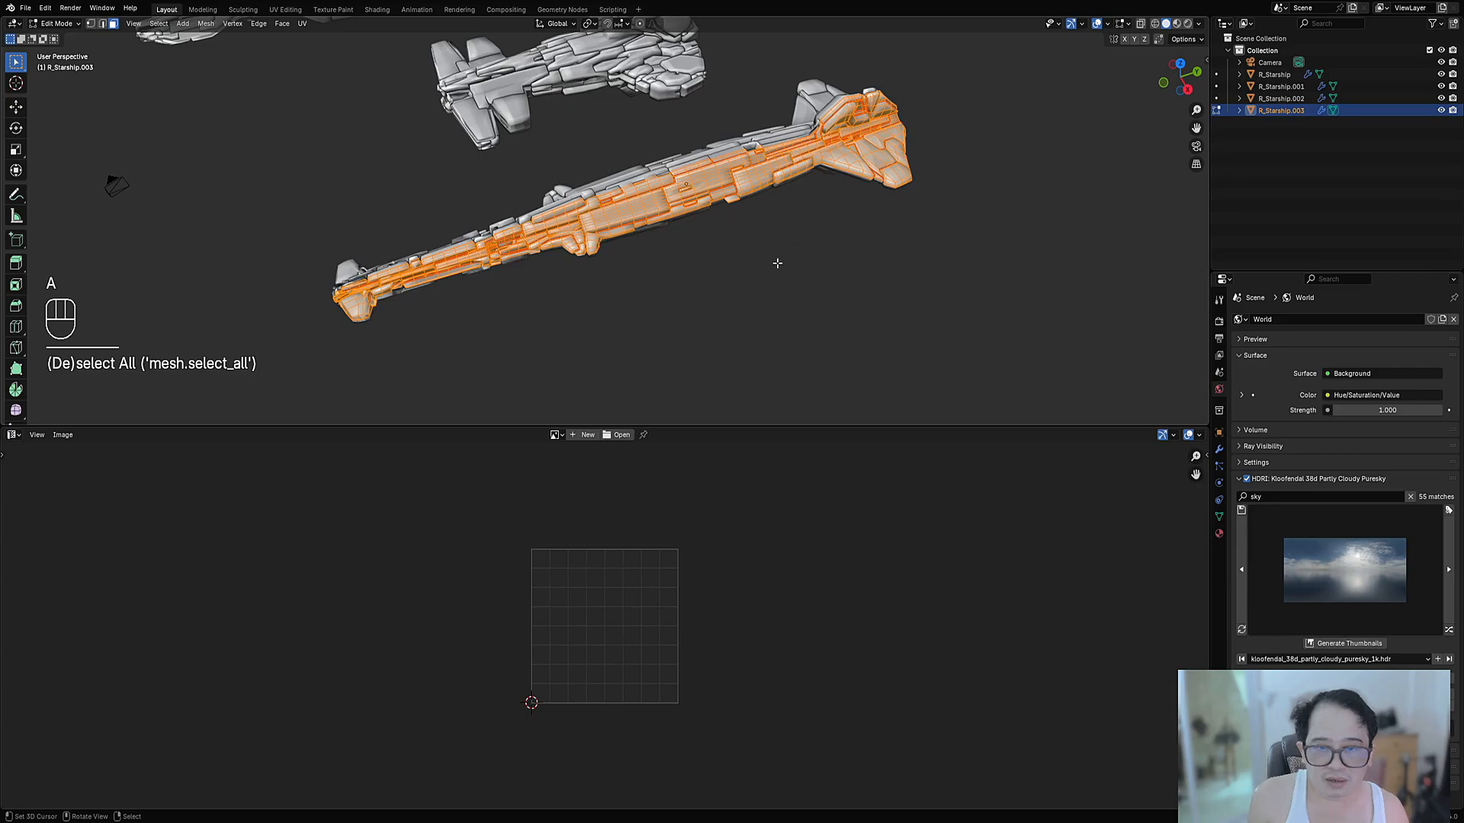
pyautogui.press('u')
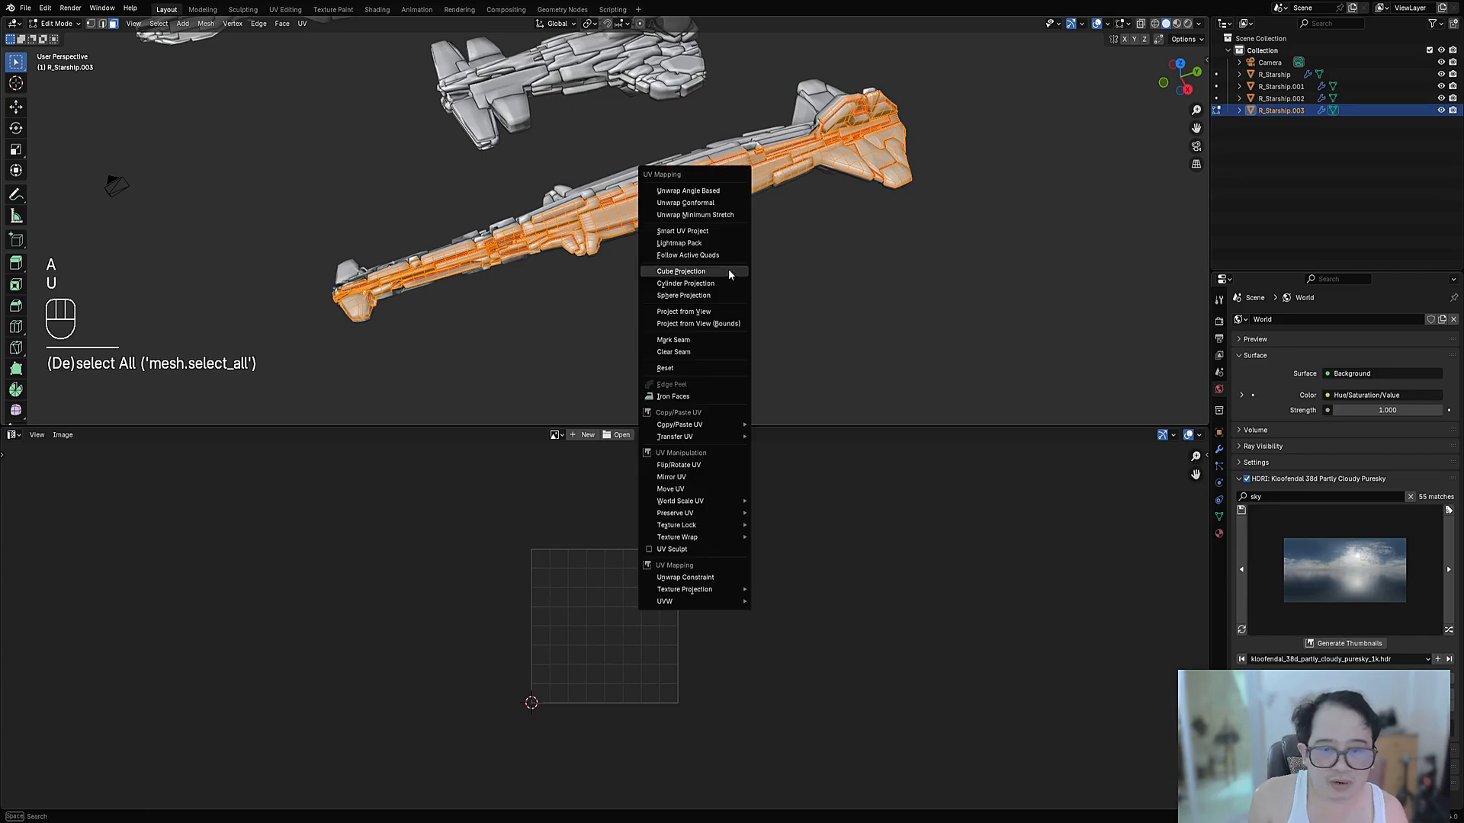
pyautogui.click(725, 188)
# Maximise the UV Editor, deselect all UVs, and examine the layout of the unwrapped islands
pyautogui.hotkey('ctrl', 'space')
pyautogui.press('KP_Decimal')
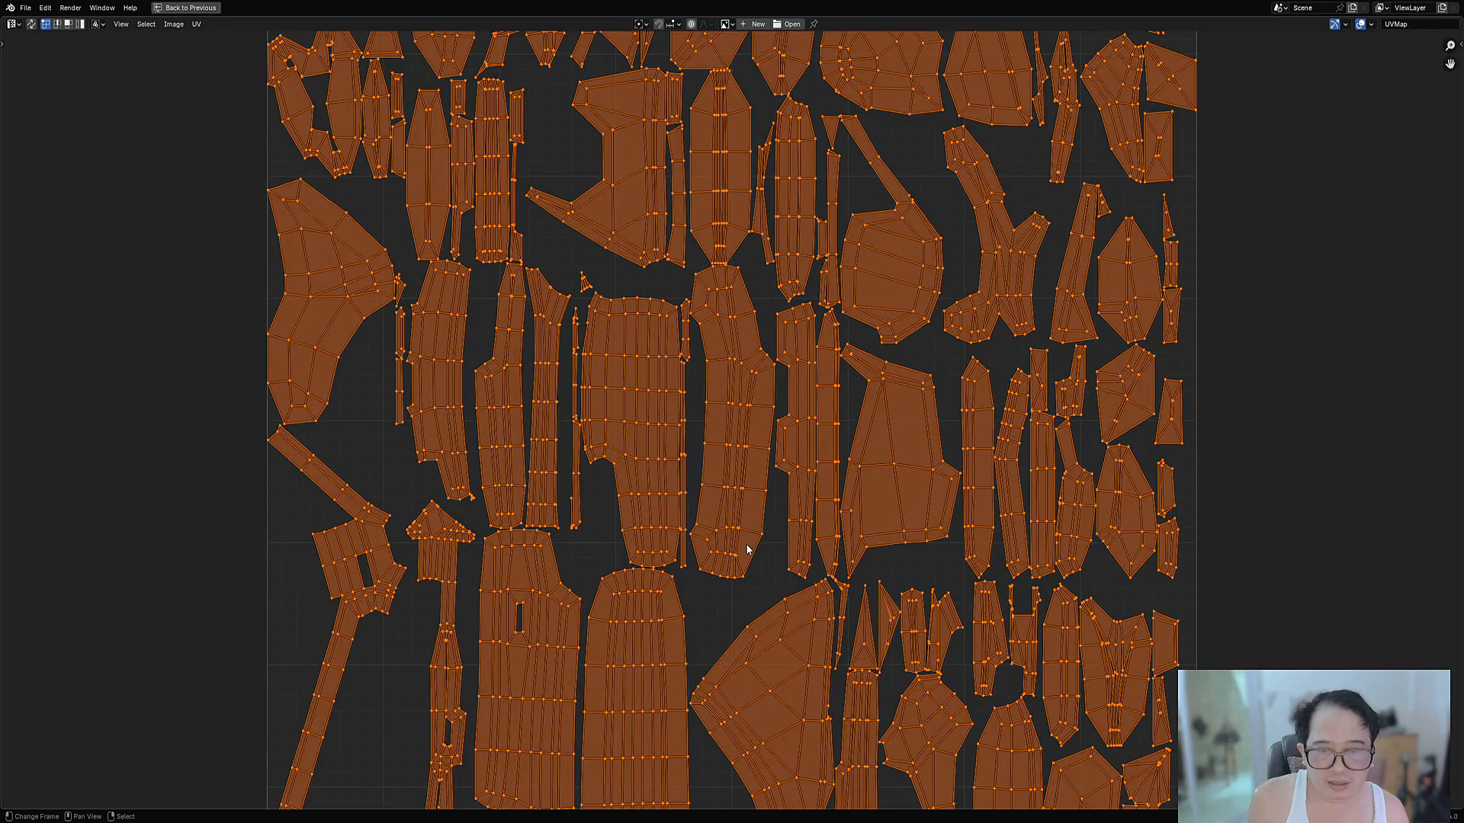
pyautogui.hotkey('alt', 'a')
pyautogui.moveTo(867, 263); pyautogui.dragTo(807, 505, button='middle')
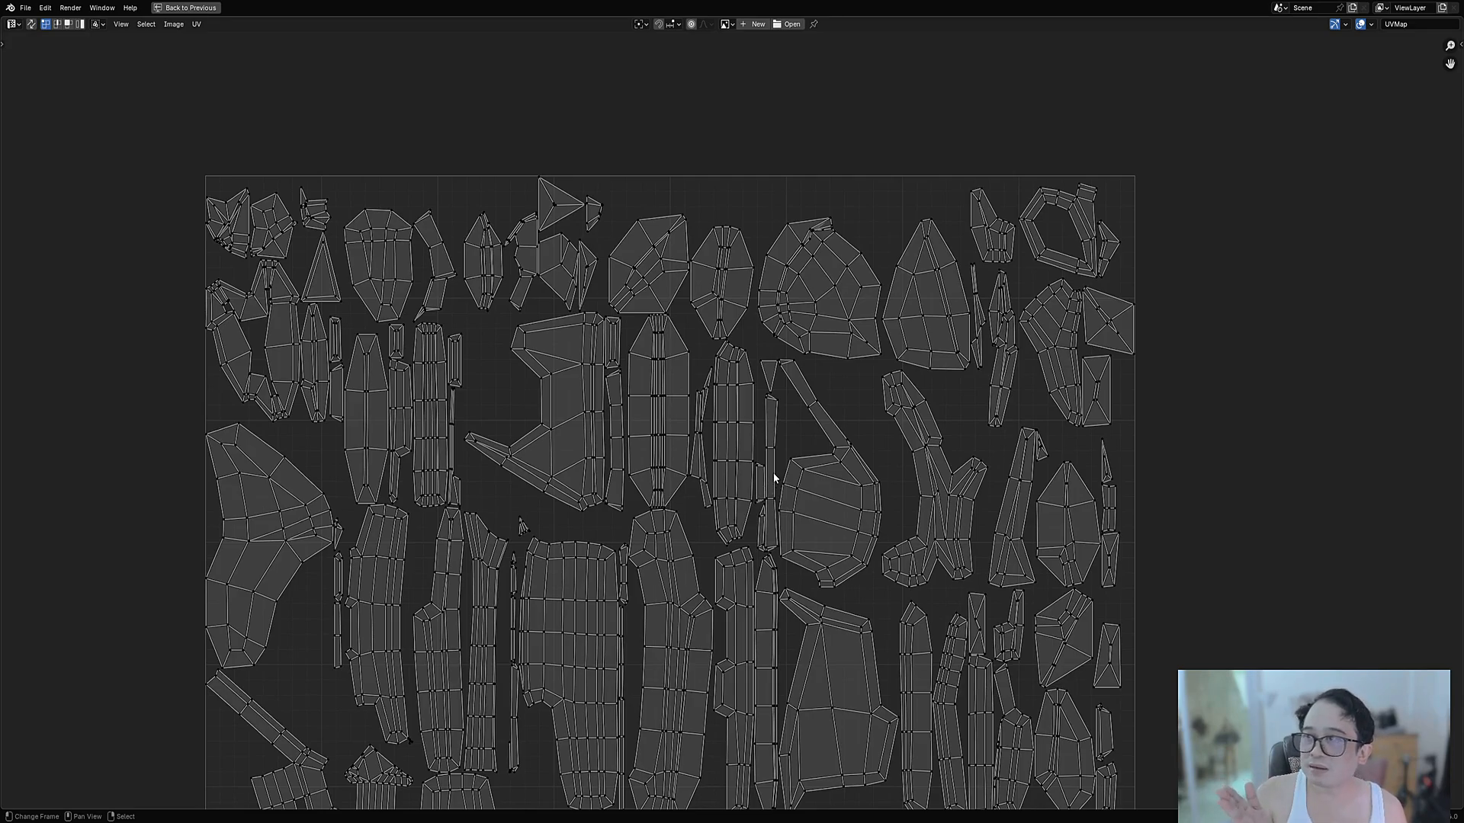
pyautogui.moveTo(1327, 419); pyautogui.dragTo(1222, 415, button='middle')
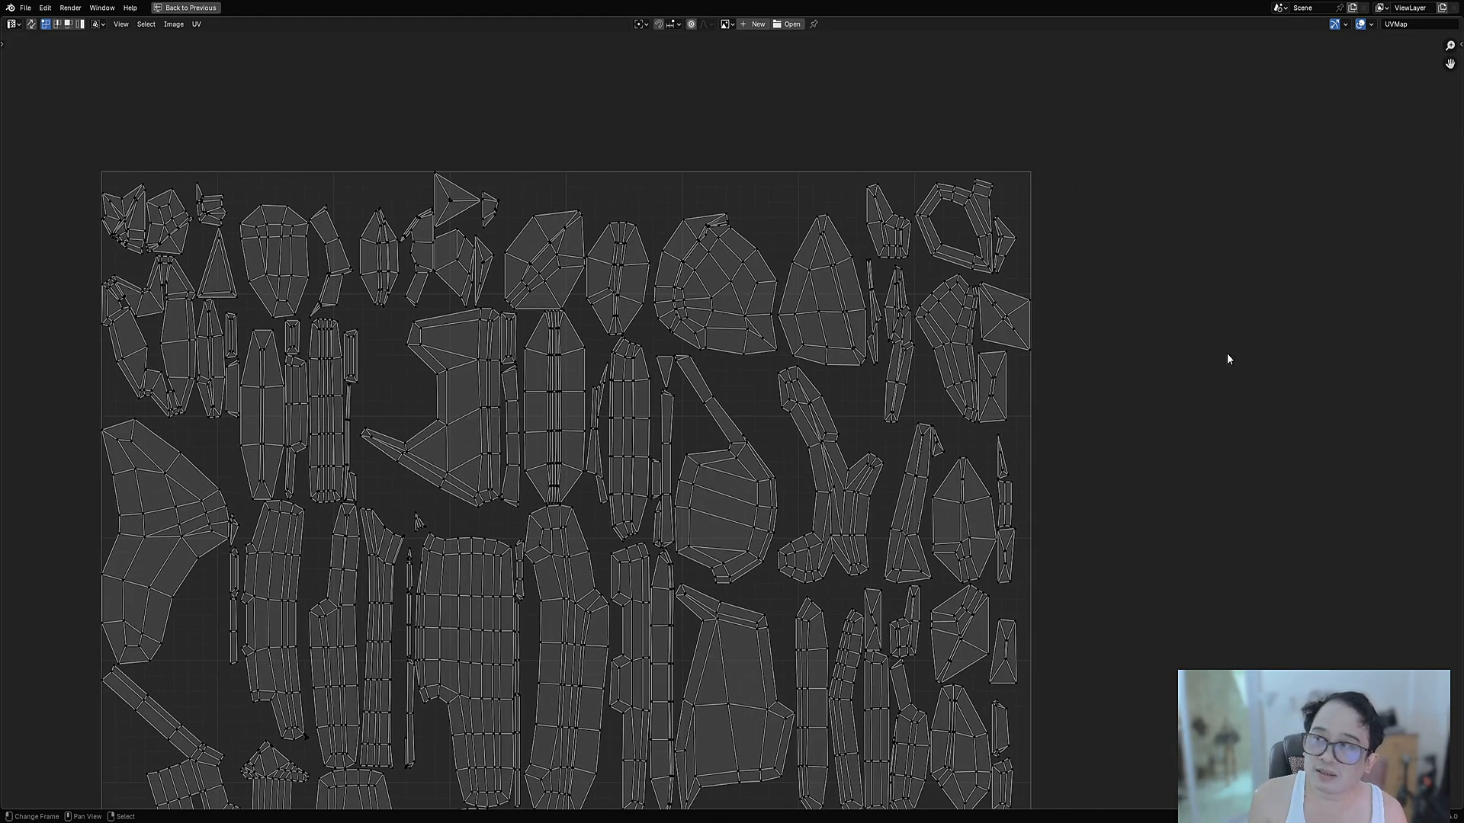
# Show the TexTools UV Layout tools and select the pointed UV island near the layout's upper edge
pyautogui.press('n')
pyautogui.click(1457, 141)
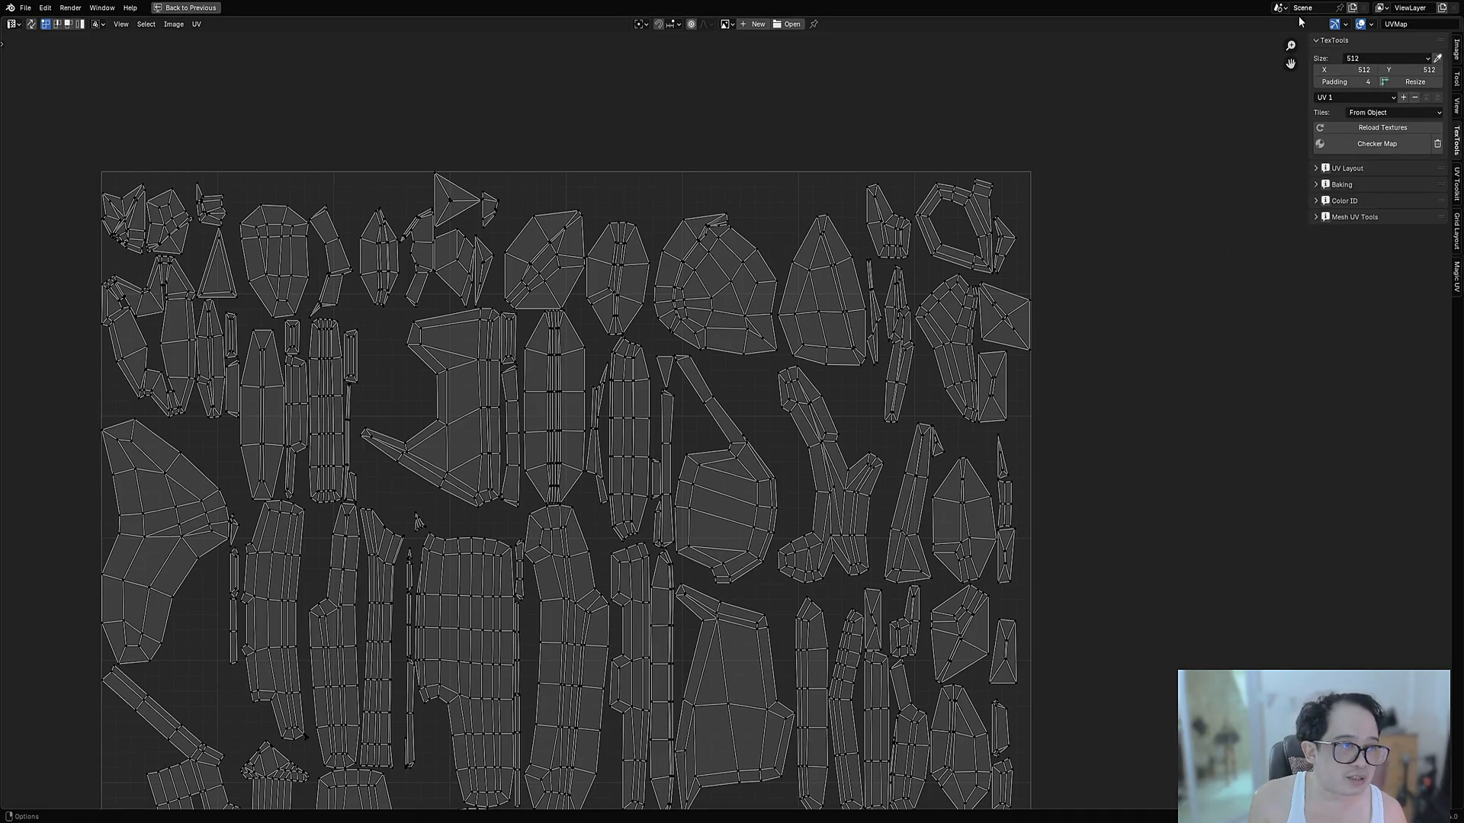
pyautogui.press('l')
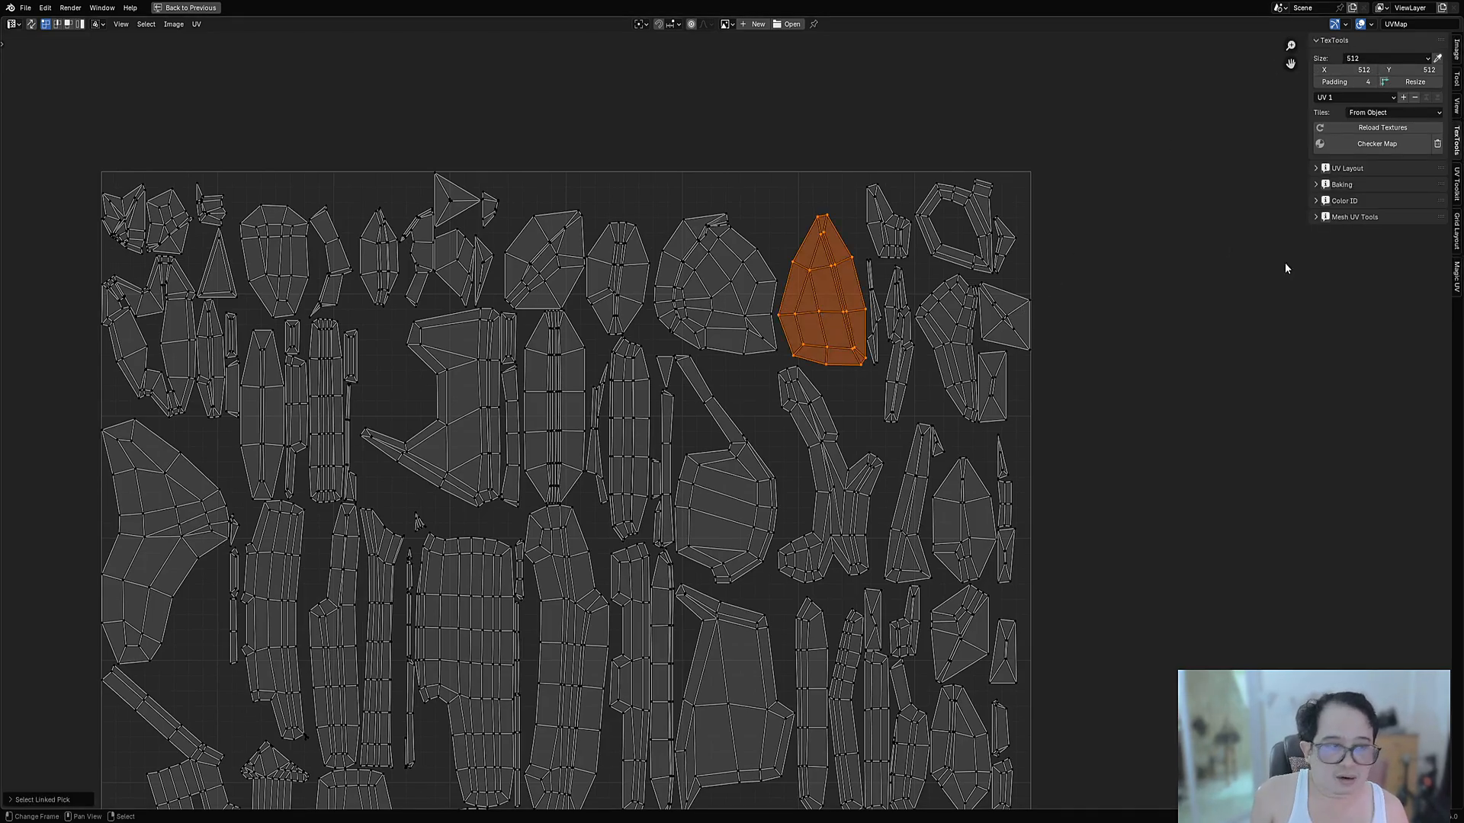
pyautogui.click(1398, 183)
pyautogui.click(1397, 183)
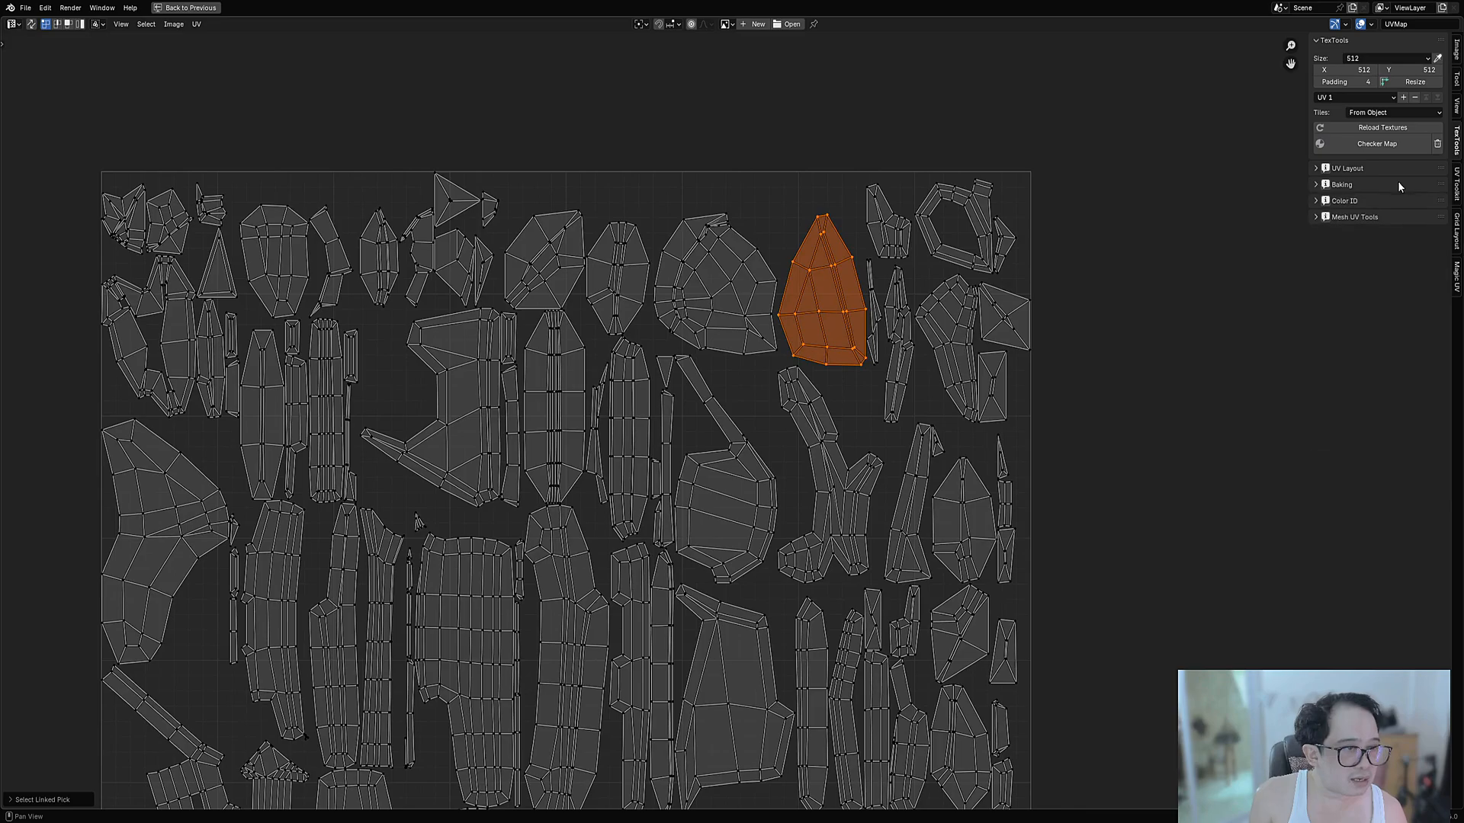
pyautogui.click(1385, 168)
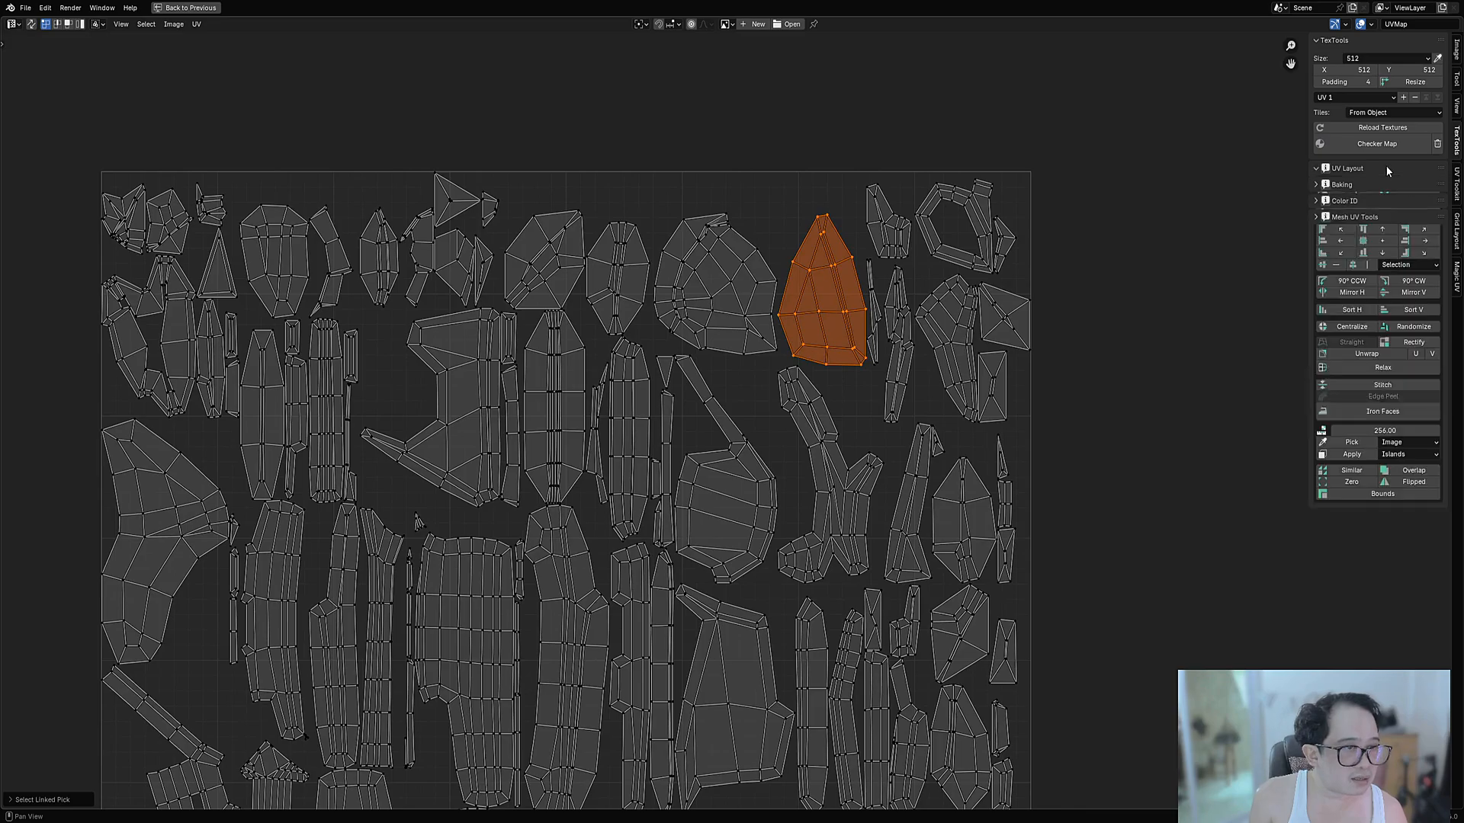
# Try Rectify and Iron Faces on the selected pointed UV island, undoing each attempt
pyautogui.click(1414, 343)
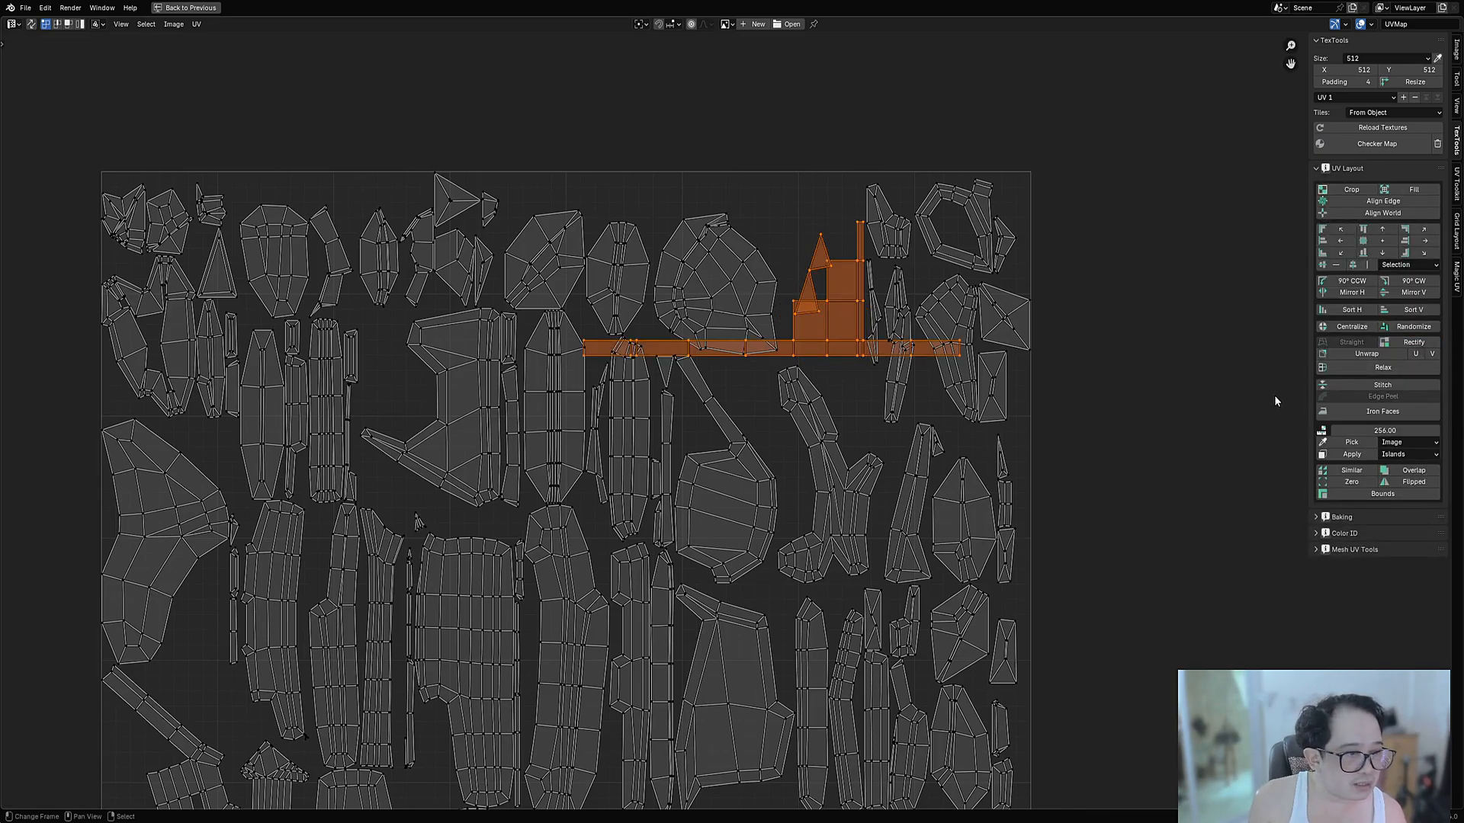
pyautogui.hotkey('ctrl', 'z')
pyautogui.click(1349, 414)
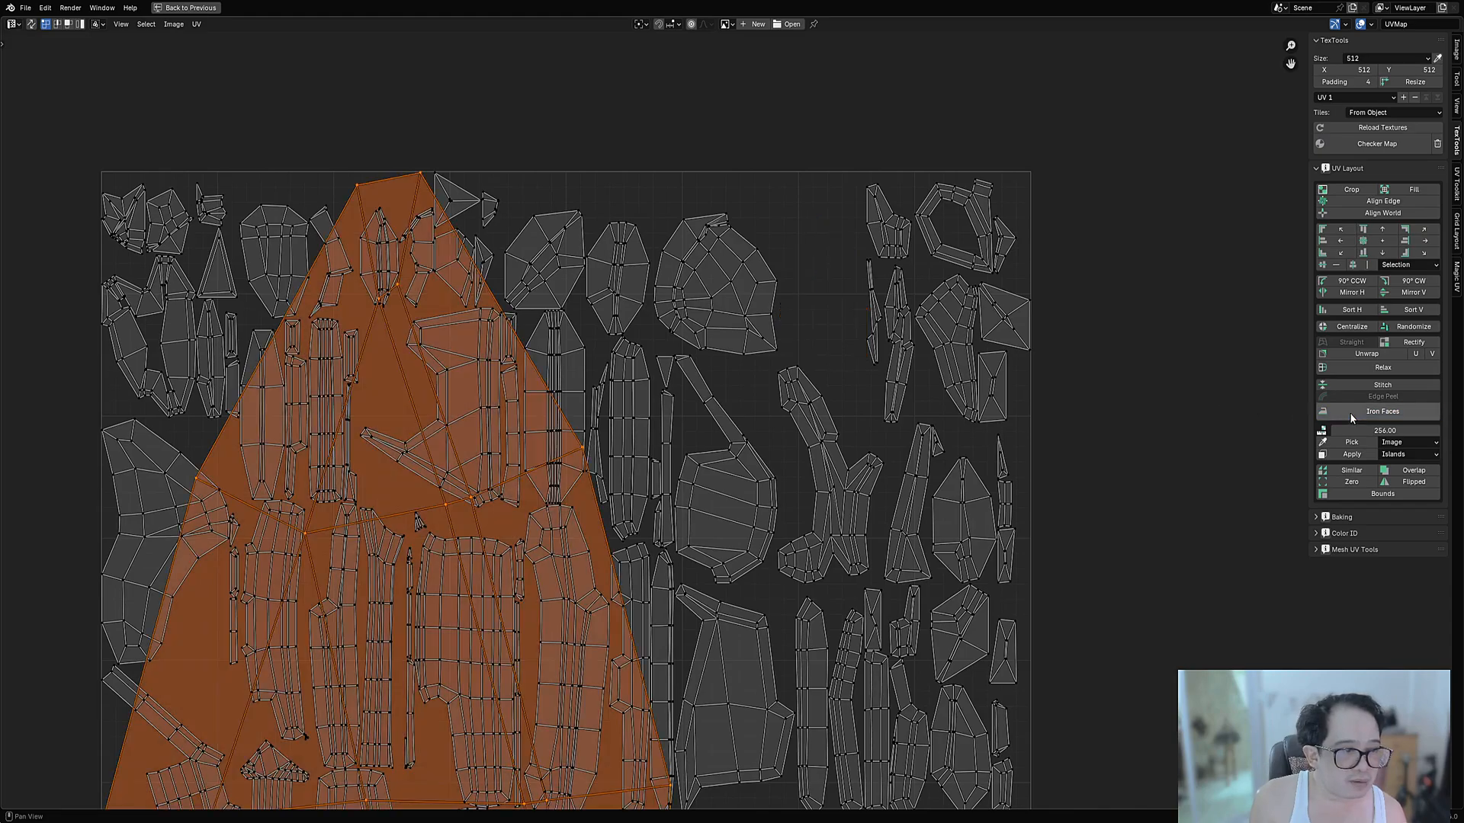
pyautogui.scroll(-5, 862, 421)
pyautogui.hotkey('ctrl', 'z')
# Rectify the selected pointed UV island and deselect all UVs
pyautogui.scroll(8, 807, 368)
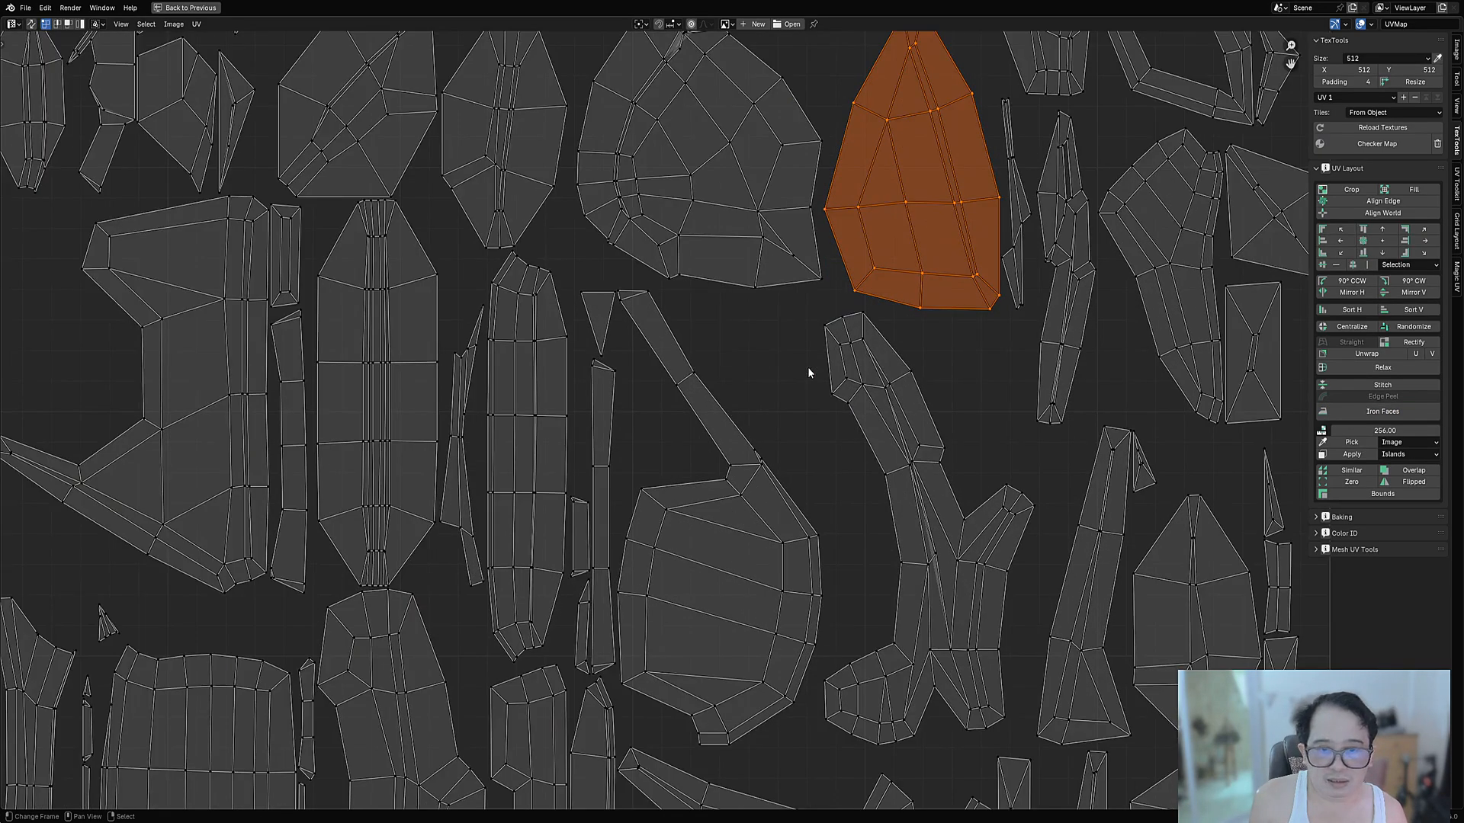
pyautogui.moveTo(918, 294); pyautogui.dragTo(737, 470, button='middle')
pyautogui.scroll(3, 742, 431)
pyautogui.scroll(-2, 785, 366)
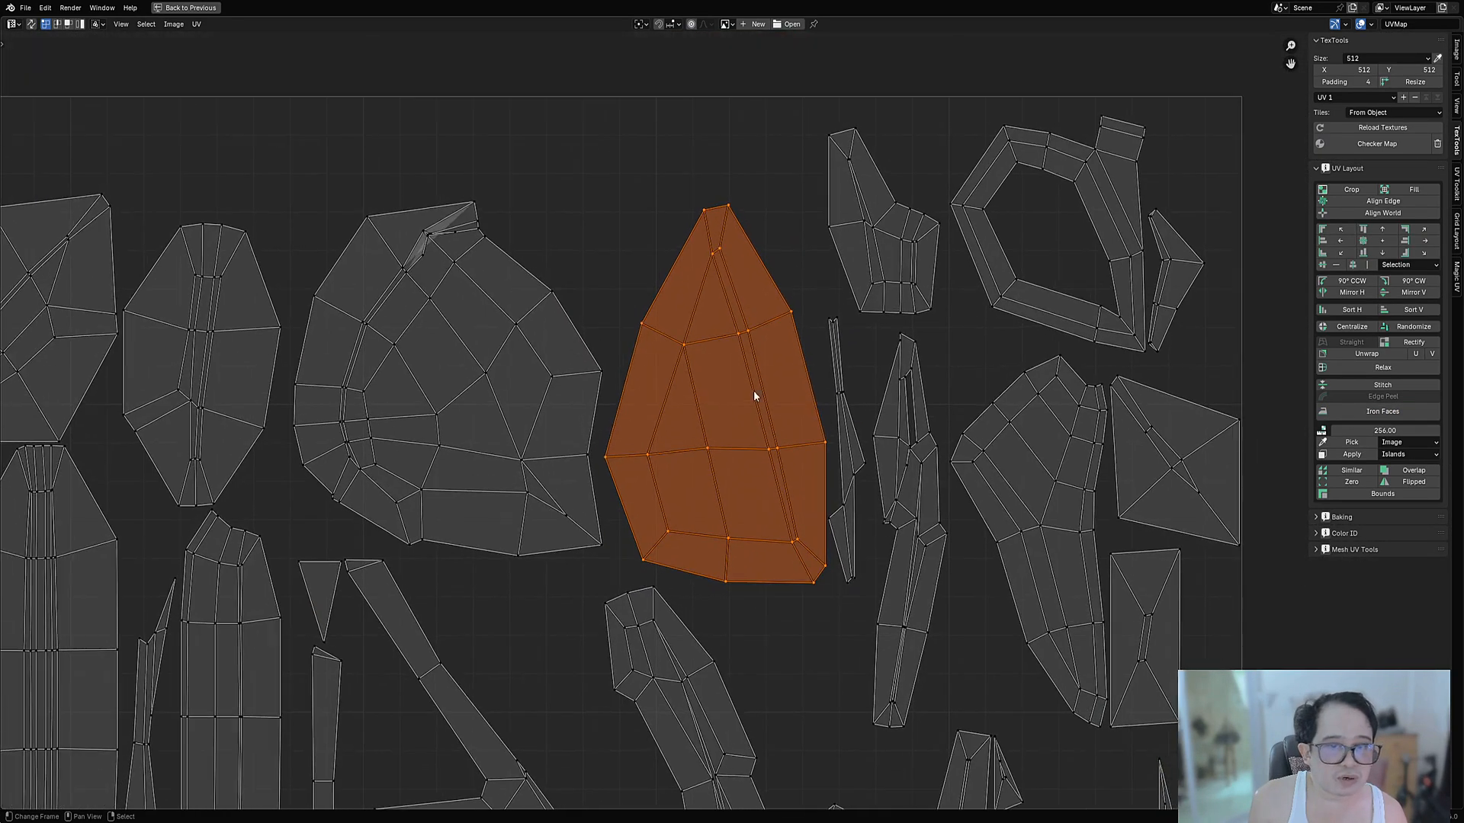
pyautogui.click(1430, 344)
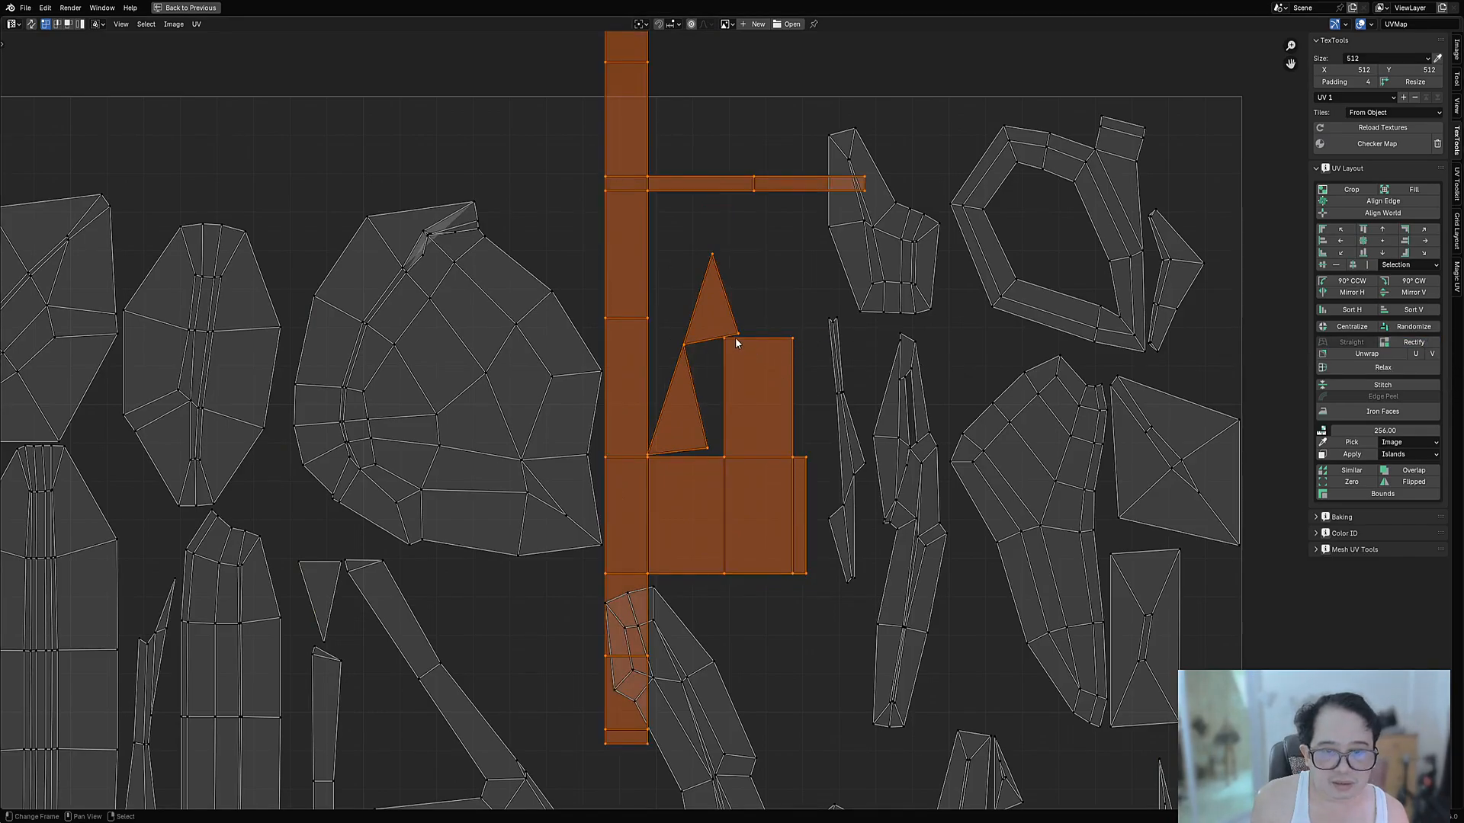
pyautogui.hotkey('alt', 'a')
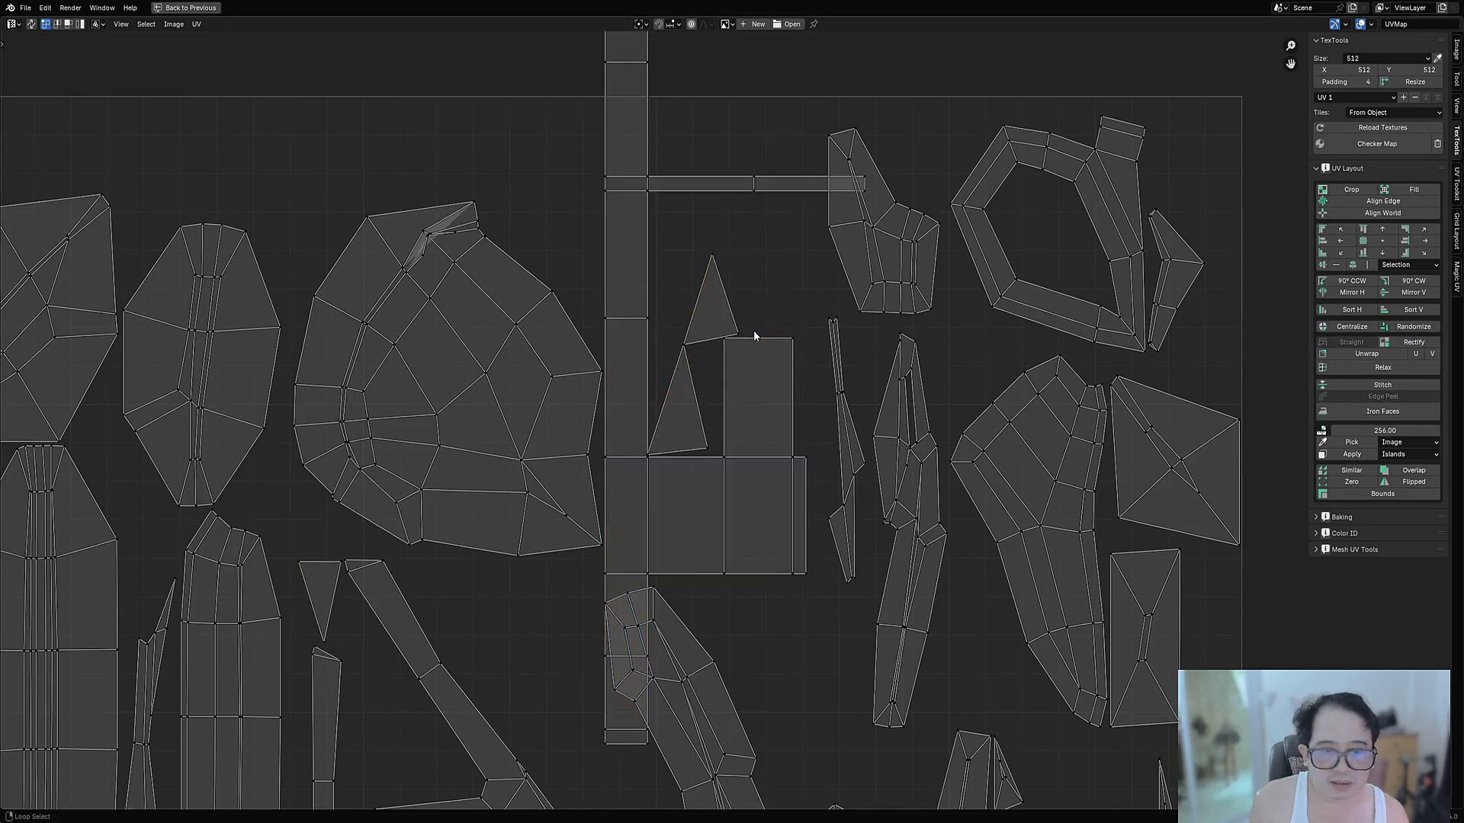
# Undo the last deselection and the Rectify operation on the pointed UV island
pyautogui.hotkey('ctrl', 'z')
pyautogui.hotkey('ctrl', 'z')
pyautogui.hotkey('ctrl', 'z')
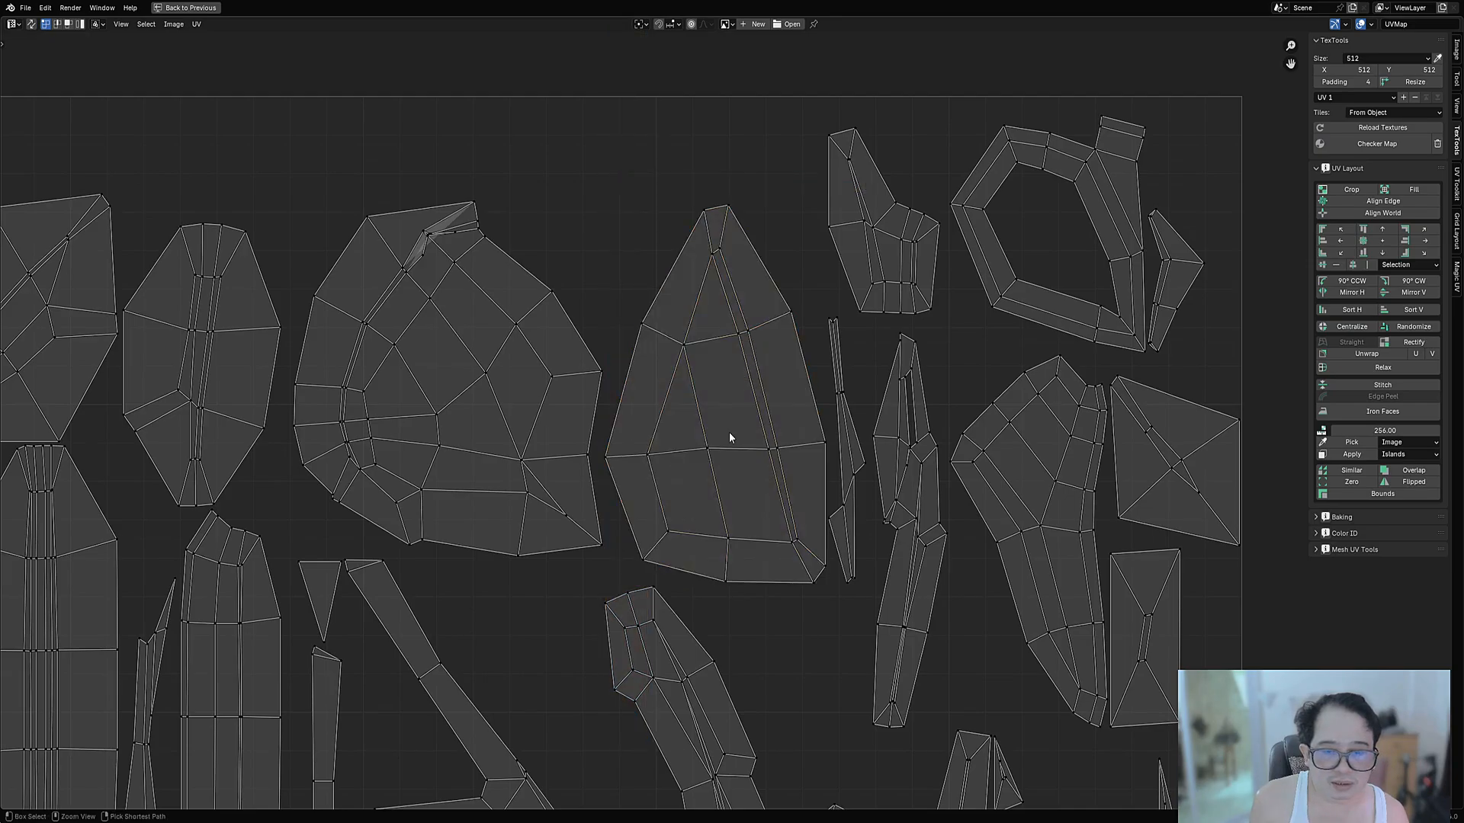
# Restore the split layout, select the starship's entire mesh, leave Edit Mode and save the file
pyautogui.hotkey('ctrl', 'space')
pyautogui.press('Tab')
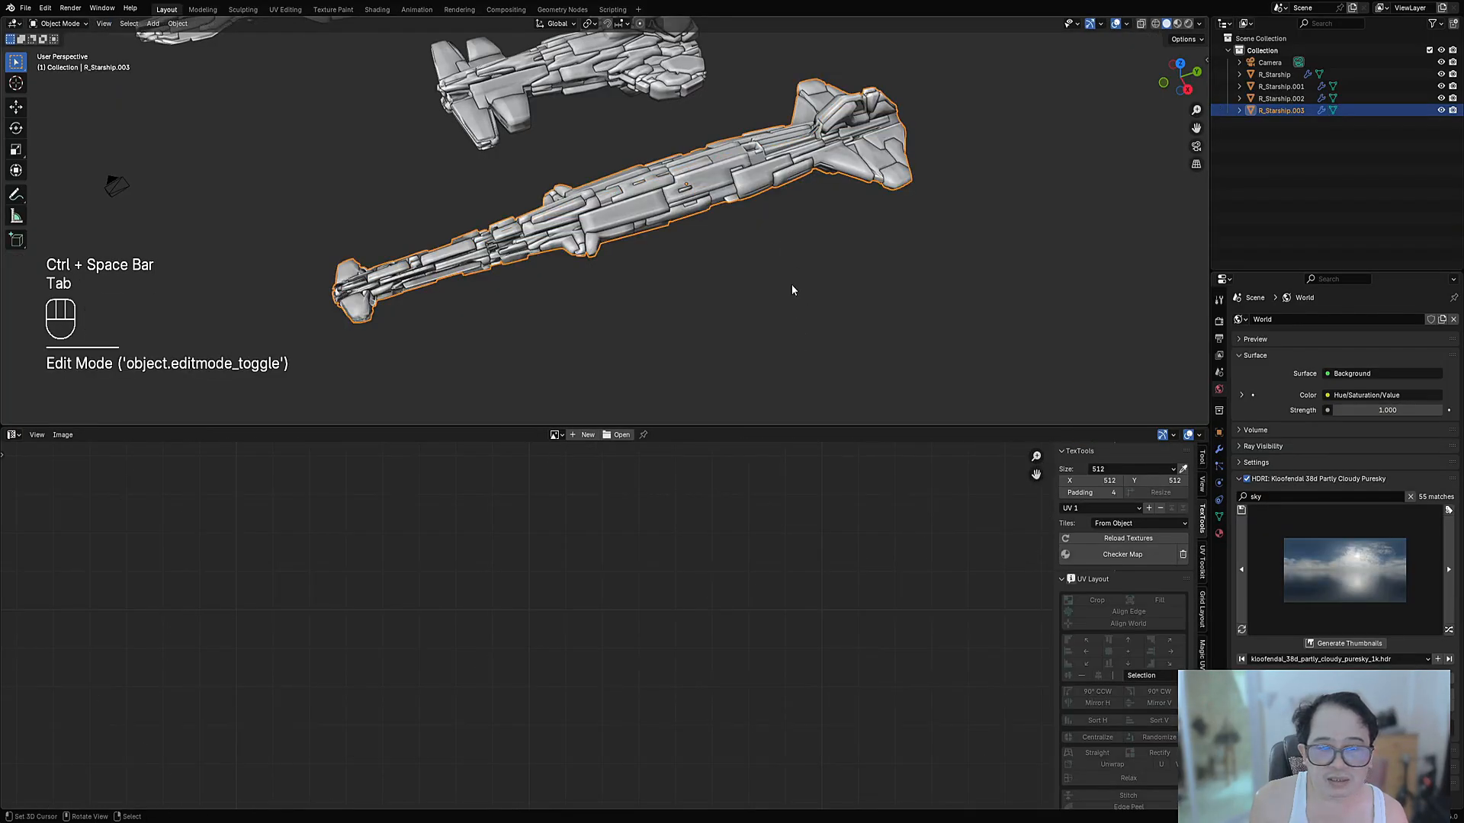
pyautogui.press('Tab')
pyautogui.press('a')
pyautogui.press('Tab')
pyautogui.hotkey('ctrl', 's')
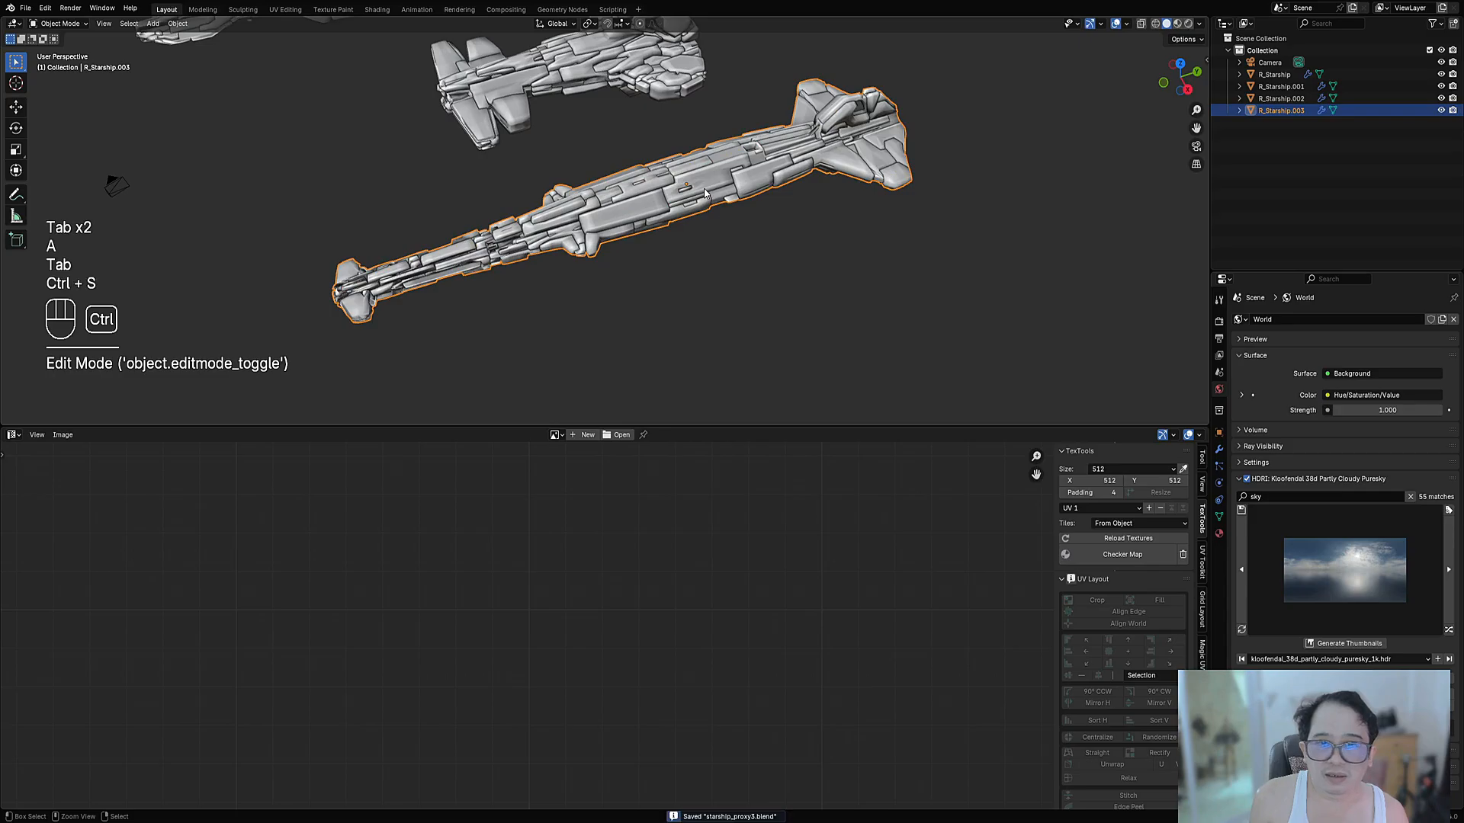
# Apply Random Flow's Straight UV to the selected starship with UV limit and Even edge length, then enter Edit Mode
pyautogui.press('w')
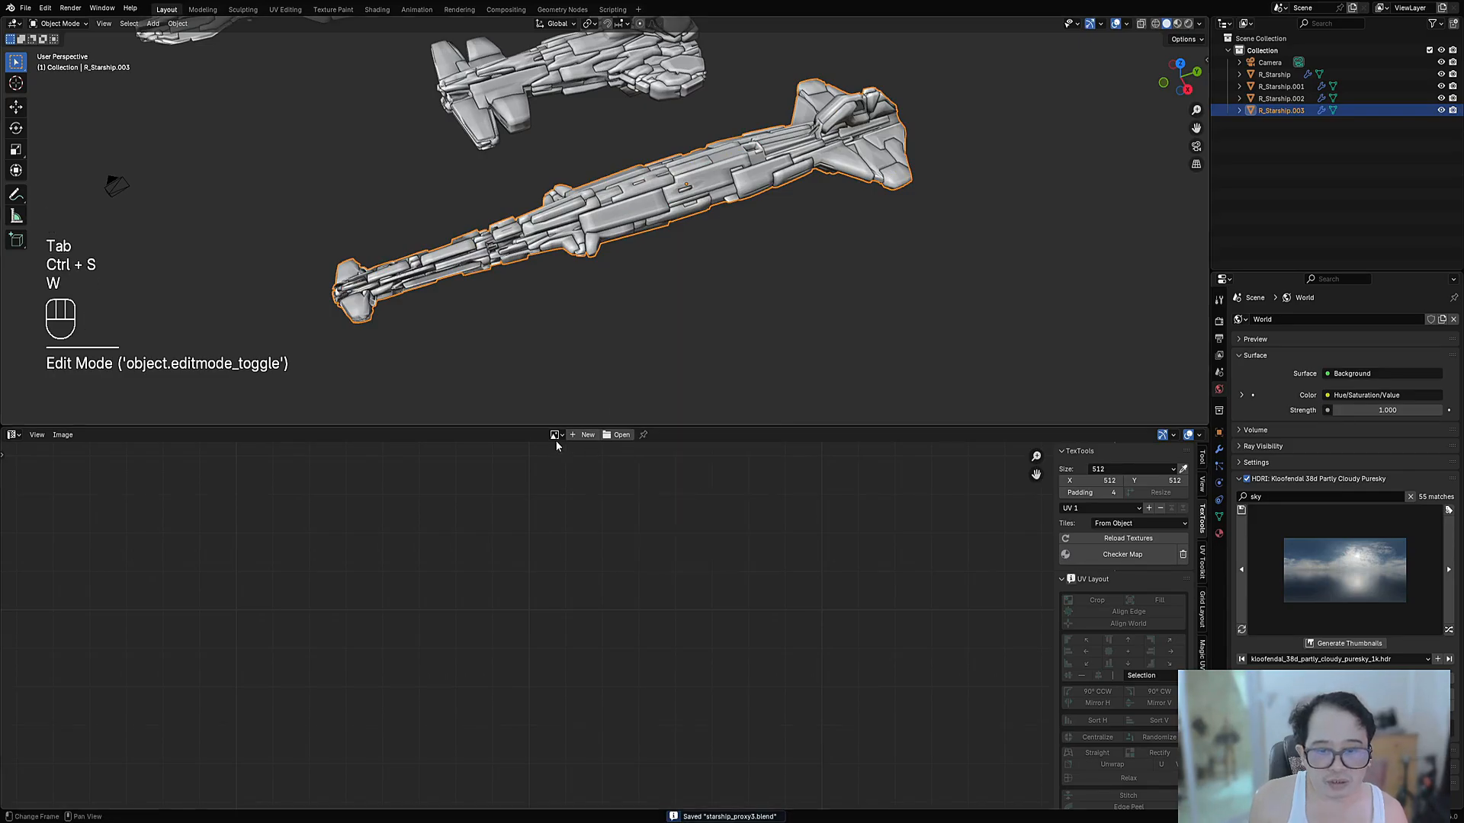
pyautogui.hotkey('shift', 'q')
pyautogui.moveTo(788, 429)
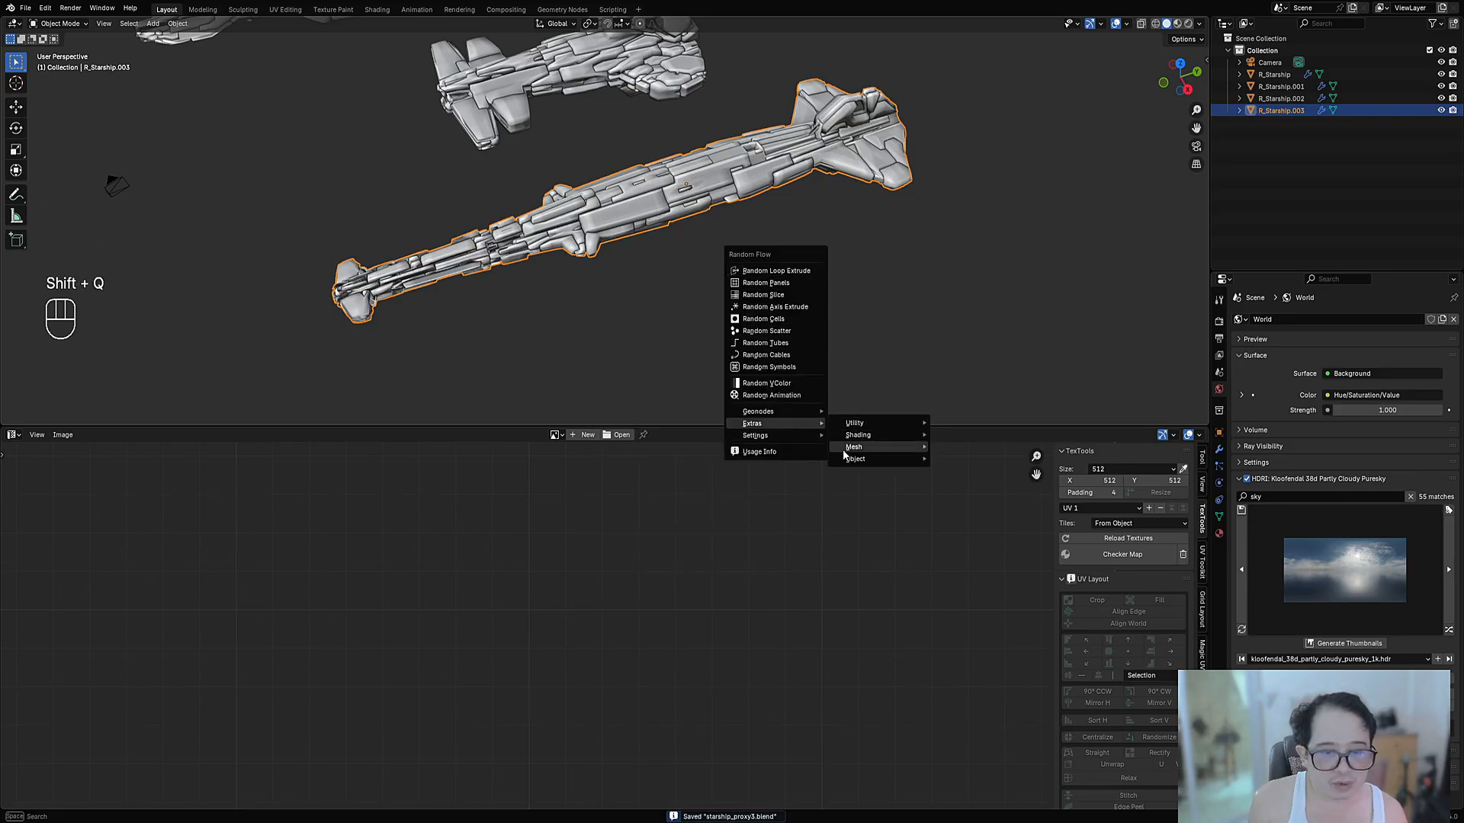
pyautogui.moveTo(844, 451)
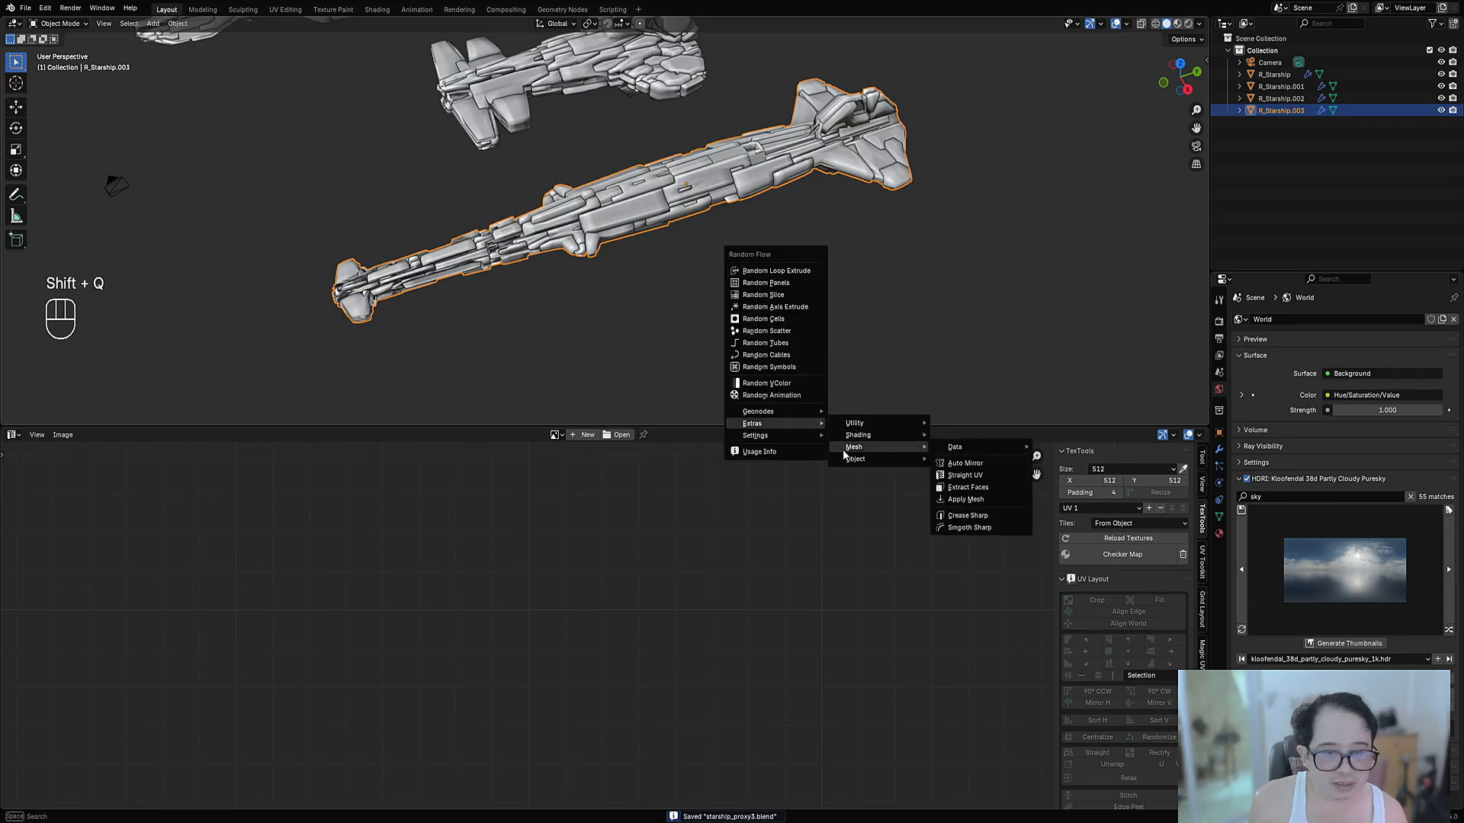
pyautogui.click(973, 477)
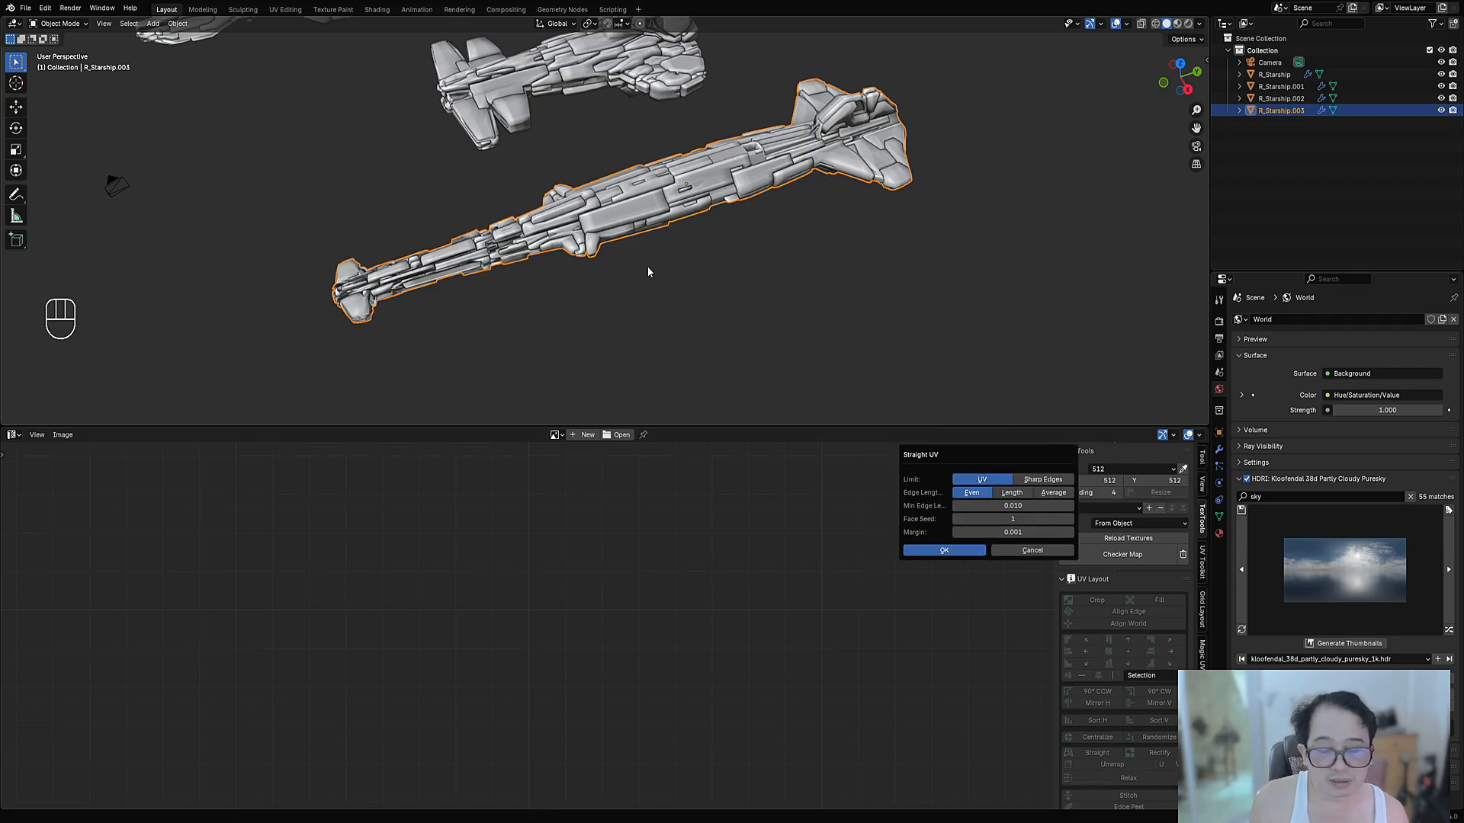
pyautogui.press('Tab')
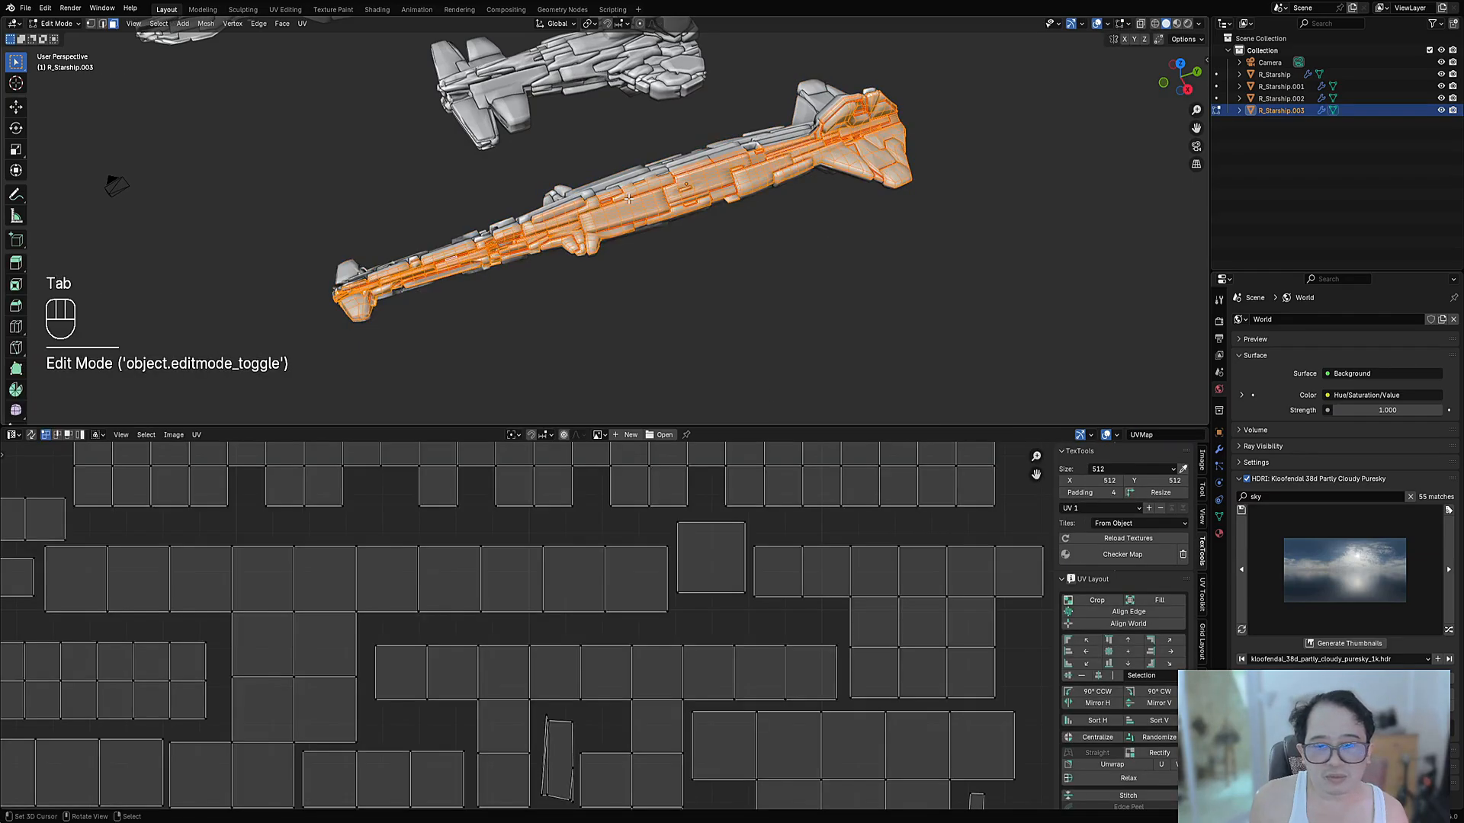
# Maximise the UV Editor, examine the straightened UV grid layout and its remaining irregular islands, and restore the split layout
pyautogui.press('a')
pyautogui.scroll(-7, 720, 716)
pyautogui.hotkey('ctrl', 'space')
pyautogui.moveTo(725, 713); pyautogui.dragTo(1002, 539, button='middle')
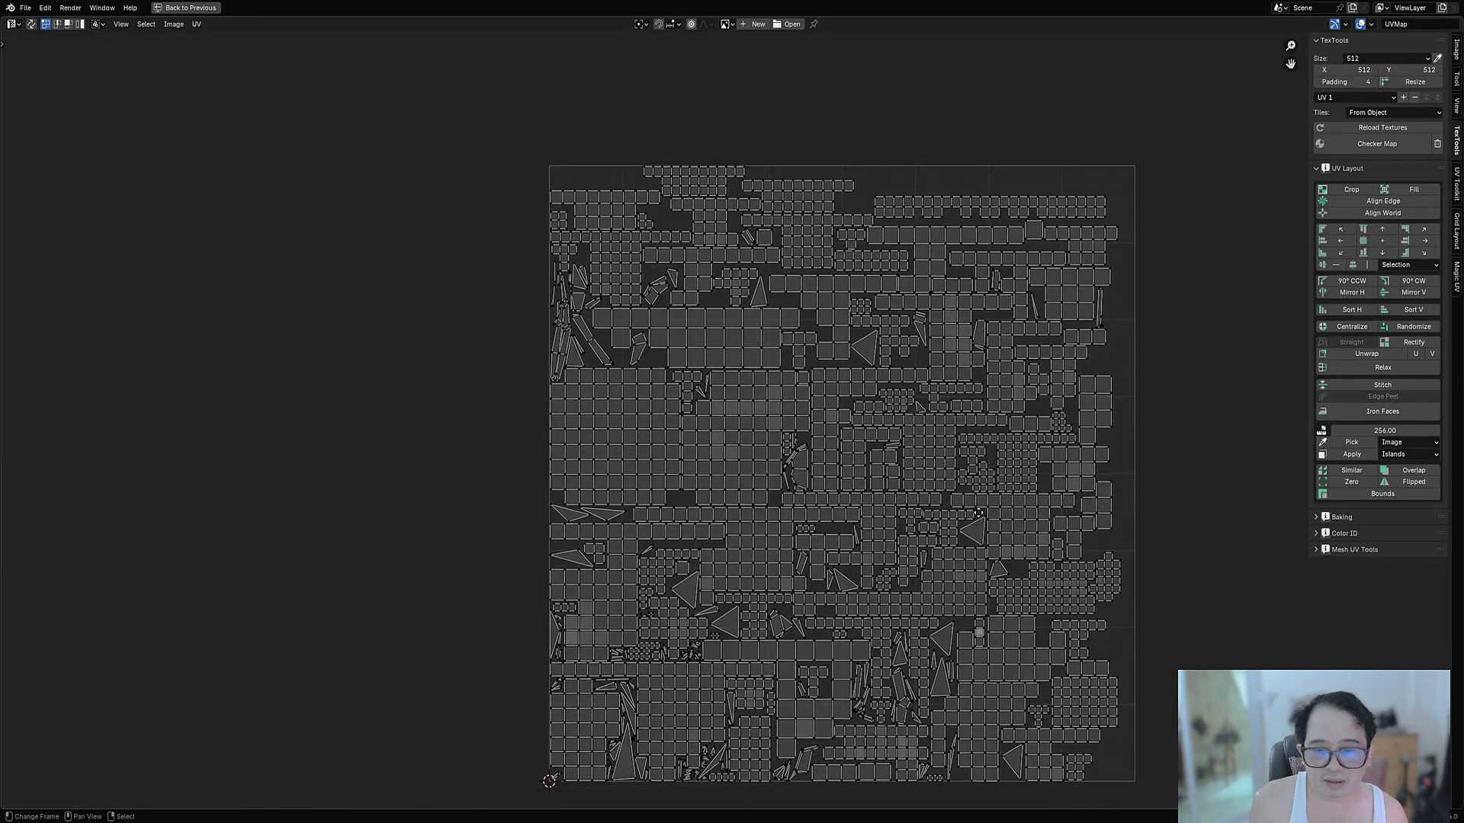
pyautogui.scroll(2, 1002, 539)
pyautogui.moveTo(773, 523); pyautogui.dragTo(842, 735, button='middle')
pyautogui.scroll(-1, 928, 518)
pyautogui.scroll(4, 825, 549)
pyautogui.scroll(-2, 824, 547)
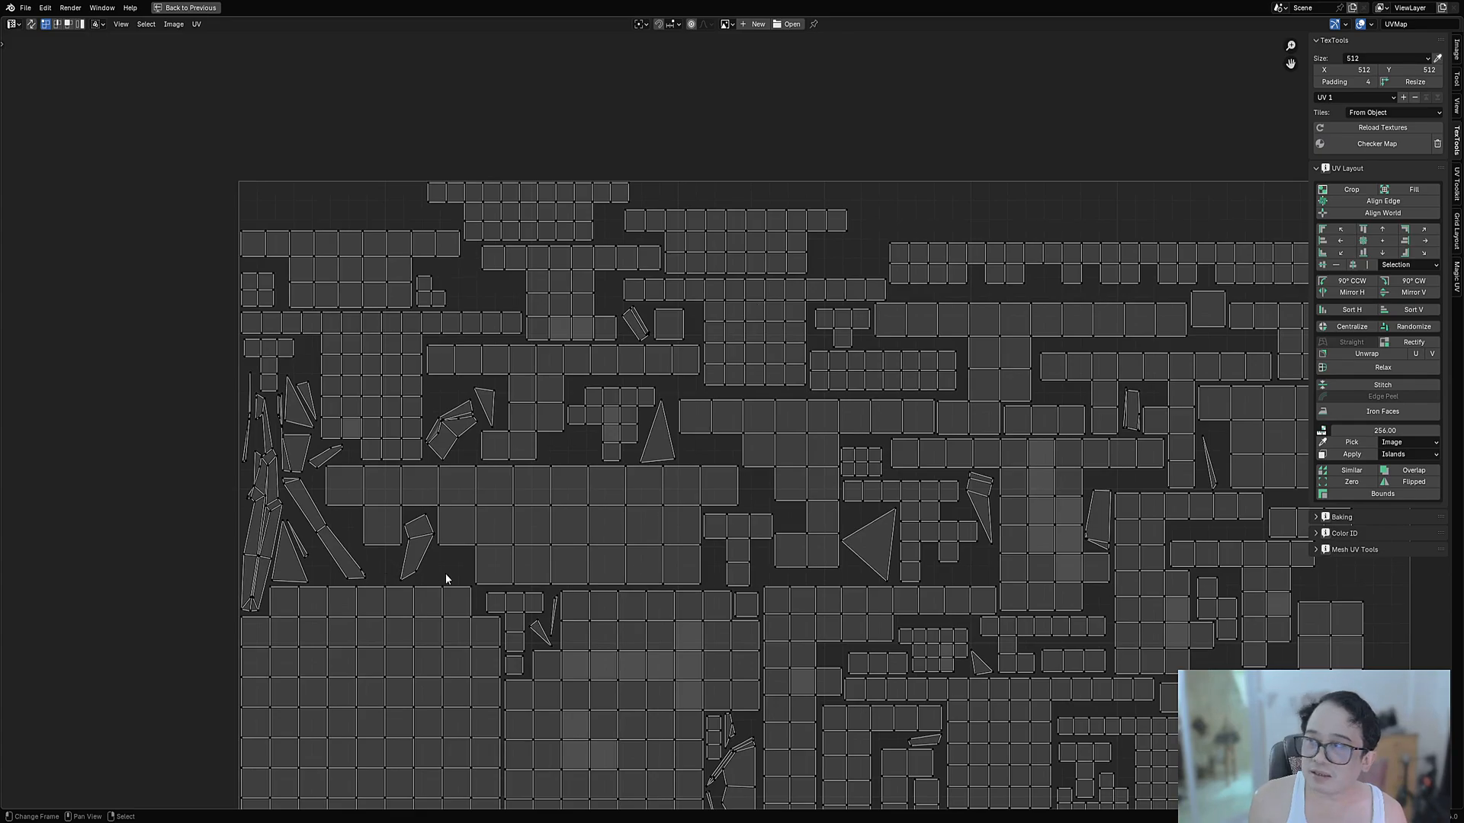
pyautogui.scroll(-5, 563, 594)
pyautogui.moveTo(822, 591); pyautogui.dragTo(731, 473, button='middle')
pyautogui.scroll(4, 730, 473)
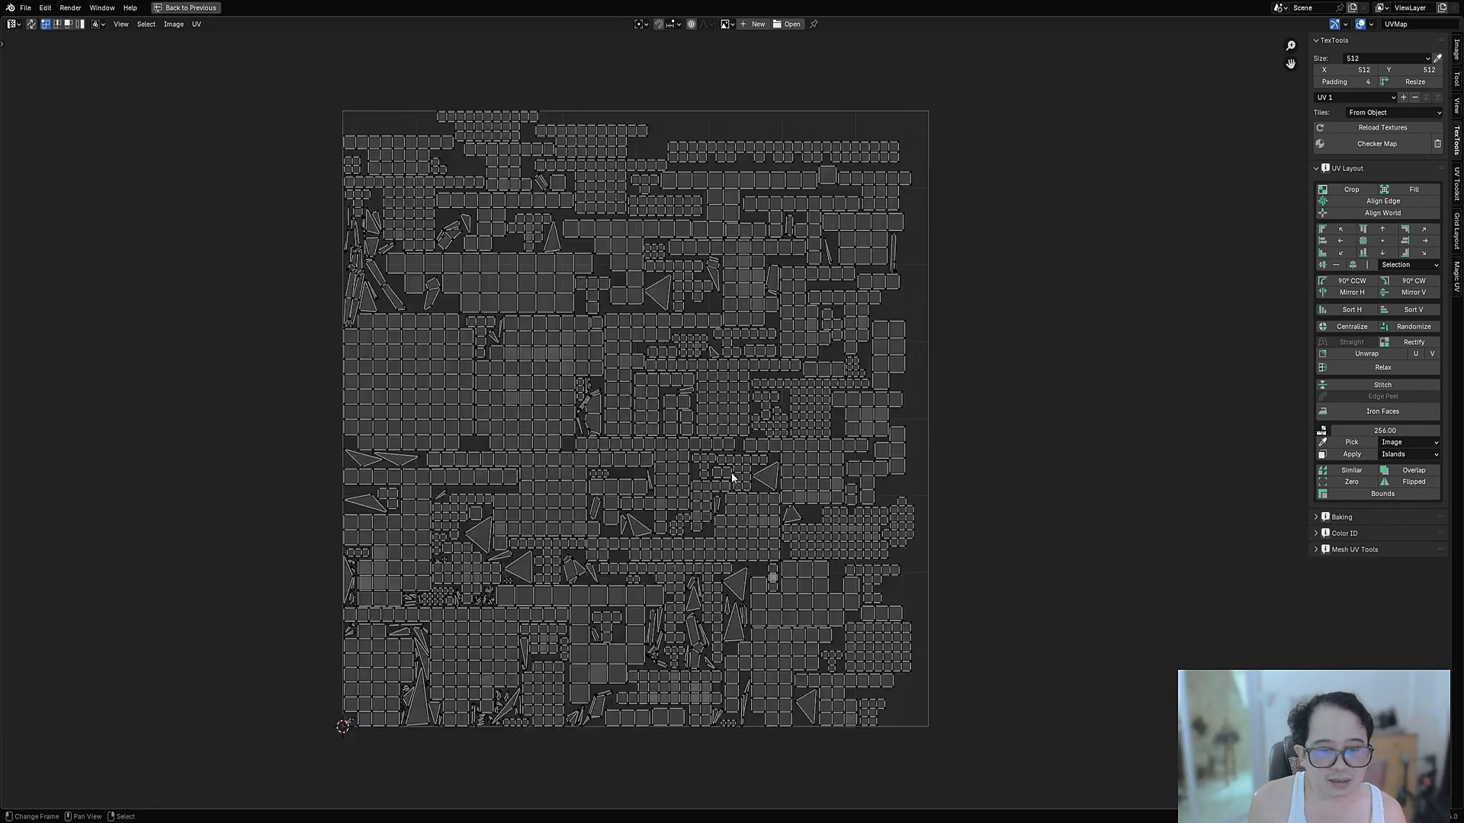
pyautogui.scroll(-3, 591, 376)
pyautogui.hotkey('ctrl', 'space')
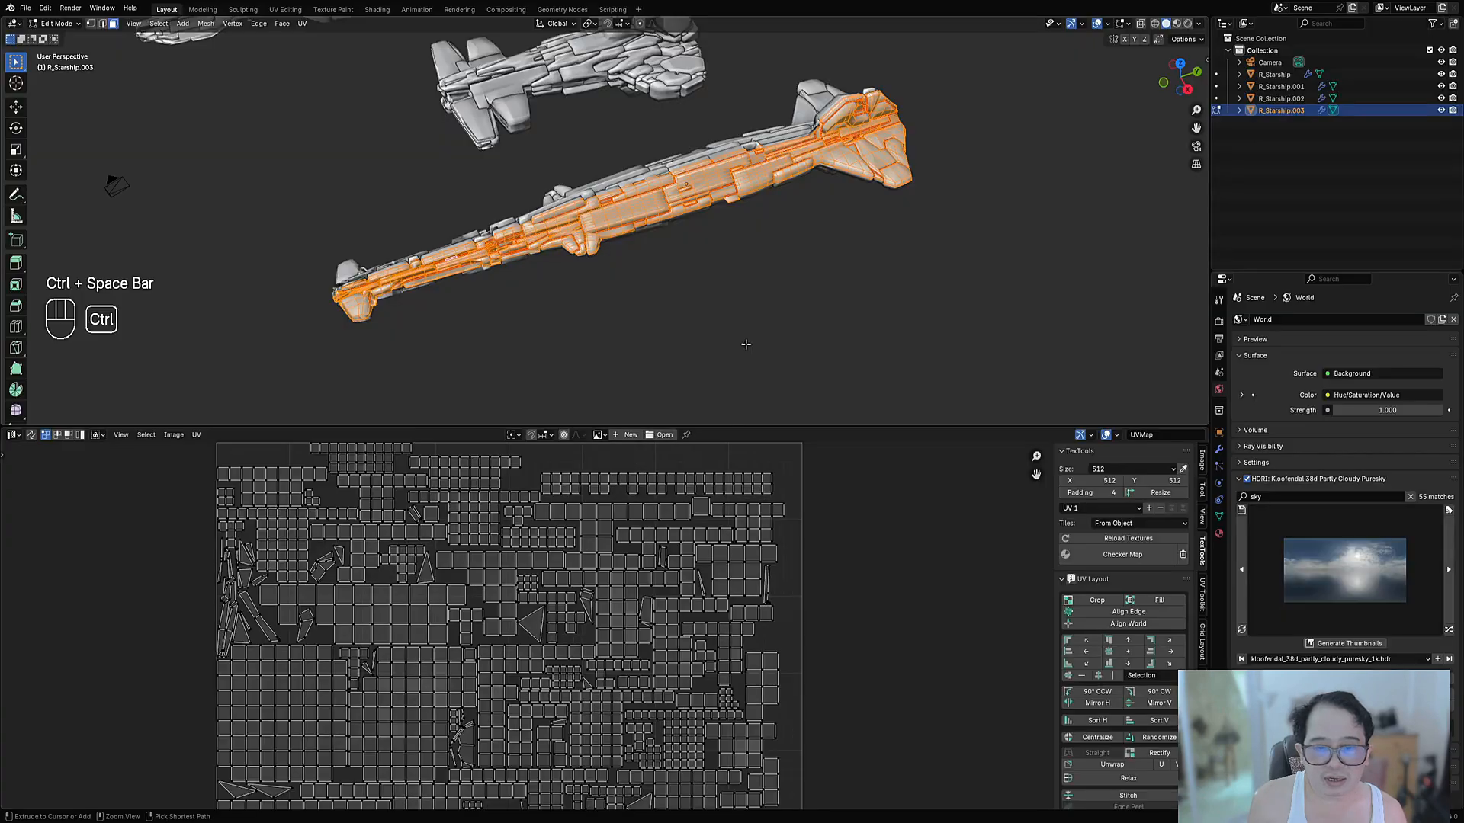
# Unwrap the selected starship's faces again in Edit Mode using its seams
pyautogui.press('Tab')
pyautogui.hotkey('shift', 'q')
pyautogui.moveTo(742, 341)
pyautogui.press('Tab')
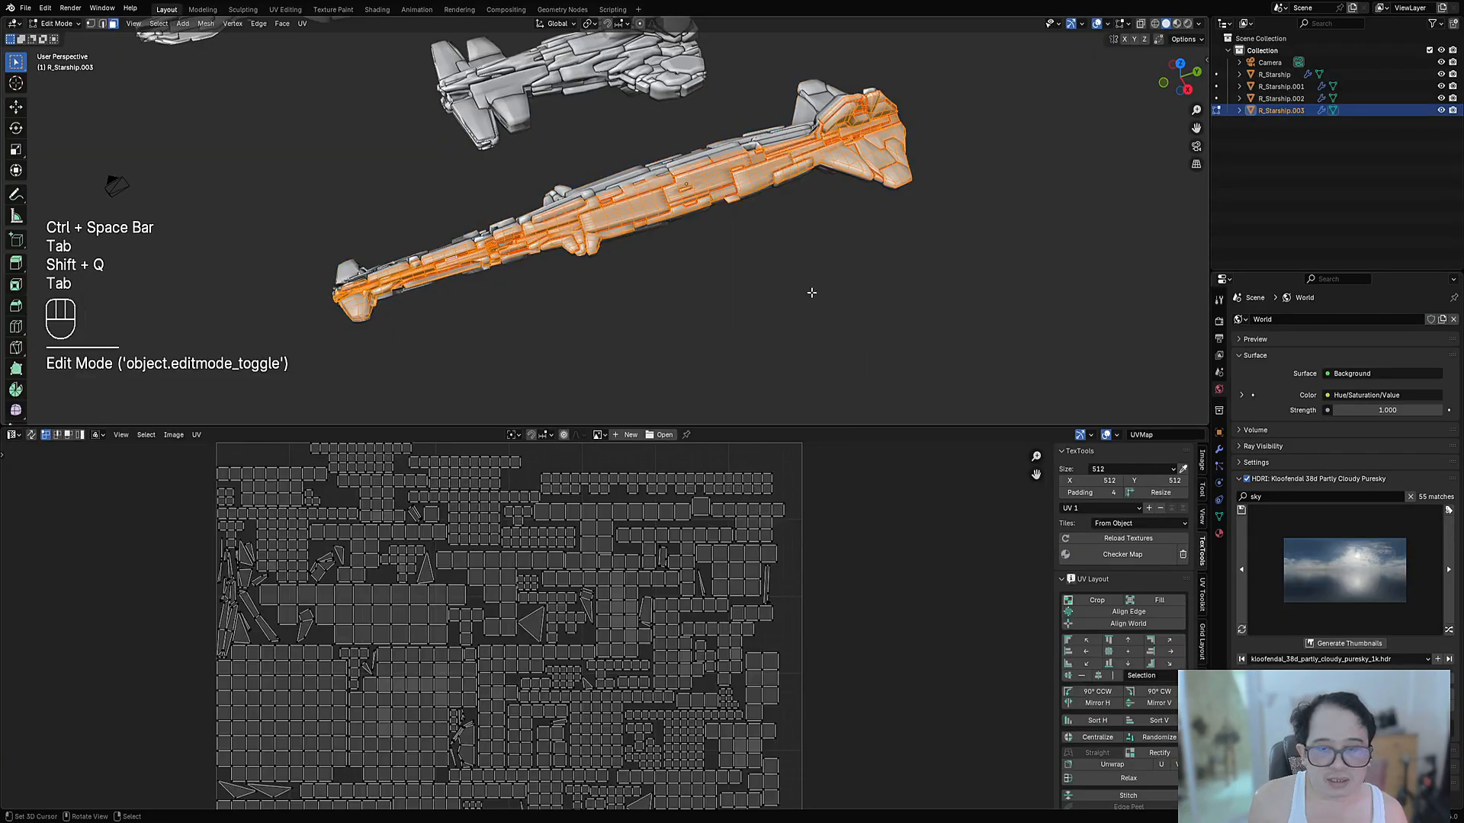
pyautogui.press('u')
pyautogui.click(722, 300)
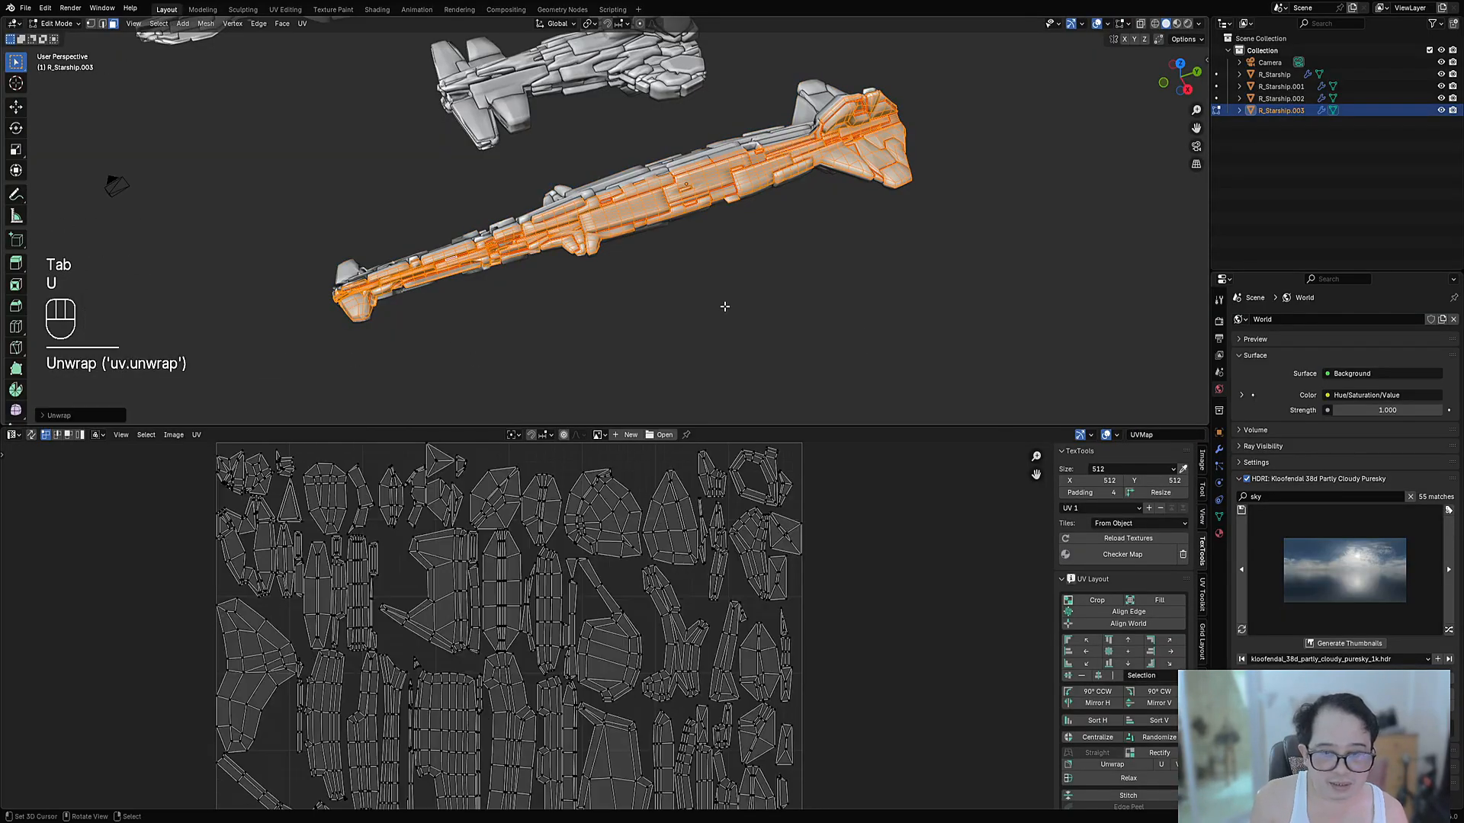
# Run Straight UV on the re-unwrapped starship with UV limit, Even edge length, minimum edge length 0.010 and margin 0.001, and reopen Edit Mode
pyautogui.press('Tab')
pyautogui.hotkey('shift', 'q')
pyautogui.moveTo(721, 290)
pyautogui.moveTo(793, 302)
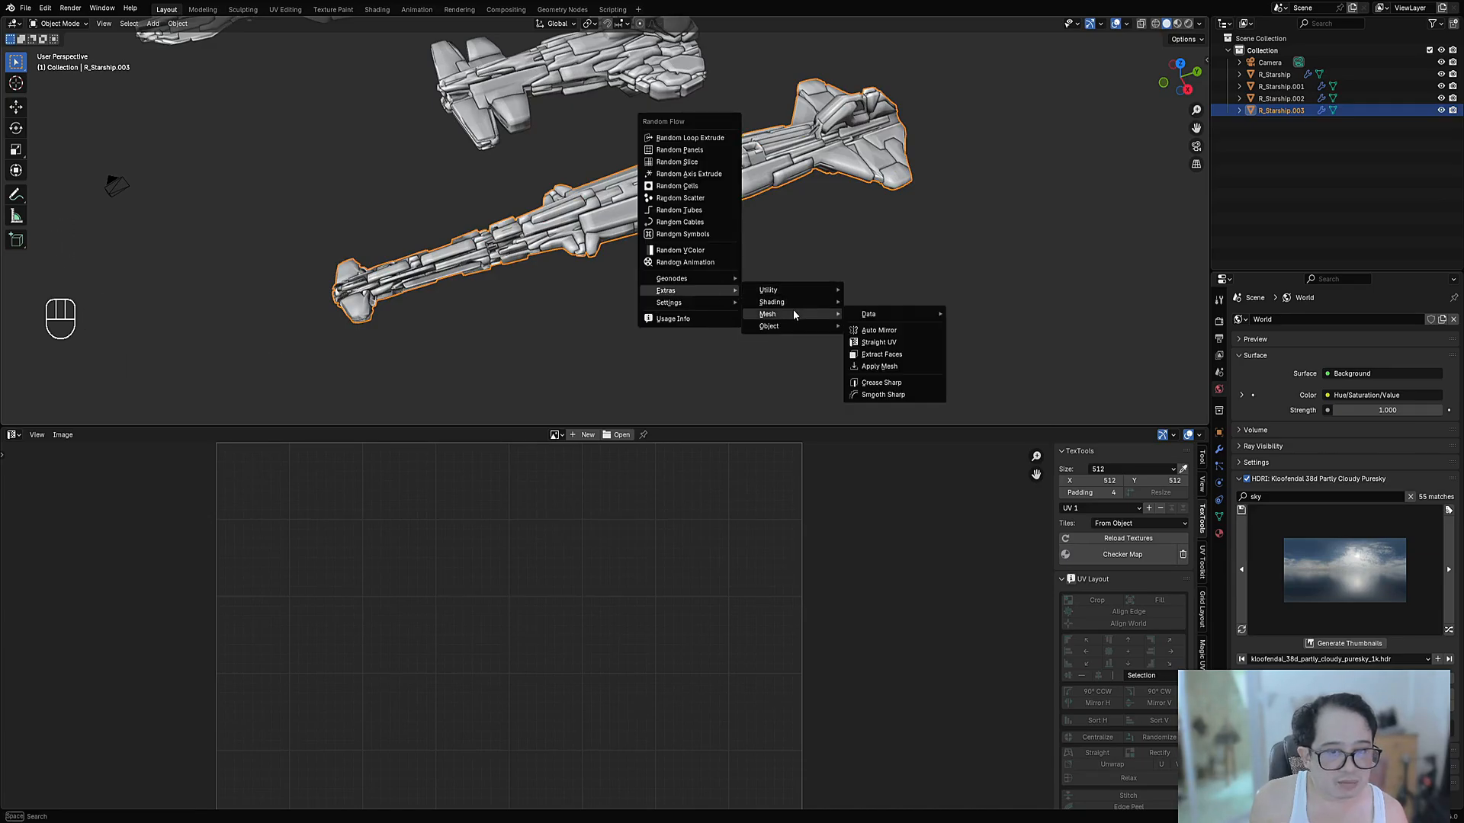
pyautogui.click(877, 343)
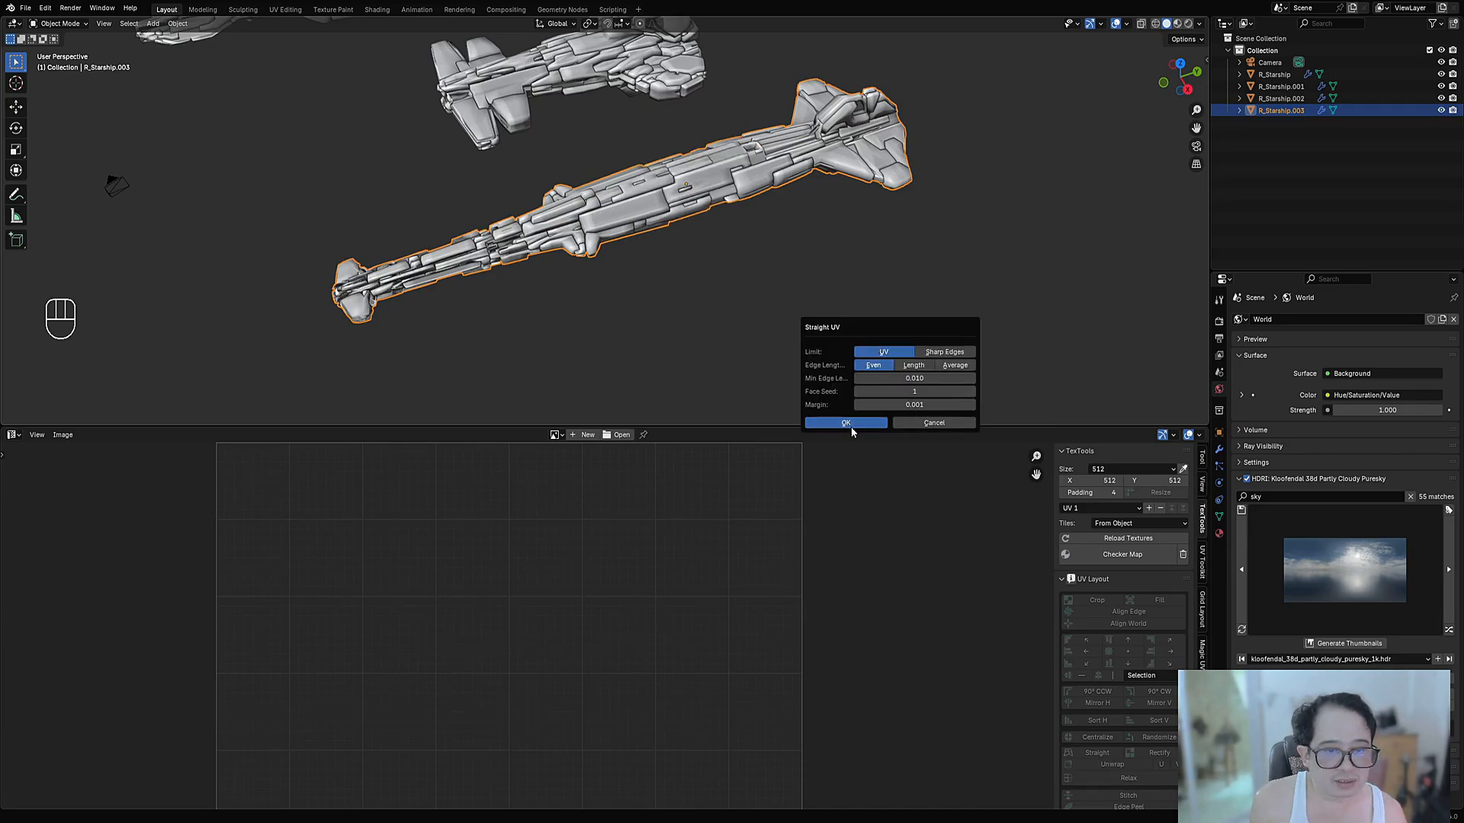
pyautogui.press('Return')
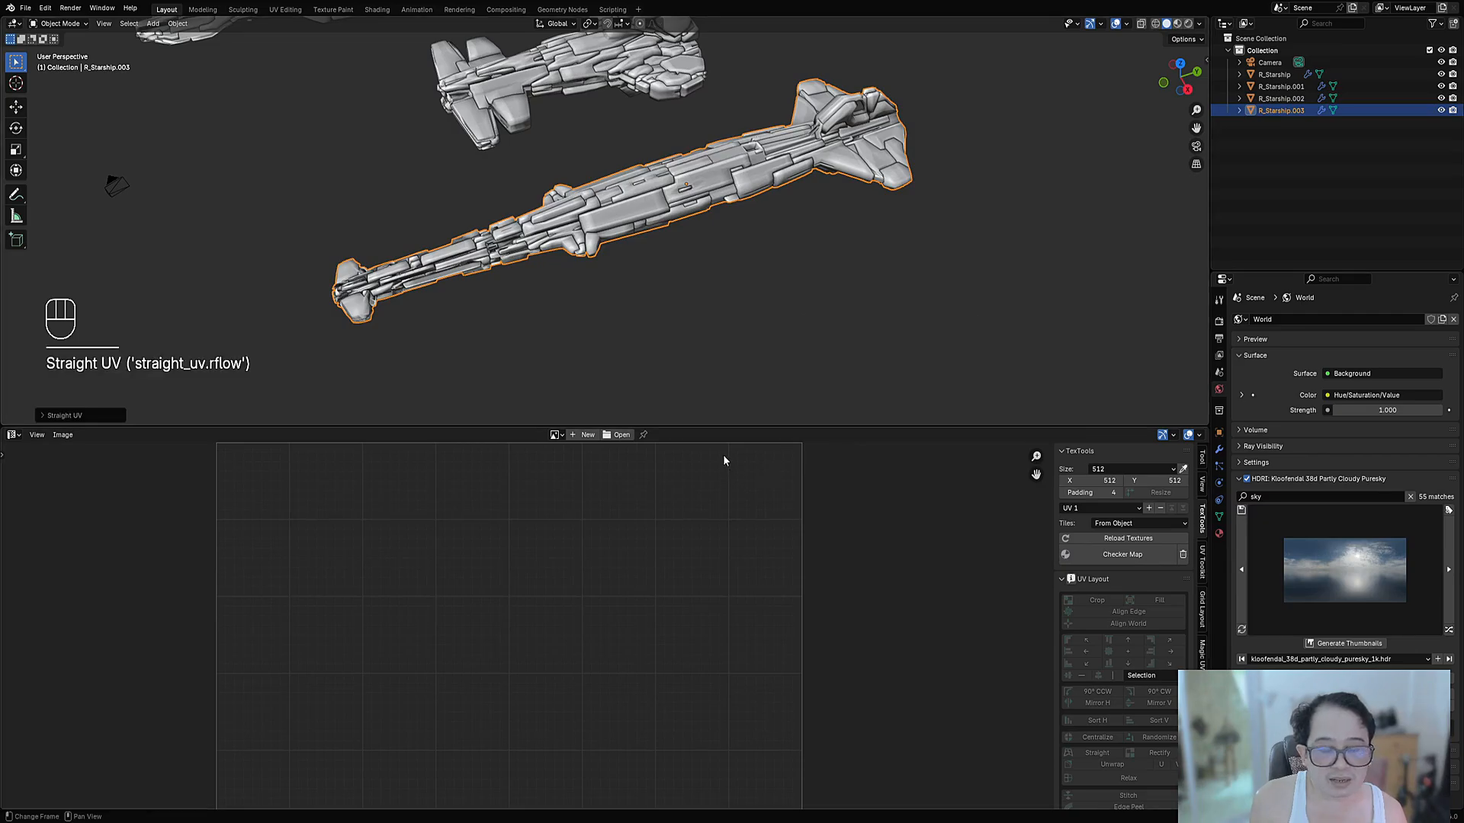
pyautogui.press('Tab')
# Select the lone triangular UV island in face select mode and maximise the 3D viewport
pyautogui.scroll(5, 531, 577)
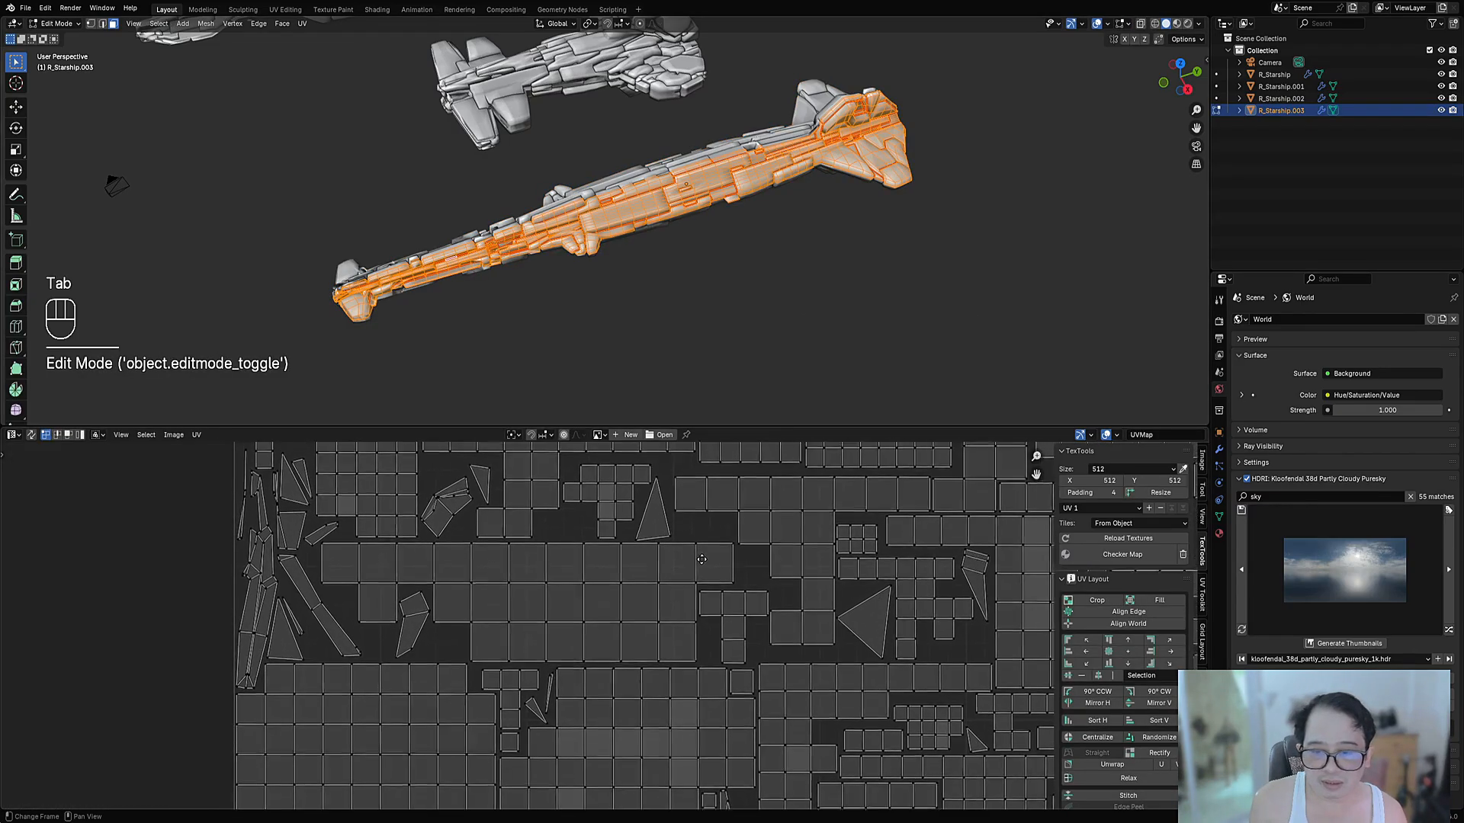
pyautogui.scroll(1, 657, 532)
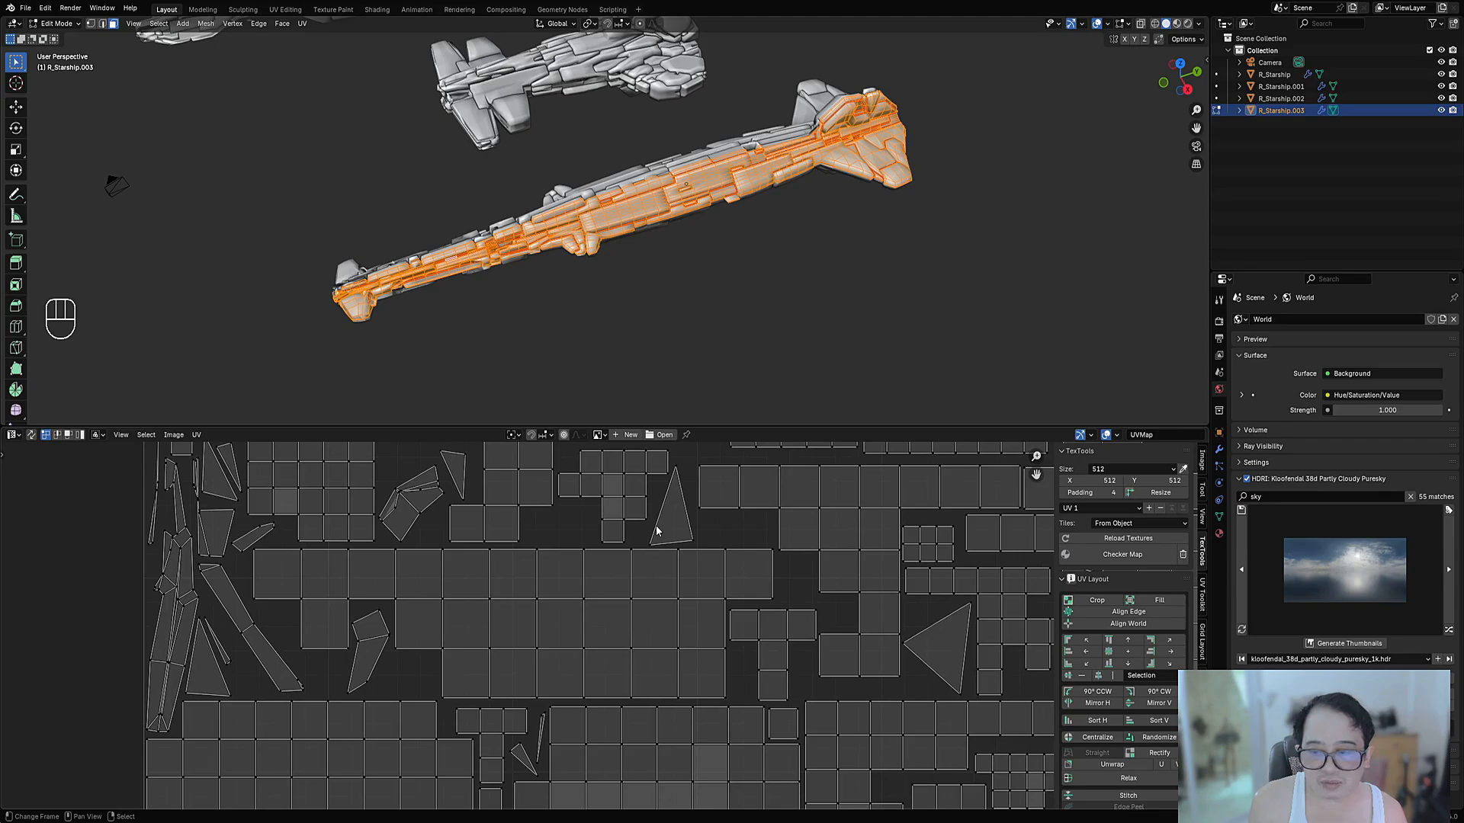
pyautogui.press('3')
pyautogui.click(658, 526)
pyautogui.hotkey('ctrl', 'space')
pyautogui.scroll(4, 1003, 364)
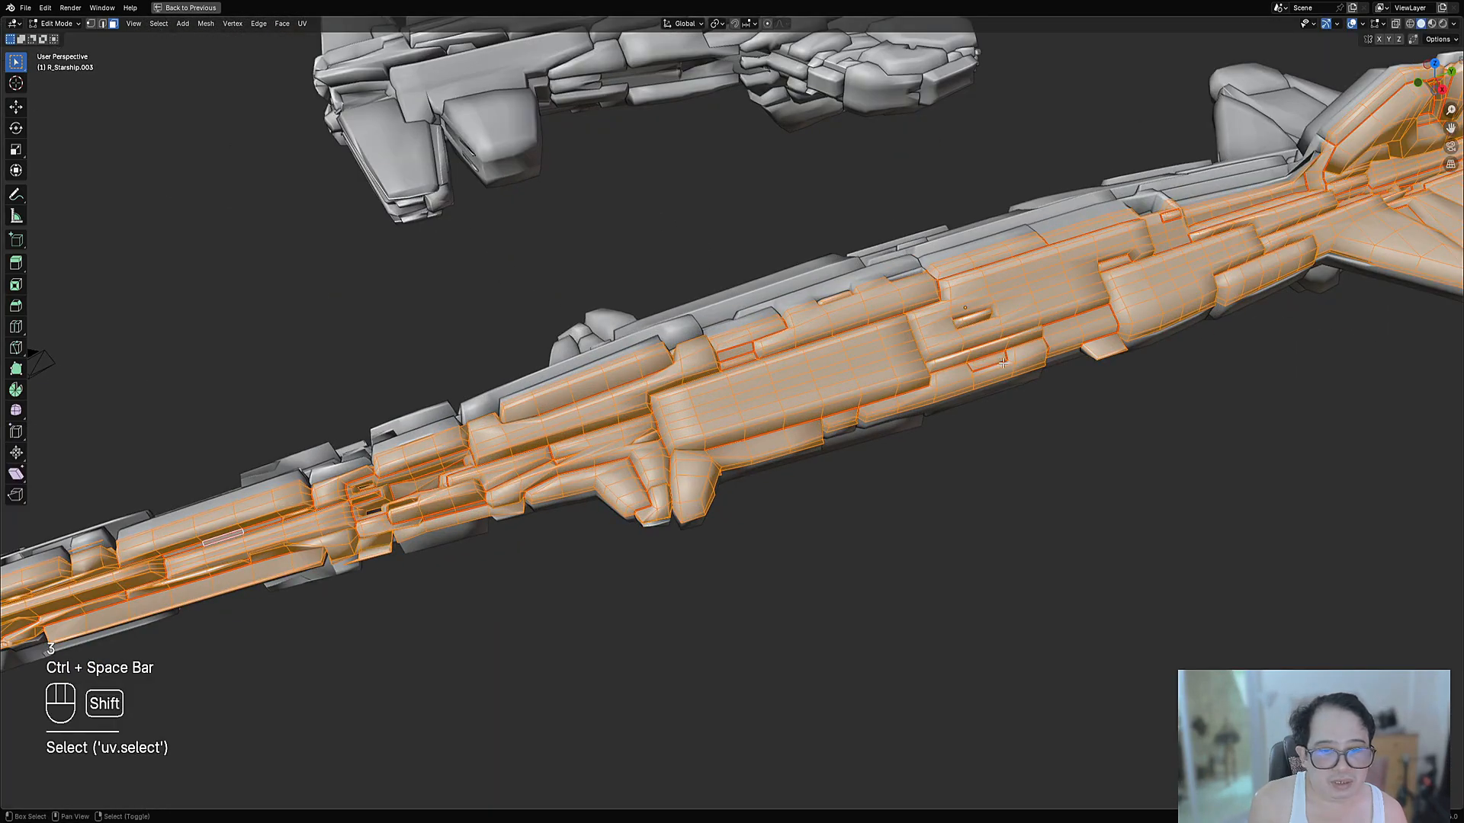
# Deselect all faces, switch to vertex select mode, and examine the seams and quads along the starship's mid-hull
pyautogui.scroll(5, 816, 389)
pyautogui.keyDown('shift'); pyautogui.moveTo(1003, 363); pyautogui.dragTo(847, 388, button='middle'); pyautogui.keyUp('shift')
pyautogui.hotkey('alt', 'a')
pyautogui.scroll(-4, 817, 389)
pyautogui.scroll(-3, 861, 314)
pyautogui.keyDown('shift'); pyautogui.moveTo(1047, 276); pyautogui.dragTo(984, 438, button='middle'); pyautogui.keyUp('shift')
pyautogui.moveTo(984, 438); pyautogui.dragTo(703, 444, button='middle')
pyautogui.scroll(5, 771, 524)
pyautogui.press('1')
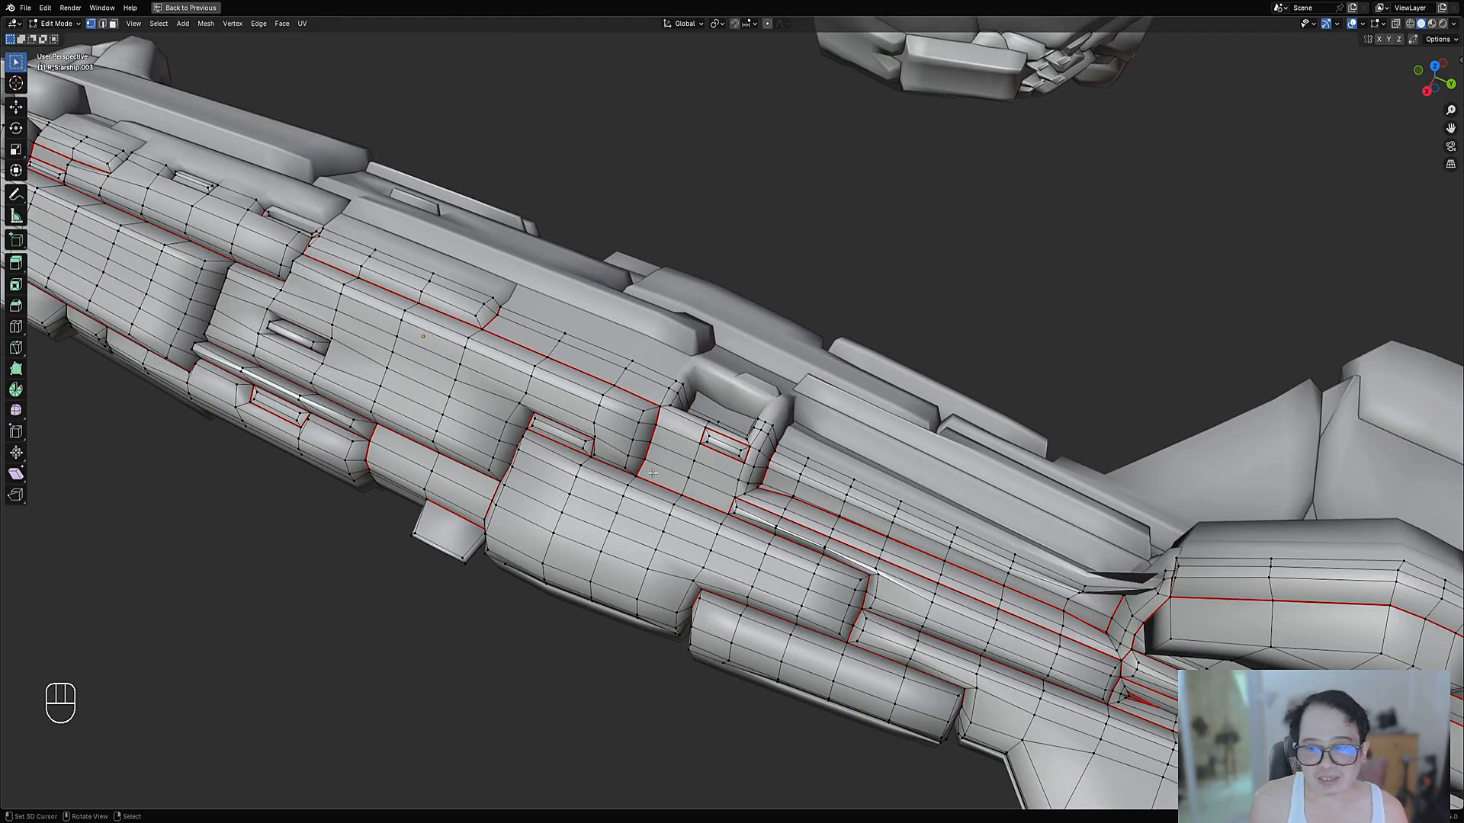
# Examine the mesh topology and seams around the starship's rear wing and tail fin
pyautogui.scroll(-5, 652, 472)
pyautogui.moveTo(801, 533); pyautogui.dragTo(446, 387, button='middle')
pyautogui.scroll(6, 543, 351)
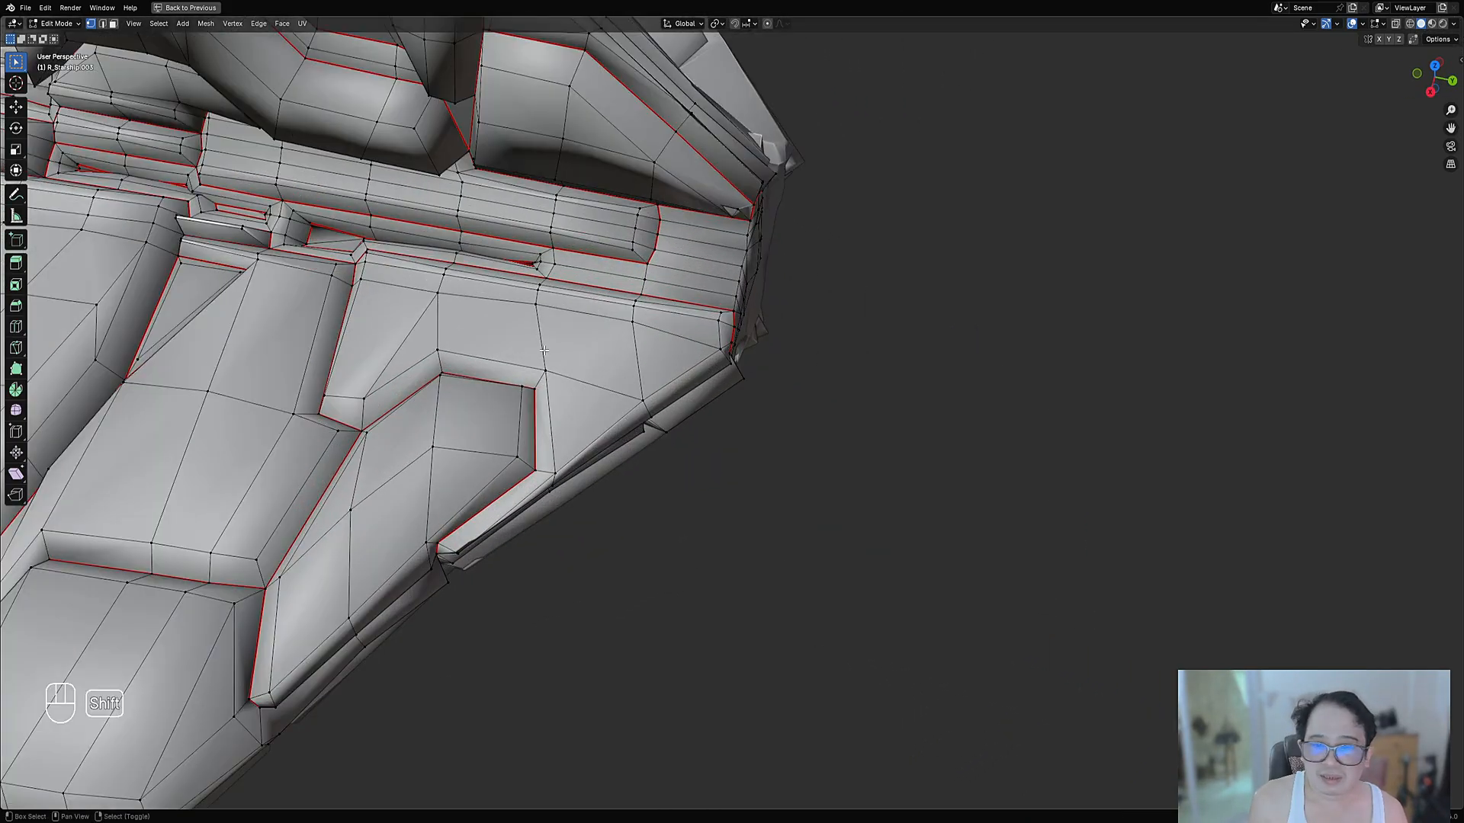
pyautogui.keyDown('shift'); pyautogui.moveTo(543, 350); pyautogui.dragTo(814, 516, button='middle'); pyautogui.keyUp('shift')
pyautogui.scroll(3, 814, 516)
pyautogui.scroll(-8, 813, 488)
pyautogui.moveTo(813, 419); pyautogui.dragTo(778, 334, button='middle')
pyautogui.keyDown('shift'); pyautogui.moveTo(778, 334); pyautogui.dragTo(724, 506, button='middle'); pyautogui.keyUp('shift')
pyautogui.scroll(4, 724, 506)
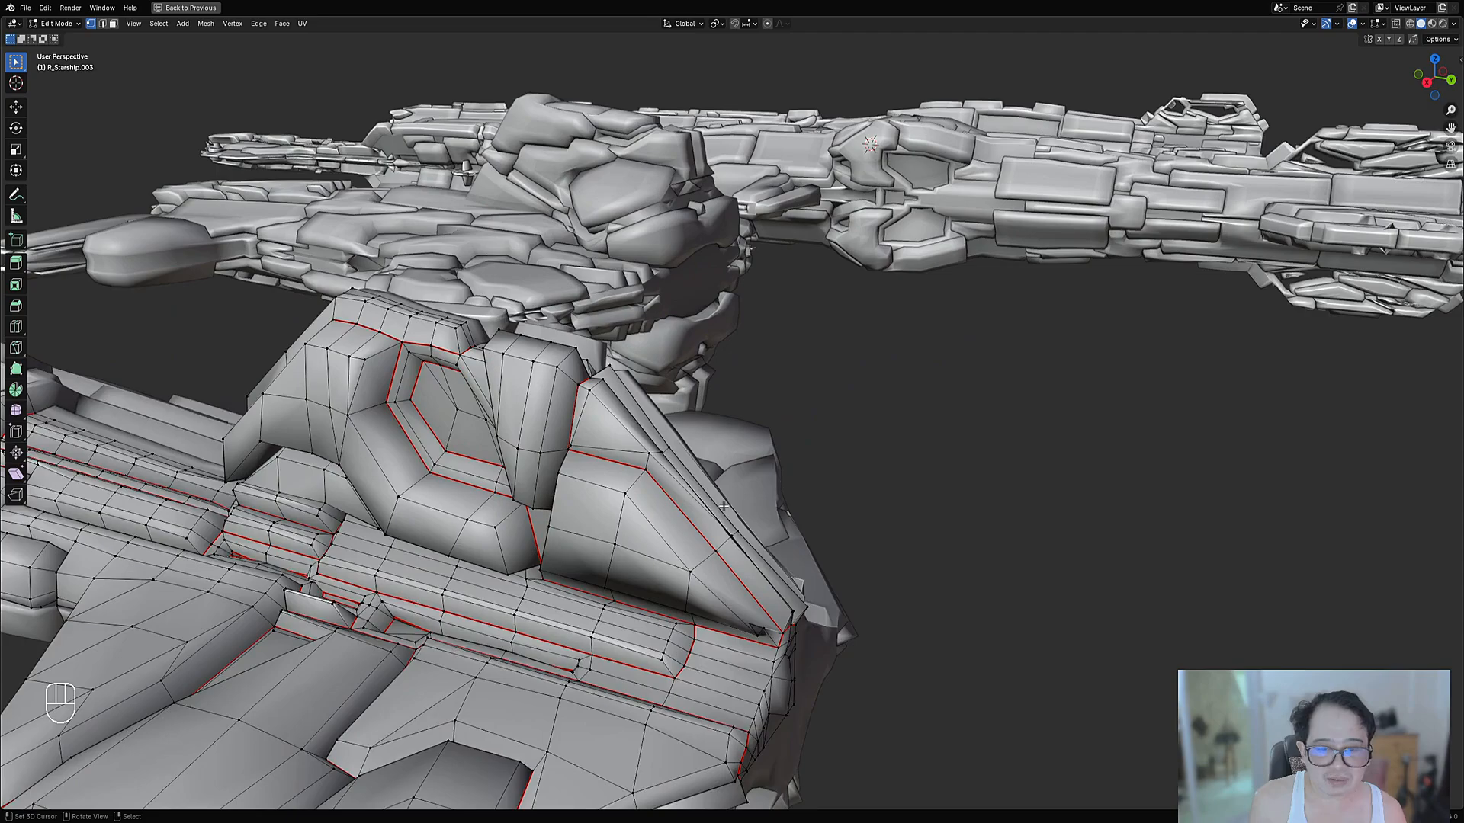
# Add a loop cut across the tail fin's sloped panel and try sliding its end vertex along the edge
pyautogui.scroll(1, 724, 506)
pyautogui.hotkey('ctrl', 'r')
pyautogui.click(741, 549)
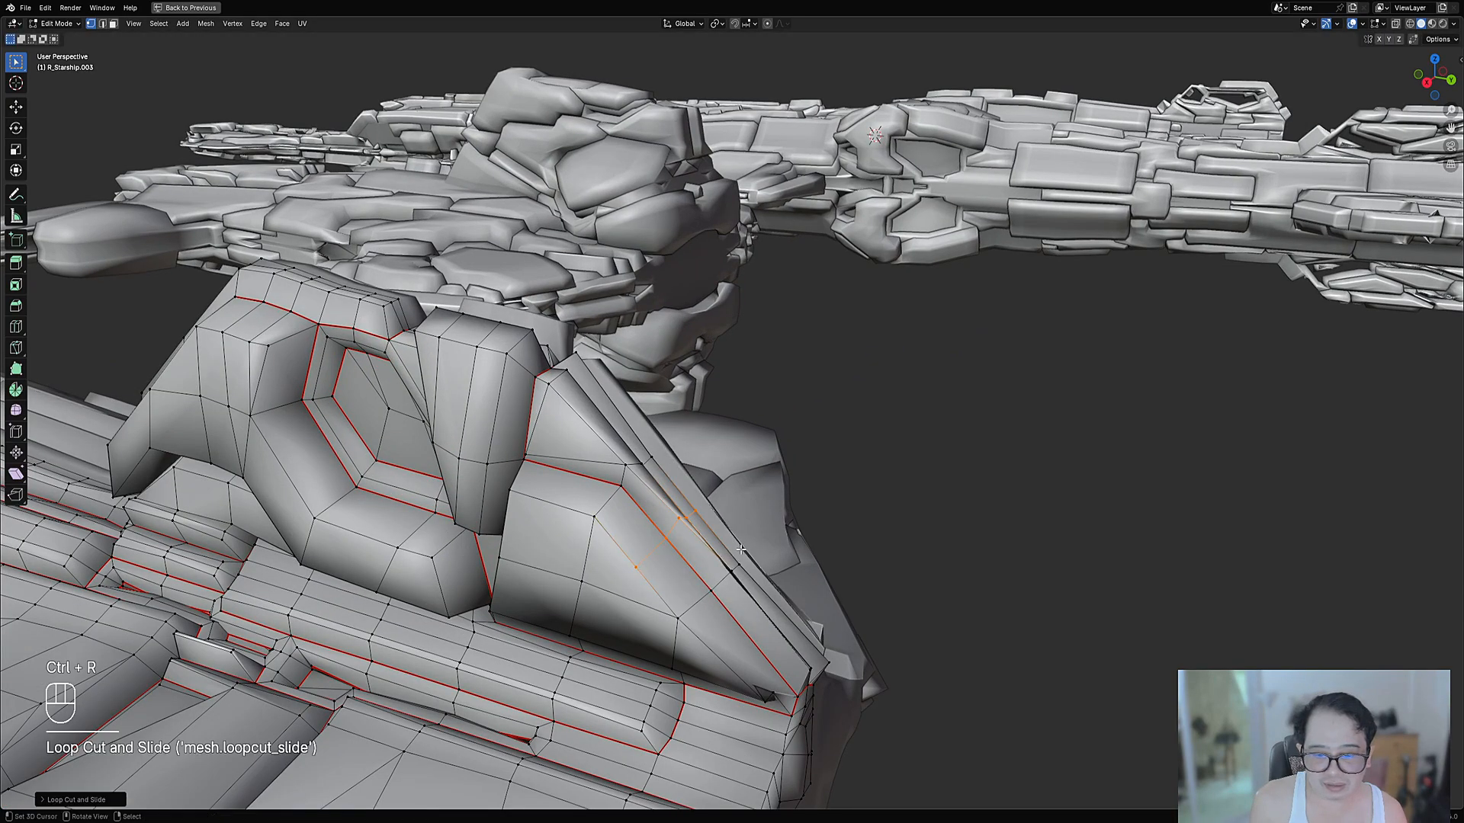
pyautogui.hotkey('alt', 'a')
pyautogui.rightClick(633, 562)
pyautogui.press('g')
pyautogui.press('g')
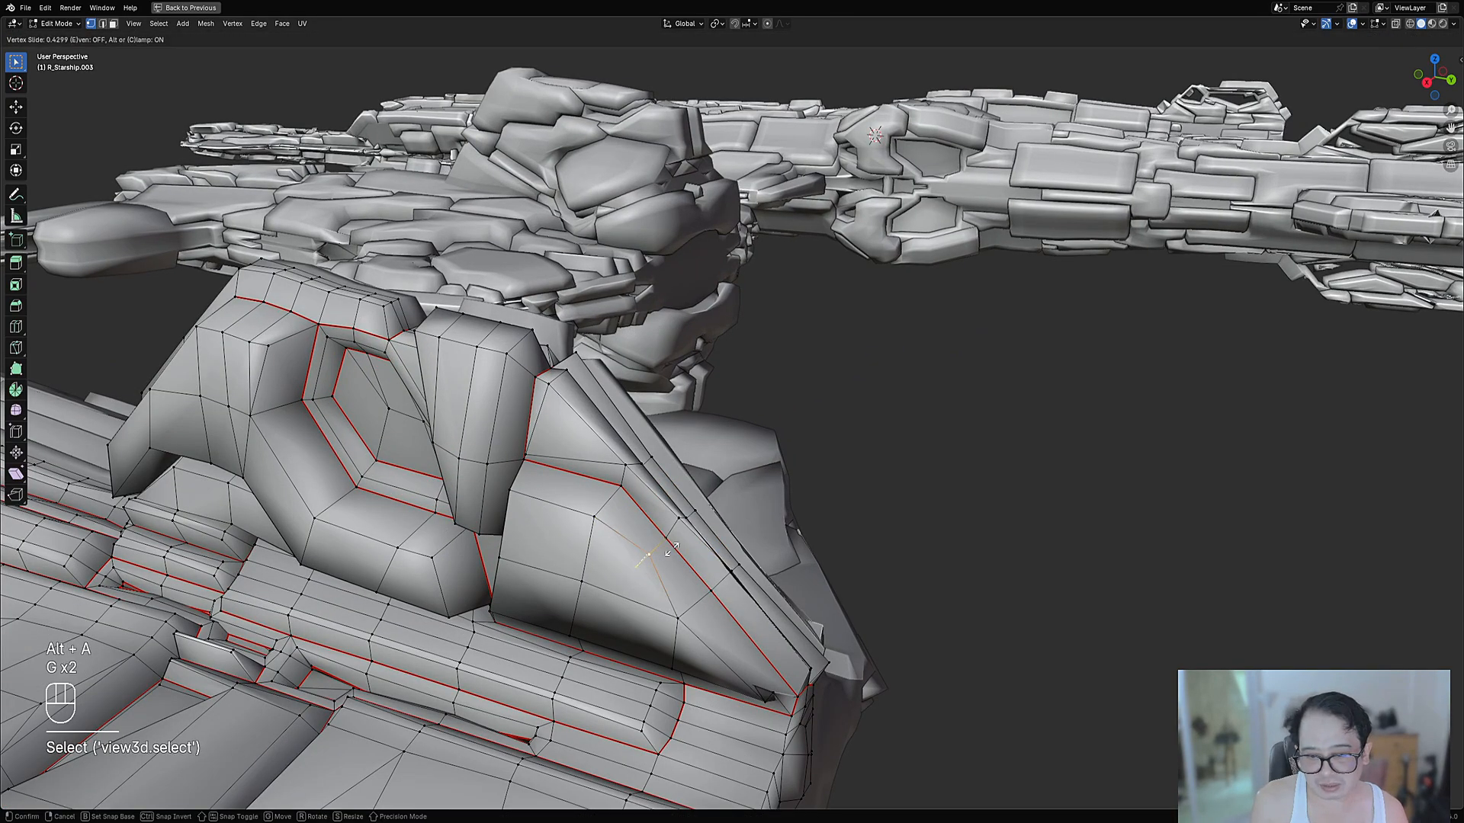
pyautogui.rightClick(667, 546)
# Select the added edge loop on the tail fin, dissolve it, and leave Edit Mode
pyautogui.press('2')
pyautogui.hotkey('alt', 'a')
pyautogui.keyDown('alt'); pyautogui.keyDown('shift'); pyautogui.rightClick(653, 554); pyautogui.keyUp('shift'); pyautogui.keyUp('alt')
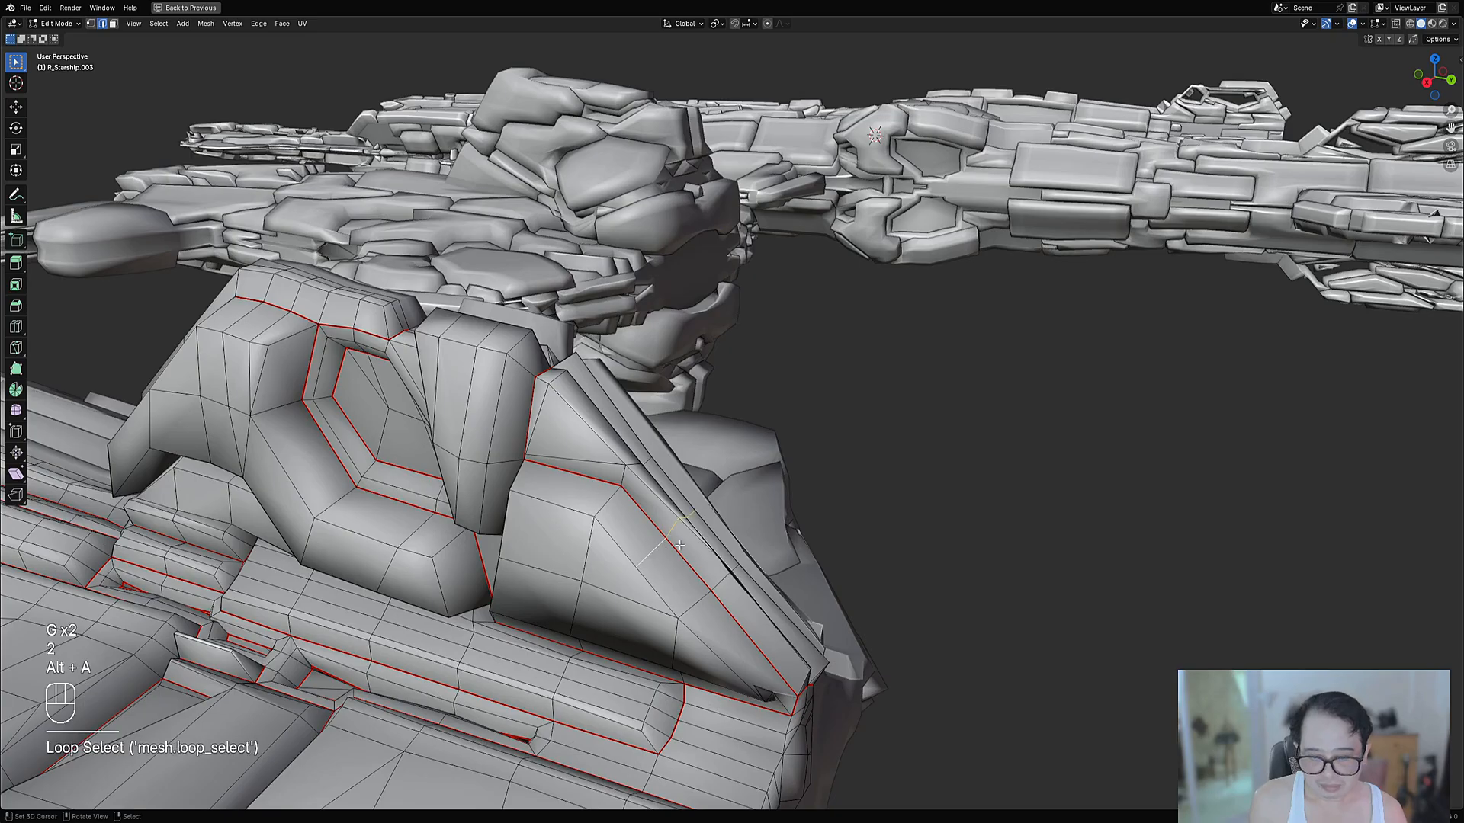
pyautogui.hotkey('ctrl', 'x')
pyautogui.scroll(-10, 709, 526)
pyautogui.keyDown('shift'); pyautogui.moveTo(710, 514); pyautogui.dragTo(761, 513, button='middle'); pyautogui.keyUp('shift')
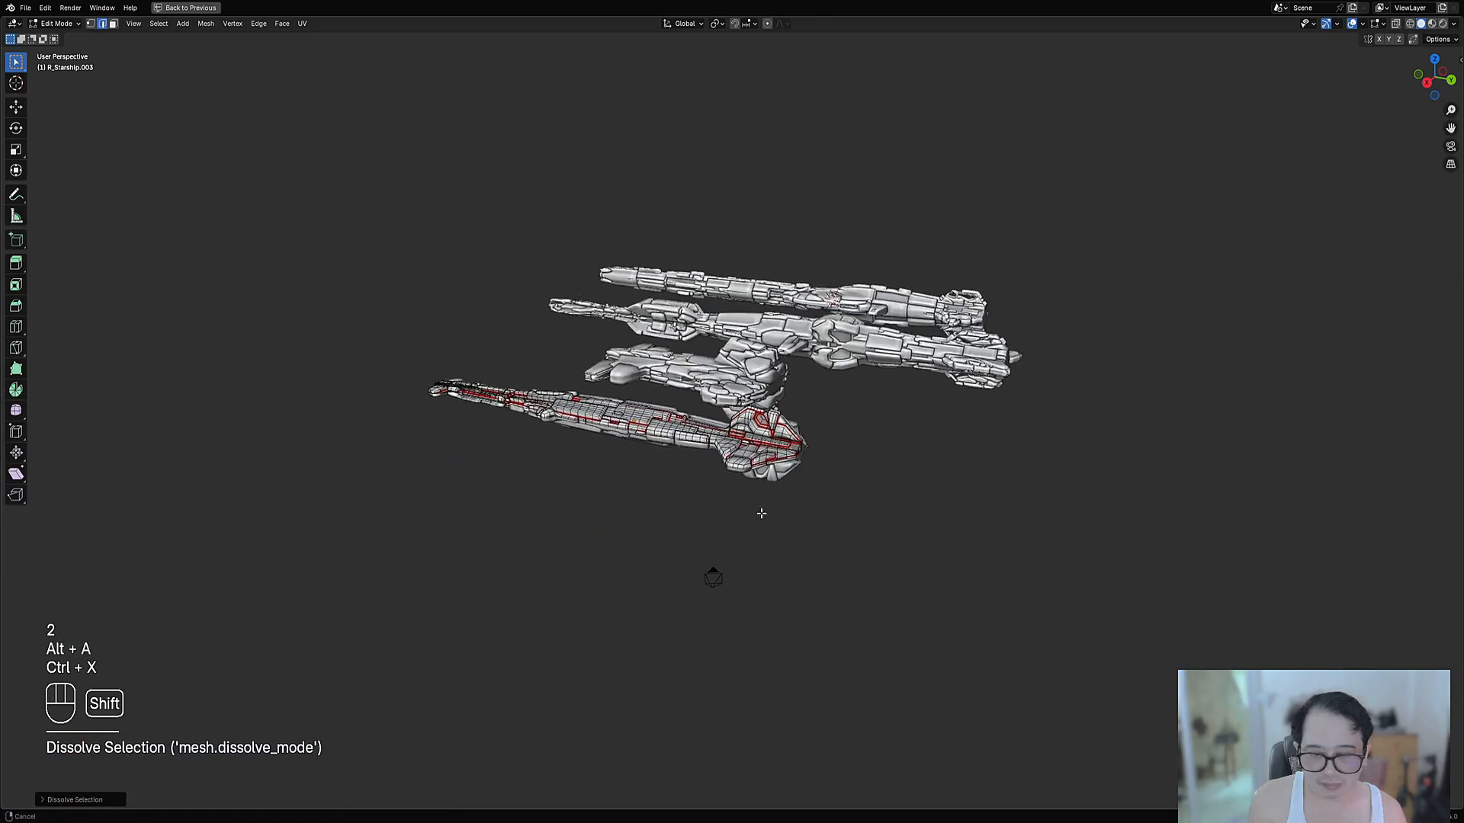
pyautogui.press('Tab')
# Examine the four starships in the scene from several angles
pyautogui.scroll(8, 762, 503)
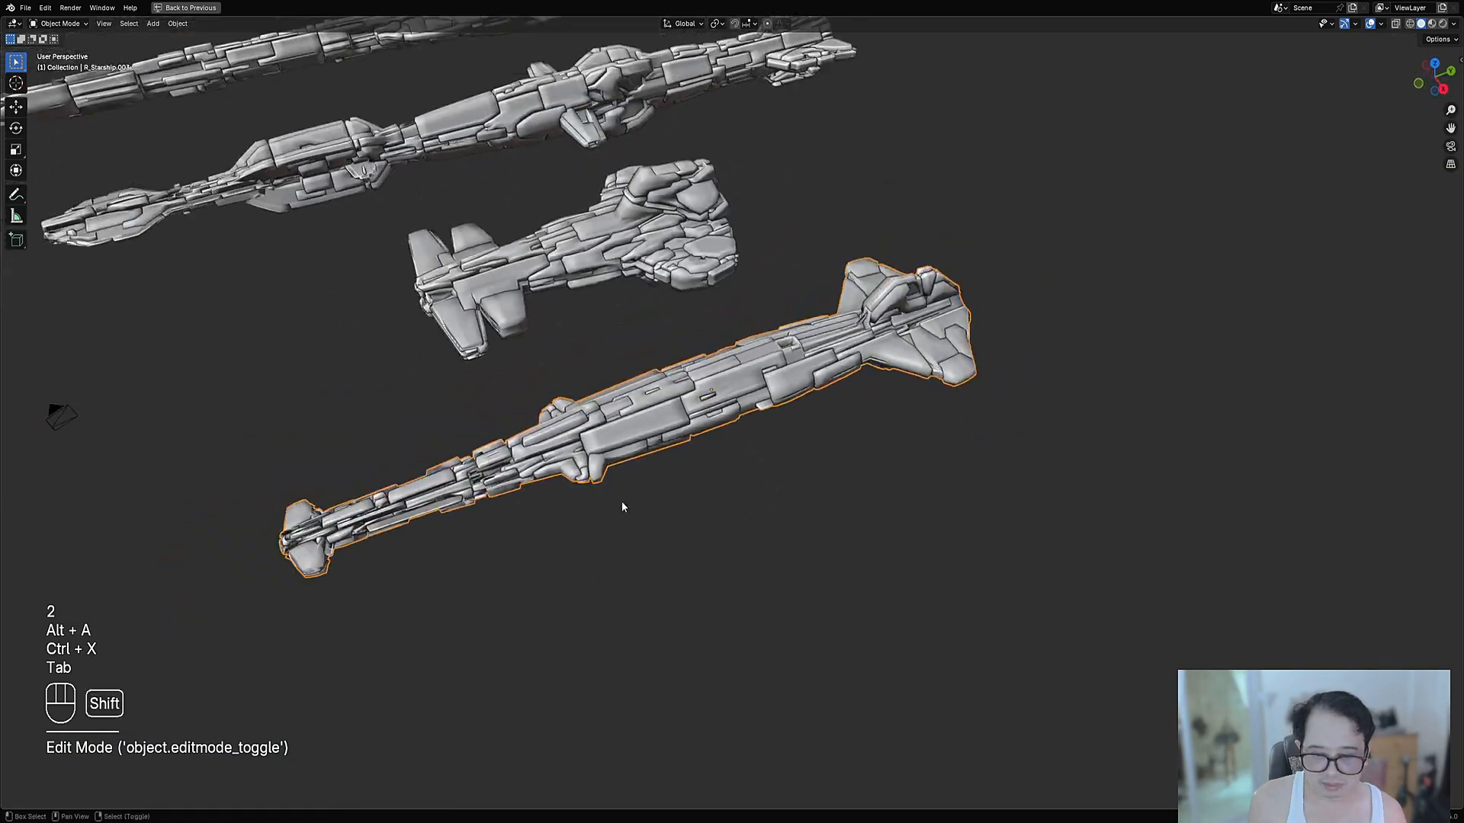
pyautogui.keyDown('shift'); pyautogui.moveTo(620, 501); pyautogui.dragTo(918, 662, button='middle'); pyautogui.keyUp('shift')
pyautogui.keyDown('alt'); pyautogui.moveTo(621, 376); pyautogui.dragTo(796, 473, button='middle'); pyautogui.keyUp('alt')
pyautogui.moveTo(877, 488); pyautogui.dragTo(787, 410, button='middle')
pyautogui.keyDown('shift'); pyautogui.moveTo(834, 458); pyautogui.dragTo(744, 423, button='middle'); pyautogui.keyUp('shift')
pyautogui.scroll(3, 745, 423)
pyautogui.scroll(-4, 828, 488)
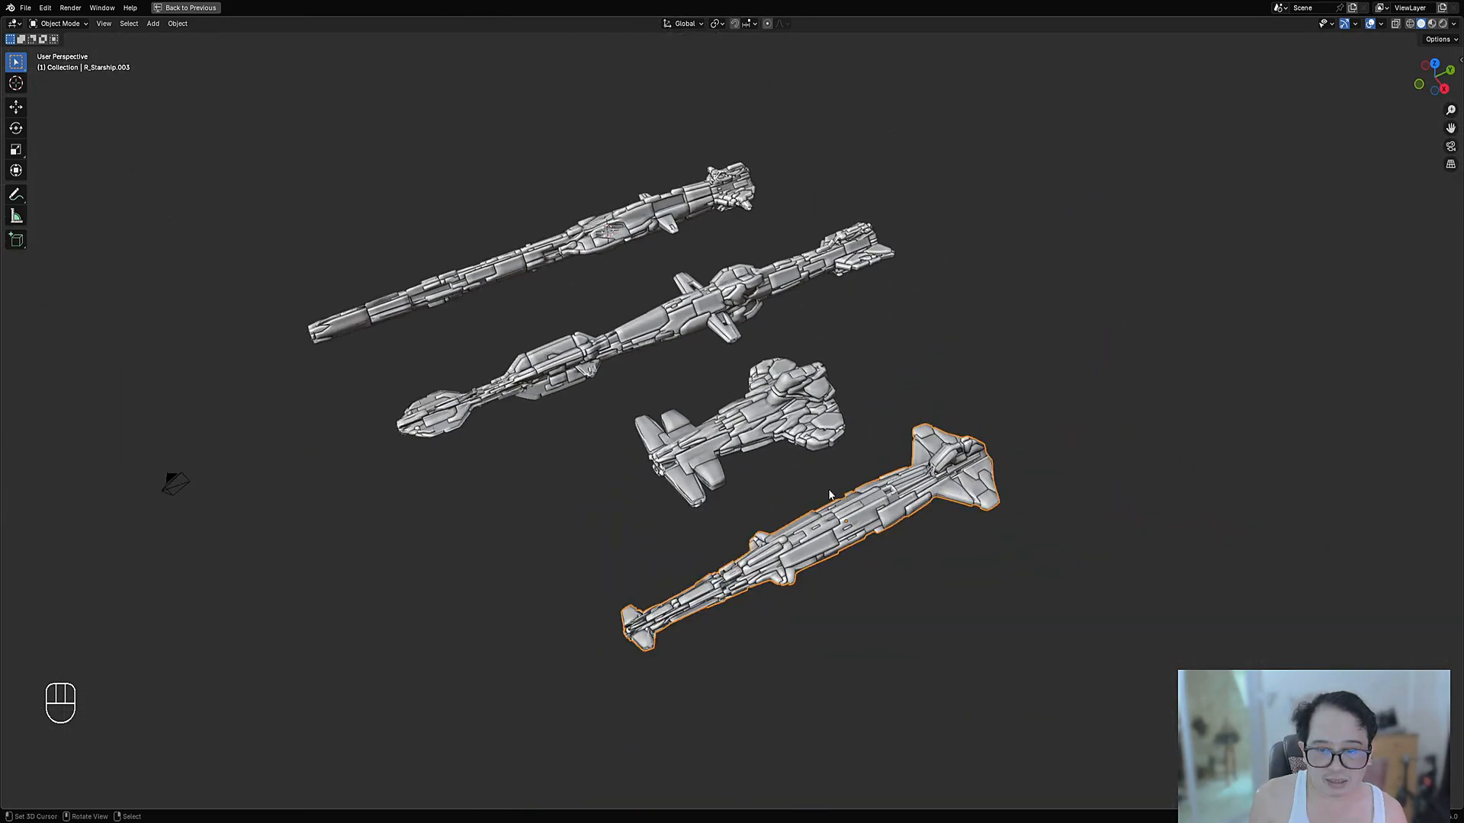
pyautogui.moveTo(831, 528); pyautogui.dragTo(813, 509, button='middle')
# Select the short starship with the paired wings, inspect its mesh and seams in Edit Mode, and return to Object Mode
pyautogui.rightClick(813, 508)
pyautogui.rightClick(751, 427)
pyautogui.press('Tab')
pyautogui.scroll(8, 732, 439)
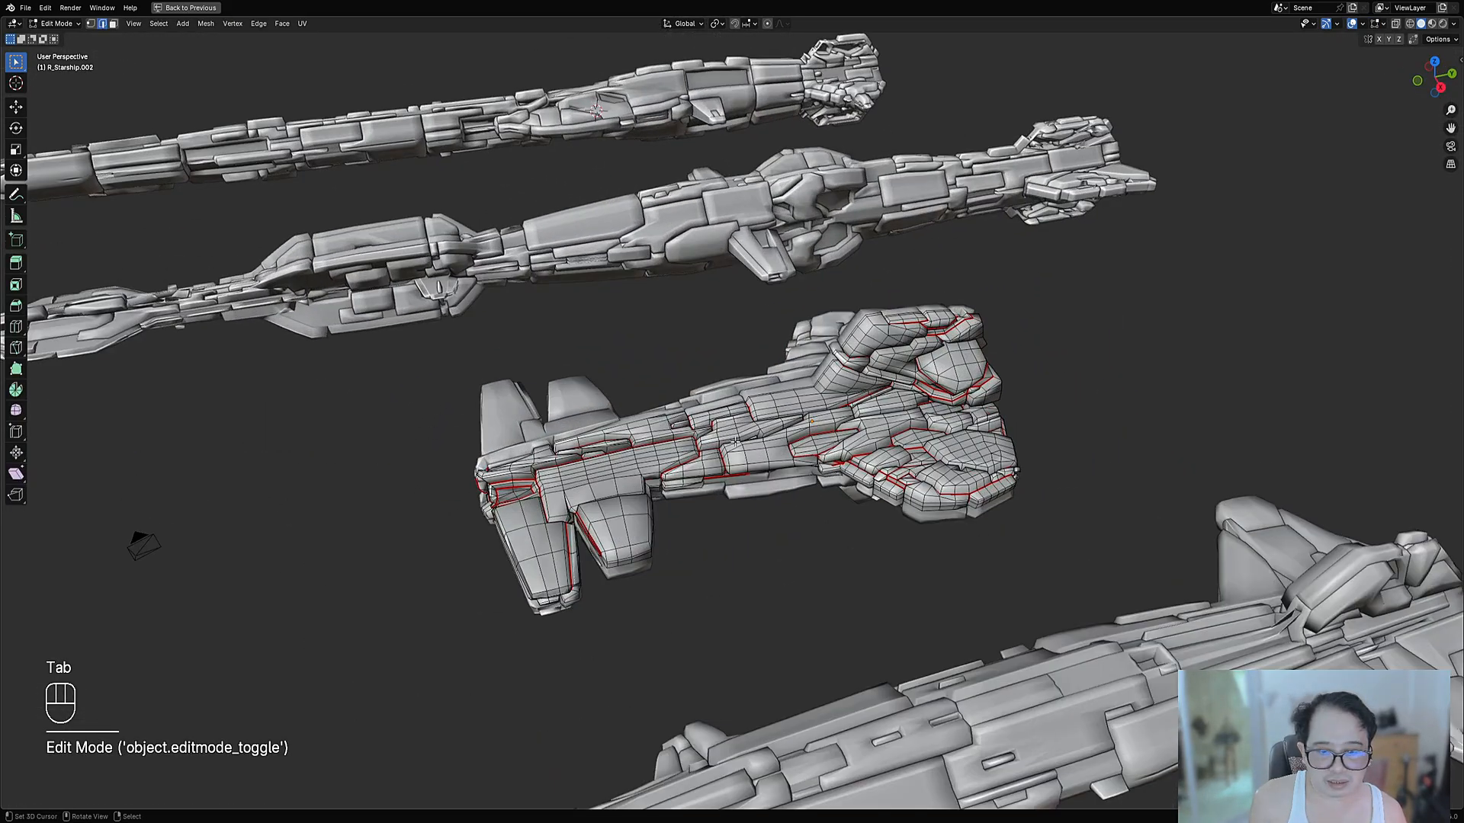
pyautogui.moveTo(710, 506); pyautogui.dragTo(732, 565, button='middle')
pyautogui.scroll(-5, 610, 496)
pyautogui.press('Tab')
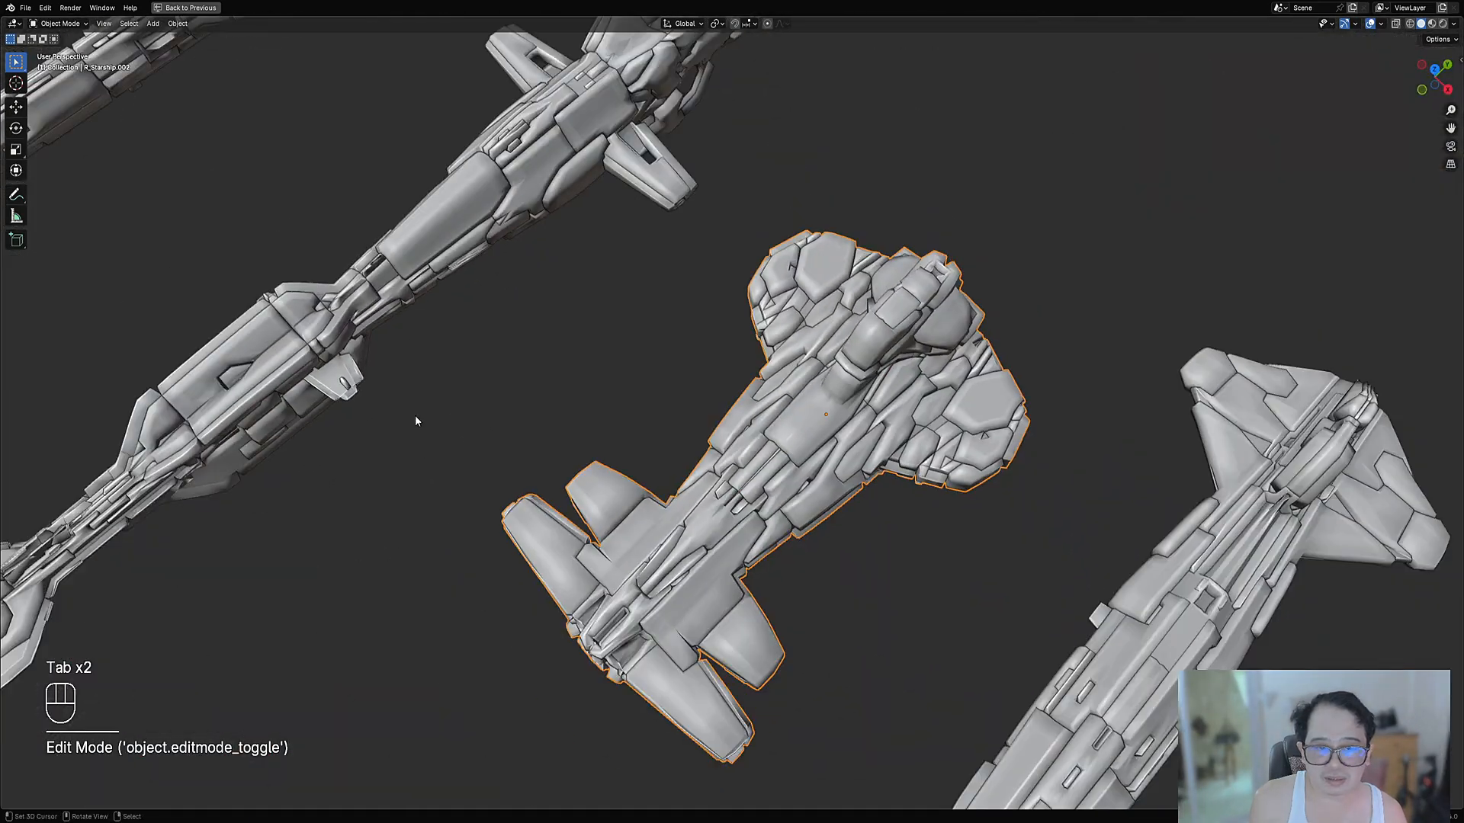
# Select the long starship beside the short one, enter Edit Mode, and unwrap its entire mesh
pyautogui.keyDown('shift'); pyautogui.moveTo(414, 416); pyautogui.dragTo(735, 575, button='middle'); pyautogui.keyUp('shift')
pyautogui.rightClick(944, 525)
pyautogui.press('Tab')
pyautogui.moveTo(782, 473); pyautogui.dragTo(793, 506, button='middle')
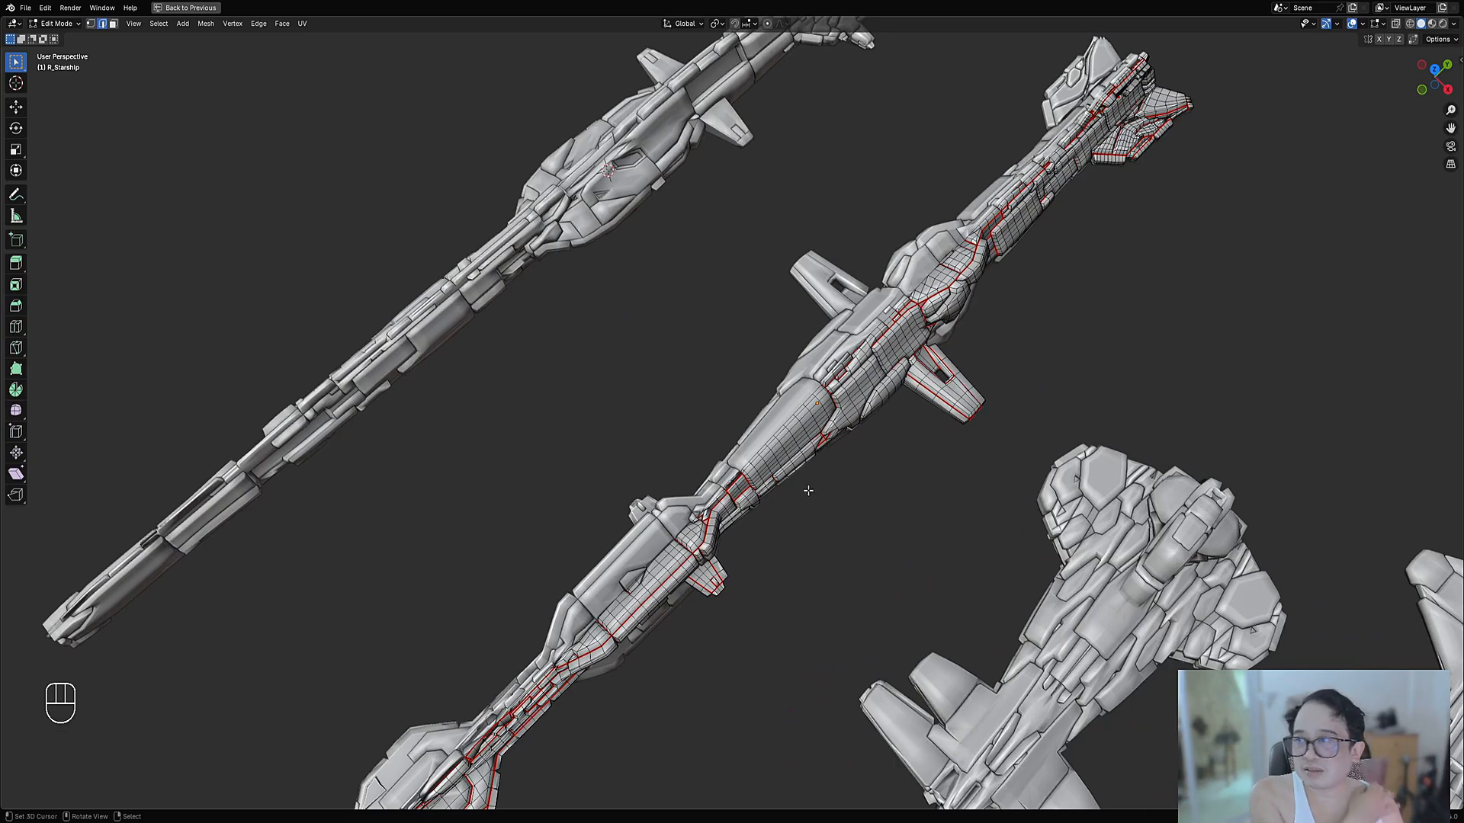
pyautogui.moveTo(797, 490); pyautogui.dragTo(750, 474, button='middle')
pyautogui.press('a')
pyautogui.hotkey('ctrl', 'space')
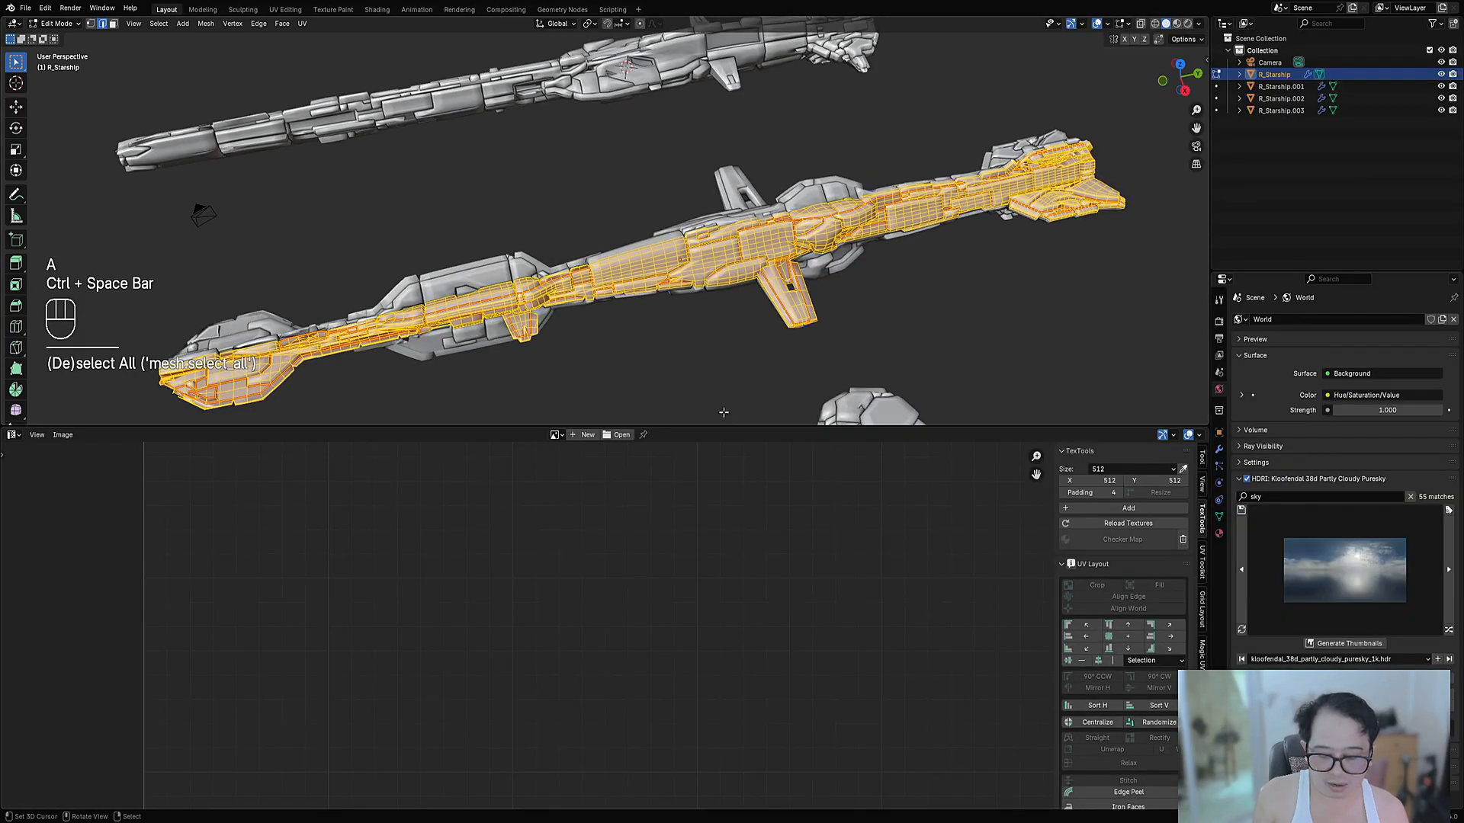
pyautogui.press('u')
pyautogui.click(663, 284)
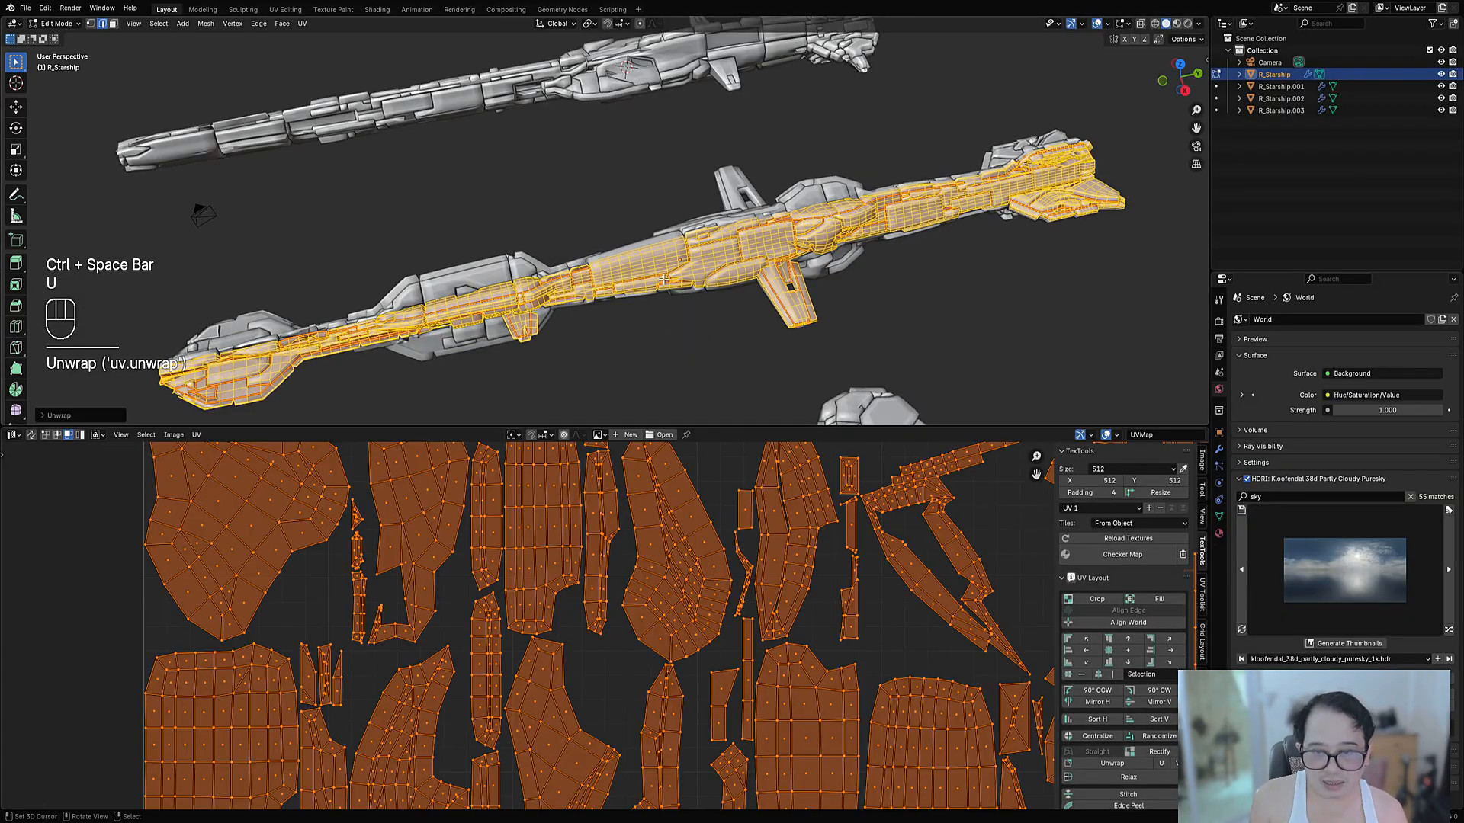
# Maximise the UV Editor and view the long starship's unwrapped islands
pyautogui.scroll(-3, 722, 572)
pyautogui.moveTo(721, 572); pyautogui.dragTo(618, 509, button='middle')
pyautogui.scroll(3, 671, 583)
pyautogui.hotkey('ctrl', 'space')
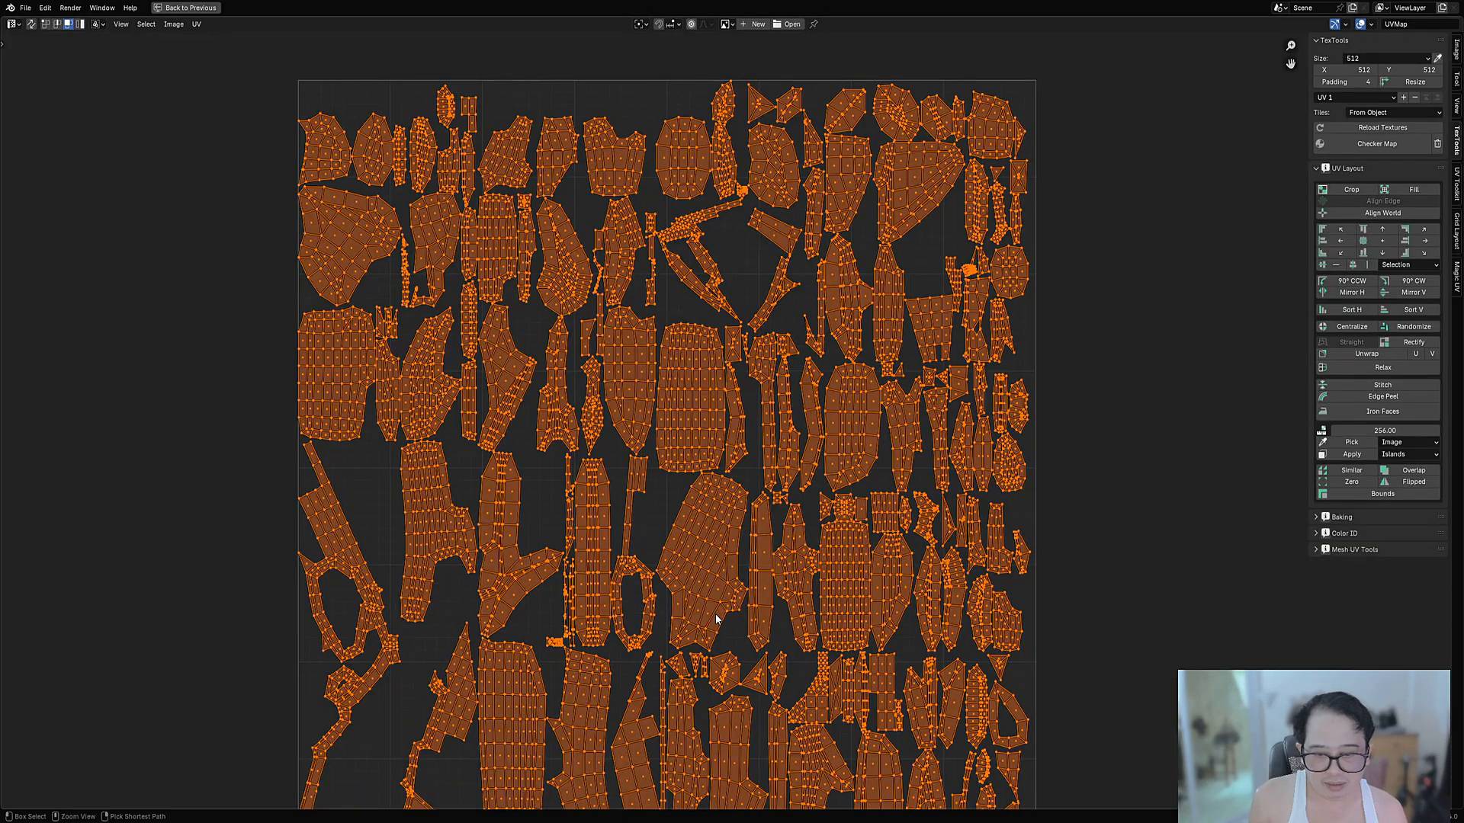
# Deselect all of the long starship's UV islands, restore the editor layout and return to Object Mode
pyautogui.moveTo(742, 573); pyautogui.dragTo(684, 397, button='middle')
pyautogui.keyDown('shift'); pyautogui.scroll(2, 626, 240); pyautogui.keyUp('shift')
pyautogui.hotkey('alt', 'a')
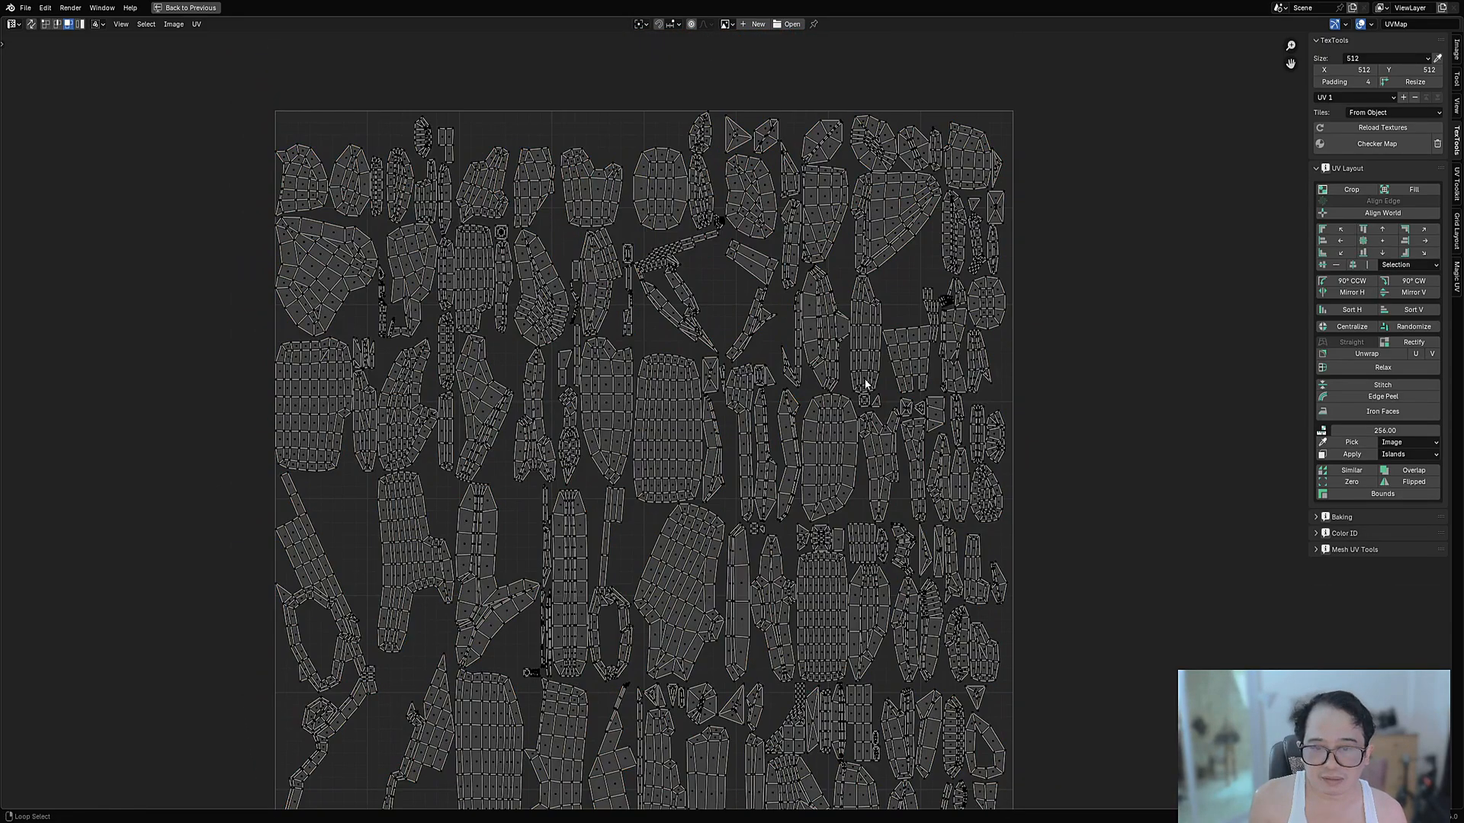
pyautogui.hotkey('ctrl', 'space')
pyautogui.press('Tab')
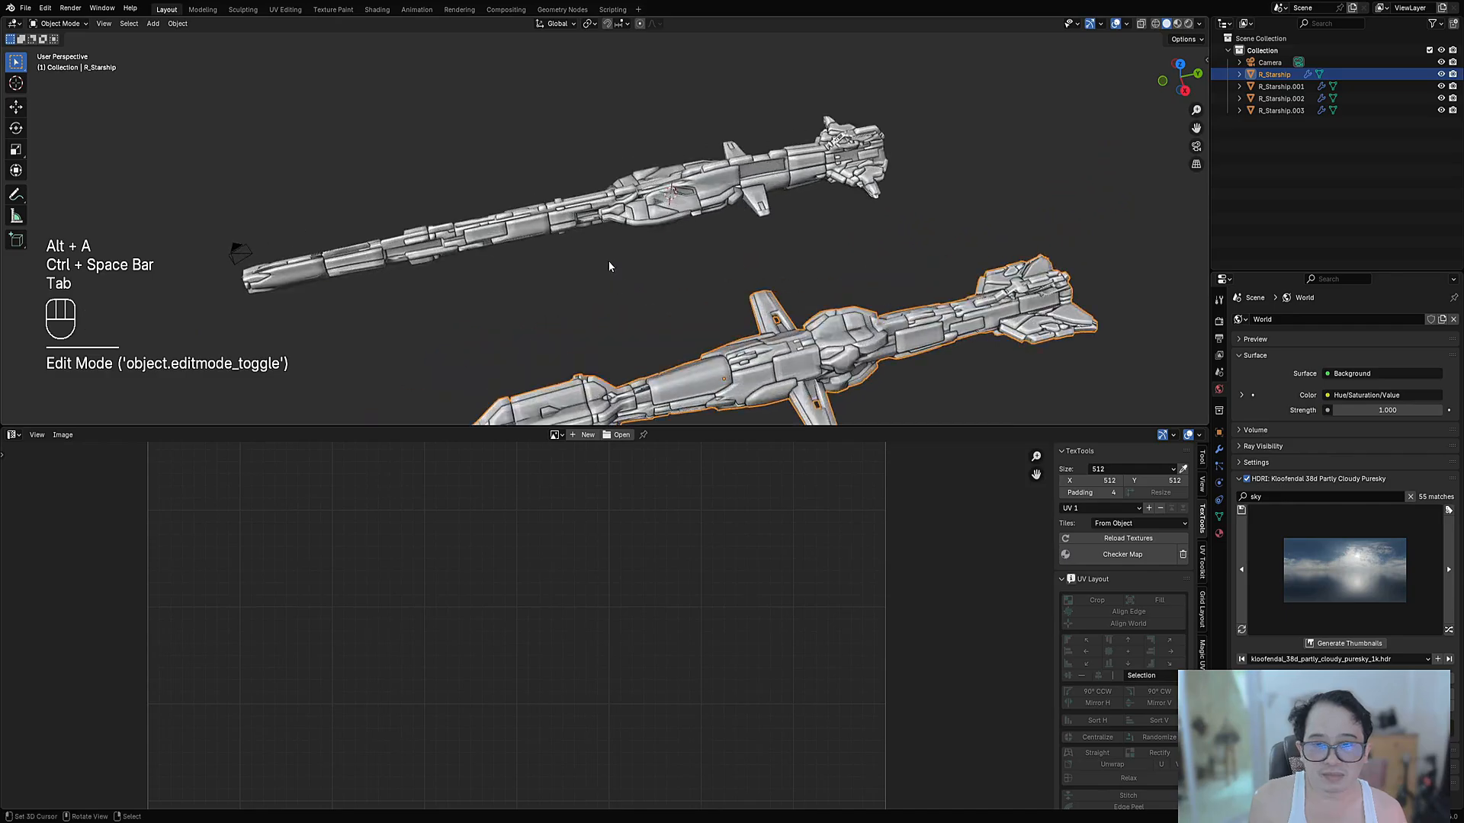
# Select the long slender starship R_Starship.001, unwrap its entire mesh in Edit Mode, and return to Object Mode
pyautogui.click(592, 223)
pyautogui.press('Tab')
pyautogui.press('a')
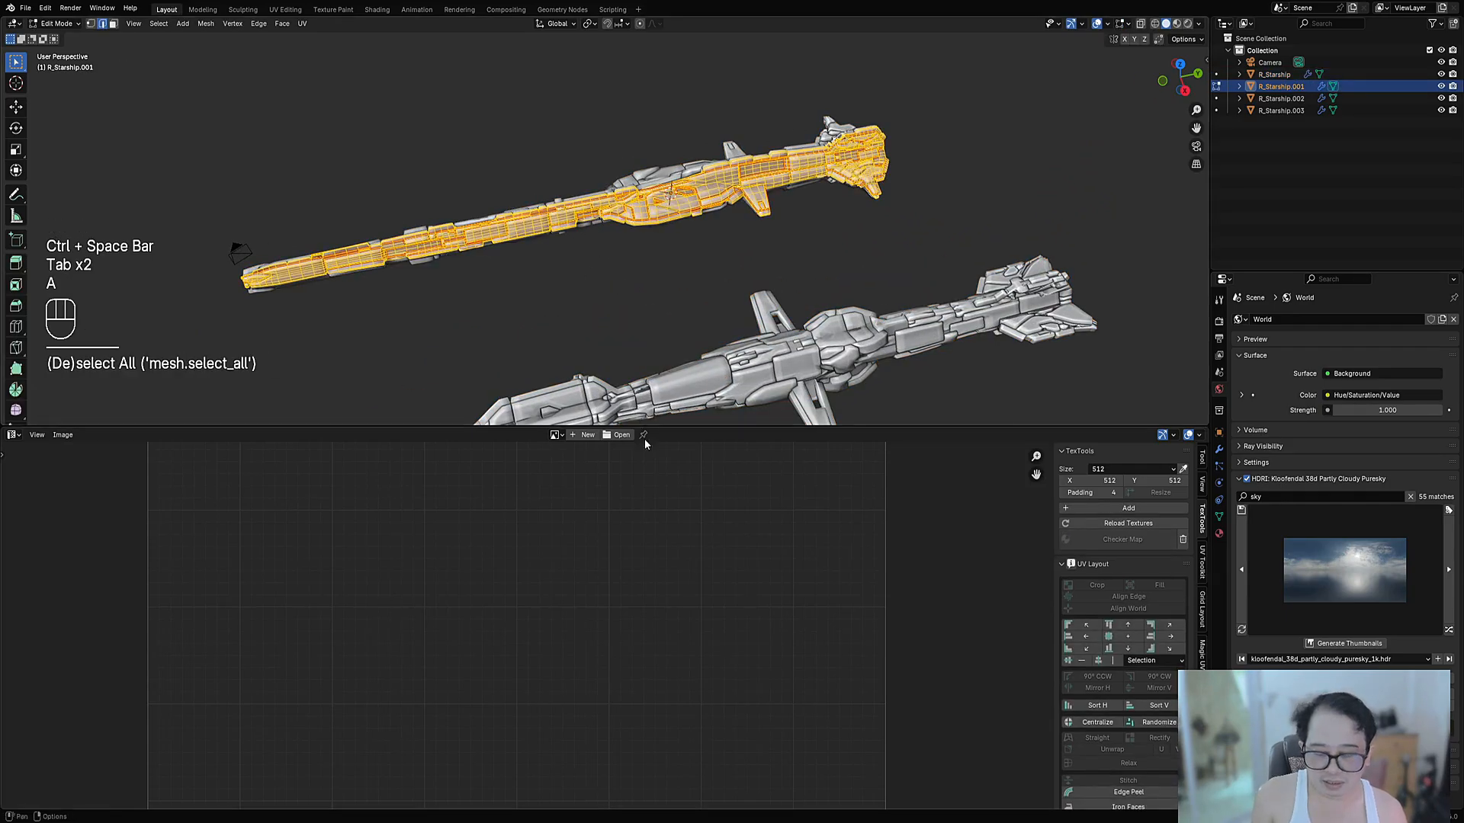
pyautogui.press('u')
pyautogui.click(663, 262)
pyautogui.hotkey('ctrl', 'space')
pyautogui.press('Tab')
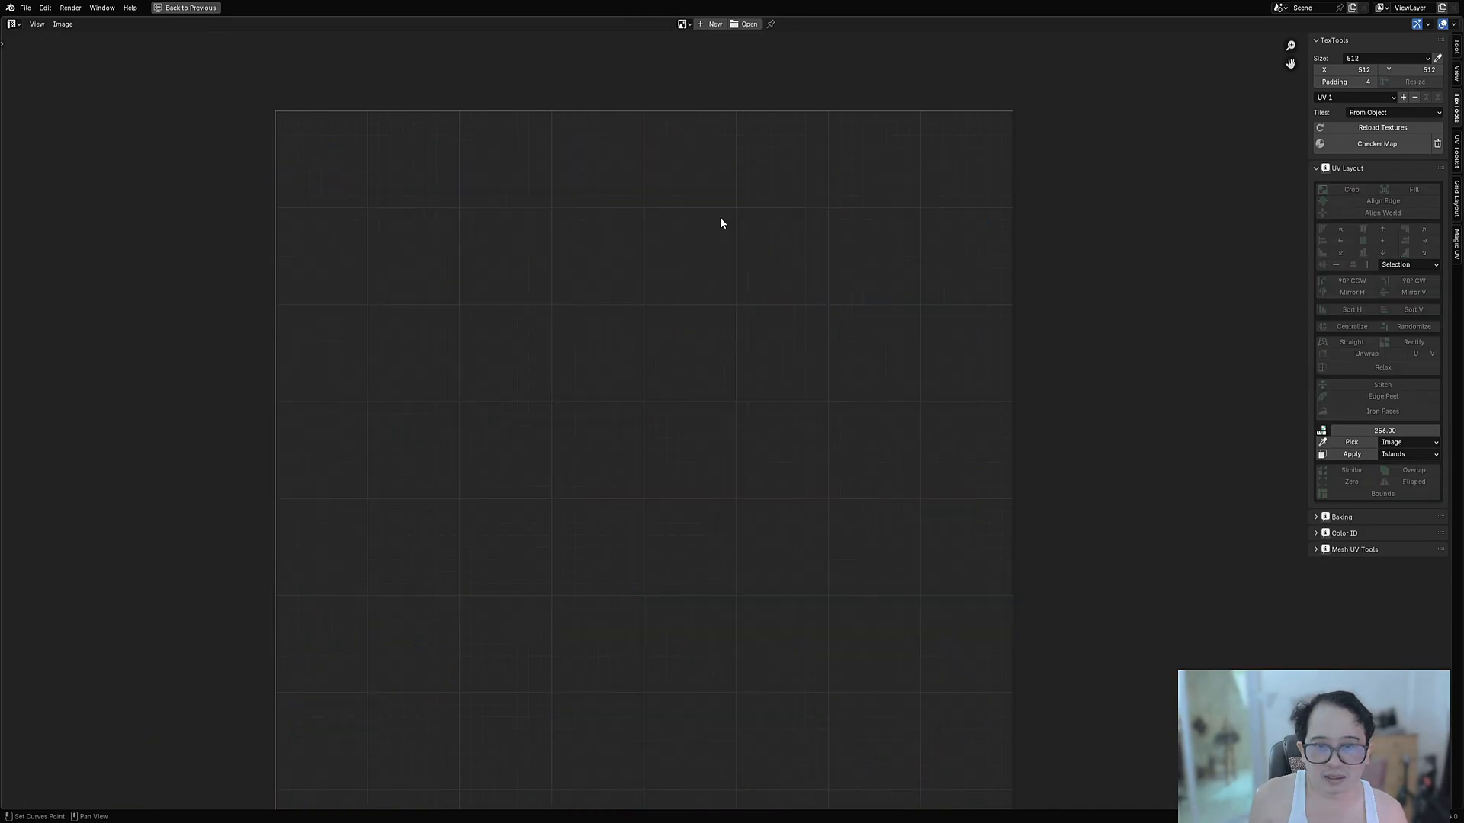
# Run Random Flow's Straight UV on R_Starship.001 with UV limit, Even edge length and a 0.001 margin
pyautogui.hotkey('ctrl', 'space')
pyautogui.hotkey('shift', 'q')
pyautogui.moveTo(693, 218)
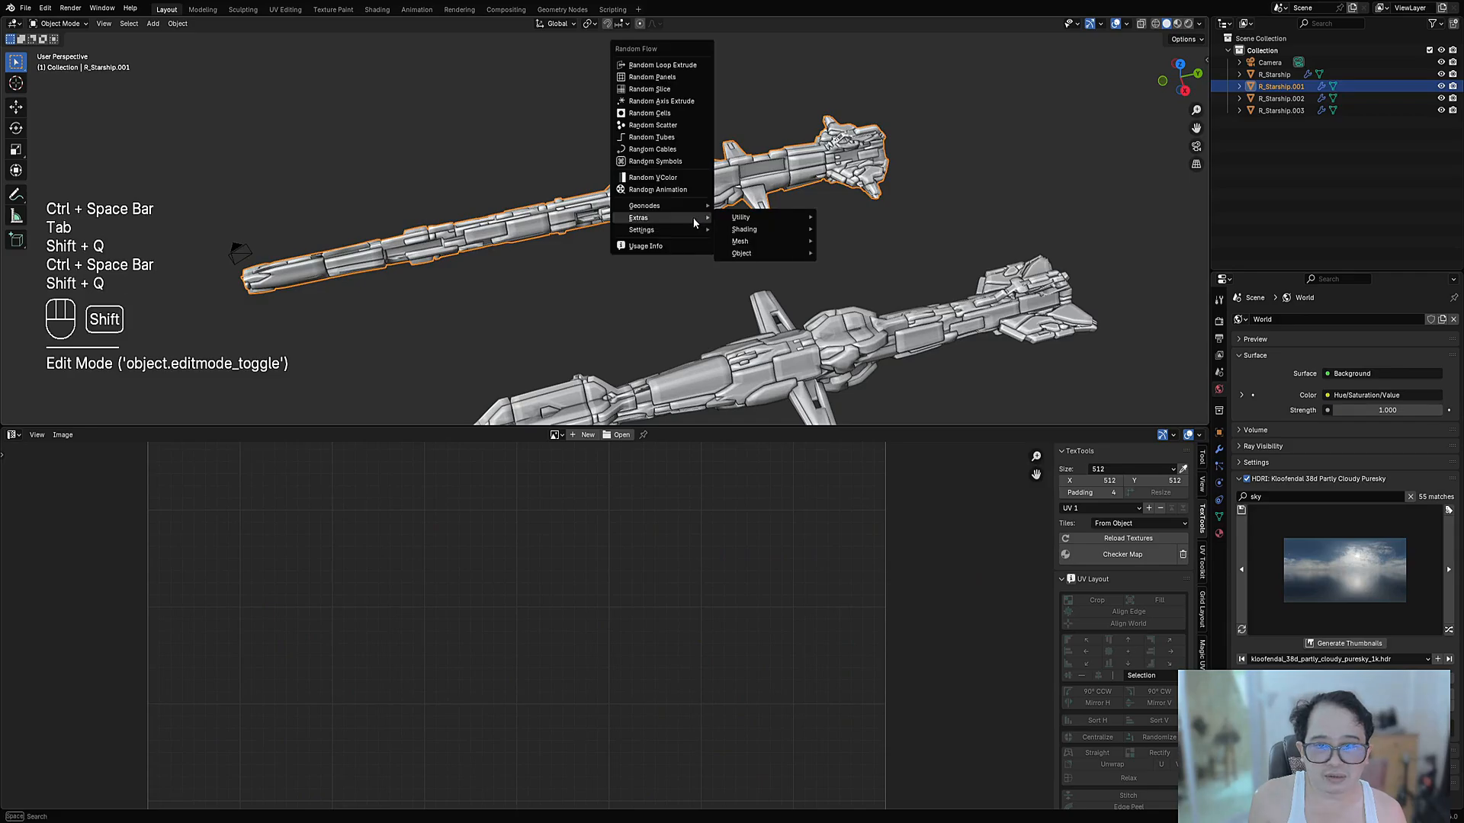
pyautogui.moveTo(732, 241)
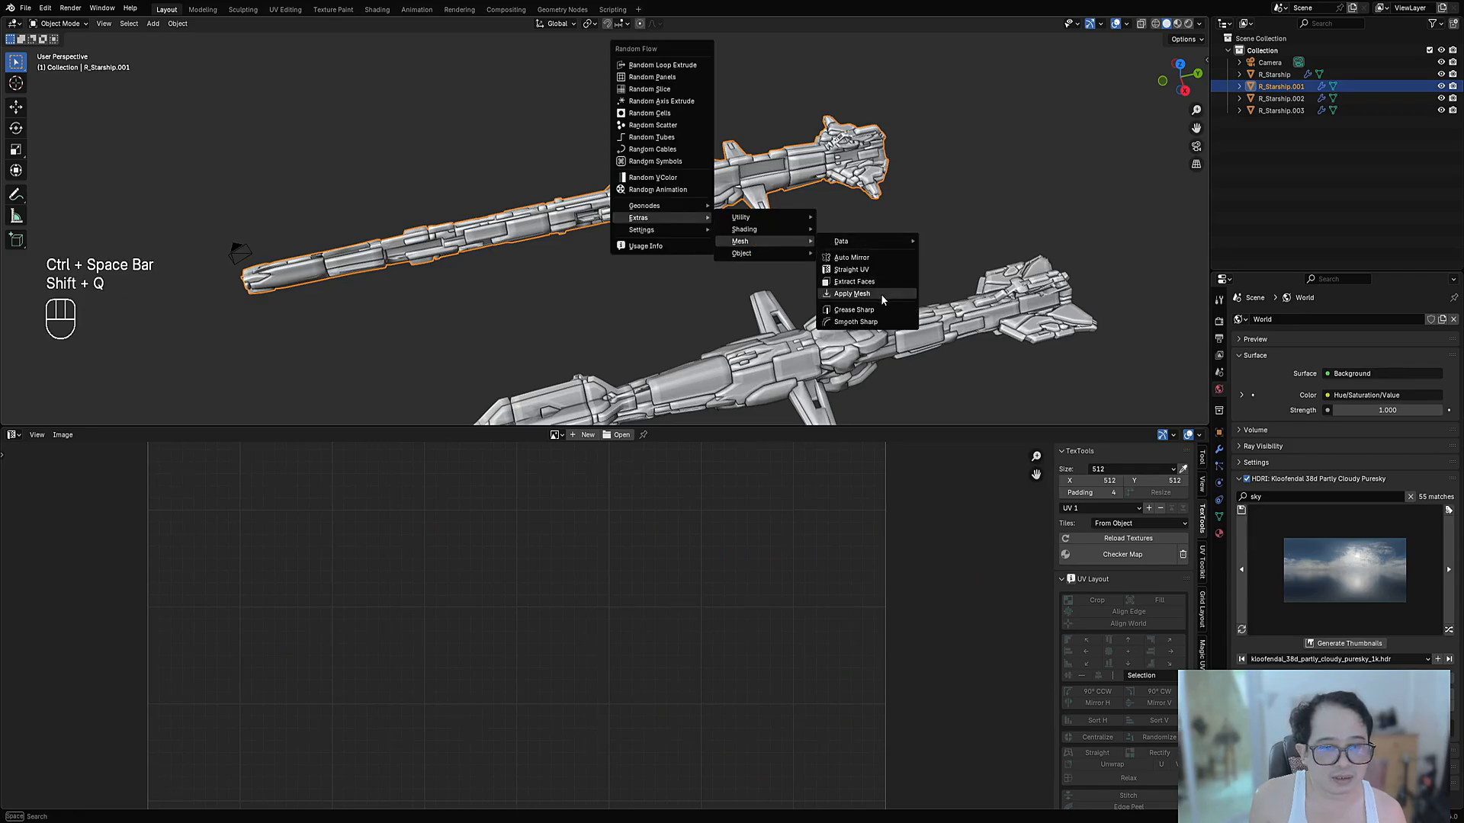
pyautogui.click(875, 271)
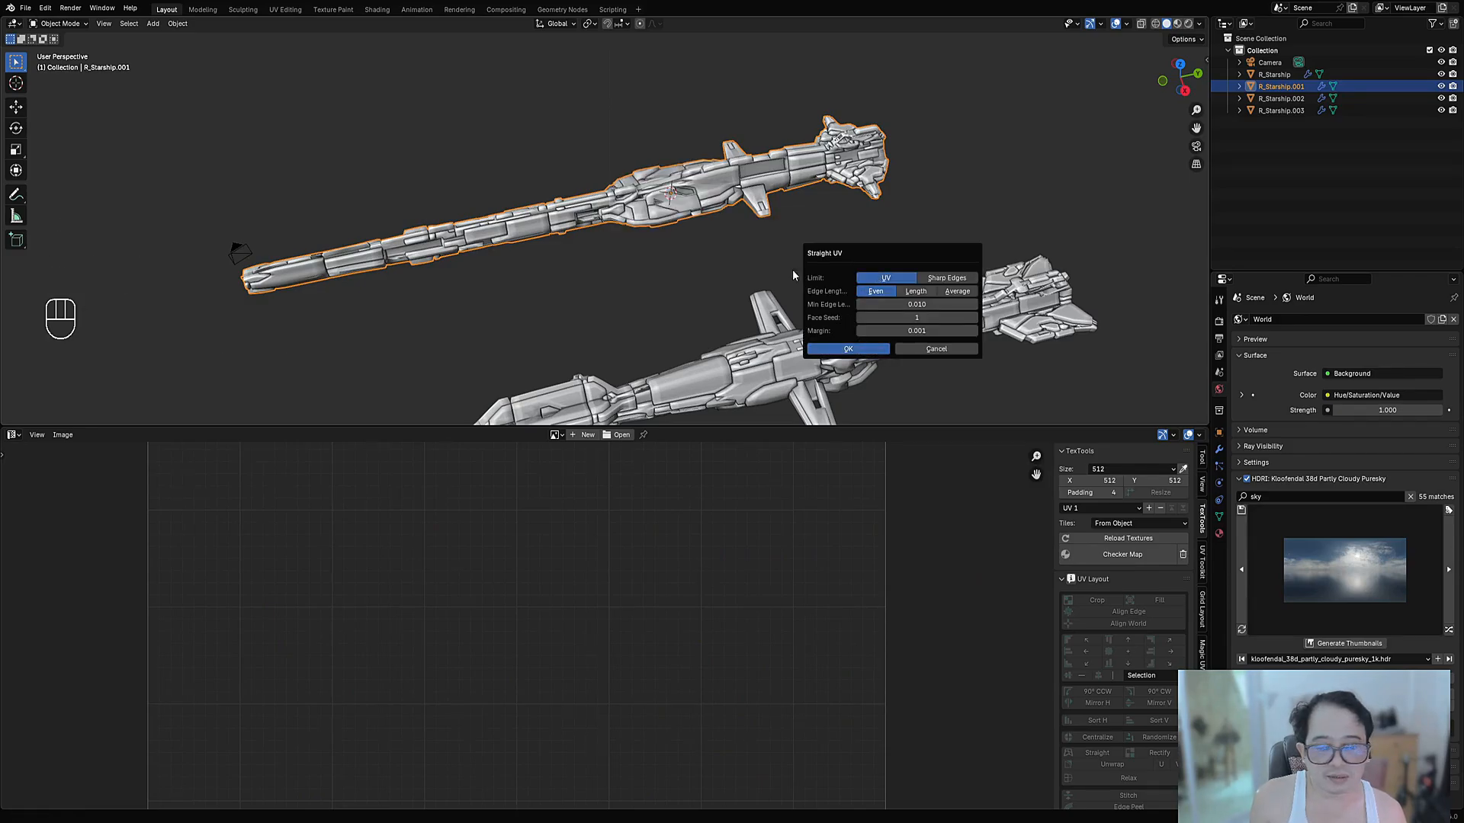
pyautogui.press('Return')
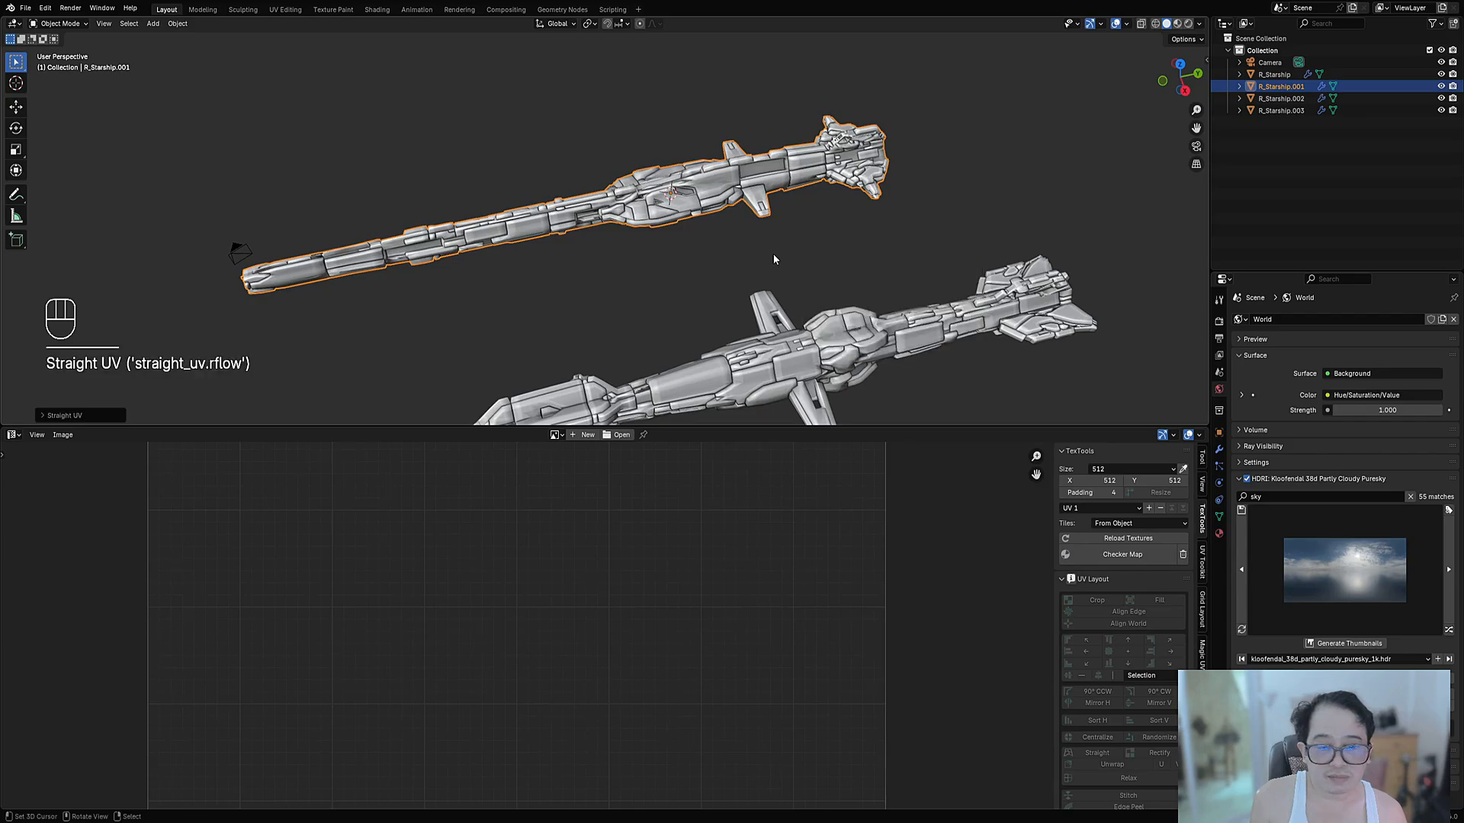
# Enter Edit Mode on R_Starship.001, inspect its straightened islands in the maximised UV Editor, and clear the UV selection
pyautogui.press('Tab')
pyautogui.hotkey('ctrl', 'space')
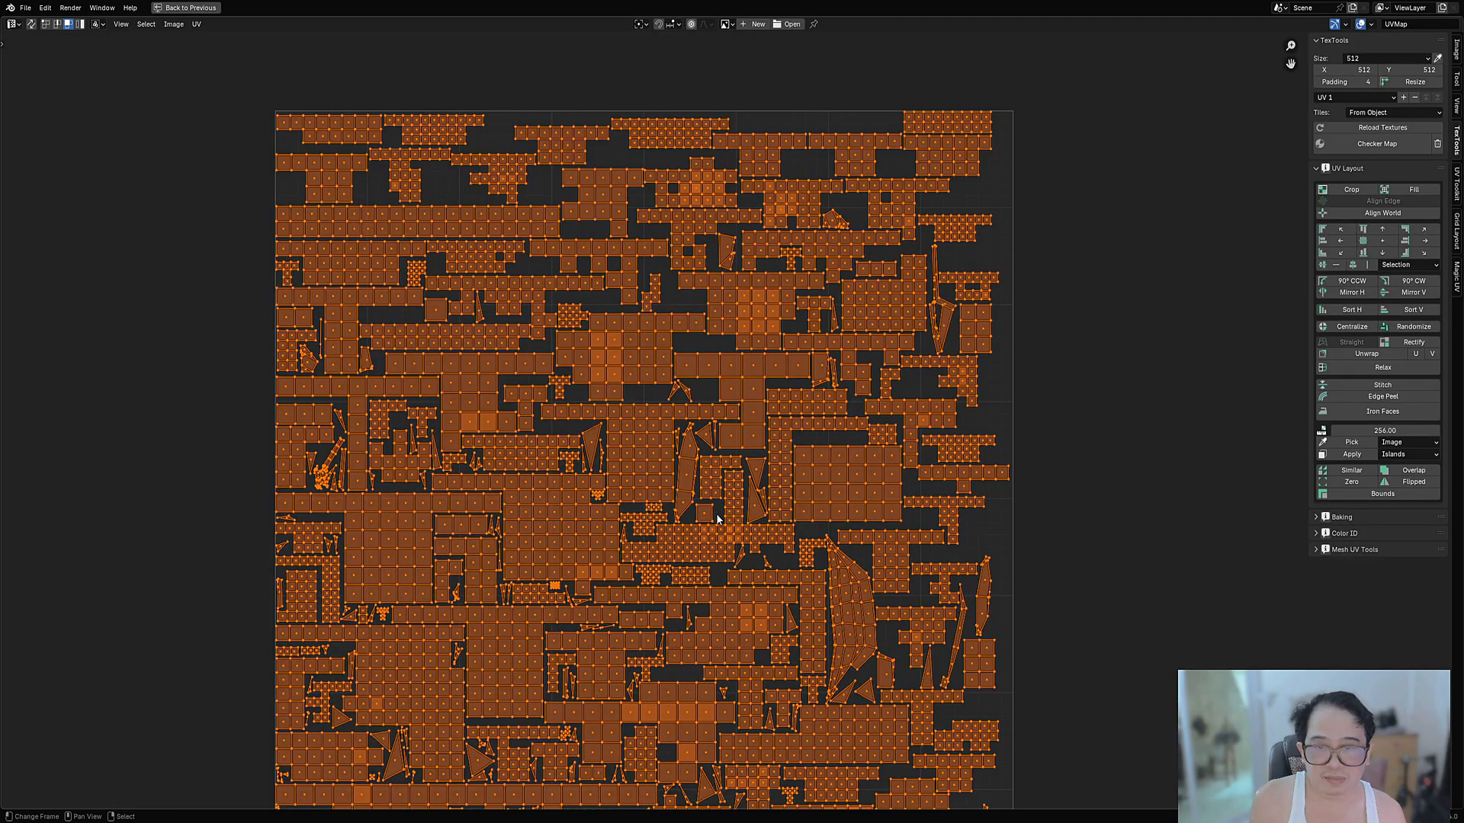
pyautogui.hotkey('alt', 'a')
pyautogui.hotkey('ctrl', 'space')
pyautogui.press('Tab')
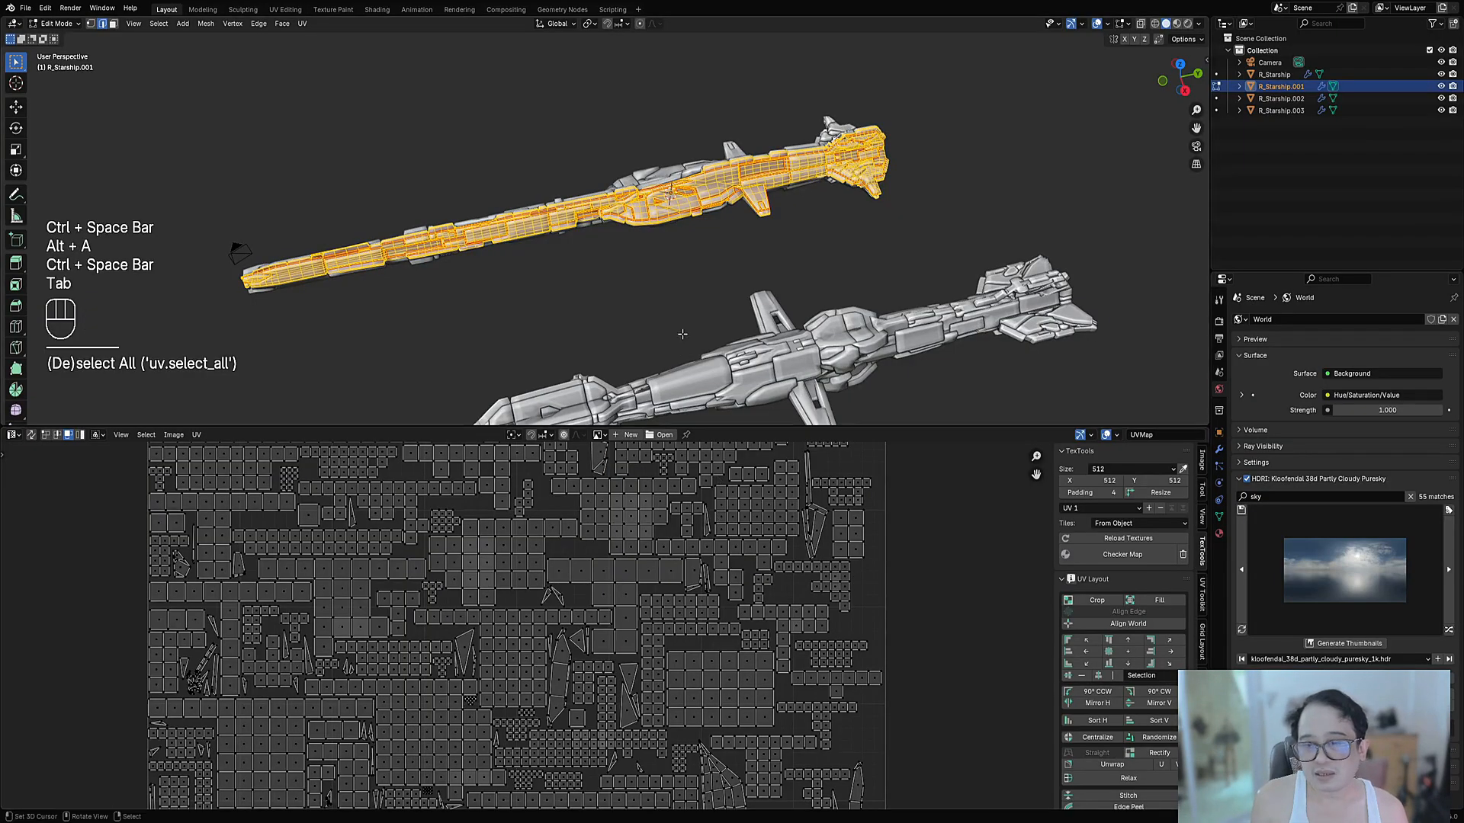
# Maximise the 3D viewport in Object Mode and show the starships in Rendered shading with overlays hidden
pyautogui.moveTo(320, 228); pyautogui.dragTo(350, 239, button='middle')
pyautogui.hotkey('ctrl', 'space')
pyautogui.moveTo(419, 435)
pyautogui.mouseDown(button='middle')
pyautogui.moveTo(921, 374)
pyautogui.moveTo(761, 451)
pyautogui.moveTo(757, 427)
pyautogui.mouseUp(button='middle')
pyautogui.press('Tab')
pyautogui.scroll(5, 757, 426)
pyautogui.press('z')
pyautogui.click(768, 412)
pyautogui.hotkey('shift', 'alt', 'z')
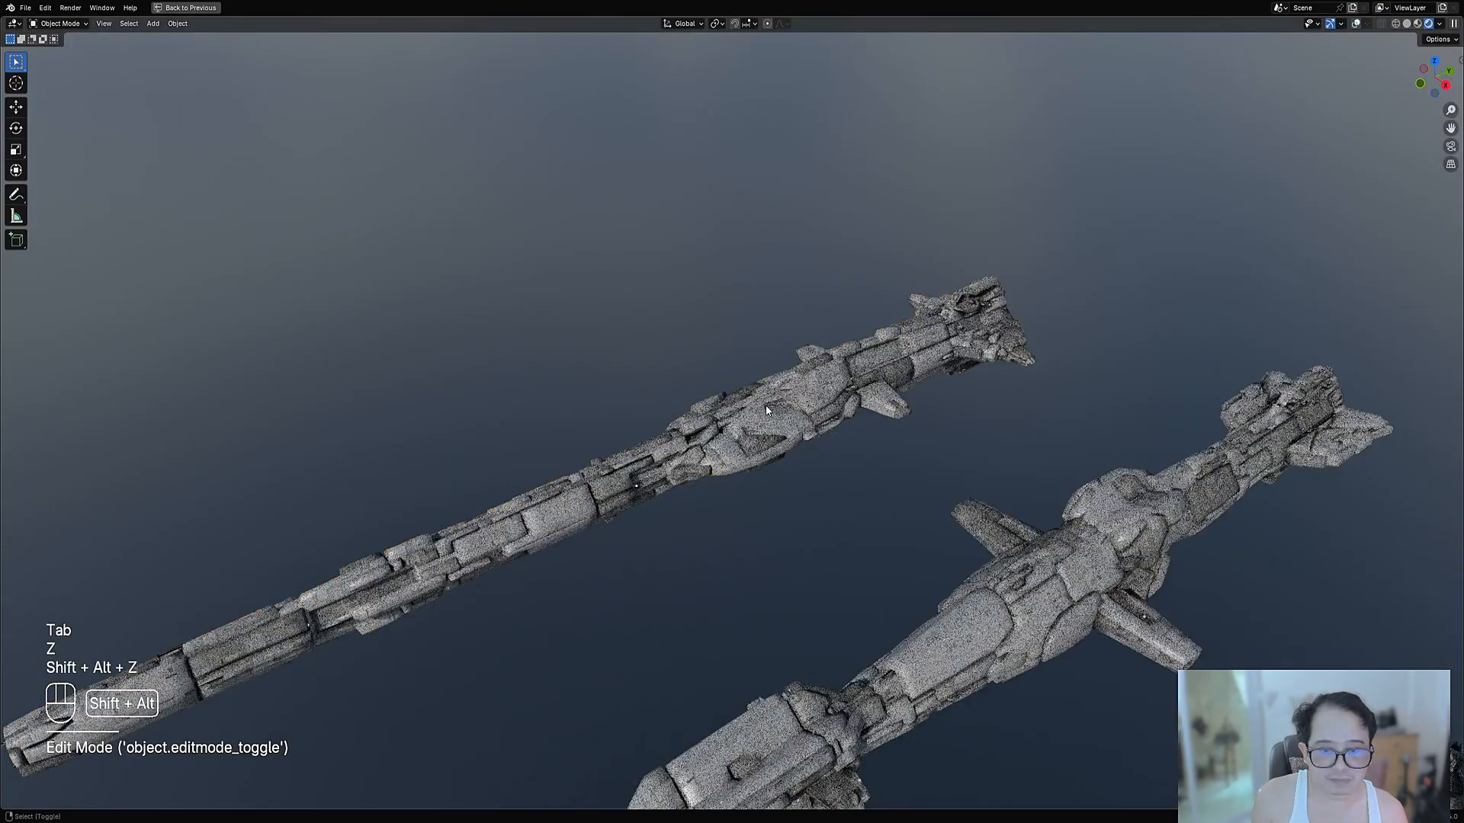
pyautogui.scroll(-4, 764, 415)
pyautogui.moveTo(726, 392); pyautogui.dragTo(761, 402, button='middle')
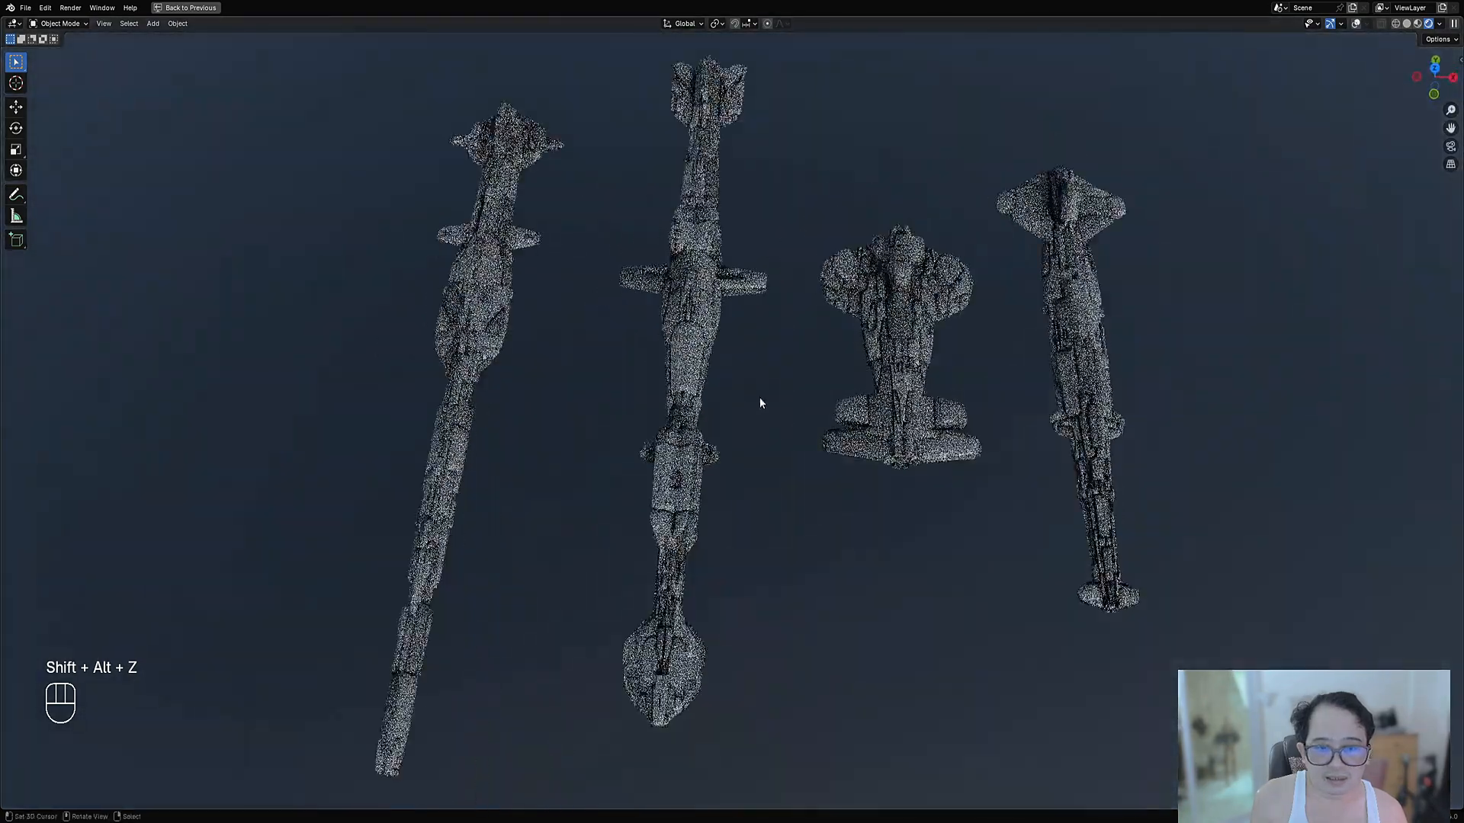
# Move the second long starship closer to the slender starship beside it
pyautogui.click(732, 360)
pyautogui.press('g')
pyautogui.click(898, 387)
# Scale down the short starship with paired wings and move it along X close to the second long starship
pyautogui.click(899, 387)
pyautogui.press('s')
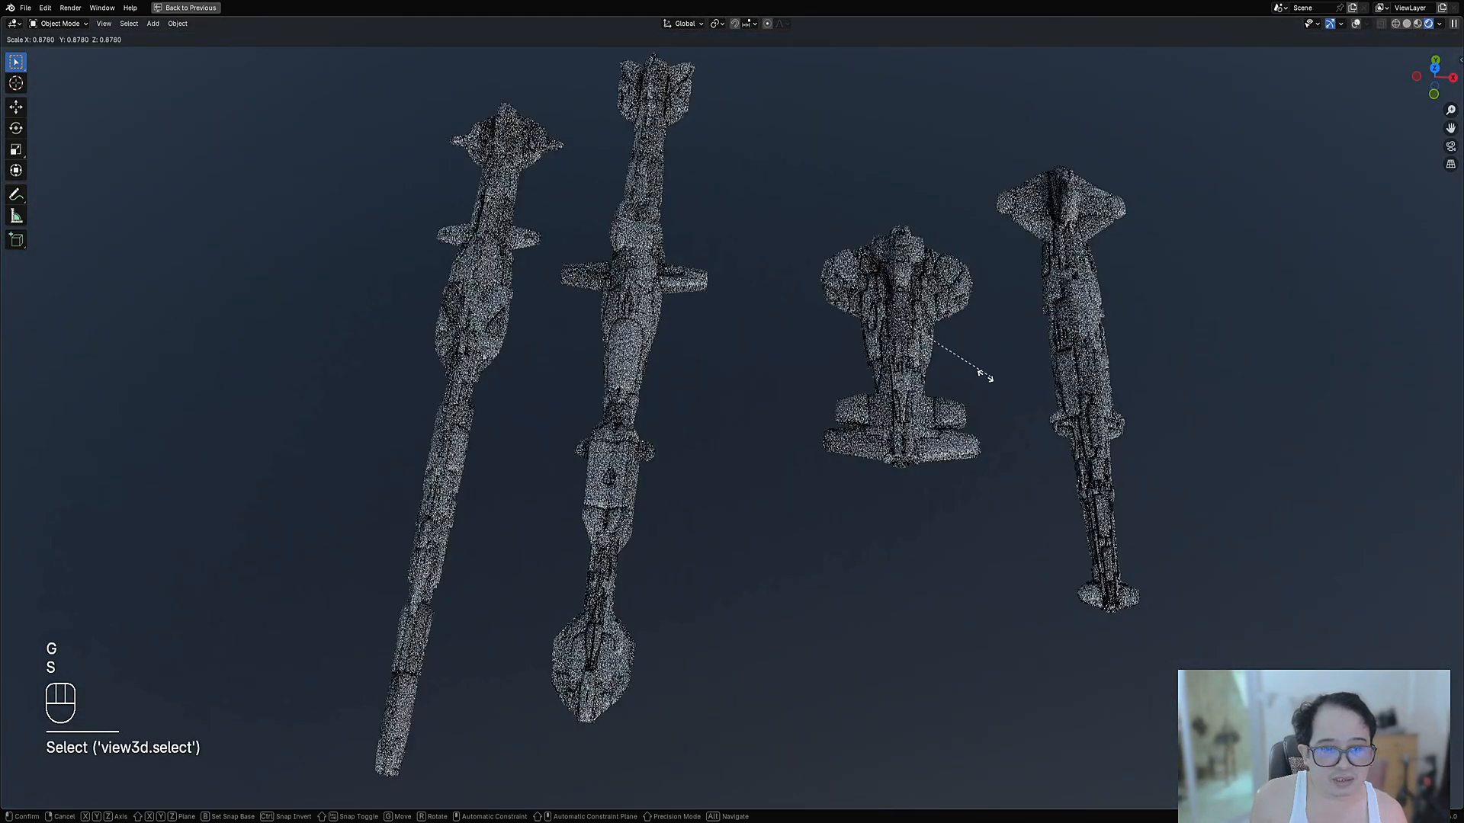
pyautogui.click(940, 358)
pyautogui.press('g')
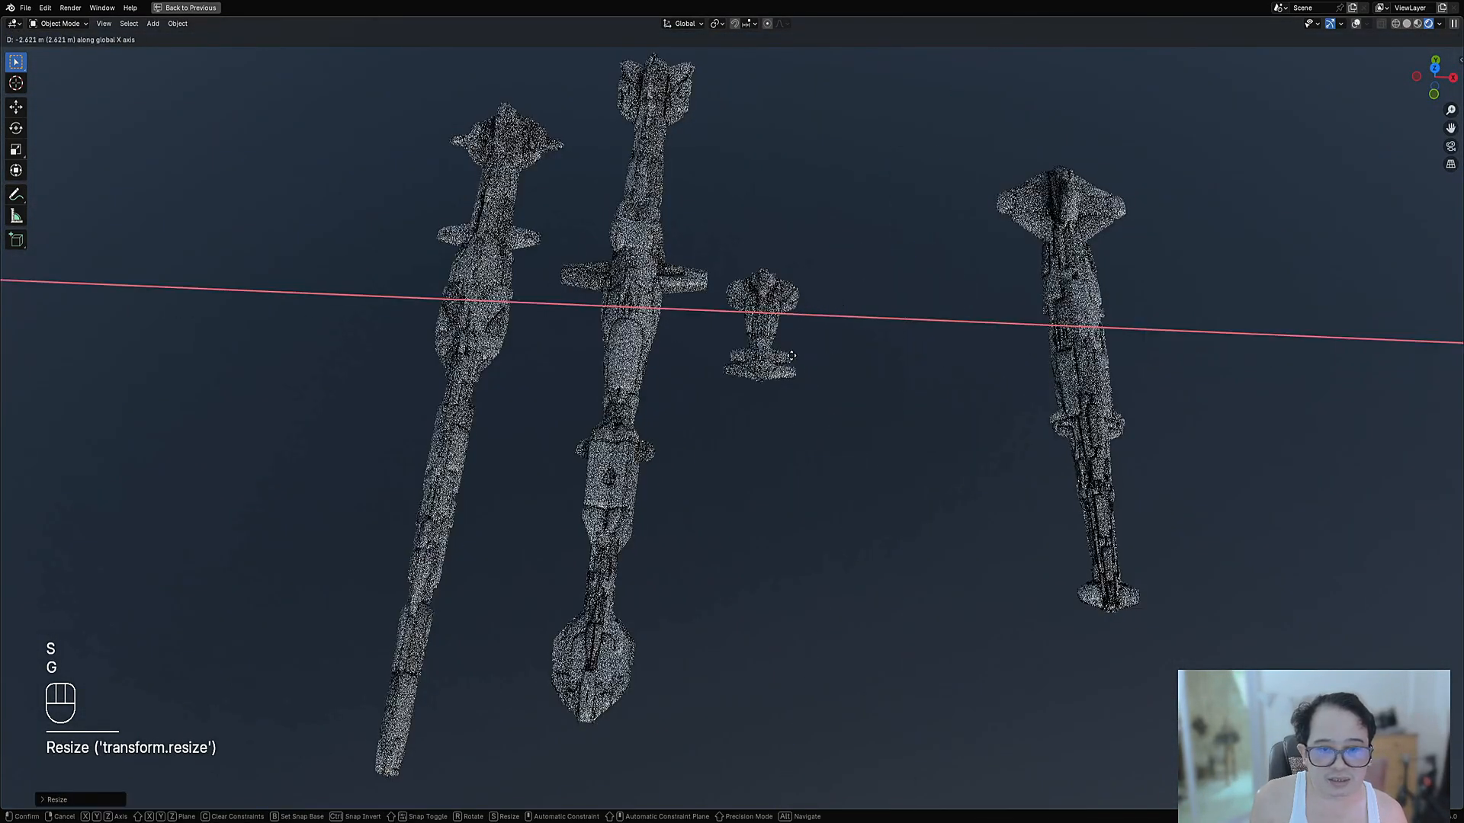
pyautogui.click(769, 350)
# Lower the short starship along Z below the long ones and fine-tune its position in front view
pyautogui.press('g')
pyautogui.press('z')
pyautogui.click(881, 454)
pyautogui.moveTo(880, 454)
pyautogui.mouseDown(button='middle')
pyautogui.moveTo(849, 320)
pyautogui.moveTo(876, 448)
pyautogui.moveTo(935, 389)
pyautogui.moveTo(936, 438)
pyautogui.moveTo(895, 458)
pyautogui.mouseUp(button='middle')
pyautogui.press('t')
pyautogui.press('g')
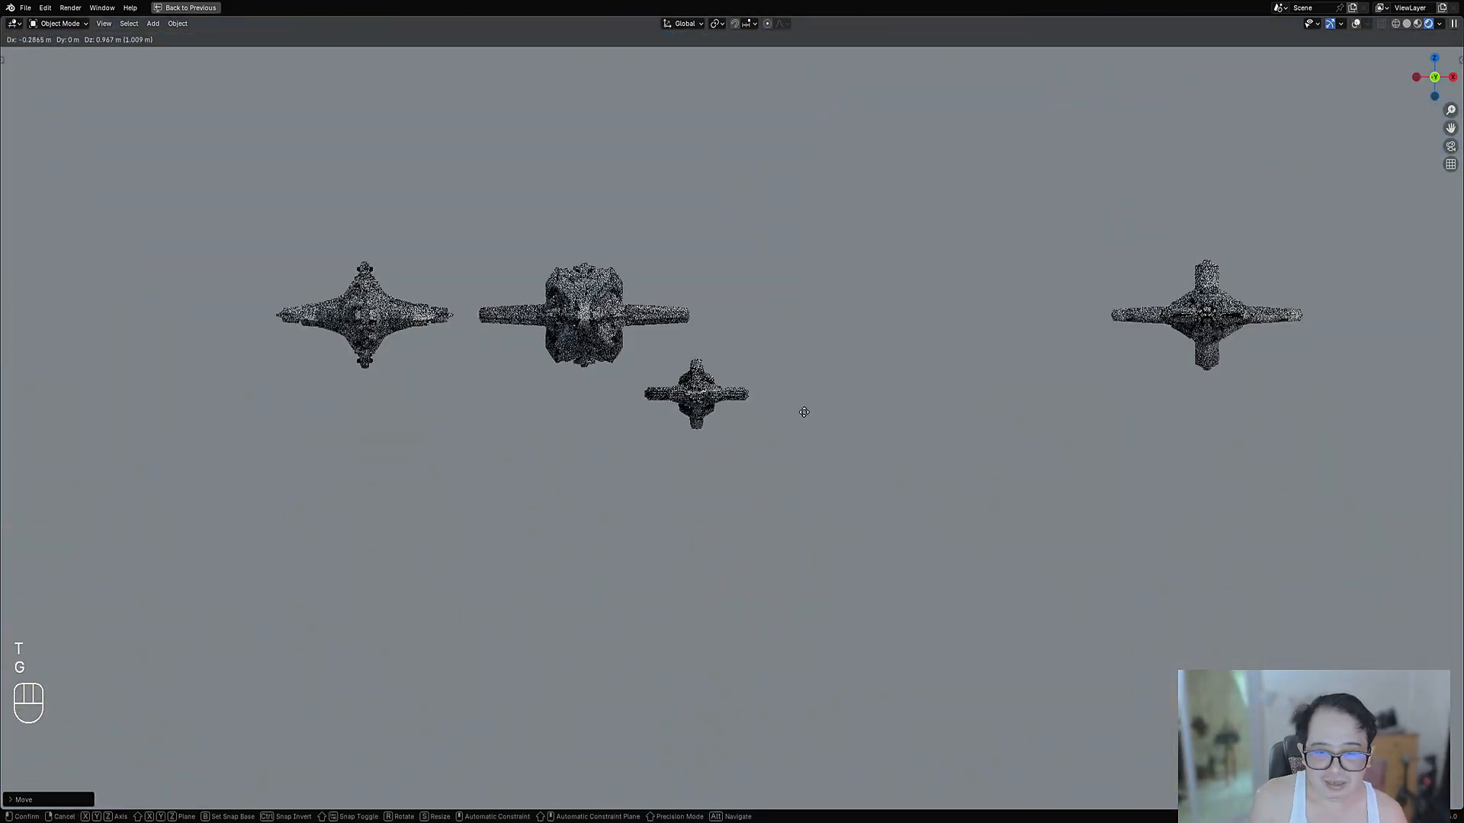
pyautogui.click(891, 413)
# Move the far starship along X closer to the group and check the arrangement in perspective
pyautogui.click(1245, 337)
pyautogui.press('g')
pyautogui.press('x')
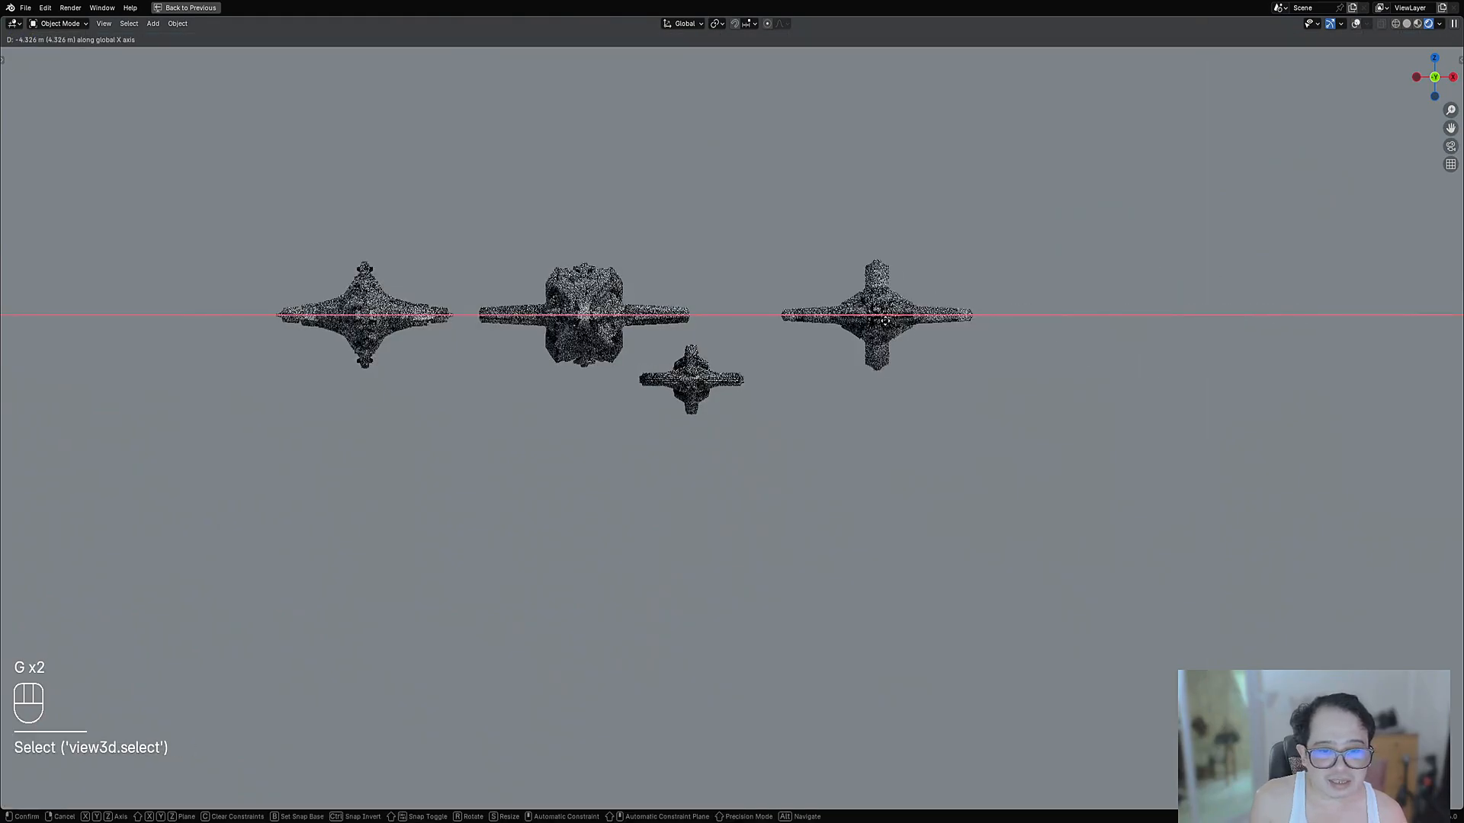
pyautogui.click(785, 331)
pyautogui.press('KP_0')
pyautogui.moveTo(759, 364); pyautogui.dragTo(780, 431, button='middle')
# Switch the viewport to Solid shading, save the file, and view the starships from above
pyautogui.press('s')
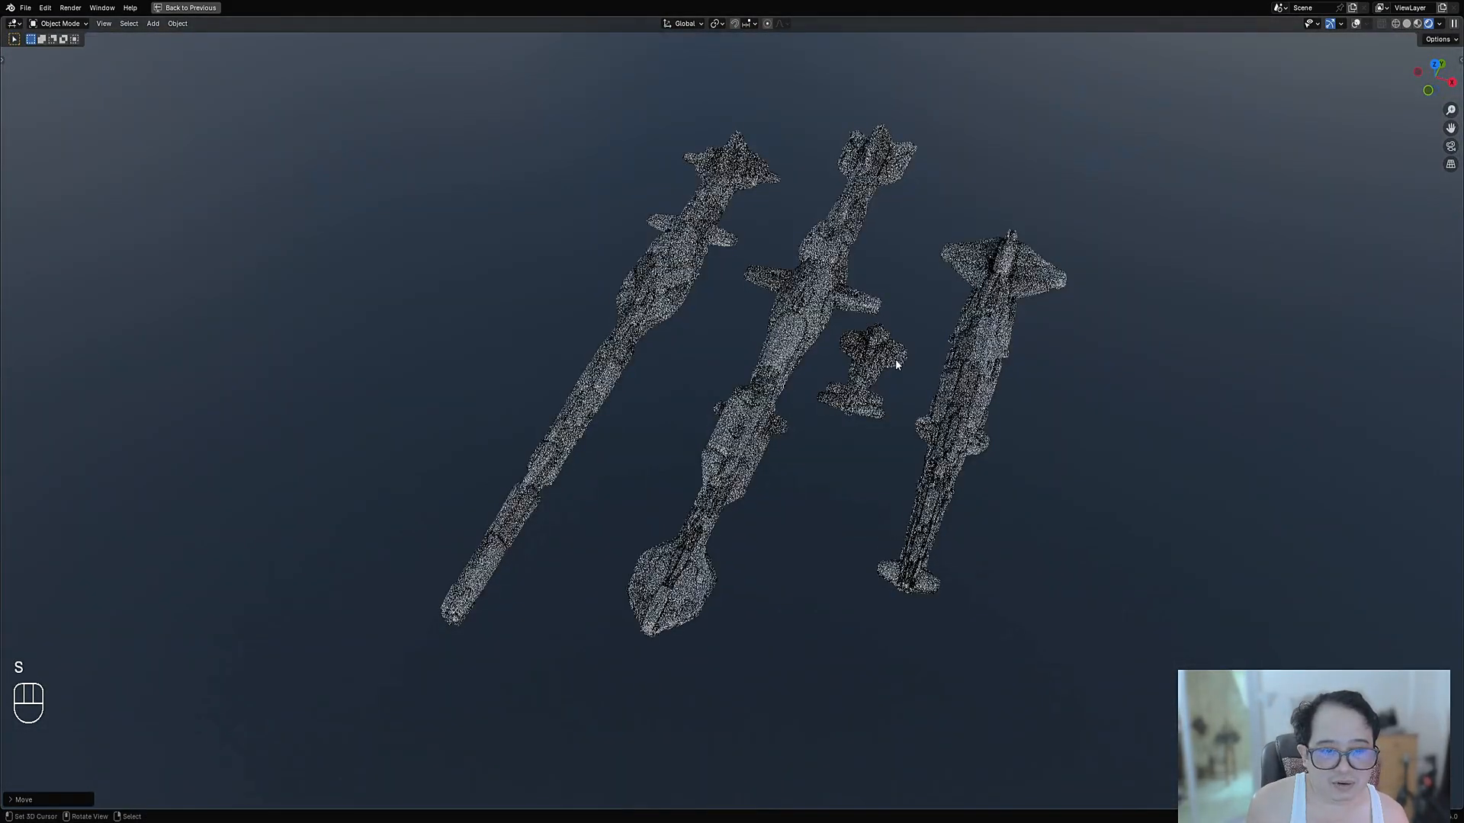
pyautogui.press('z')
pyautogui.hotkey('ctrl', 's')
pyautogui.moveTo(967, 357); pyautogui.dragTo(918, 419, button='middle')
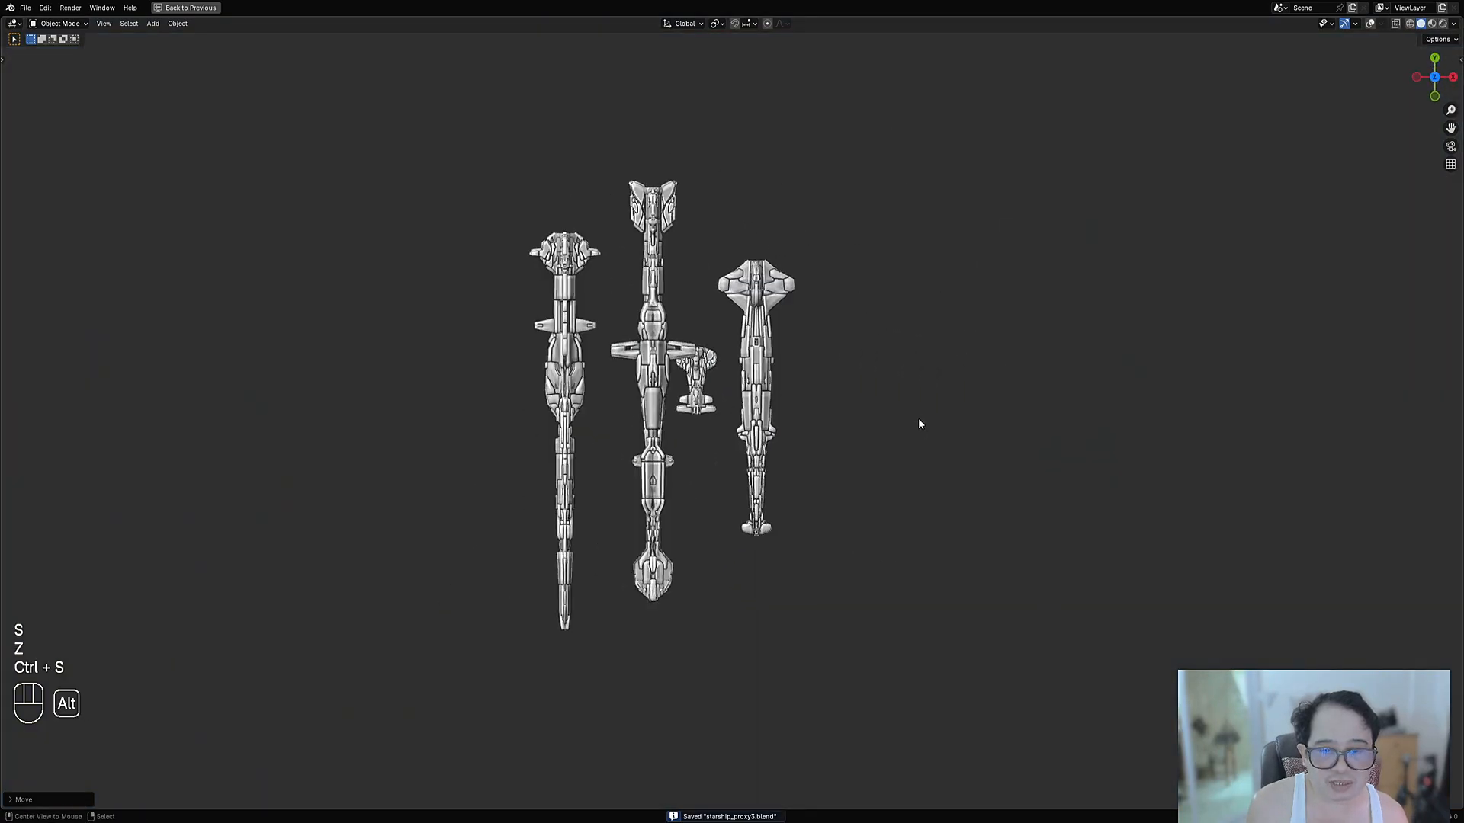
# Add a cube and place it about 10 m along X, beside the starships
pyautogui.scroll(5, 877, 396)
pyautogui.hotkey('shift', 'a')
pyautogui.hotkey('shift', 'a')
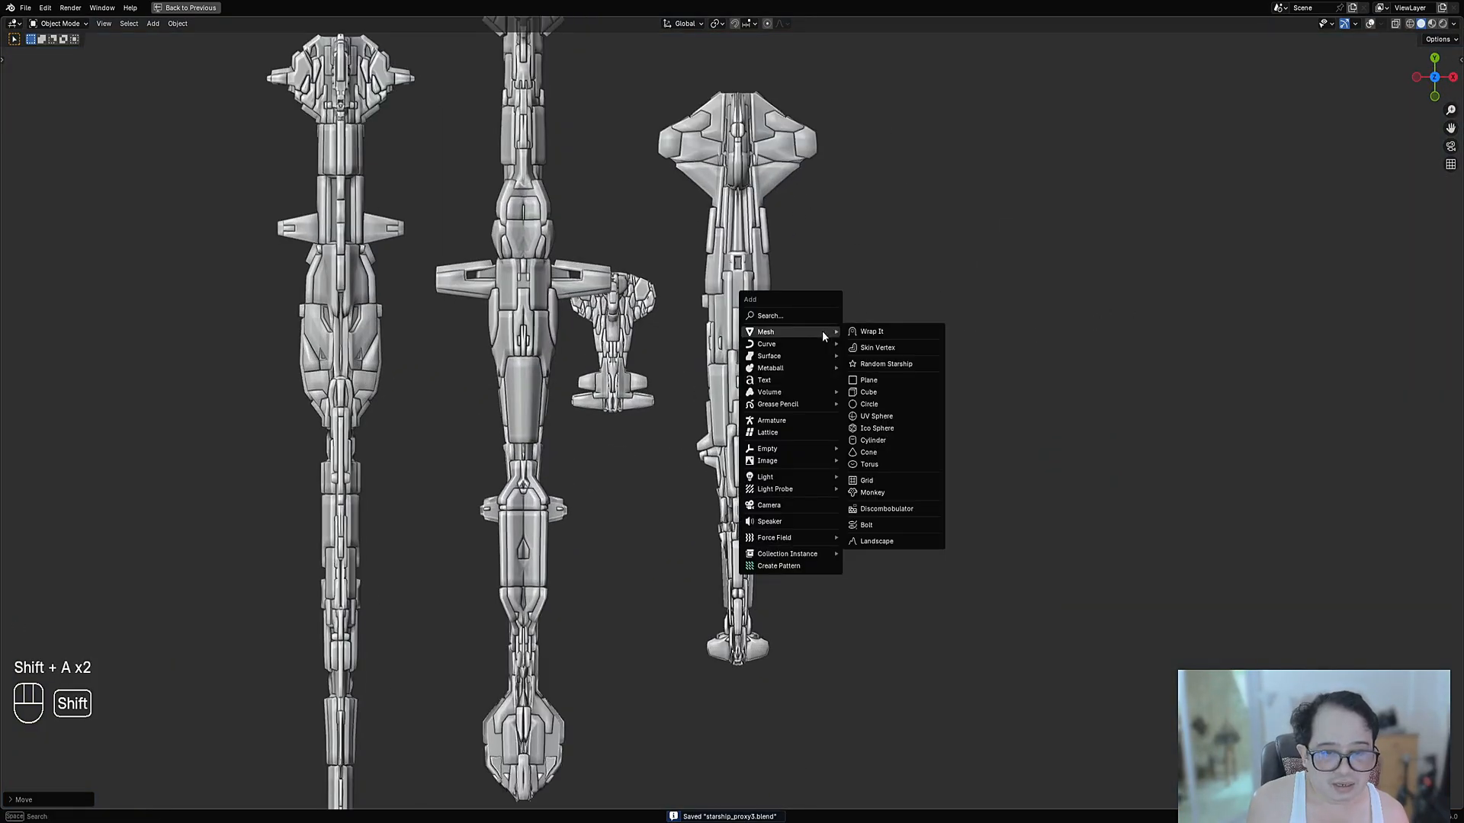
pyautogui.click(895, 390)
pyautogui.press('g')
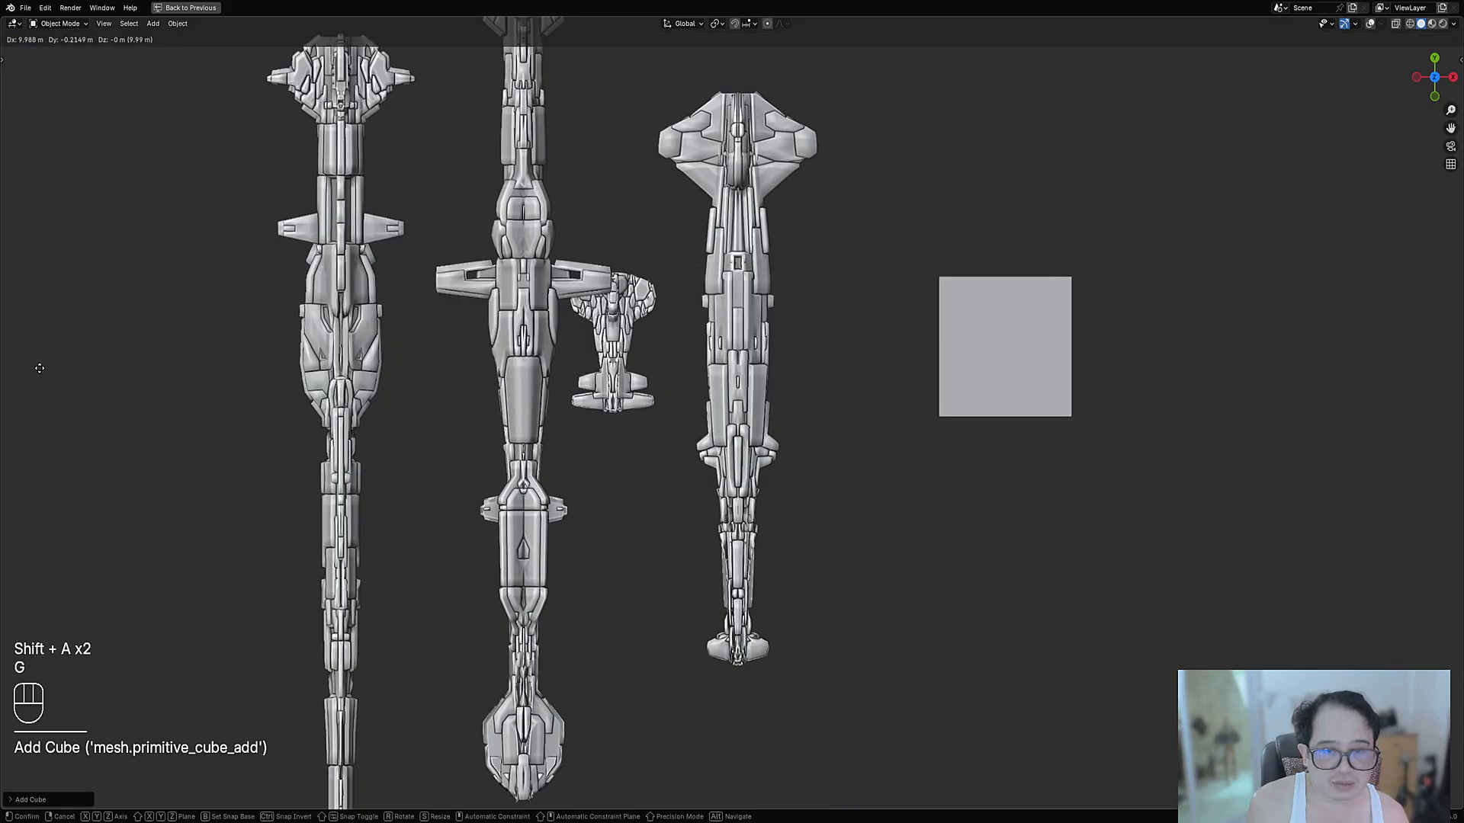
pyautogui.click(1010, 350)
# Try the Random Starship alien shapes preset on the cube with subdivision level 2 and hull seeds up to 11, and undo it
pyautogui.keyDown('shift'); pyautogui.moveTo(1039, 347); pyautogui.dragTo(744, 342, button='middle'); pyautogui.keyUp('shift')
pyautogui.hotkey('shift', 'a')
pyautogui.moveTo(846, 327)
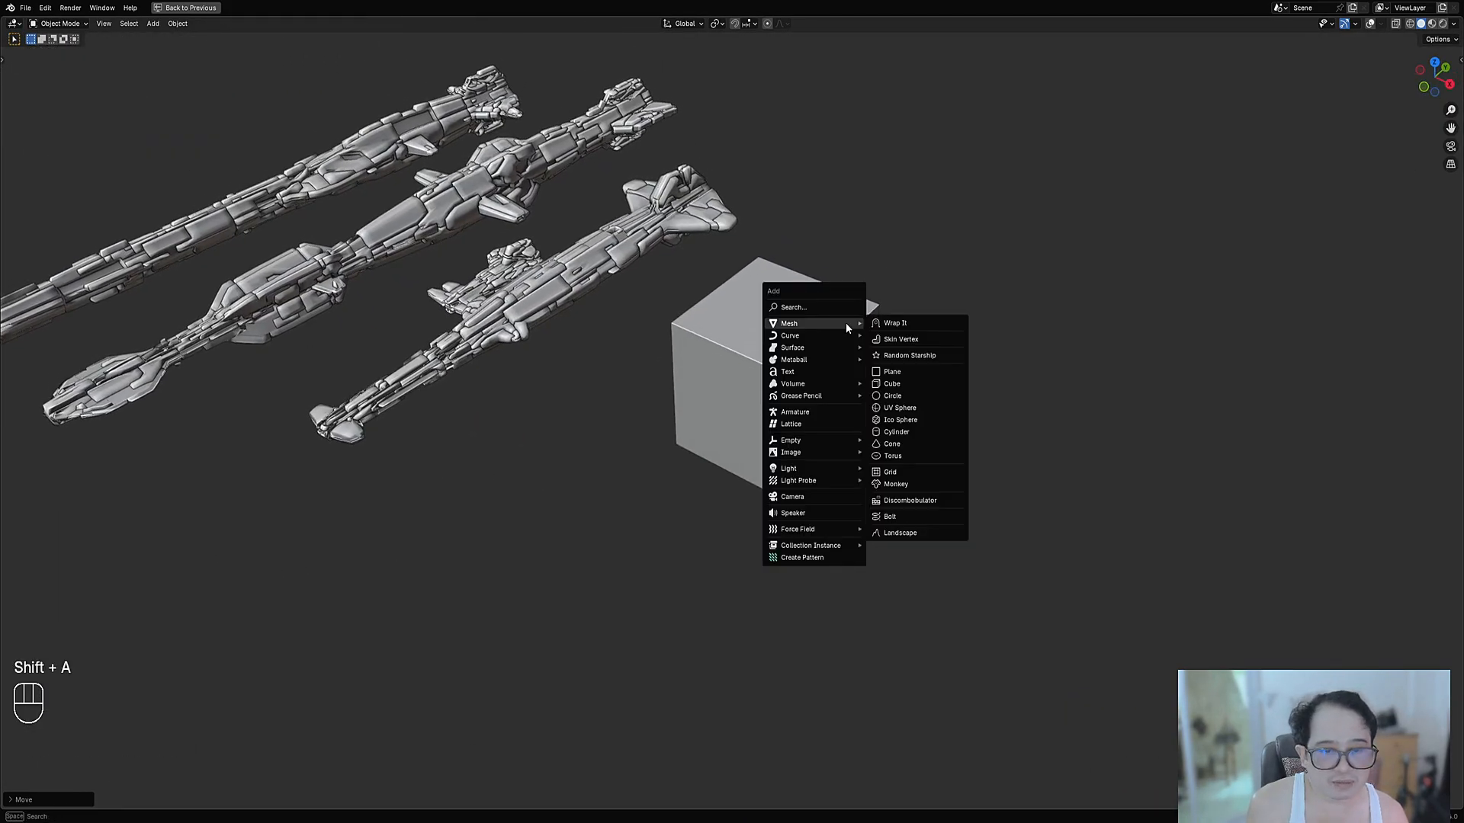
pyautogui.click(925, 355)
pyautogui.click(988, 385)
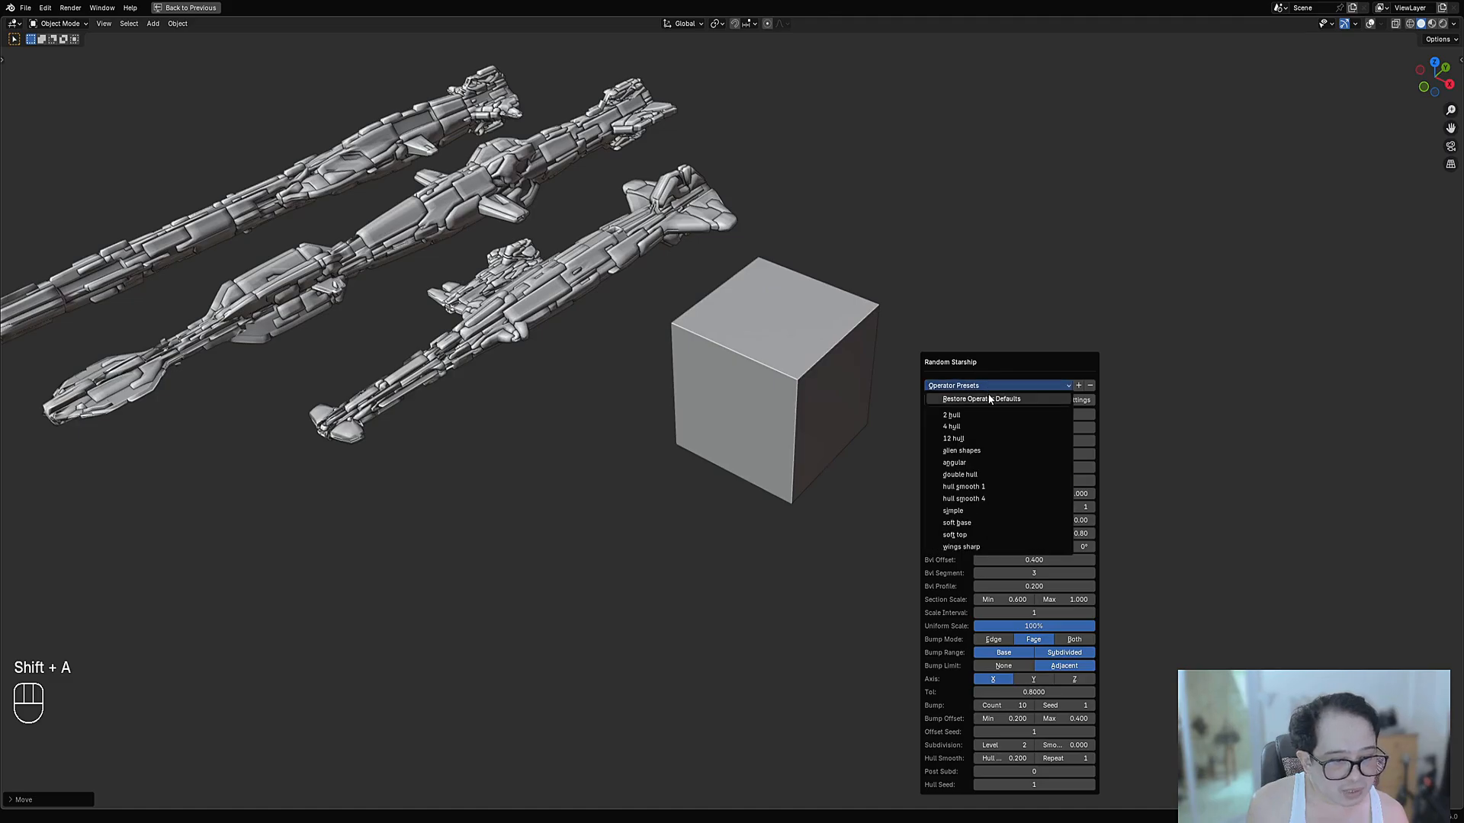
pyautogui.click(988, 448)
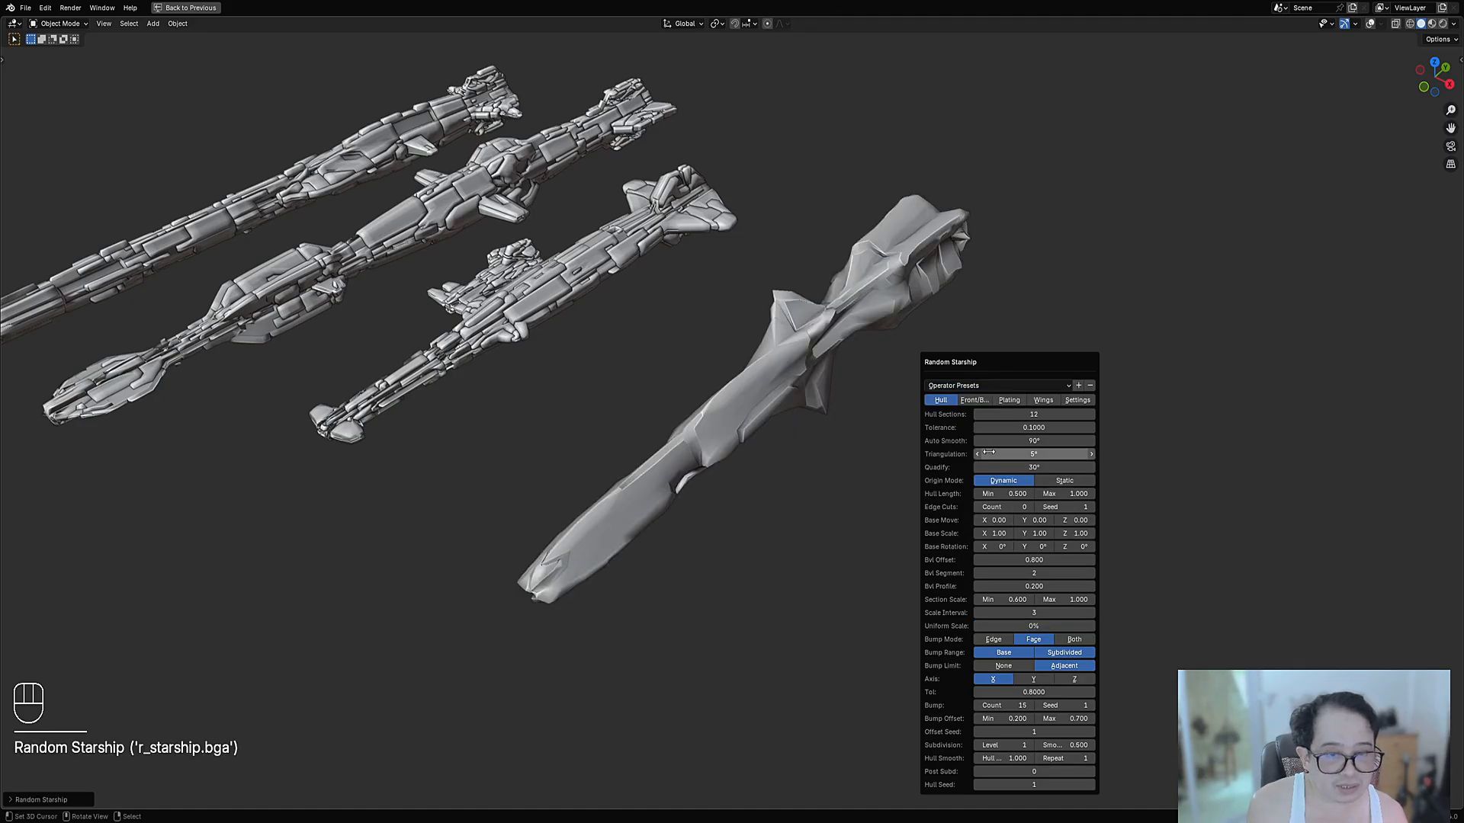
pyautogui.keyDown('ctrl'); pyautogui.scroll(1, 983, 747); pyautogui.keyUp('ctrl')
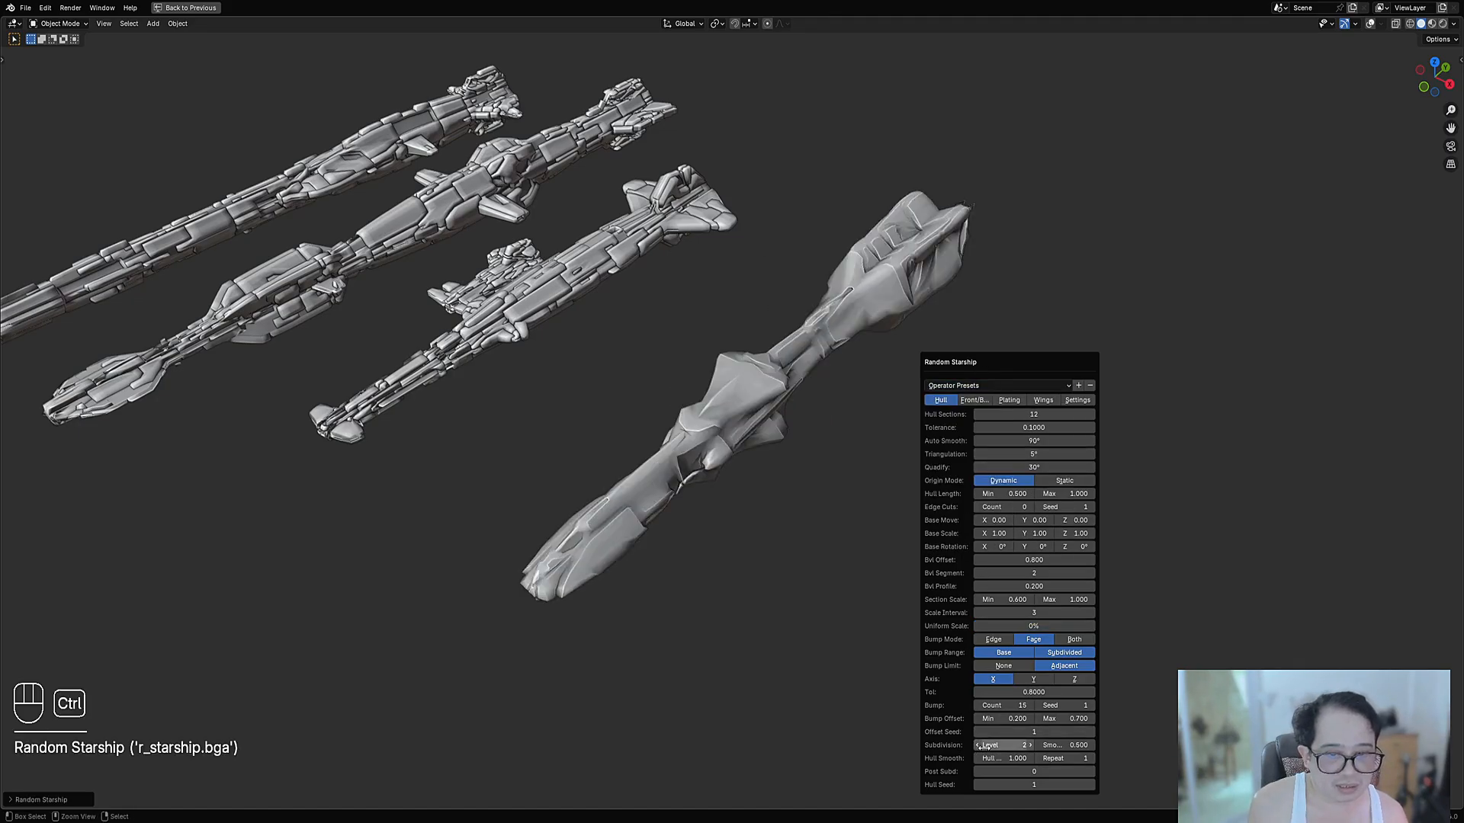
pyautogui.keyDown('ctrl'); pyautogui.scroll(4, 995, 785); pyautogui.keyUp('ctrl')
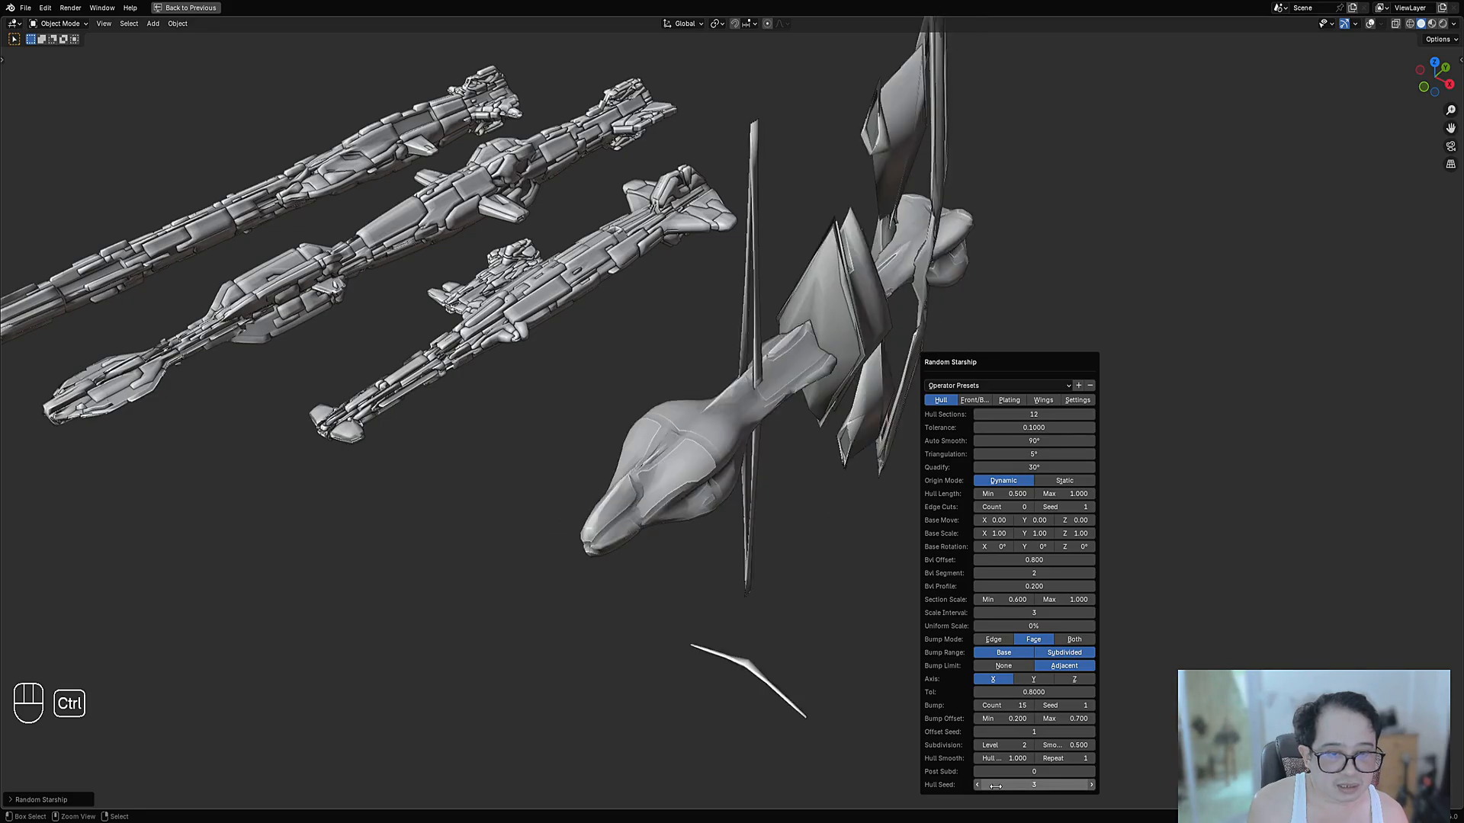
pyautogui.keyDown('ctrl'); pyautogui.scroll(5, 997, 786); pyautogui.keyUp('ctrl')
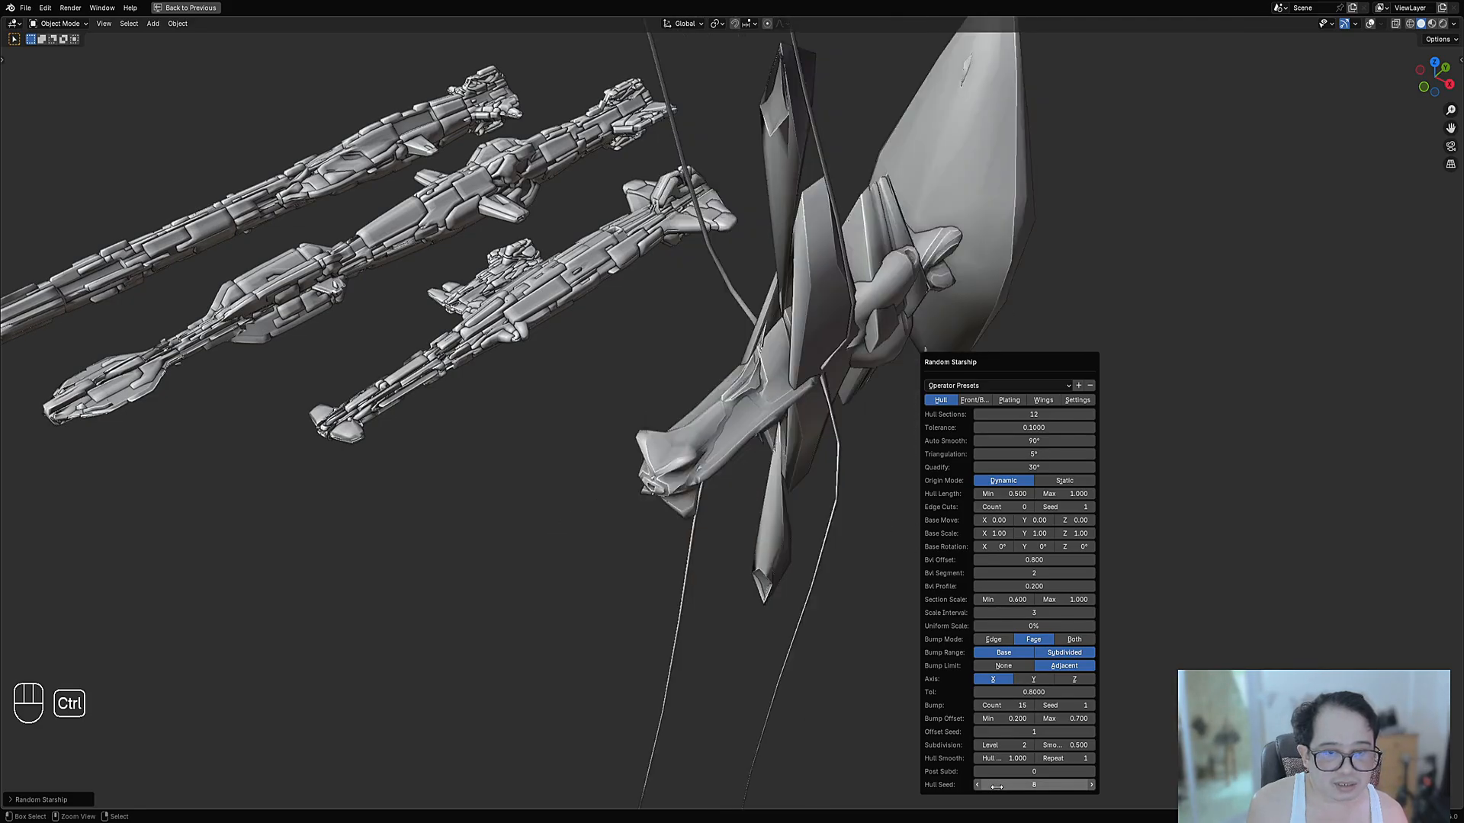
pyautogui.keyDown('ctrl'); pyautogui.scroll(1, 996, 786); pyautogui.keyUp('ctrl')
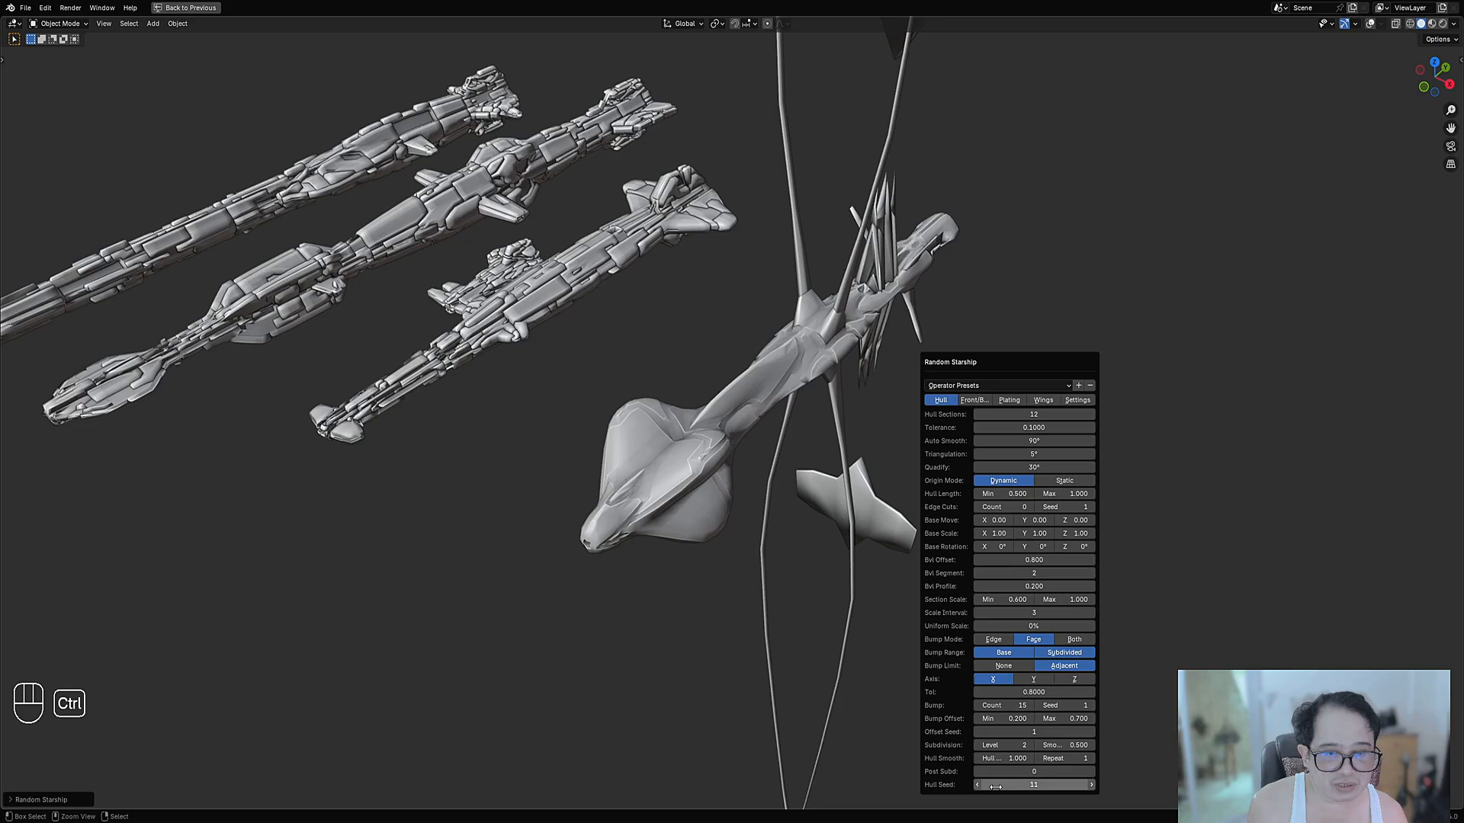
pyautogui.hotkey('ctrl', 'z')
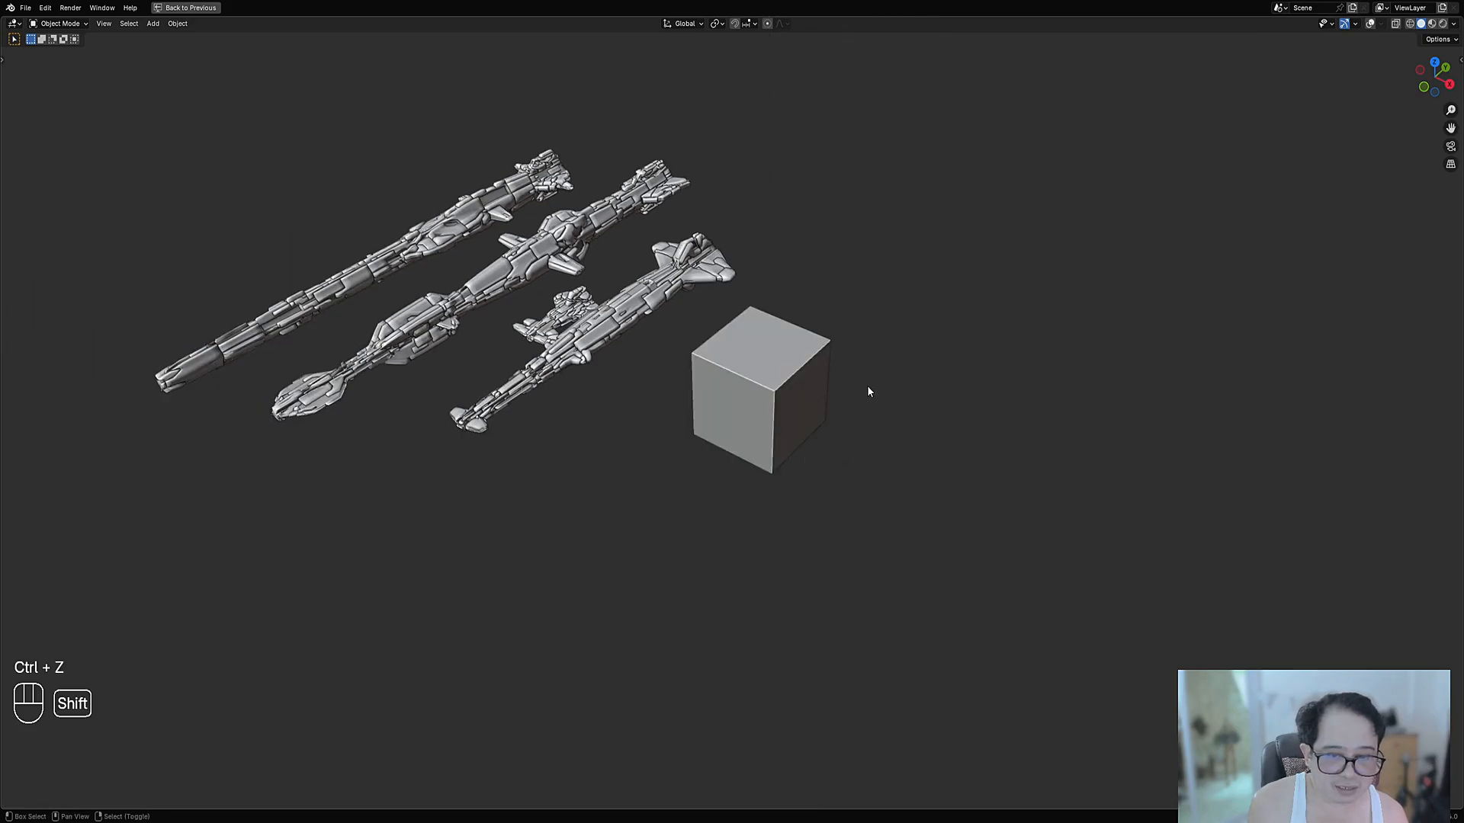
# Generate a Random Starship from the cube with the alien shapes preset and set the hull seed to 8
pyautogui.hotkey('shift', 'a')
pyautogui.moveTo(872, 386)
pyautogui.click(937, 417)
pyautogui.click(972, 409)
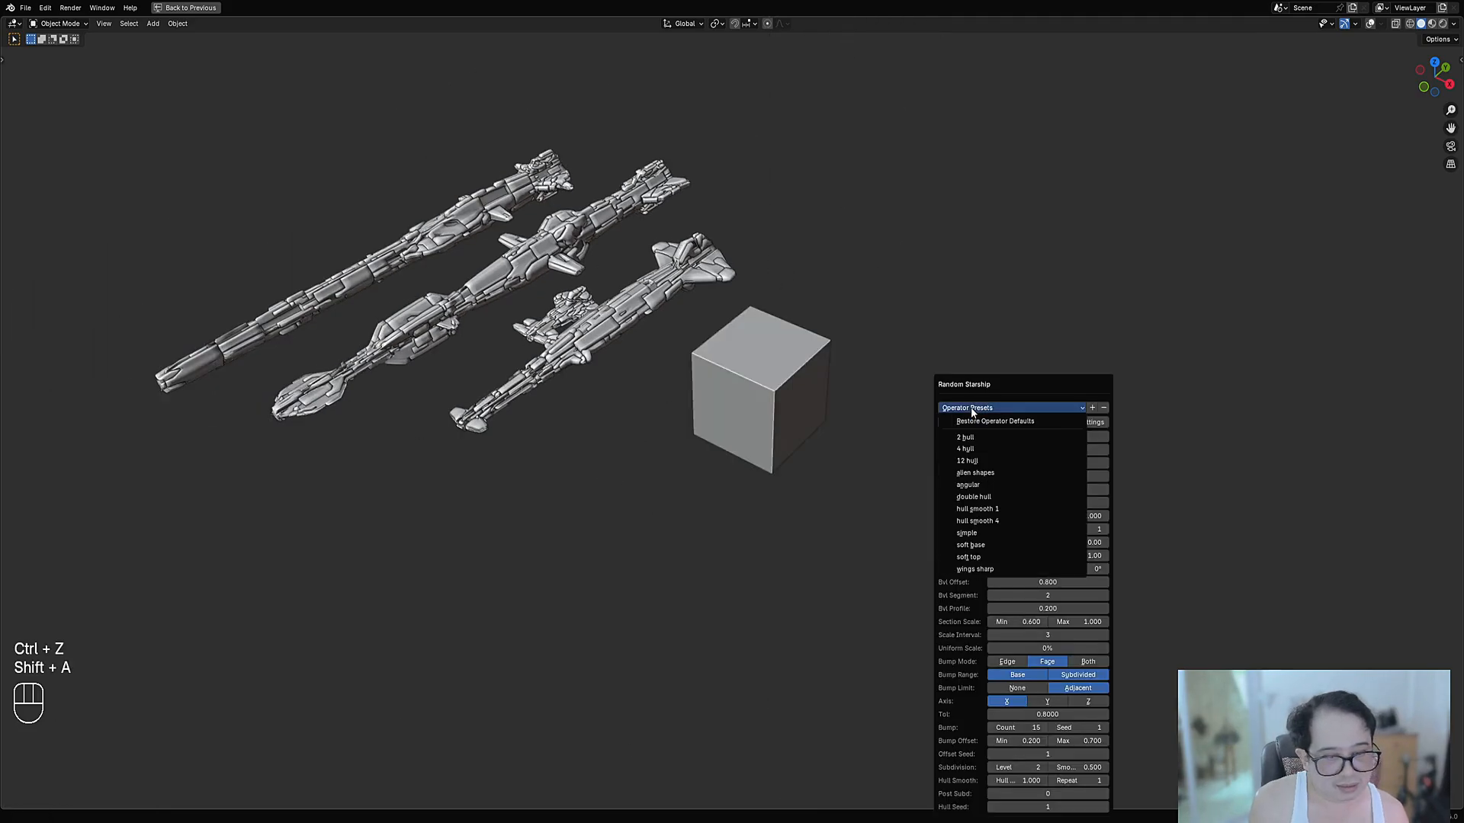
pyautogui.click(981, 474)
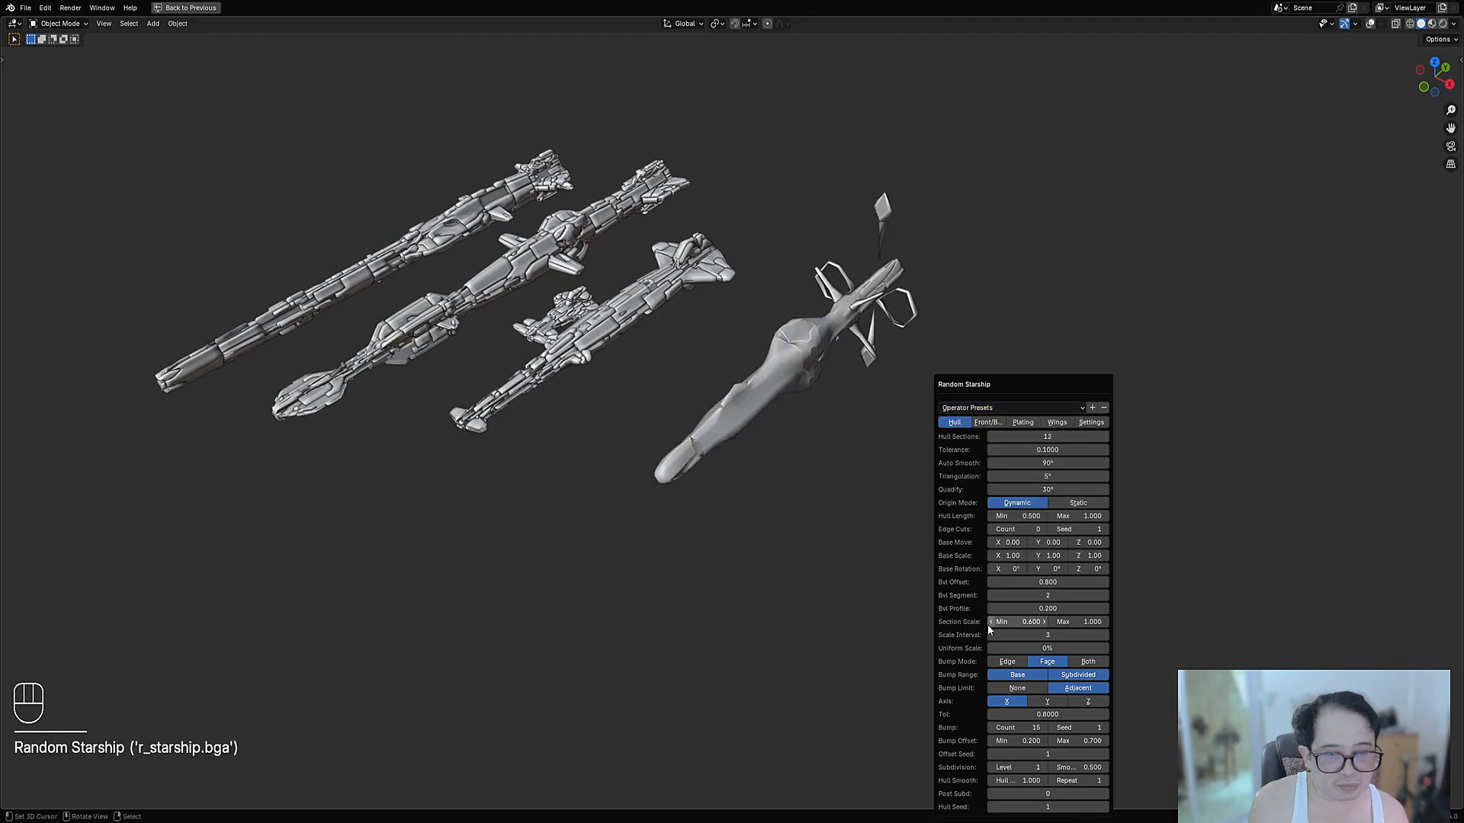
pyautogui.keyDown('ctrl'); pyautogui.scroll(4, 1039, 805); pyautogui.keyUp('ctrl')
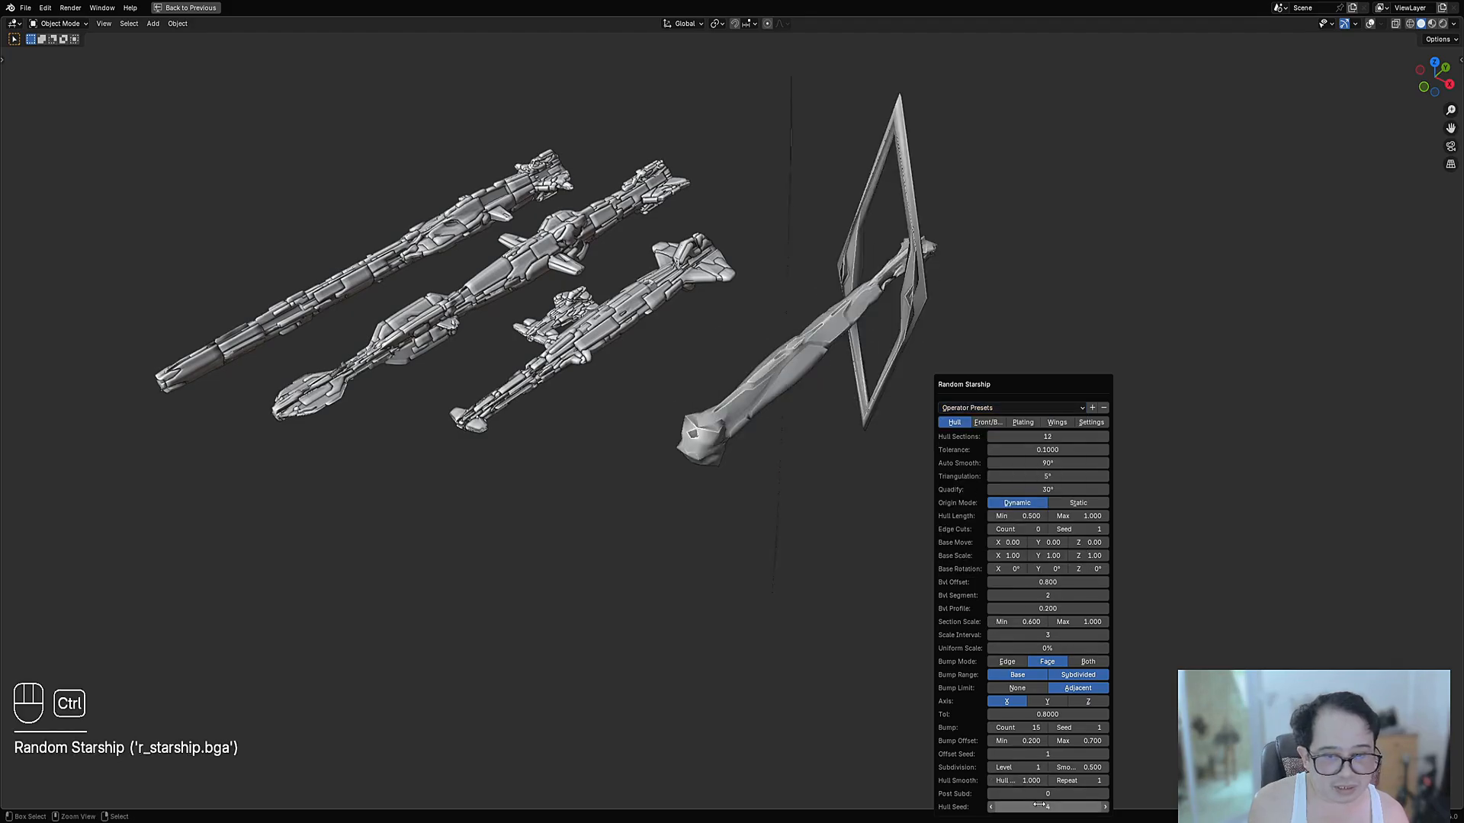
pyautogui.keyDown('ctrl'); pyautogui.scroll(3, 1038, 804); pyautogui.keyUp('ctrl')
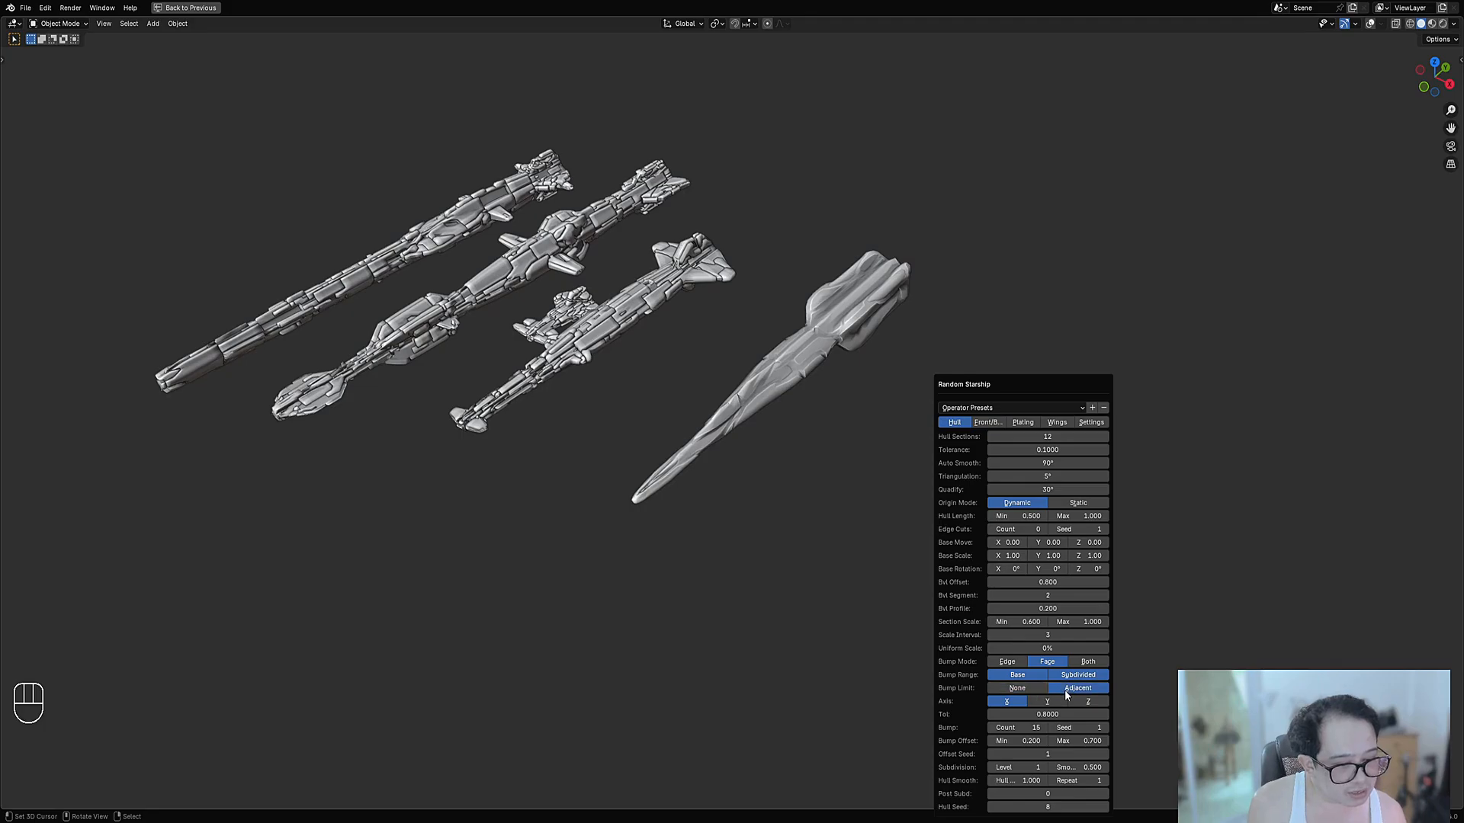
# Apply the wings sharp preset to the new starship and reopen its generator settings for a closer view
pyautogui.click(973, 410)
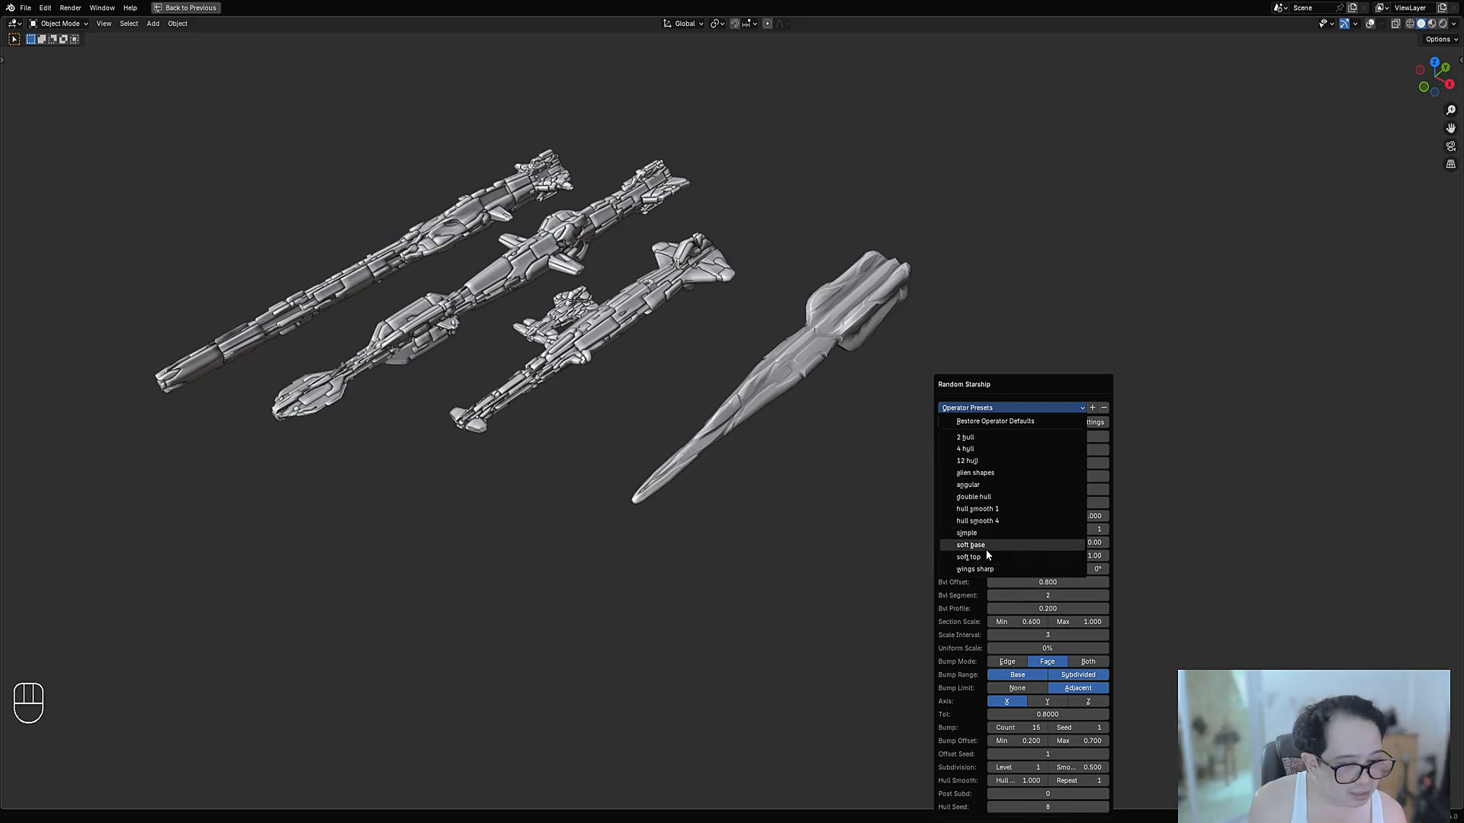
pyautogui.click(991, 568)
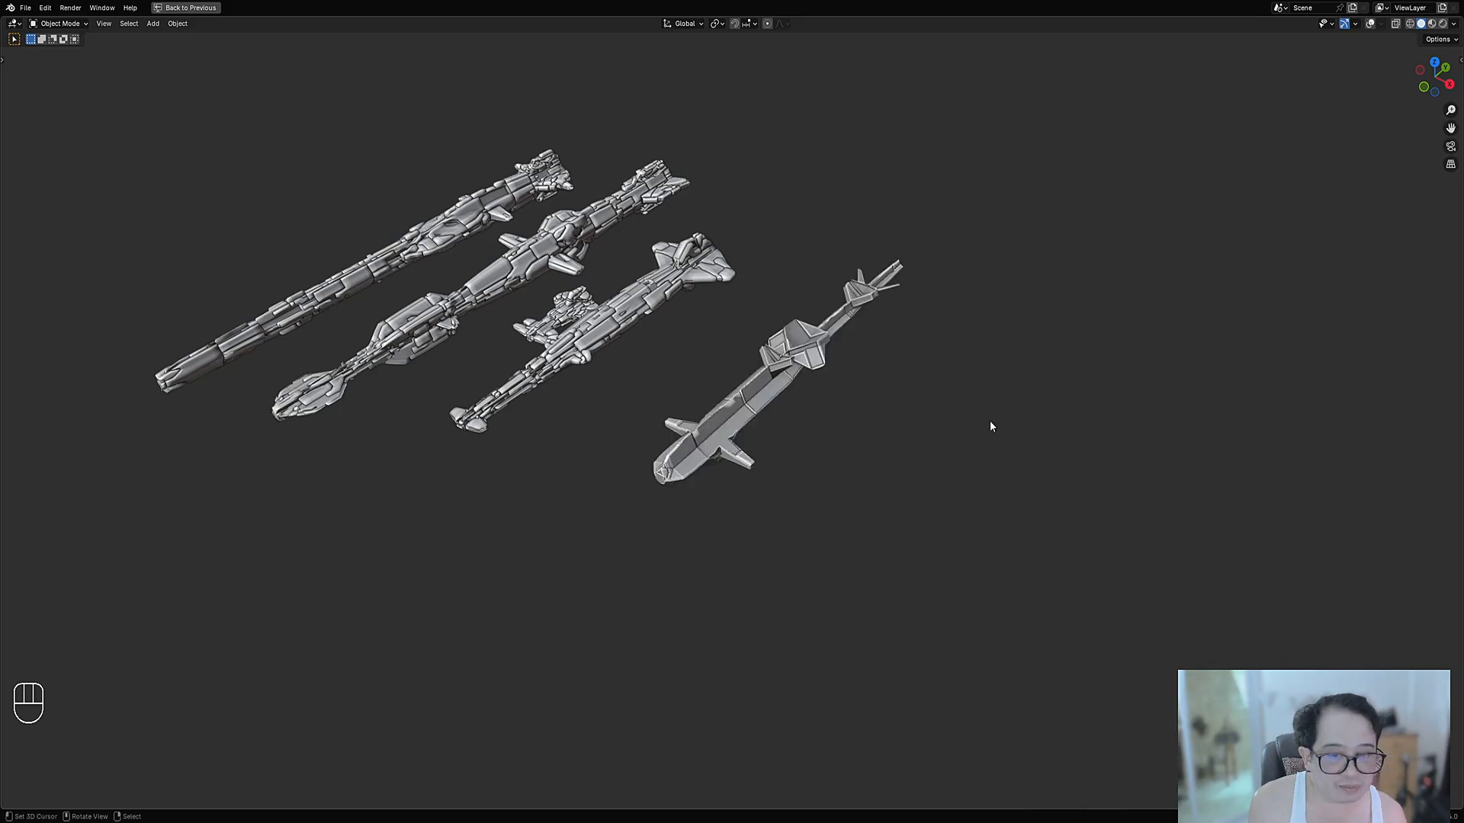
pyautogui.scroll(4, 940, 489)
pyautogui.moveTo(990, 419); pyautogui.dragTo(983, 500, button='middle')
pyautogui.press('F9')
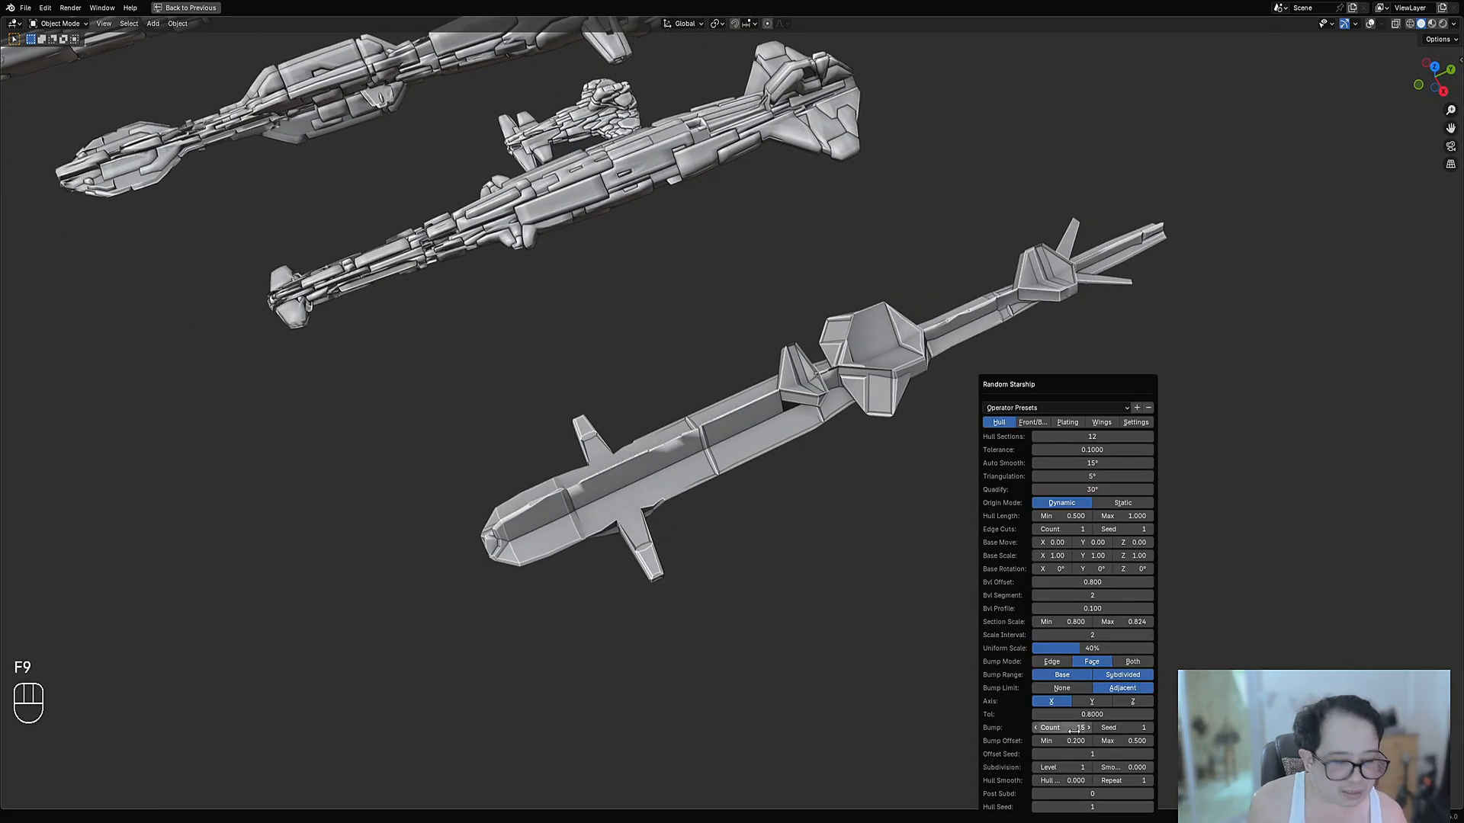
# Try different hull seeds up to 23 on the new wings sharp starship
pyautogui.keyDown('ctrl'); pyautogui.scroll(5, 1090, 806); pyautogui.keyUp('ctrl')
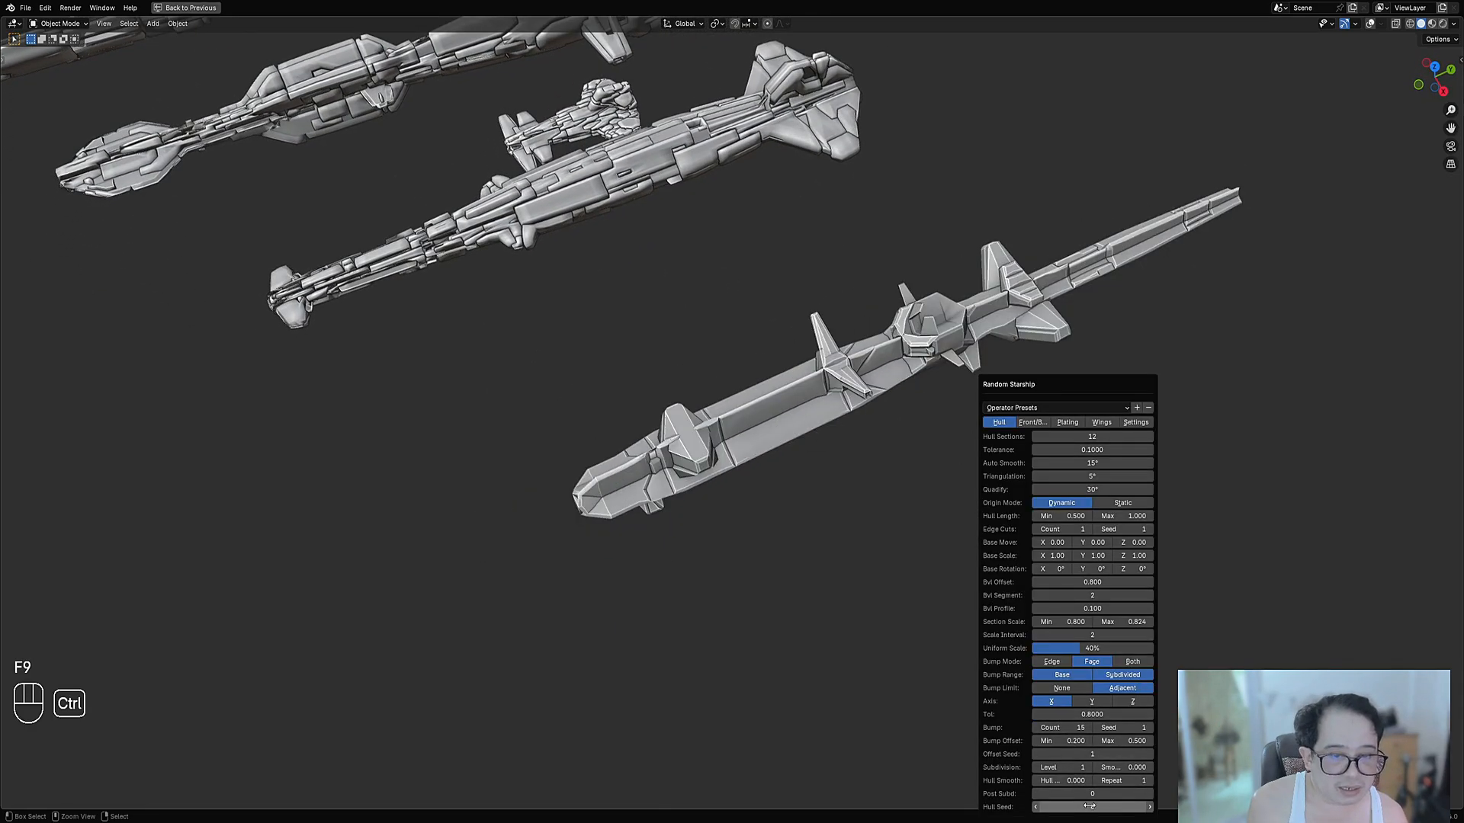
pyautogui.keyDown('ctrl'); pyautogui.scroll(4, 1090, 807); pyautogui.keyUp('ctrl')
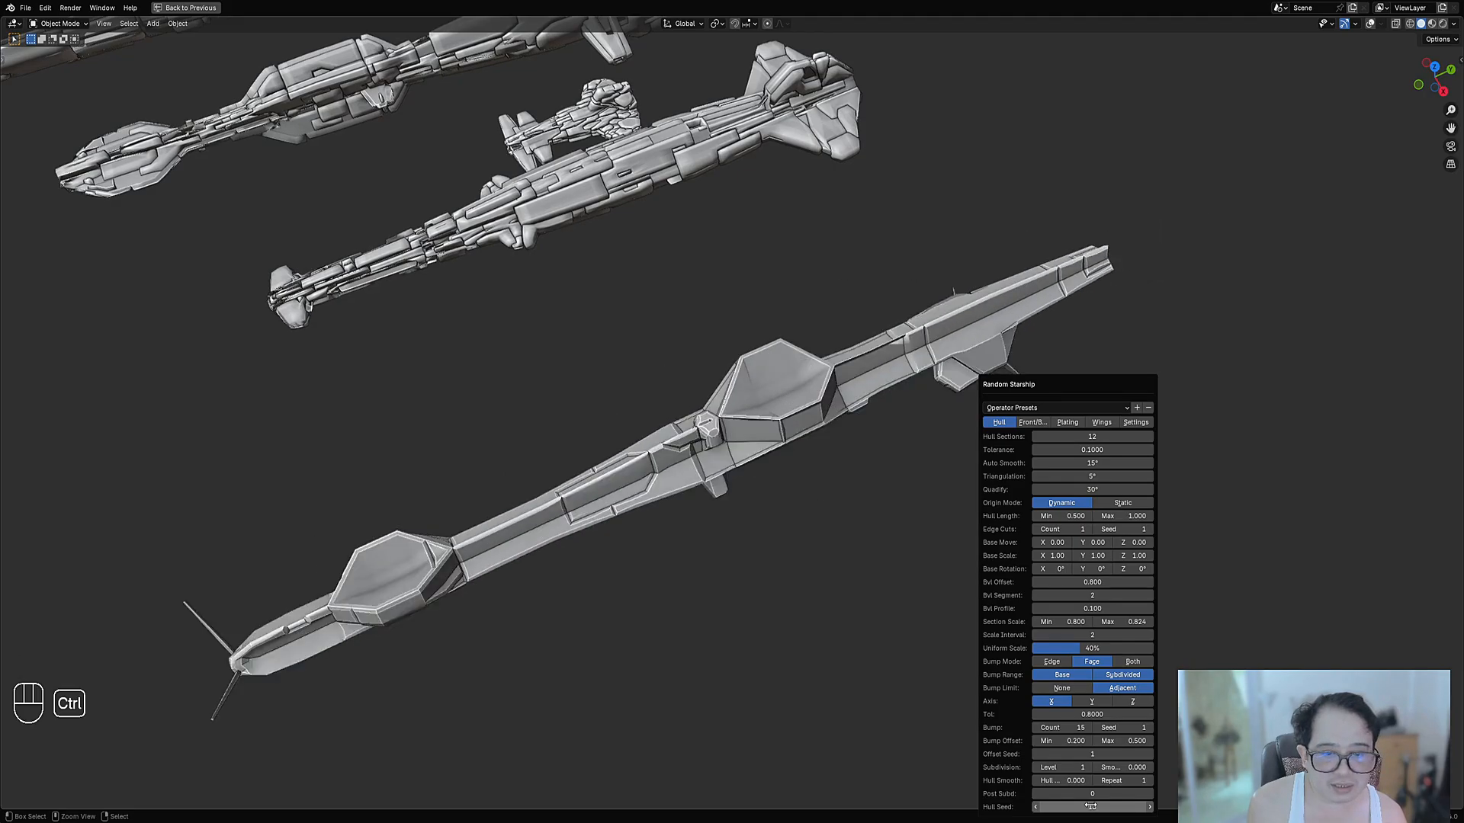
pyautogui.keyDown('ctrl'); pyautogui.scroll(4, 1090, 806); pyautogui.keyUp('ctrl')
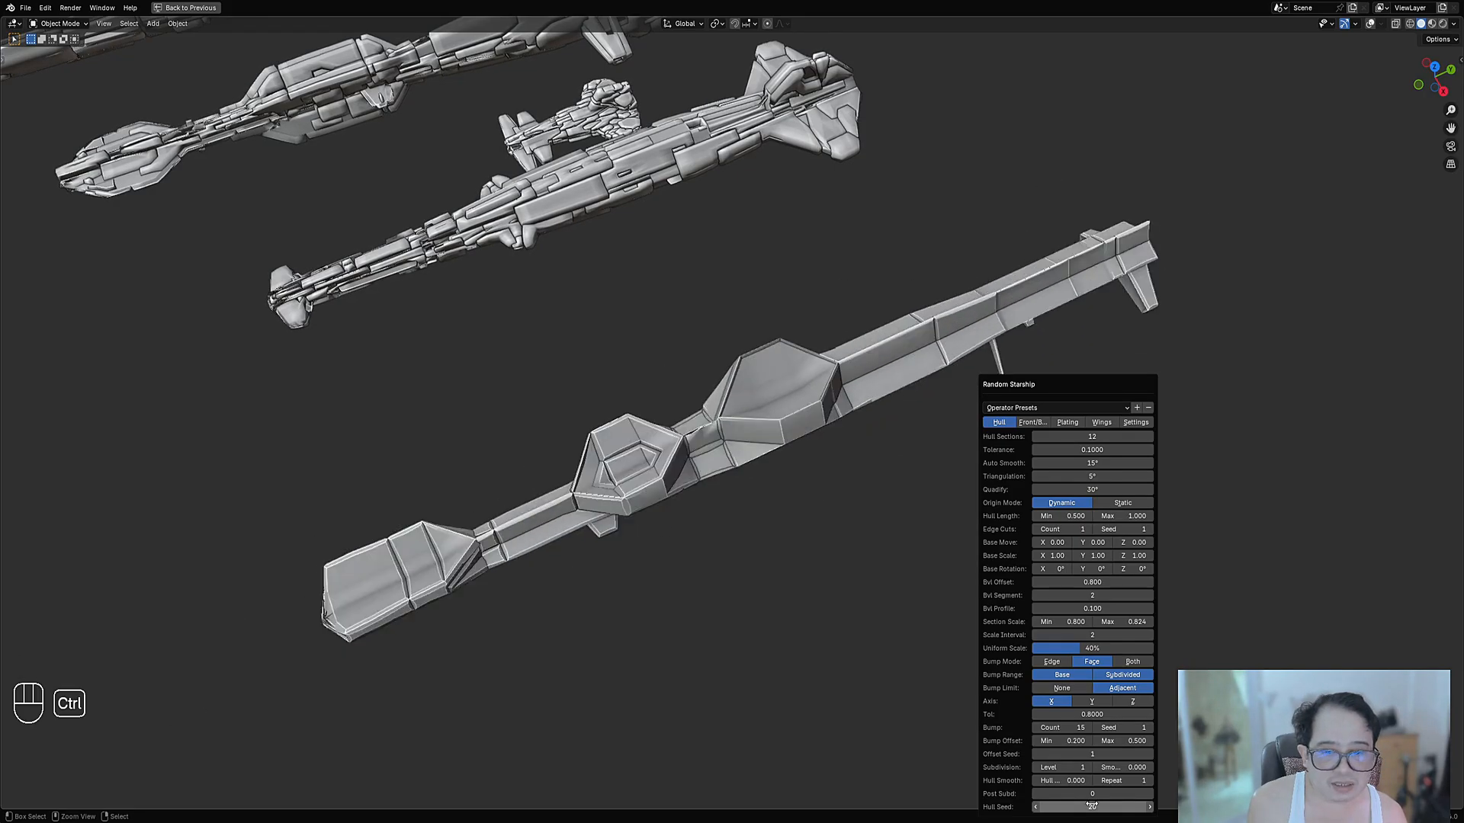
# Try the 2 hull, 4 hull, 12 hull, alien shapes and angular generator presets one after another on the new starship
pyautogui.click(1014, 408)
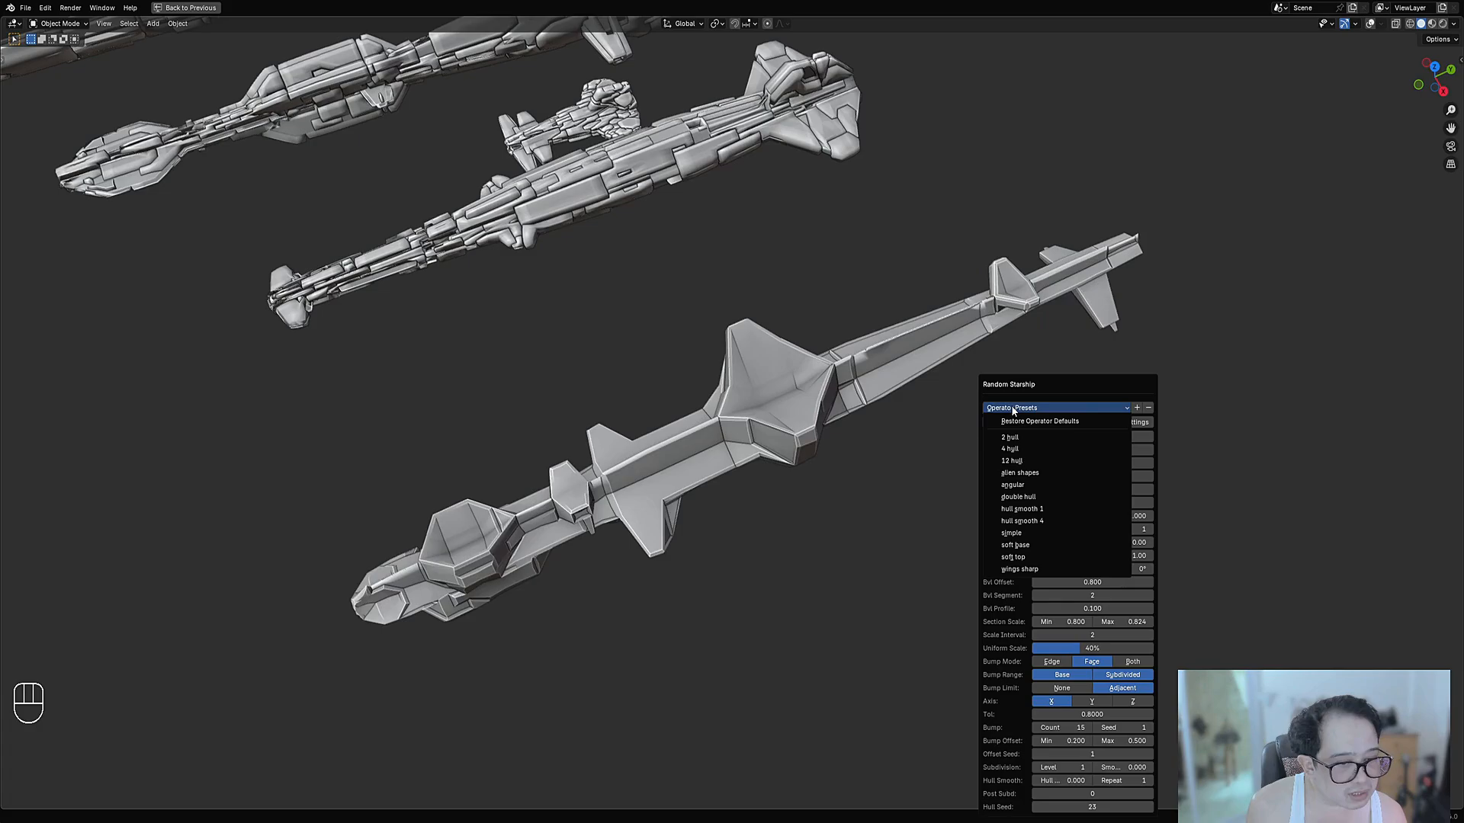
pyautogui.click(1016, 437)
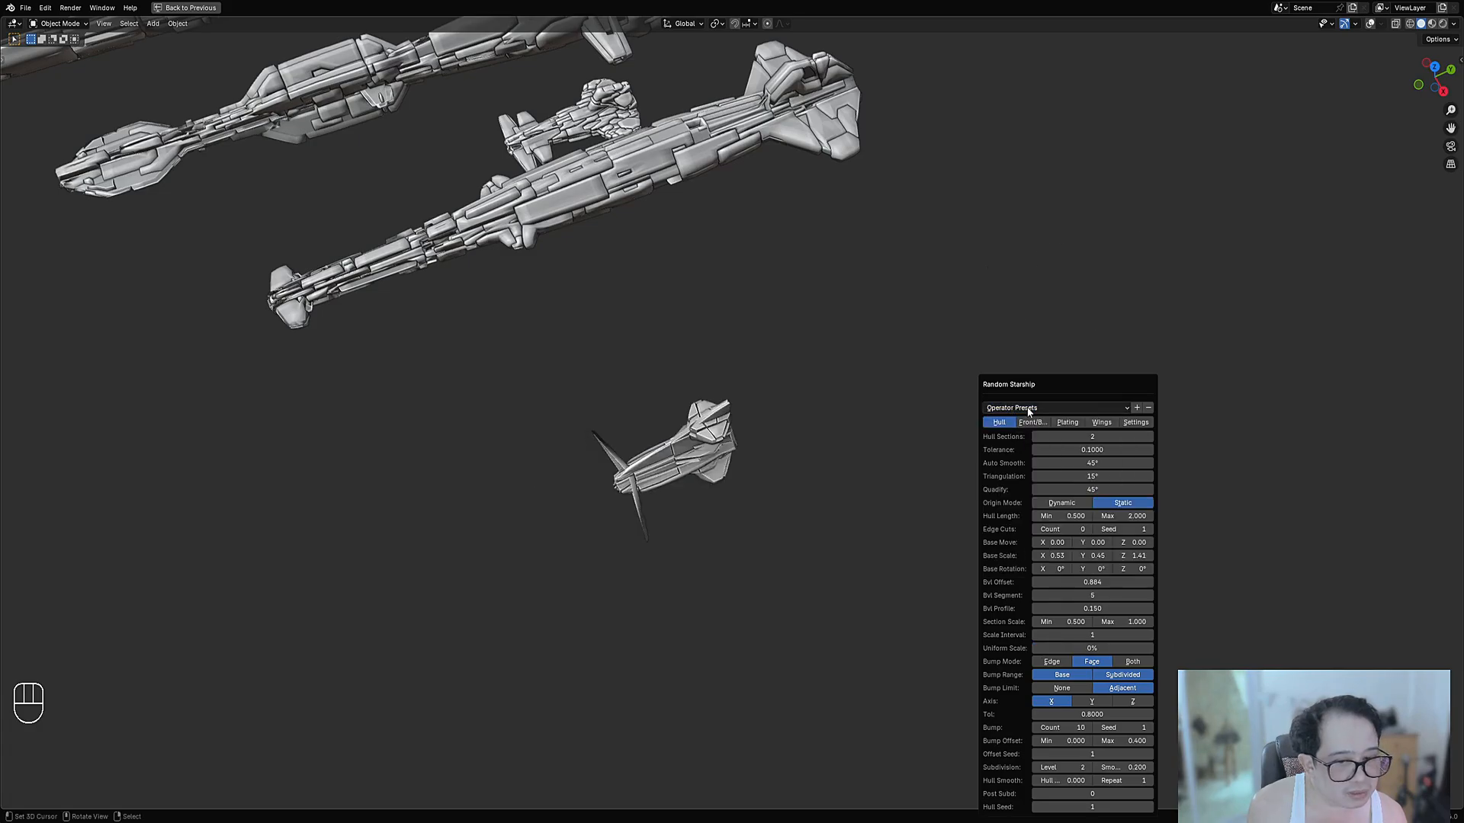
pyautogui.click(1028, 412)
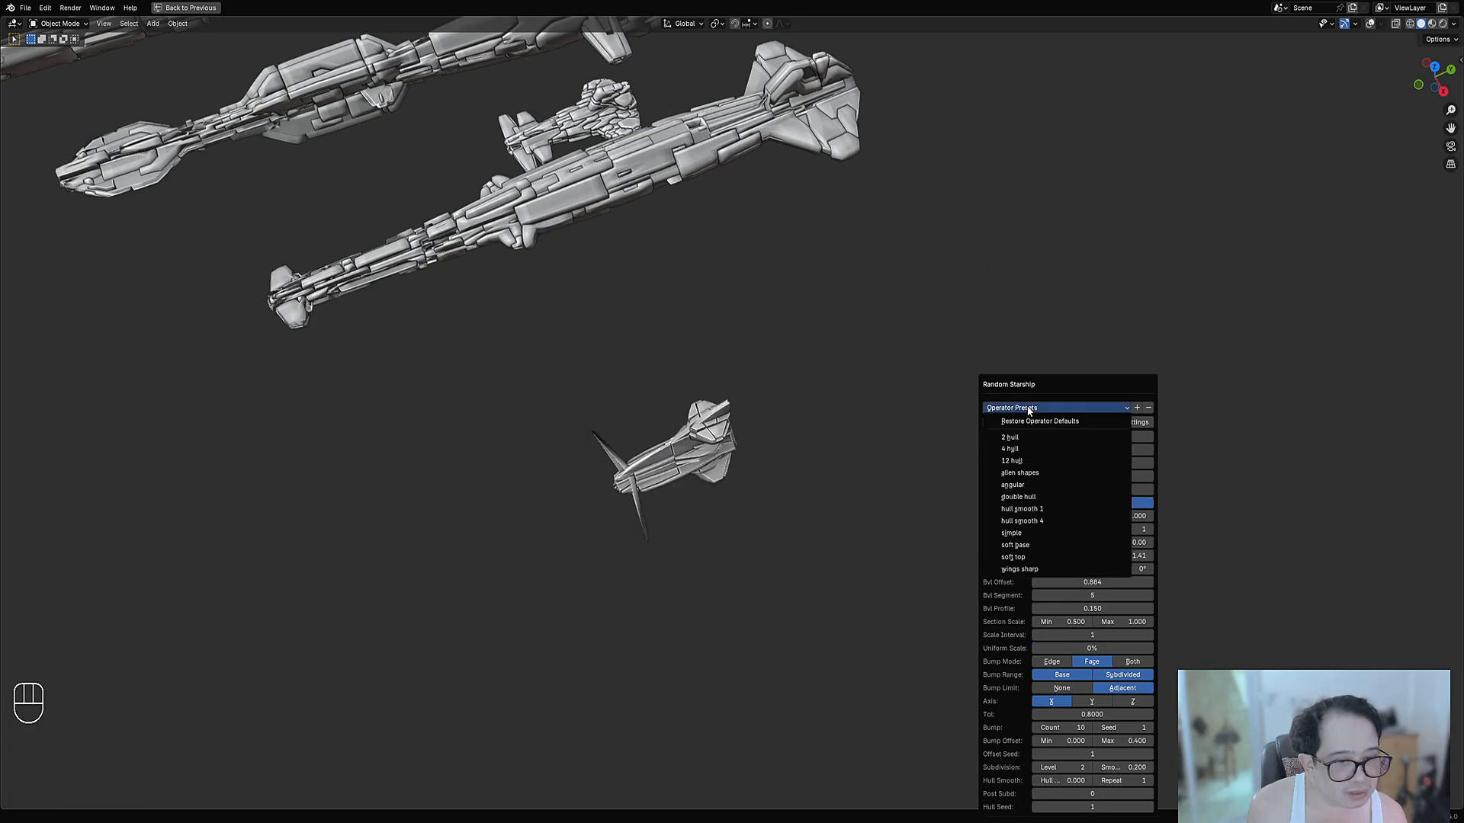
pyautogui.click(1031, 450)
pyautogui.click(1024, 410)
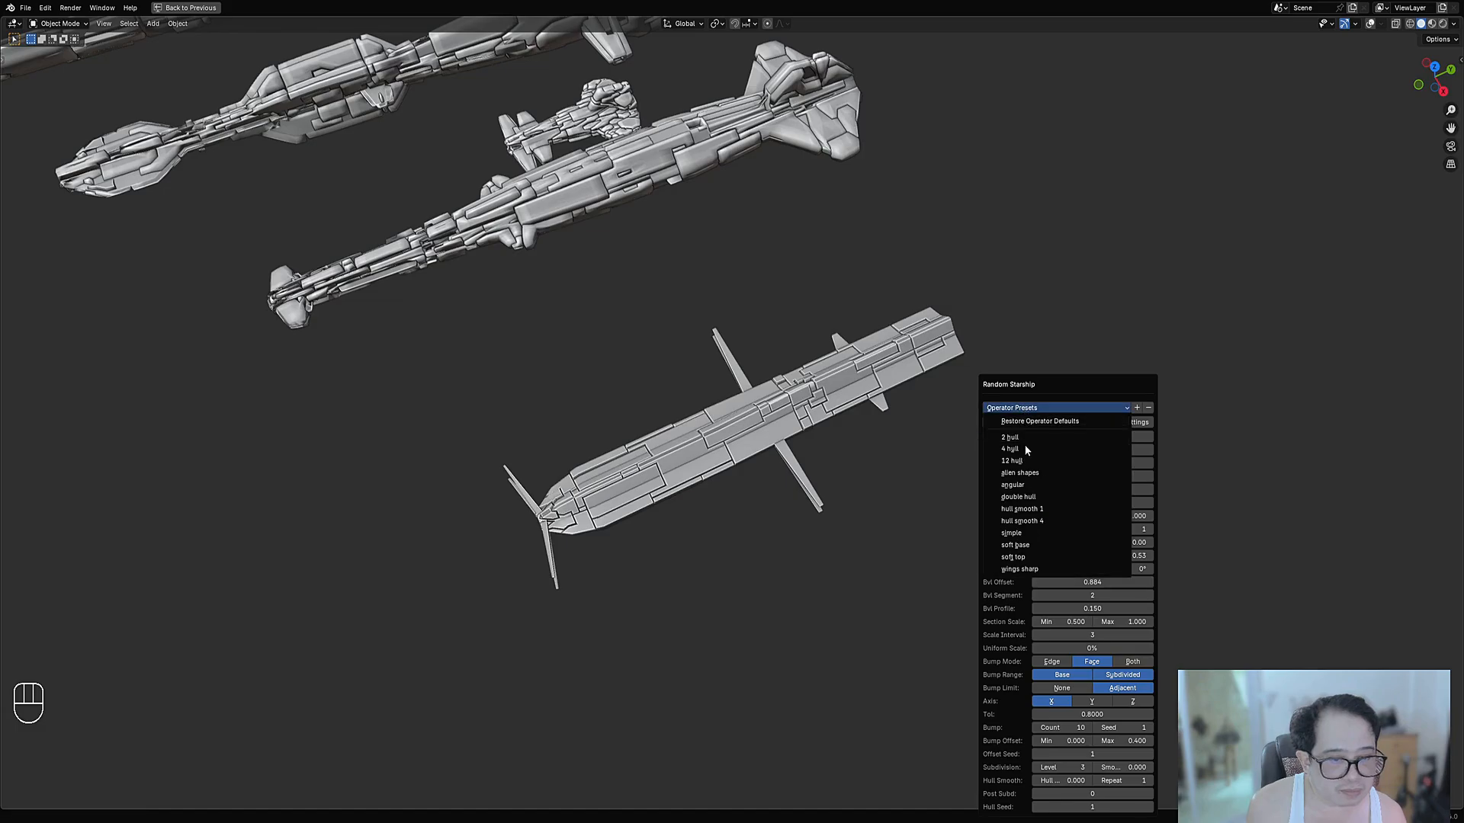
pyautogui.click(1026, 458)
pyautogui.click(1024, 411)
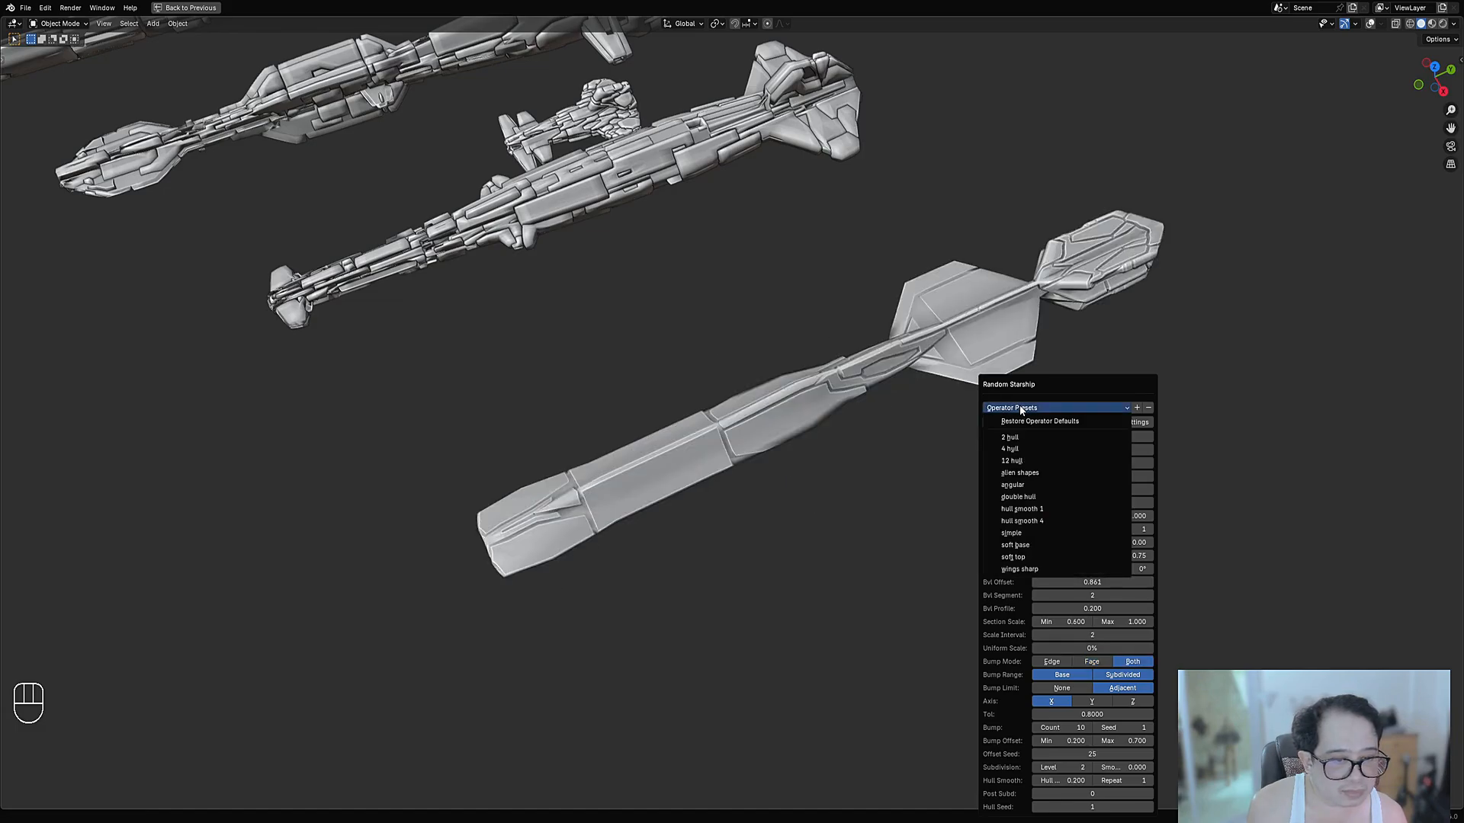
pyautogui.click(1025, 469)
pyautogui.click(1014, 412)
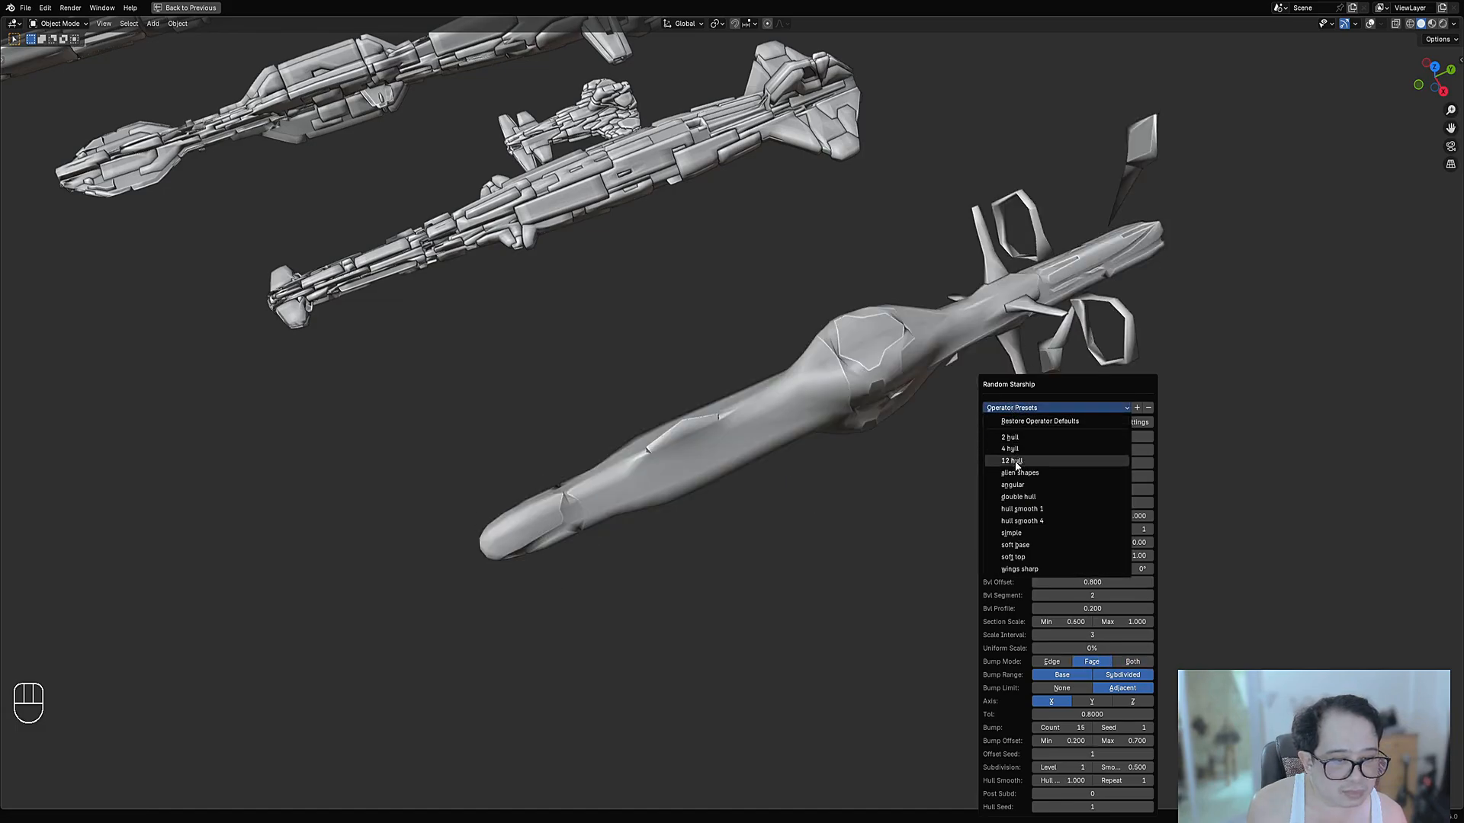
pyautogui.click(1018, 481)
# Delete the newly generated starship beside the finished ones
pyautogui.scroll(-2, 776, 460)
pyautogui.rightClick(771, 421)
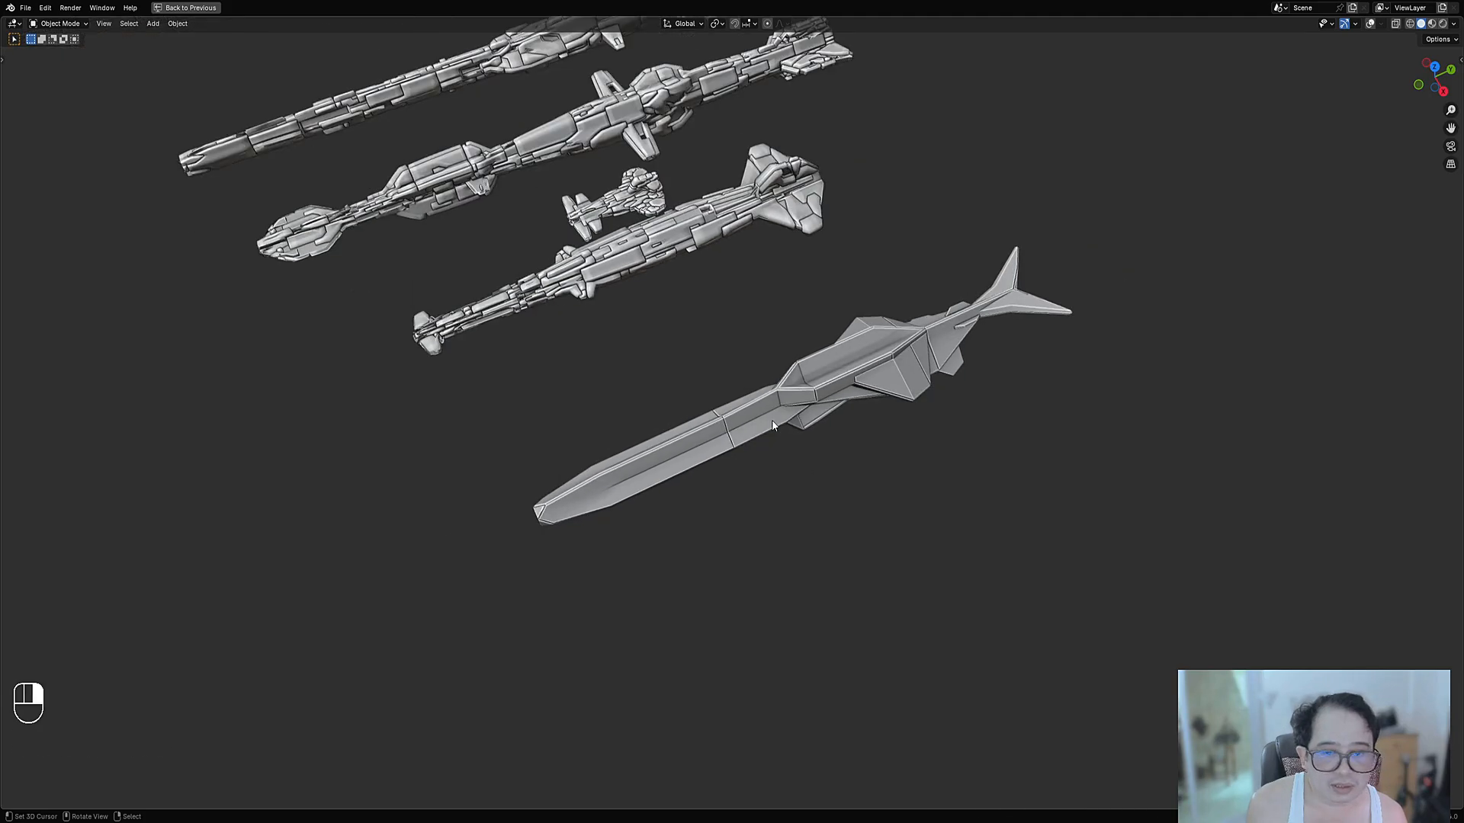
pyautogui.press('x')
pyautogui.click(770, 421)
# Isolate the large starship with the broad tail wings by hiding all the other objects
pyautogui.keyDown('alt'); pyautogui.middleClick(372, 164); pyautogui.keyUp('alt')
pyautogui.scroll(2, 732, 382)
pyautogui.keyDown('alt'); pyautogui.middleClick(970, 533); pyautogui.keyUp('alt')
pyautogui.moveTo(970, 528); pyautogui.dragTo(1071, 496, button='middle')
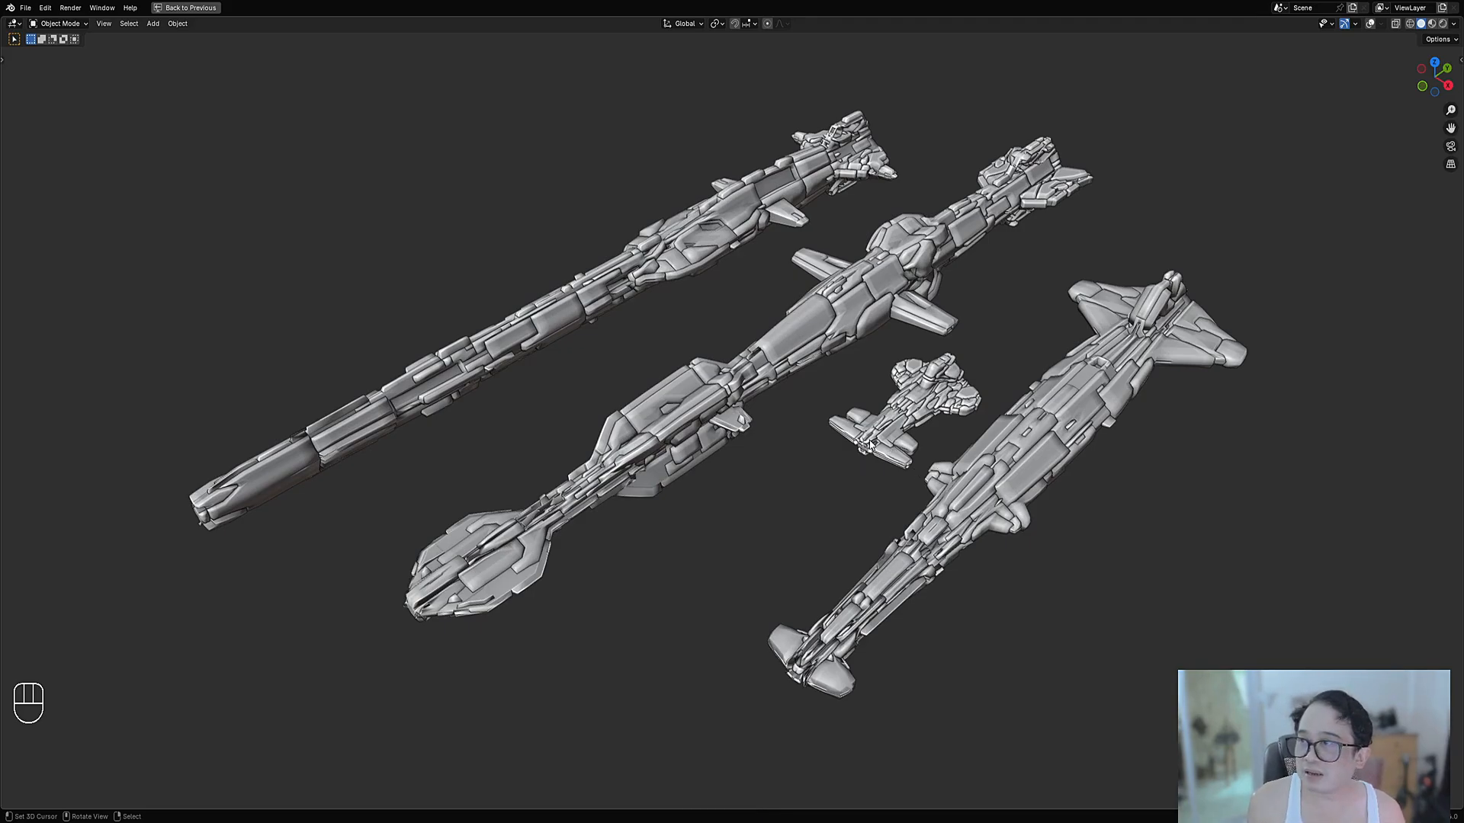
pyautogui.moveTo(1043, 525)
pyautogui.mouseDown(button='middle')
pyautogui.moveTo(1041, 476)
pyautogui.moveTo(1031, 534)
pyautogui.mouseUp(button='middle')
pyautogui.press('z')
pyautogui.click(1001, 385)
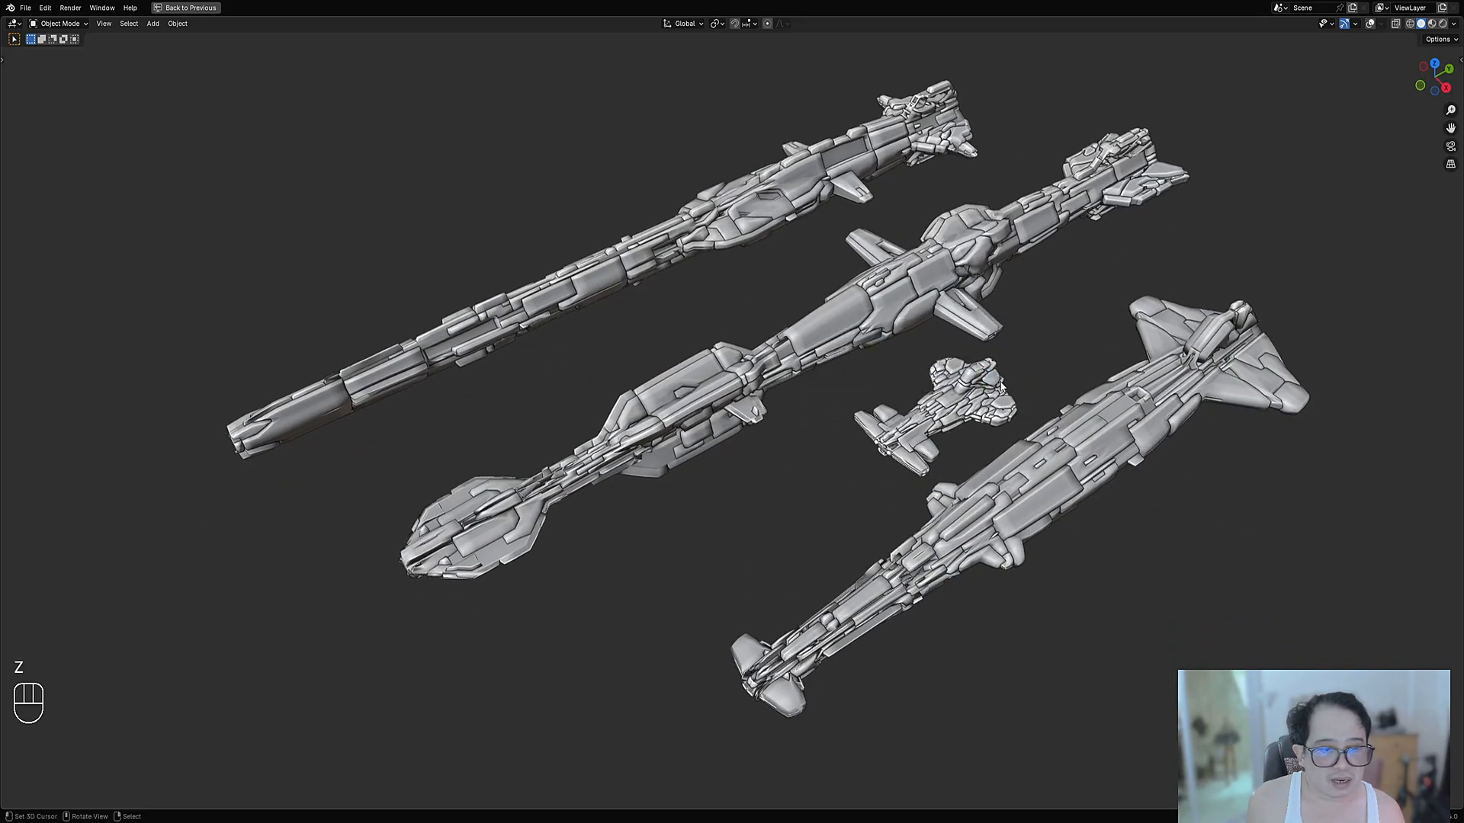
pyautogui.click(1060, 454)
pyautogui.hotkey('shift', 'h')
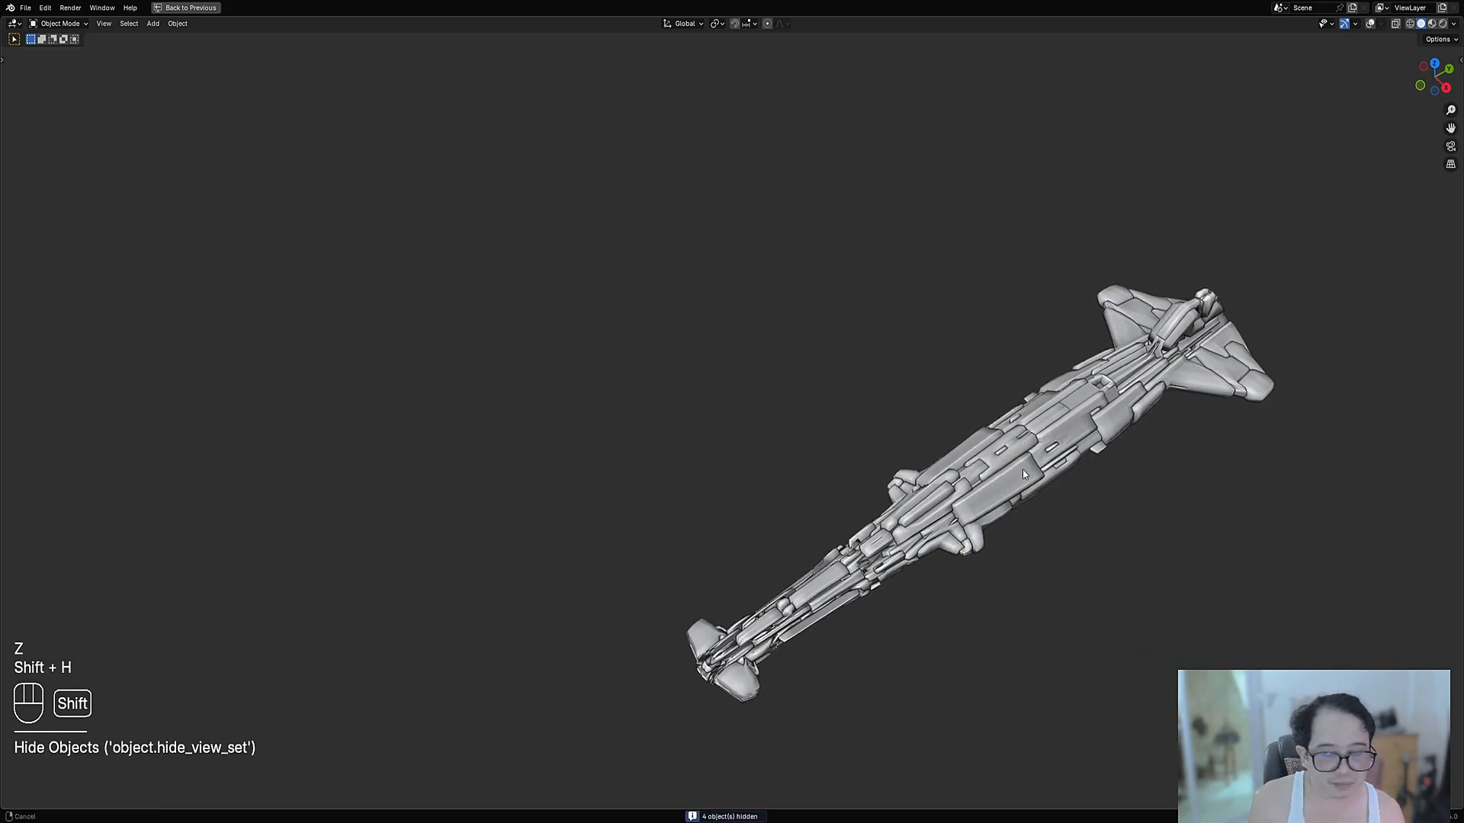
# Preview the isolated starship in rendered shading and return to solid shading
pyautogui.scroll(5, 834, 404)
pyautogui.press('z')
pyautogui.click(905, 365)
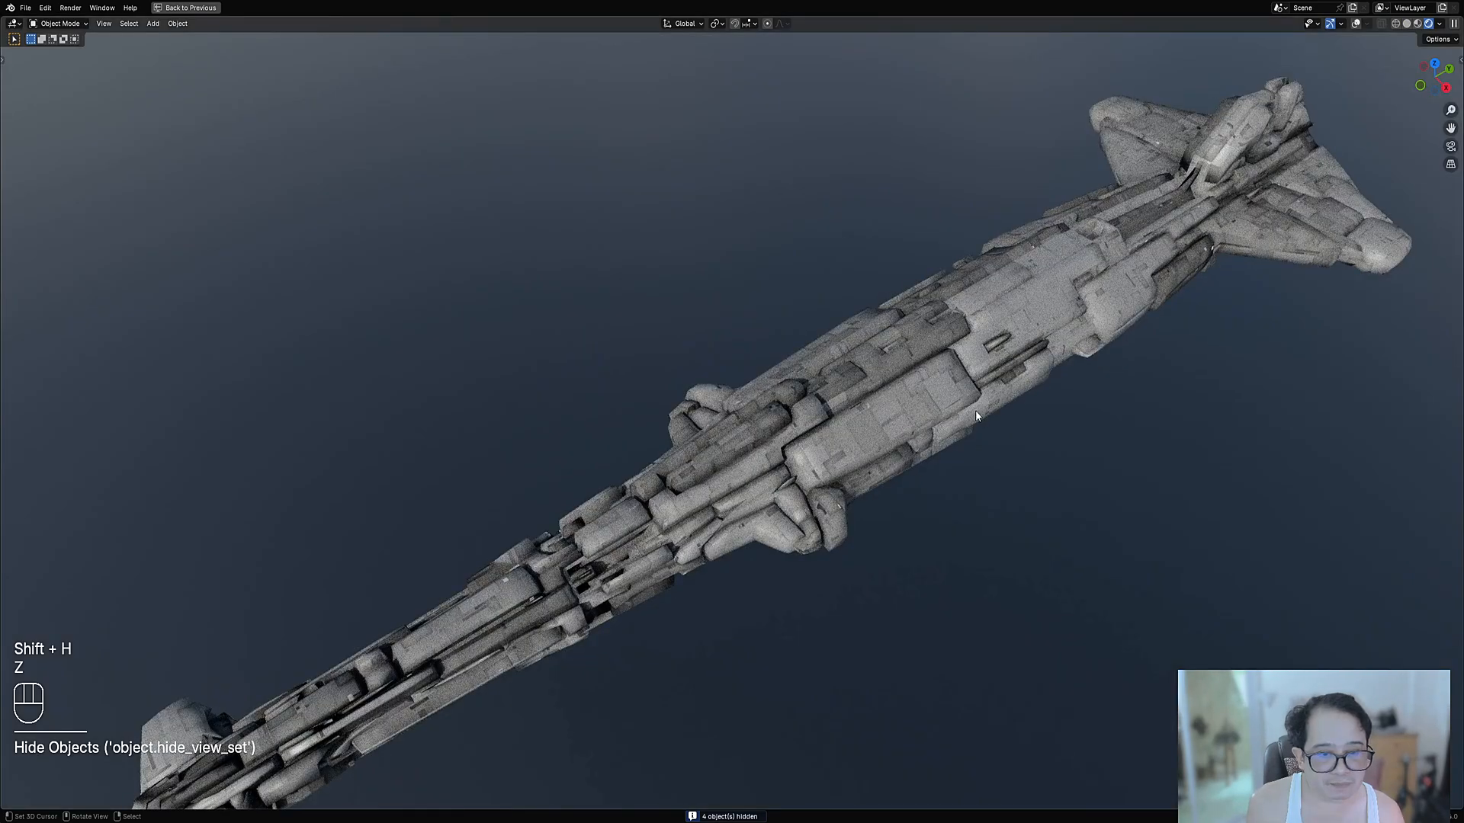
pyautogui.press('z')
pyautogui.click(1031, 410)
# Turn on the overlays and set the starship as the Creative Flow target
pyautogui.moveTo(804, 432); pyautogui.dragTo(1064, 449, button='middle')
pyautogui.keyDown('shift'); pyautogui.moveTo(733, 451); pyautogui.dragTo(894, 451, button='middle'); pyautogui.keyUp('shift')
pyautogui.rightClick(893, 451)
pyautogui.moveTo(793, 452); pyautogui.dragTo(793, 474, button='middle')
pyautogui.keyDown('shift'); pyautogui.moveTo(793, 474); pyautogui.dragTo(661, 419, button='middle'); pyautogui.keyUp('shift')
pyautogui.hotkey('shift', 'alt', 'z')
pyautogui.scroll(2, 800, 435)
pyautogui.hotkey('shift', 'ctrl', 'x')
pyautogui.click(795, 421)
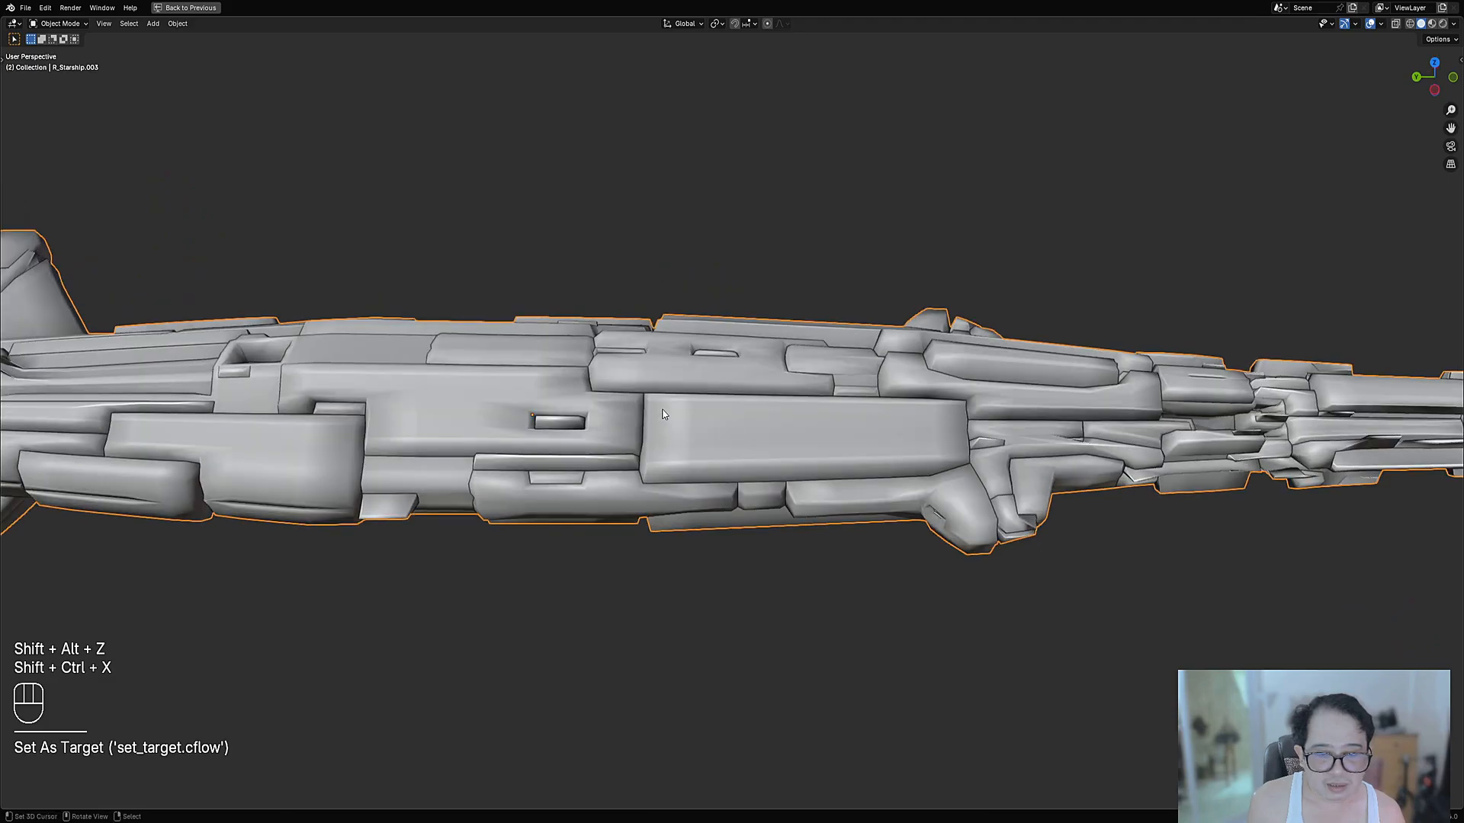
# Draw a long rectangular face with Draw Faces on the large flat hull plate at the middle of the starship's side
pyautogui.hotkey('shift', 'ctrl', 'x')
pyautogui.click(773, 438)
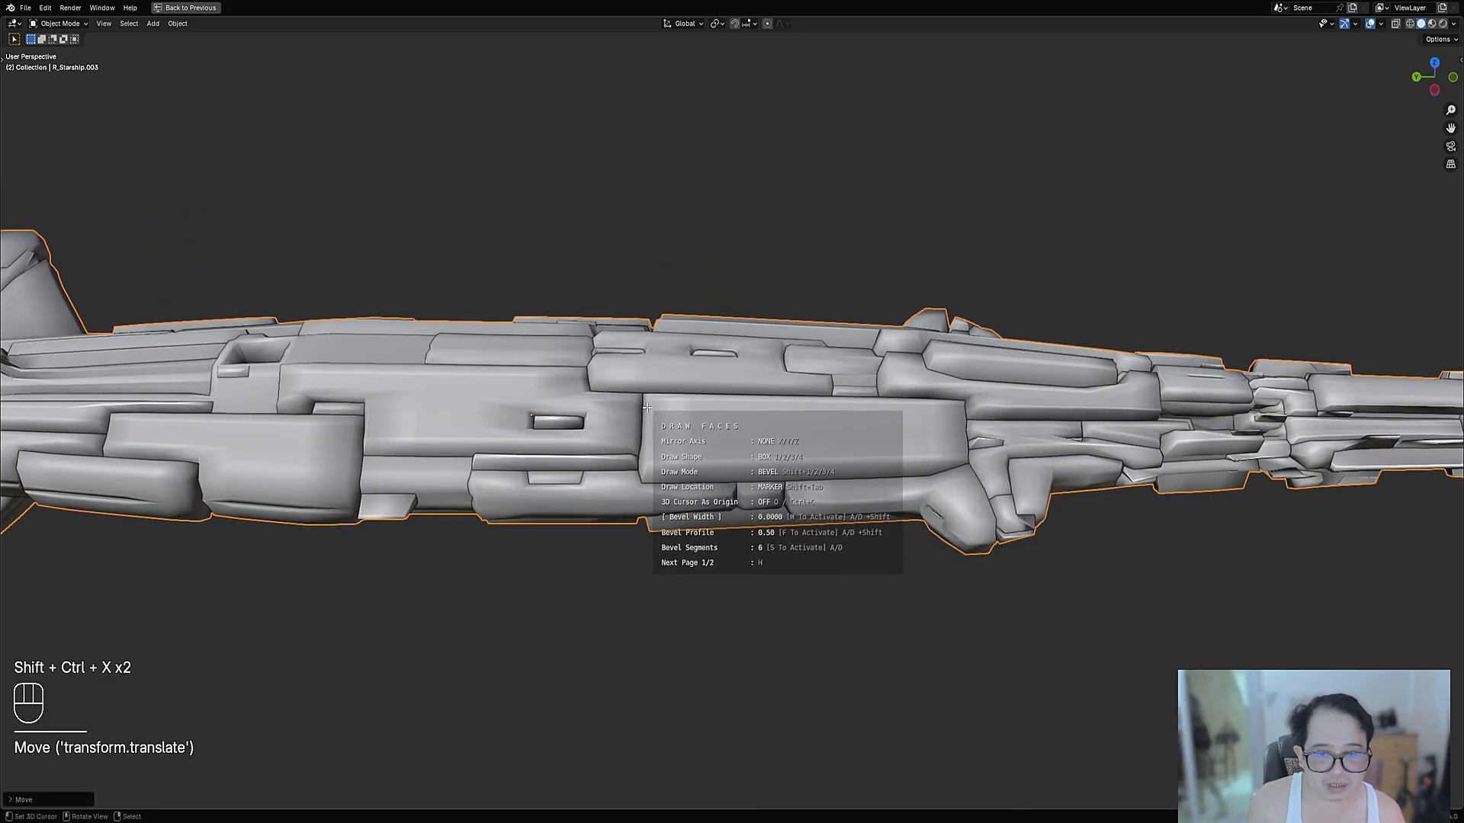
pyautogui.moveTo(668, 409); pyautogui.dragTo(843, 449)
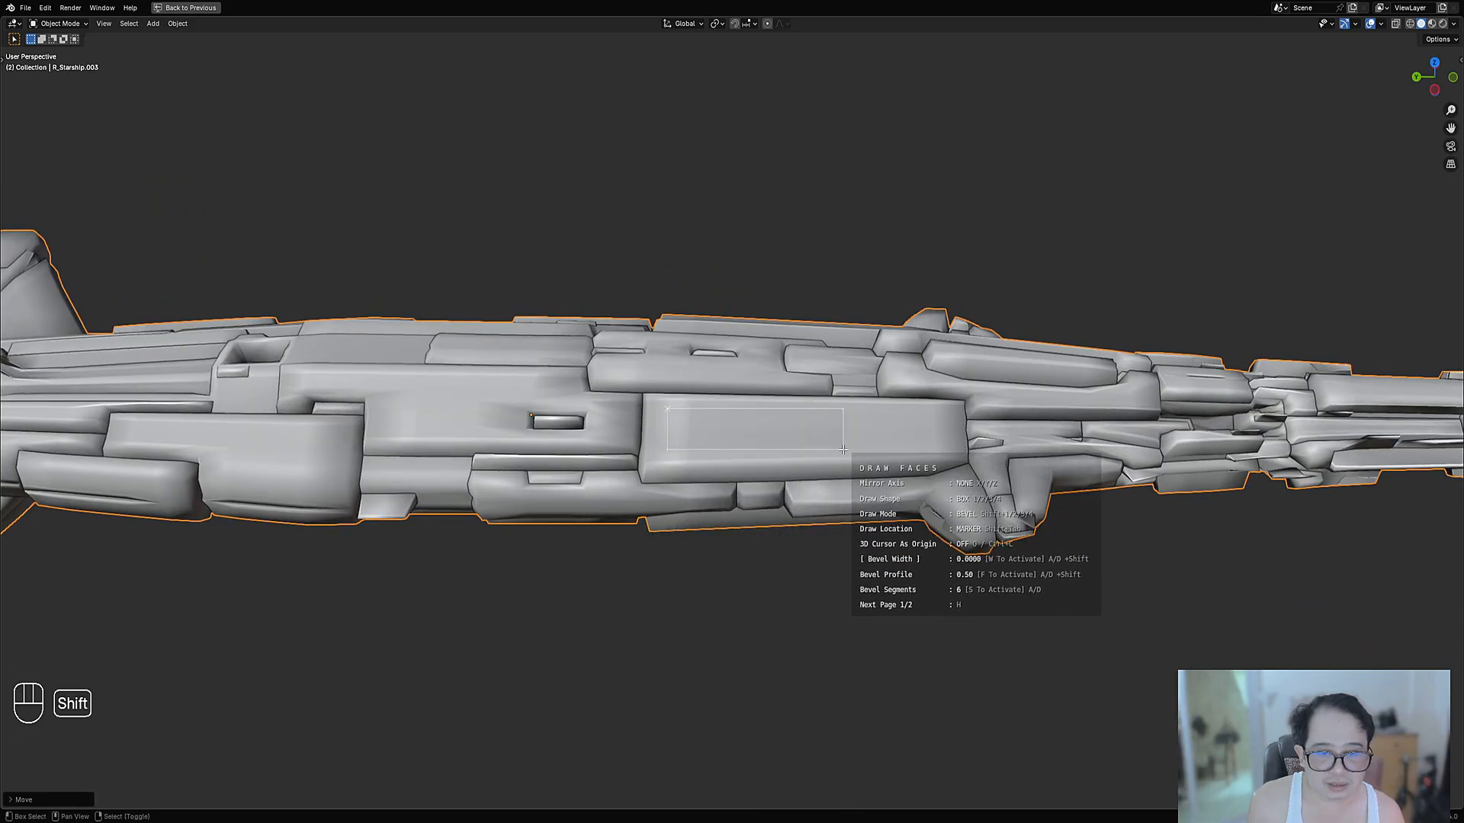
pyautogui.hotkey('shift', 'Tab')
pyautogui.press('space')
pyautogui.moveTo(926, 446); pyautogui.dragTo(891, 394, button='middle')
pyautogui.press('space')
# Divide the drawn rectangle crosswise with four evenly spaced loop cuts and select all its faces
pyautogui.press('Tab')
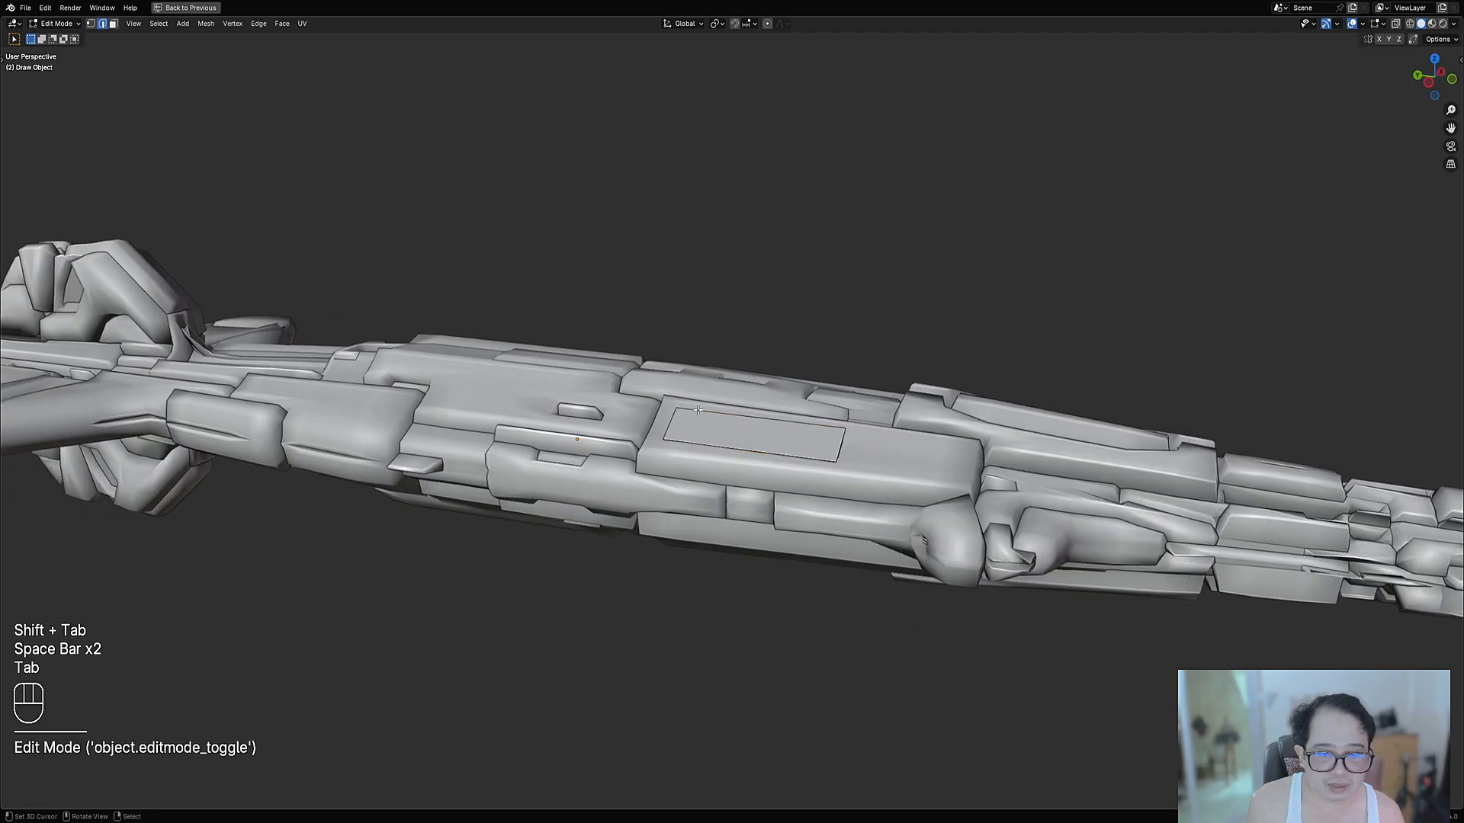
pyautogui.hotkey('ctrl', 'r')
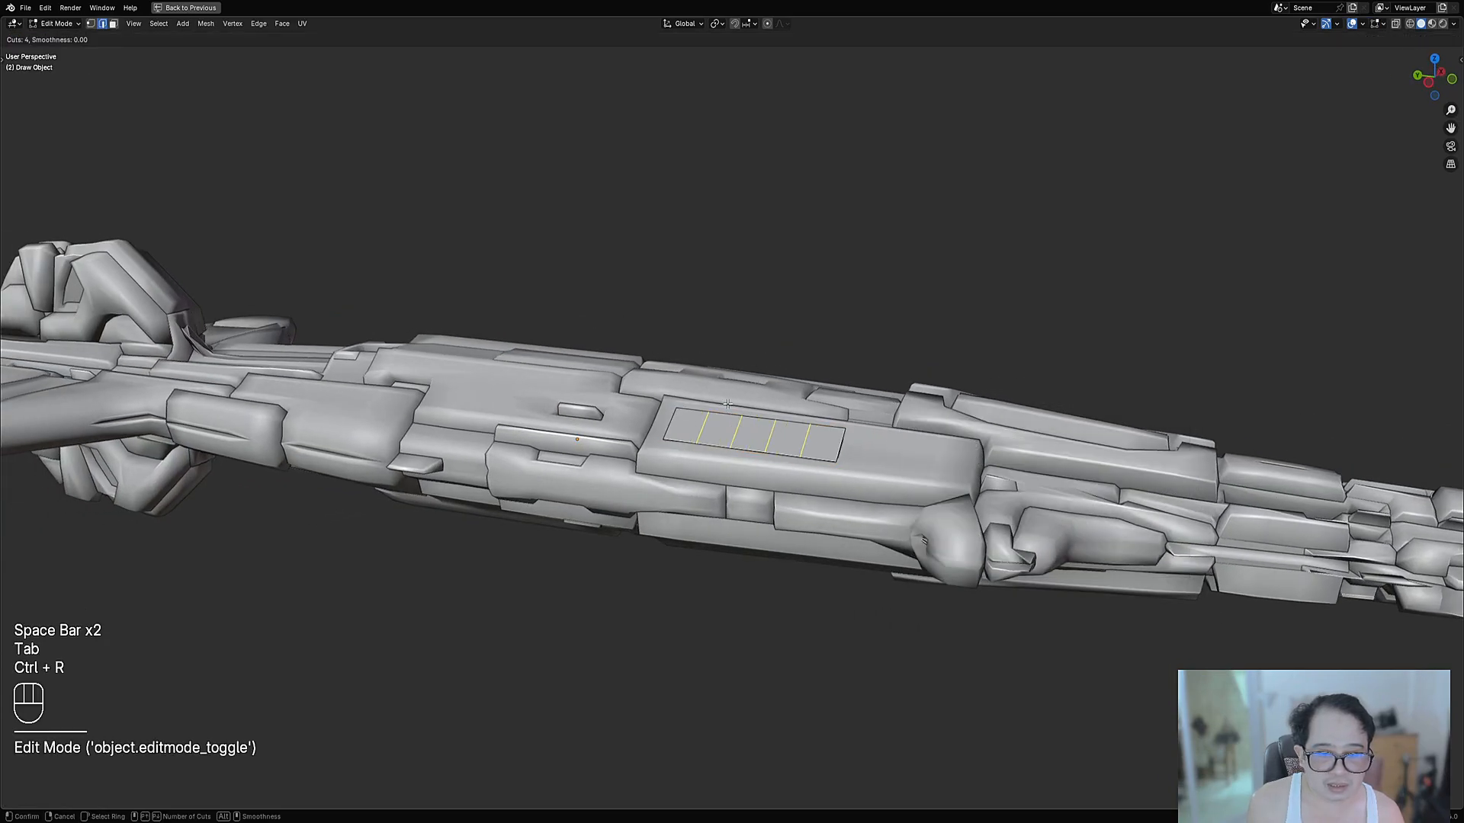
pyautogui.click(728, 404)
pyautogui.press('3')
pyautogui.press('a')
pyautogui.press('Tab')
# Edit the drawn rectangle's modifiers with Creative Flow's Draw Modifiers
pyautogui.moveTo(887, 374)
pyautogui.mouseDown(button='middle')
pyautogui.moveTo(898, 381)
pyautogui.moveTo(866, 359)
pyautogui.mouseUp(button='middle')
pyautogui.hotkey('shift', 'ctrl', 'x')
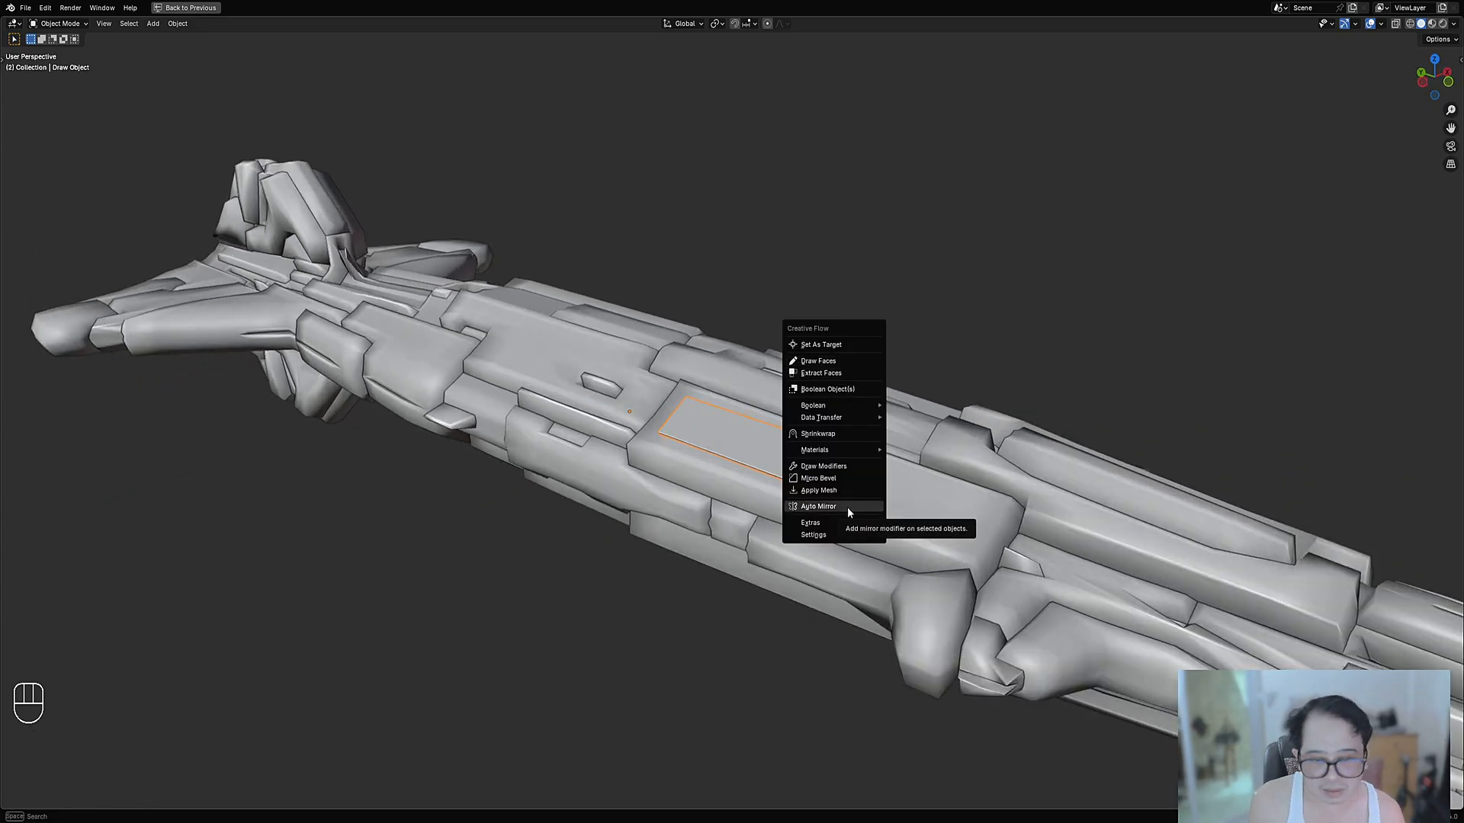
pyautogui.click(839, 468)
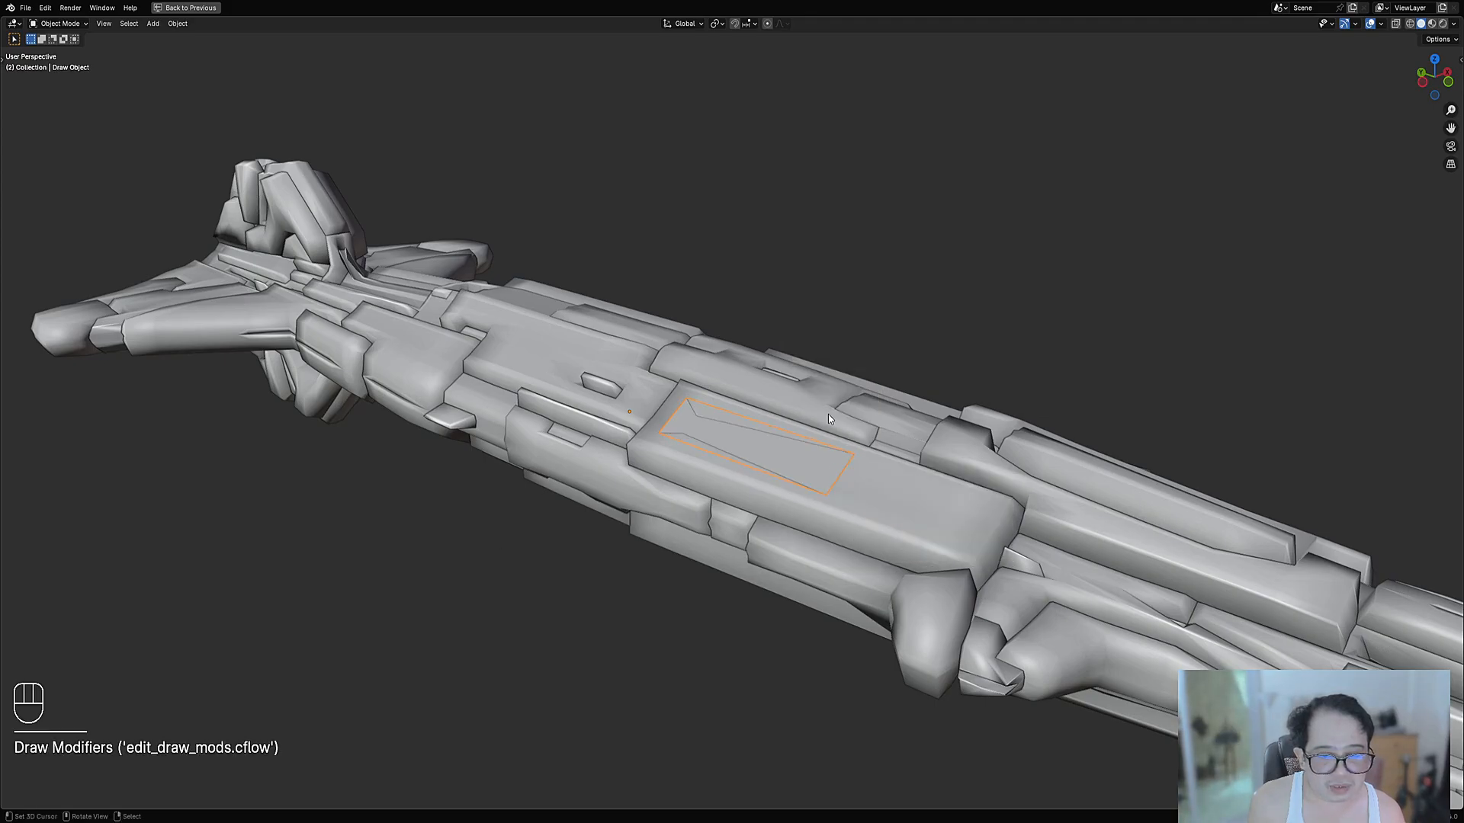
# Recalculate the rectangle's normals outside and shift its faces along their normals so they sit above the hull plate
pyautogui.press('Tab')
pyautogui.moveTo(828, 414); pyautogui.dragTo(908, 424, button='middle')
pyautogui.hotkey('alt', 's')
pyautogui.click(909, 424)
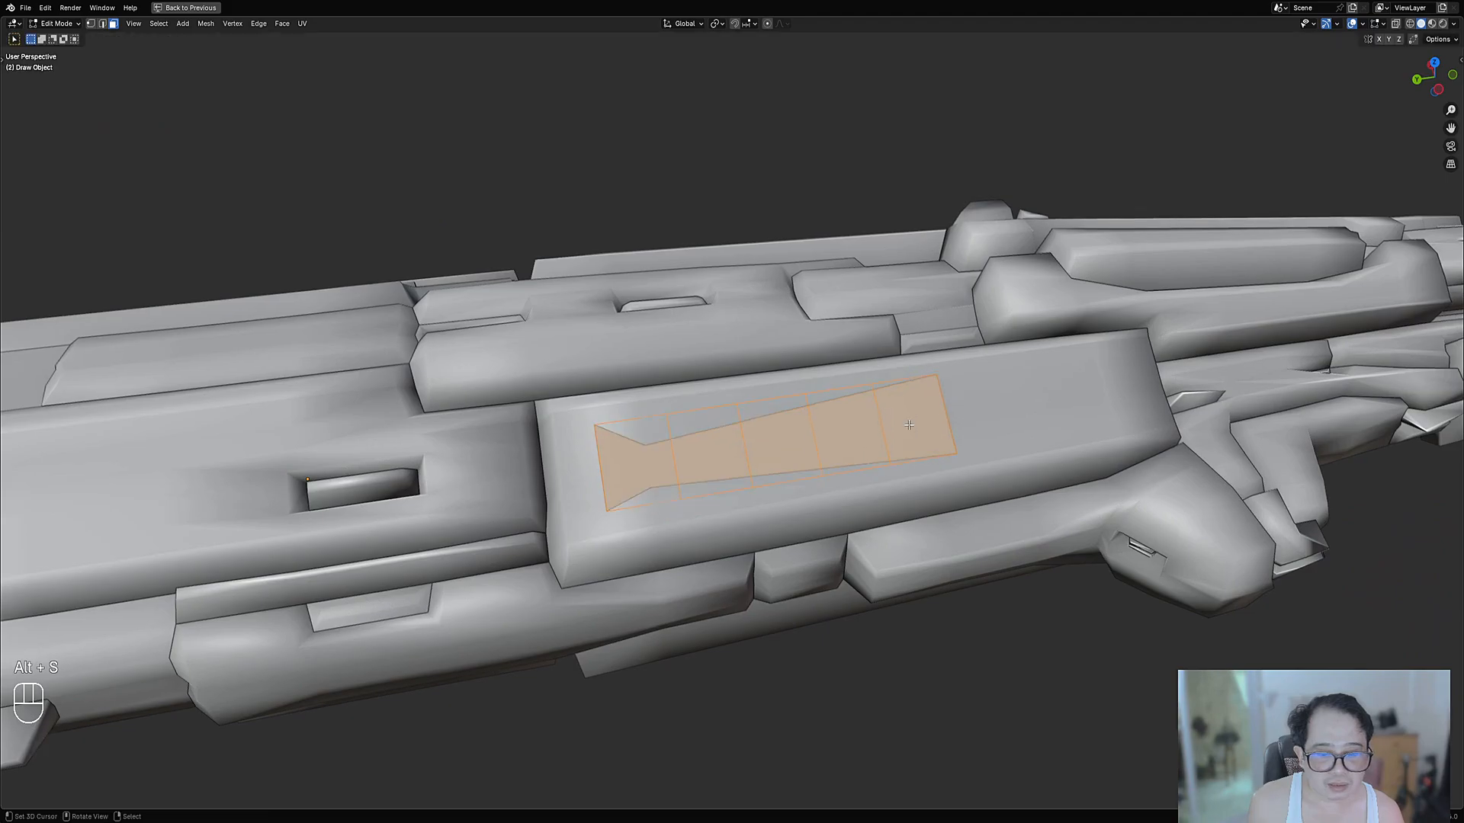
pyautogui.hotkey('alt', 'n')
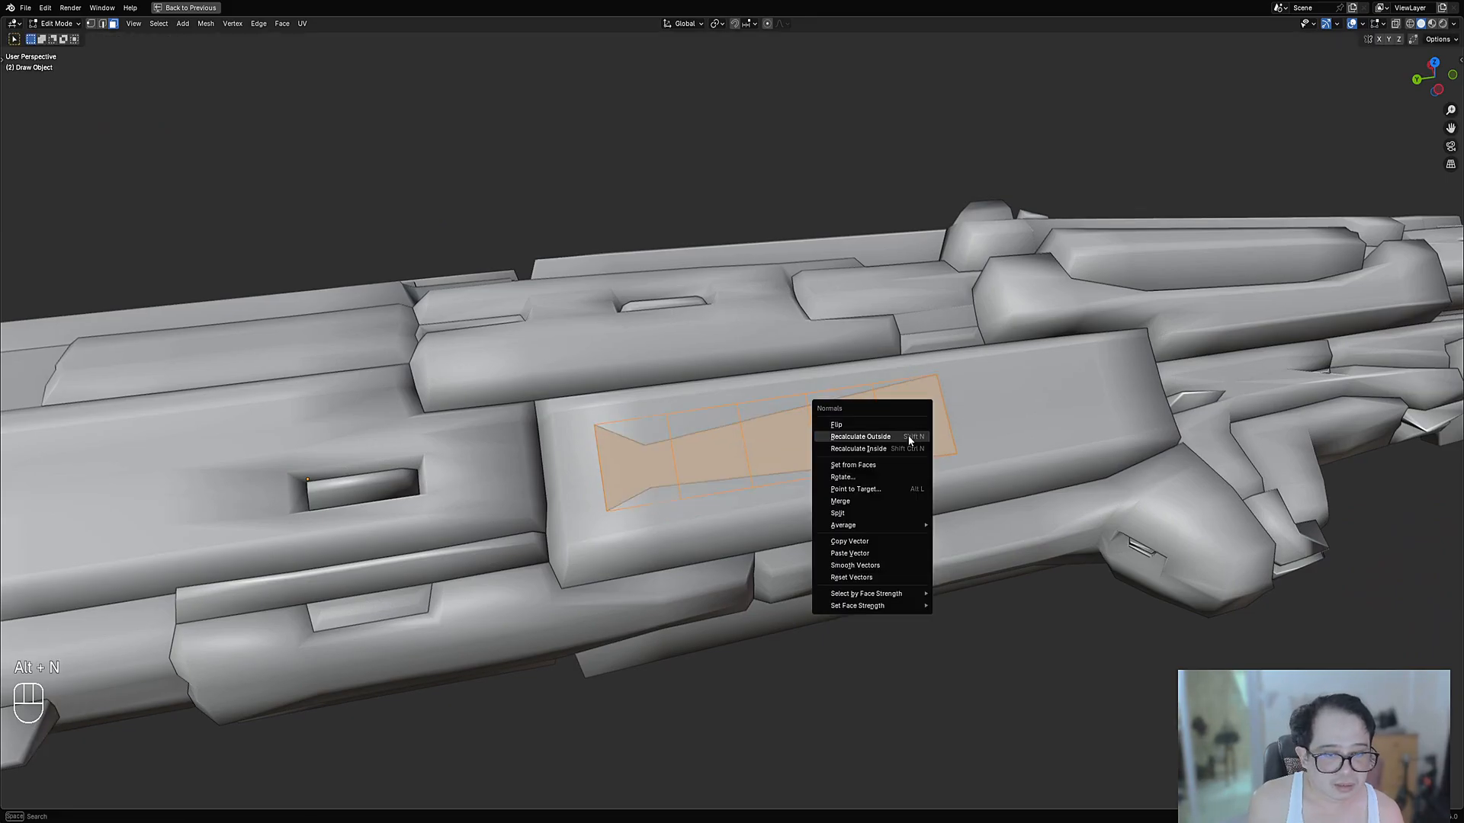
pyautogui.click(913, 433)
pyautogui.hotkey('alt', 's')
pyautogui.click(910, 433)
pyautogui.press('Tab')
pyautogui.scroll(-3, 909, 416)
pyautogui.moveTo(906, 412); pyautogui.dragTo(880, 406, button='middle')
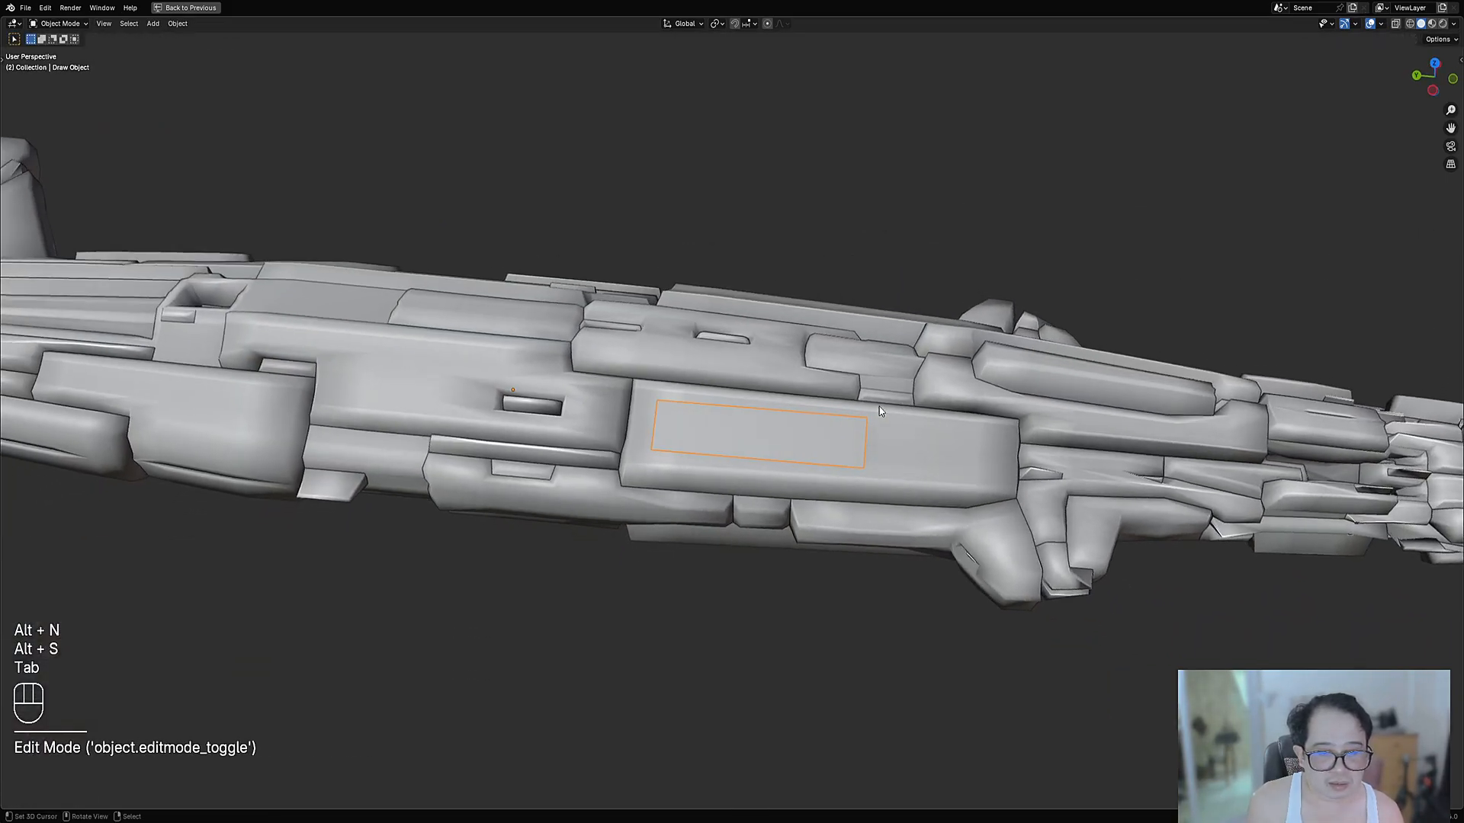
# Show the starship in rendered shading and save the file
pyautogui.press('z')
pyautogui.click(938, 359)
pyautogui.hotkey('ctrl', 's')
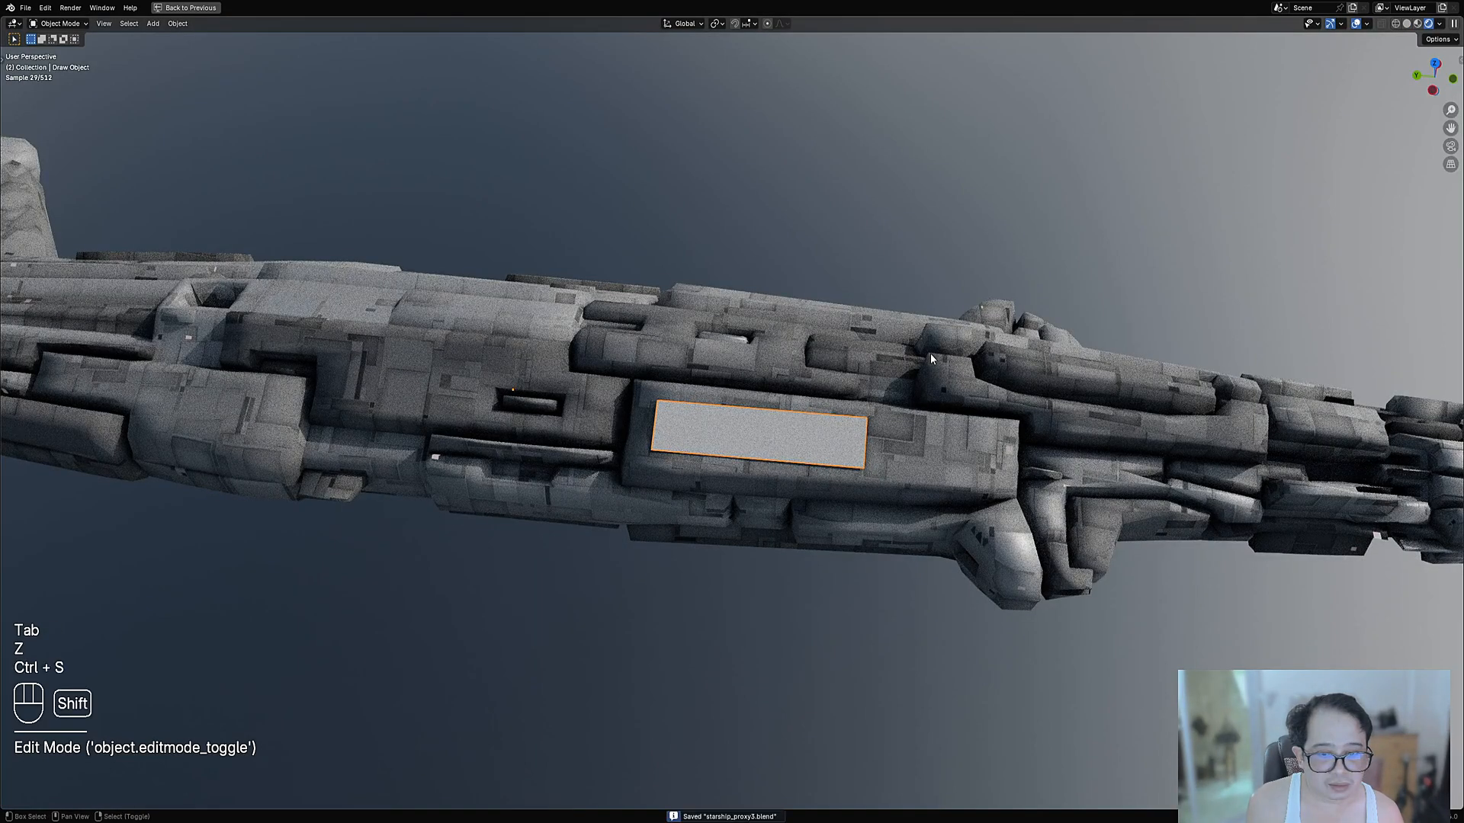
# Run Random Symbols on the drawn rectangle with the maze cut 5 preset
pyautogui.hotkey('shift', 'q')
pyautogui.click(892, 298)
pyautogui.click(956, 325)
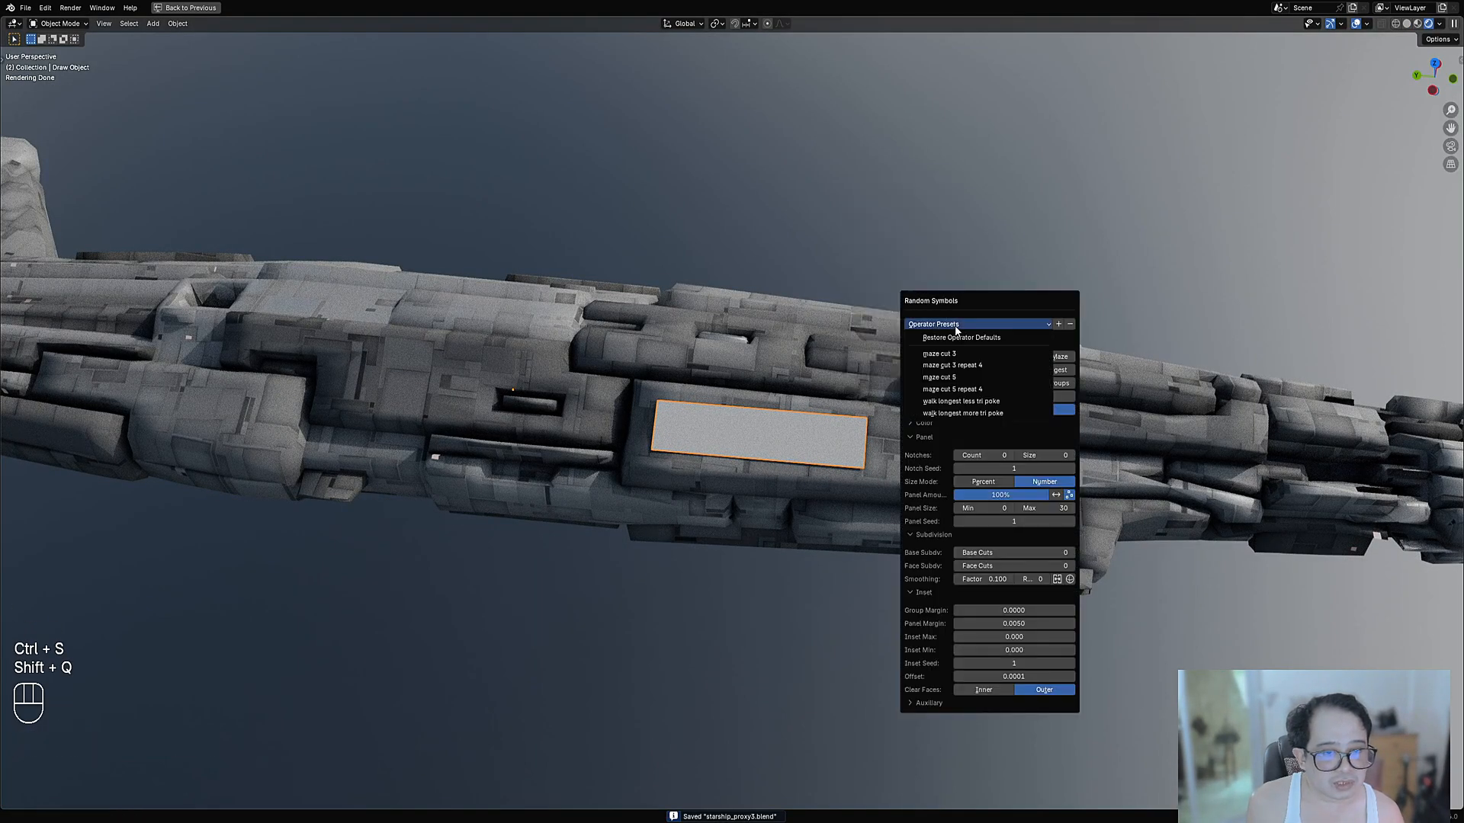
pyautogui.click(964, 377)
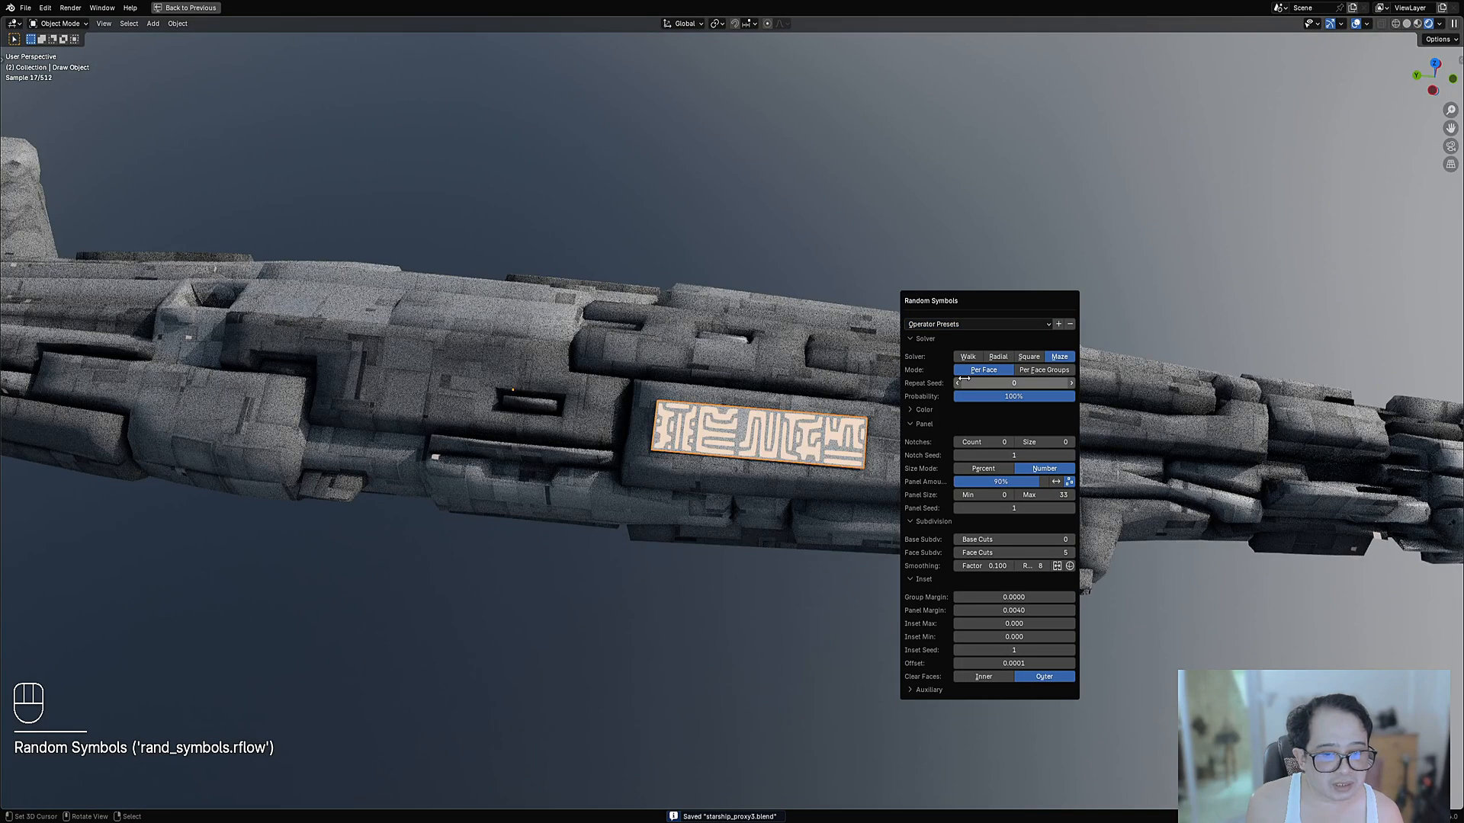
# Apply the maze cut 3 preset to the symbols, set the smoothing repeat to 12 and leave out the base rectangle
pyautogui.click(954, 326)
pyautogui.click(955, 353)
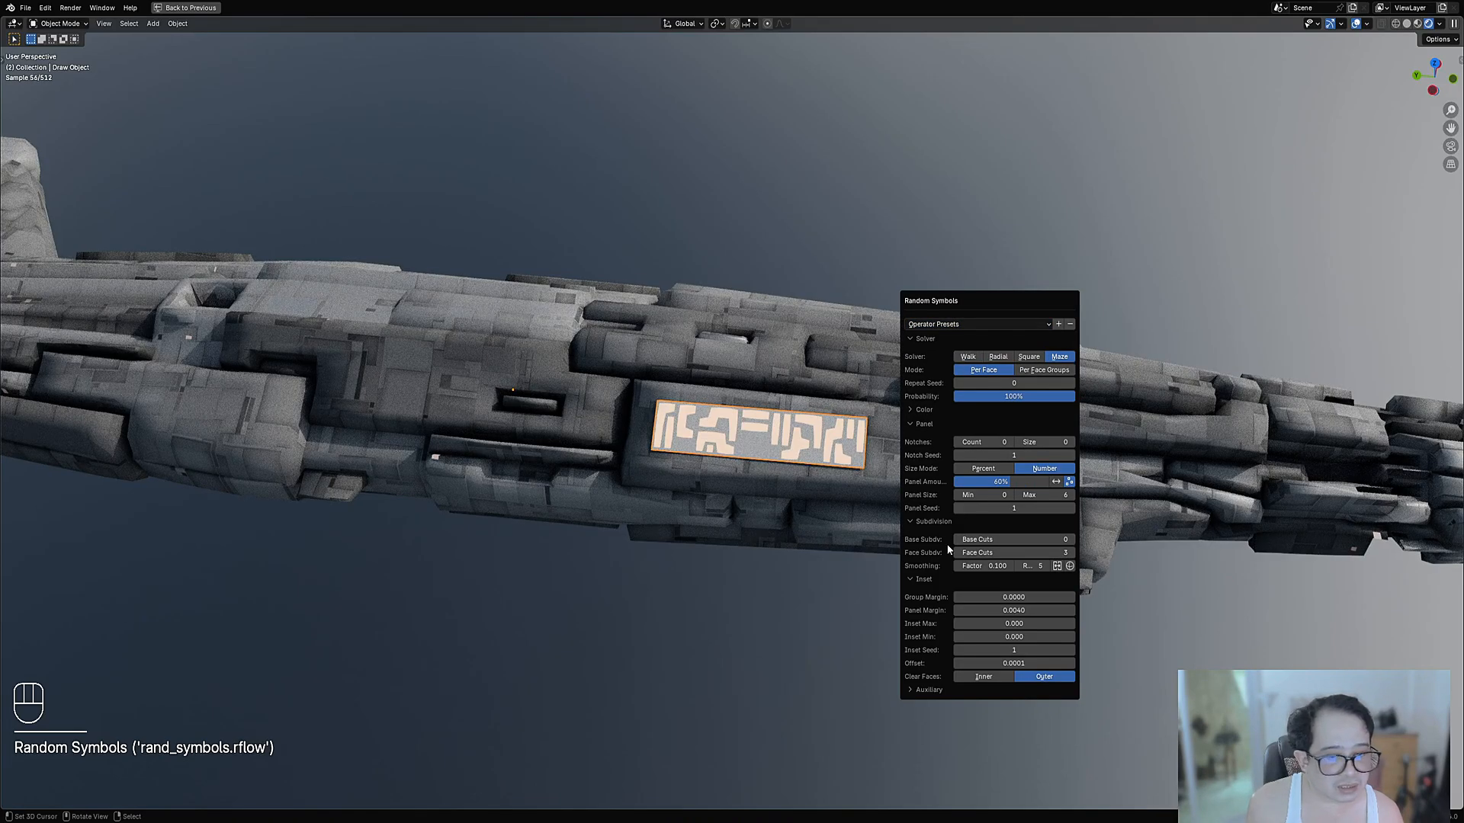
pyautogui.keyDown('ctrl'); pyautogui.scroll(7, 1034, 564); pyautogui.keyUp('ctrl')
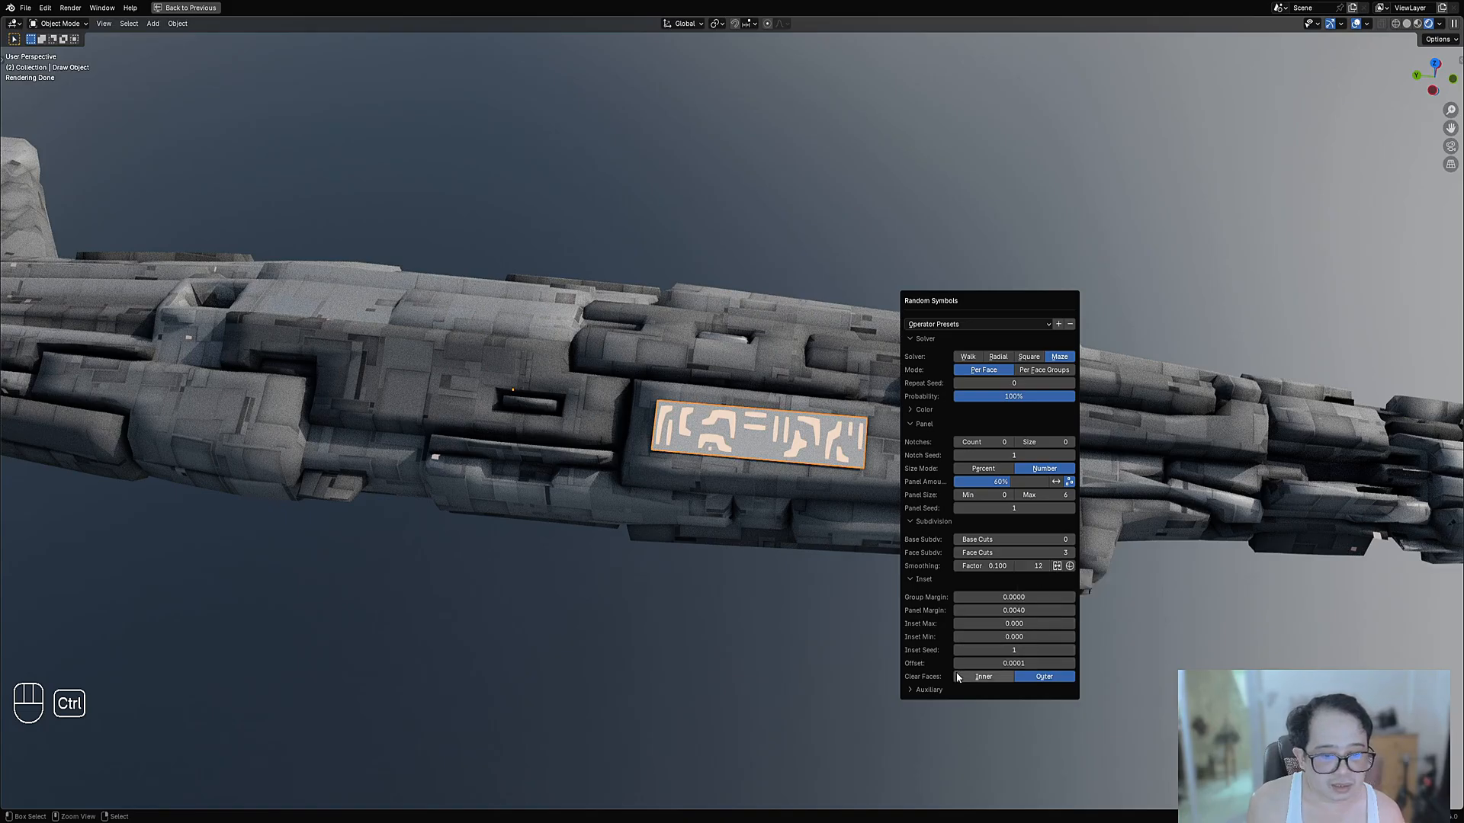
pyautogui.click(916, 692)
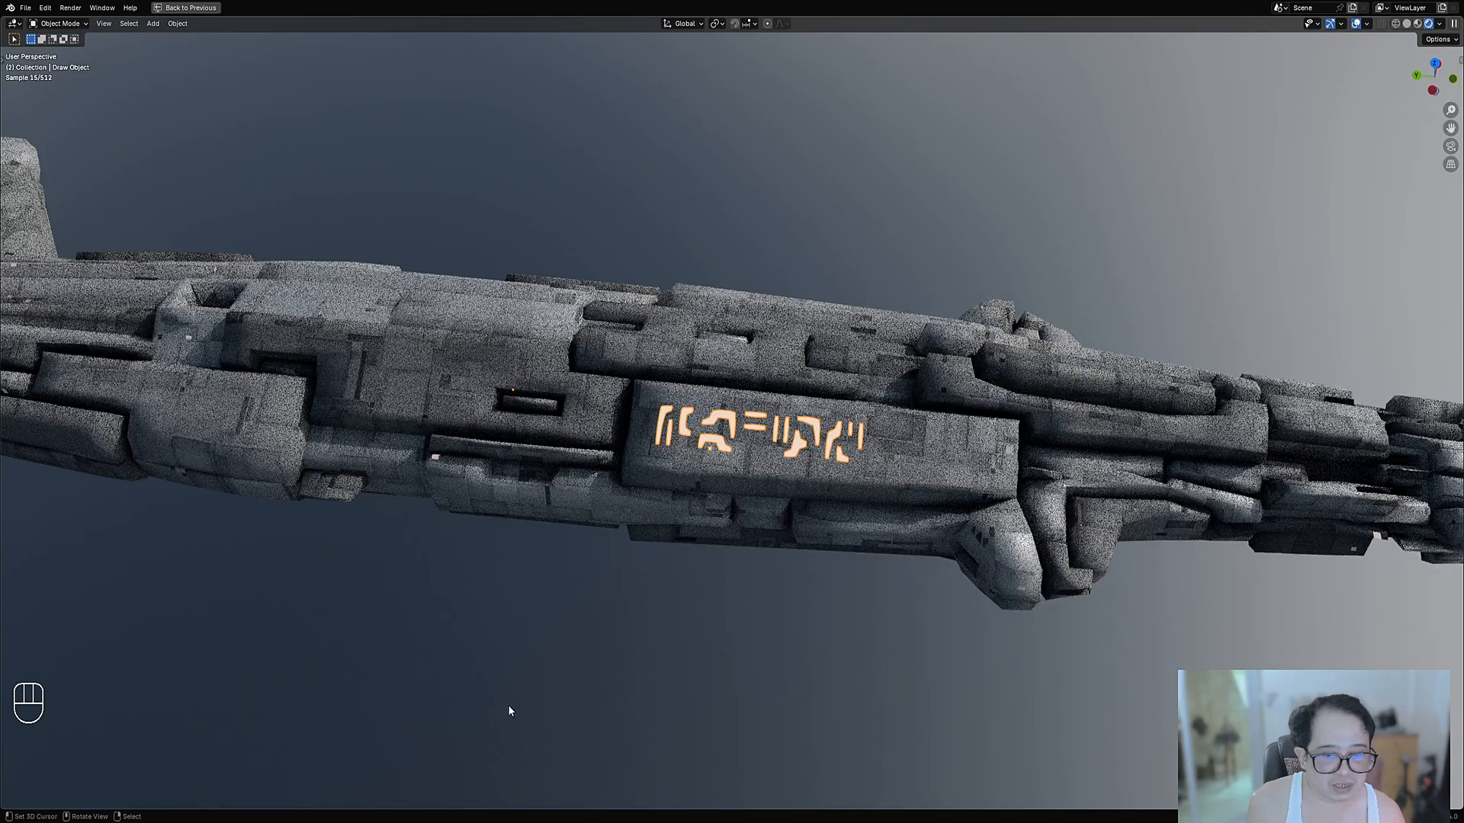
# Return to solid shading and subdivide all the faces of the symbols mesh
pyautogui.moveTo(507, 706); pyautogui.dragTo(833, 513, button='middle')
pyautogui.press('z')
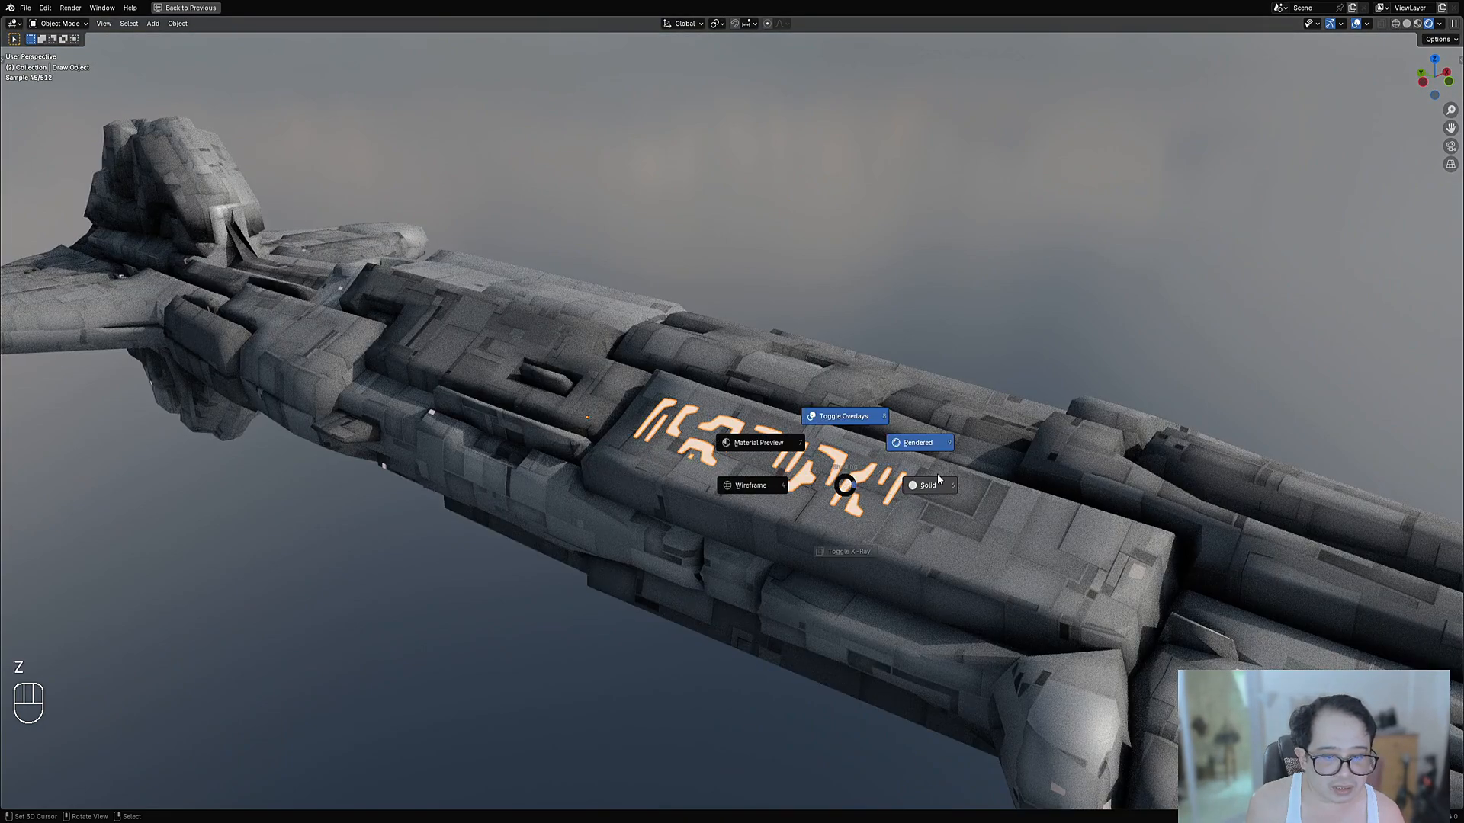
pyautogui.click(937, 476)
pyautogui.scroll(3, 940, 482)
pyautogui.keyDown('shift'); pyautogui.moveTo(939, 481); pyautogui.dragTo(755, 405, button='middle'); pyautogui.keyUp('shift')
pyautogui.rightClick(704, 363)
pyautogui.rightClick(705, 363)
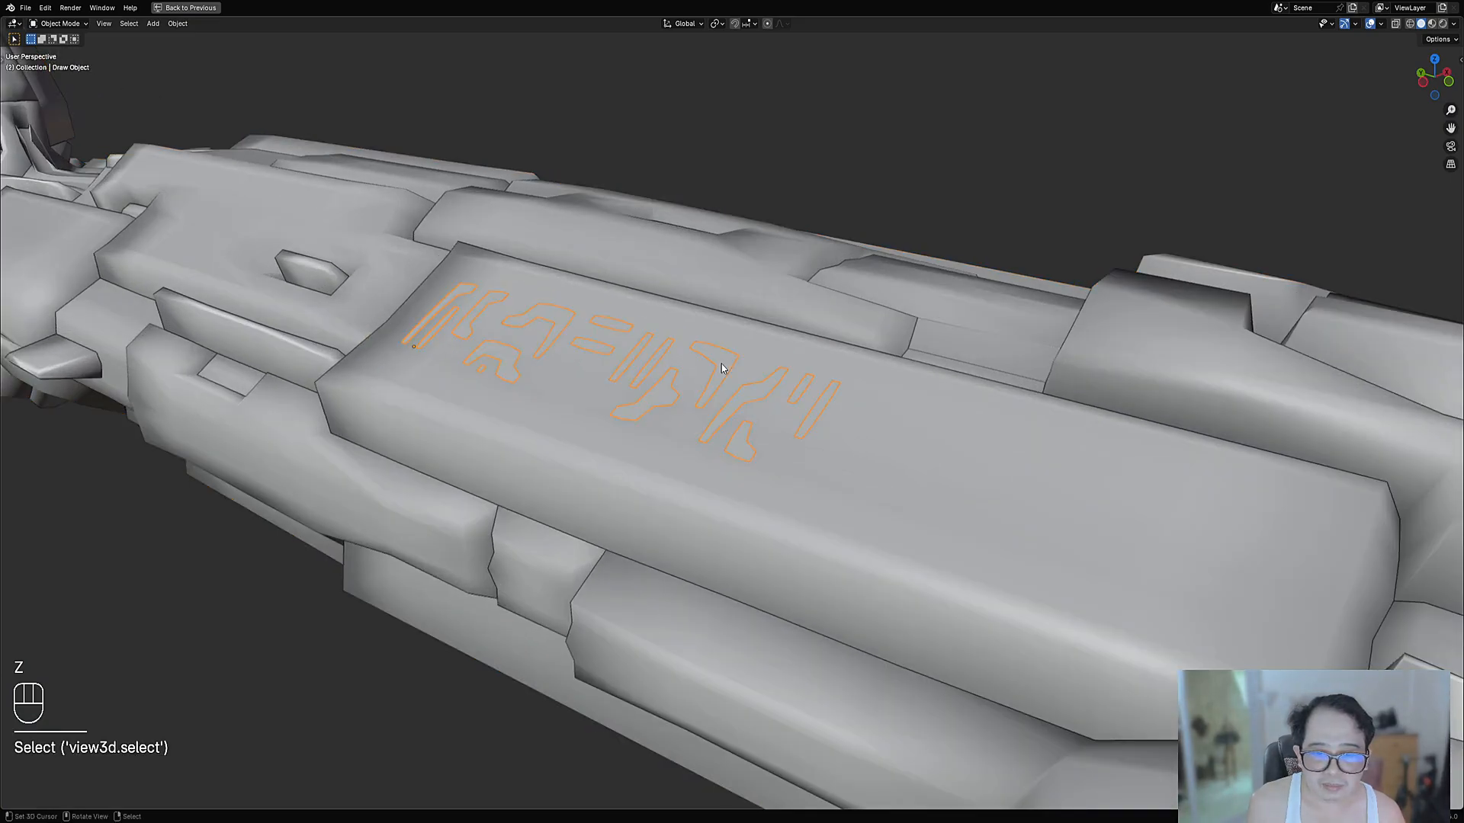
pyautogui.press('Tab')
pyautogui.press('a')
pyautogui.press('w')
pyautogui.click(760, 357)
pyautogui.press('w')
pyautogui.click(762, 355)
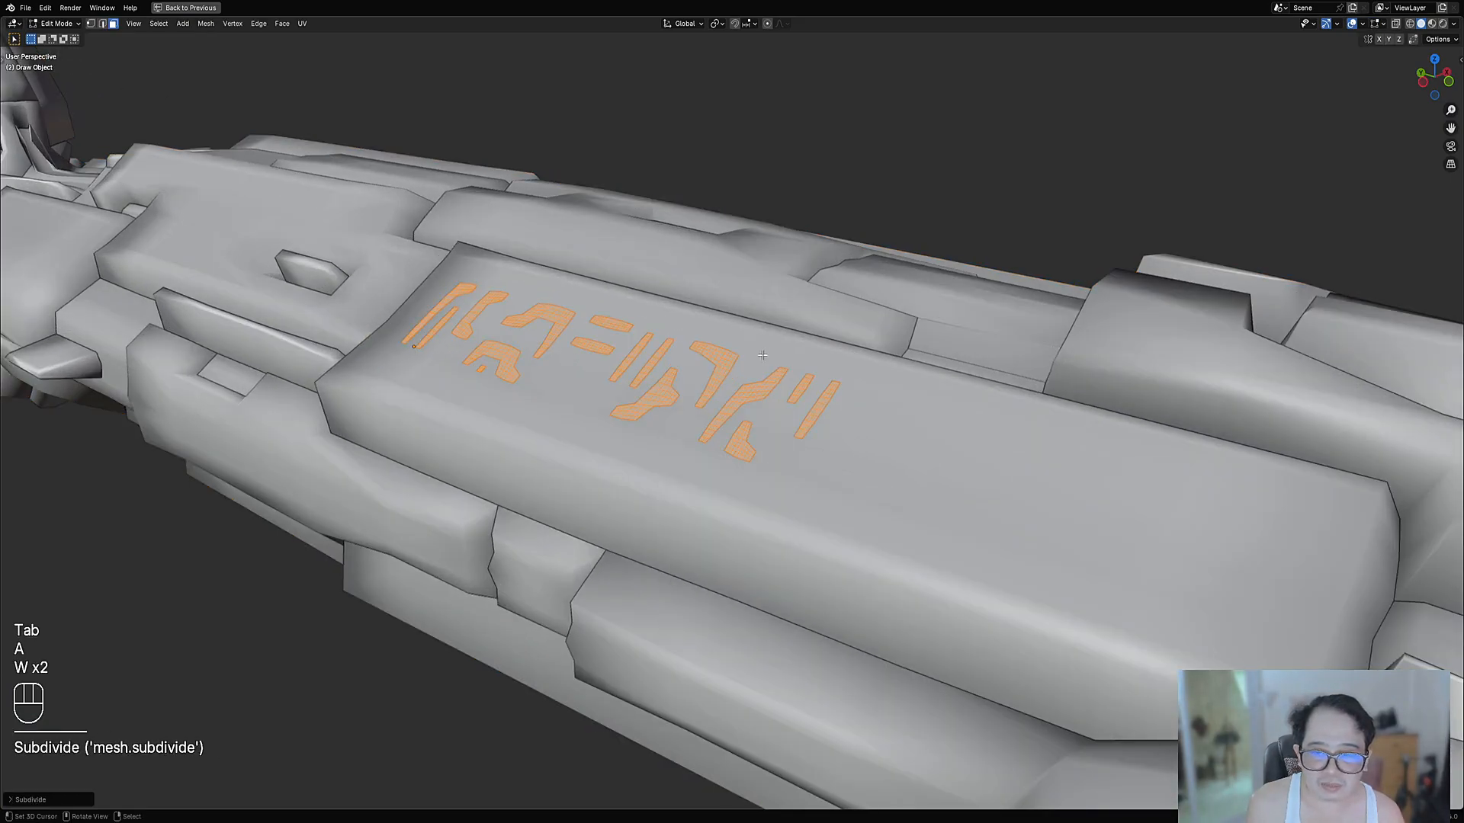
pyautogui.press('Tab')
# Shrinkwrap the symbols onto the starship hull with Floater Mesh enabled and raise the offset slightly
pyautogui.moveTo(854, 390); pyautogui.dragTo(808, 277, button='middle')
pyautogui.hotkey('ctrl', 'shift', 'x')
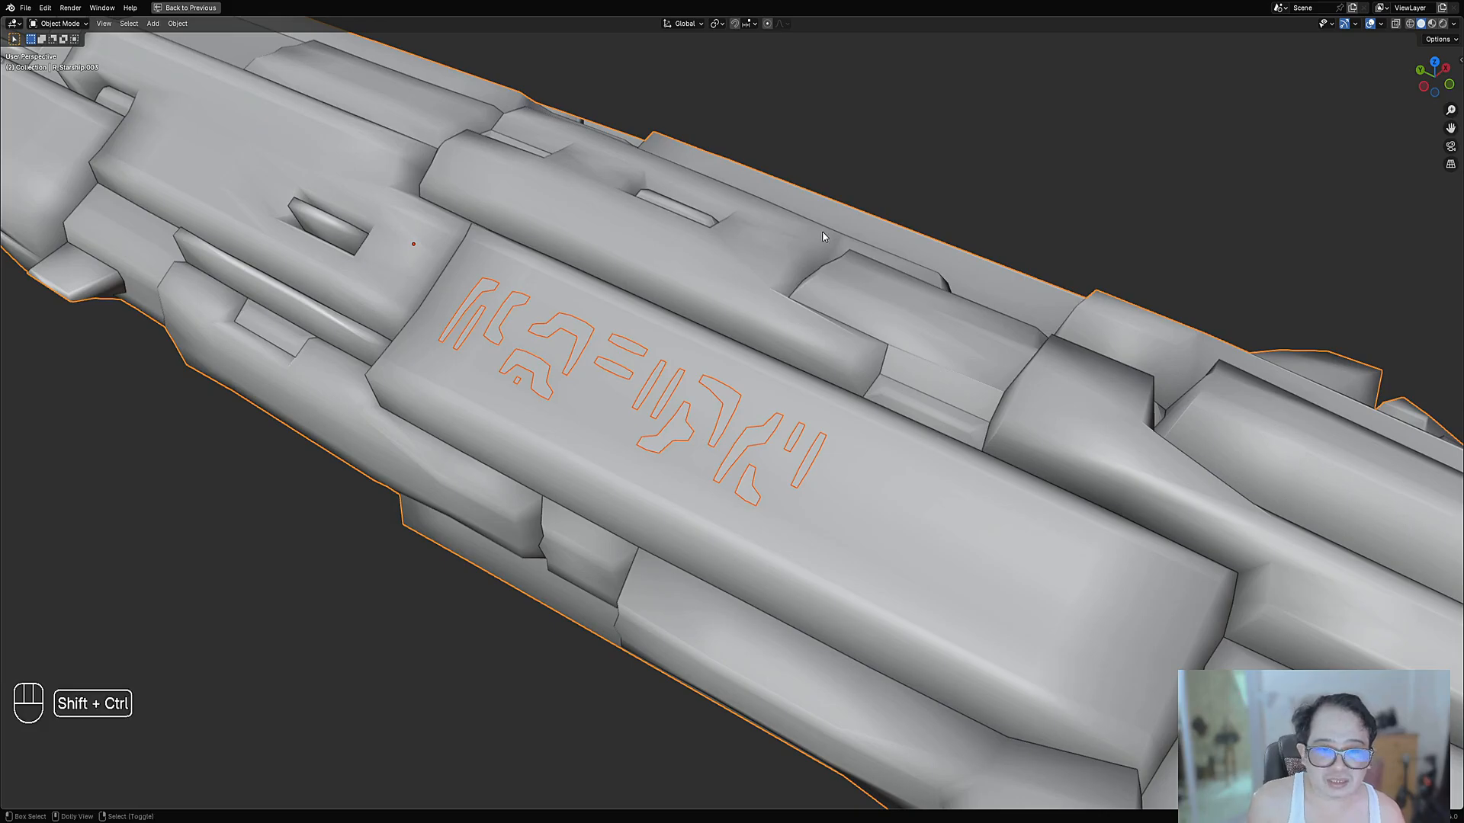
pyautogui.hotkey('ctrl', 'shift', 'x')
pyautogui.click(800, 200)
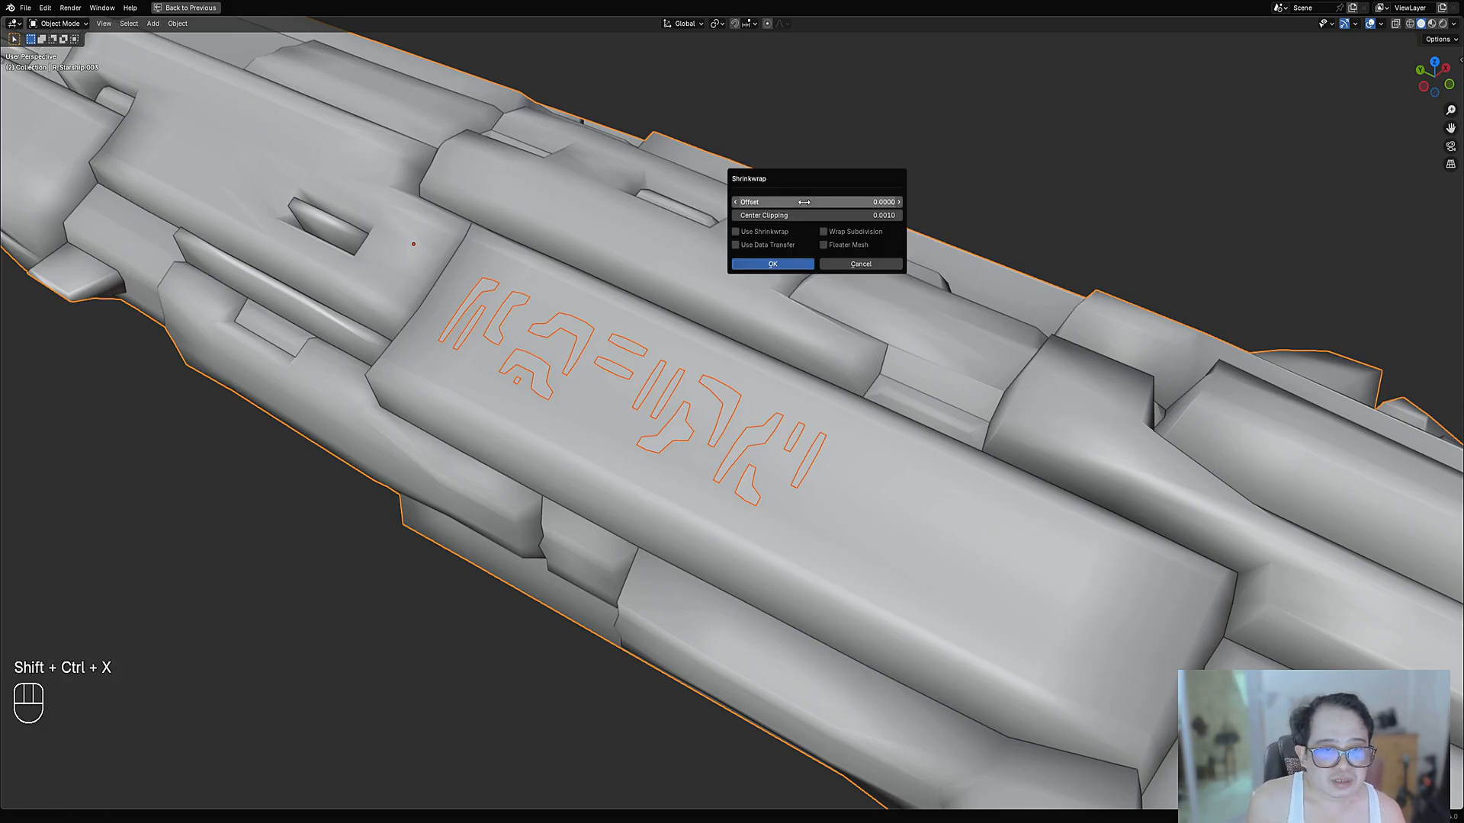
pyautogui.click(824, 244)
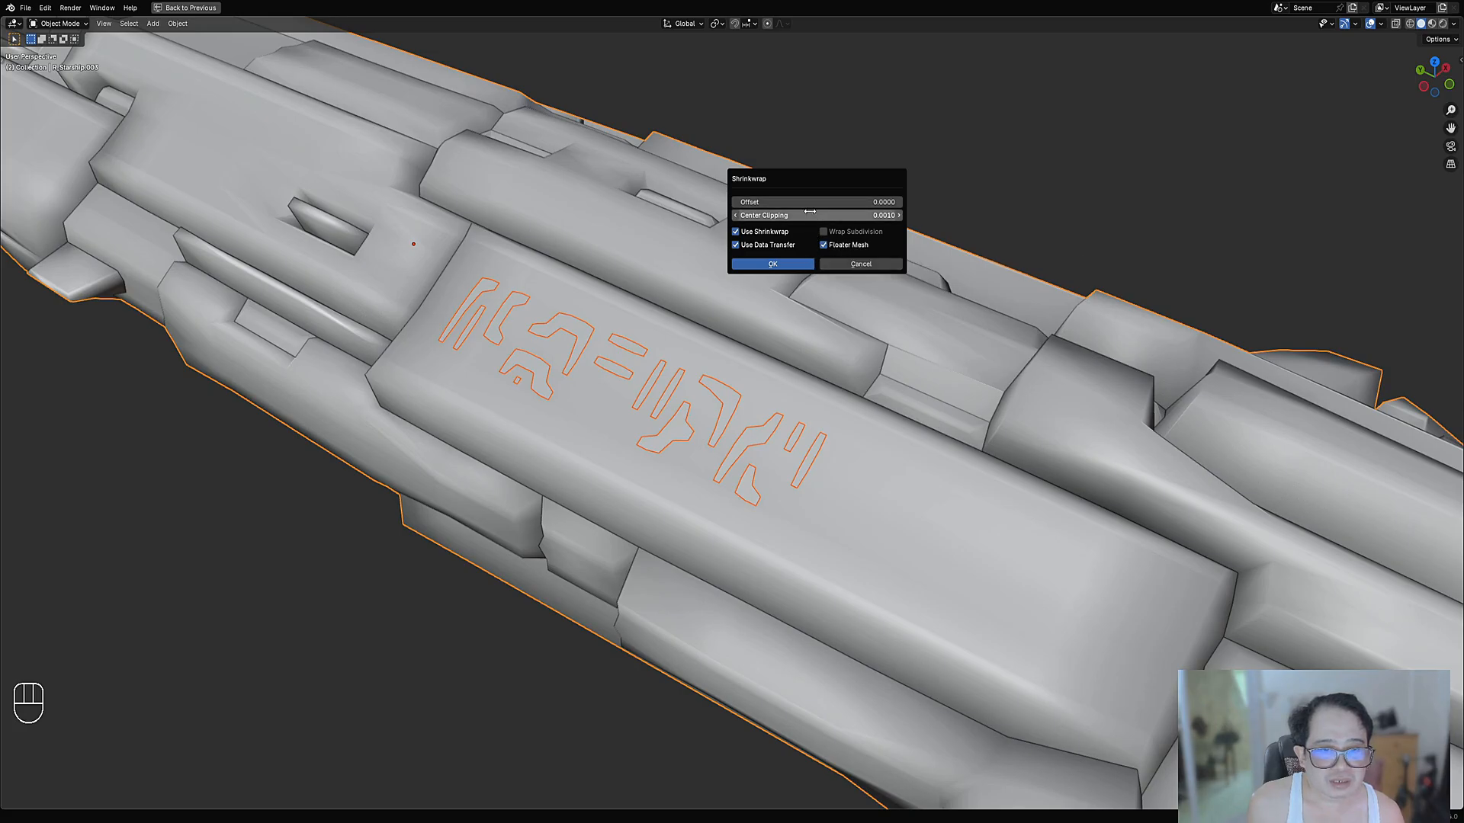
pyautogui.click(807, 262)
pyautogui.press('F9')
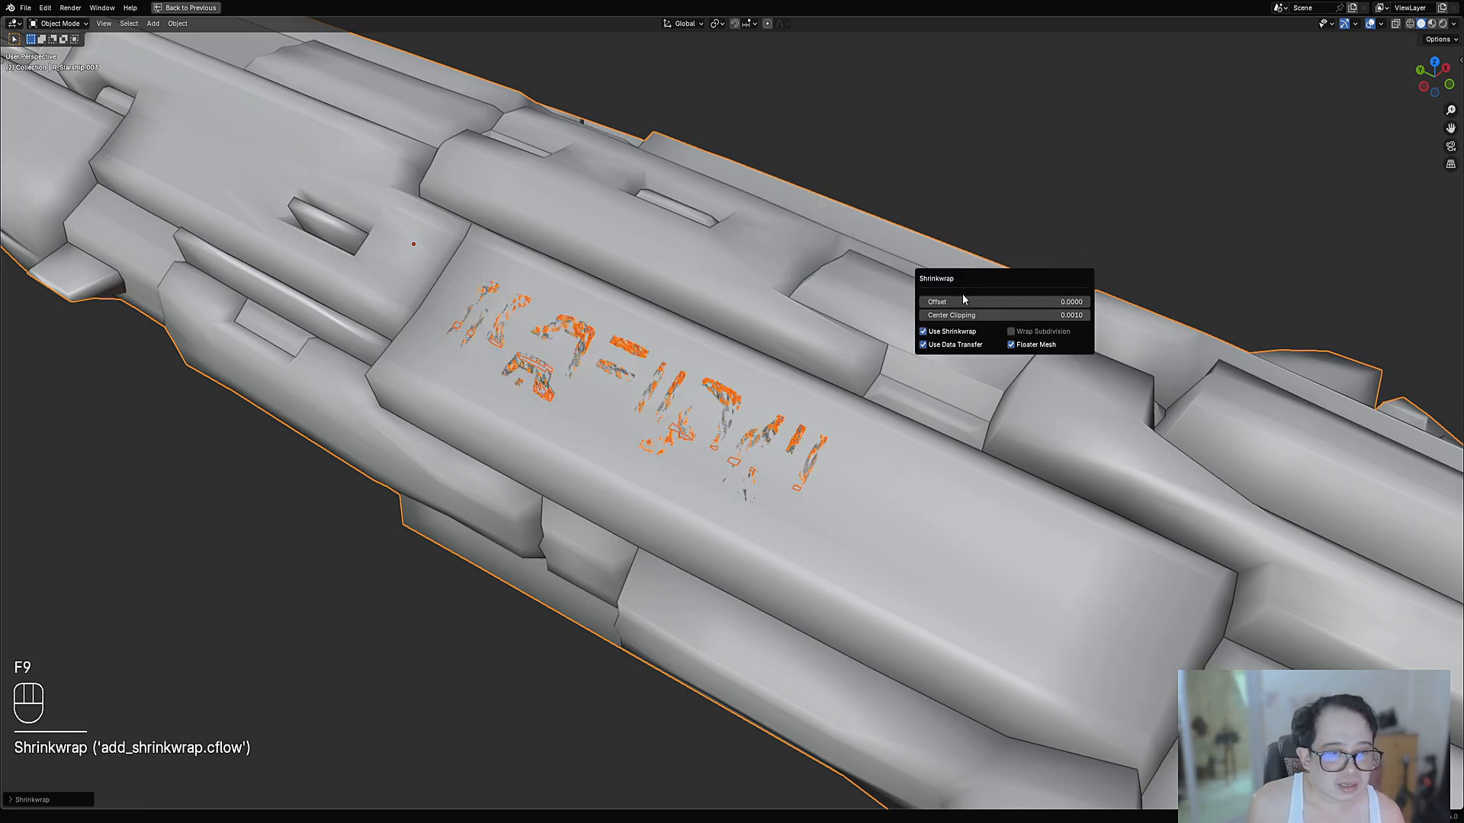
pyautogui.moveTo(964, 301)
pyautogui.keyDown('shift'); pyautogui.mouseDown()
pyautogui.moveTo(992, 302)
pyautogui.moveTo(964, 302)
pyautogui.moveTo(976, 302)
pyautogui.mouseUp(); pyautogui.keyUp('shift')
# View the starship with its hull symbols in rendered shading with overlays hidden
pyautogui.scroll(-7, 863, 276)
pyautogui.hotkey('shift', 'alt', 'z')
pyautogui.press('z')
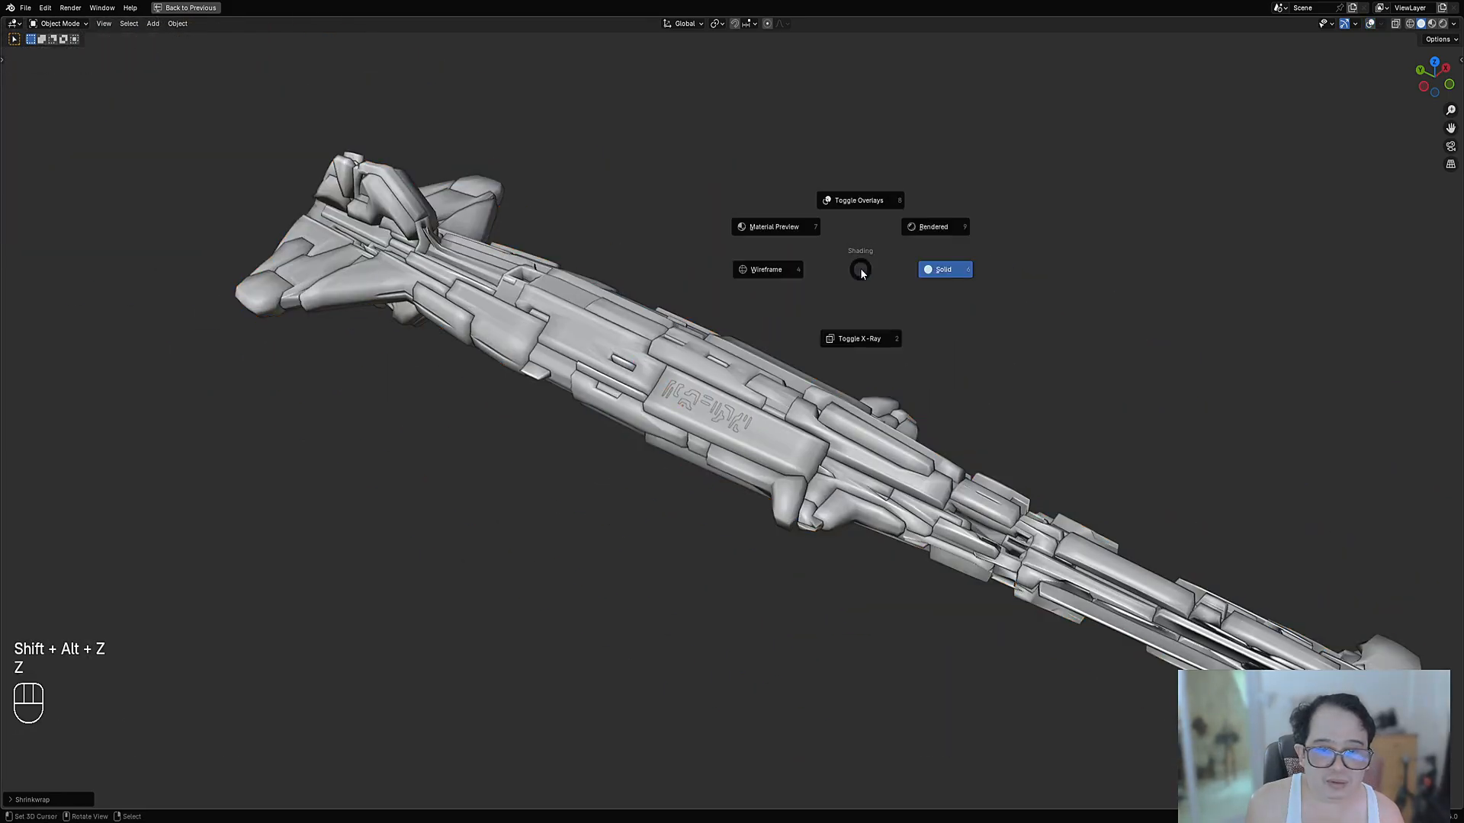
pyautogui.click(928, 227)
pyautogui.moveTo(810, 333); pyautogui.dragTo(908, 305, button='middle')
pyautogui.hotkey('shift', 'alt', 'z')
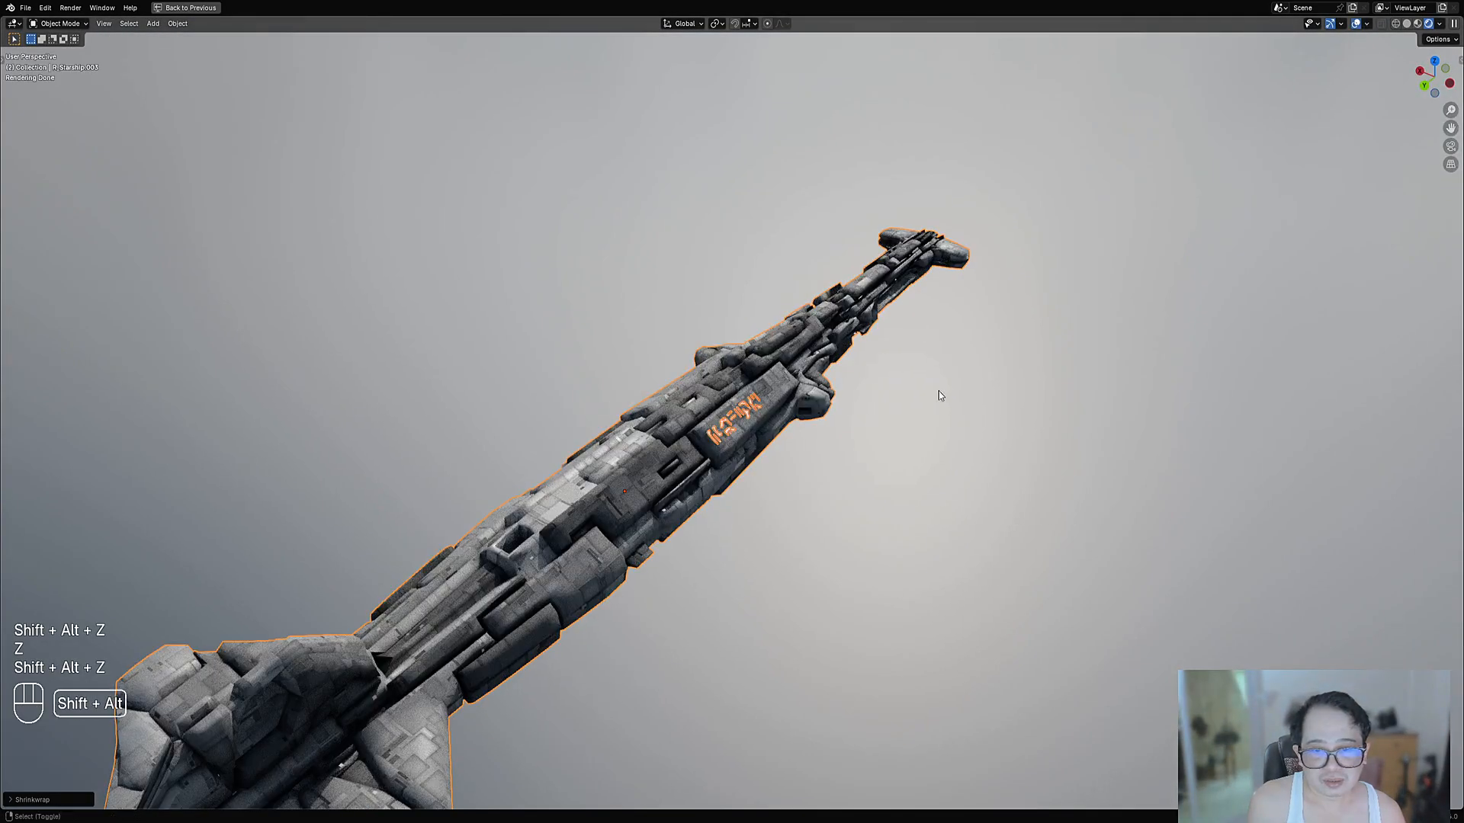
pyautogui.hotkey('shift', 'alt', 'z')
# Select the symbols mesh and scale it down in Edit Mode to fit the hull panel
pyautogui.moveTo(939, 391); pyautogui.dragTo(938, 462, button='middle')
pyautogui.scroll(3, 831, 457)
pyautogui.rightClick(783, 424)
pyautogui.hotkey('shift', 'alt', 'z')
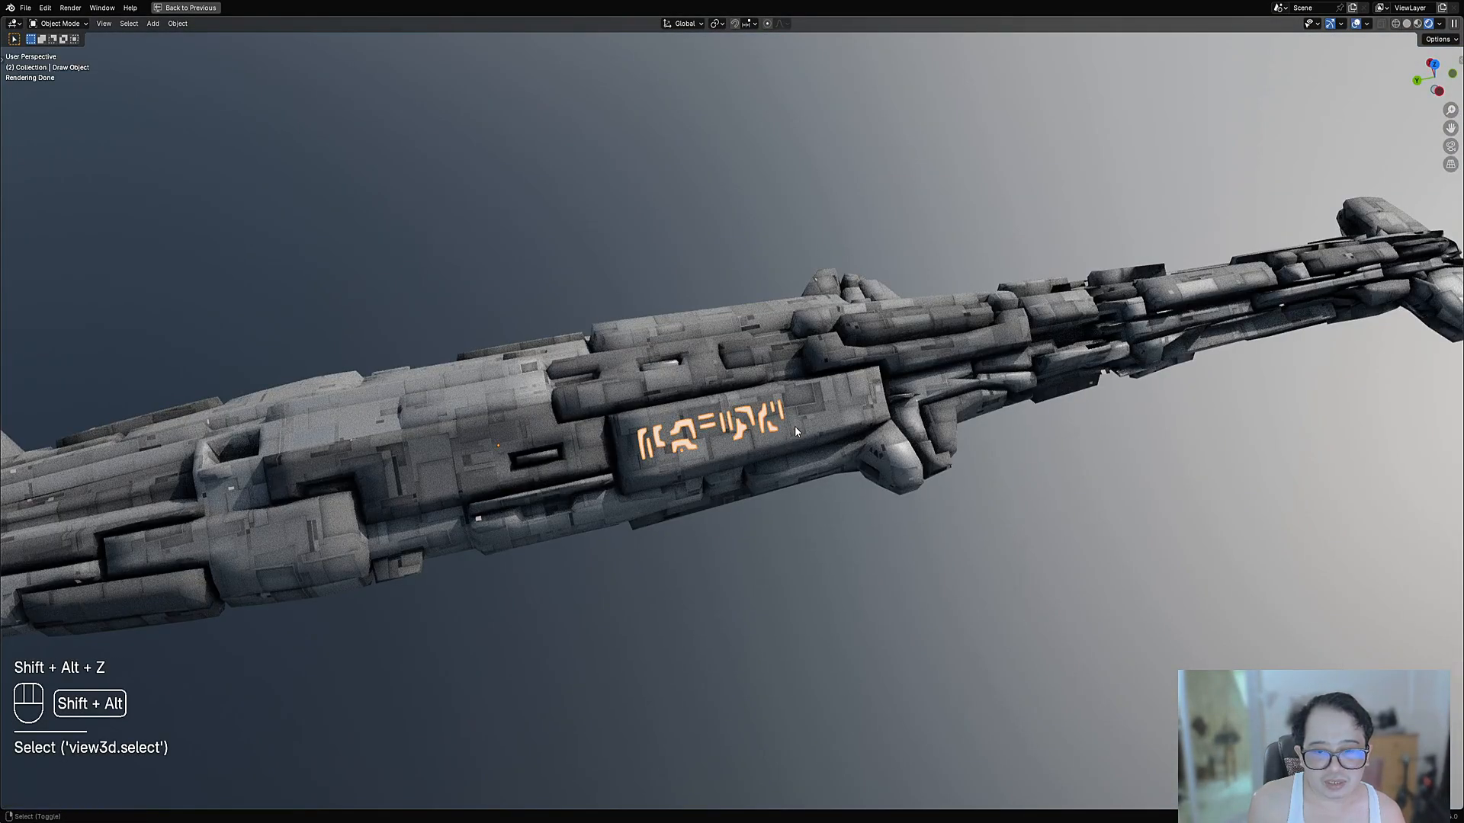
pyautogui.press('s')
pyautogui.rightClick(831, 422)
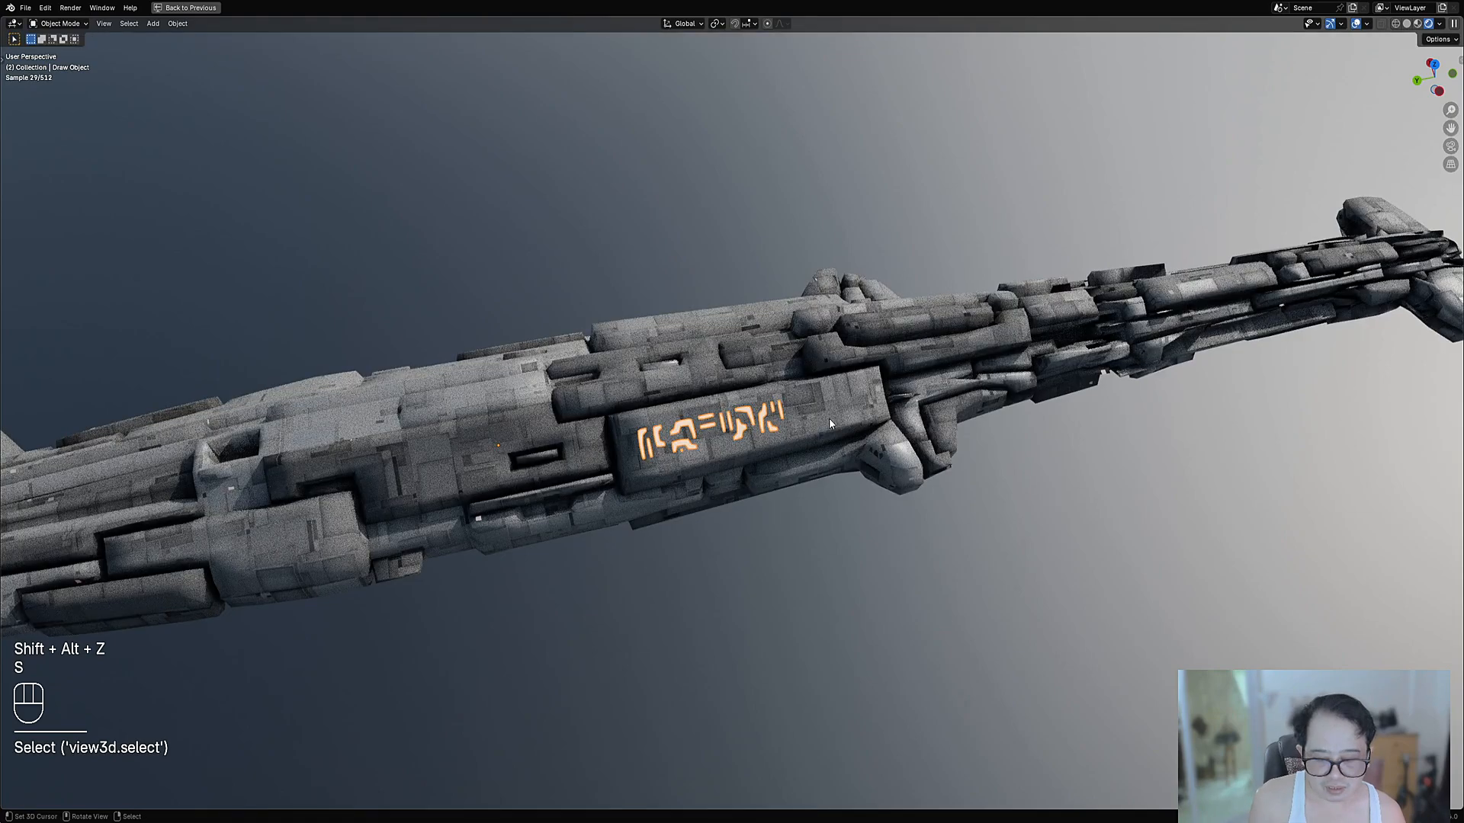
pyautogui.press('Tab')
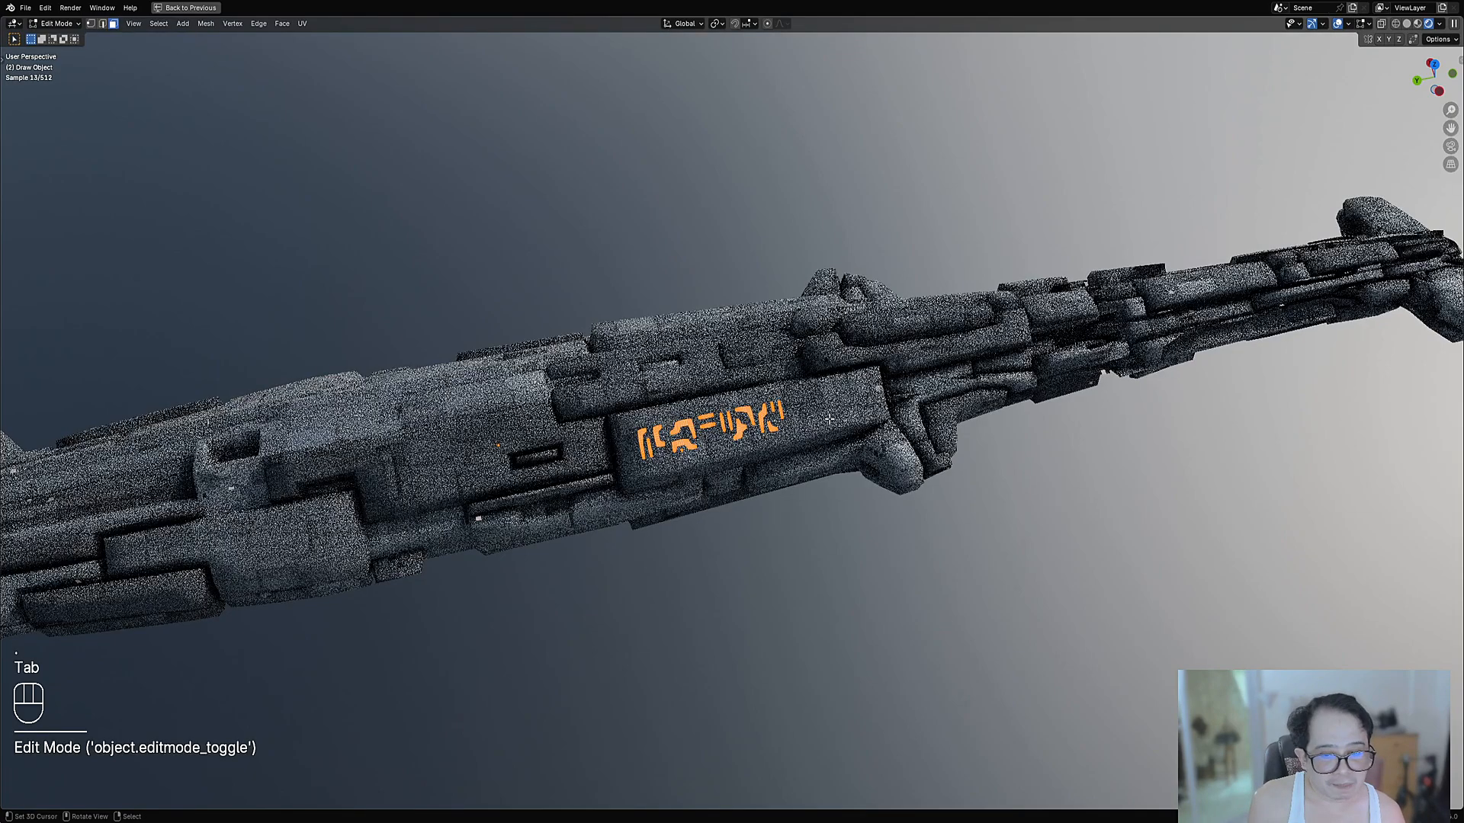
pyautogui.press('s')
pyautogui.click(924, 410)
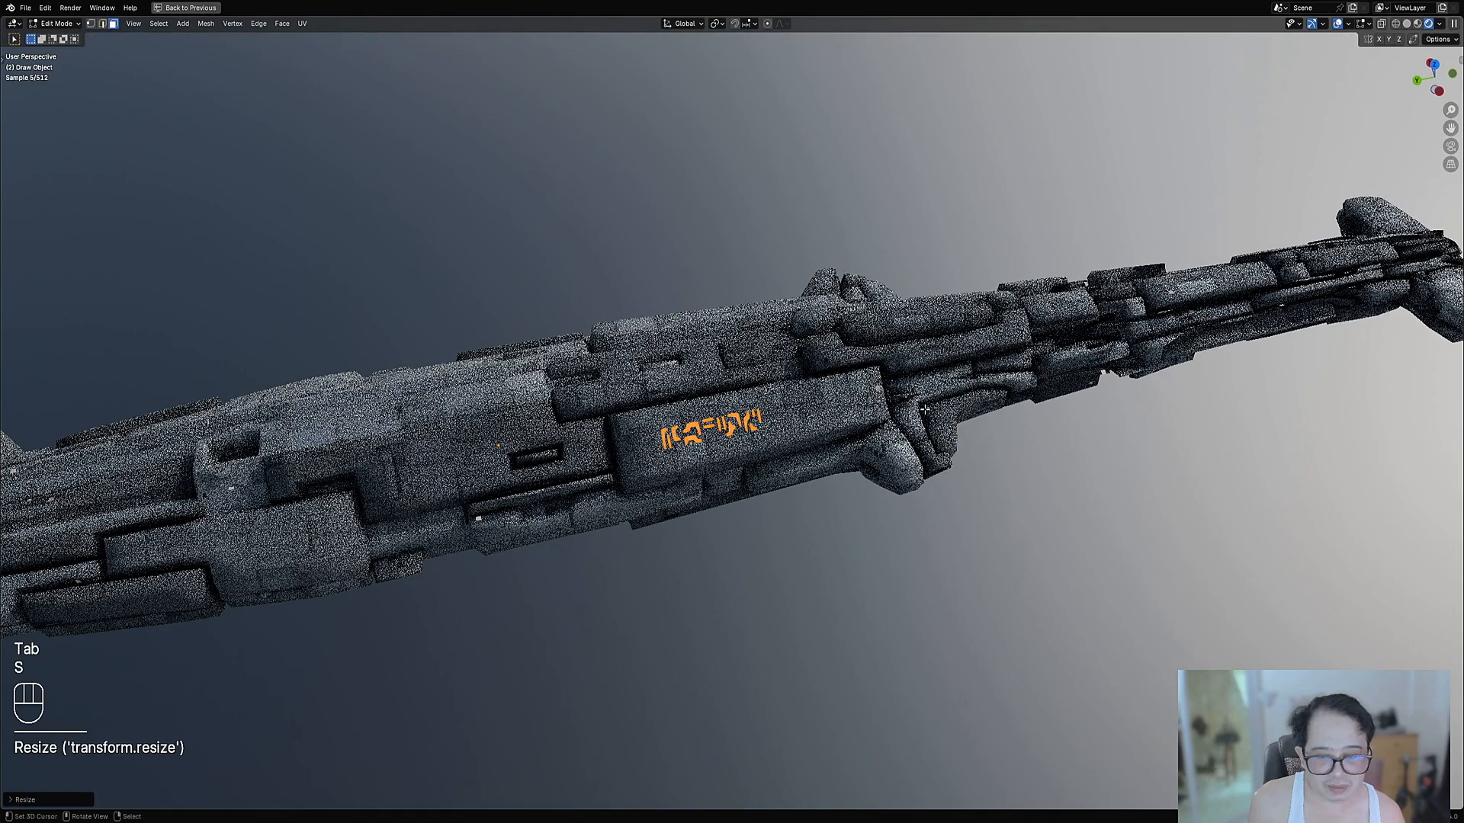
# Move the symbols toward the hull panel's upper rear corner, shrink them slightly and return to Object Mode
pyautogui.moveTo(925, 410); pyautogui.dragTo(818, 461, button='middle')
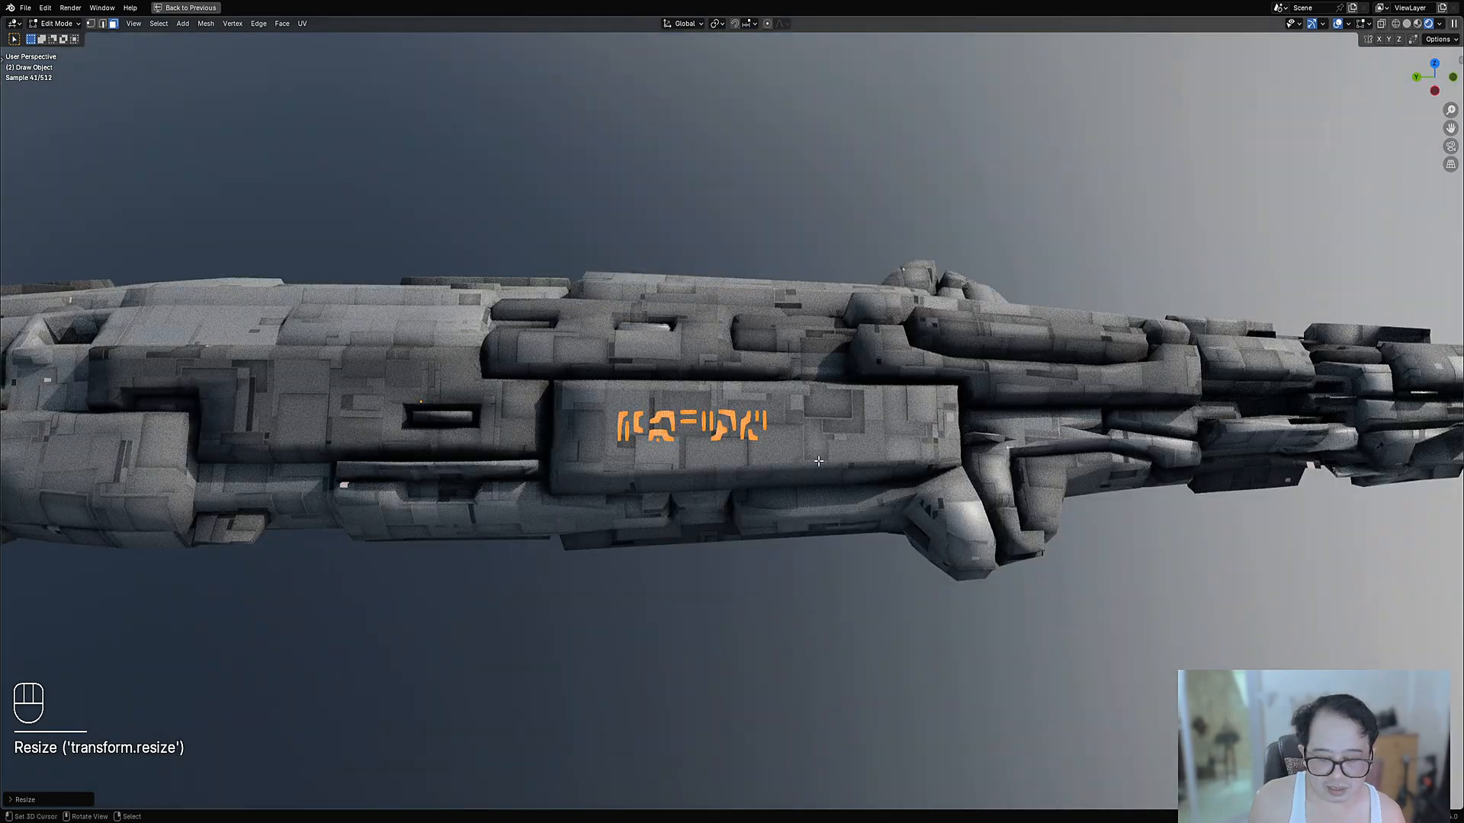
pyautogui.press('g')
pyautogui.click(798, 453)
pyautogui.press('s')
pyautogui.click(790, 444)
pyautogui.press('Tab')
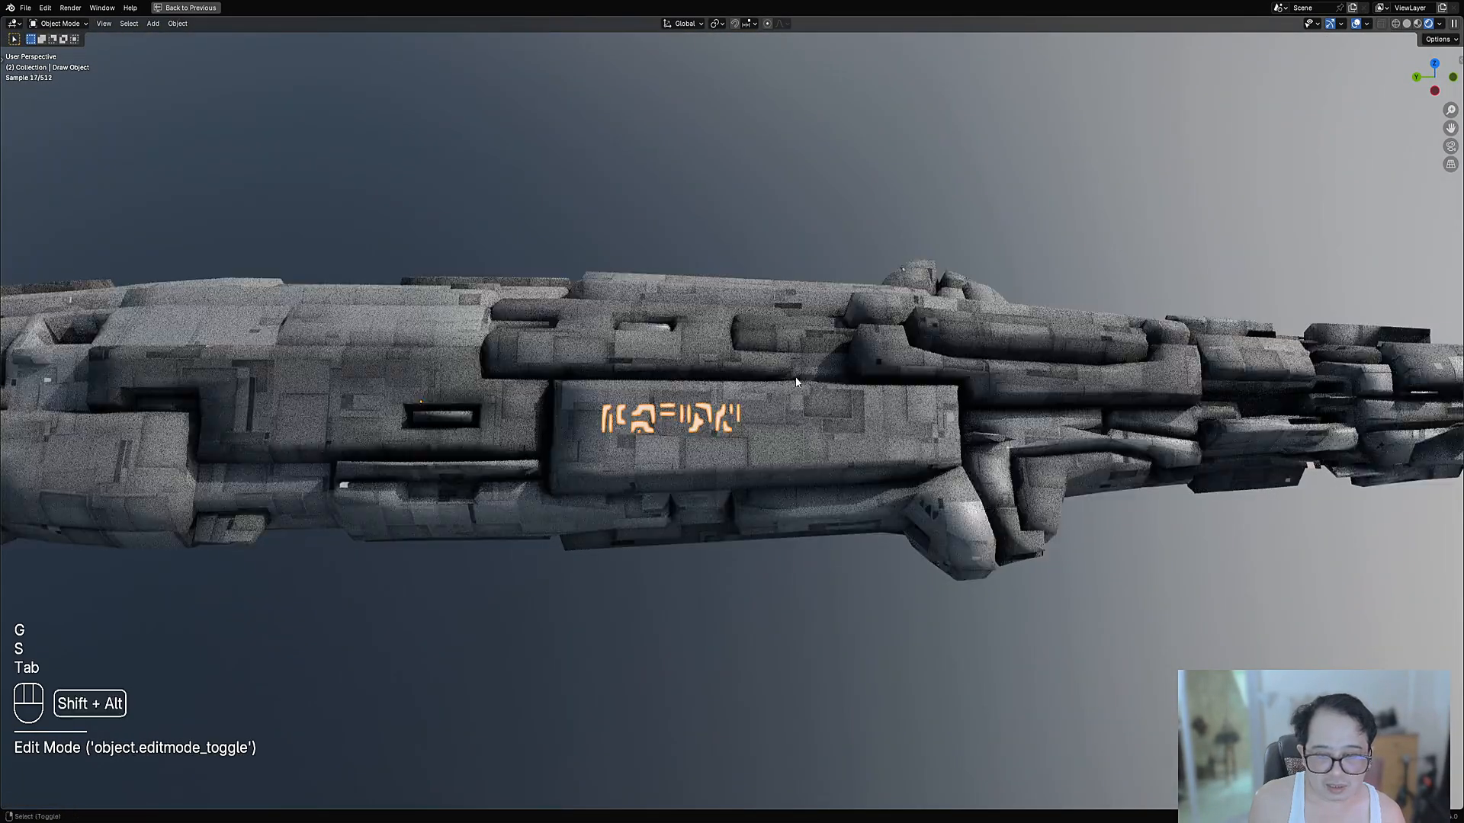
# Return to solid shading, select the starship and snap the 3D cursor to it
pyautogui.hotkey('shift', 'alt', 'z')
pyautogui.scroll(-5, 817, 456)
pyautogui.moveTo(816, 456); pyautogui.dragTo(900, 443, button='middle')
pyautogui.moveTo(1042, 456)
pyautogui.mouseDown(button='middle')
pyautogui.moveTo(894, 450)
pyautogui.moveTo(949, 456)
pyautogui.moveTo(928, 384)
pyautogui.moveTo(915, 493)
pyautogui.moveTo(761, 500)
pyautogui.moveTo(854, 459)
pyautogui.mouseUp(button='middle')
pyautogui.scroll(2, 853, 459)
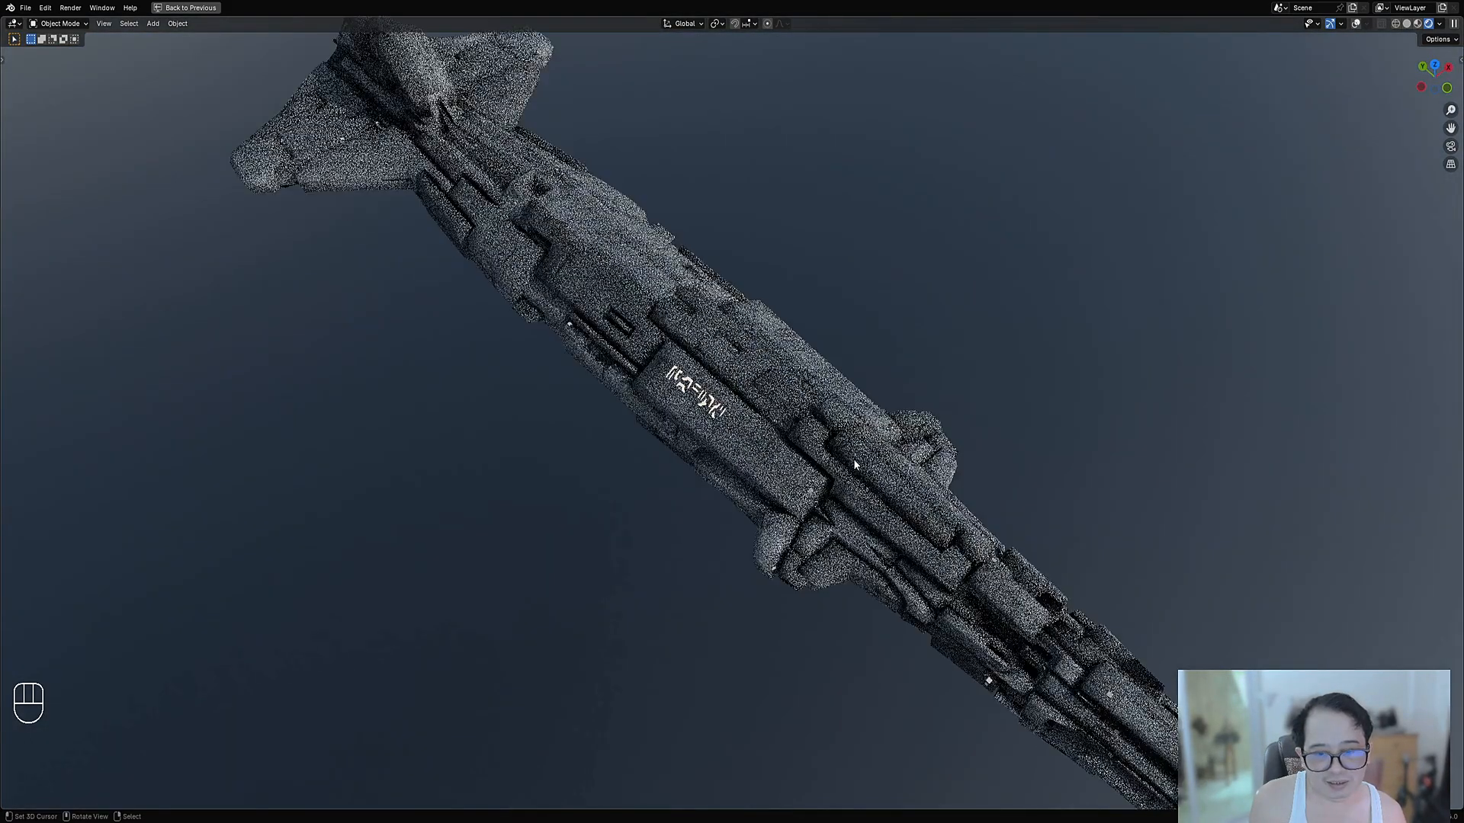
pyautogui.press('z')
pyautogui.click(945, 459)
pyautogui.rightClick(851, 454)
pyautogui.hotkey('shift', 's')
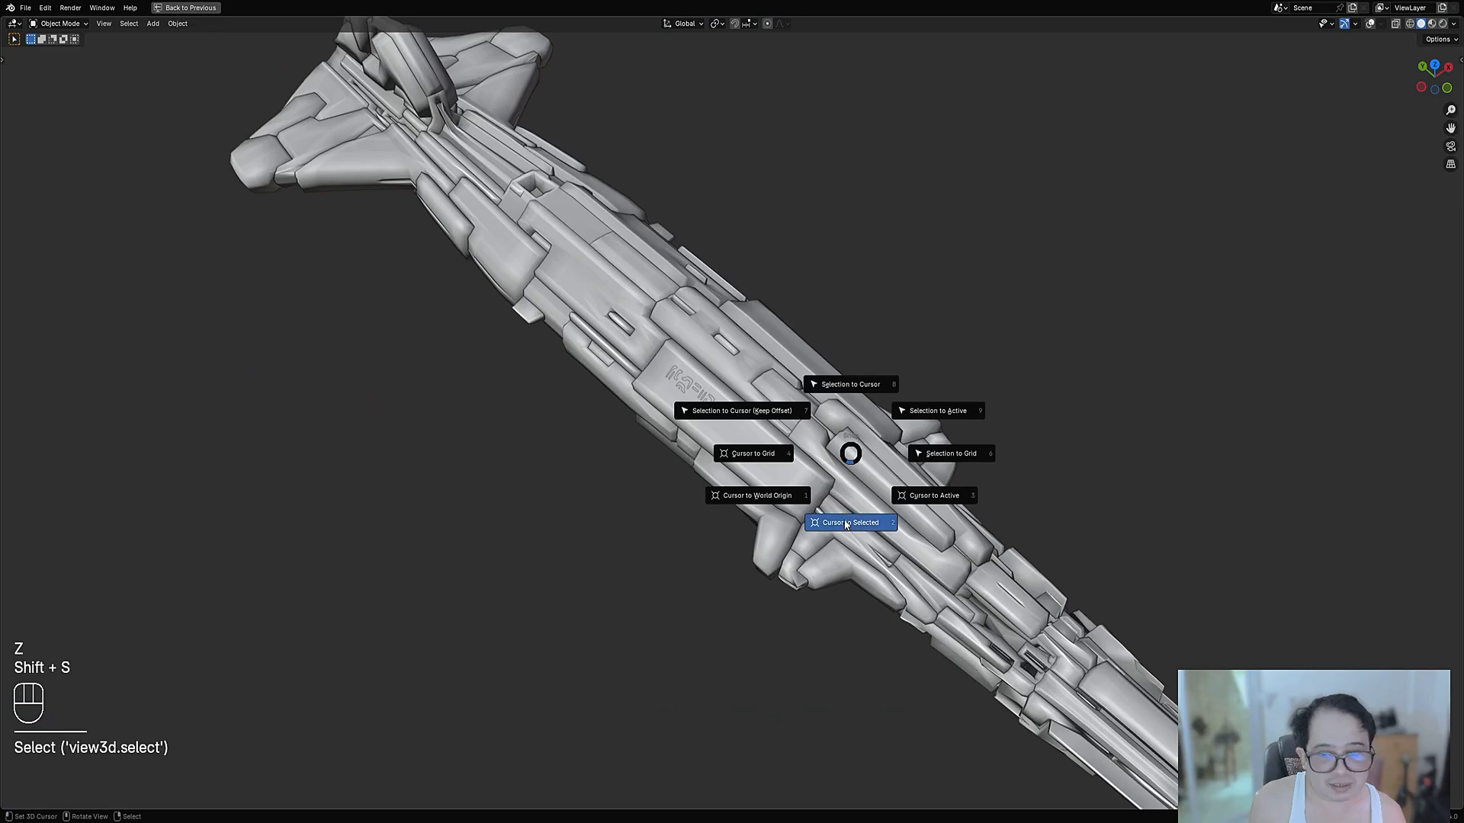
pyautogui.click(839, 518)
# Duplicate the symbols in place and mirror the copy along global X about the 3D cursor onto the opposite hull panel
pyautogui.hotkey('shift', 'alt', 'z')
pyautogui.moveTo(836, 515); pyautogui.dragTo(852, 435, button='middle')
pyautogui.scroll(2, 662, 415)
pyautogui.click(706, 417)
pyautogui.scroll(-1, 855, 435)
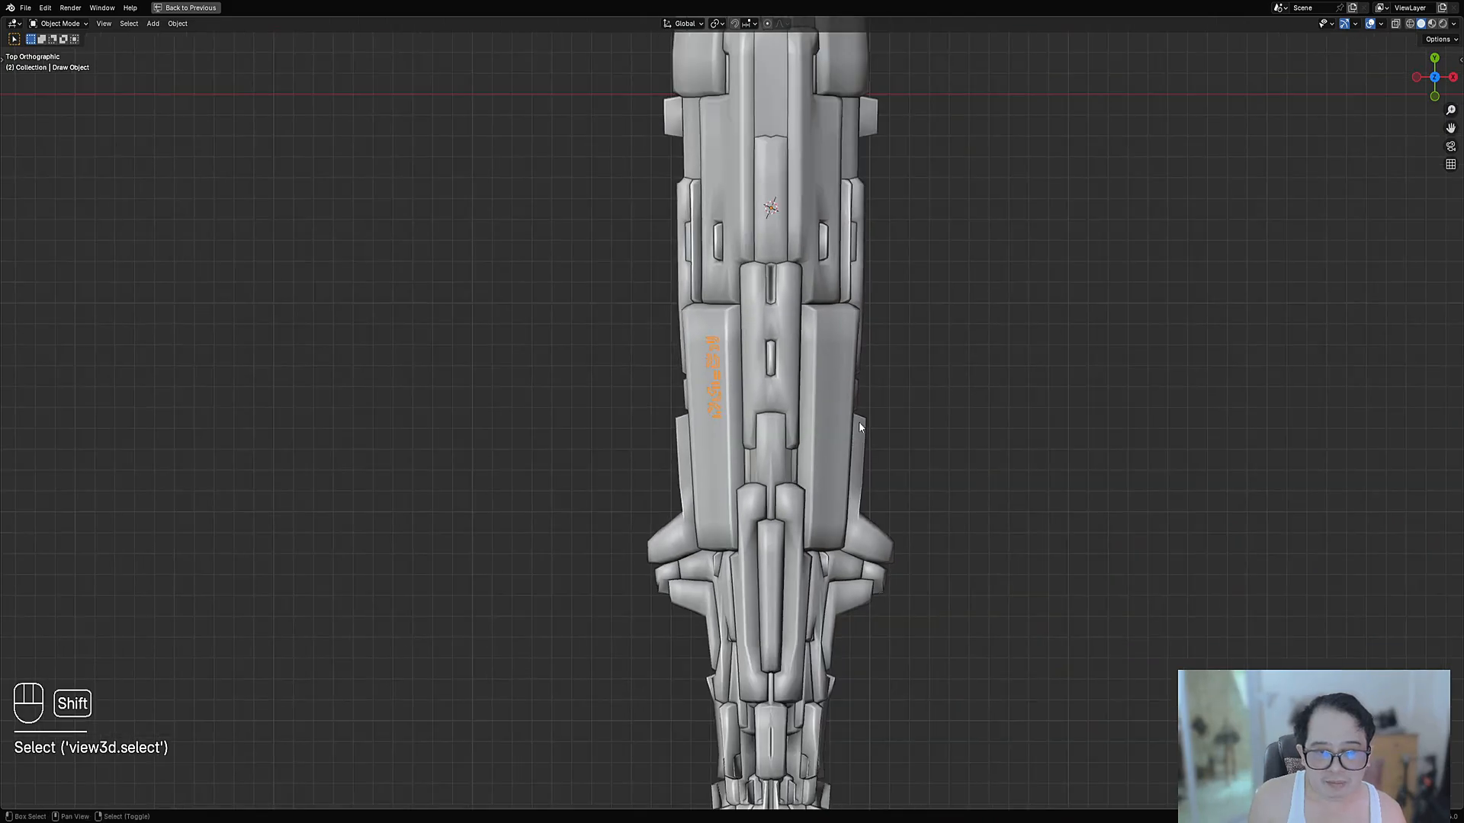
pyautogui.hotkey('shift', 'd')
pyautogui.rightClick(857, 414)
pyautogui.press('.')
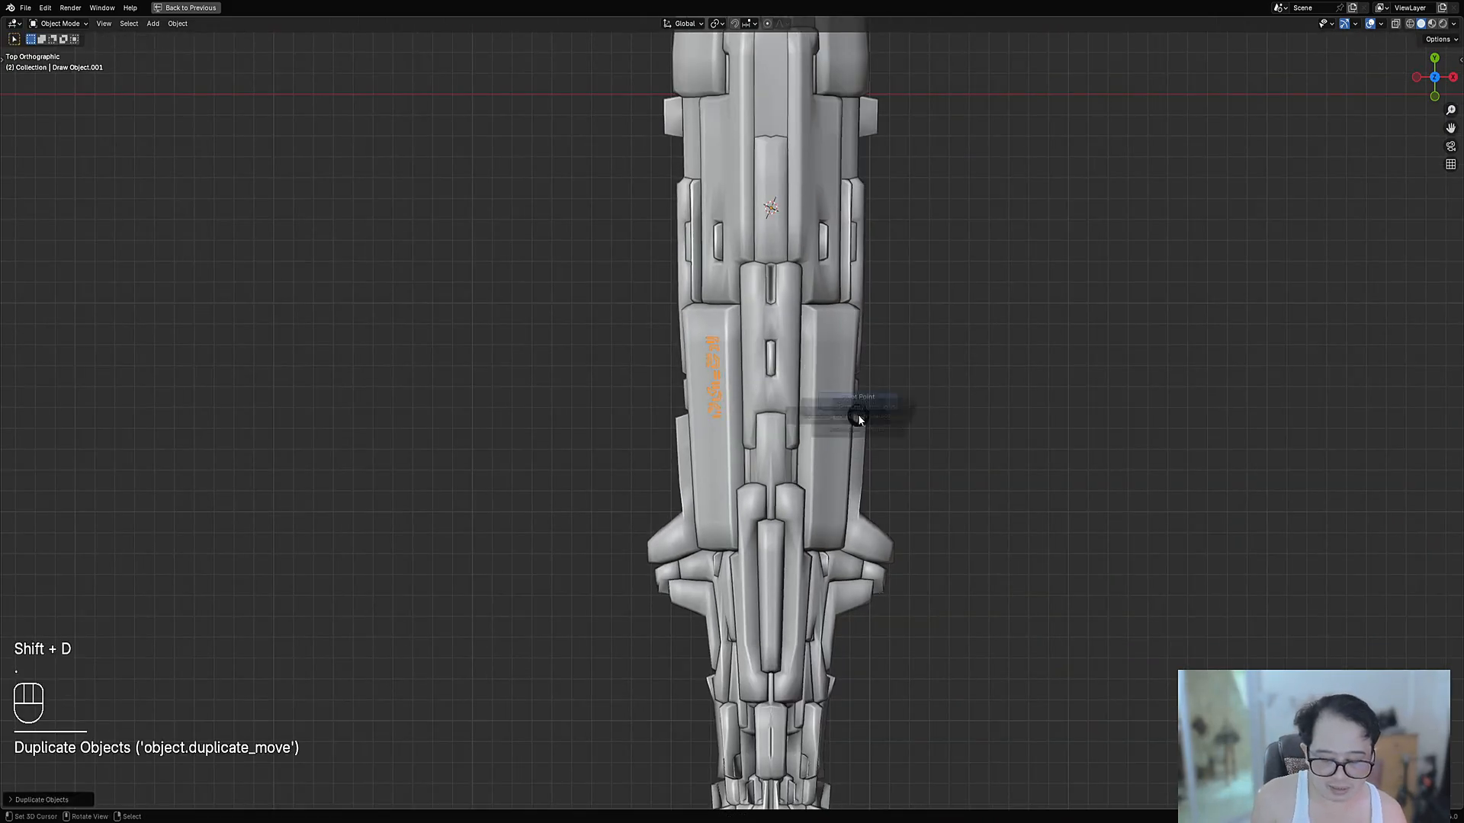
pyautogui.click(925, 418)
pyautogui.hotkey('ctrl', 'm')
pyautogui.press('x')
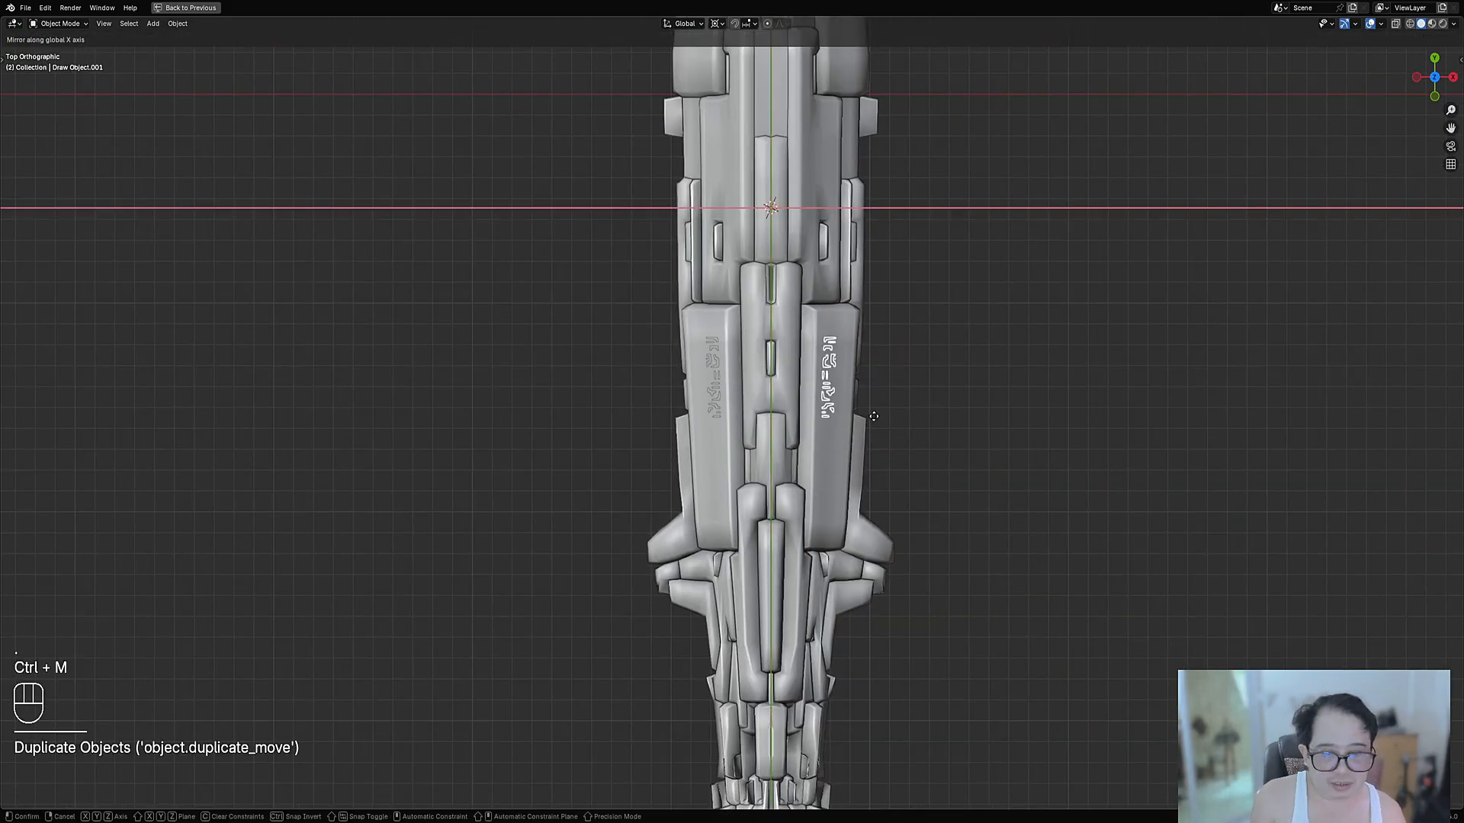
pyautogui.click(848, 425)
pyautogui.moveTo(848, 424); pyautogui.dragTo(724, 415, button='middle')
pyautogui.keyDown('shift'); pyautogui.click(715, 407); pyautogui.keyUp('shift')
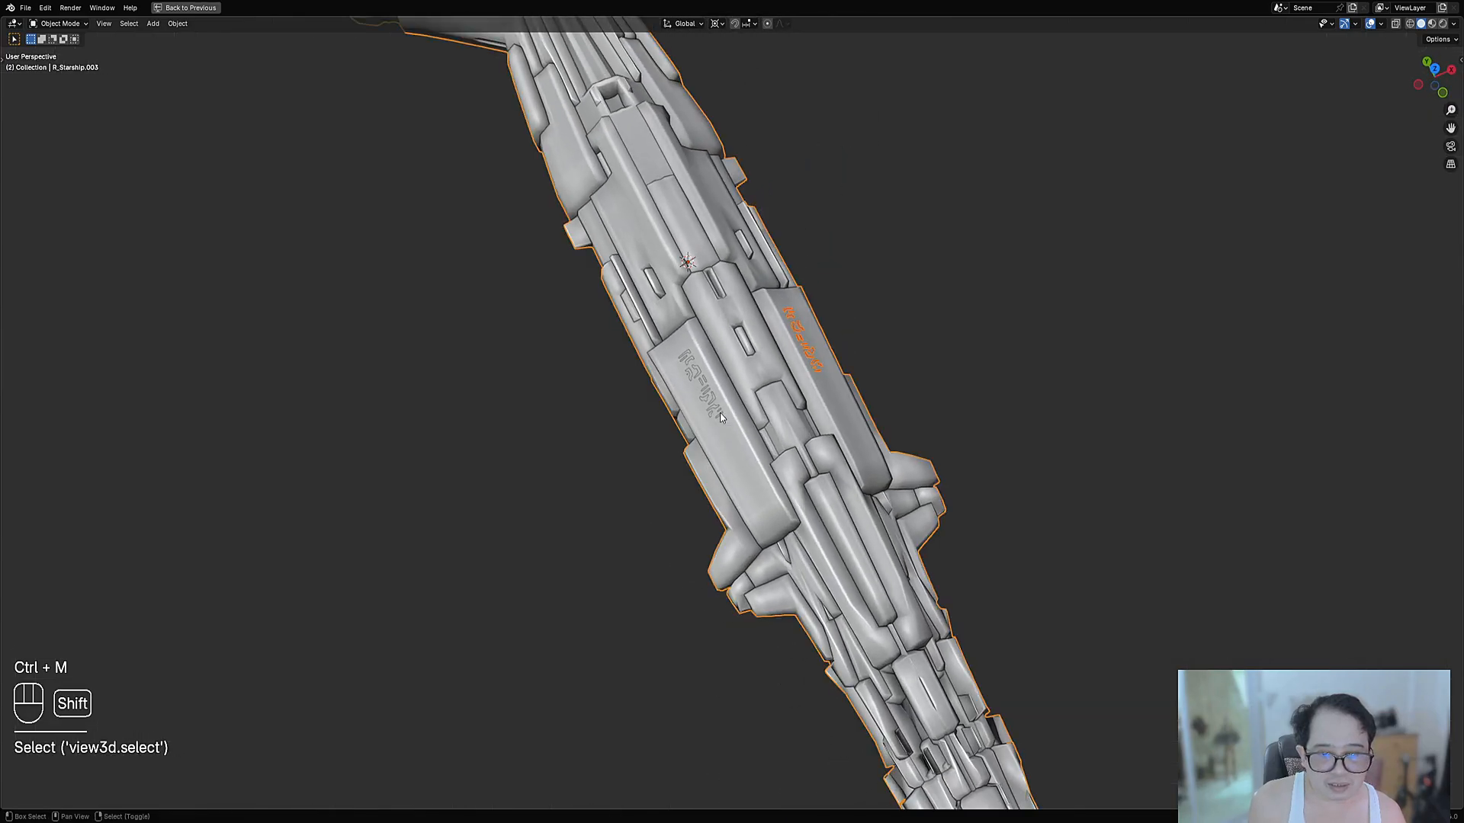
pyautogui.click(715, 407)
pyautogui.click(715, 408)
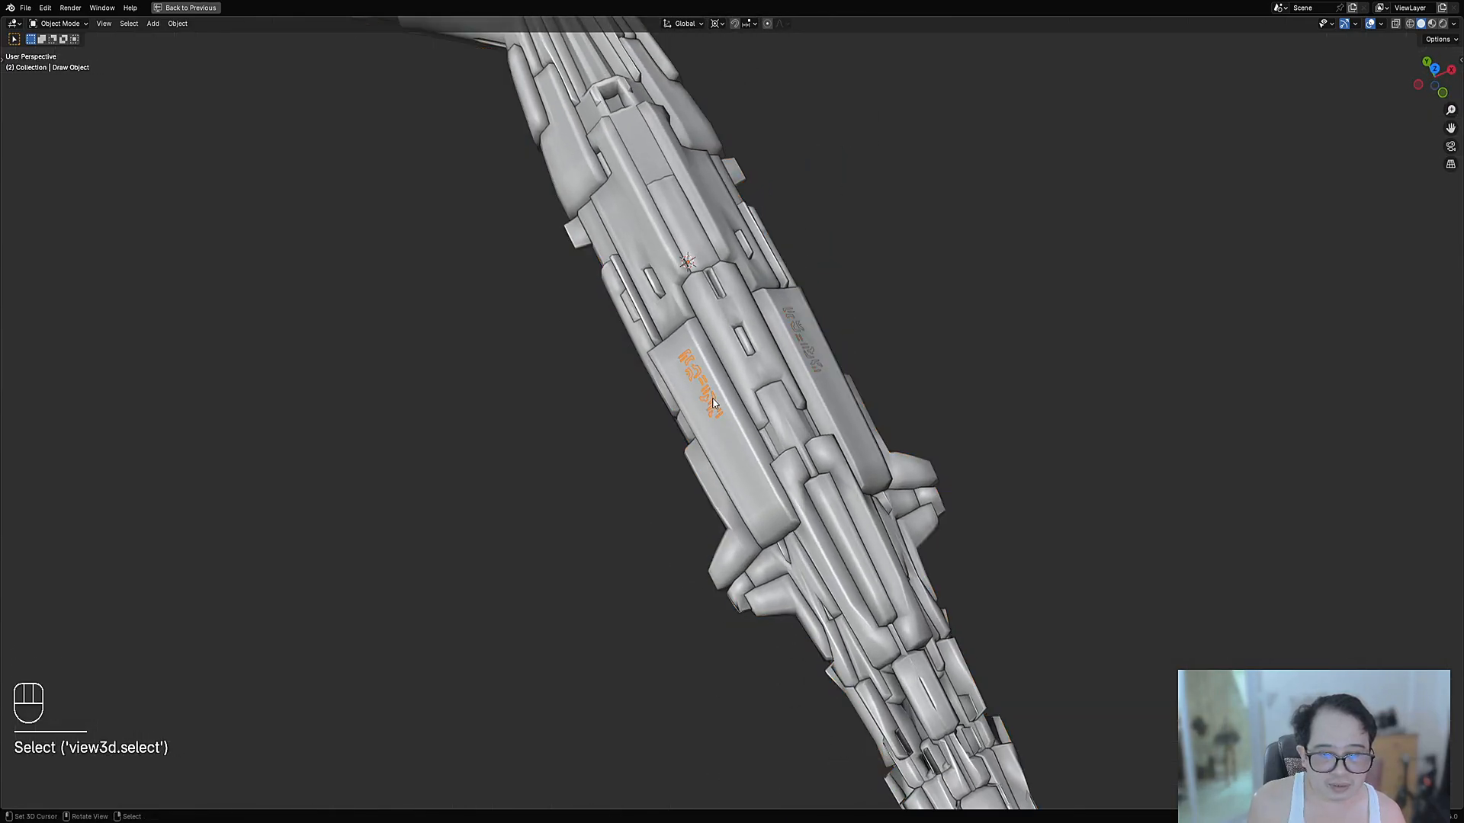
pyautogui.keyDown('shift'); pyautogui.click(812, 357); pyautogui.keyUp('shift')
pyautogui.hotkey('ctrl', 'z')
pyautogui.hotkey('ctrl', 'z')
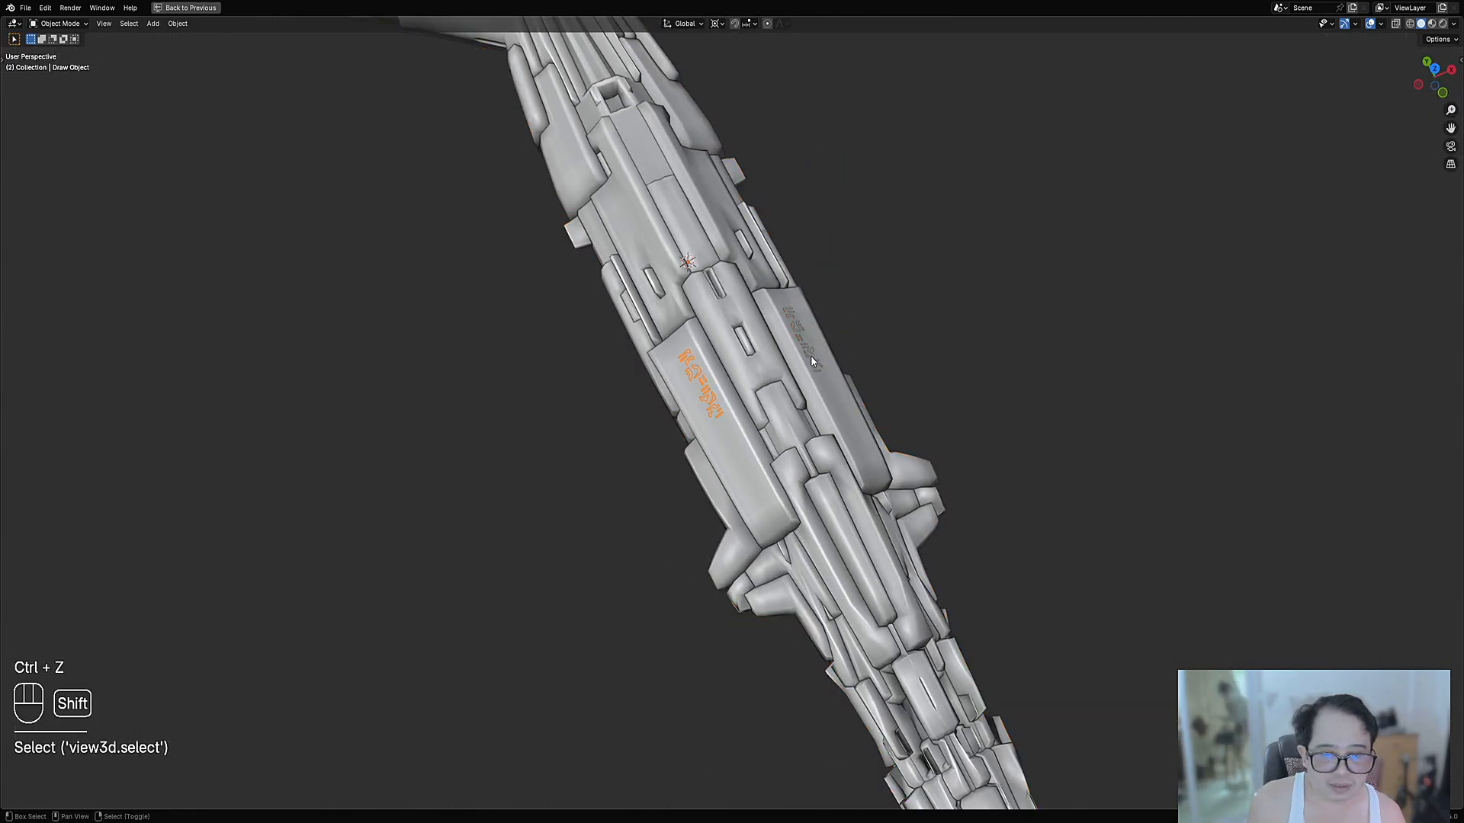
pyautogui.hotkey('ctrl', 'z')
# Select both symbols meshes, duplicate them and mirror the copies along global Z to the hull's underside
pyautogui.keyDown('shift'); pyautogui.moveTo(929, 382); pyautogui.dragTo(868, 443, button='middle'); pyautogui.keyUp('shift')
pyautogui.scroll(8, 854, 437)
pyautogui.keyDown('shift'); pyautogui.rightClick(820, 400); pyautogui.keyUp('shift')
pyautogui.scroll(-6, 714, 512)
pyautogui.moveTo(714, 511); pyautogui.dragTo(821, 413, button='middle')
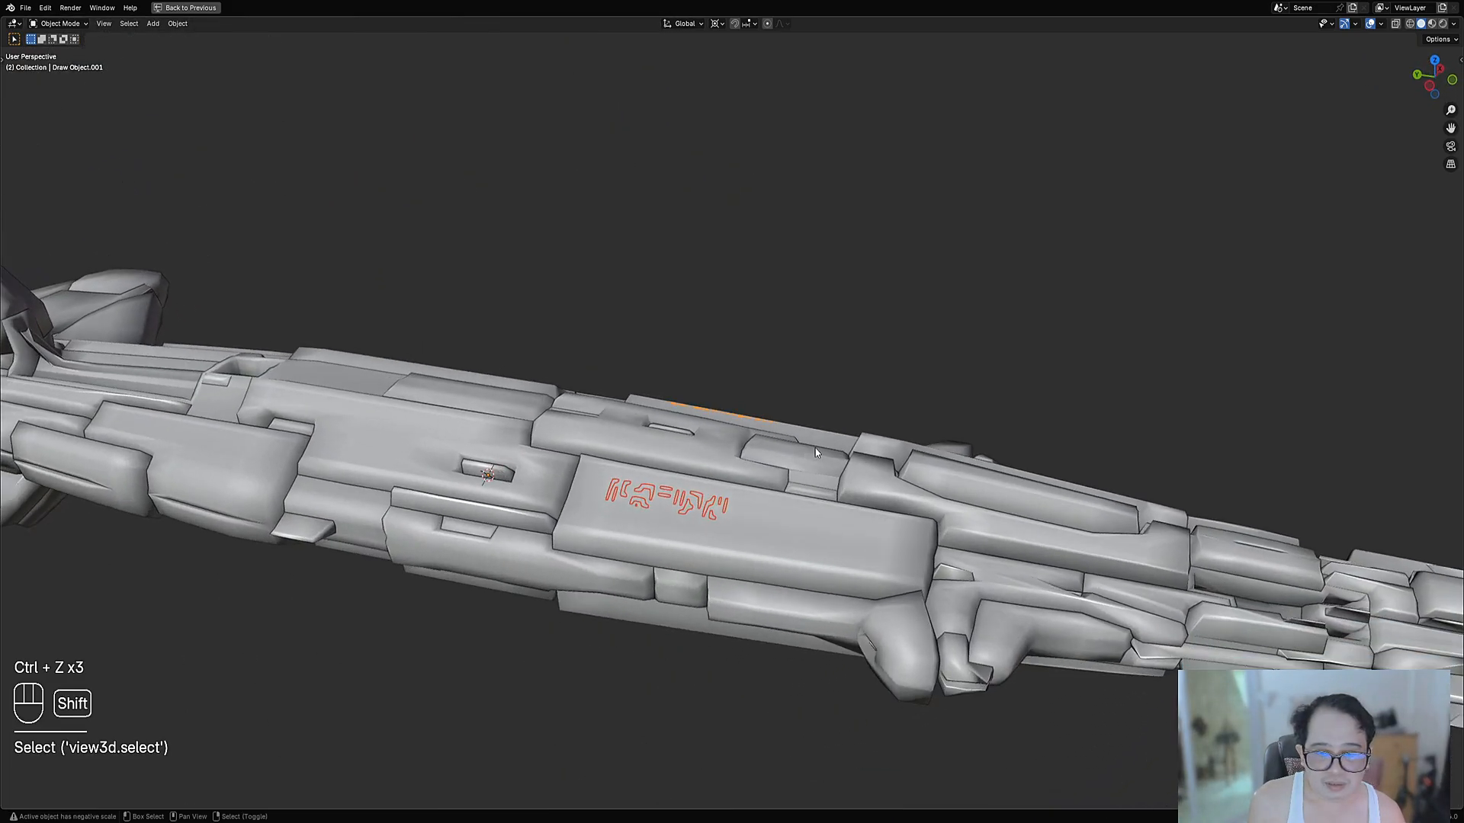
pyautogui.hotkey('shift', 'd')
pyautogui.hotkey('ctrl', 'm')
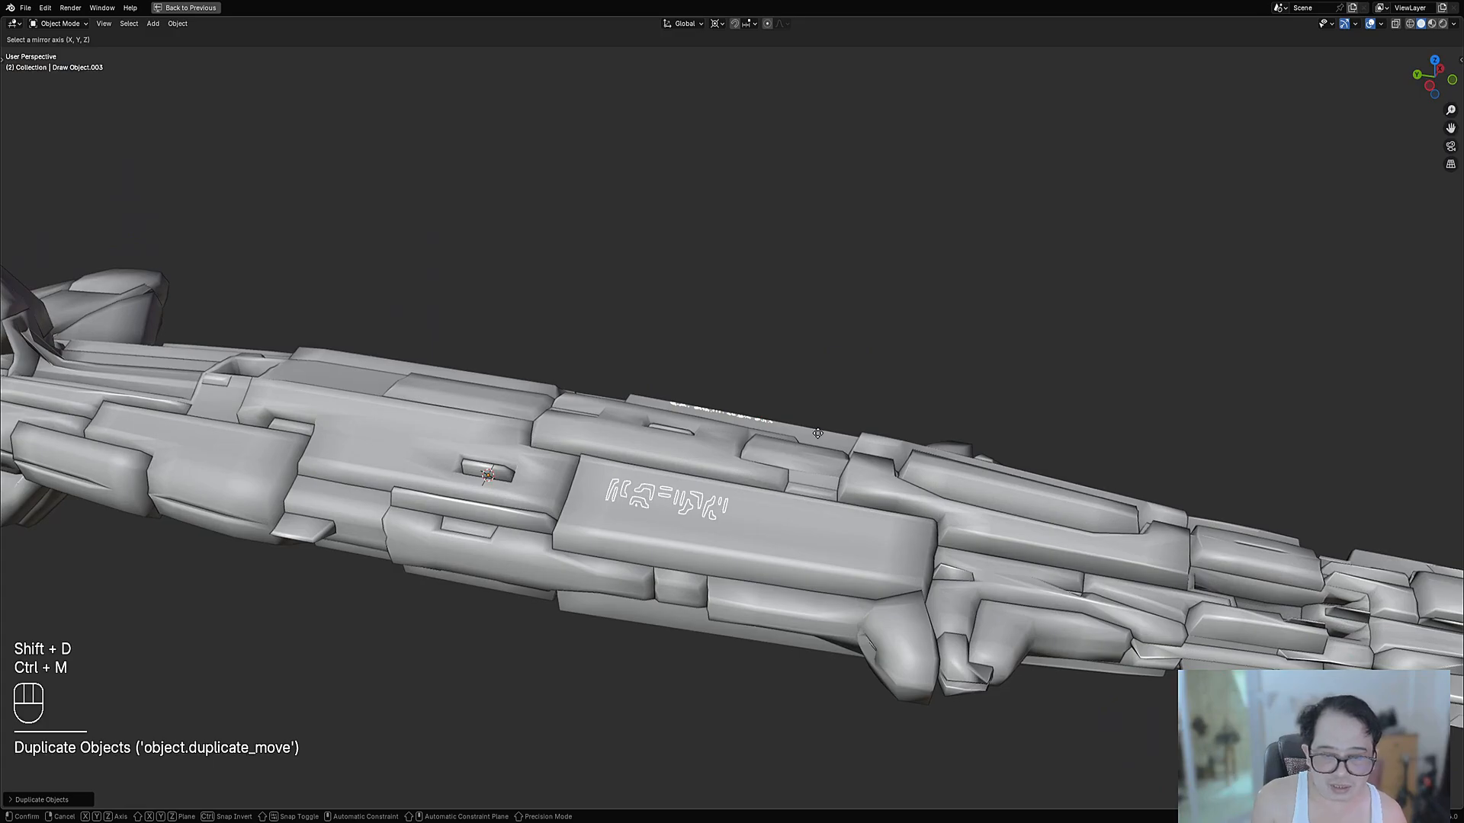
pyautogui.press('z')
pyautogui.click(830, 467)
# Examine the mirrored symbols on the hull's upper and lower panels in rendered shading
pyautogui.moveTo(830, 467)
pyautogui.mouseDown(button='middle')
pyautogui.moveTo(854, 389)
pyautogui.moveTo(869, 412)
pyautogui.mouseUp(button='middle')
pyautogui.scroll(-6, 900, 419)
pyautogui.hotkey('shift', 'alt', 'z')
pyautogui.scroll(4, 869, 412)
pyautogui.press('z')
pyautogui.click(930, 364)
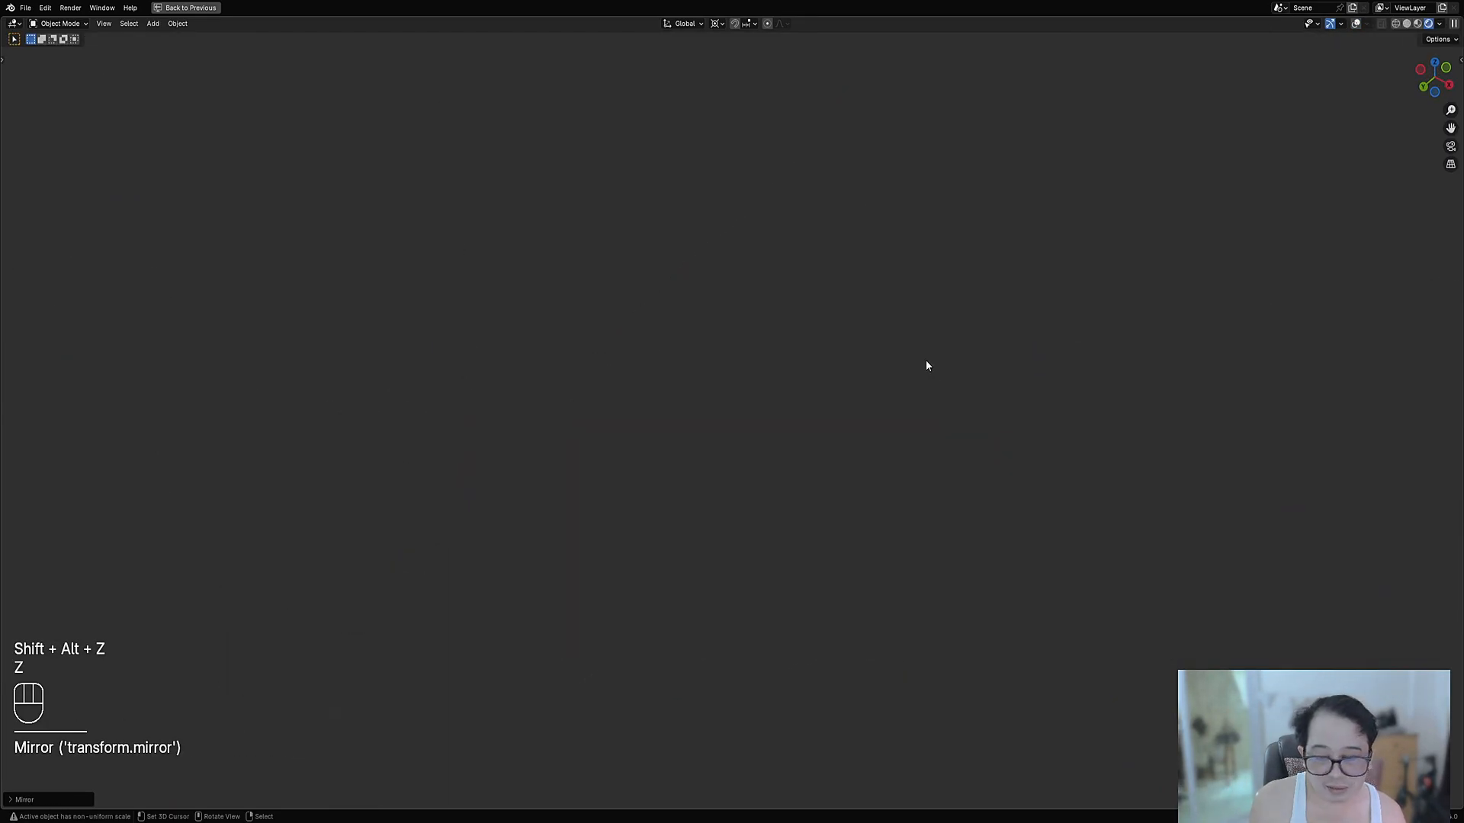
pyautogui.moveTo(926, 360)
pyautogui.mouseDown(button='middle')
pyautogui.moveTo(884, 396)
pyautogui.moveTo(1053, 320)
pyautogui.moveTo(982, 319)
pyautogui.moveTo(956, 467)
pyautogui.moveTo(1022, 461)
pyautogui.moveTo(876, 461)
pyautogui.moveTo(986, 484)
pyautogui.moveTo(817, 412)
pyautogui.moveTo(876, 473)
pyautogui.moveTo(835, 477)
pyautogui.mouseUp(button='middle')
pyautogui.hotkey('shift', 'alt', 'z')
pyautogui.hotkey('shift', 'alt', 'z')
pyautogui.scroll(5, 835, 476)
# Return to solid shading and select the upper and lower symbols meshes on the opposite side of the hull
pyautogui.press('z')
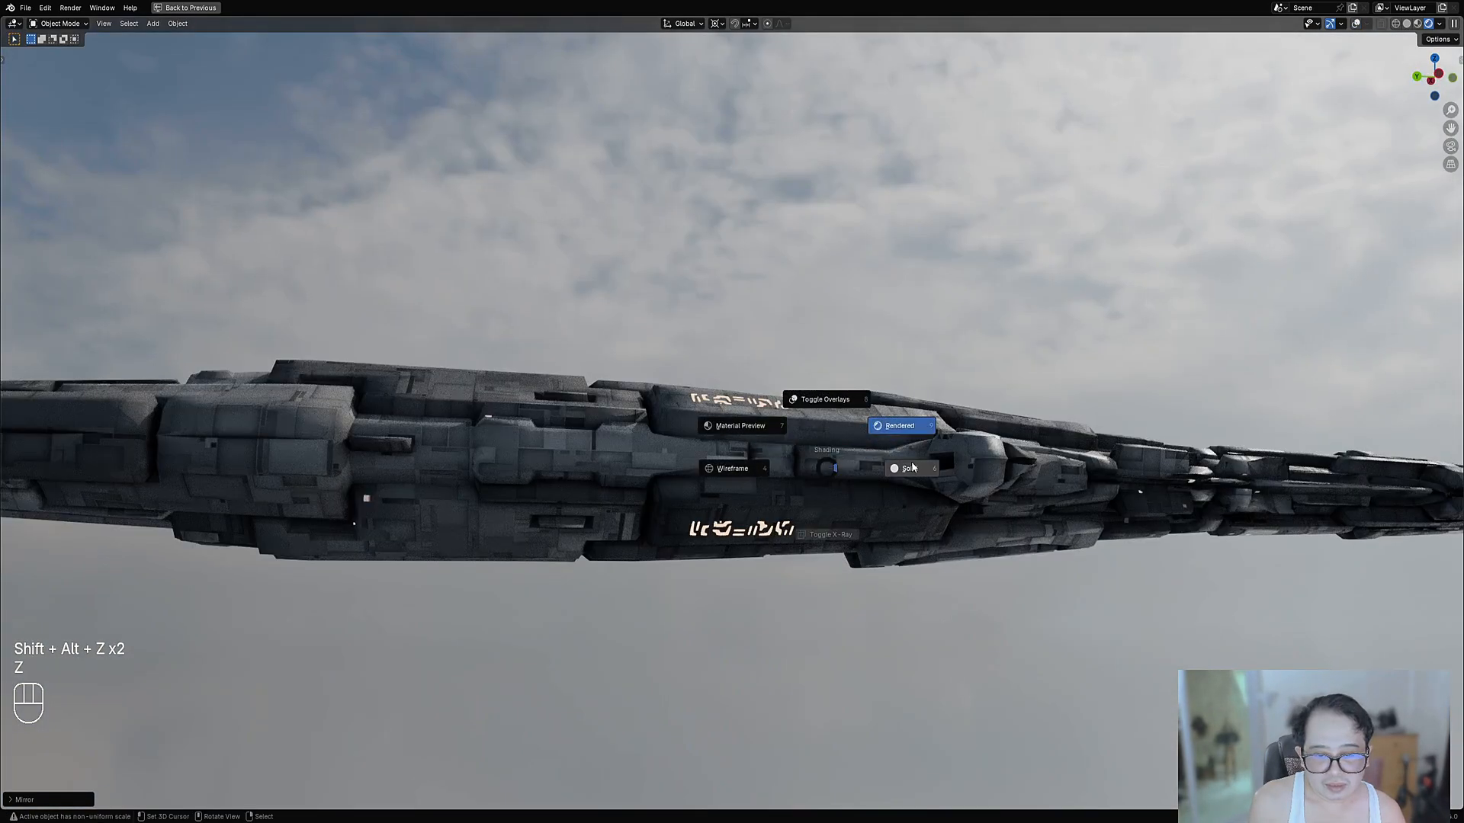
pyautogui.moveTo(807, 525); pyautogui.dragTo(781, 553, button='middle')
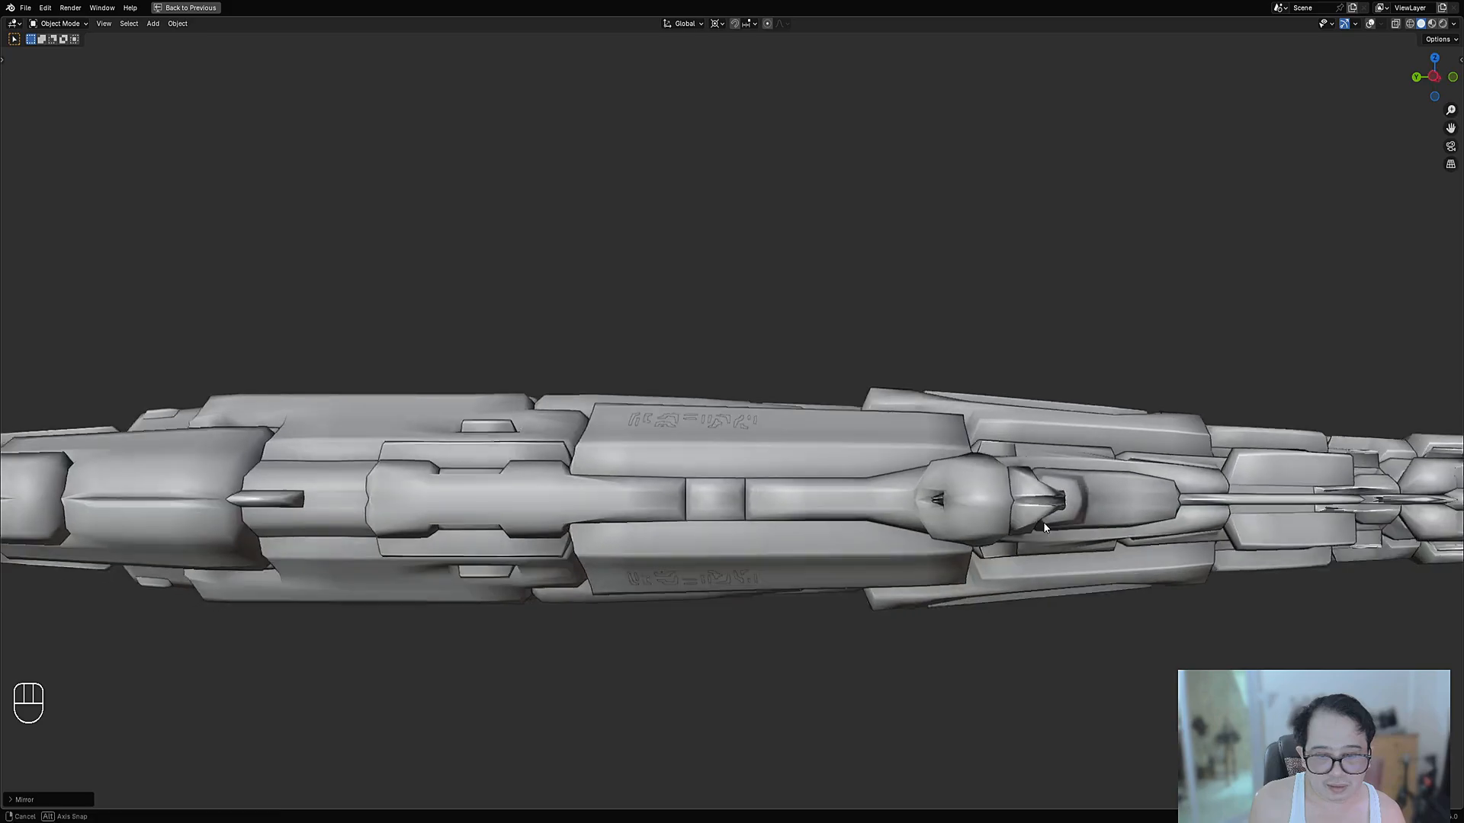
pyautogui.moveTo(1043, 521); pyautogui.dragTo(824, 469, button='middle')
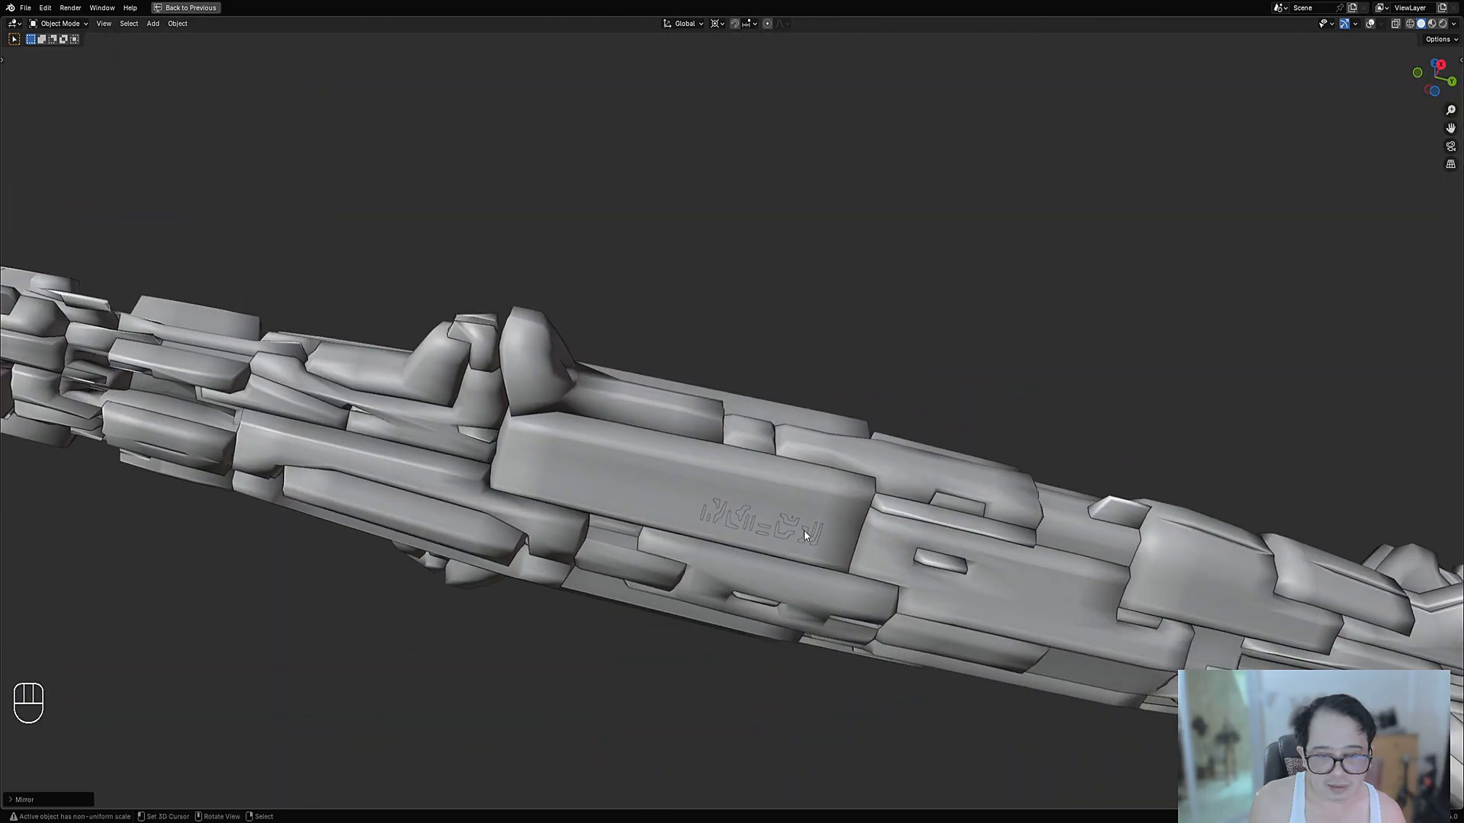
pyautogui.hotkey('shift', 'alt', 'z')
pyautogui.click(804, 534)
pyautogui.click(805, 536)
pyautogui.moveTo(805, 536); pyautogui.dragTo(794, 510, button='middle')
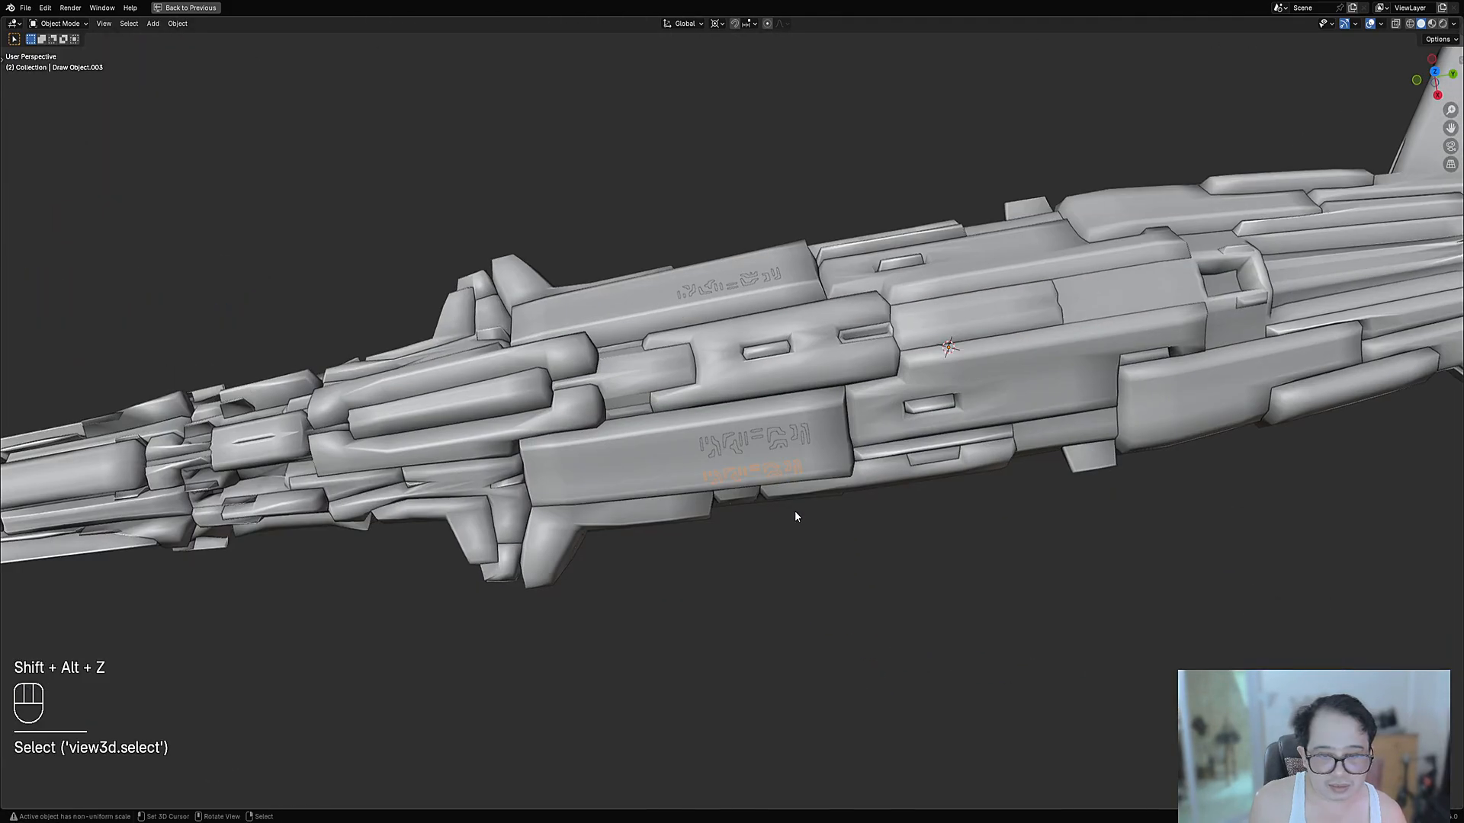
pyautogui.keyDown('shift'); pyautogui.click(785, 445); pyautogui.keyUp('shift')
pyautogui.press('s')
pyautogui.press('y')
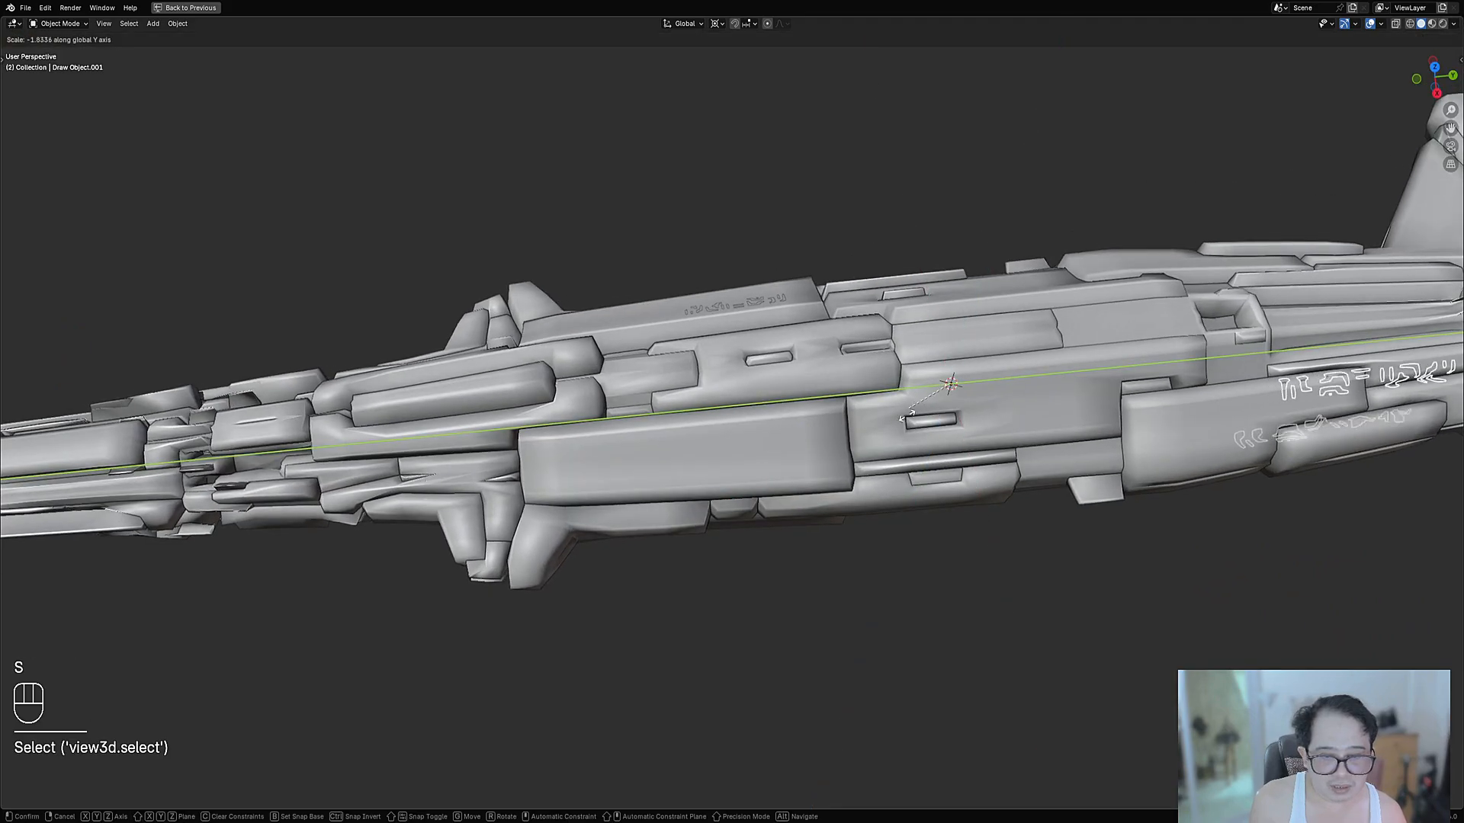
pyautogui.rightClick(883, 435)
# In Edit Mode, set the pivot to Median Point and scale both symbols meshes by -1 along Y
pyautogui.press('Tab')
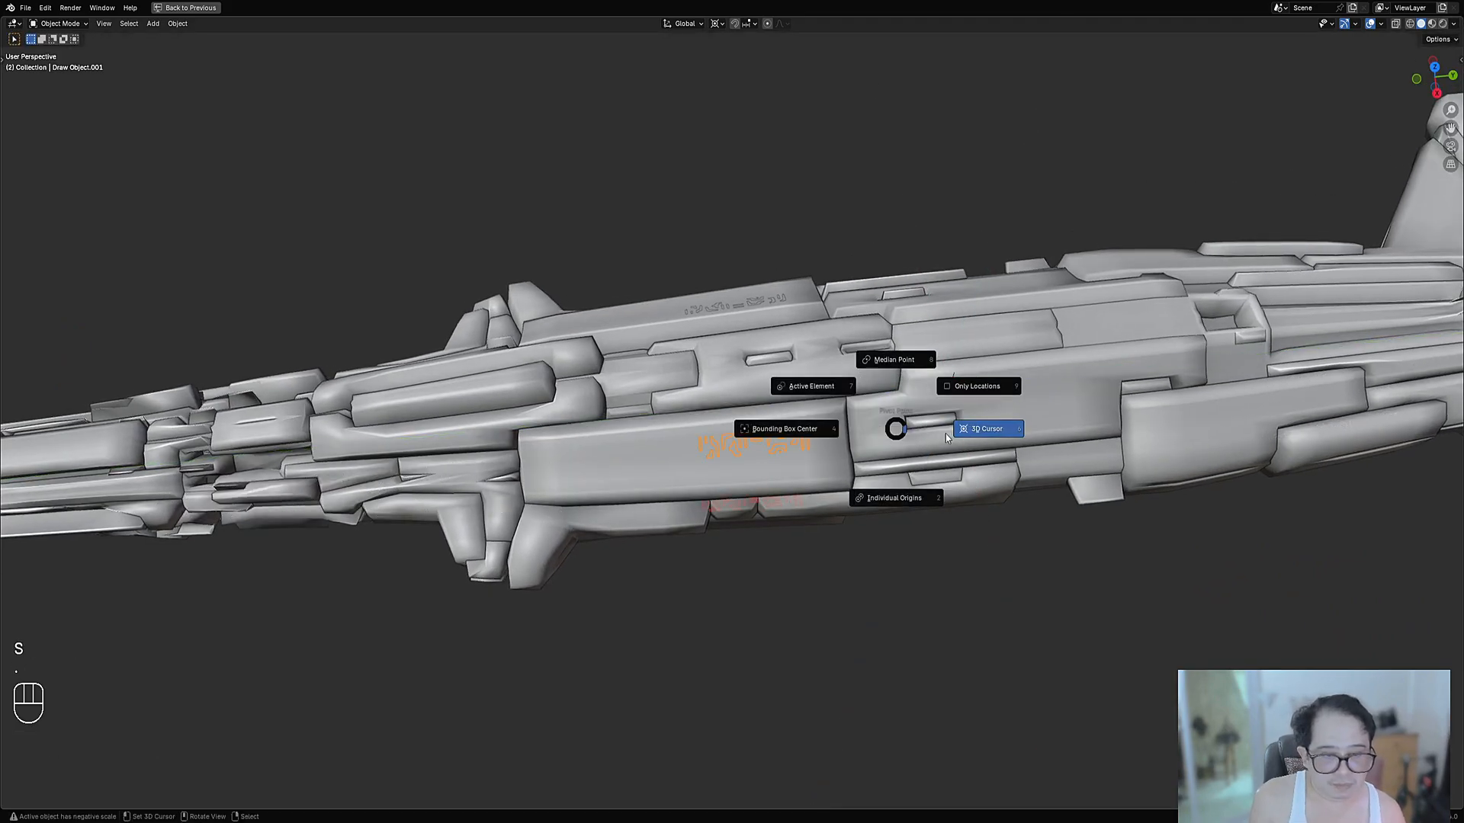
pyautogui.keyDown('alt'); pyautogui.moveTo(950, 436); pyautogui.dragTo(948, 353, button='middle'); pyautogui.keyUp('alt')
pyautogui.press('s')
pyautogui.press('y')
pyautogui.rightClick(982, 360)
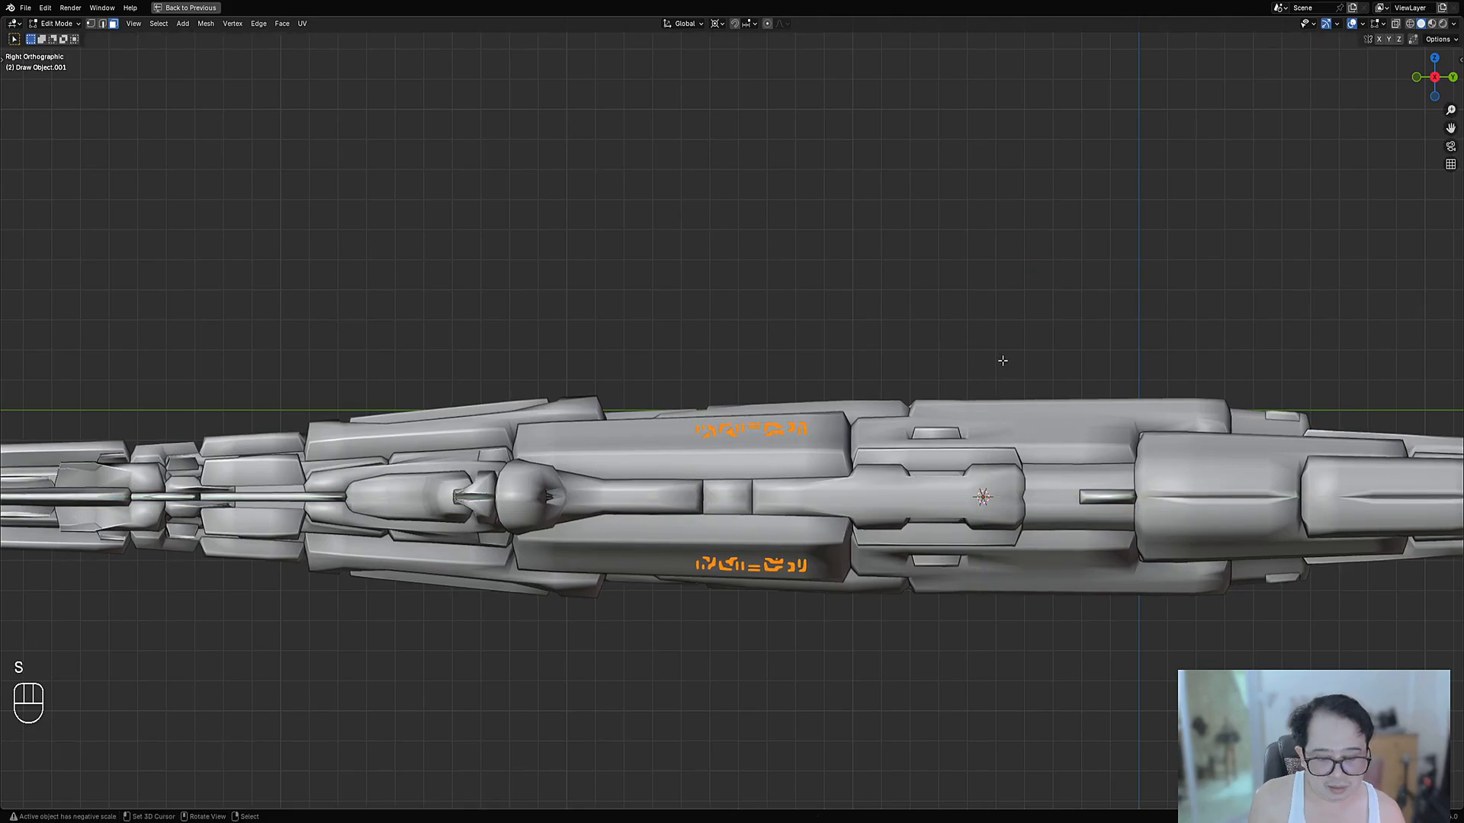
pyautogui.press('.')
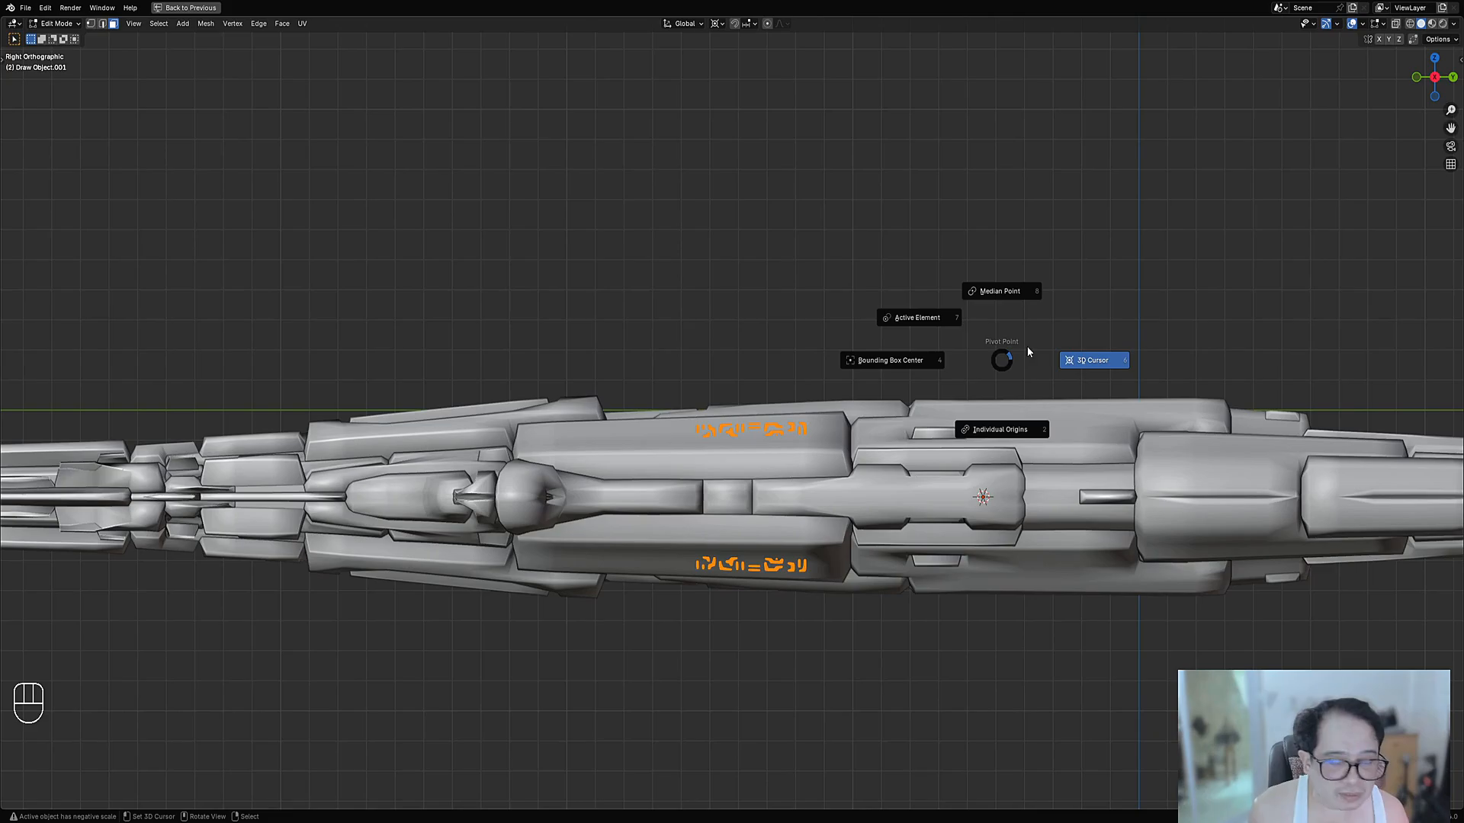
pyautogui.click(977, 299)
pyautogui.press('s')
pyautogui.press('y')
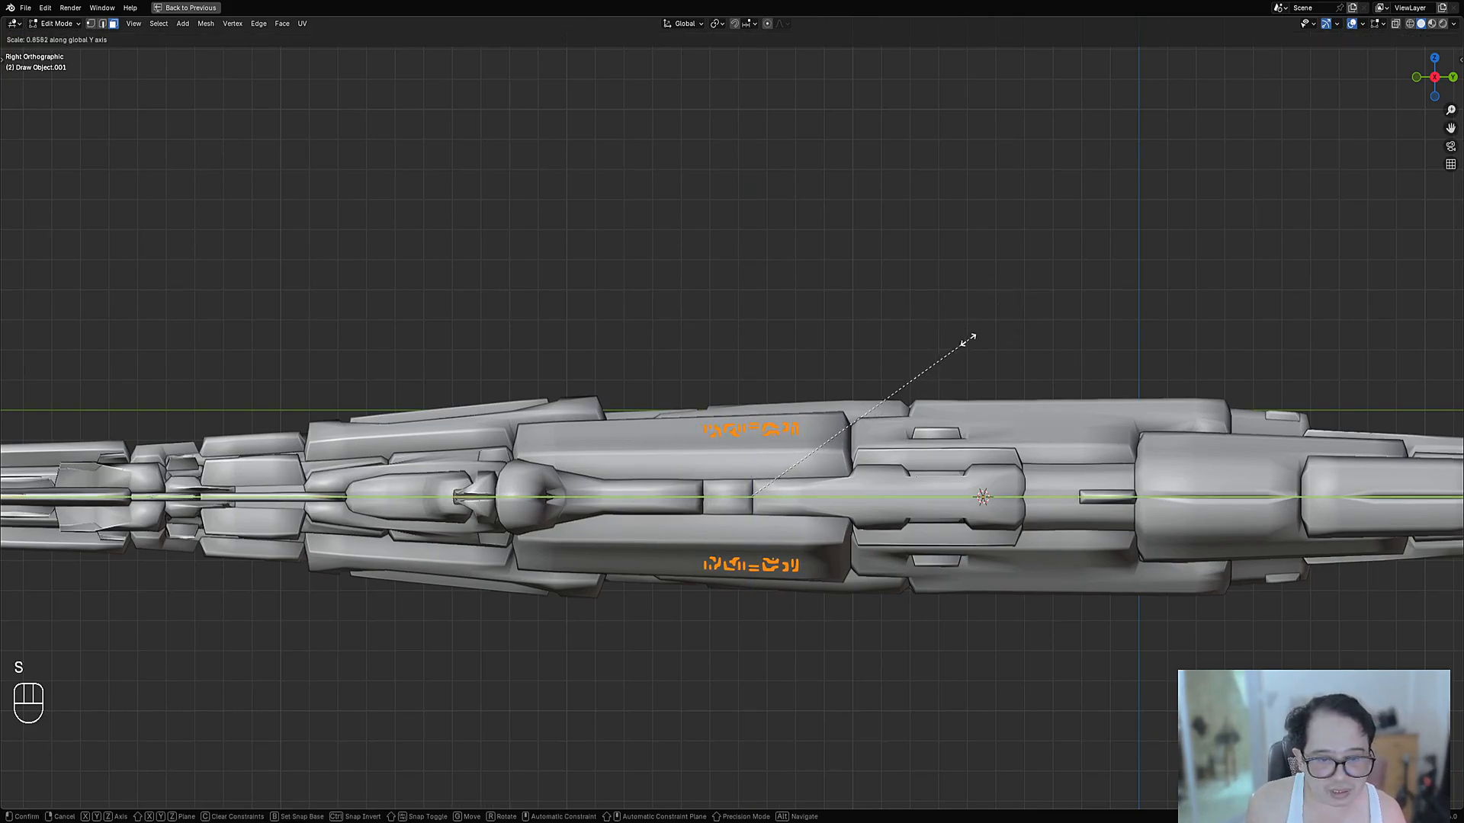
pyautogui.press('KP_1')
pyautogui.press('KP_Enter')
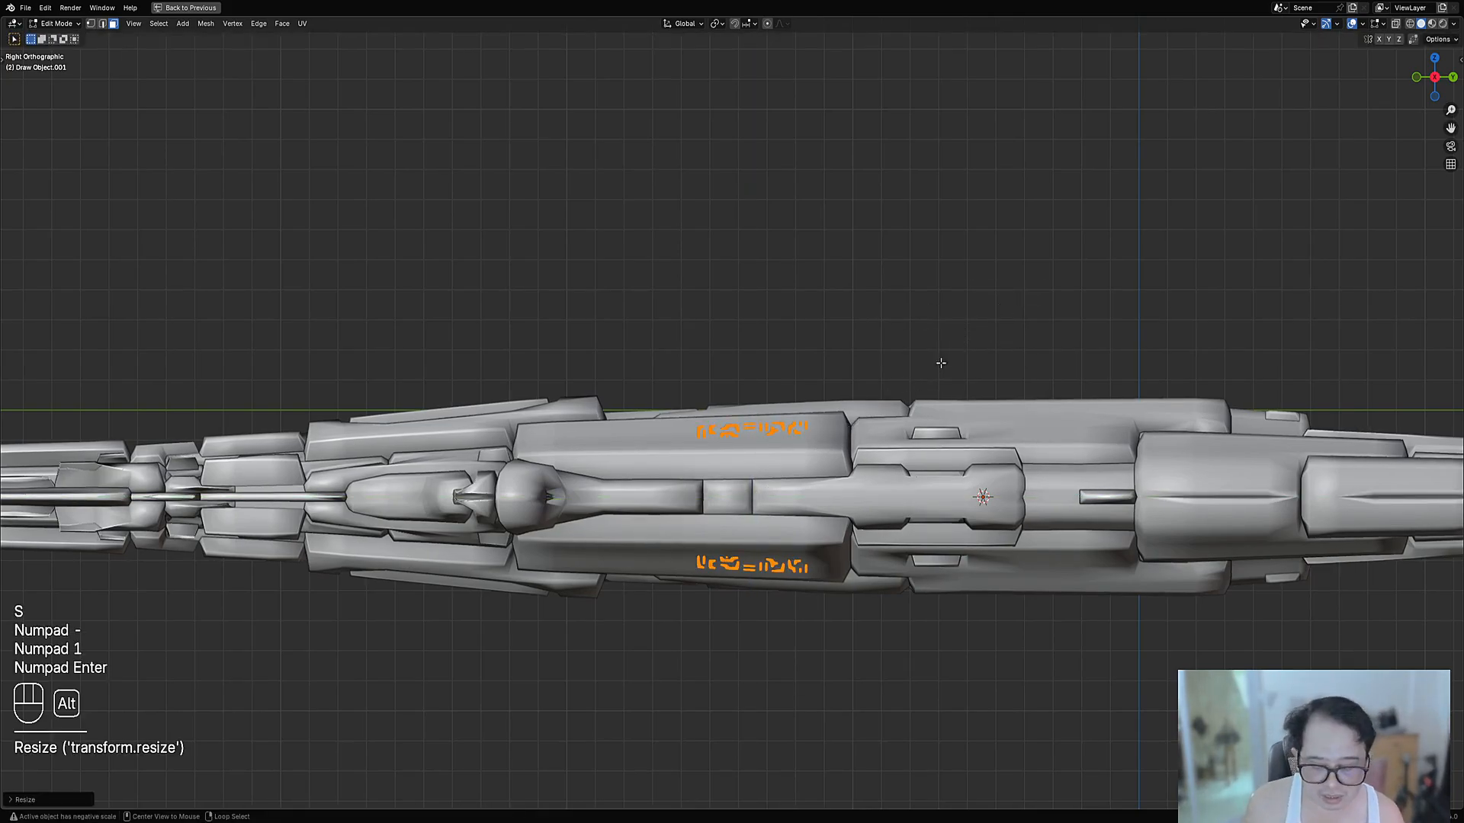
# Correct the face normals of the flipped symbols and return to Object Mode
pyautogui.hotkey('alt', 'n')
pyautogui.click(944, 370)
pyautogui.press('Tab')
# Examine the whole decorated starship from several angles in rendered shading with overlays hidden
pyautogui.moveTo(931, 363)
pyautogui.mouseDown(button='middle')
pyautogui.moveTo(984, 387)
pyautogui.moveTo(1023, 473)
pyautogui.moveTo(916, 497)
pyautogui.moveTo(894, 401)
pyautogui.moveTo(888, 488)
pyautogui.moveTo(872, 504)
pyautogui.moveTo(820, 392)
pyautogui.moveTo(918, 514)
pyautogui.moveTo(876, 527)
pyautogui.moveTo(929, 528)
pyautogui.moveTo(738, 542)
pyautogui.moveTo(755, 562)
pyautogui.moveTo(755, 533)
pyautogui.moveTo(784, 556)
pyautogui.mouseUp(button='middle')
pyautogui.hotkey('shift', 'alt', 'z')
pyautogui.press('z')
pyautogui.click(1036, 370)
pyautogui.scroll(1, 785, 558)
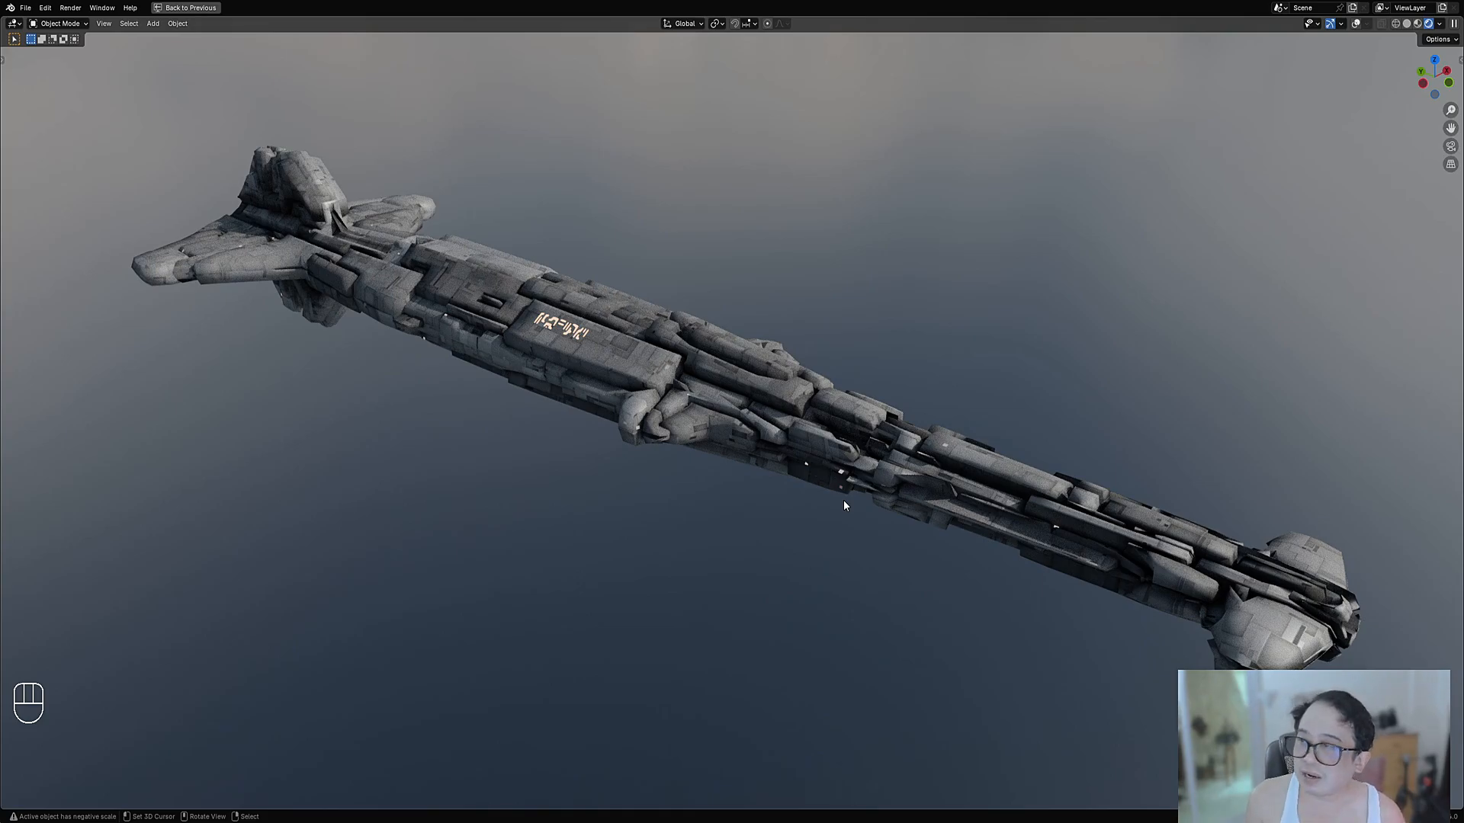
pyautogui.moveTo(804, 437)
pyautogui.mouseDown(button='middle')
pyautogui.moveTo(770, 374)
pyautogui.moveTo(790, 398)
pyautogui.moveTo(761, 403)
pyautogui.moveTo(798, 400)
pyautogui.moveTo(780, 393)
pyautogui.mouseUp(button='middle')
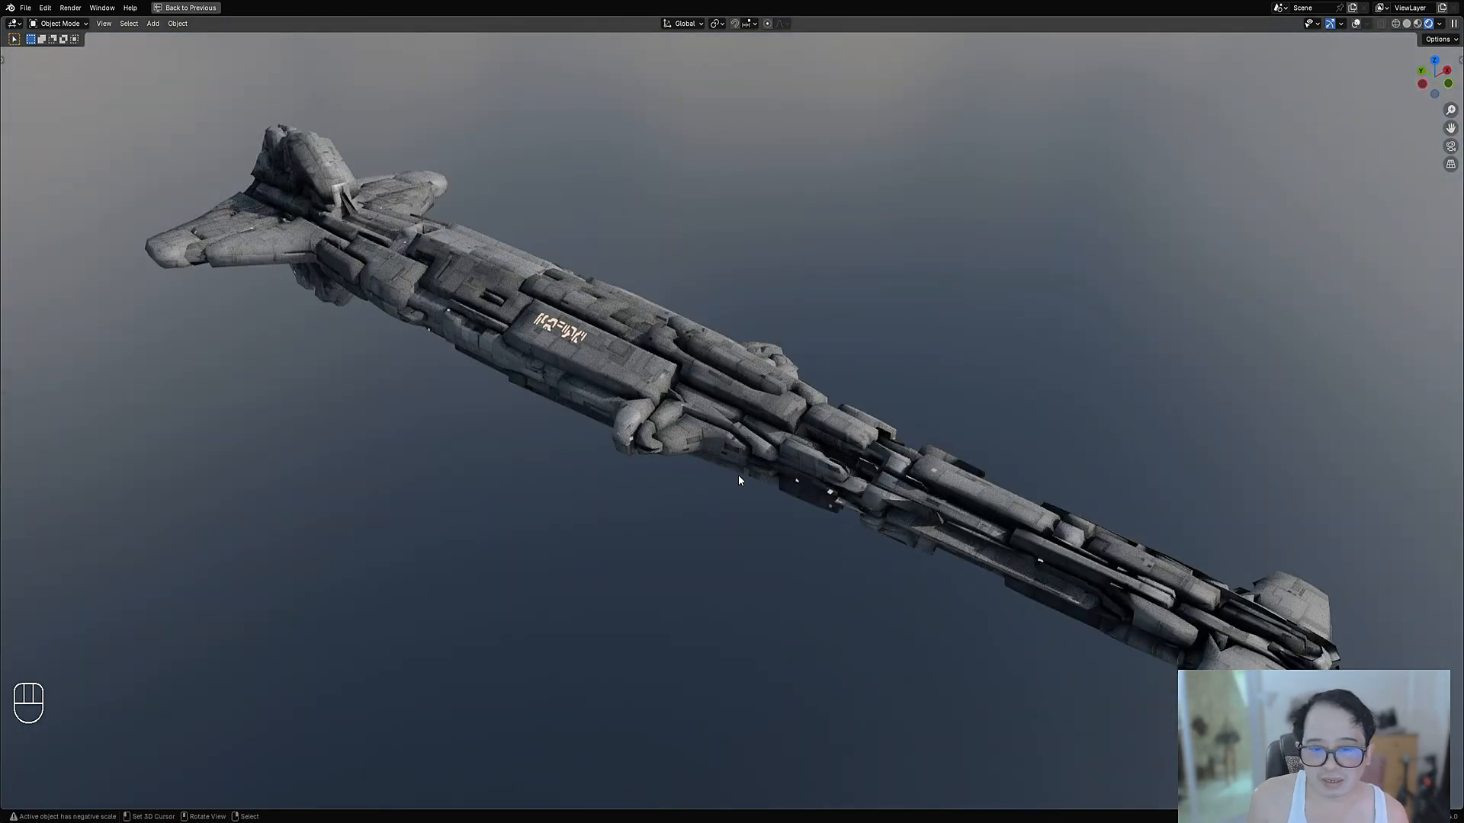
pyautogui.moveTo(738, 475); pyautogui.dragTo(751, 448, button='middle')
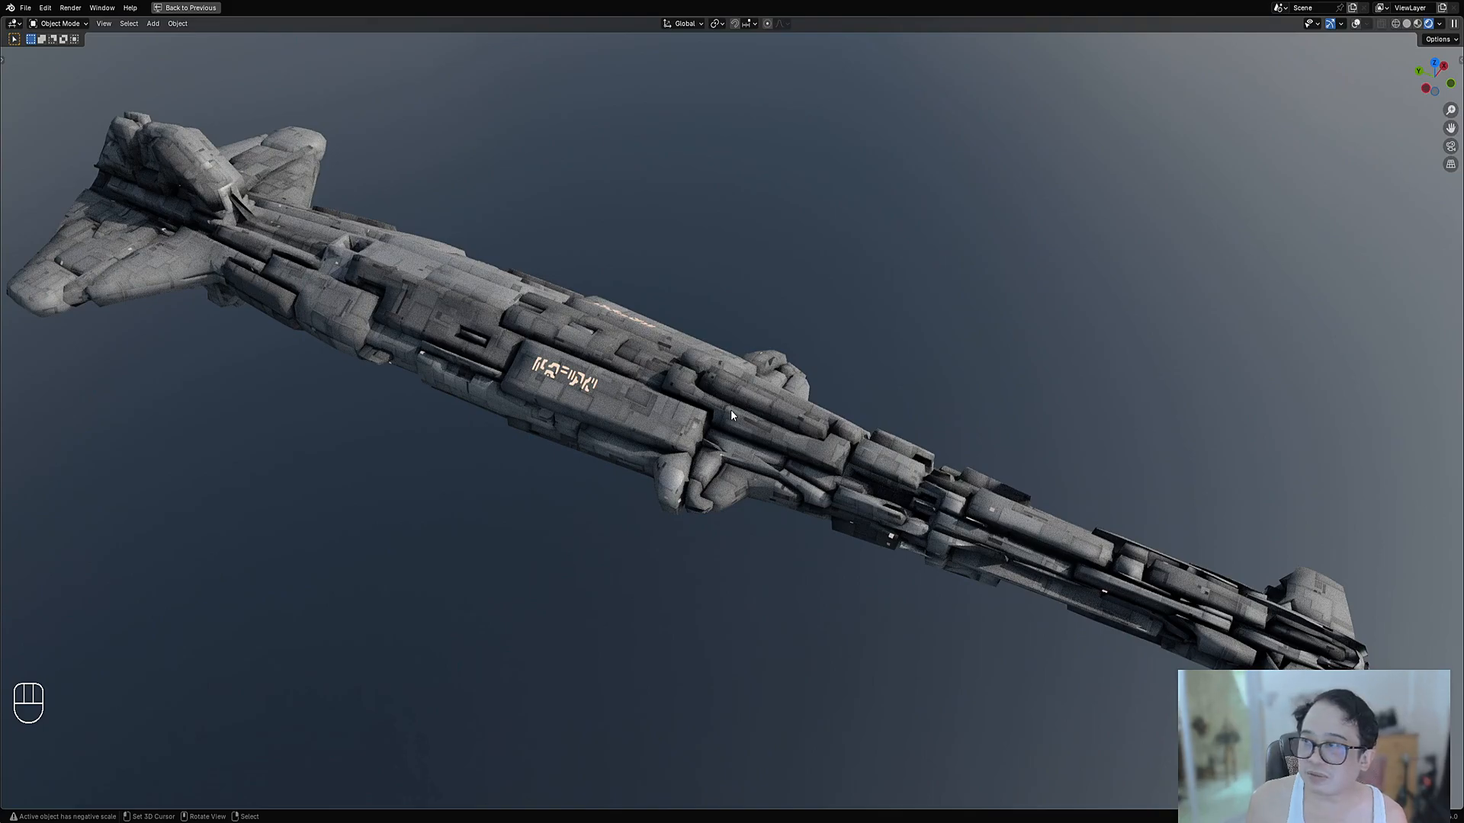
pyautogui.scroll(-1, 725, 453)
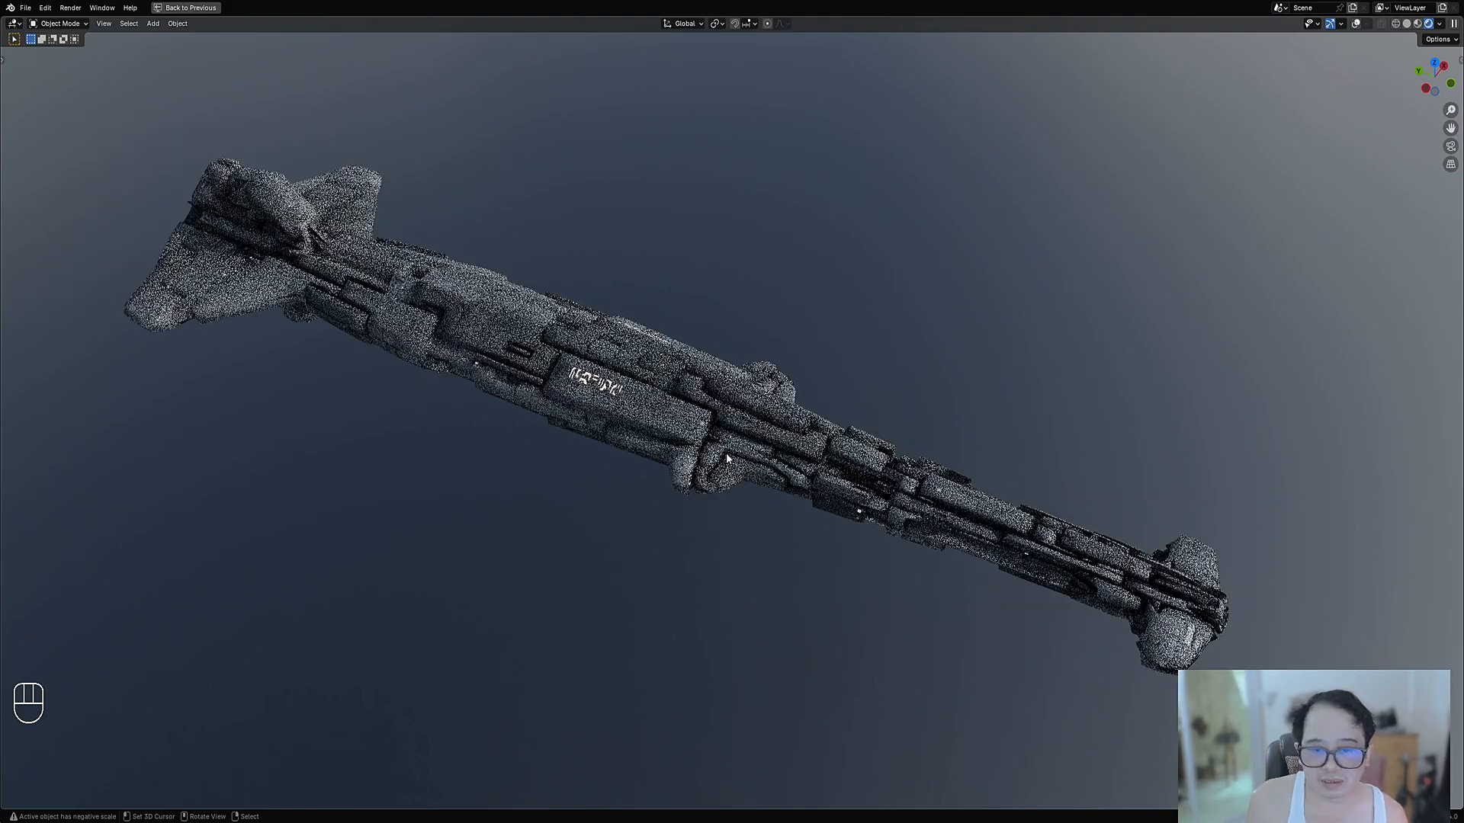
pyautogui.keyDown('shift'); pyautogui.moveTo(726, 453); pyautogui.dragTo(907, 387, button='middle'); pyautogui.keyUp('shift')
pyautogui.hotkey('shift', 'alt', 'z')
pyautogui.hotkey('shift', 'alt', 'z')
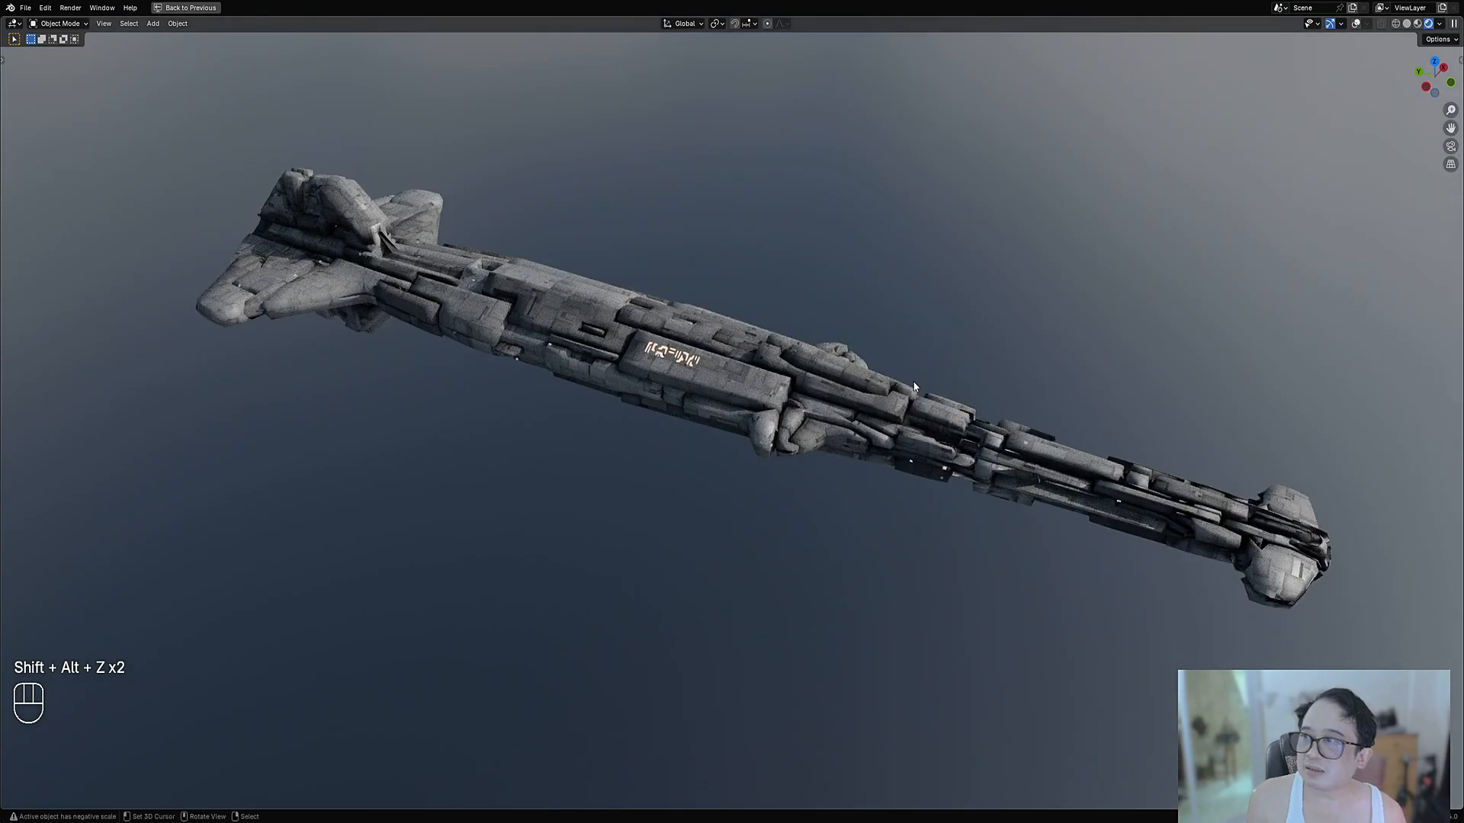